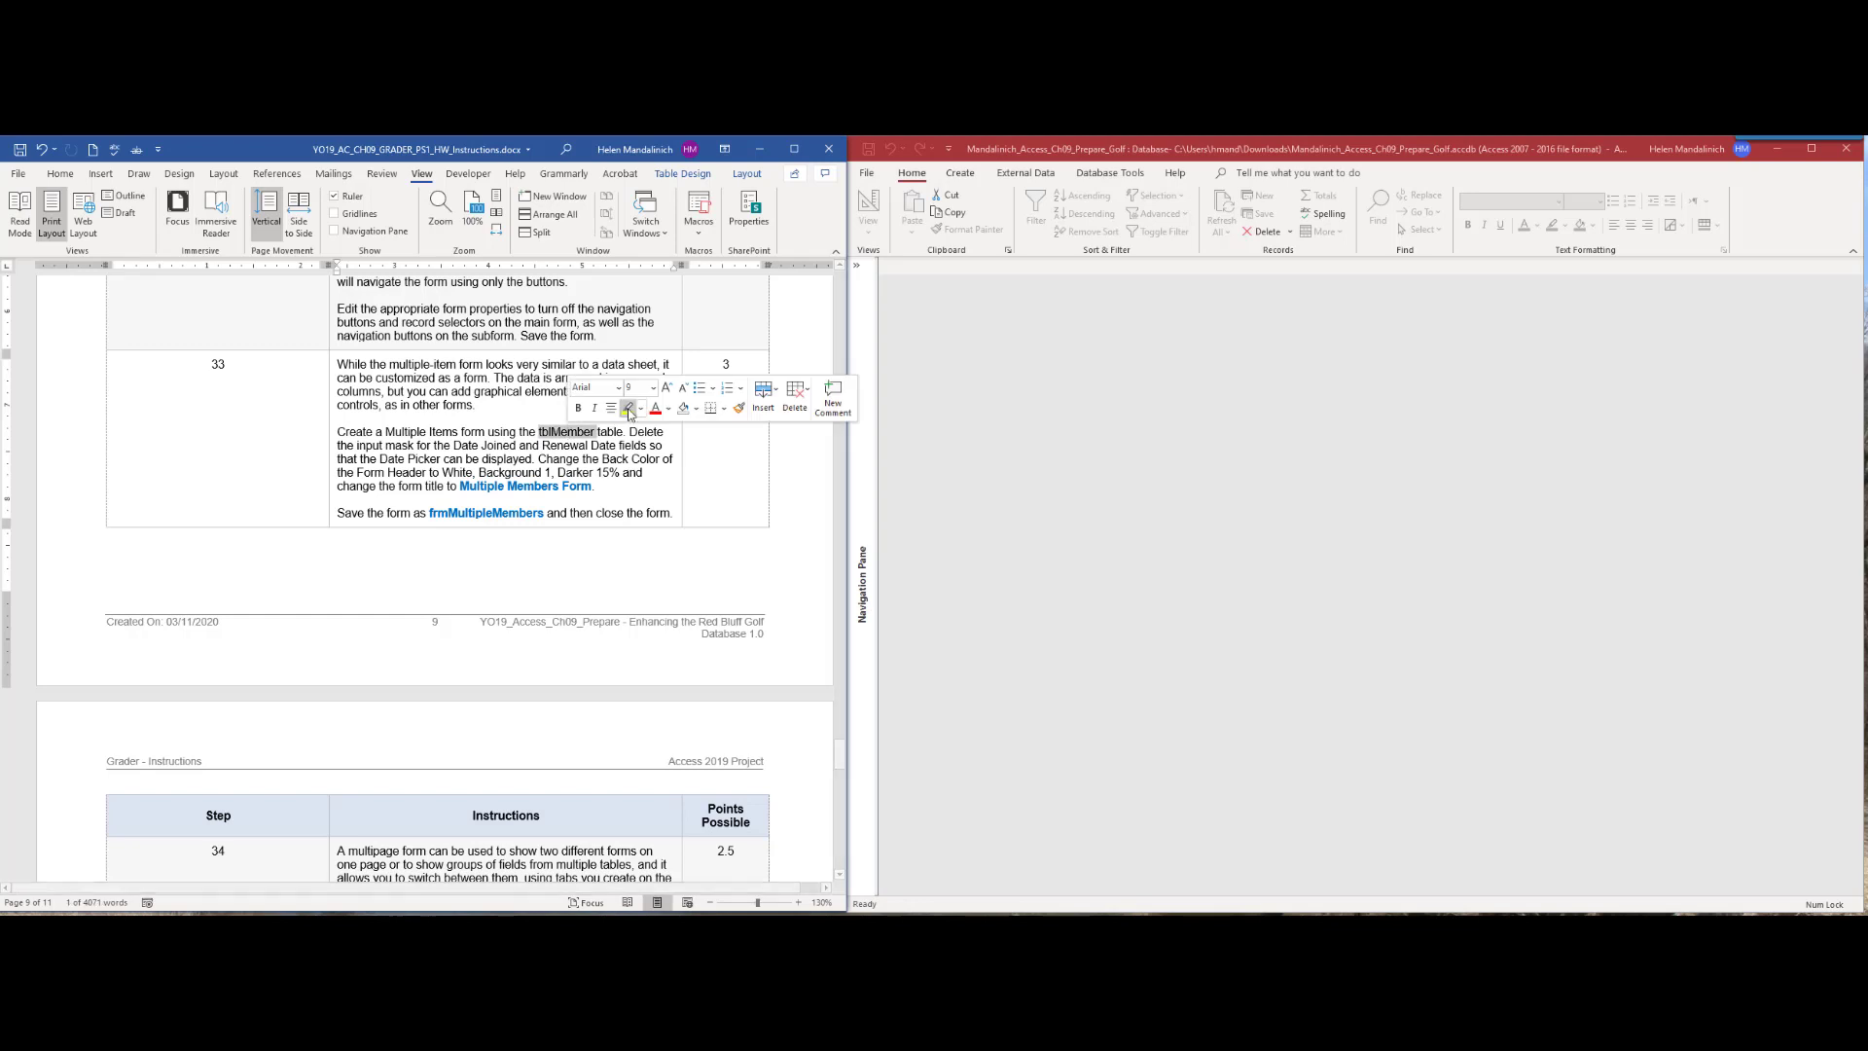
Step: Highlight tblMember in the instructions, and in Access create a Multiple Items form from the tblMember table
click(633, 411)
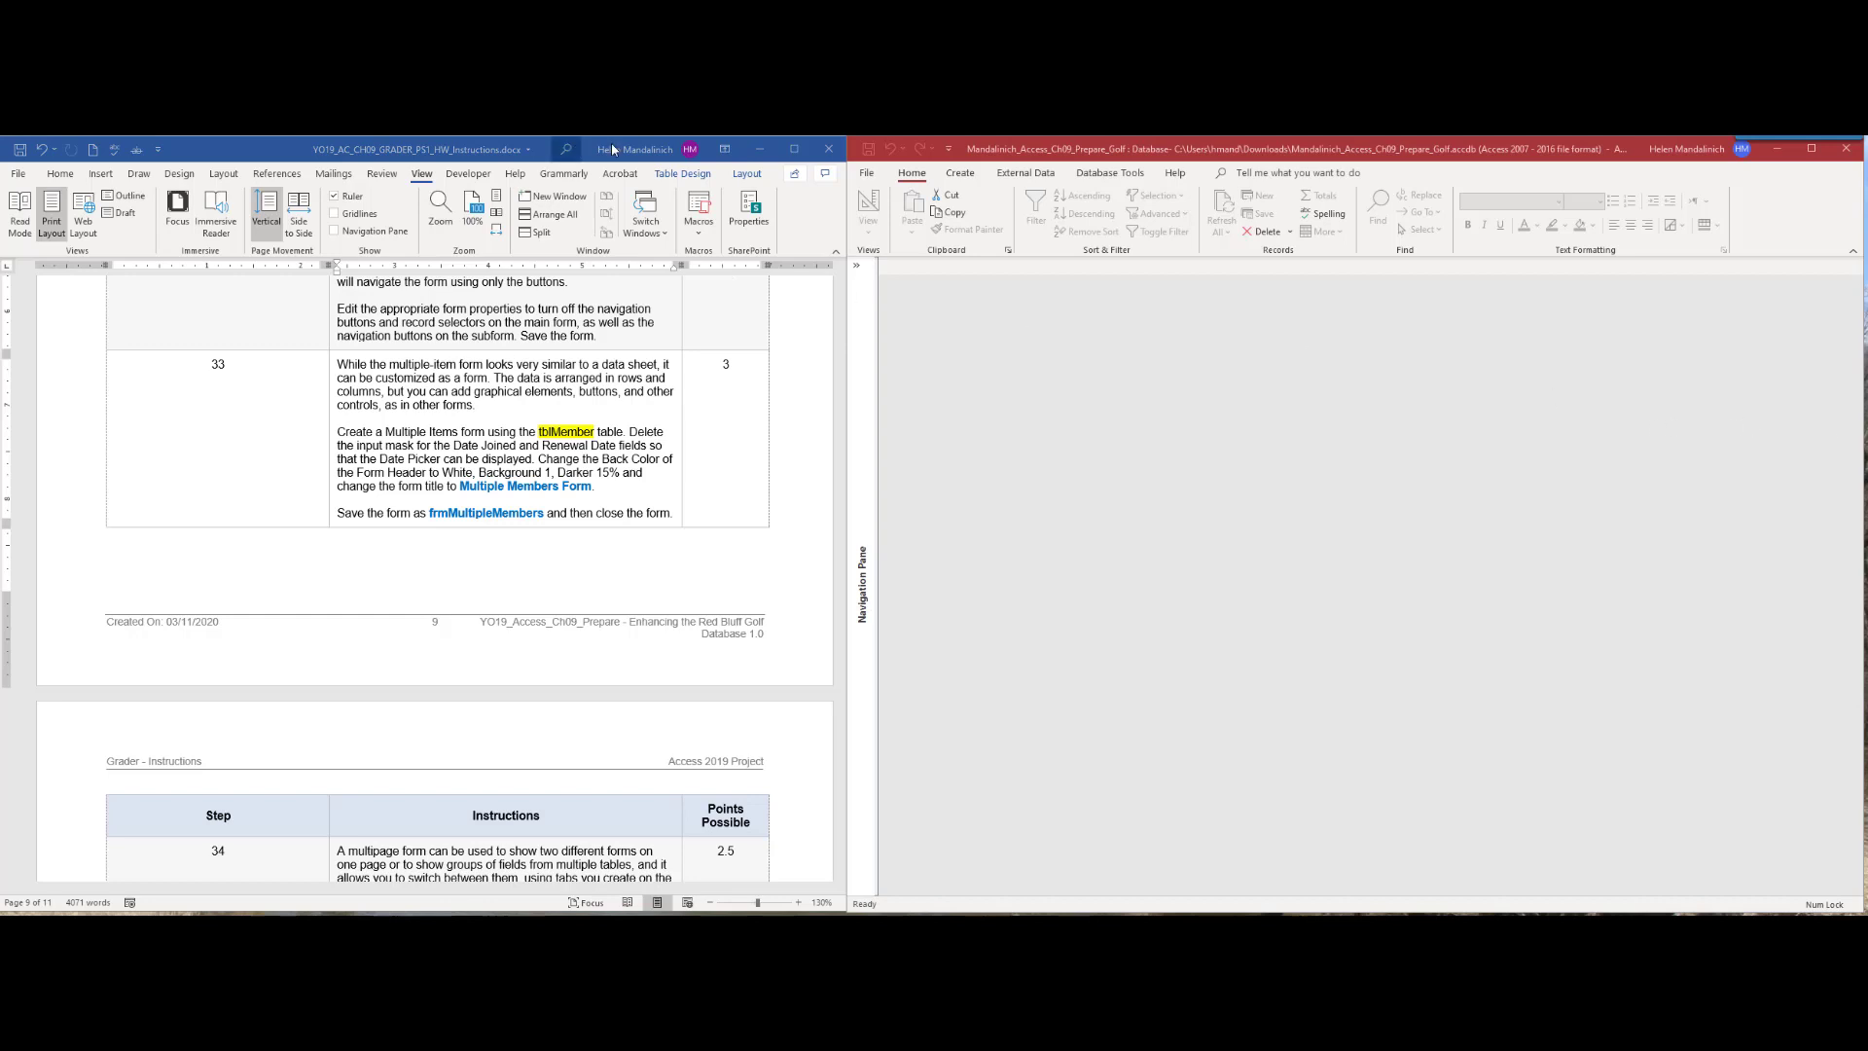
click(861, 267)
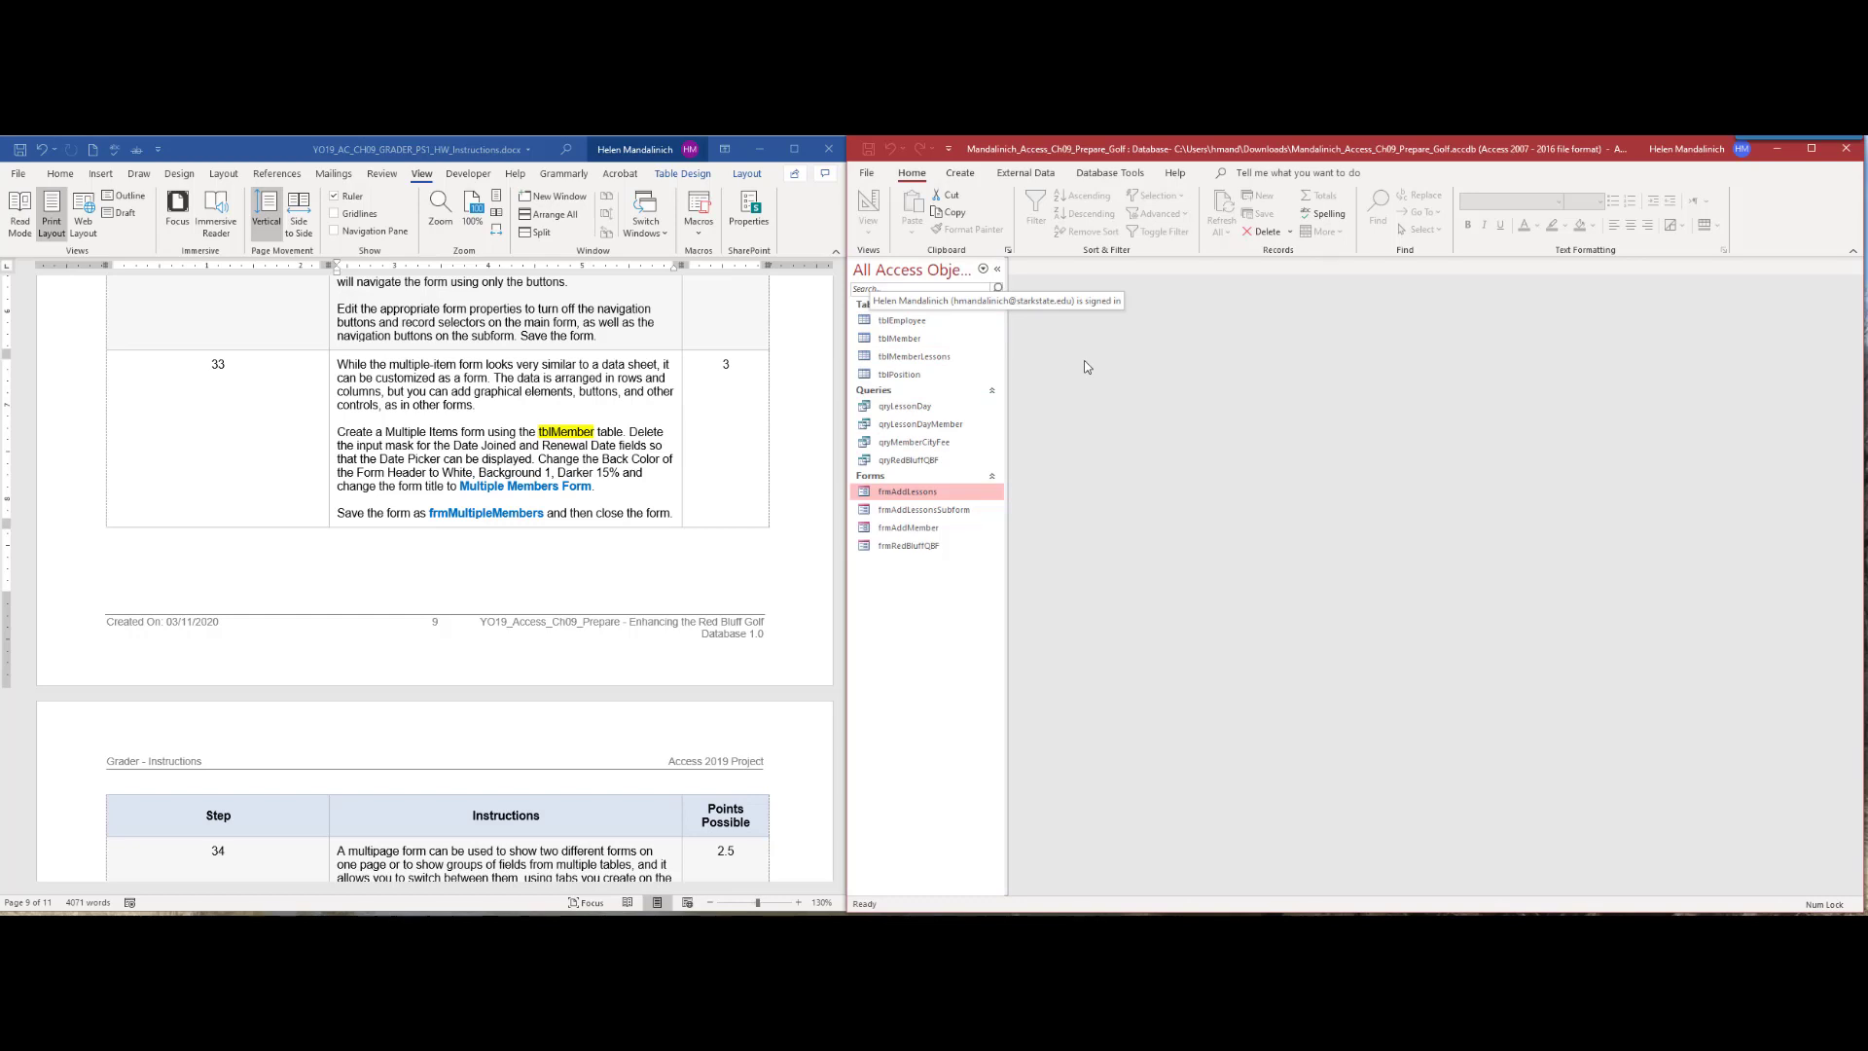
click(958, 173)
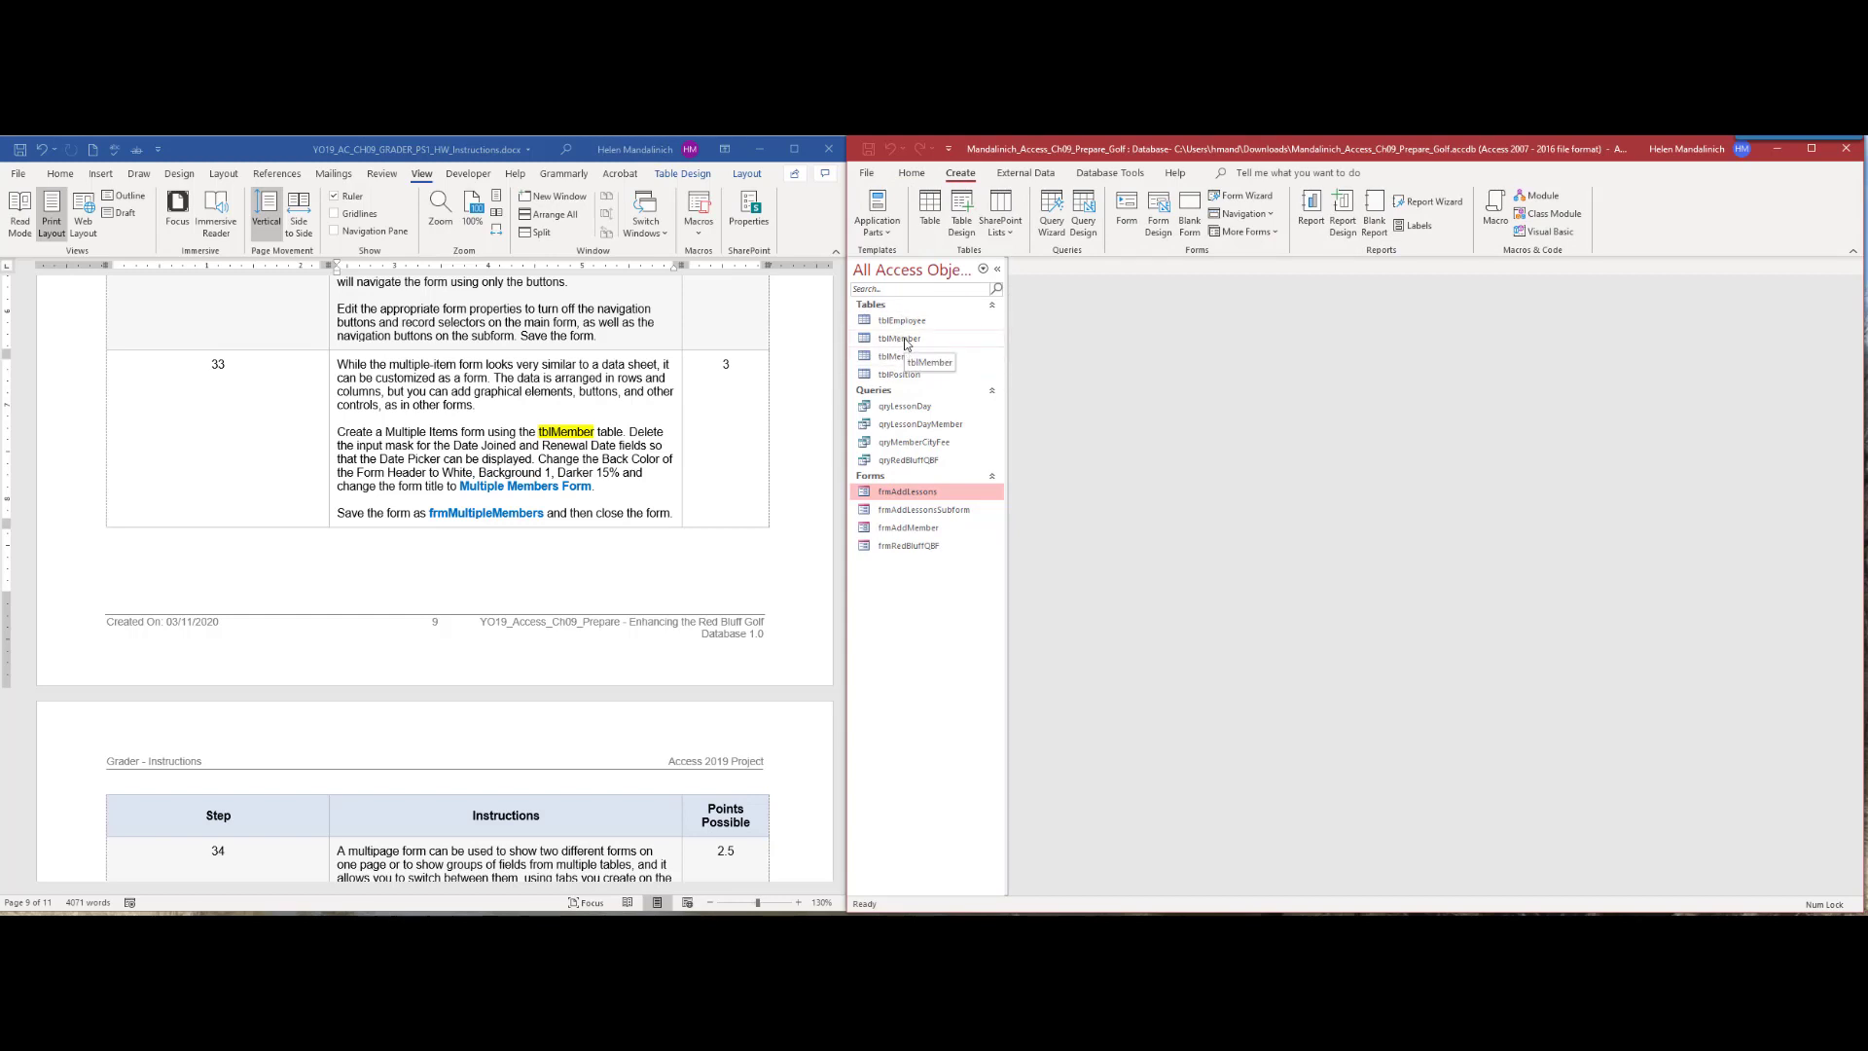
click(905, 341)
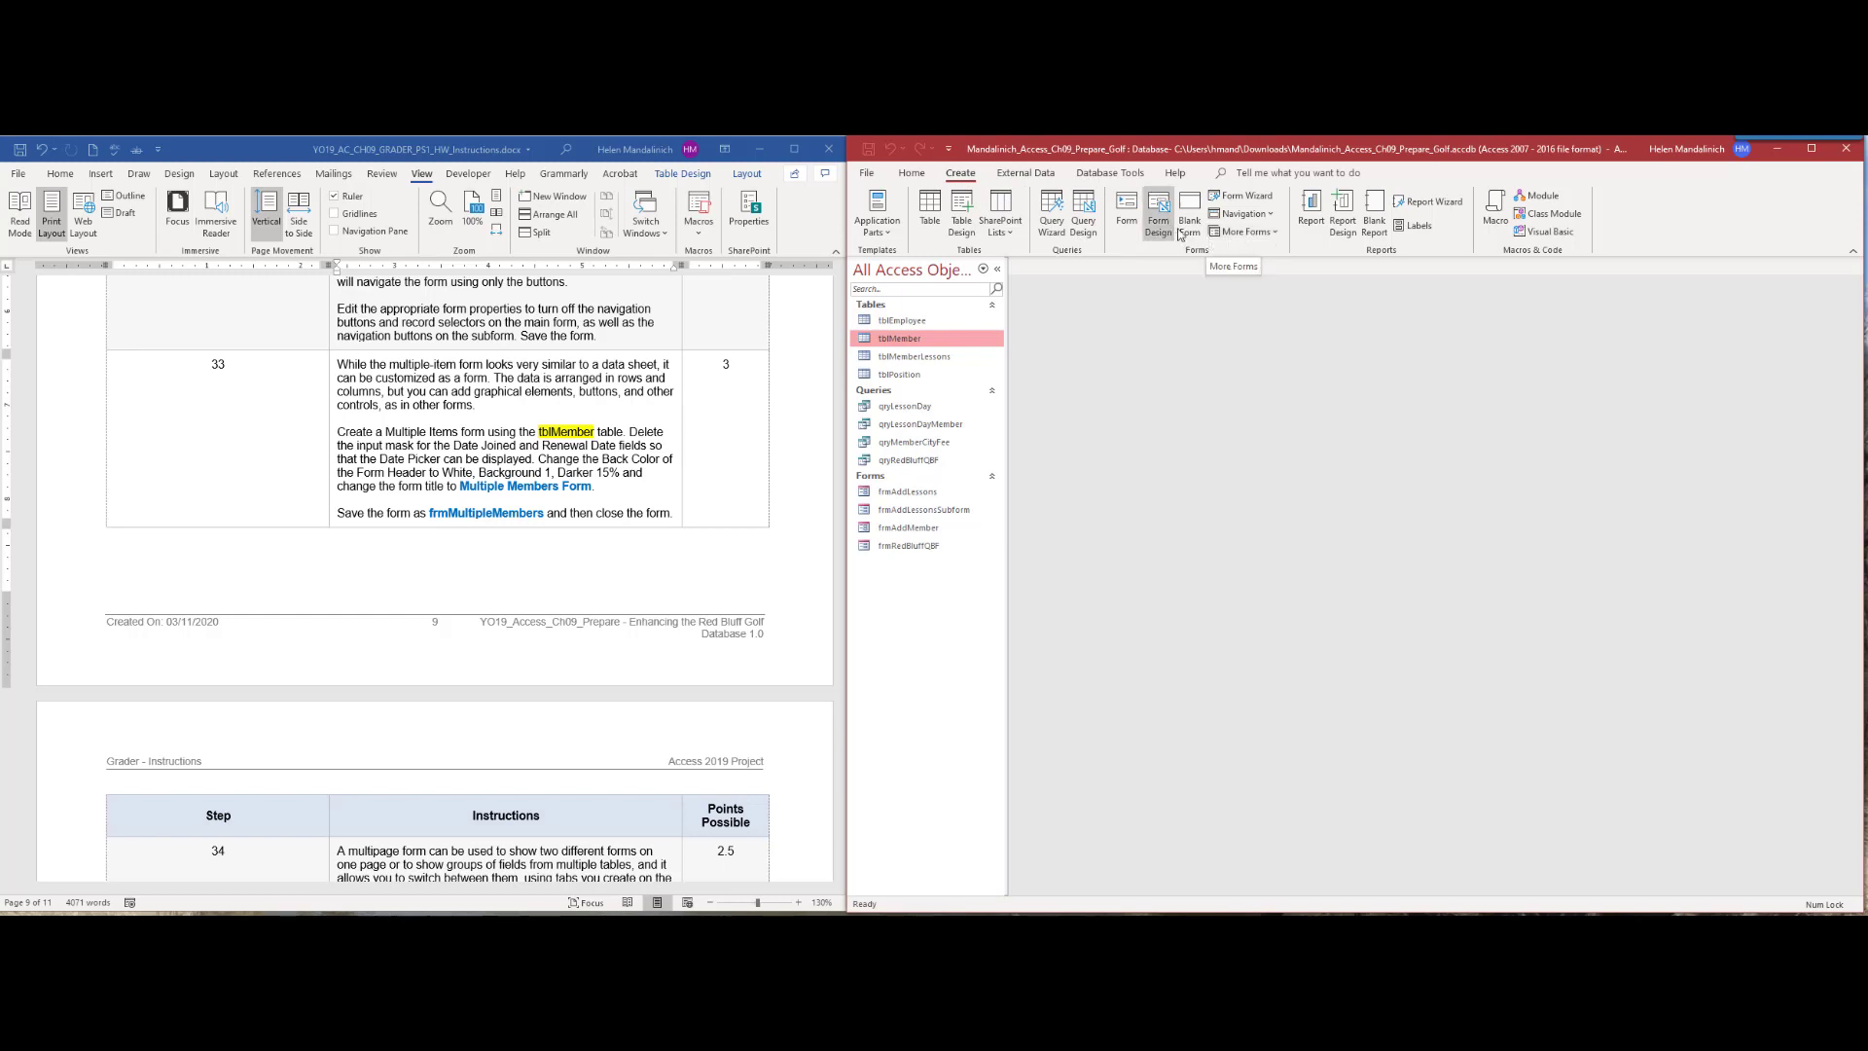
click(1276, 234)
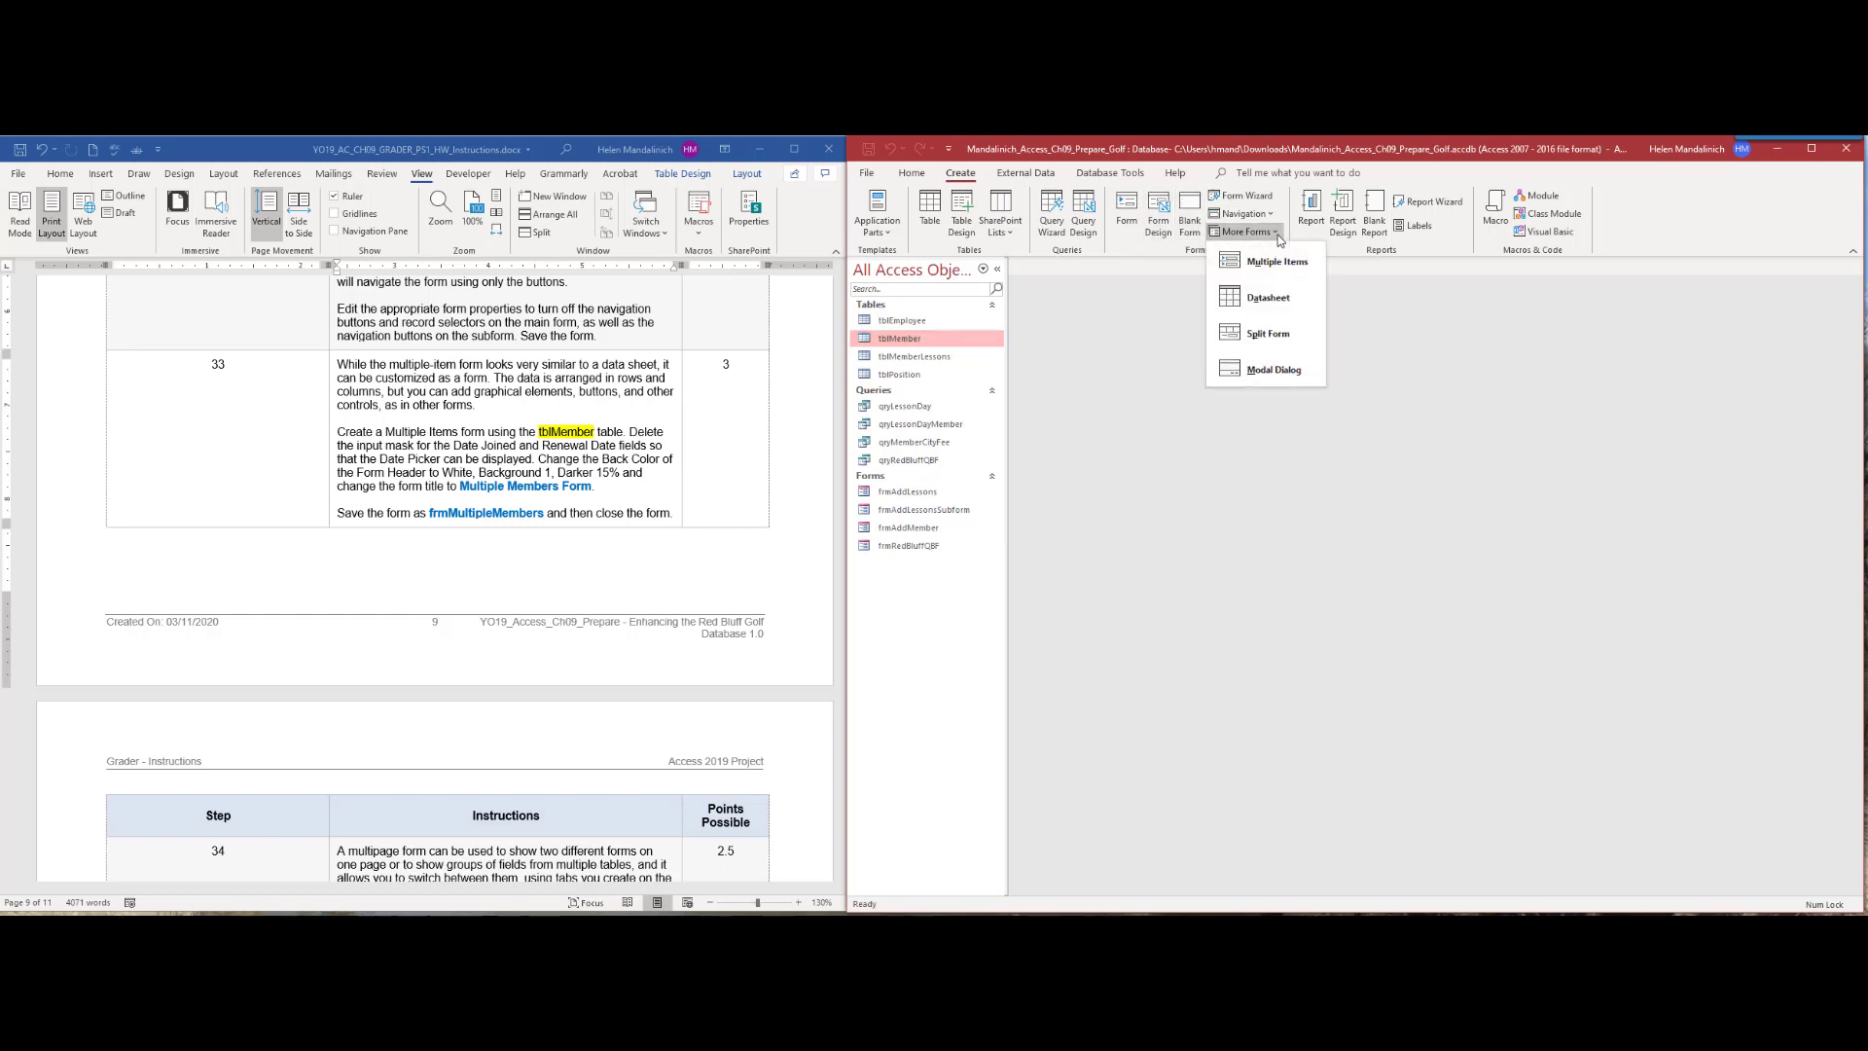
click(1263, 269)
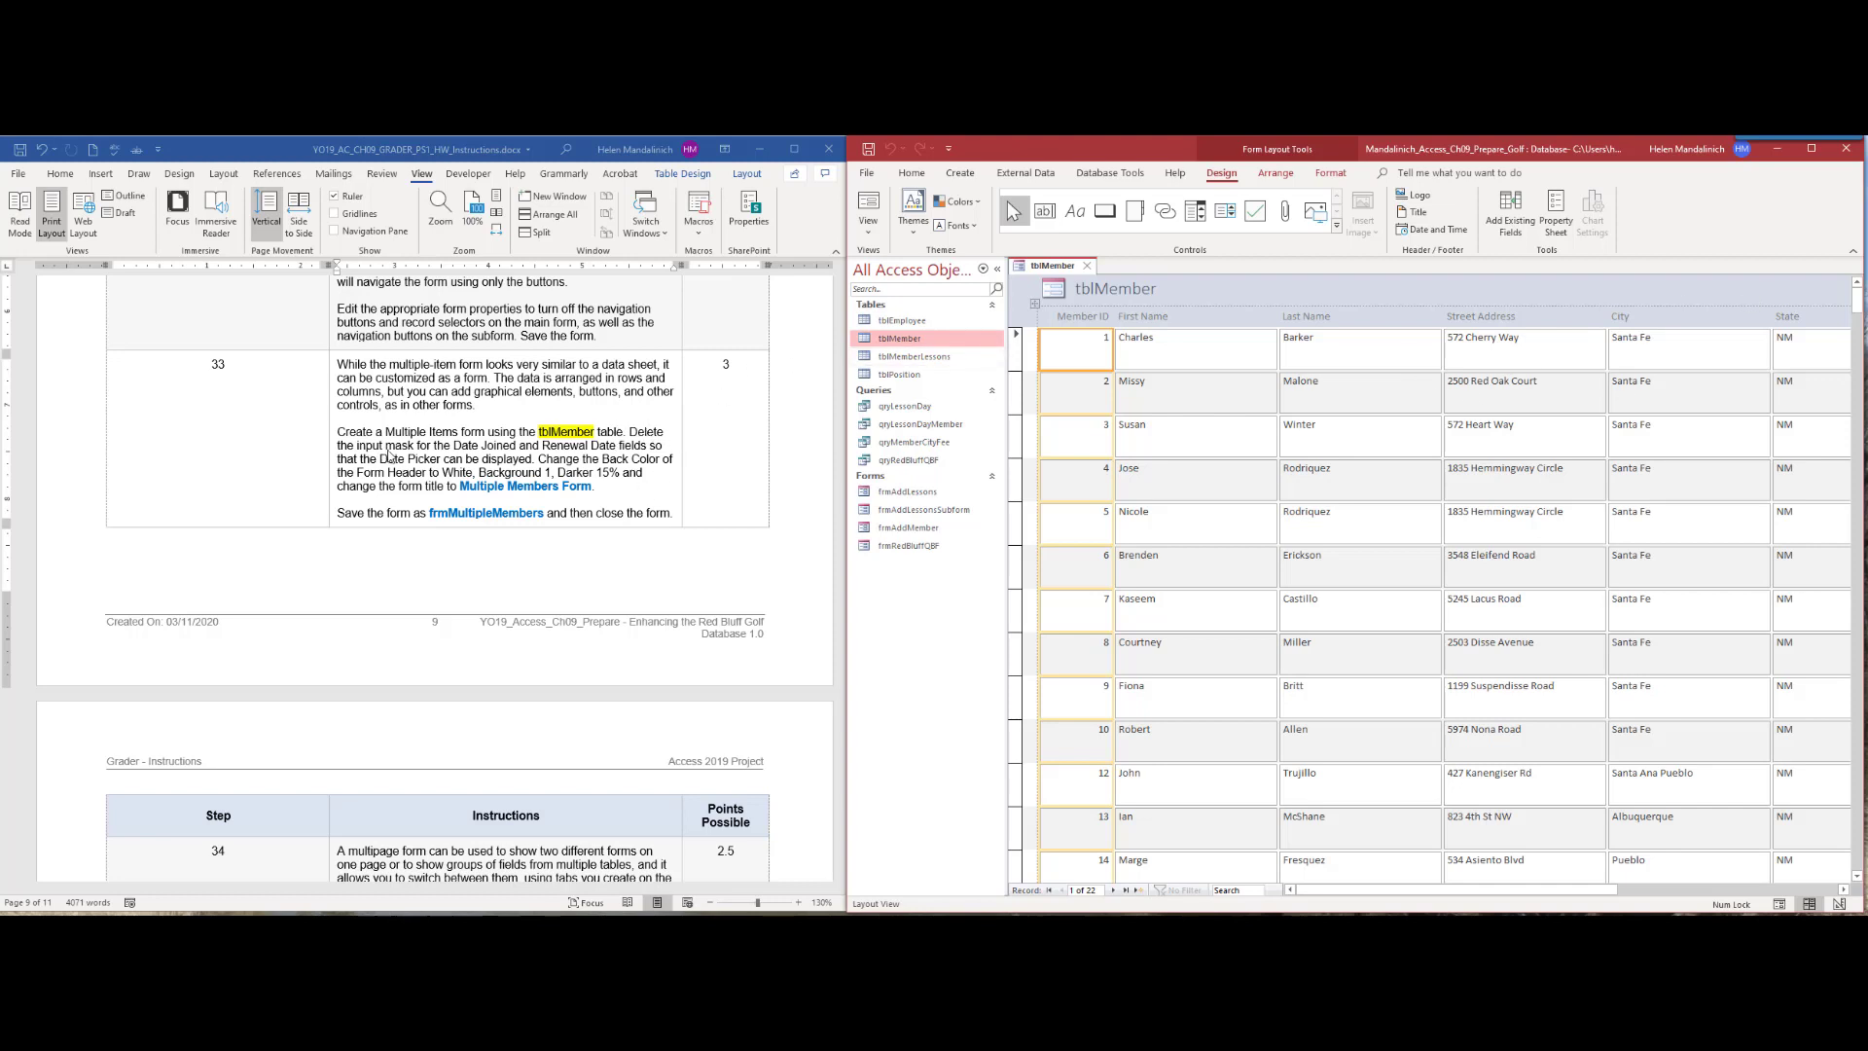
Step: In the Word instructions, highlight the field names Date Joined and Renewal Date in yellow
drag(453, 445, 617, 446)
click(557, 415)
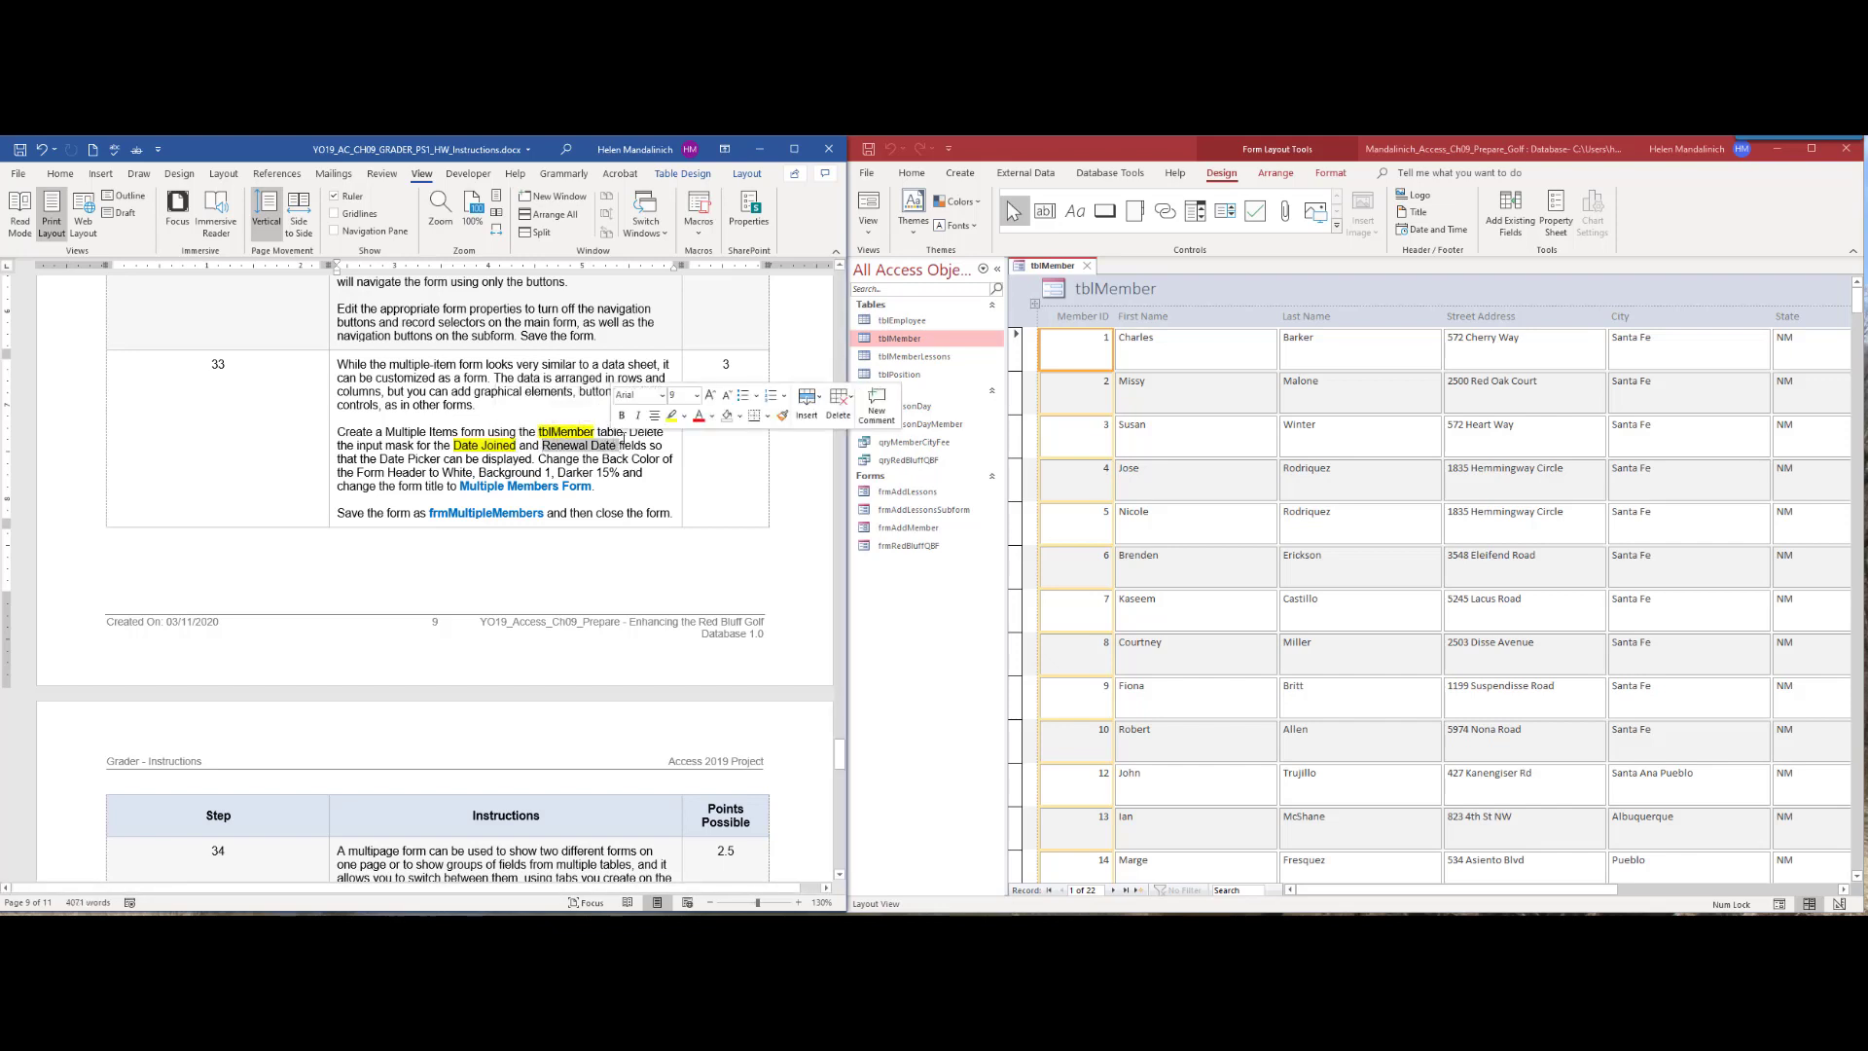
click(669, 417)
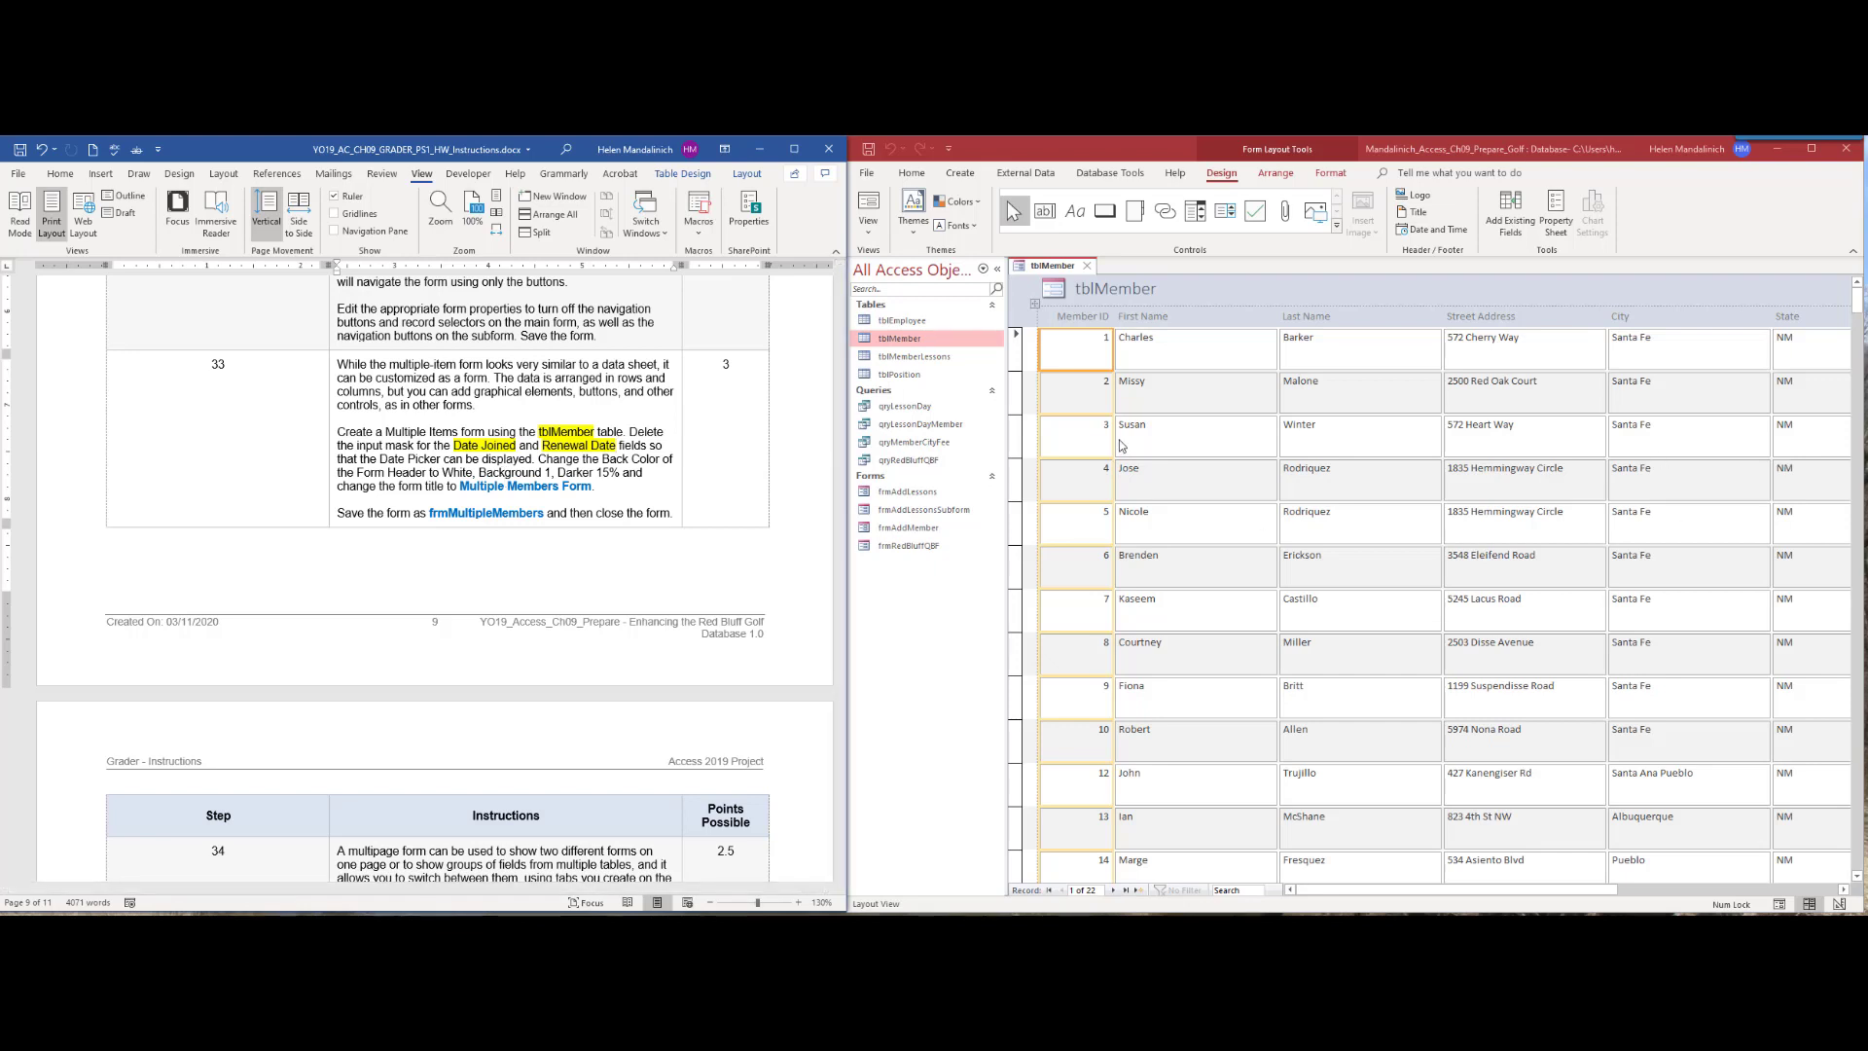
Step: In Access, collapse the Navigation Pane and keep the new form in Layout View
scroll(1122, 446, down, 1)
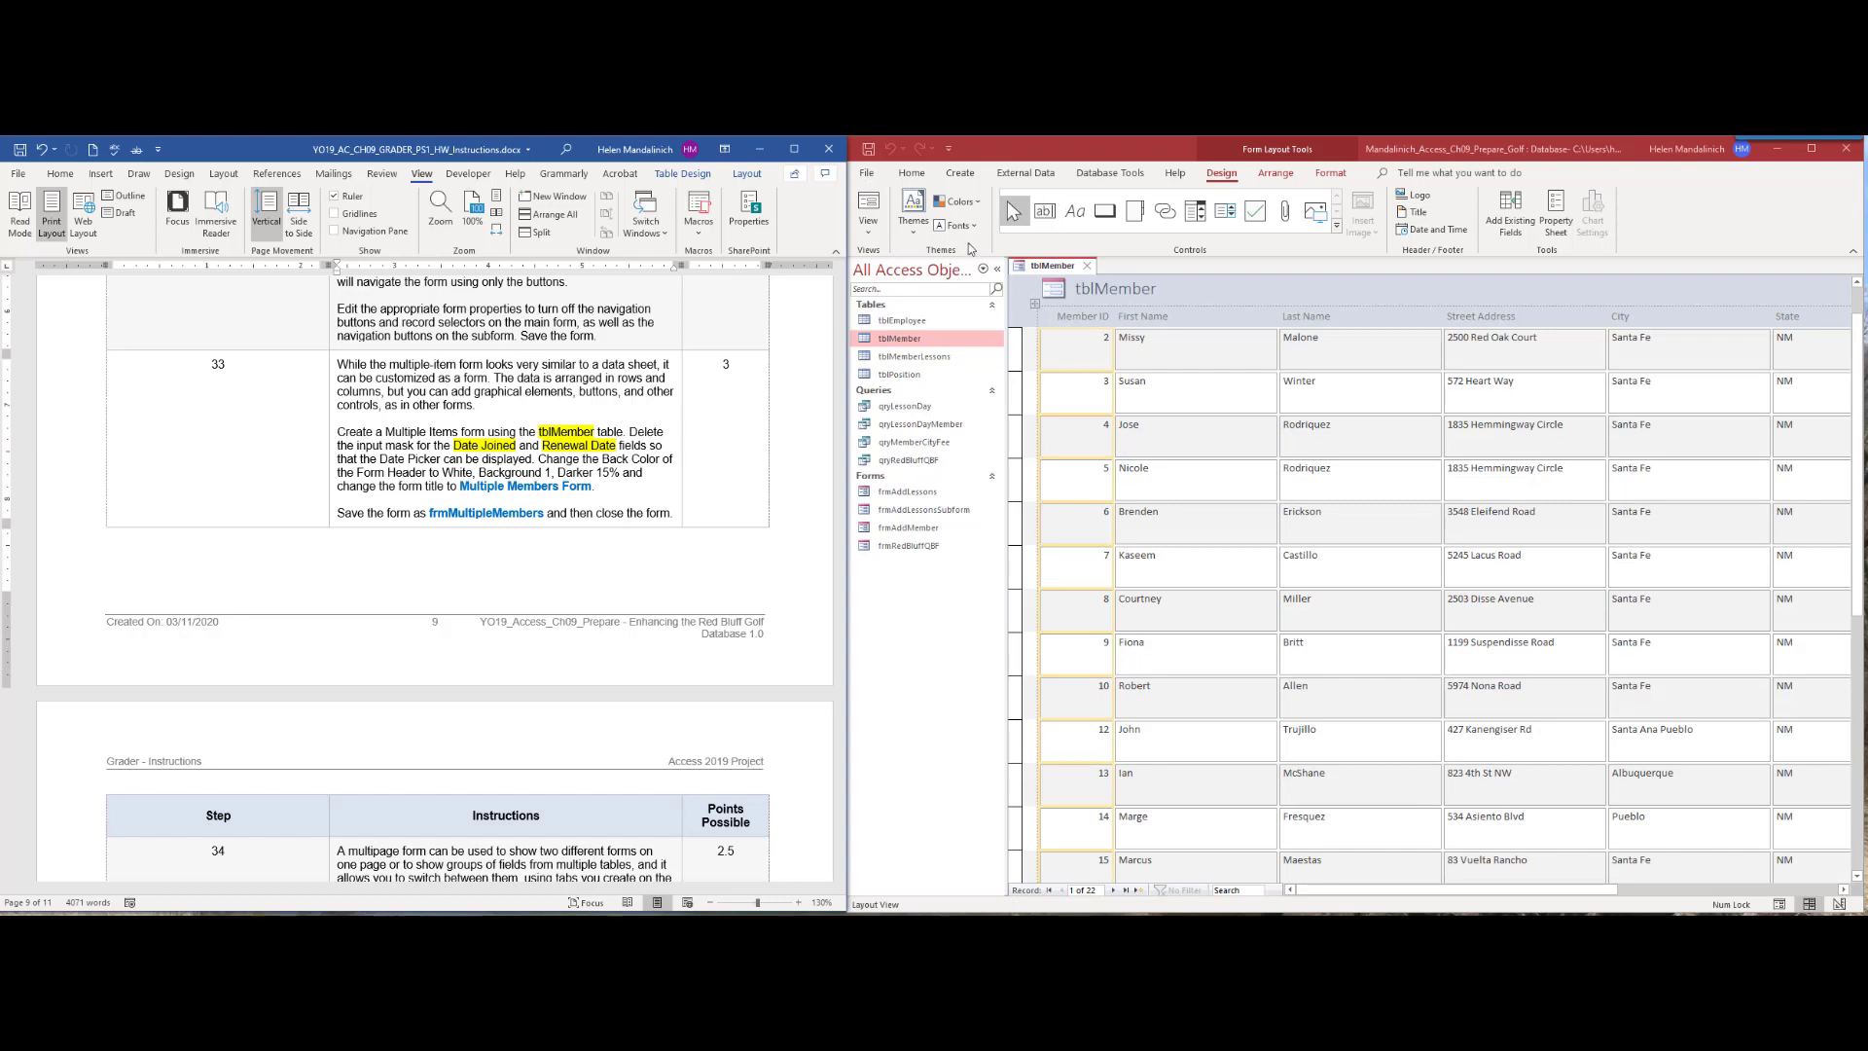
click(996, 270)
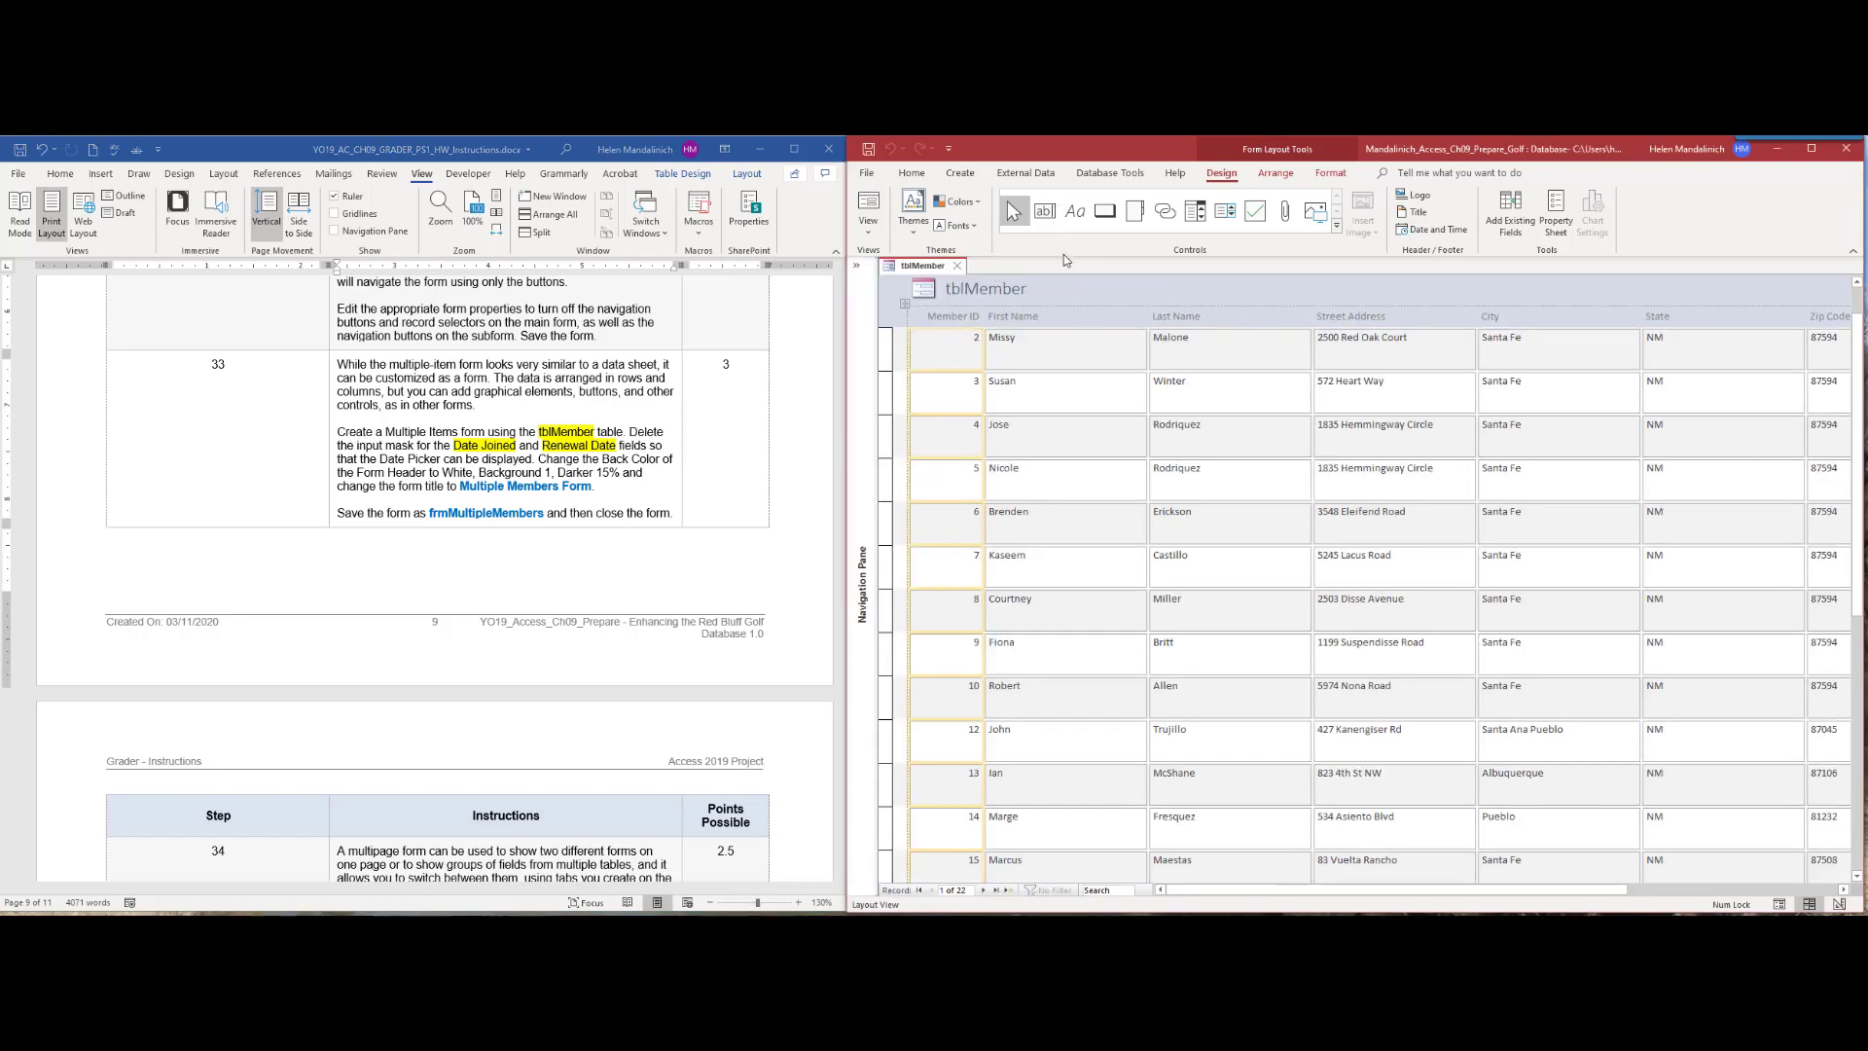
click(869, 231)
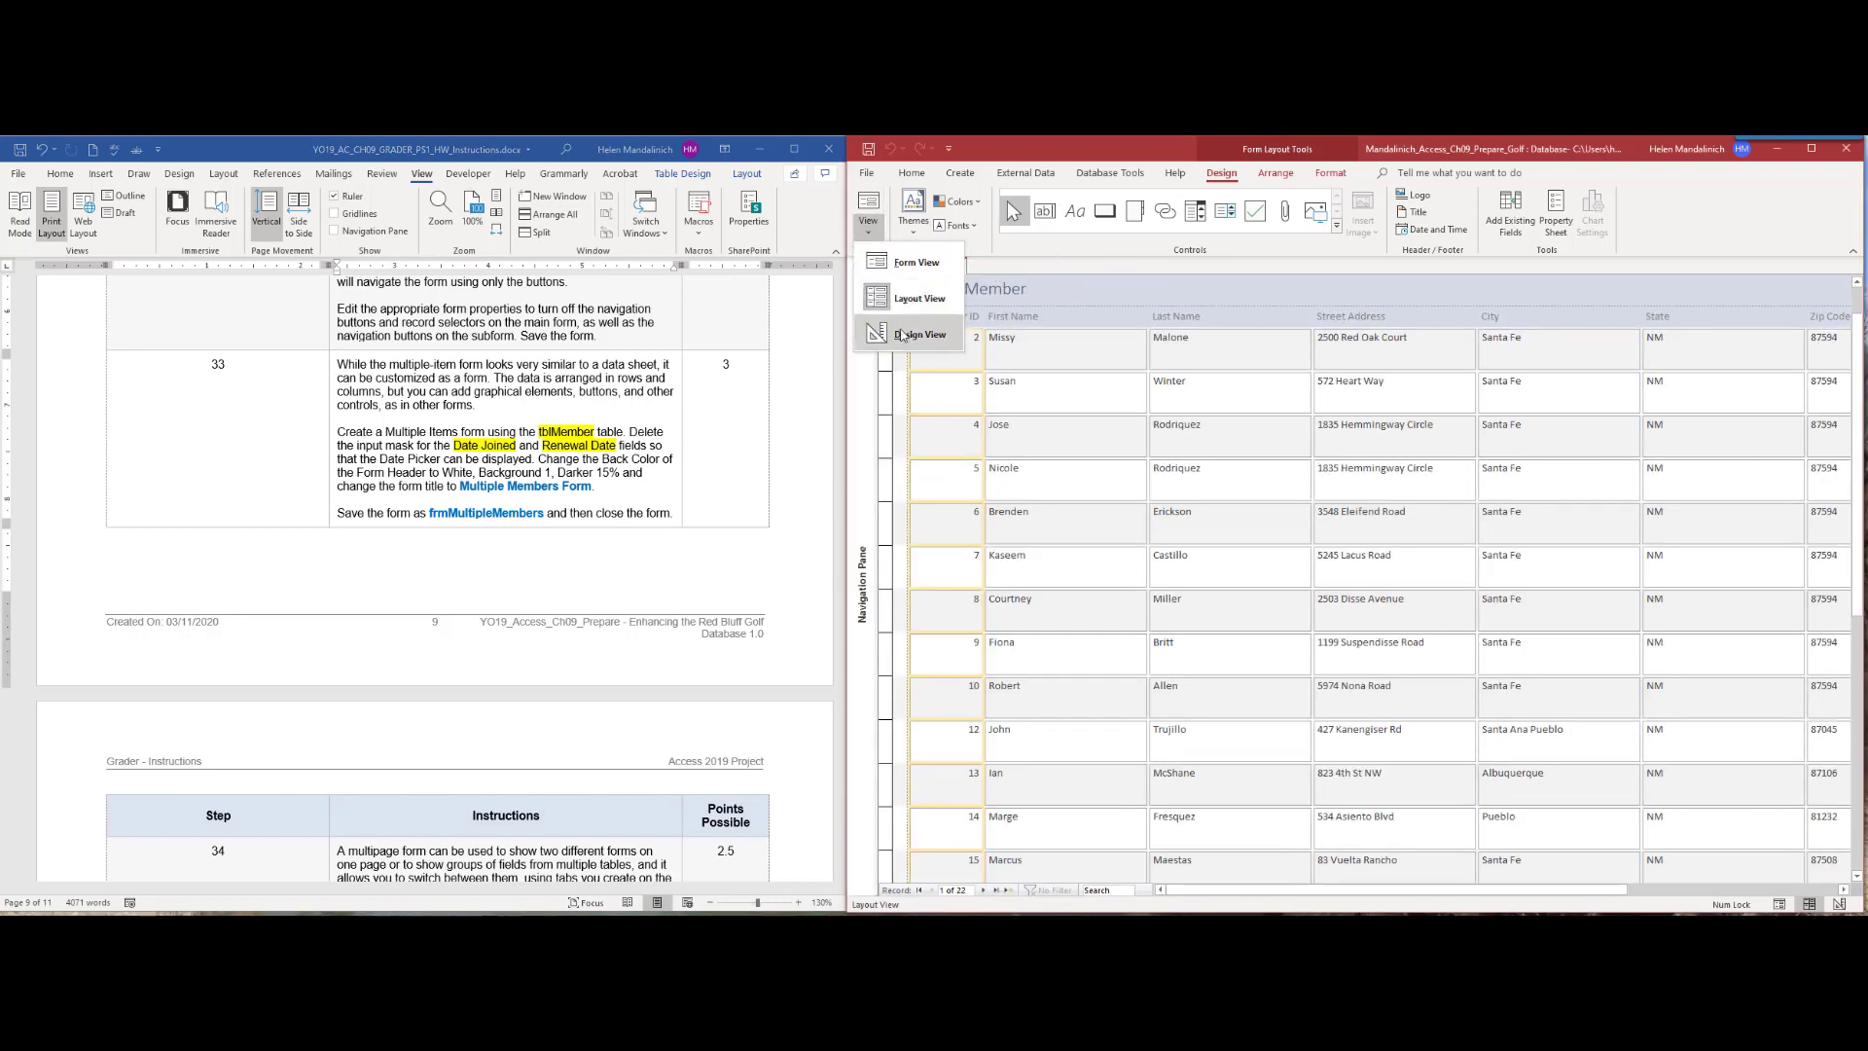
click(916, 295)
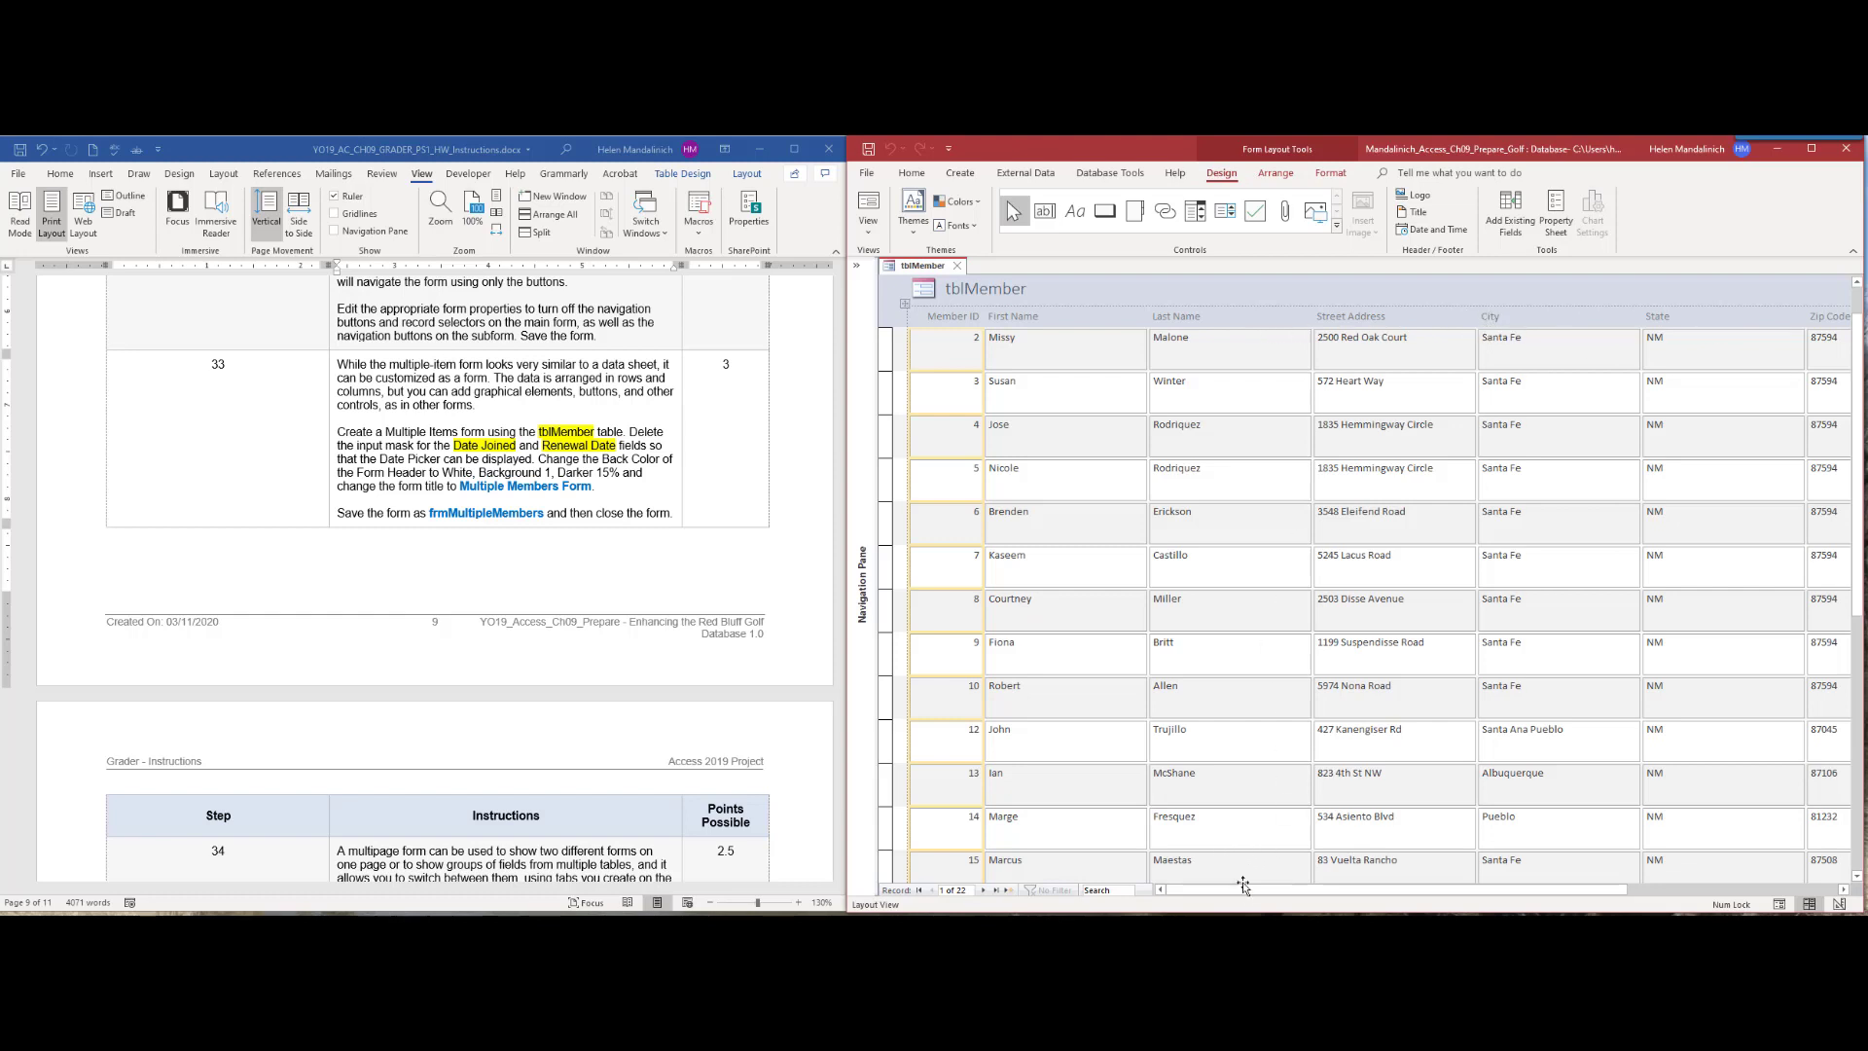
Step: Delete the input mask from the Date Joined text box's data properties
drag(1299, 889, 1511, 893)
click(1761, 321)
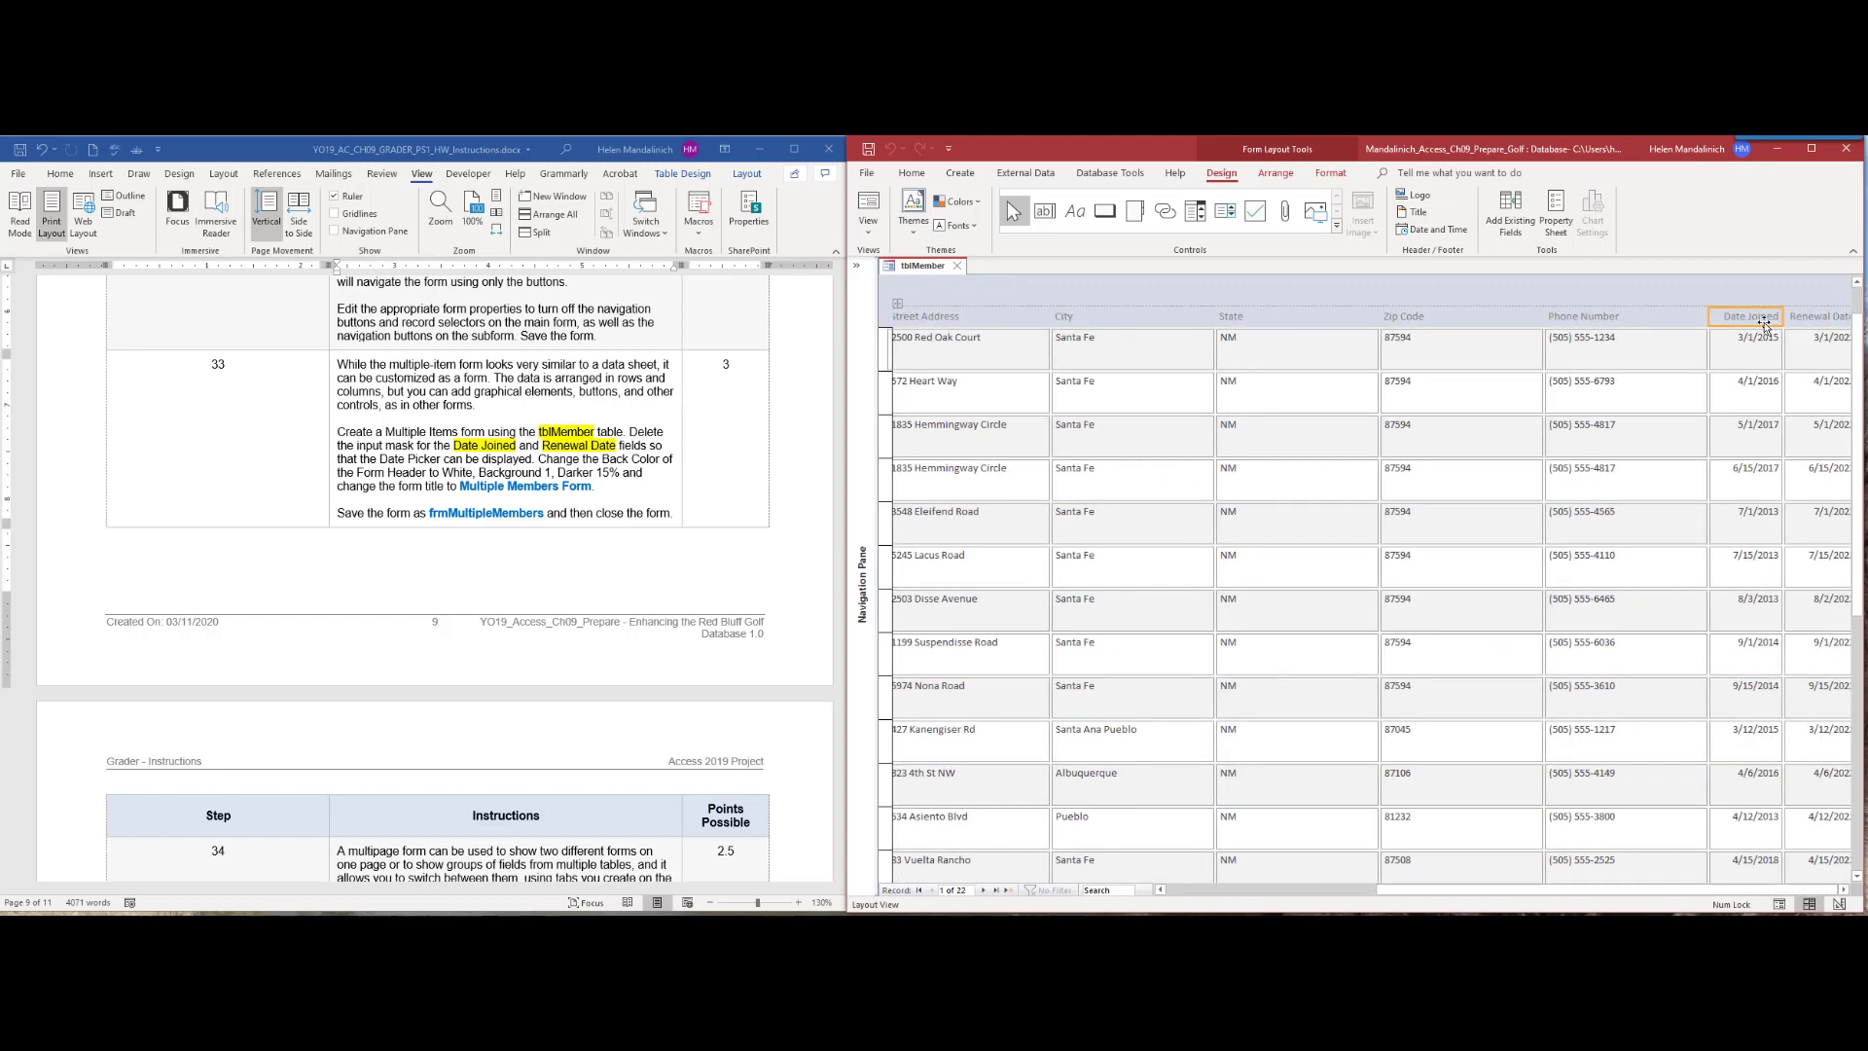
click(1767, 337)
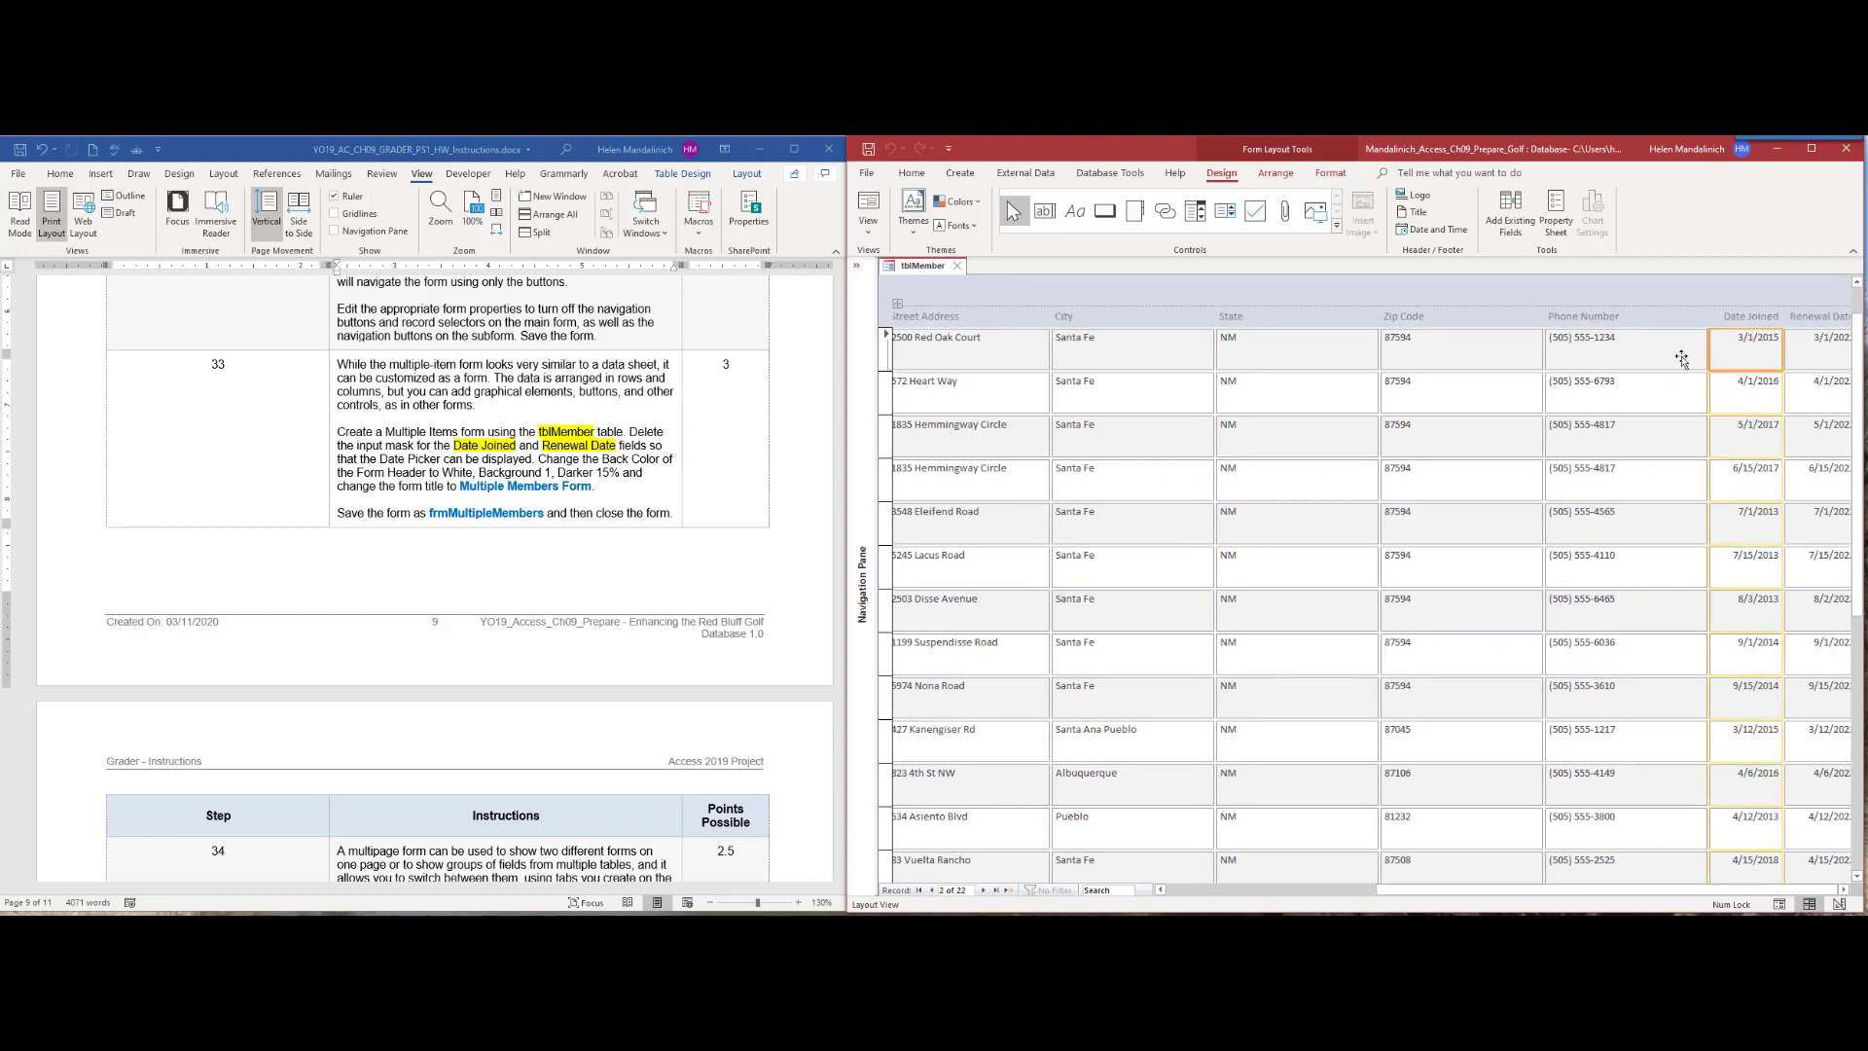
click(1555, 210)
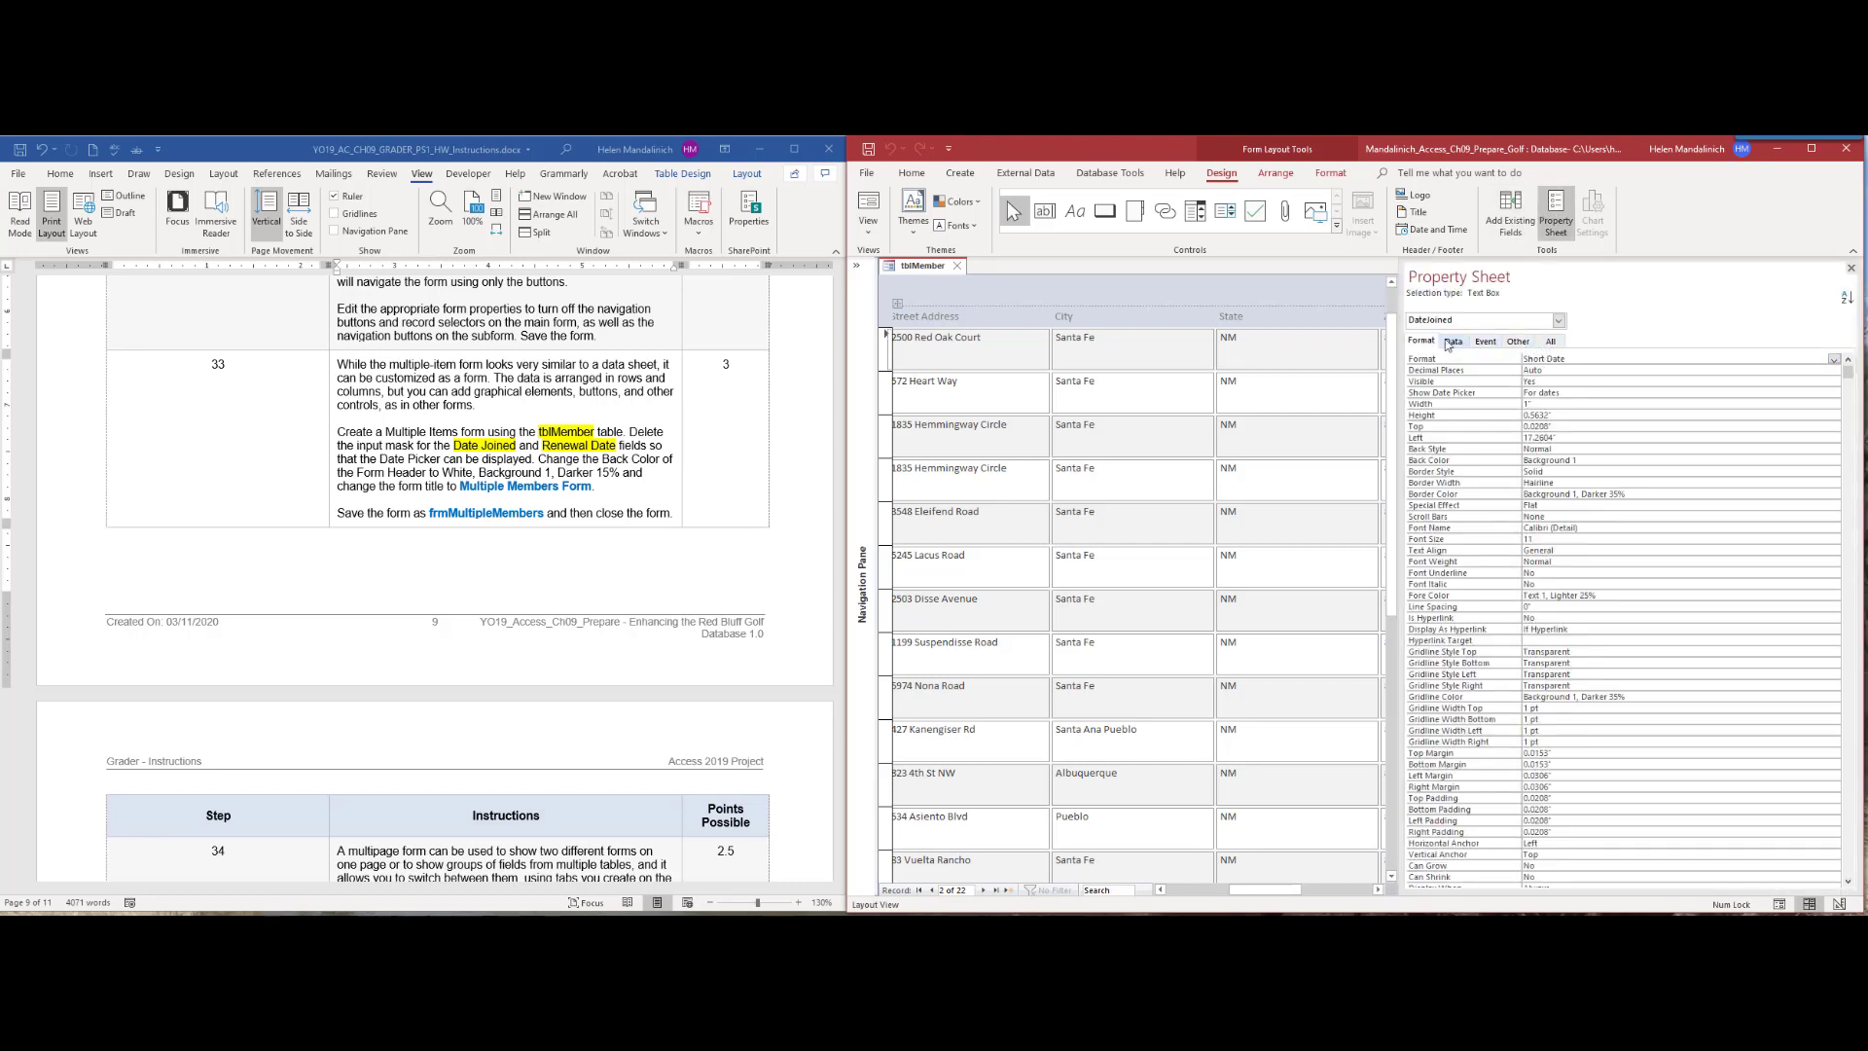
click(1550, 342)
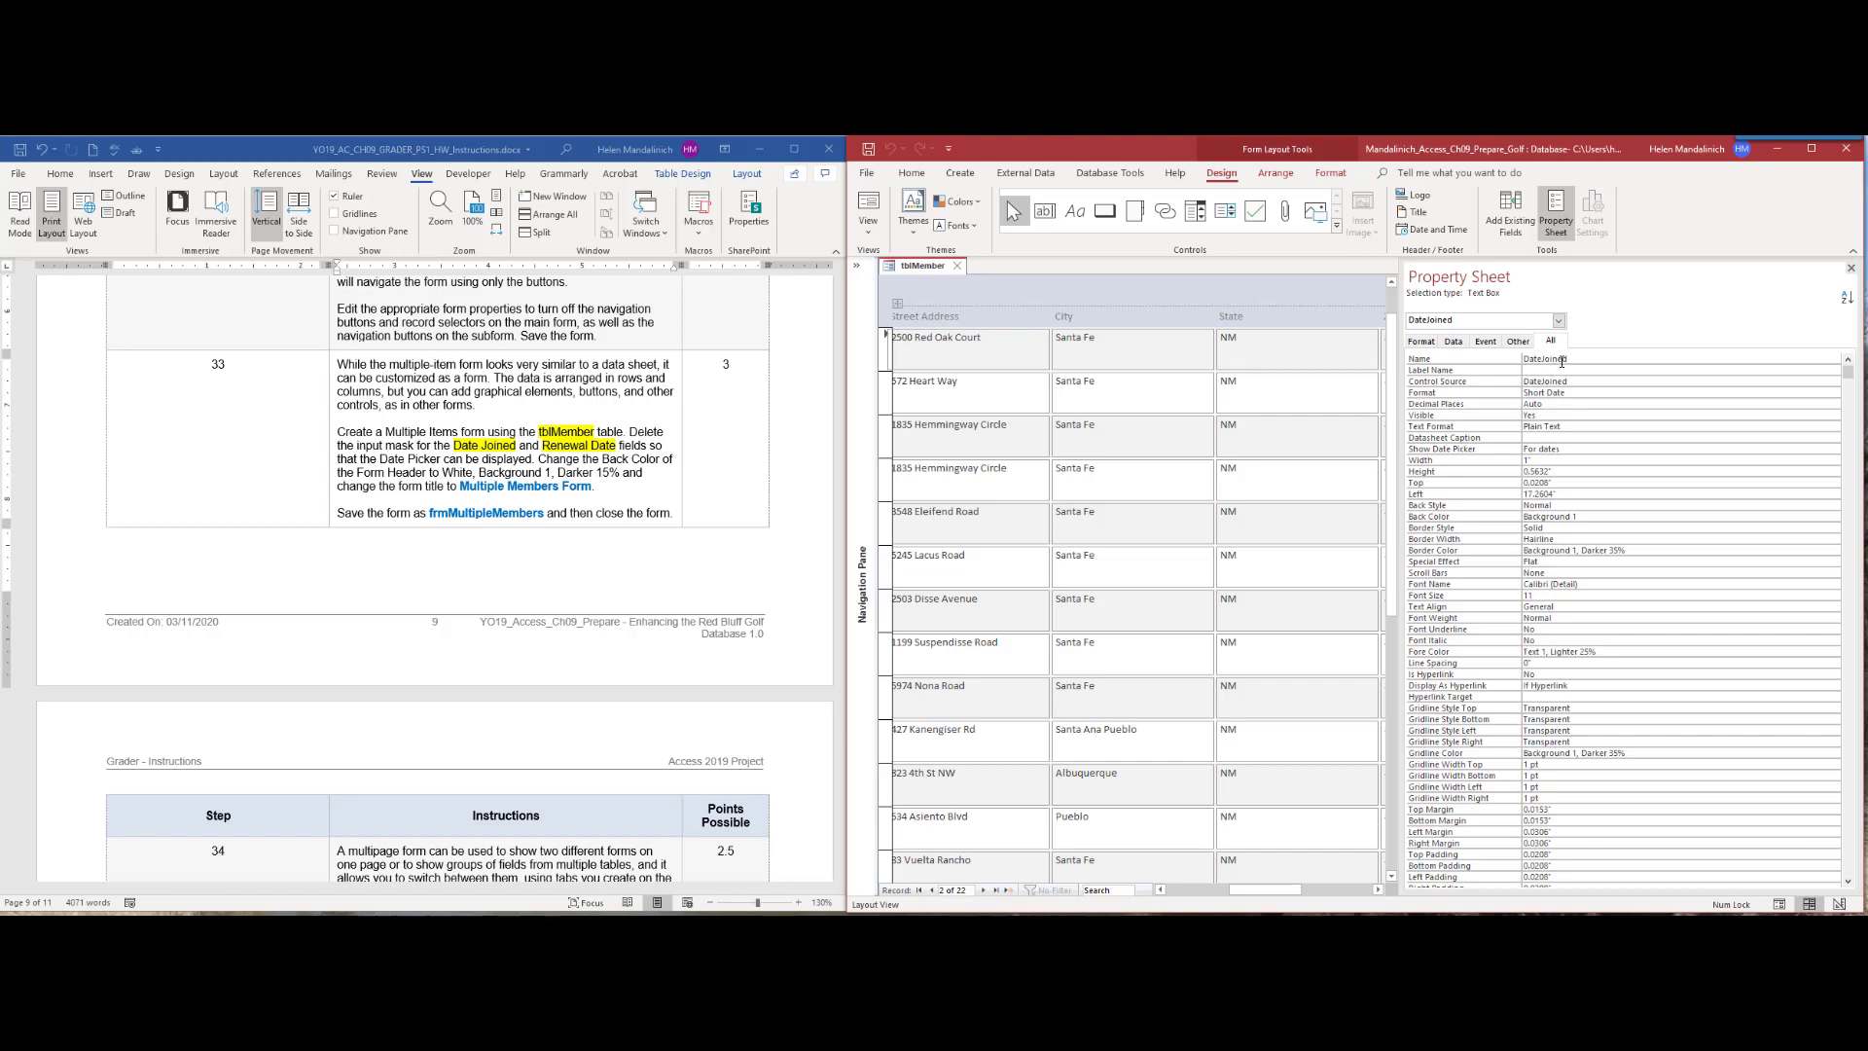
click(1458, 344)
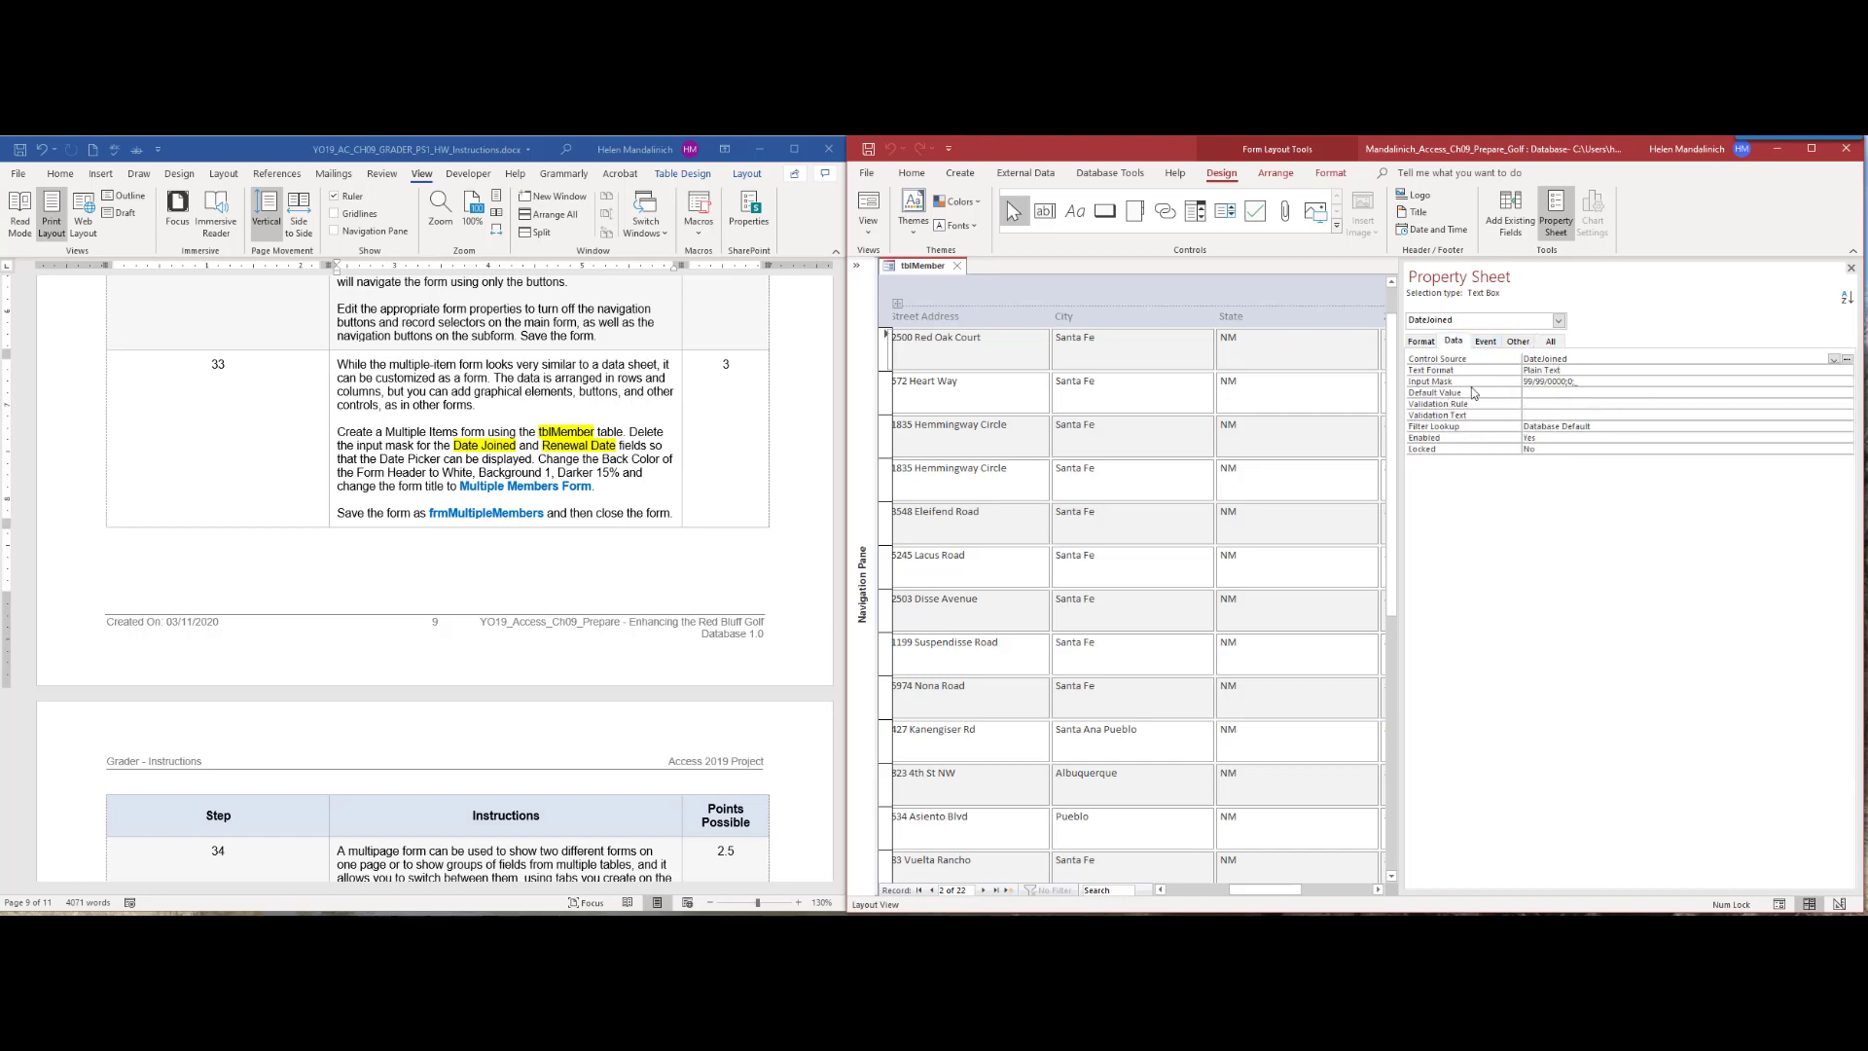
drag(1590, 381, 1434, 392)
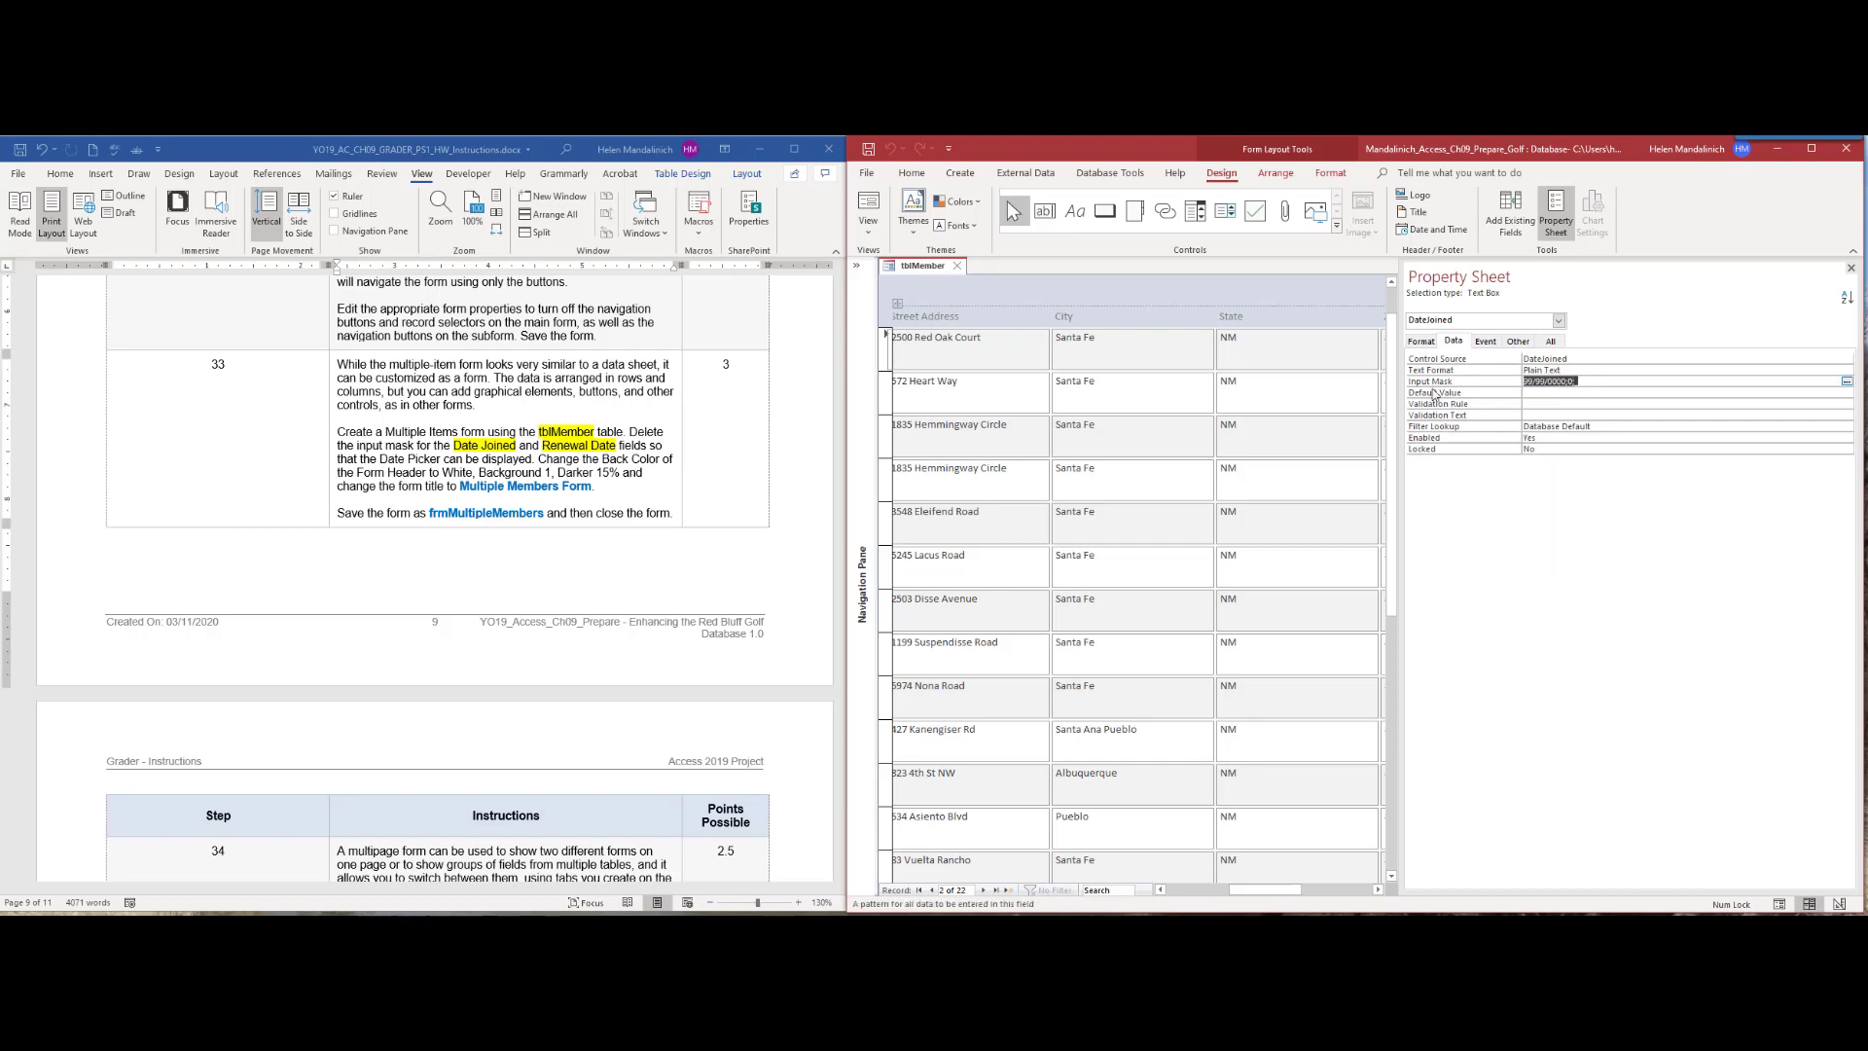
key(Delete)
click(1340, 301)
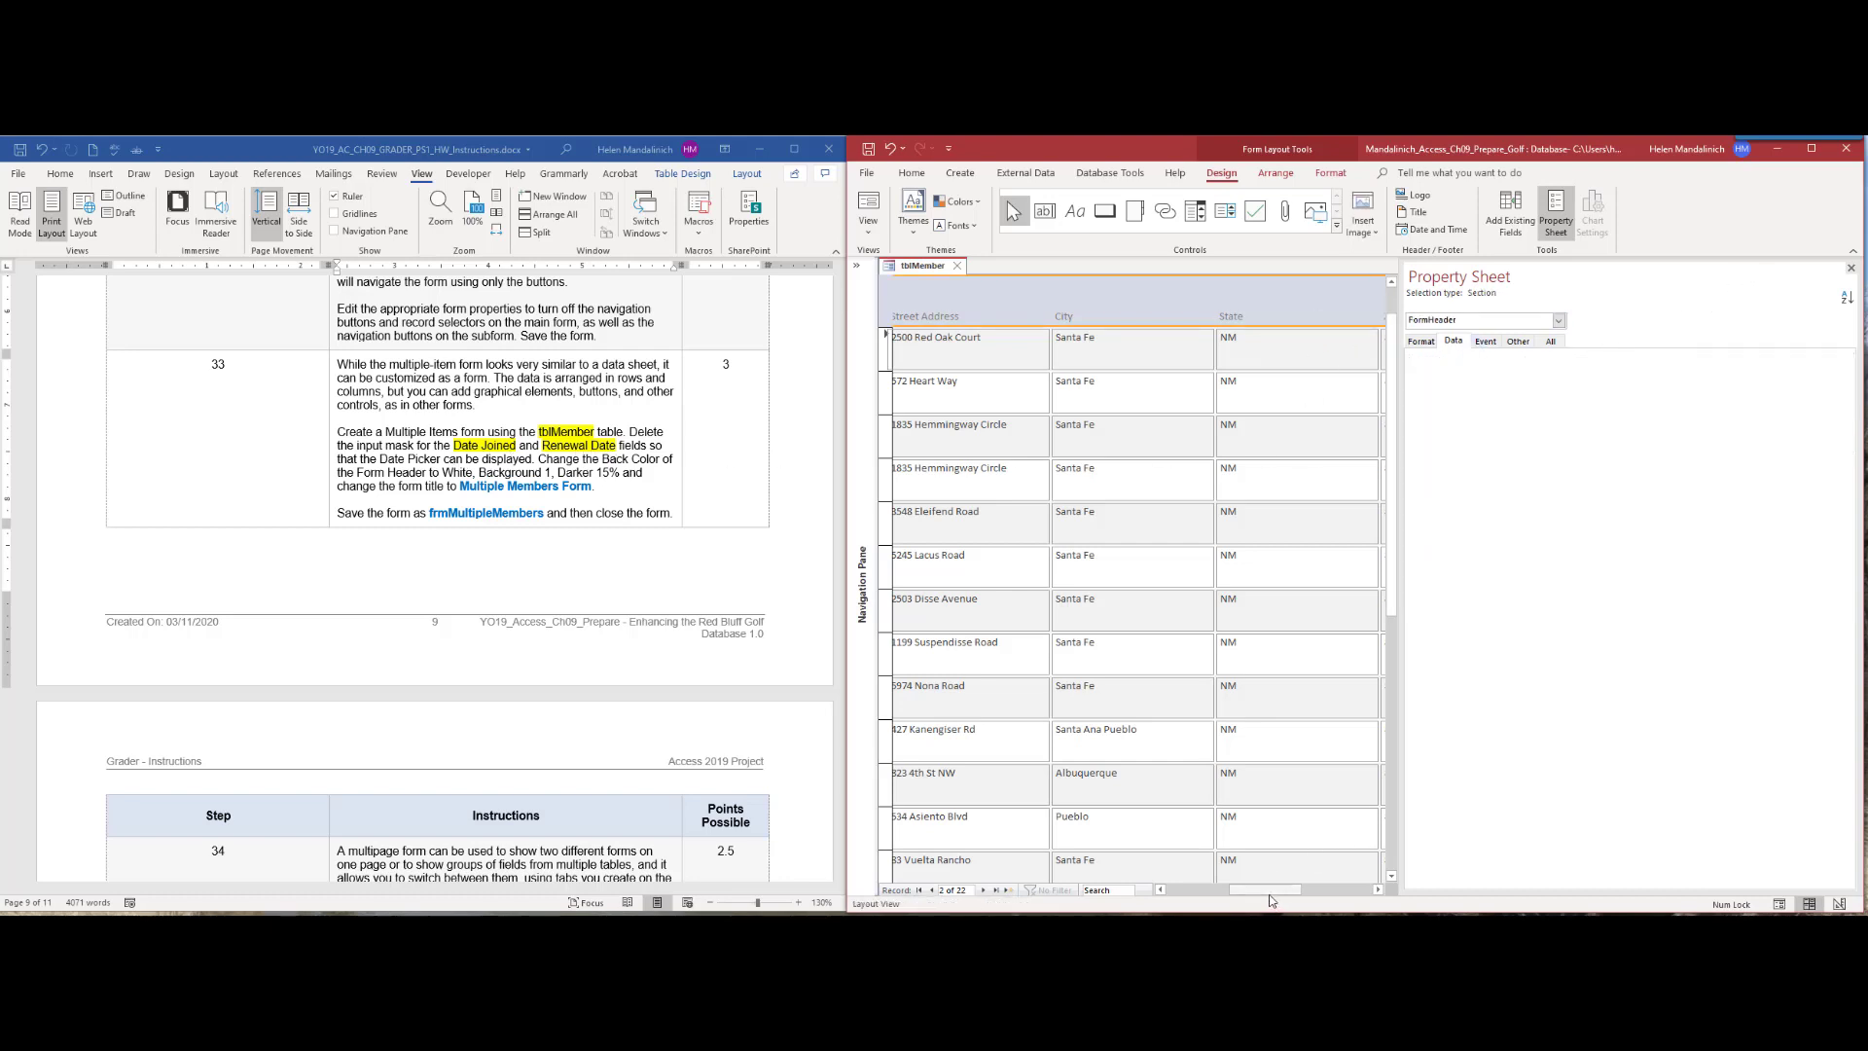
Step: Delete the input mask from the Renewal Date text box and narrow the Property Sheet to widen the form area
drag(1268, 891, 1339, 891)
click(1367, 353)
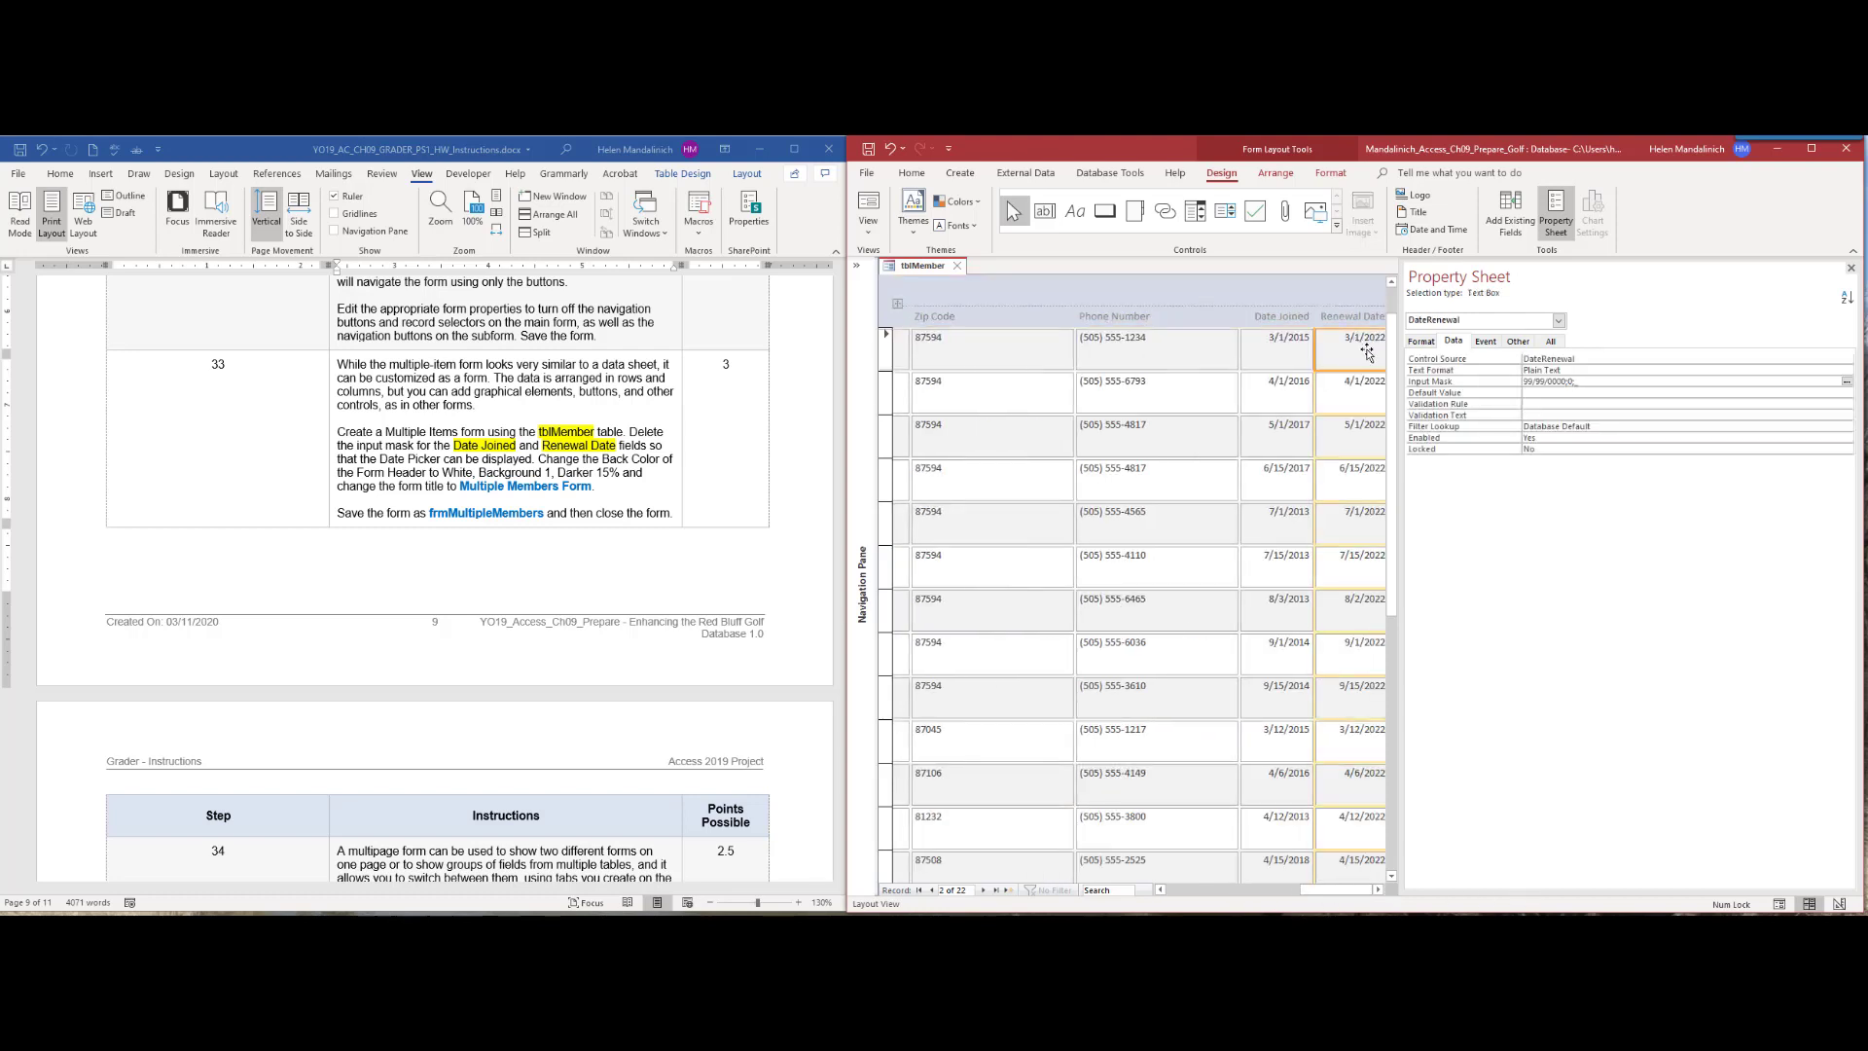
click(1593, 380)
click(1418, 386)
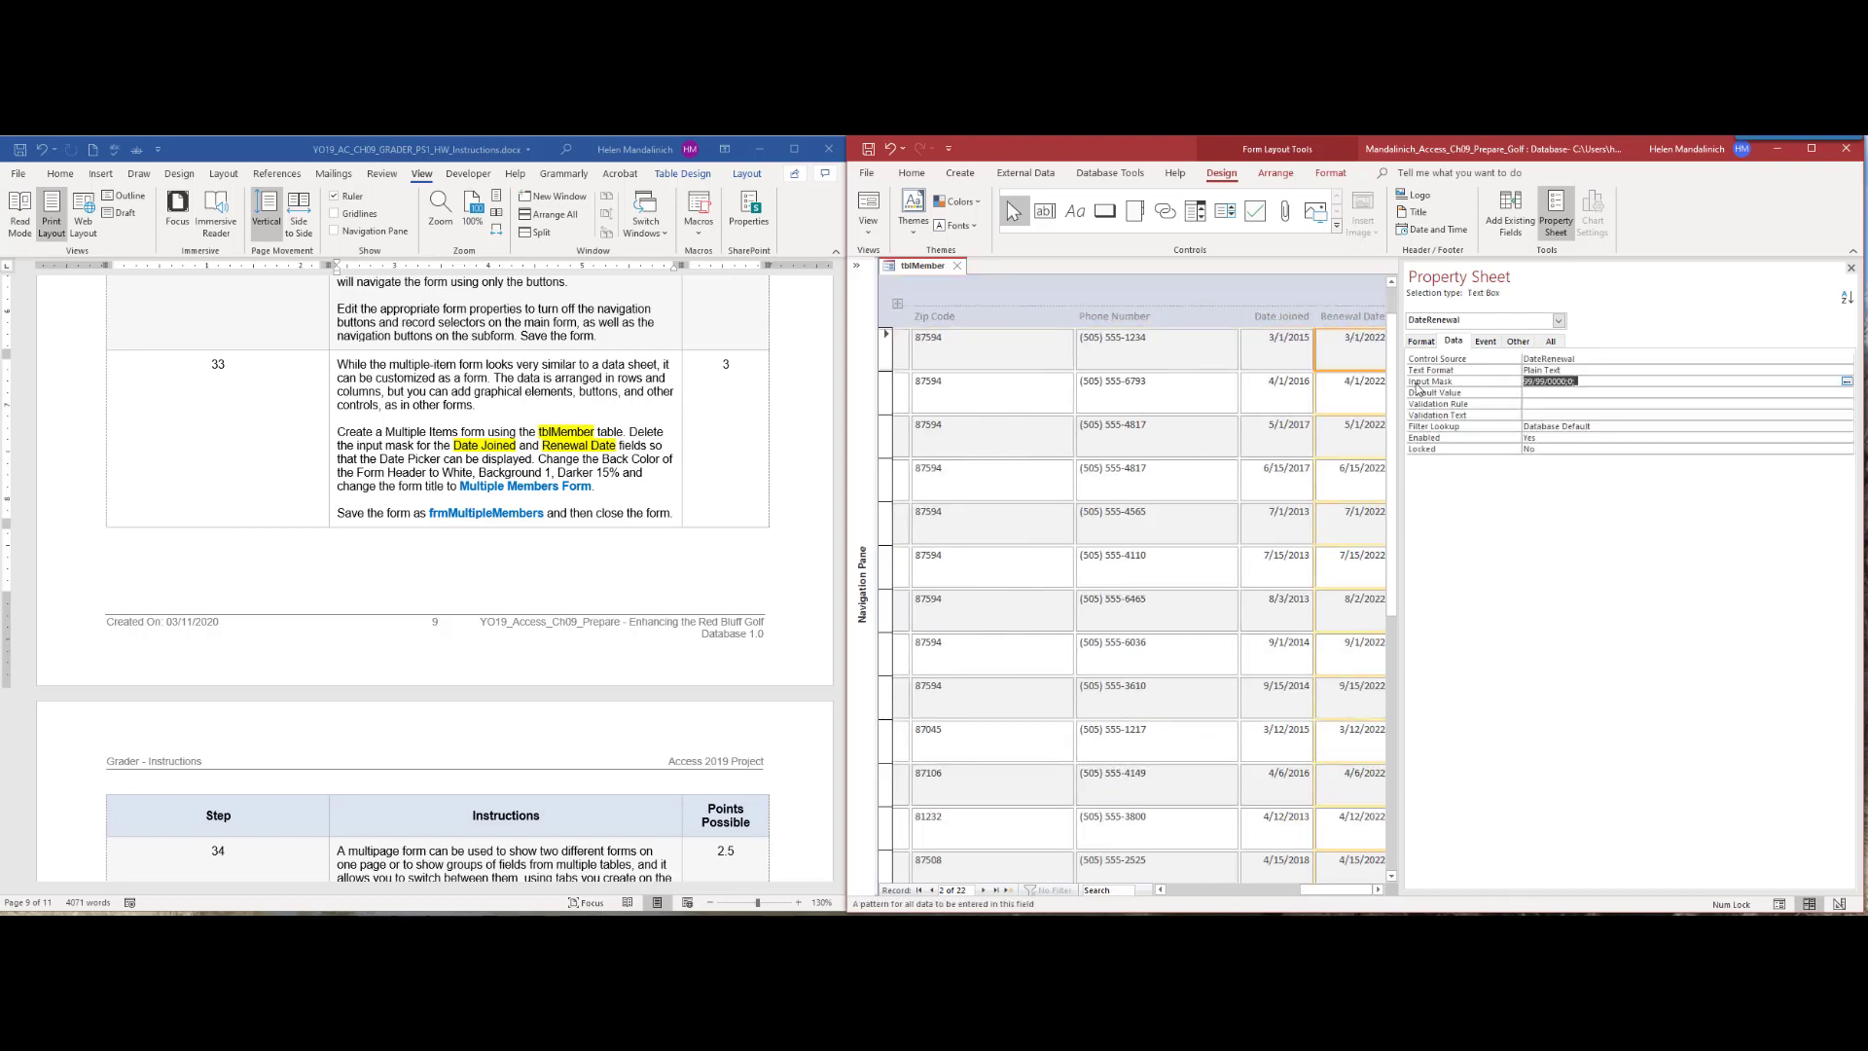
key(Delete)
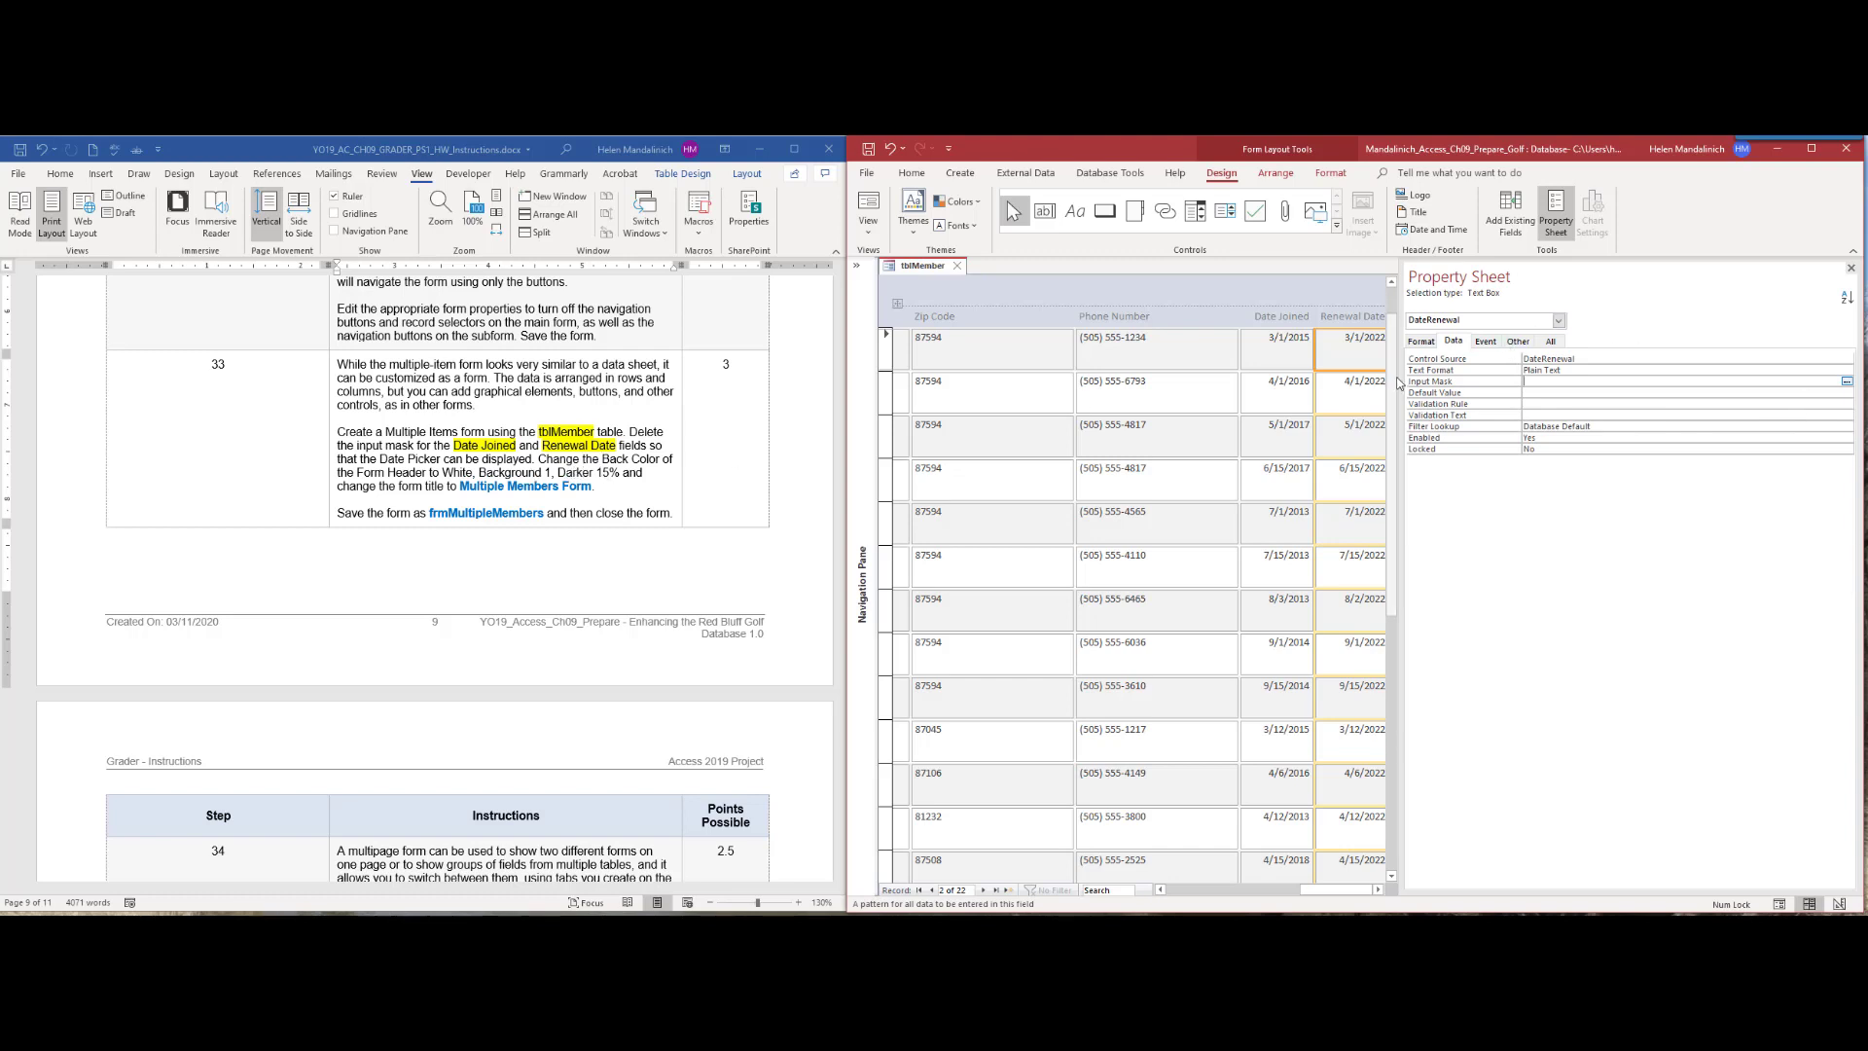
drag(1399, 382, 1590, 376)
Step: Go to a new record and check the Date Picker of its Date Joined field in Form View
scroll(1148, 769, down, 1)
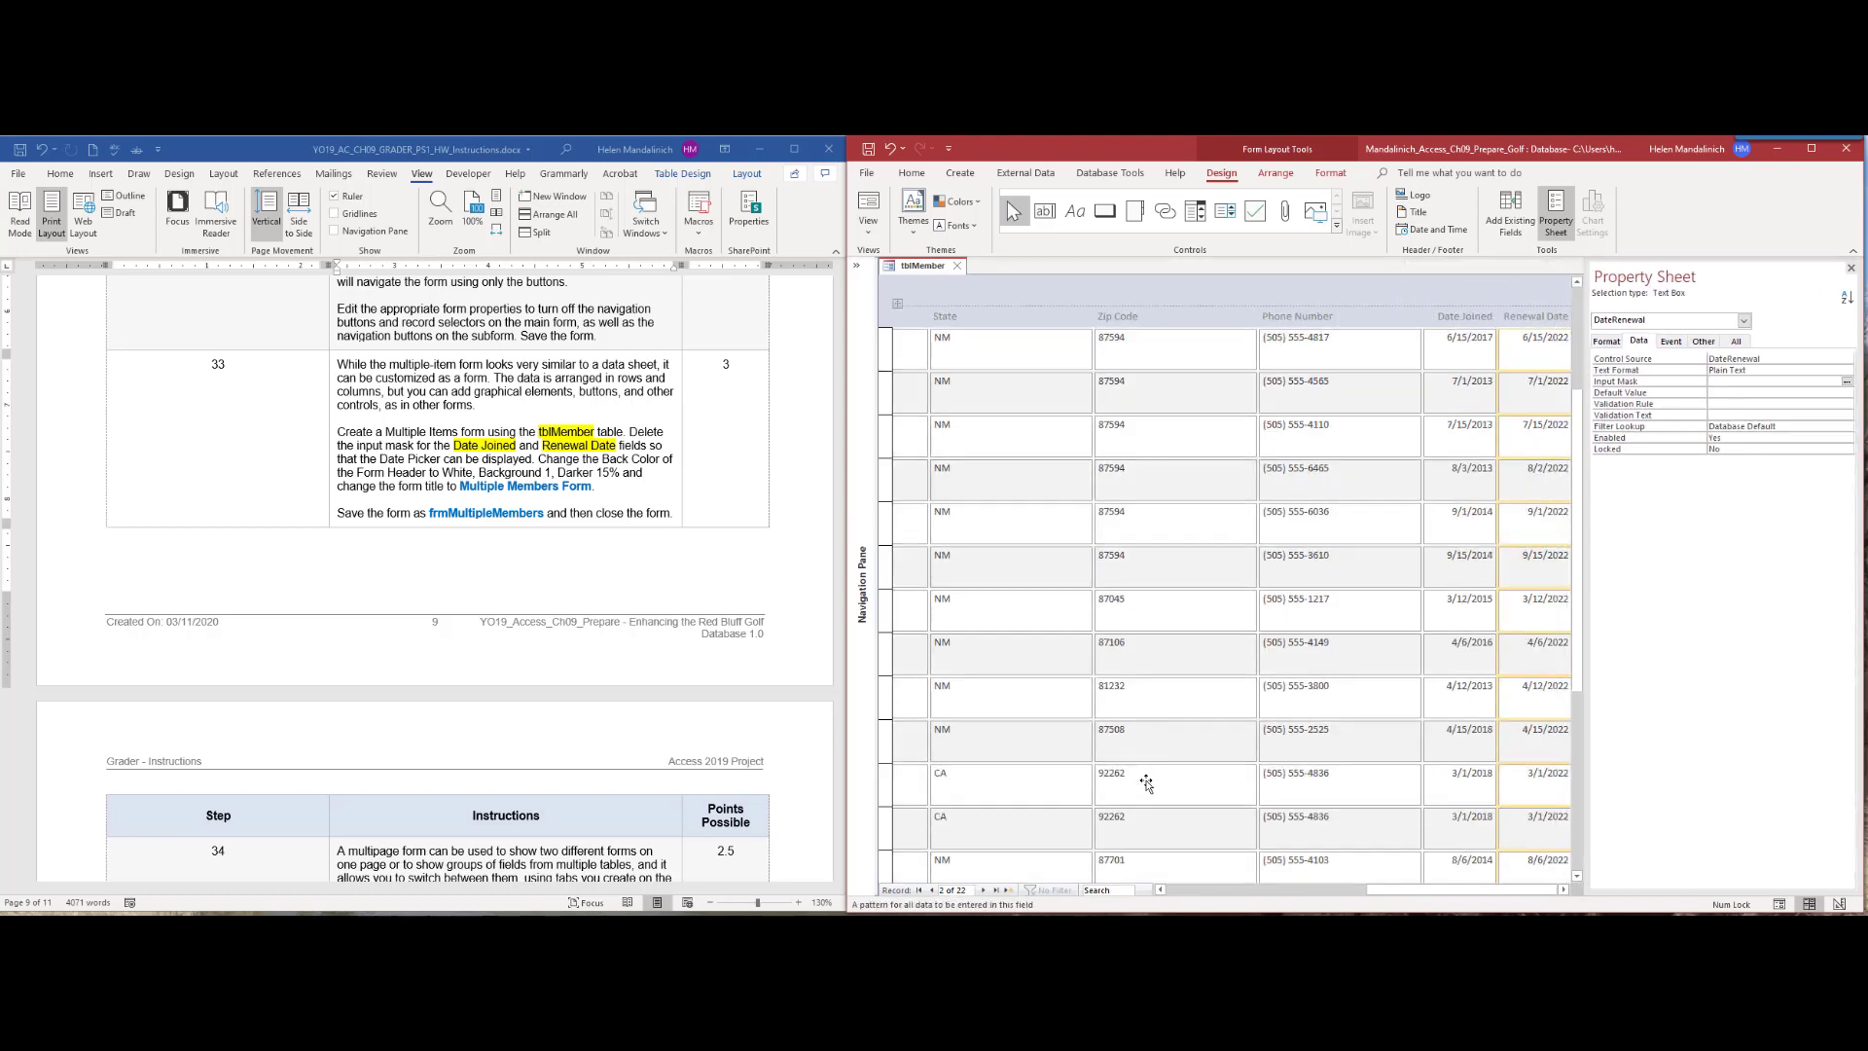
click(1012, 890)
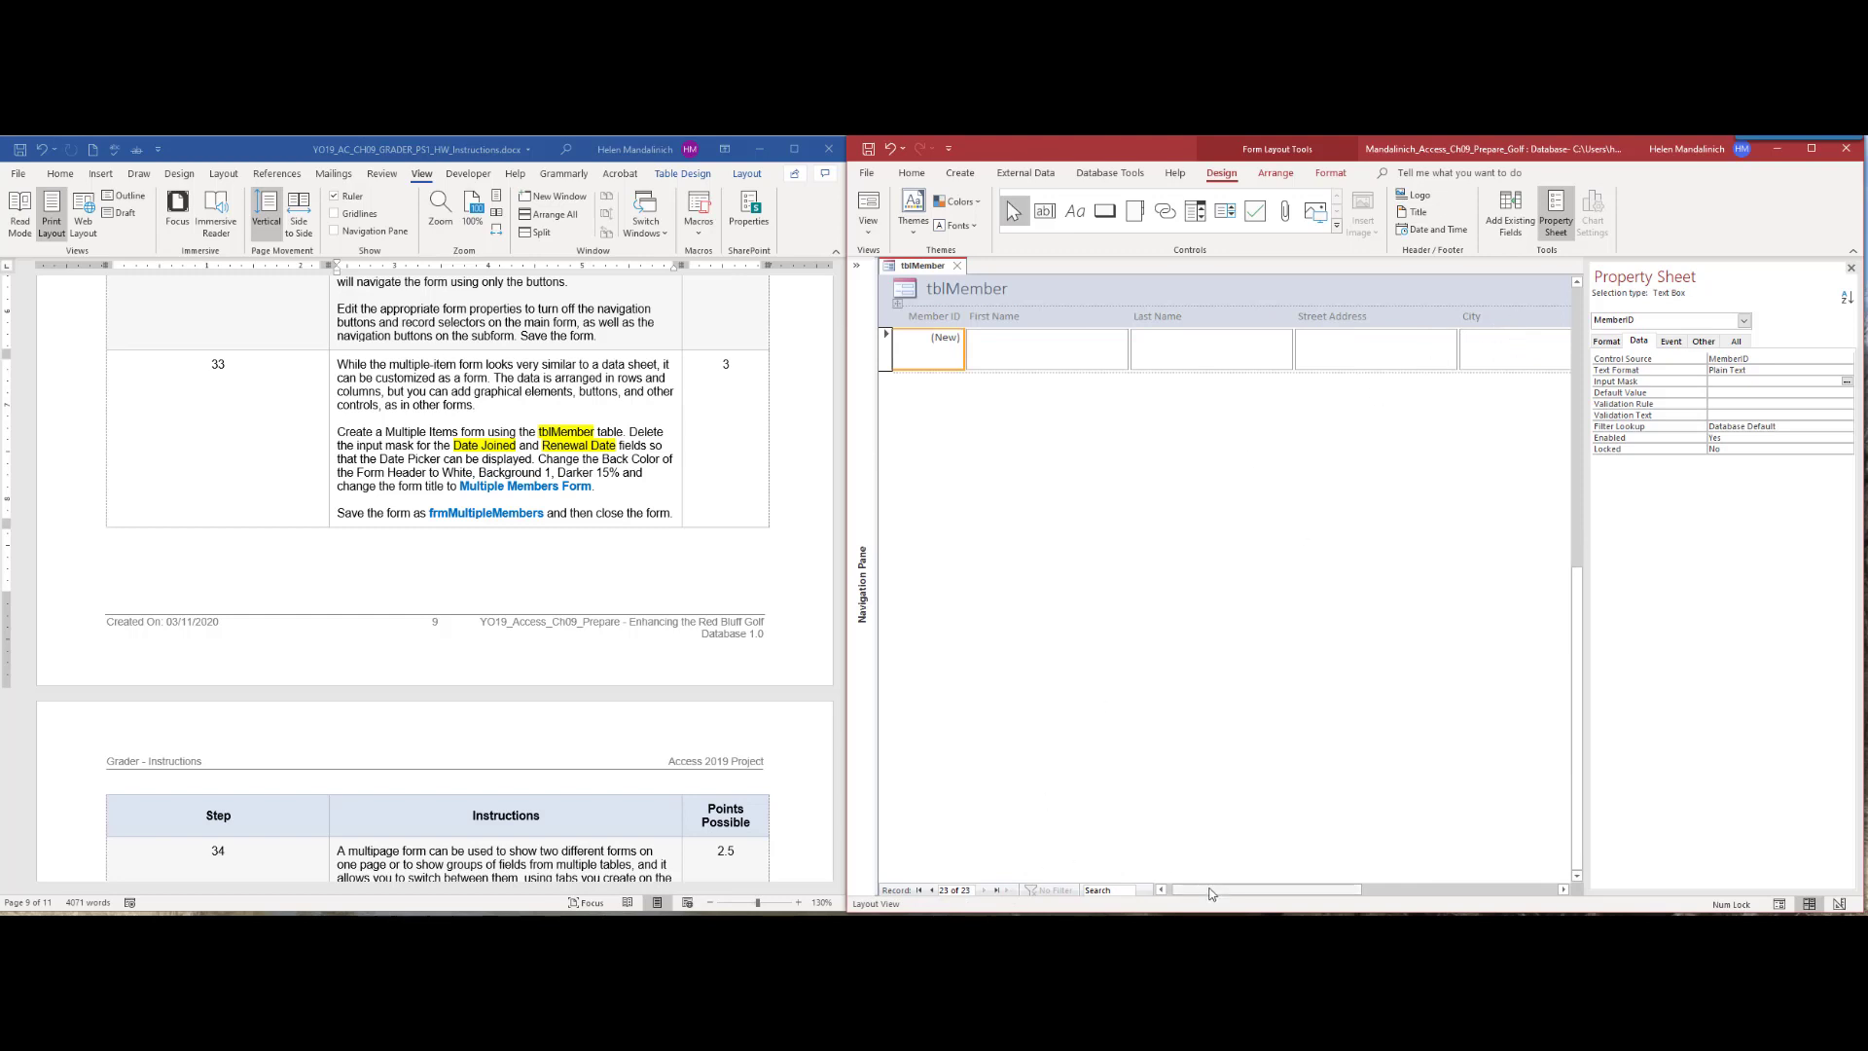
drag(1265, 889, 1460, 890)
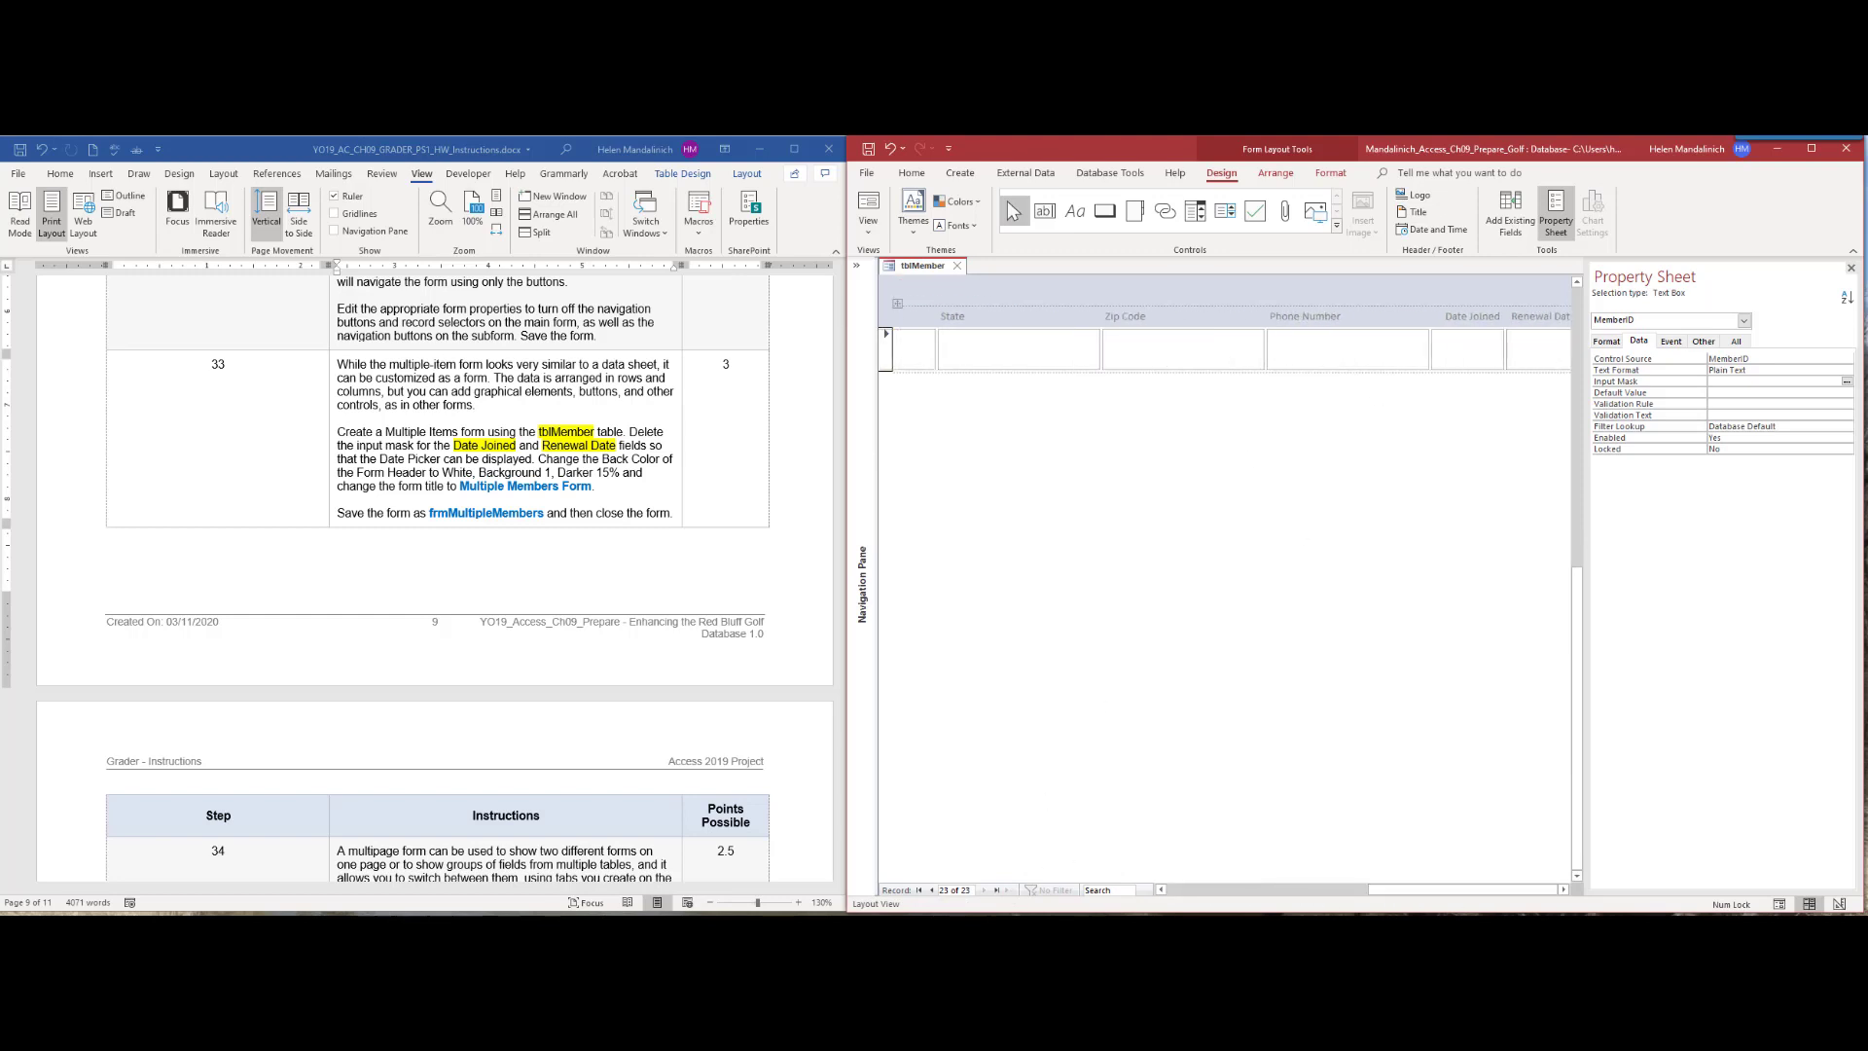
click(1471, 349)
click(868, 229)
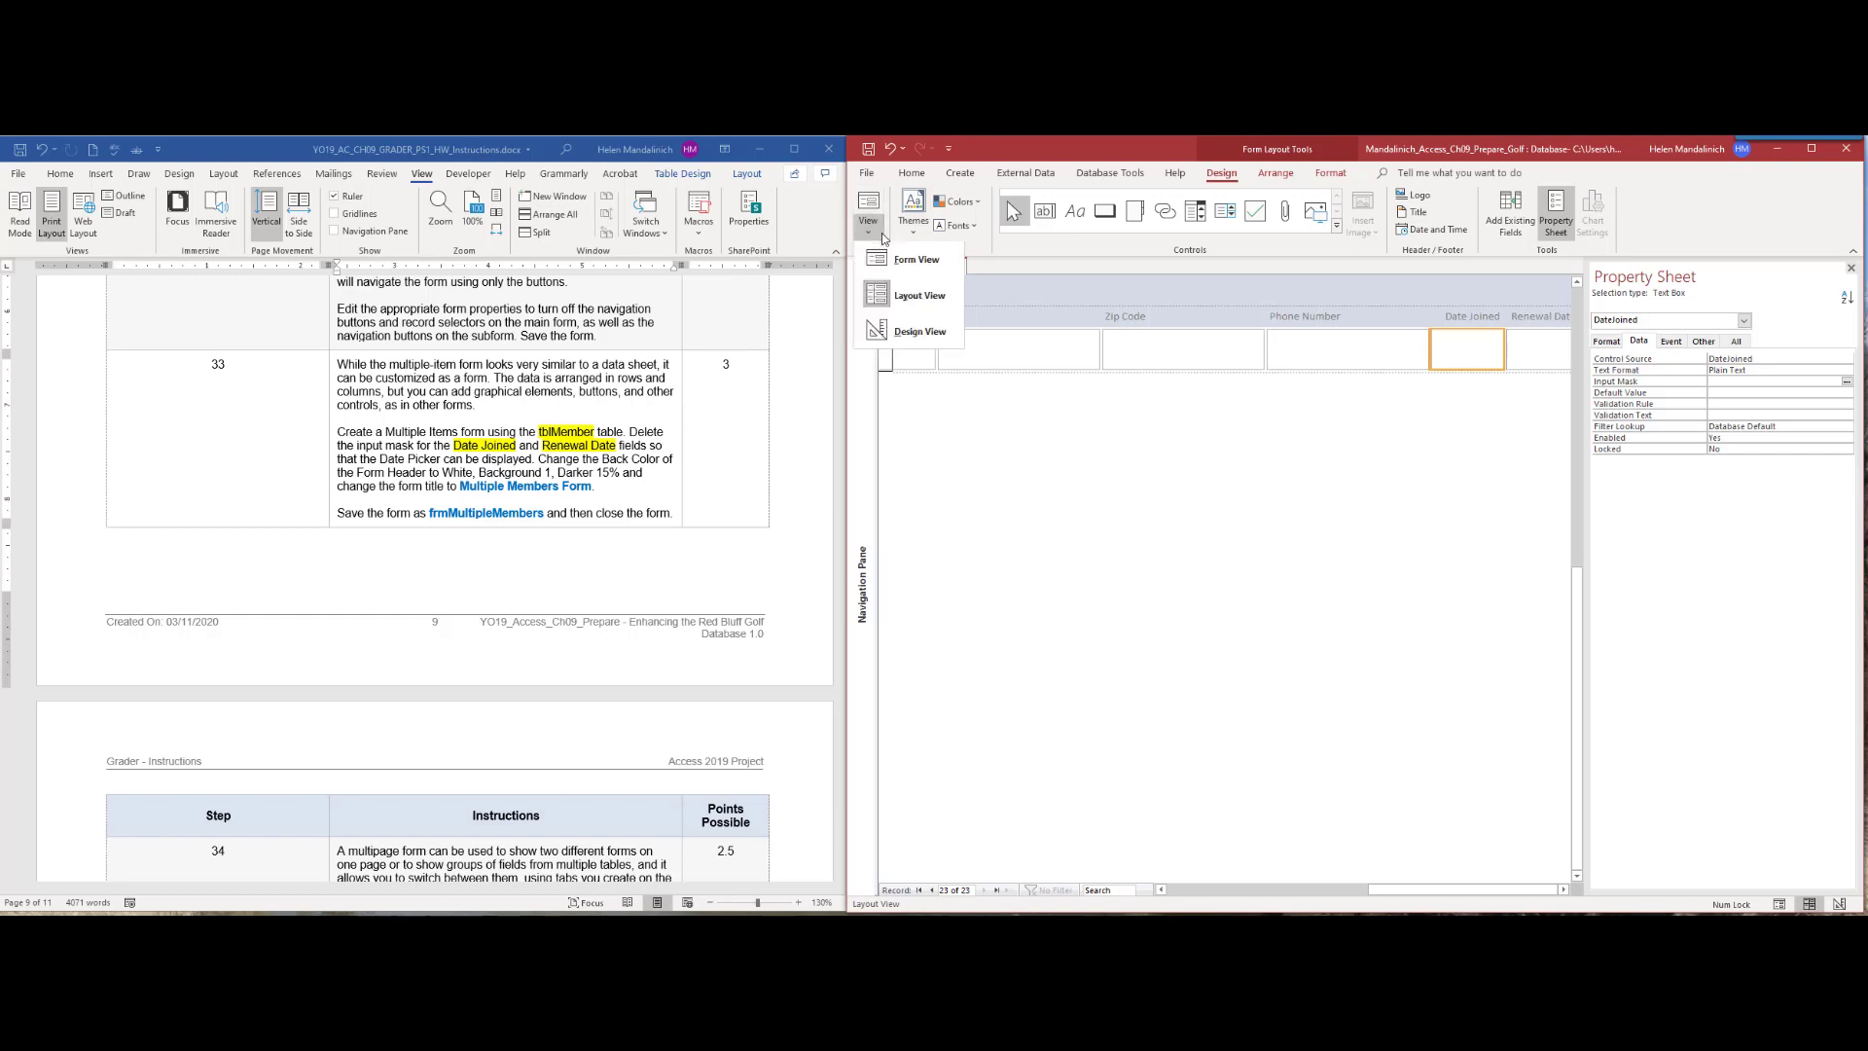
click(905, 260)
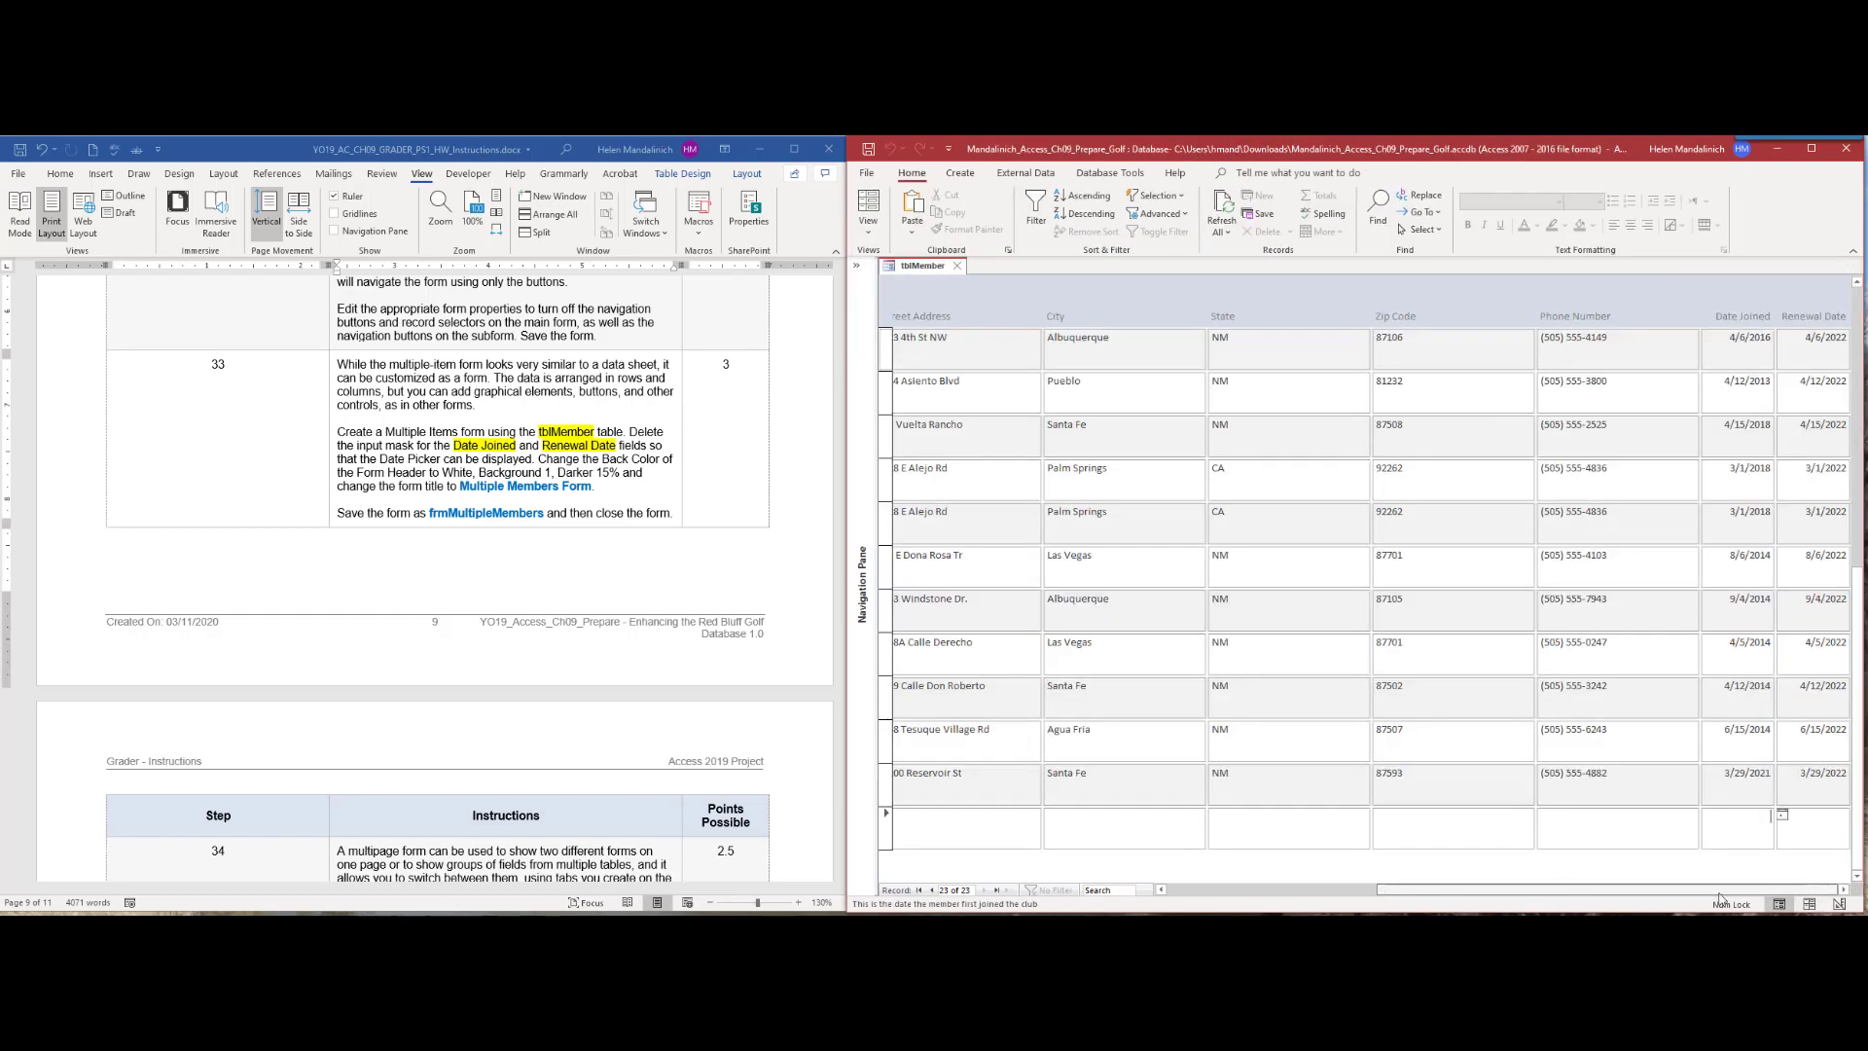
click(1784, 816)
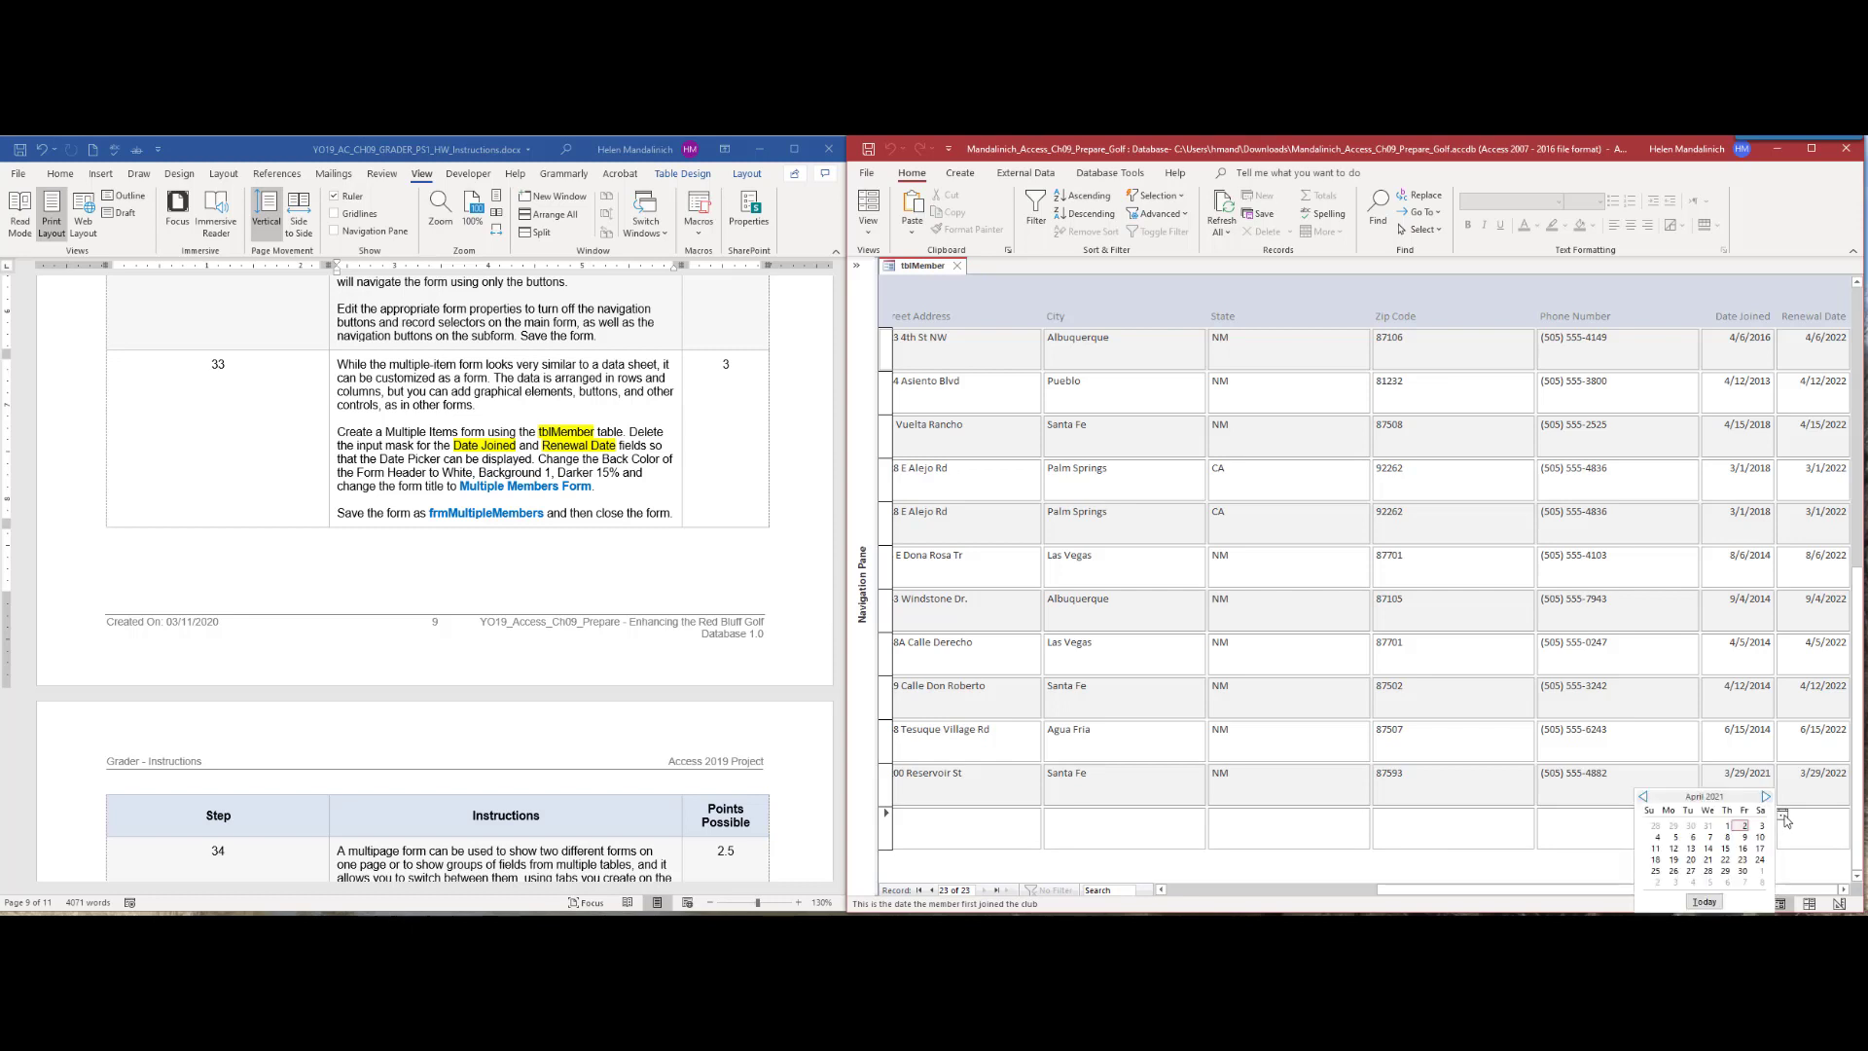
click(1784, 816)
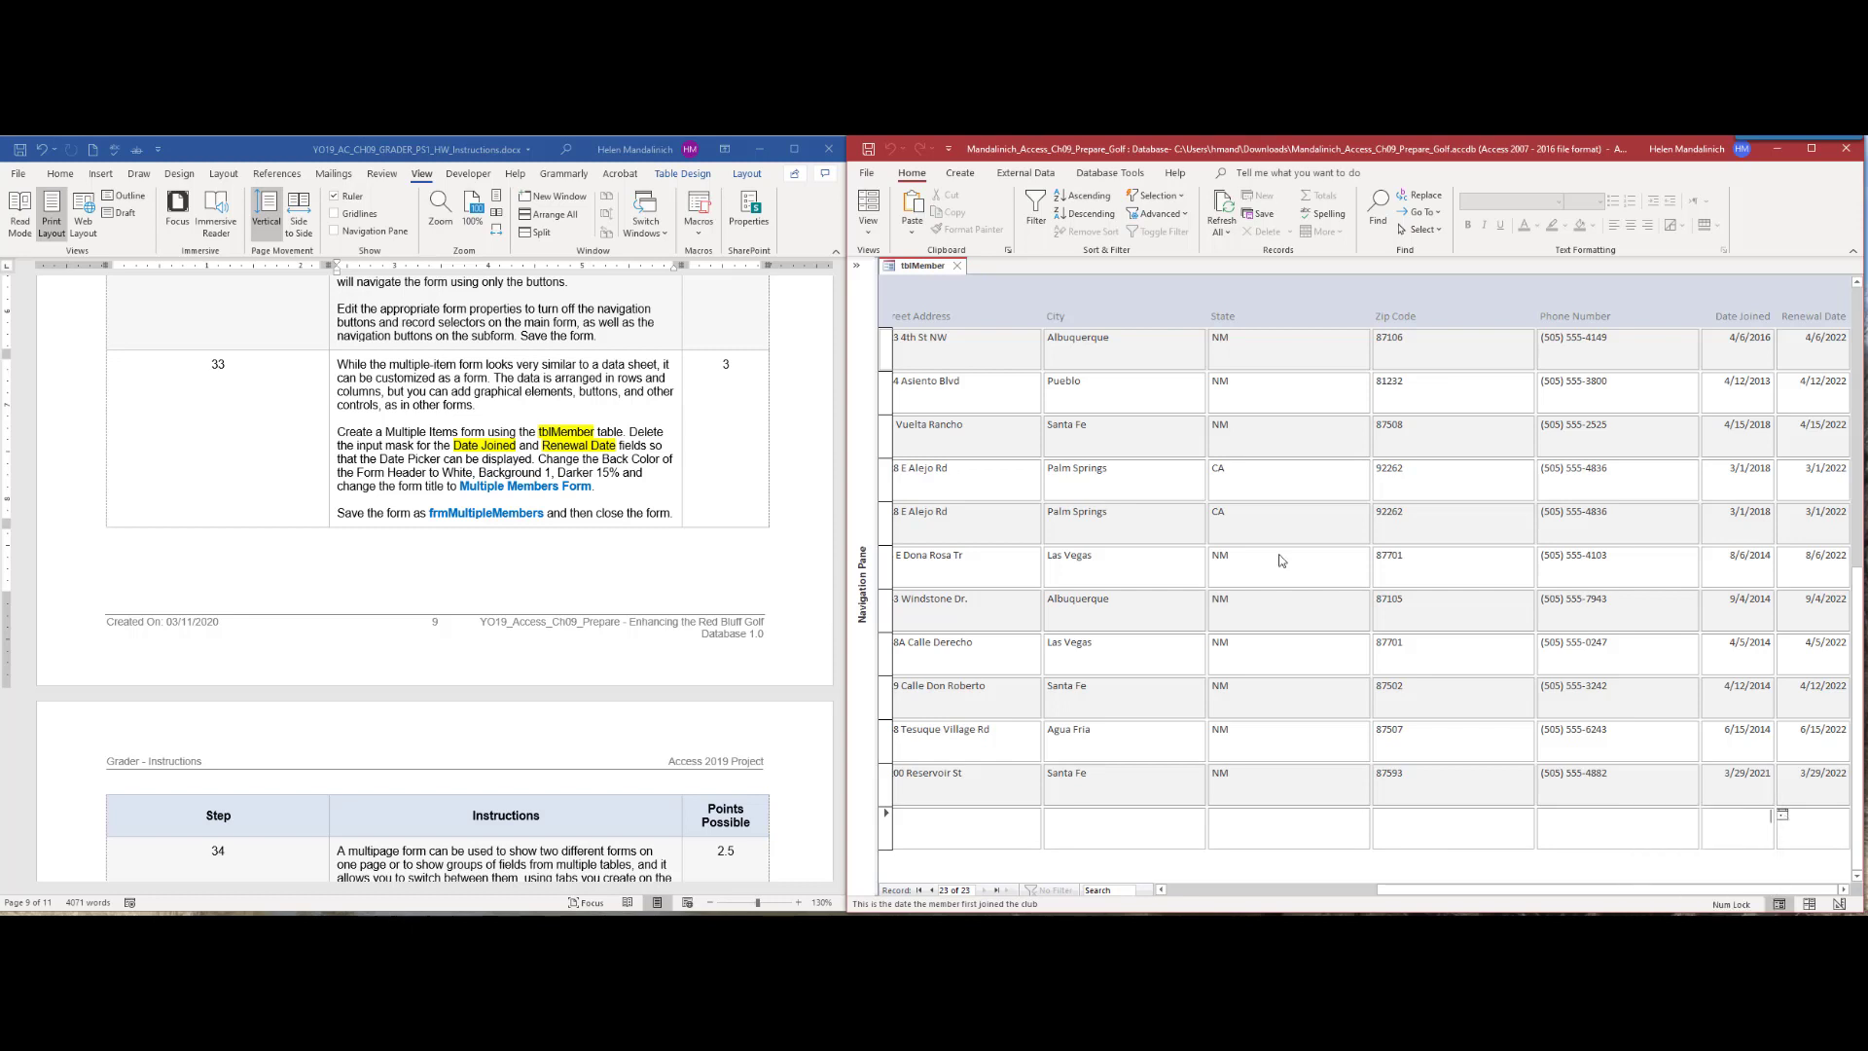
Step: Return from Form View to Layout View, select the header title, and switch the form to Design View
click(868, 228)
click(893, 300)
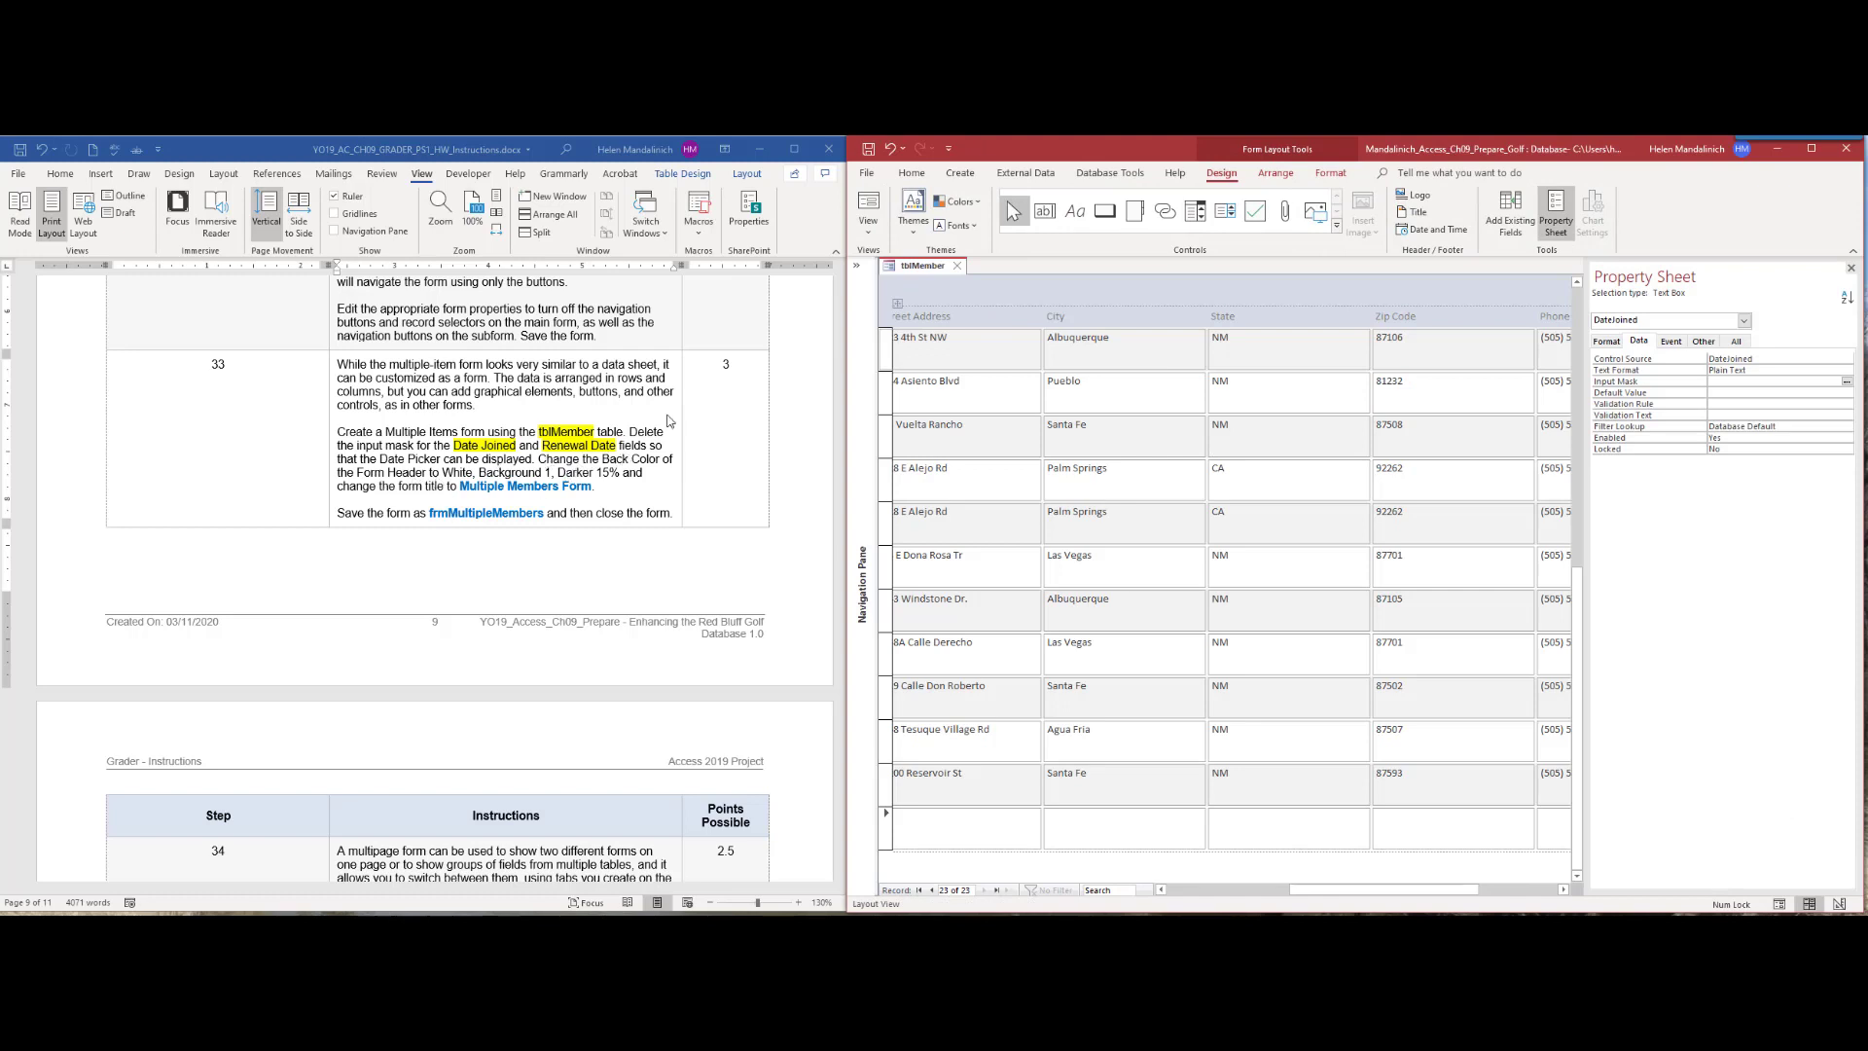
click(1045, 295)
scroll(1061, 496, up, 3)
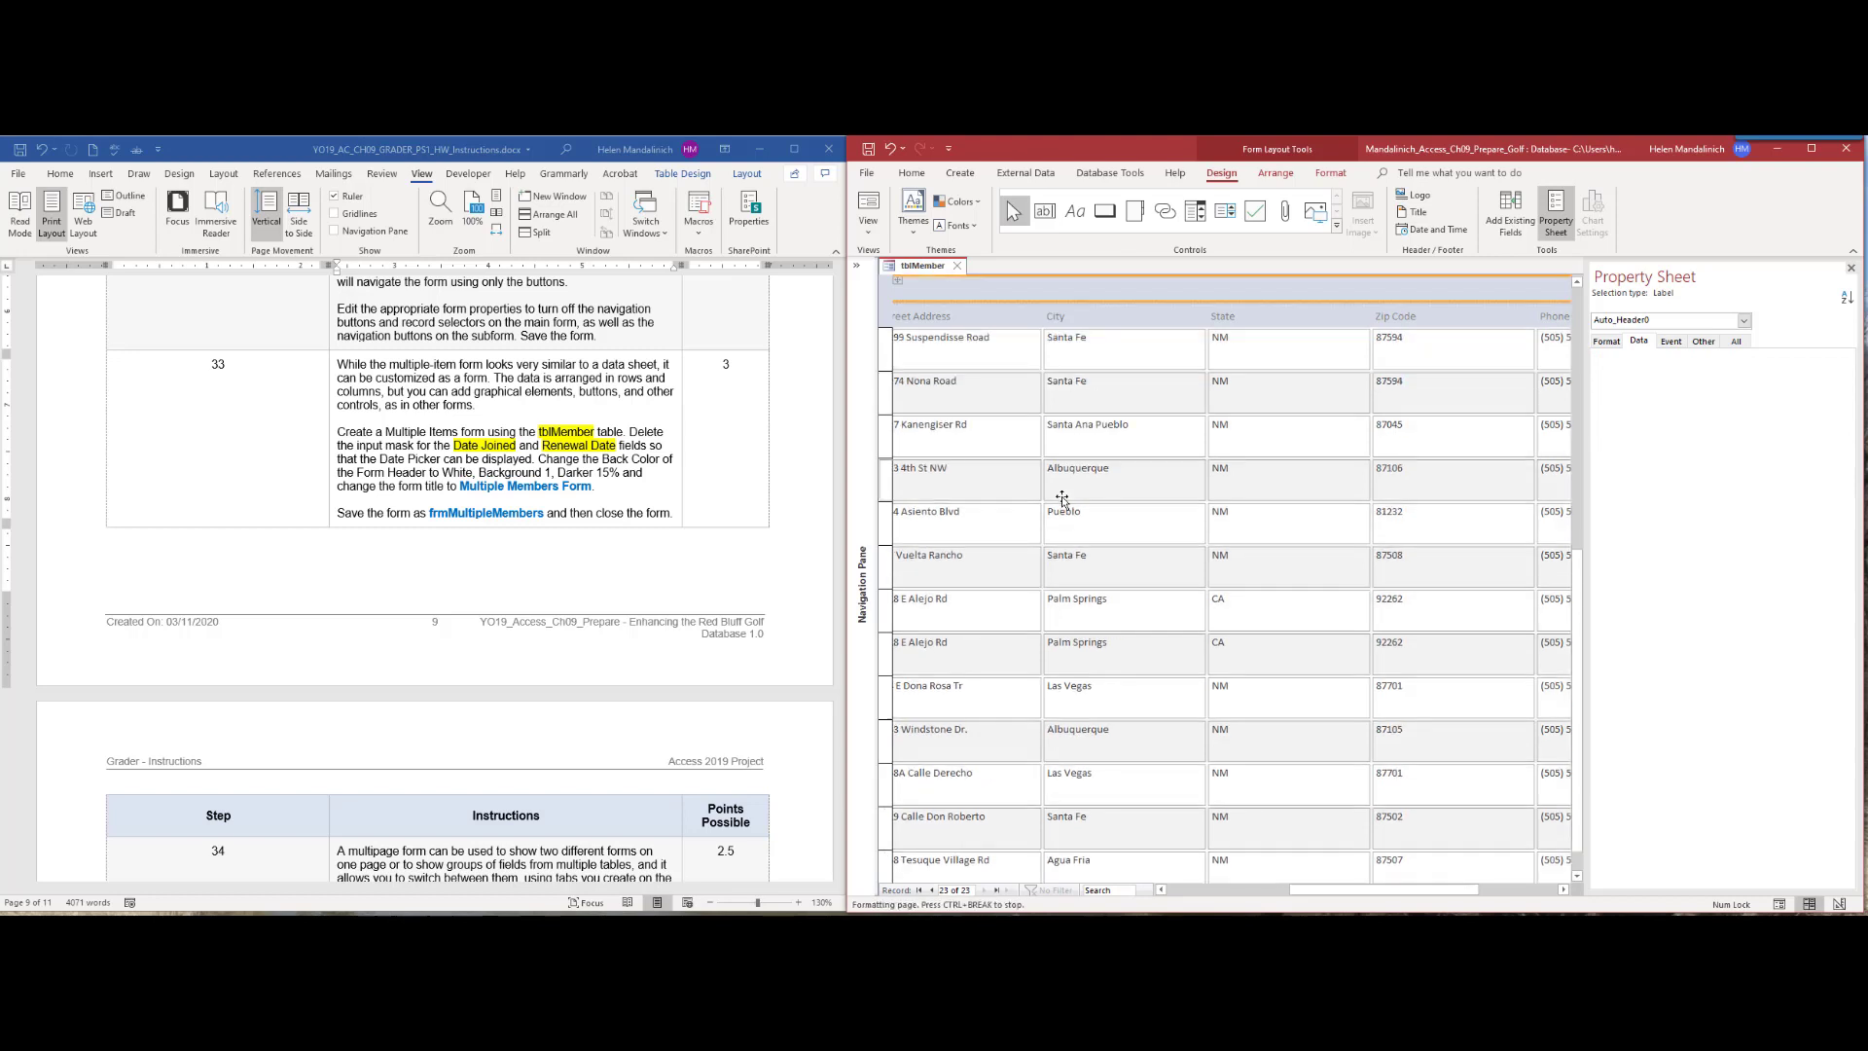
scroll(1062, 498, up, 2)
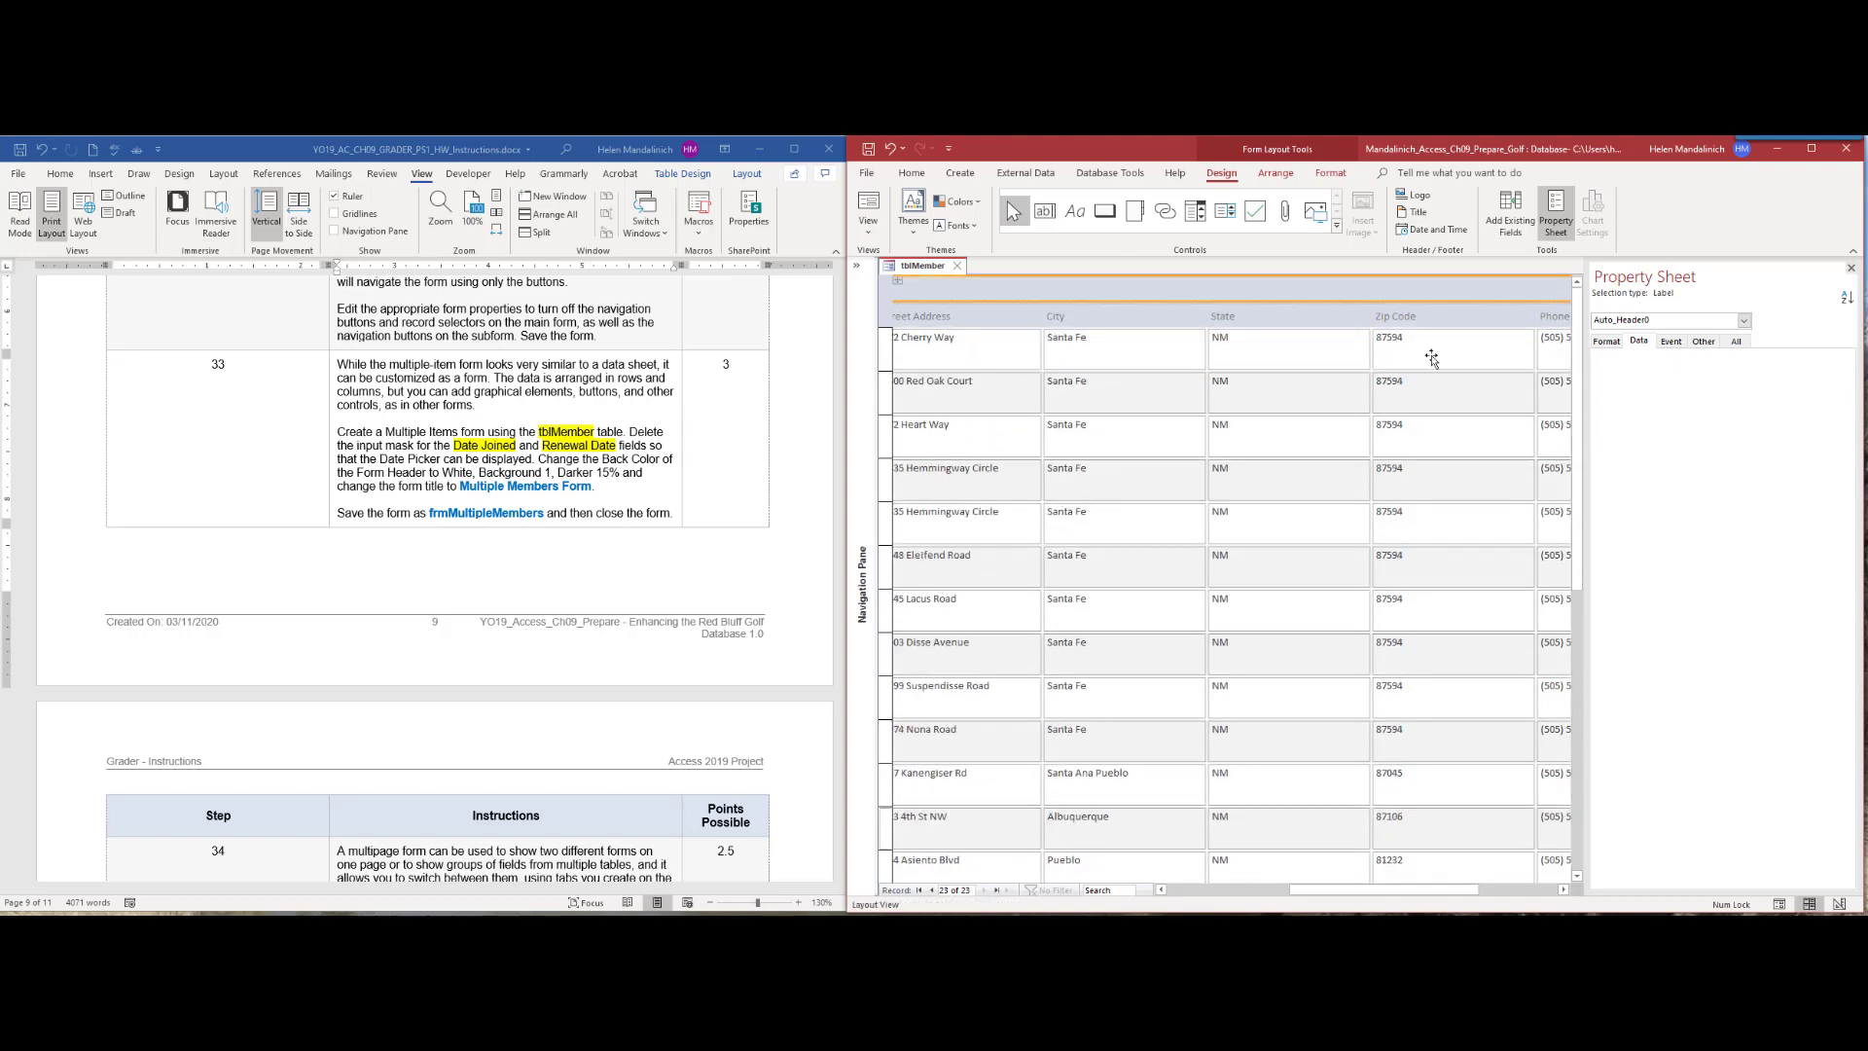
click(922, 289)
click(920, 313)
click(948, 290)
click(878, 222)
click(905, 333)
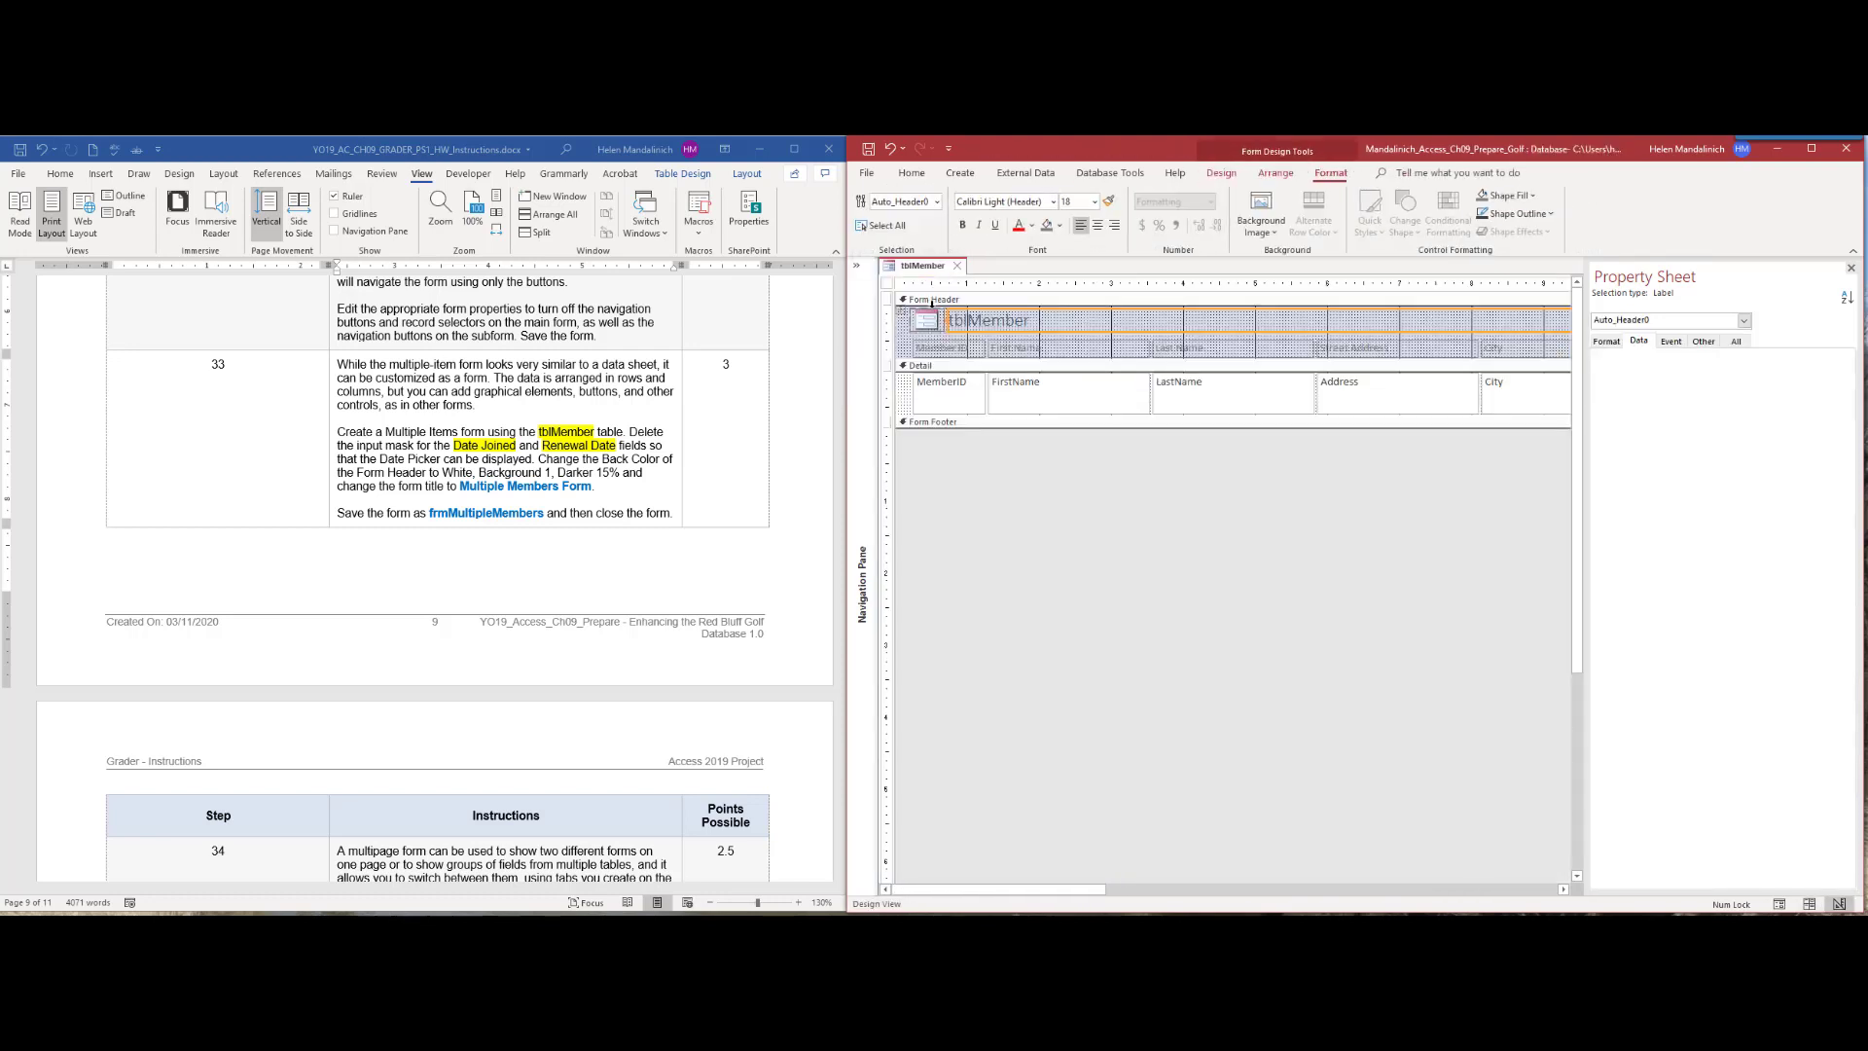
Step: Set the Back Color of the Form Header section to White, Background 1, Darker 15%
click(911, 300)
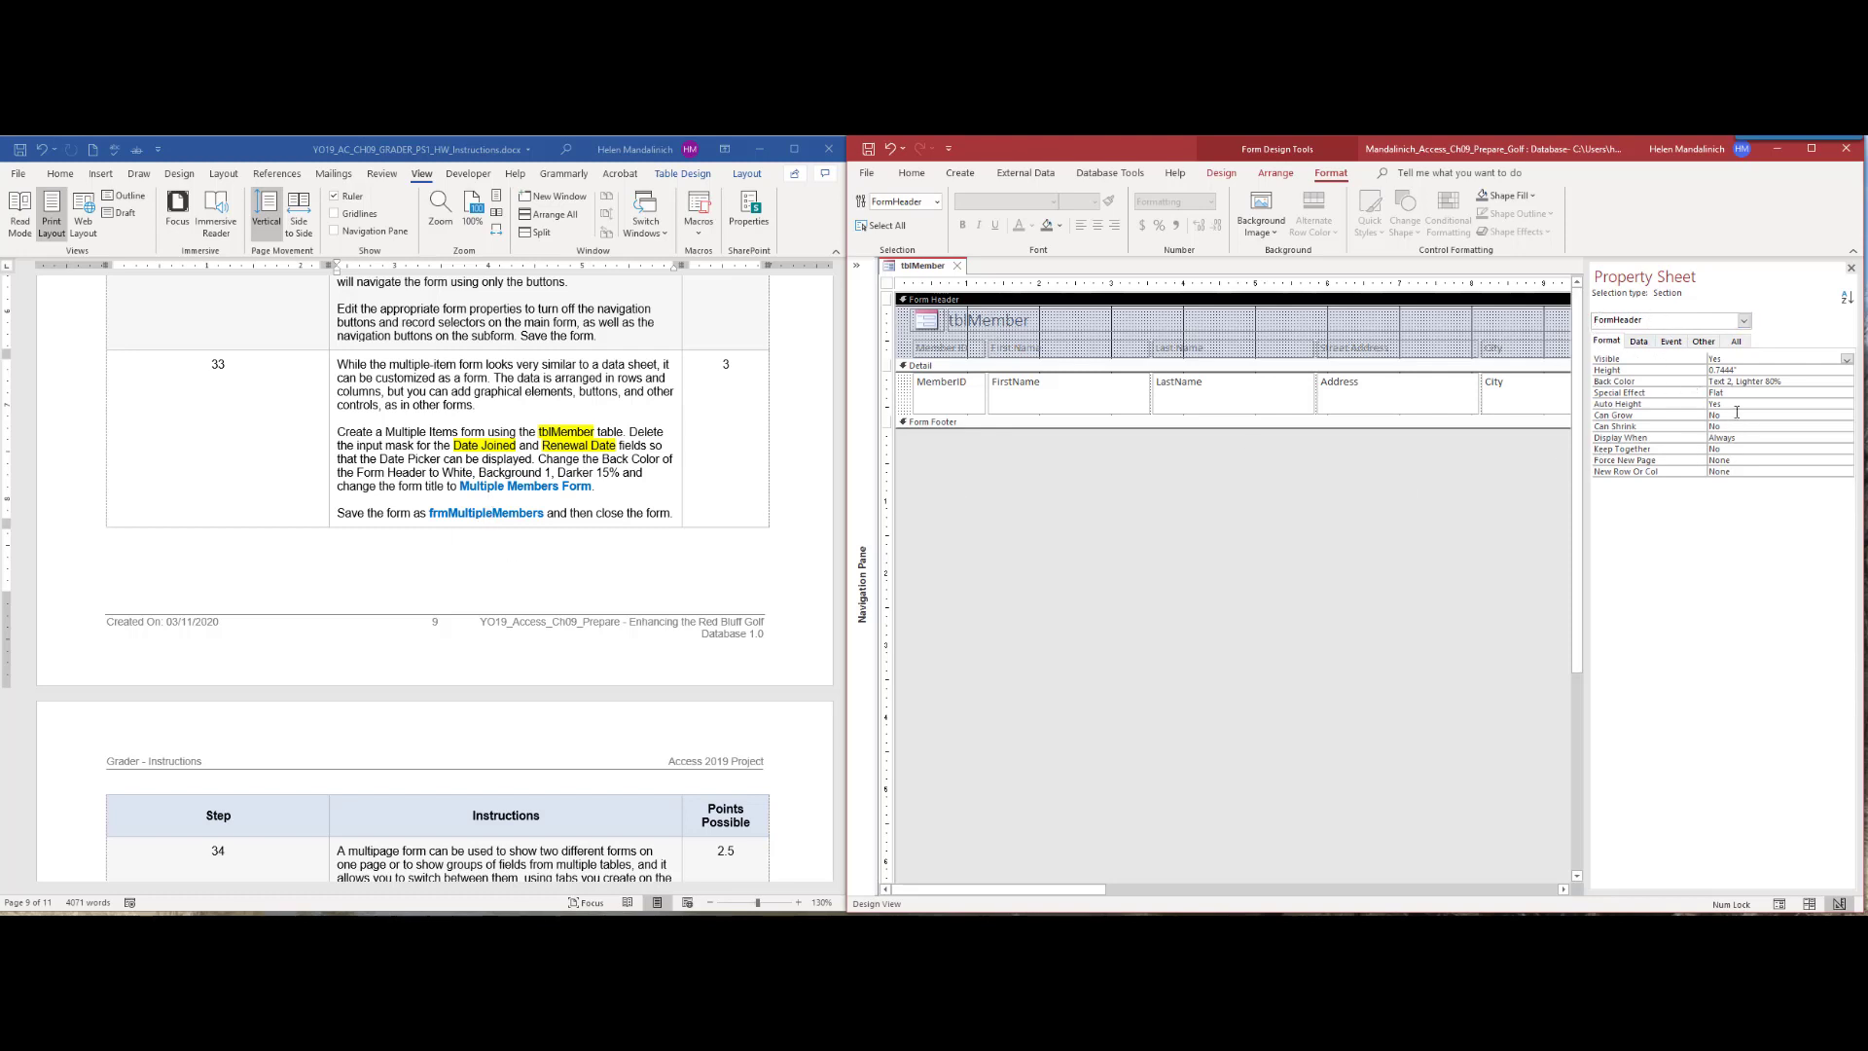
click(1789, 380)
click(1847, 383)
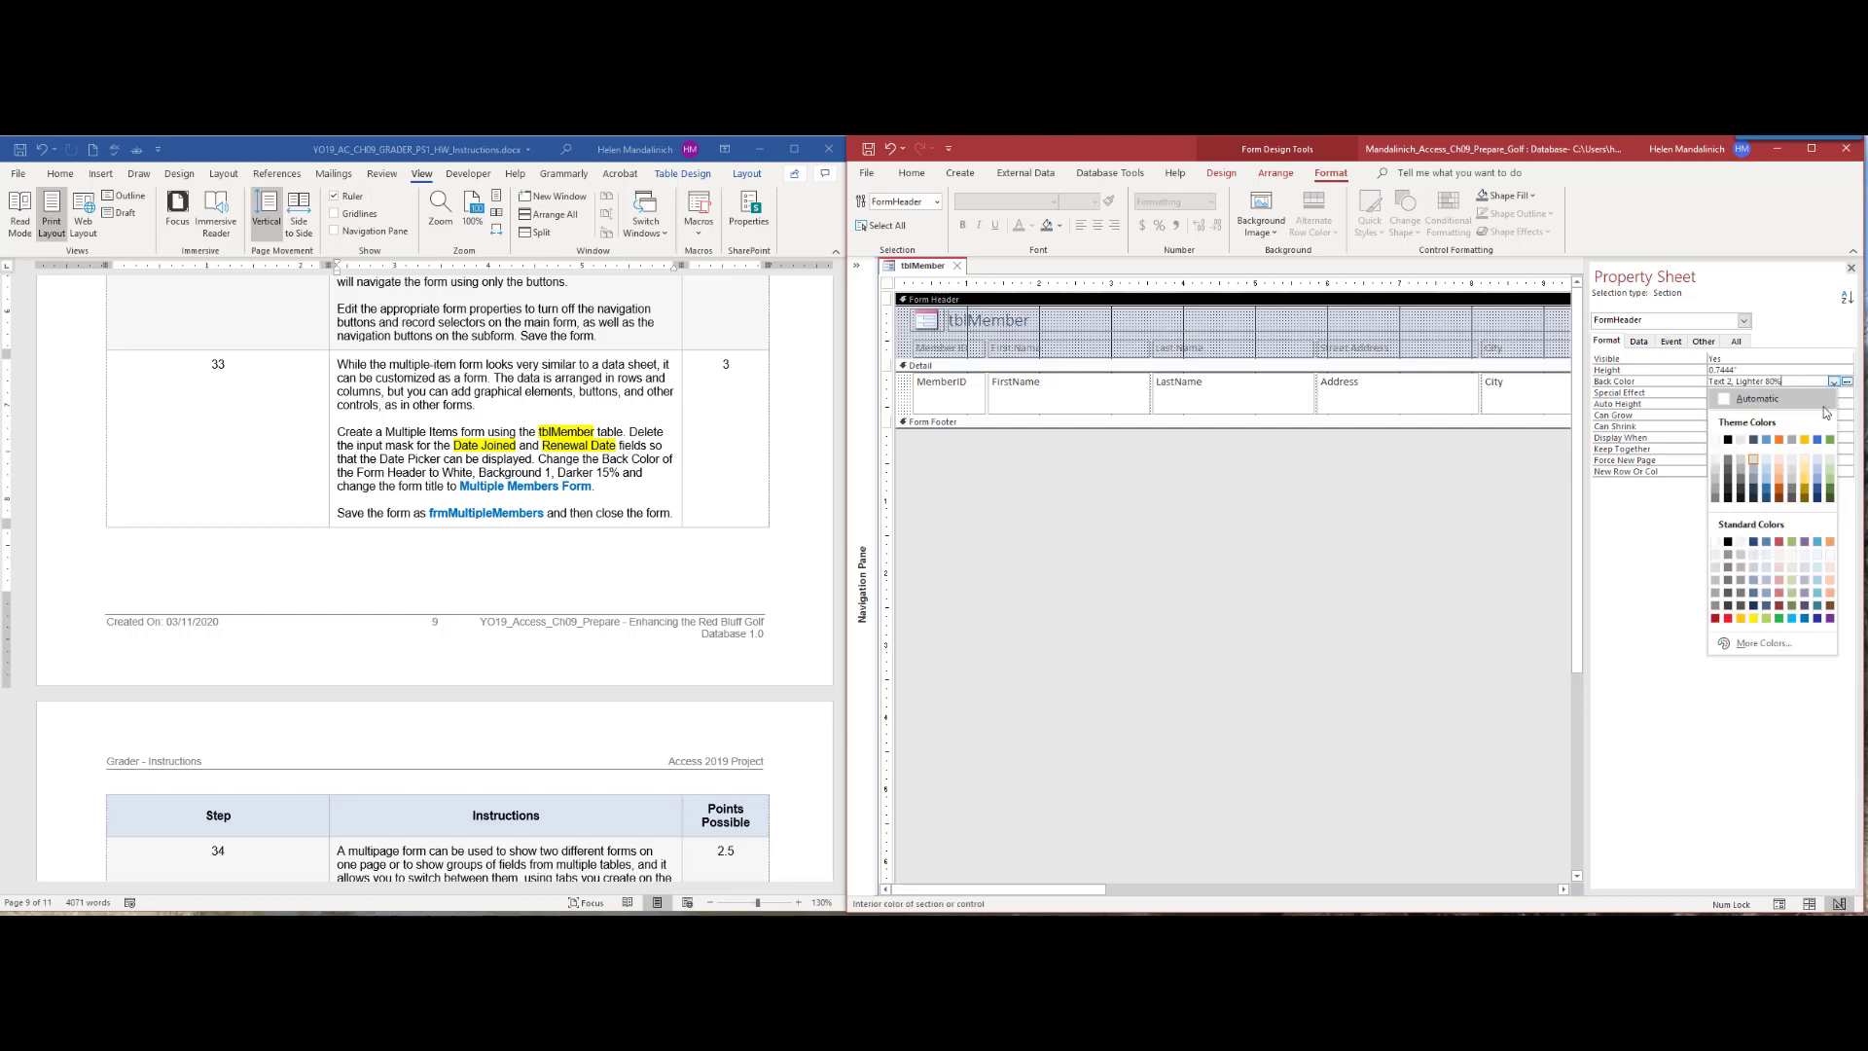
click(1716, 475)
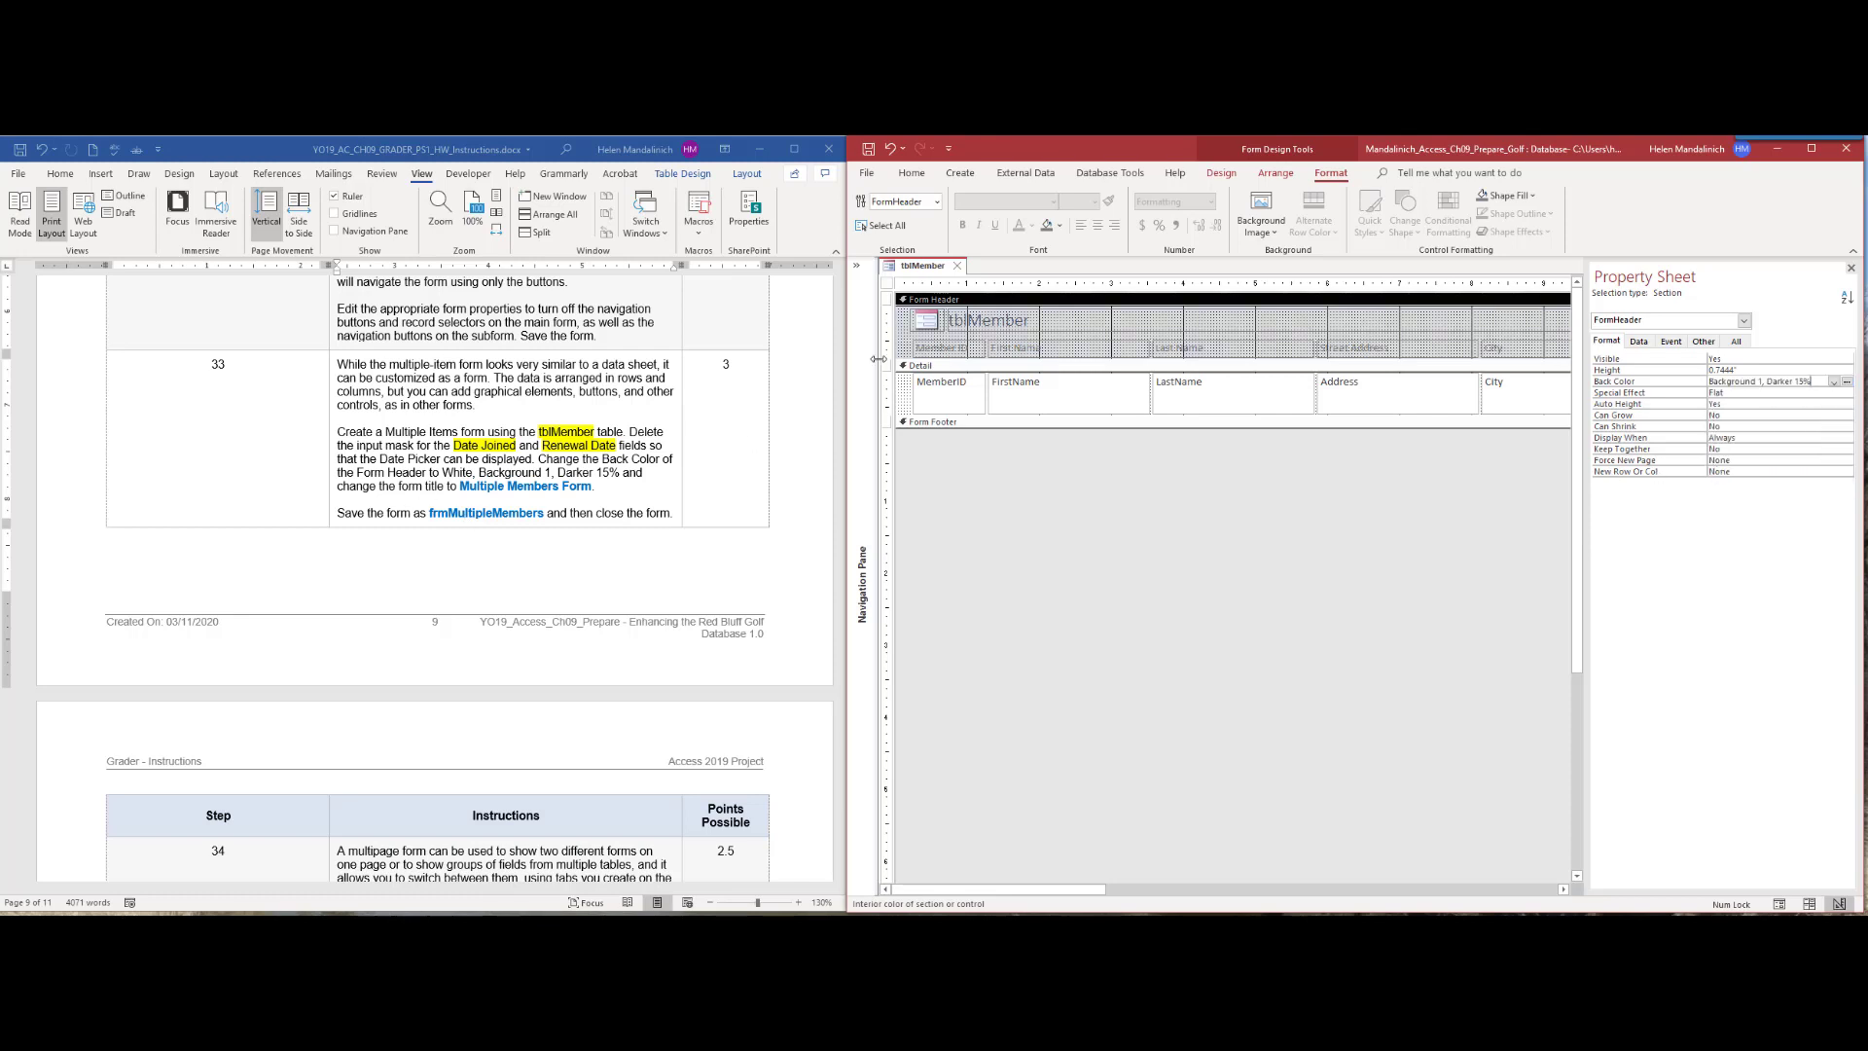
Step: Replace the title text in the form header with "Multiple Members Form"
click(1074, 315)
drag(1074, 314, 939, 331)
text(Multi)
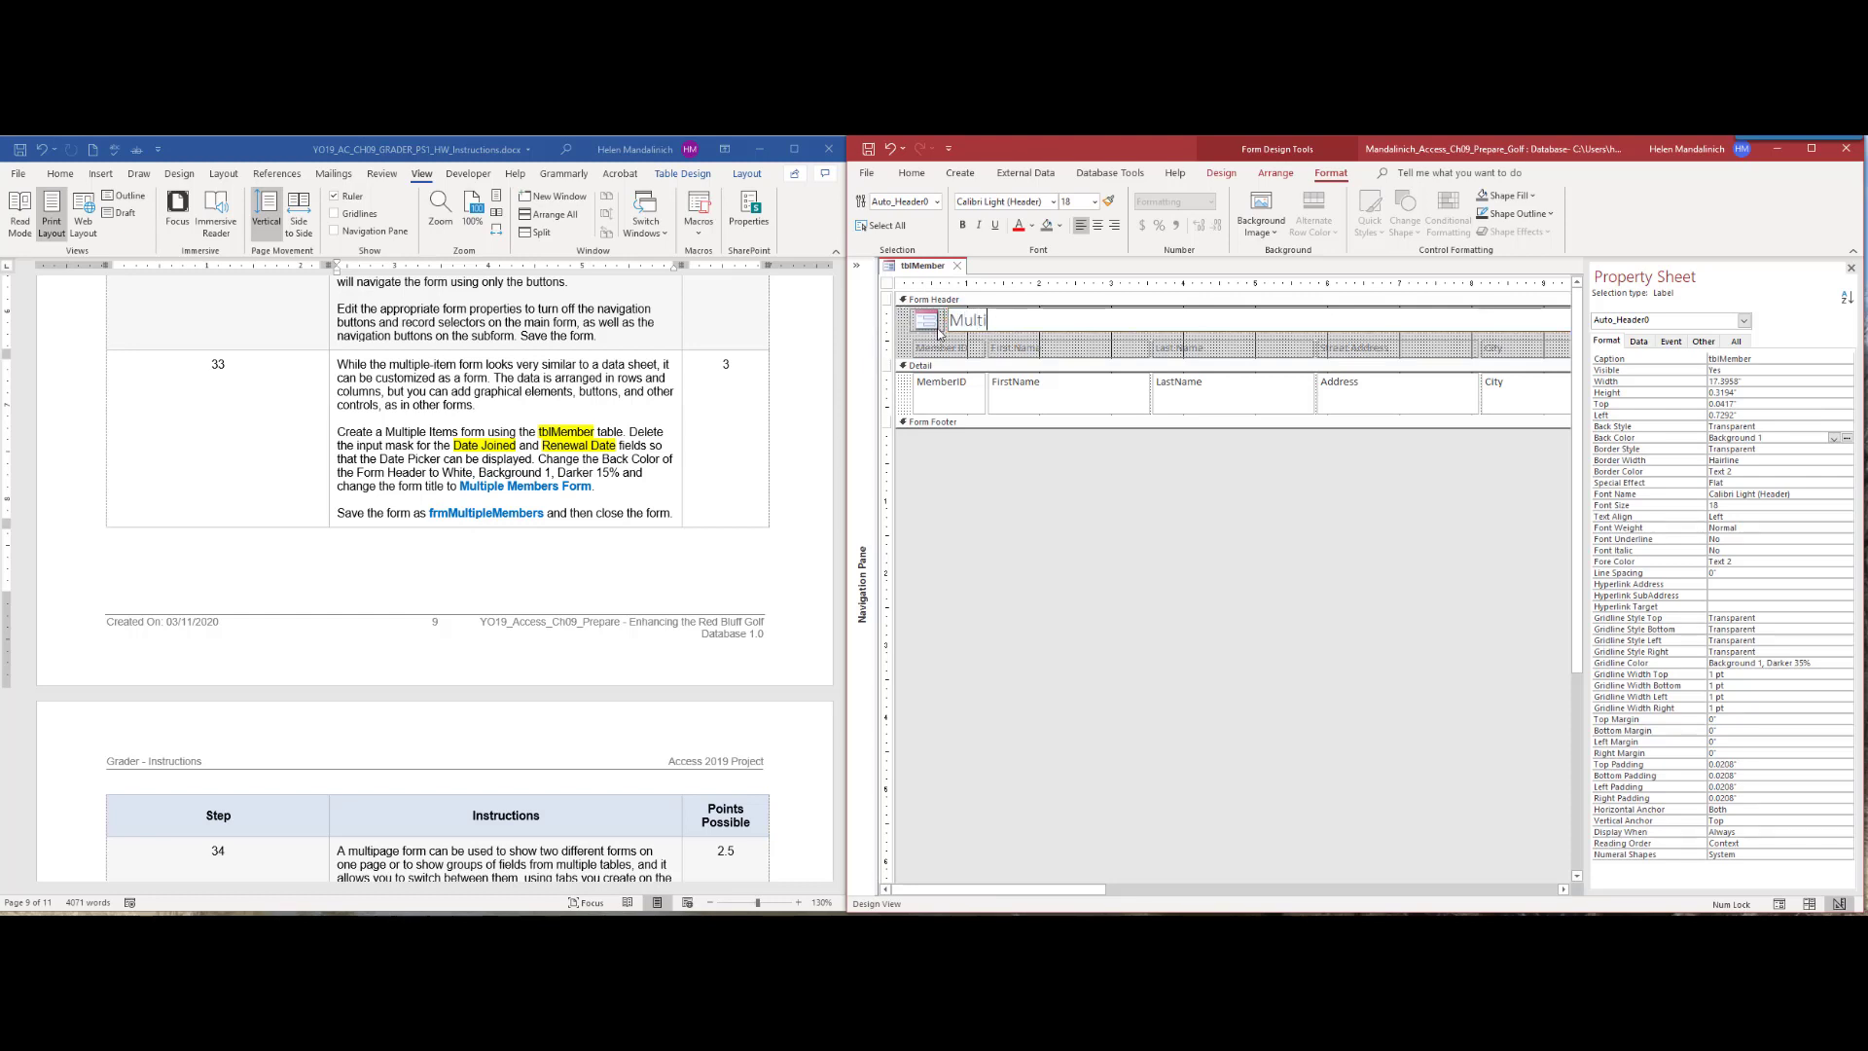
text(ple Members Form)
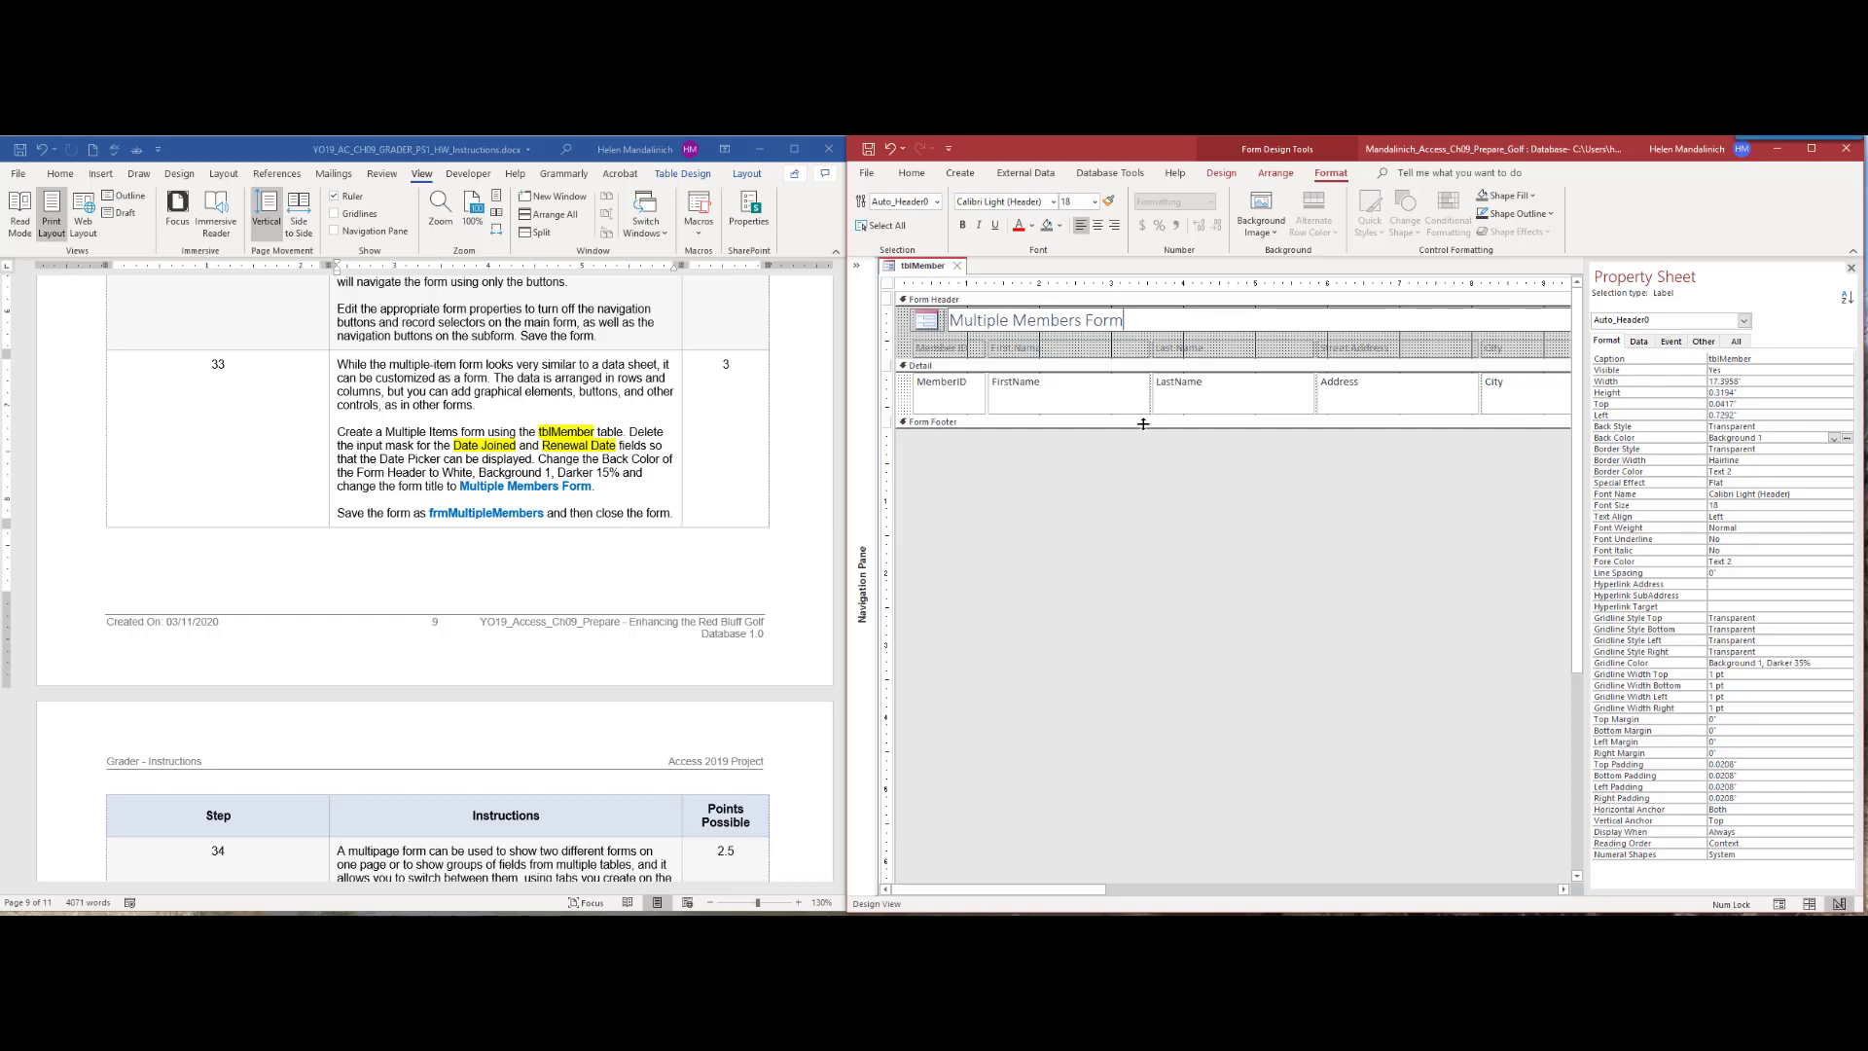
Step: Save the form as frmMultipleMembers and close it
click(871, 148)
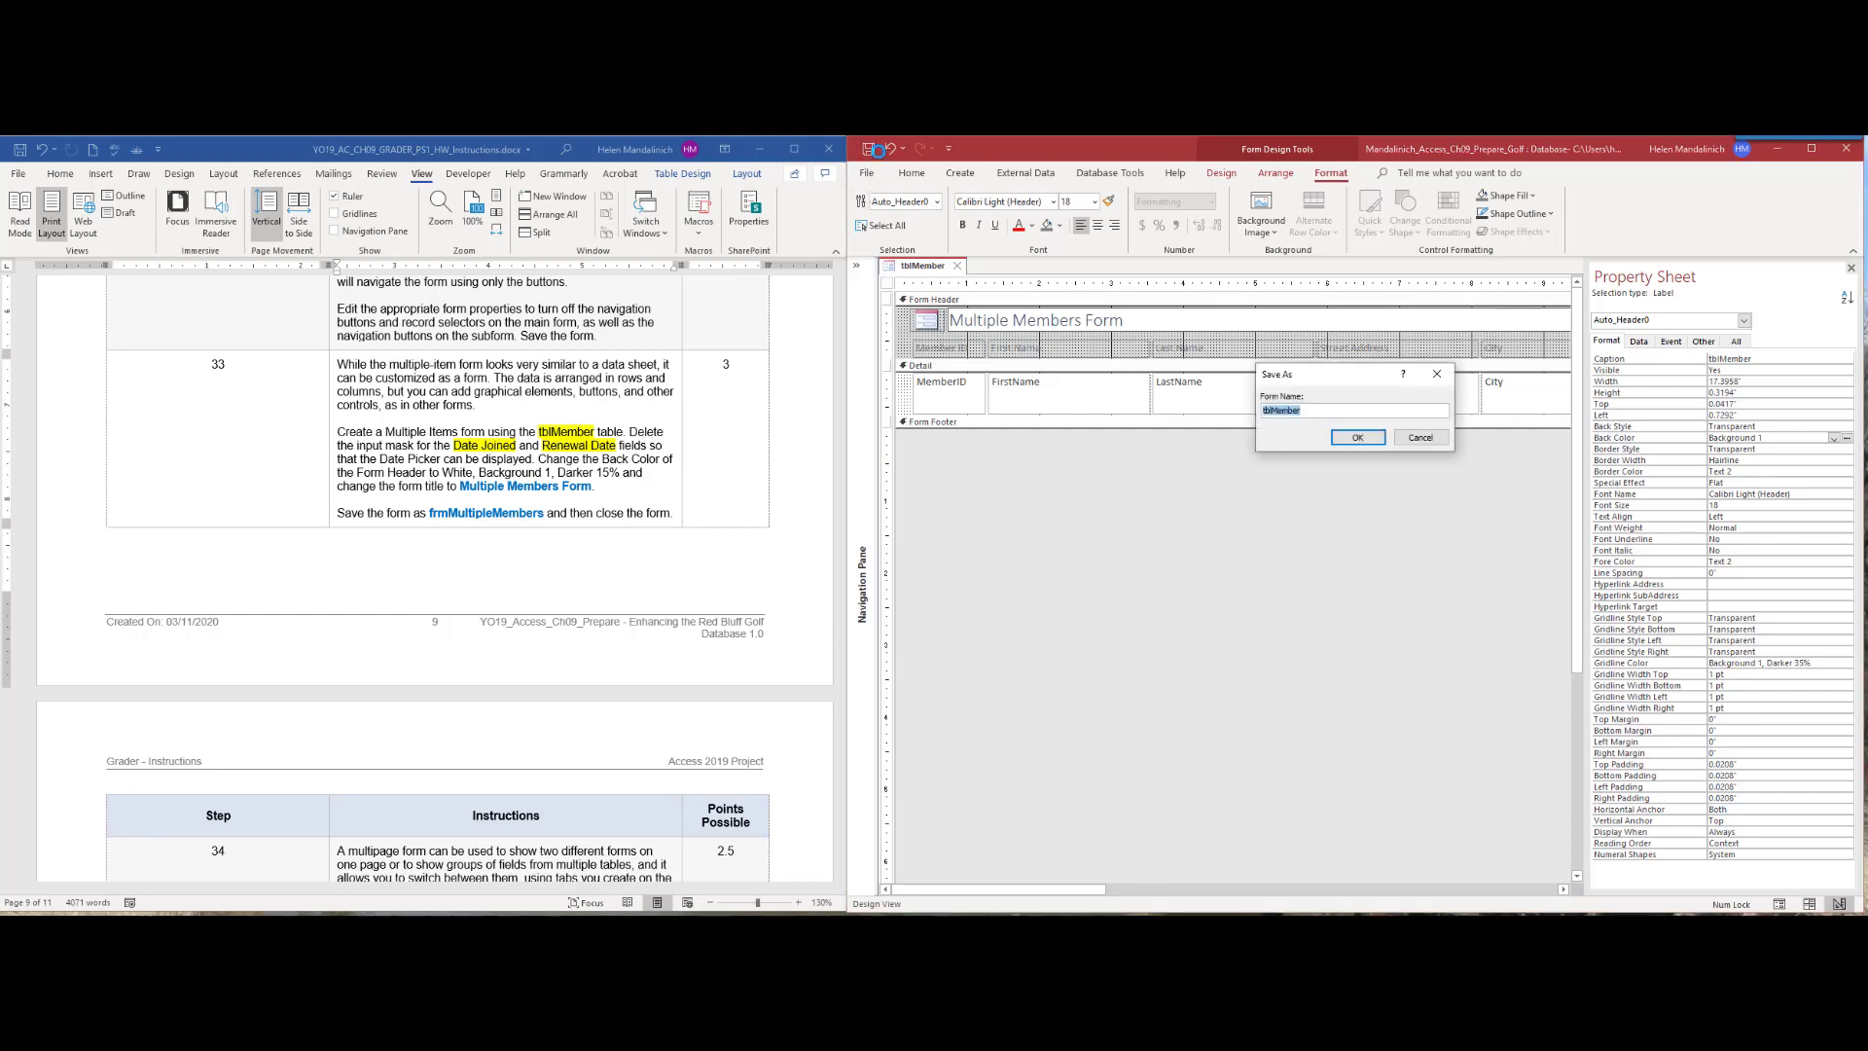
text(frmMultiple)
click(1355, 438)
click(997, 265)
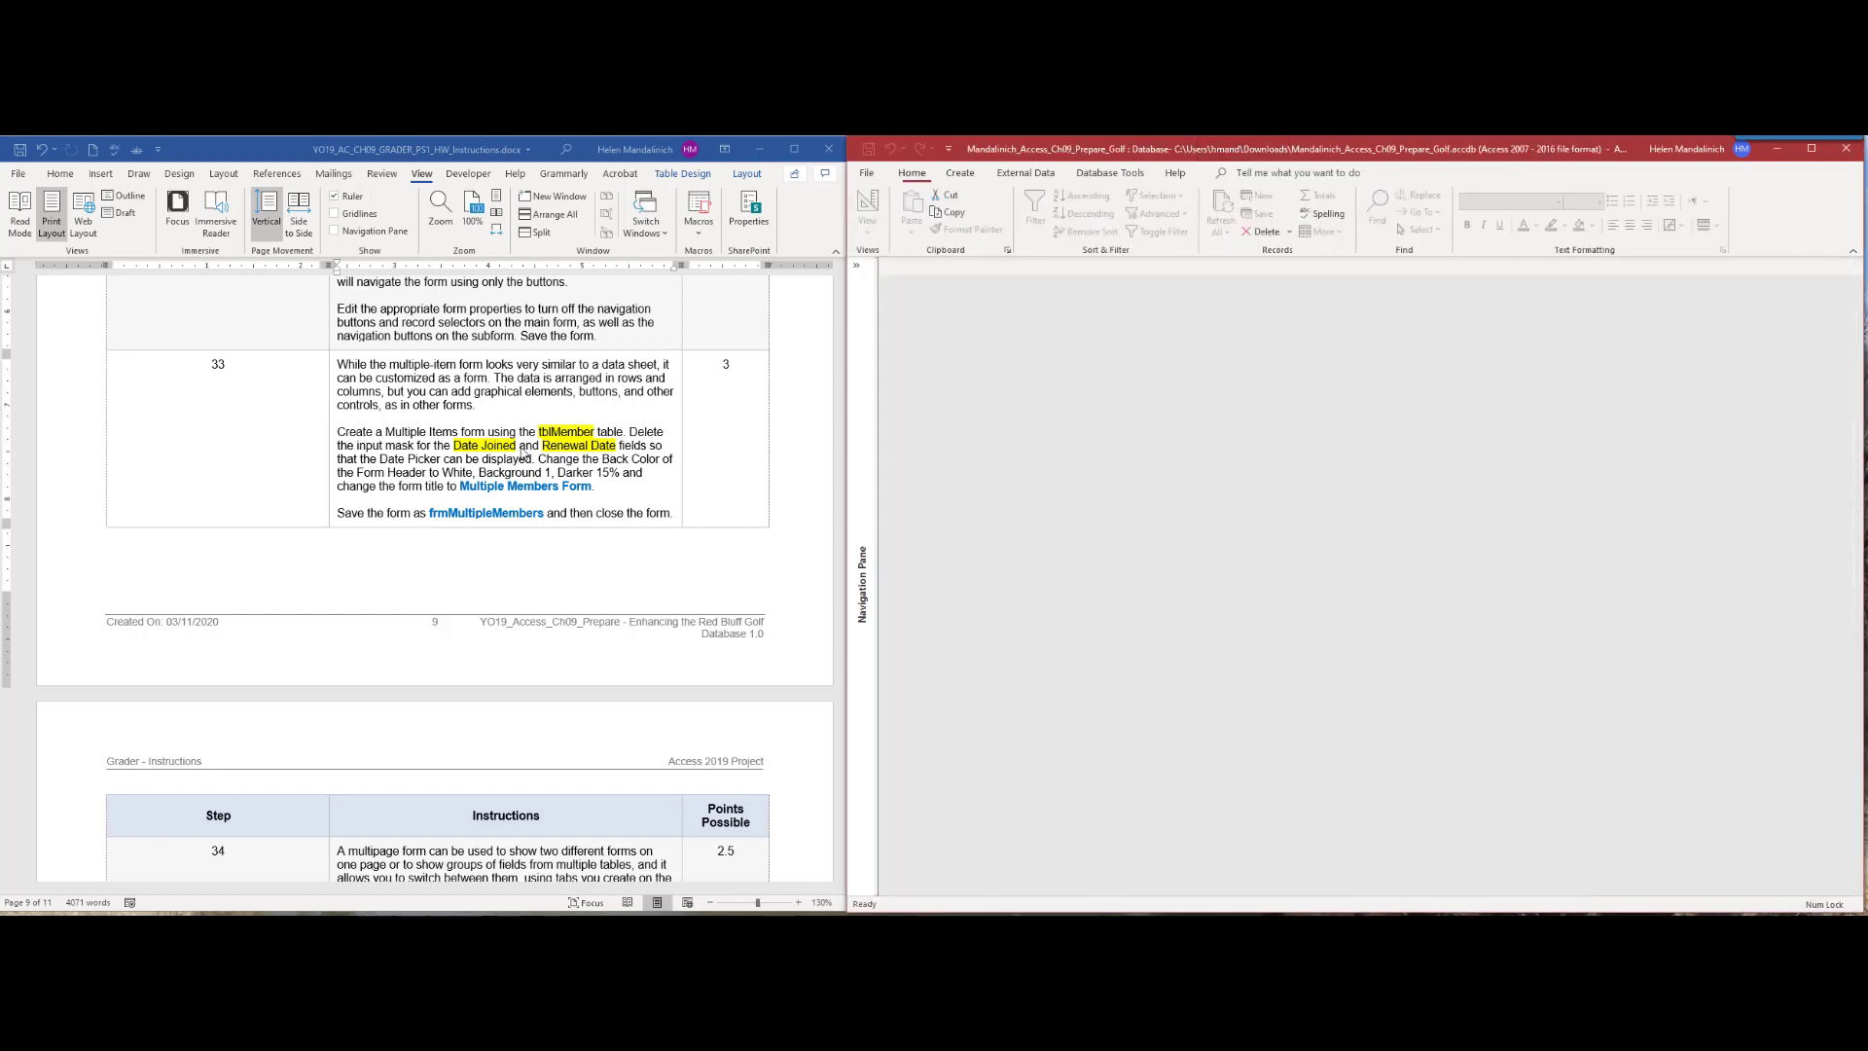
Step: Switch to the Word instructions and read step 34 about building the multipage form
click(247, 370)
double_click(197, 363)
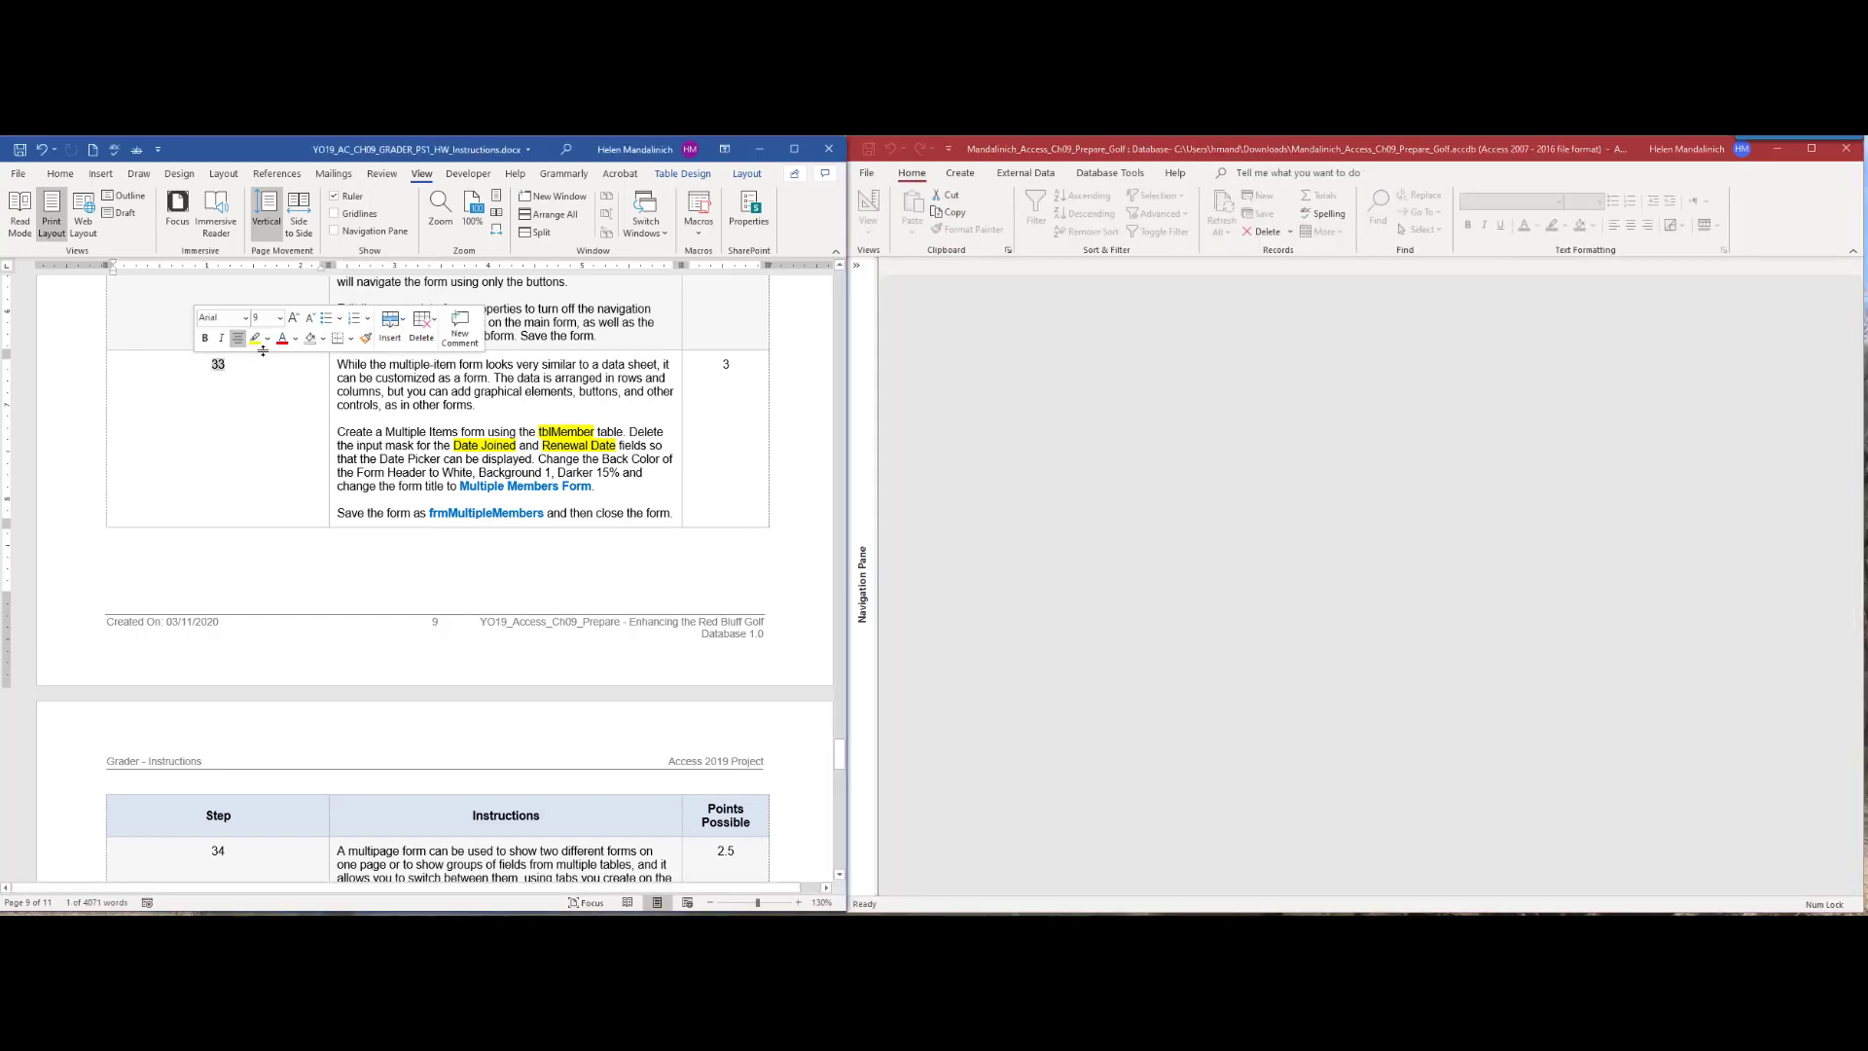
scroll(361, 659, down, 5)
scroll(361, 659, down, 4)
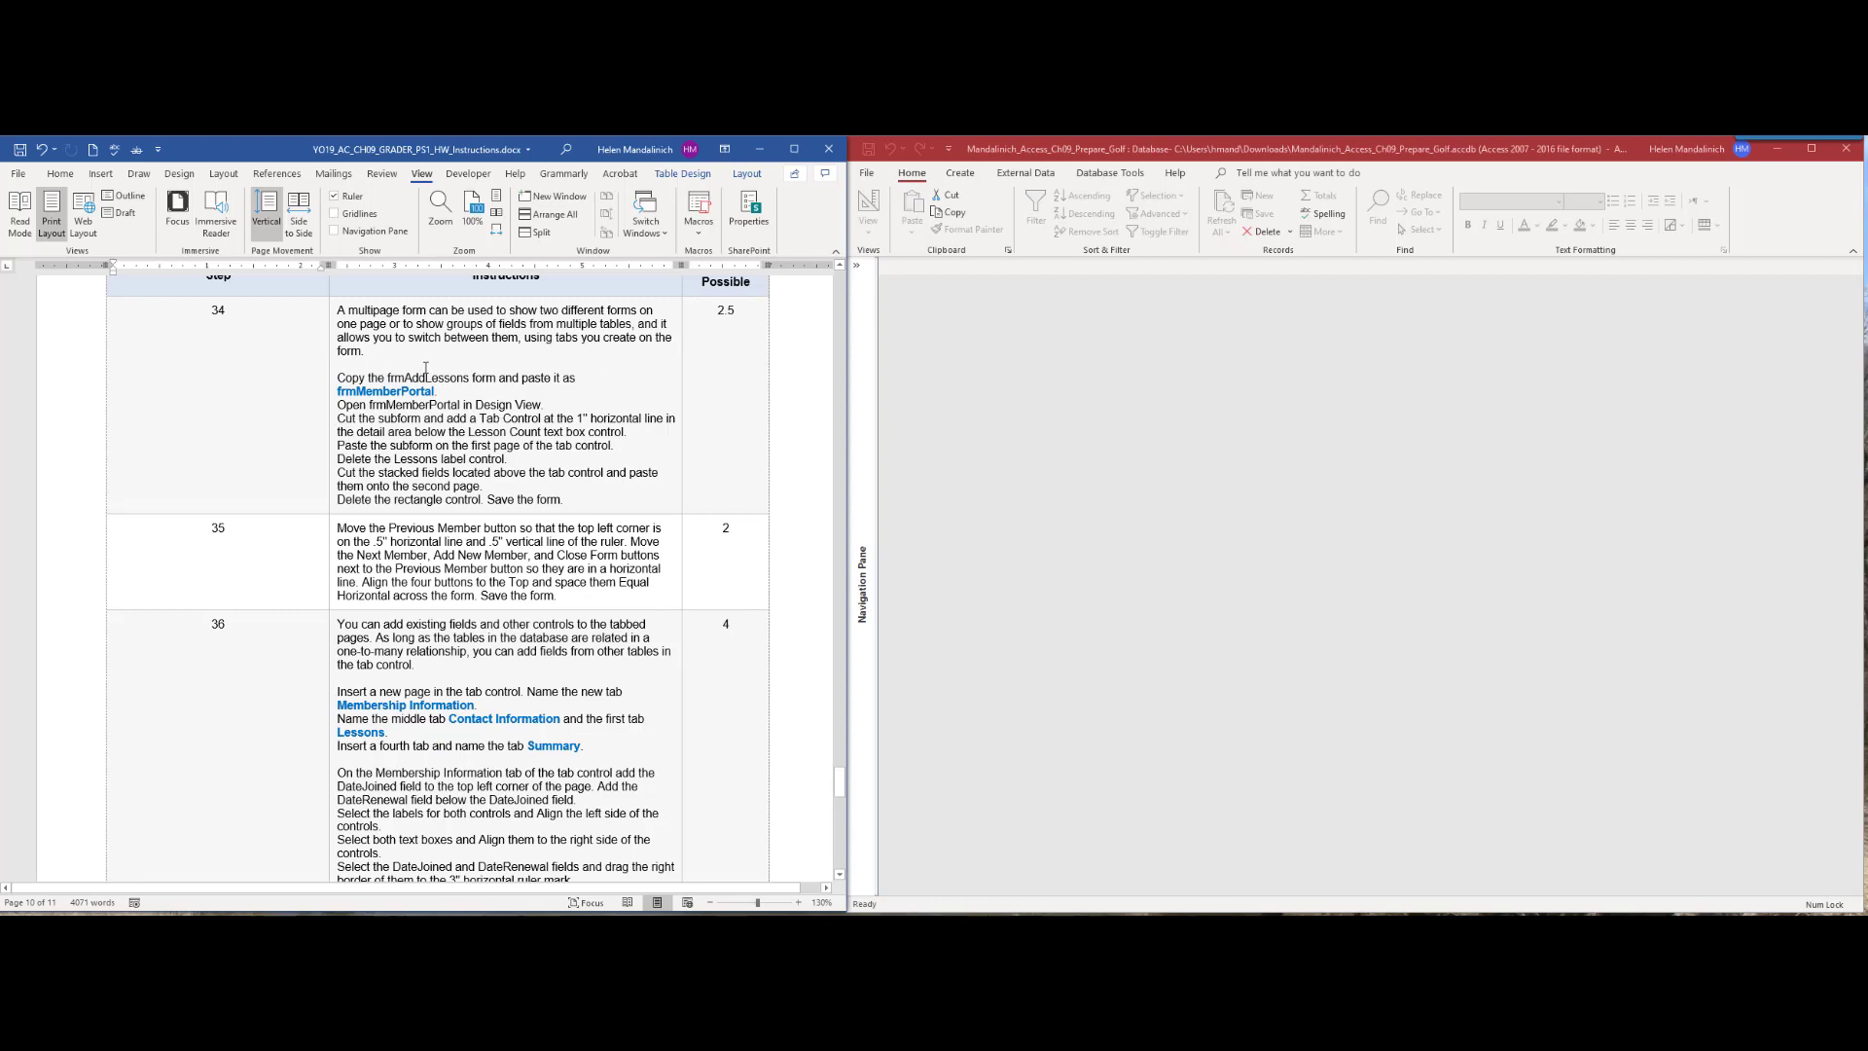
Step: Back in Access, copy the frmAddLessons form and paste it as frmMemberPortal
click(857, 266)
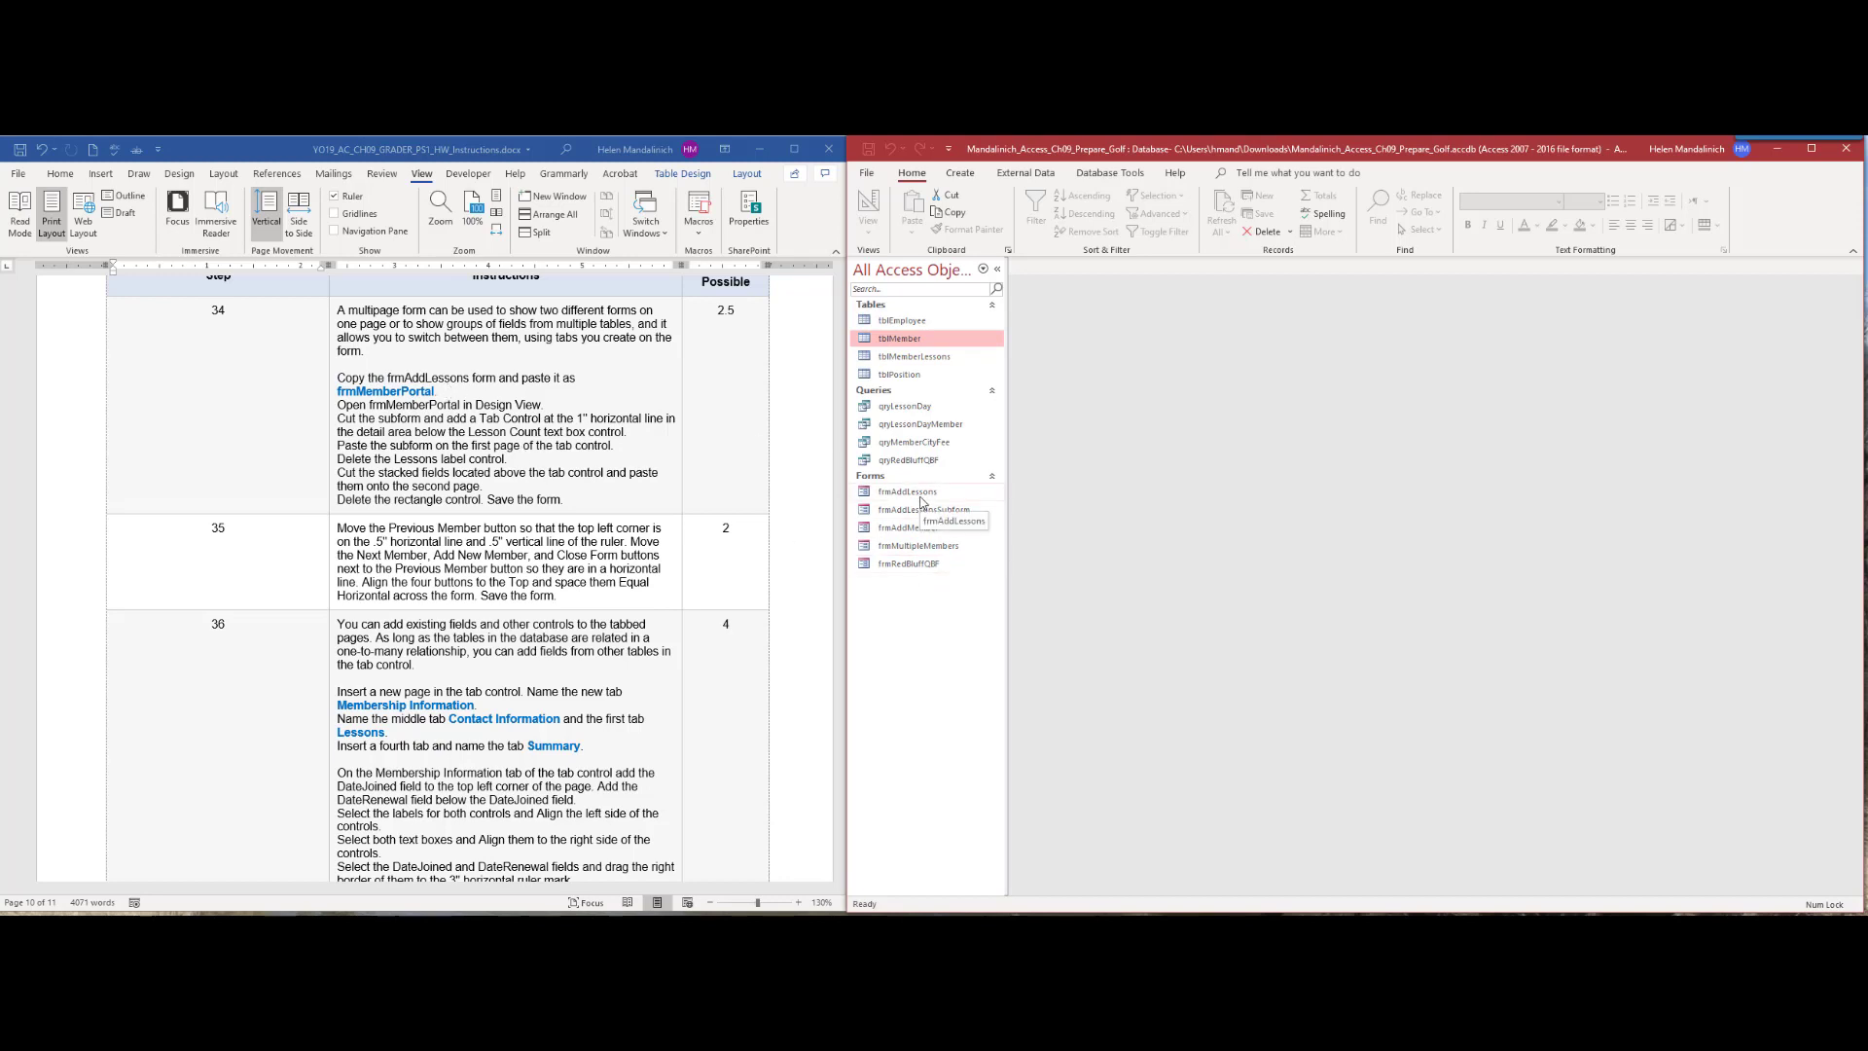
drag(461, 381, 411, 368)
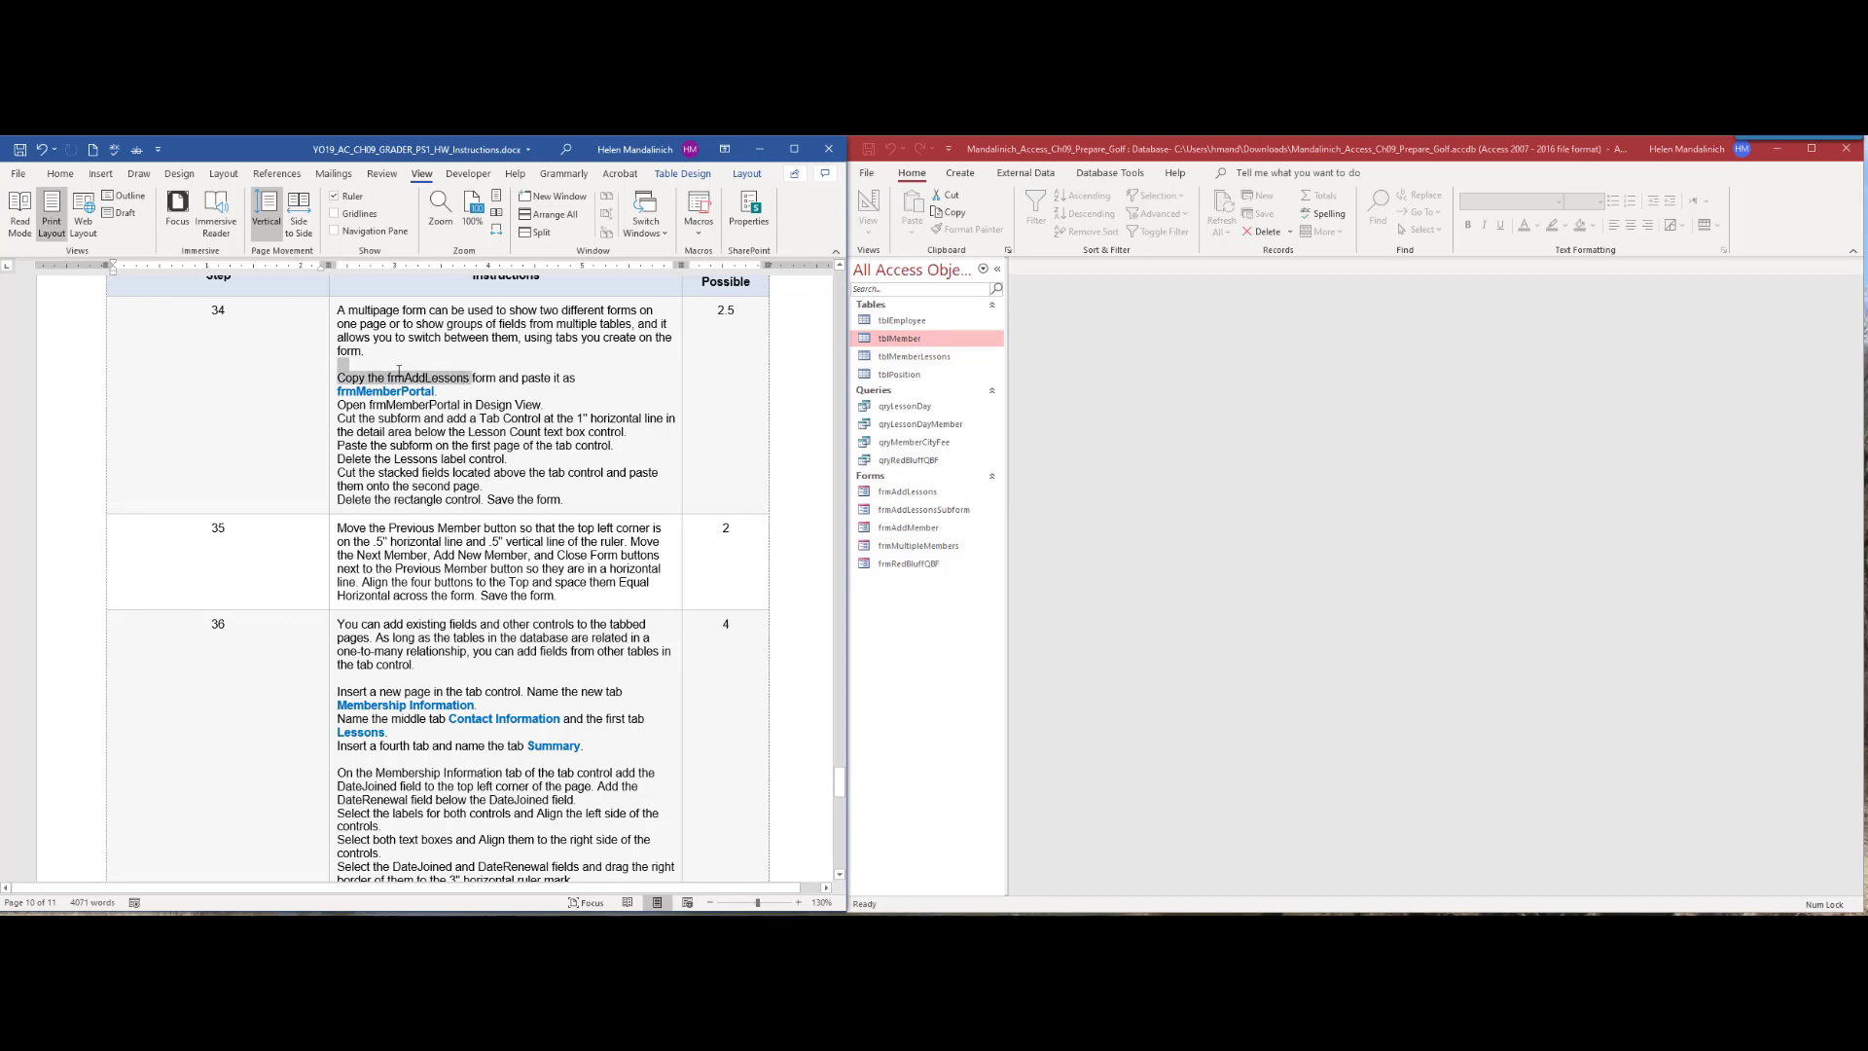
click(412, 365)
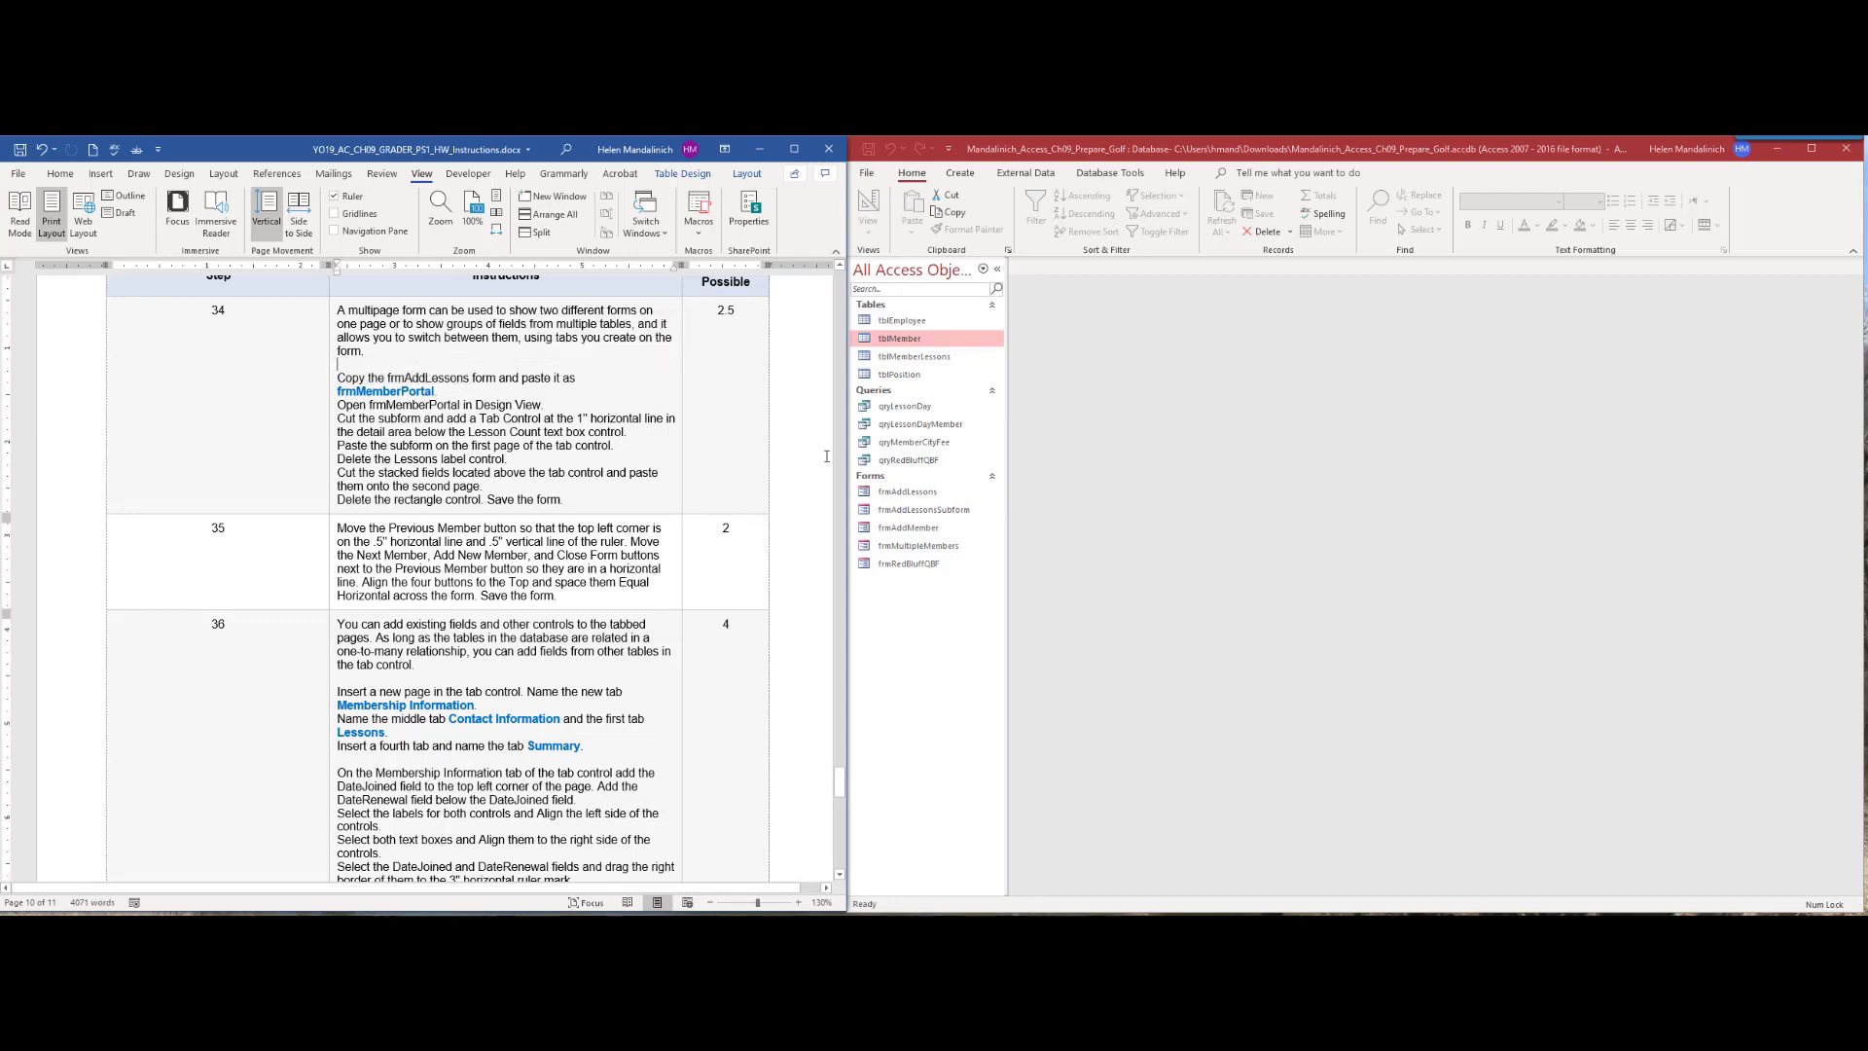
click(901, 494)
right_click(901, 498)
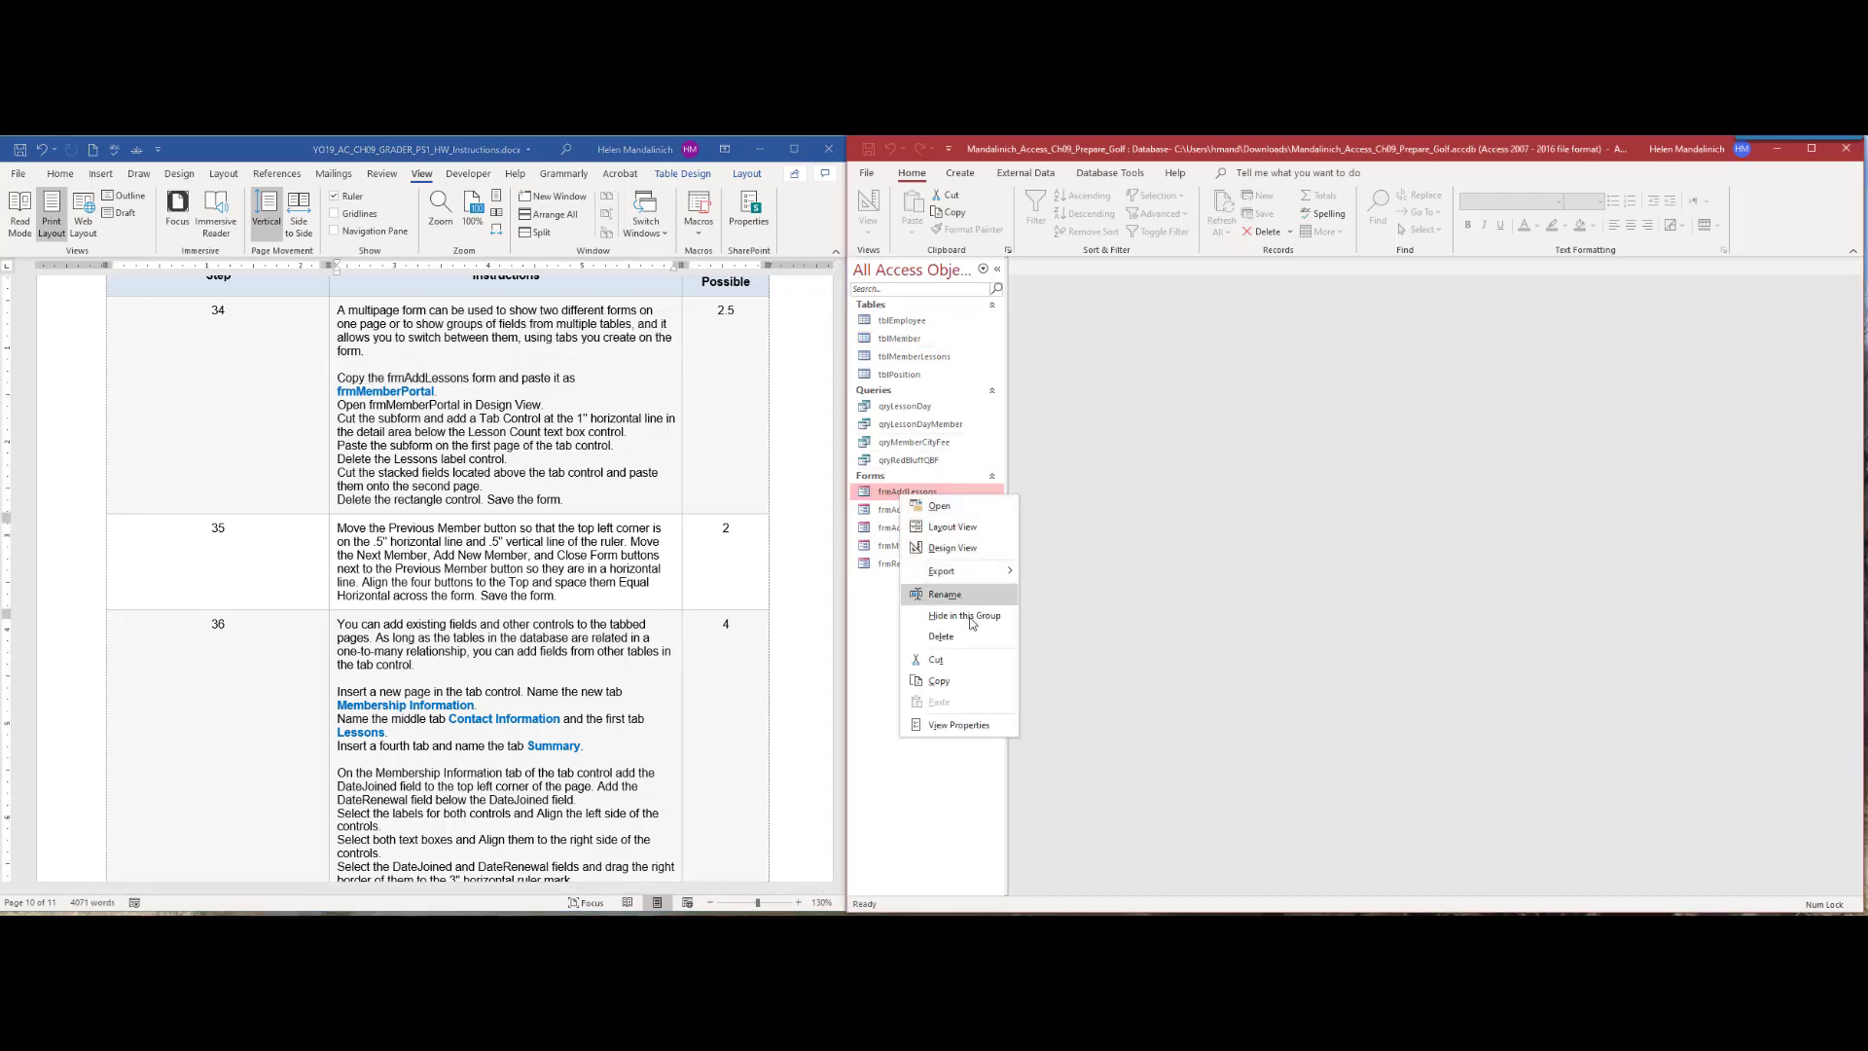
click(973, 680)
right_click(923, 621)
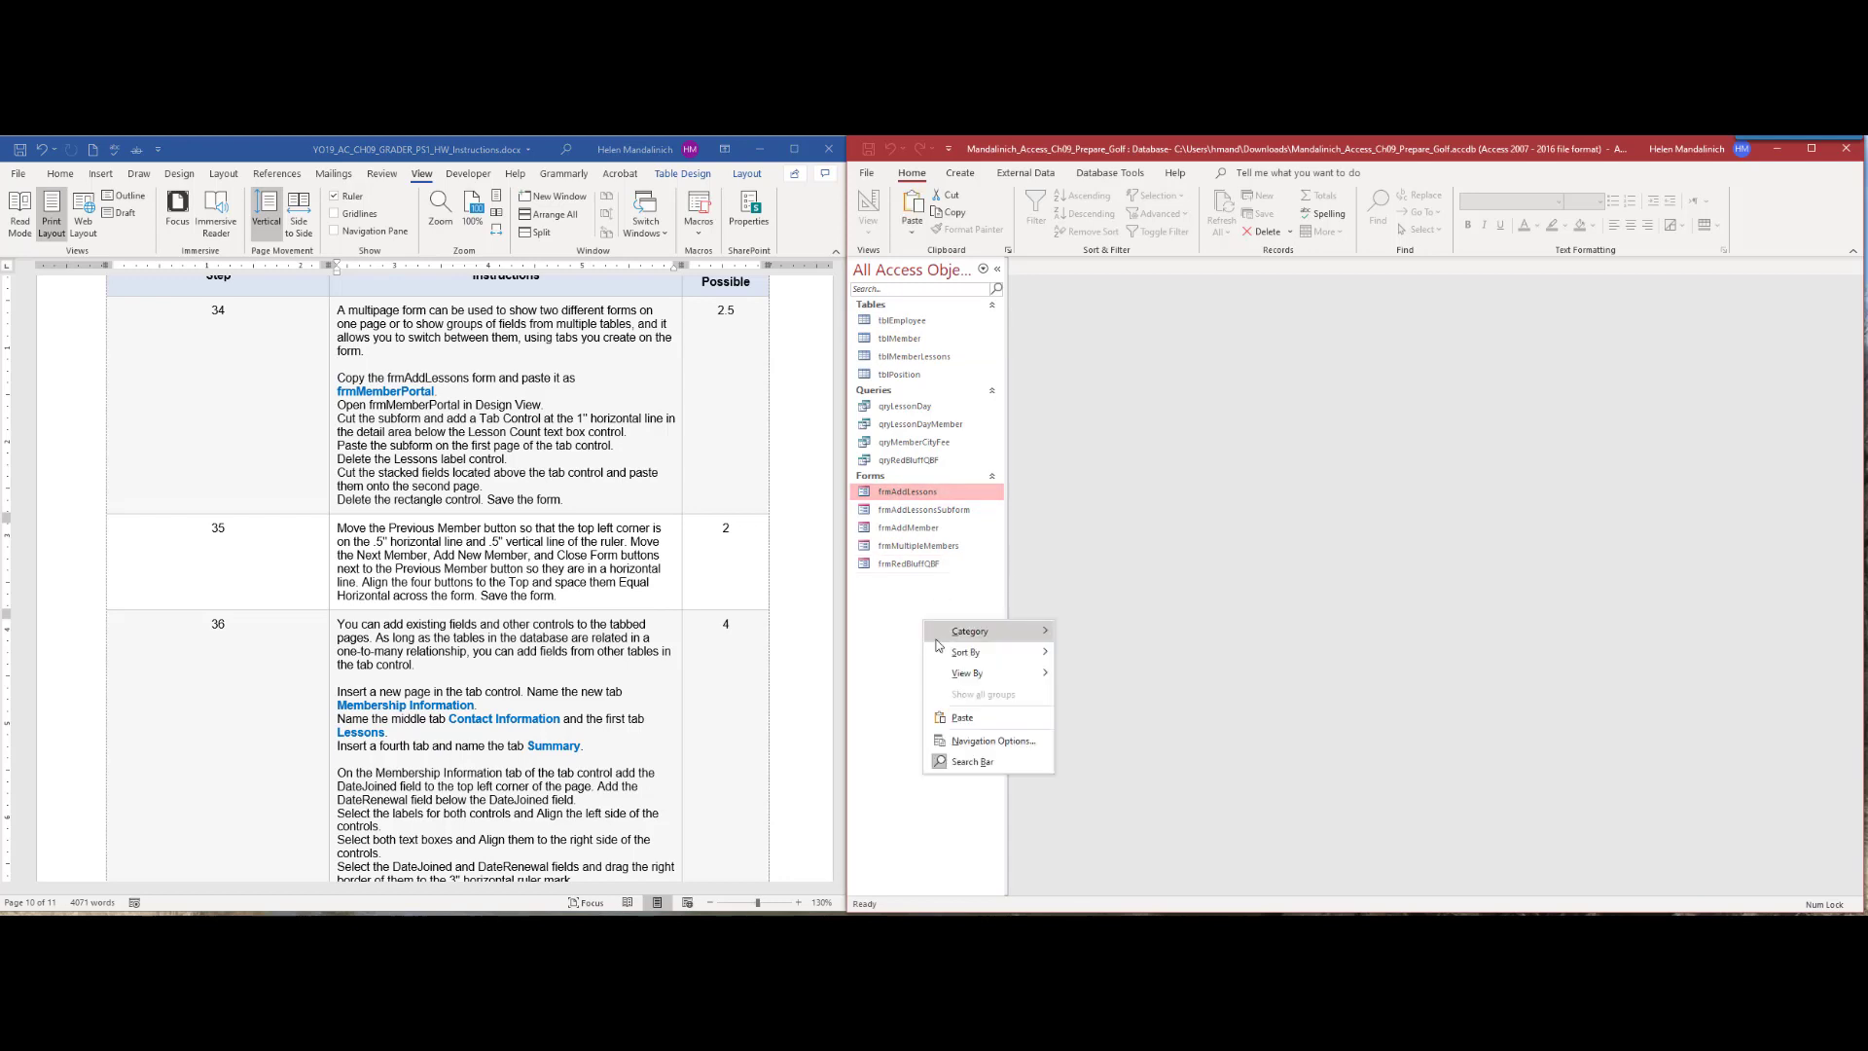
click(985, 715)
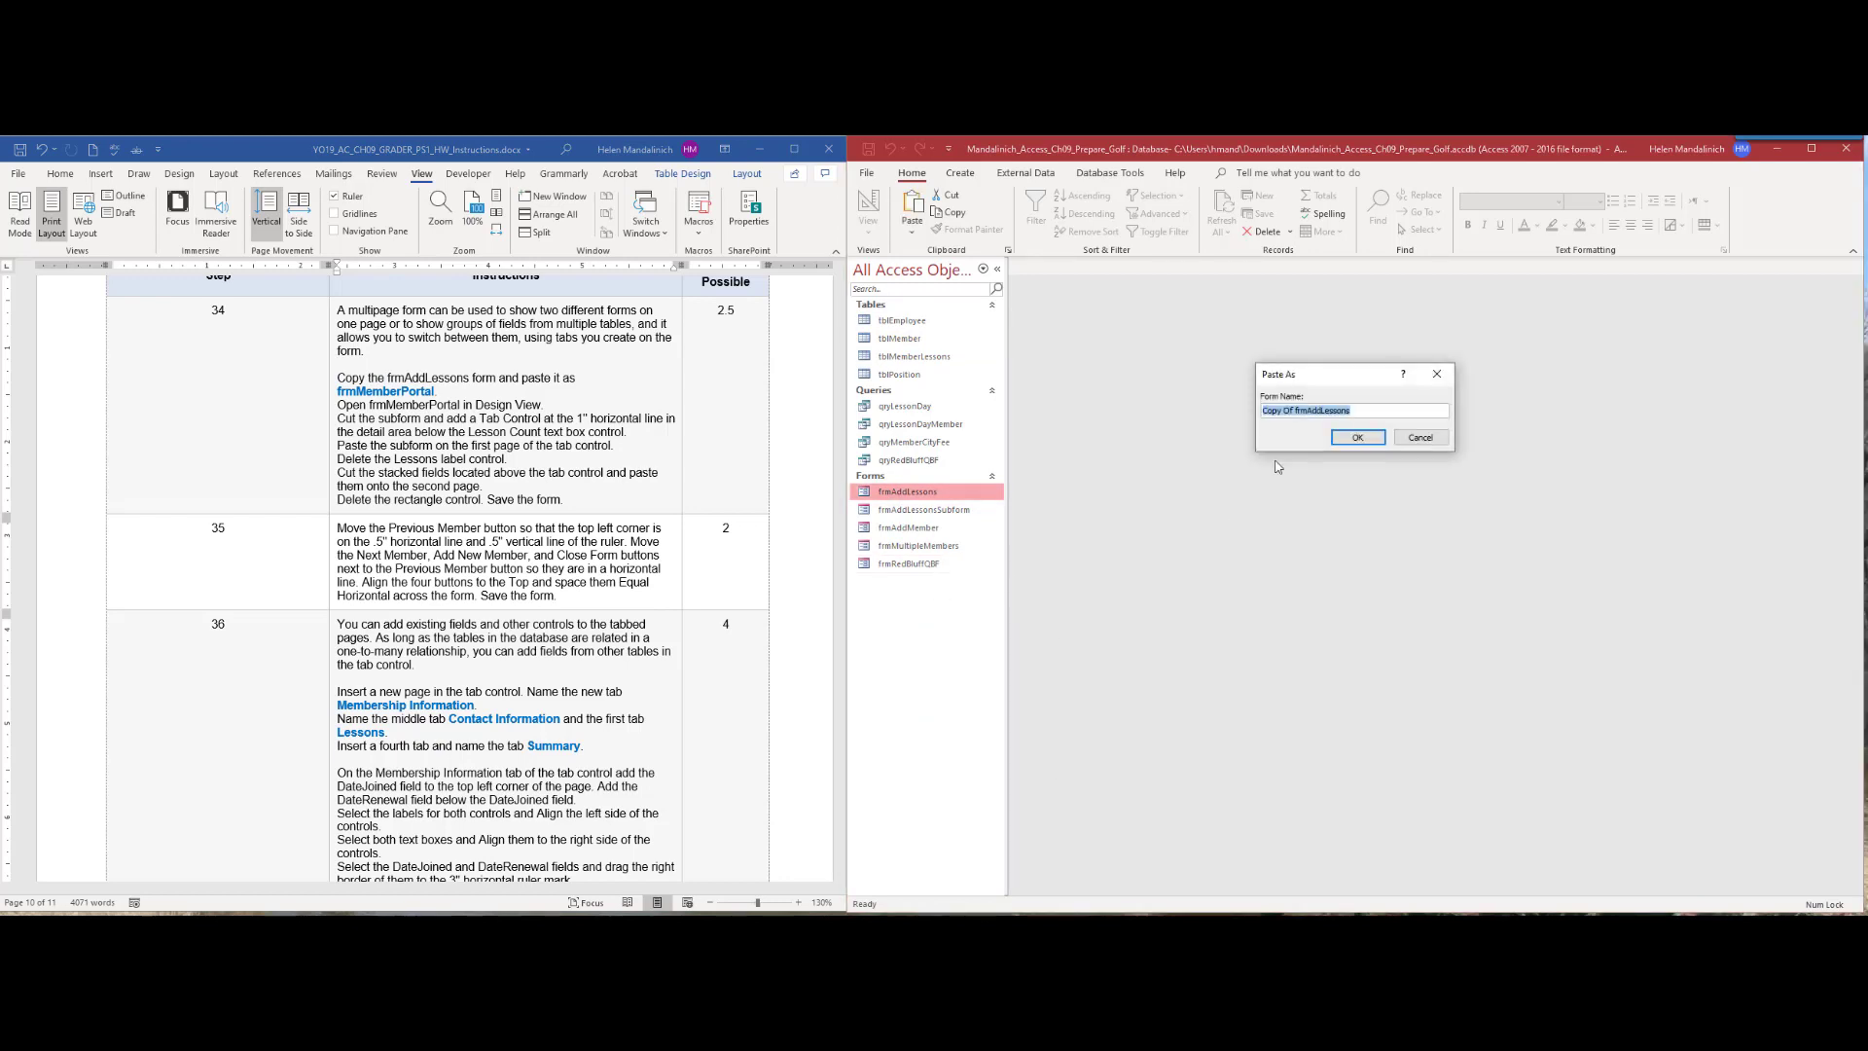
text(frmMemberPortal)
click(1357, 437)
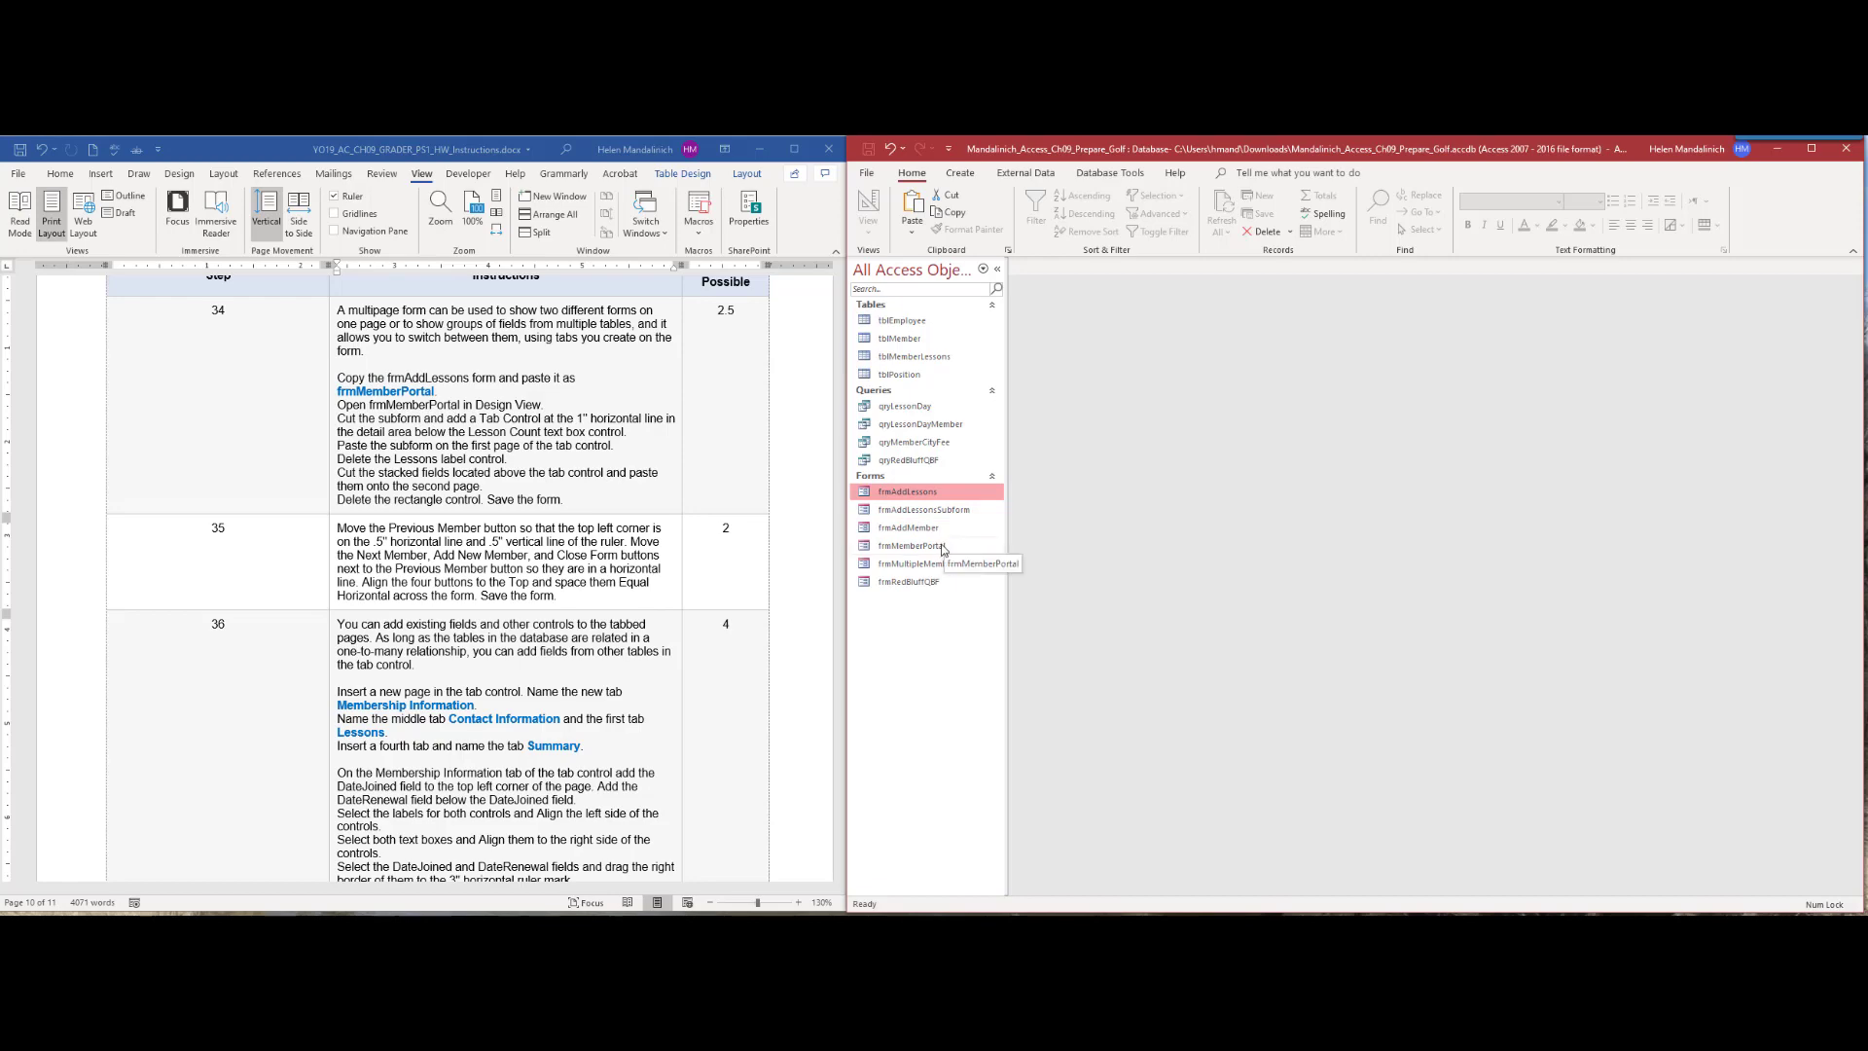
Step: Open frmMemberPortal in Design View and collapse the list of database objects
right_click(916, 555)
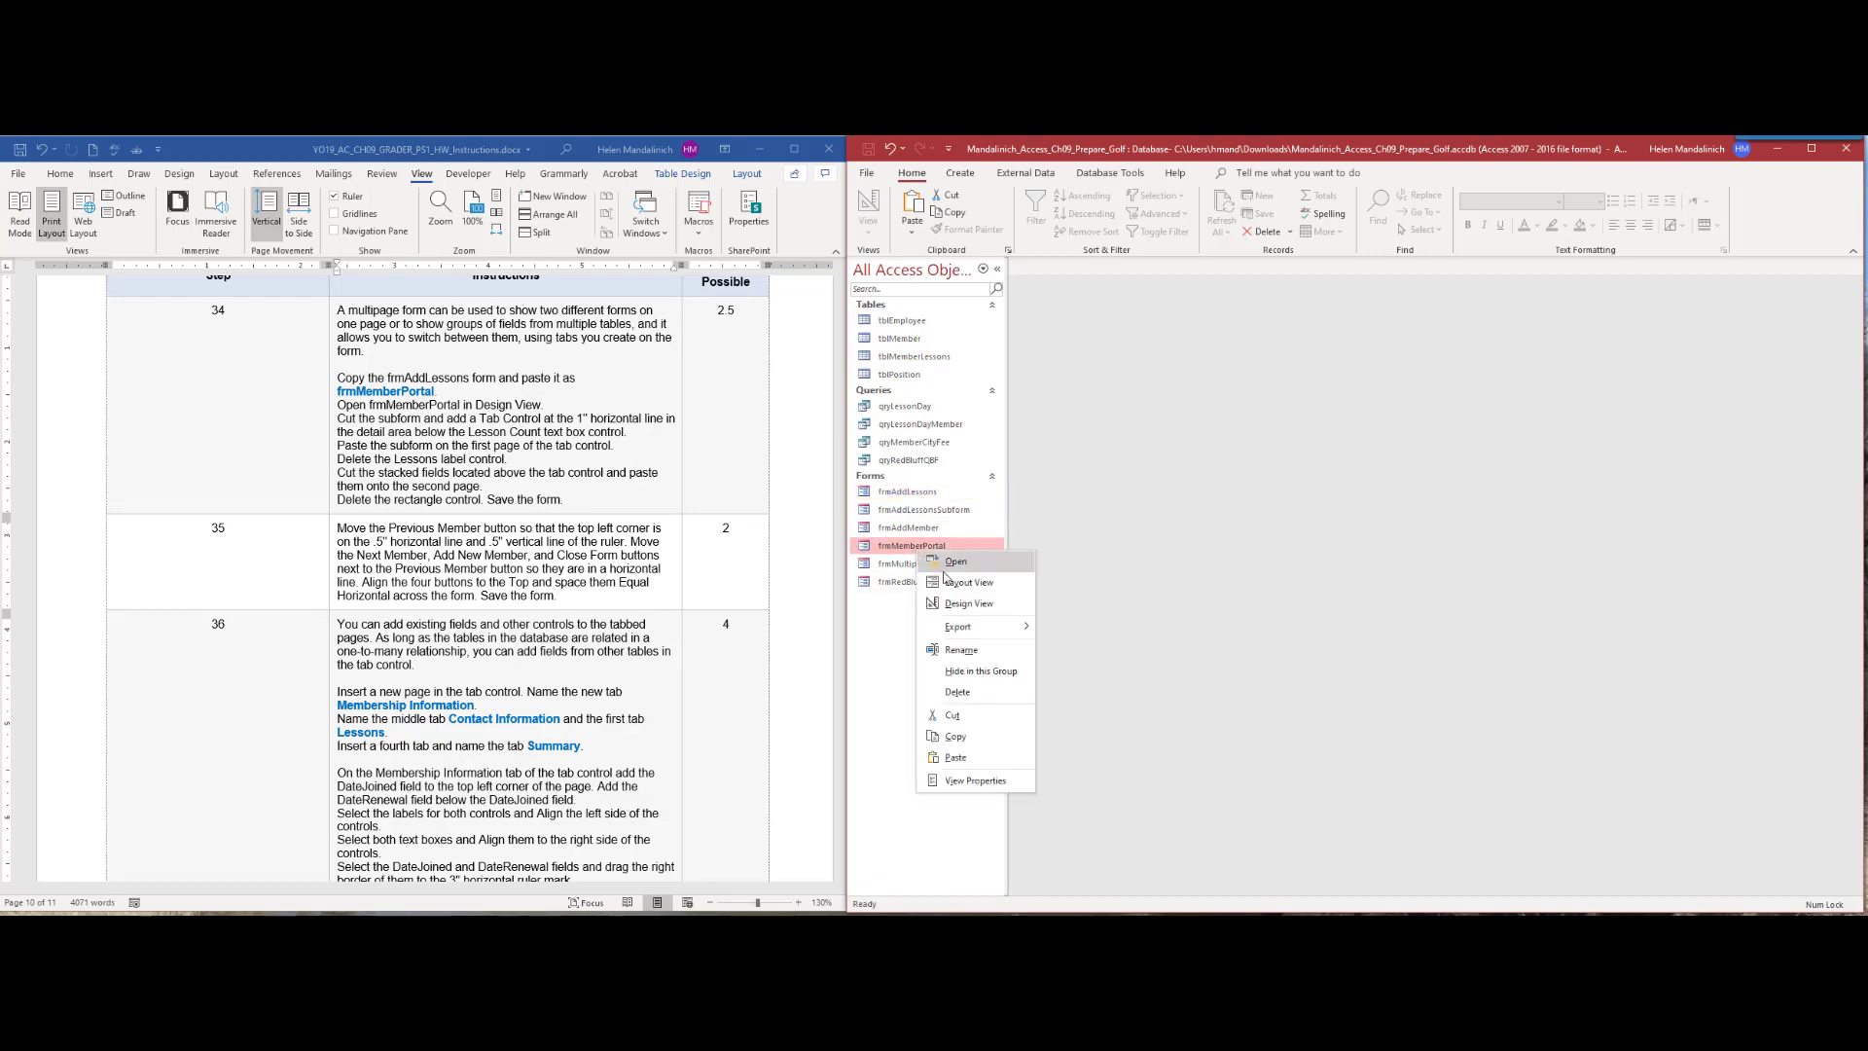
click(963, 592)
click(997, 271)
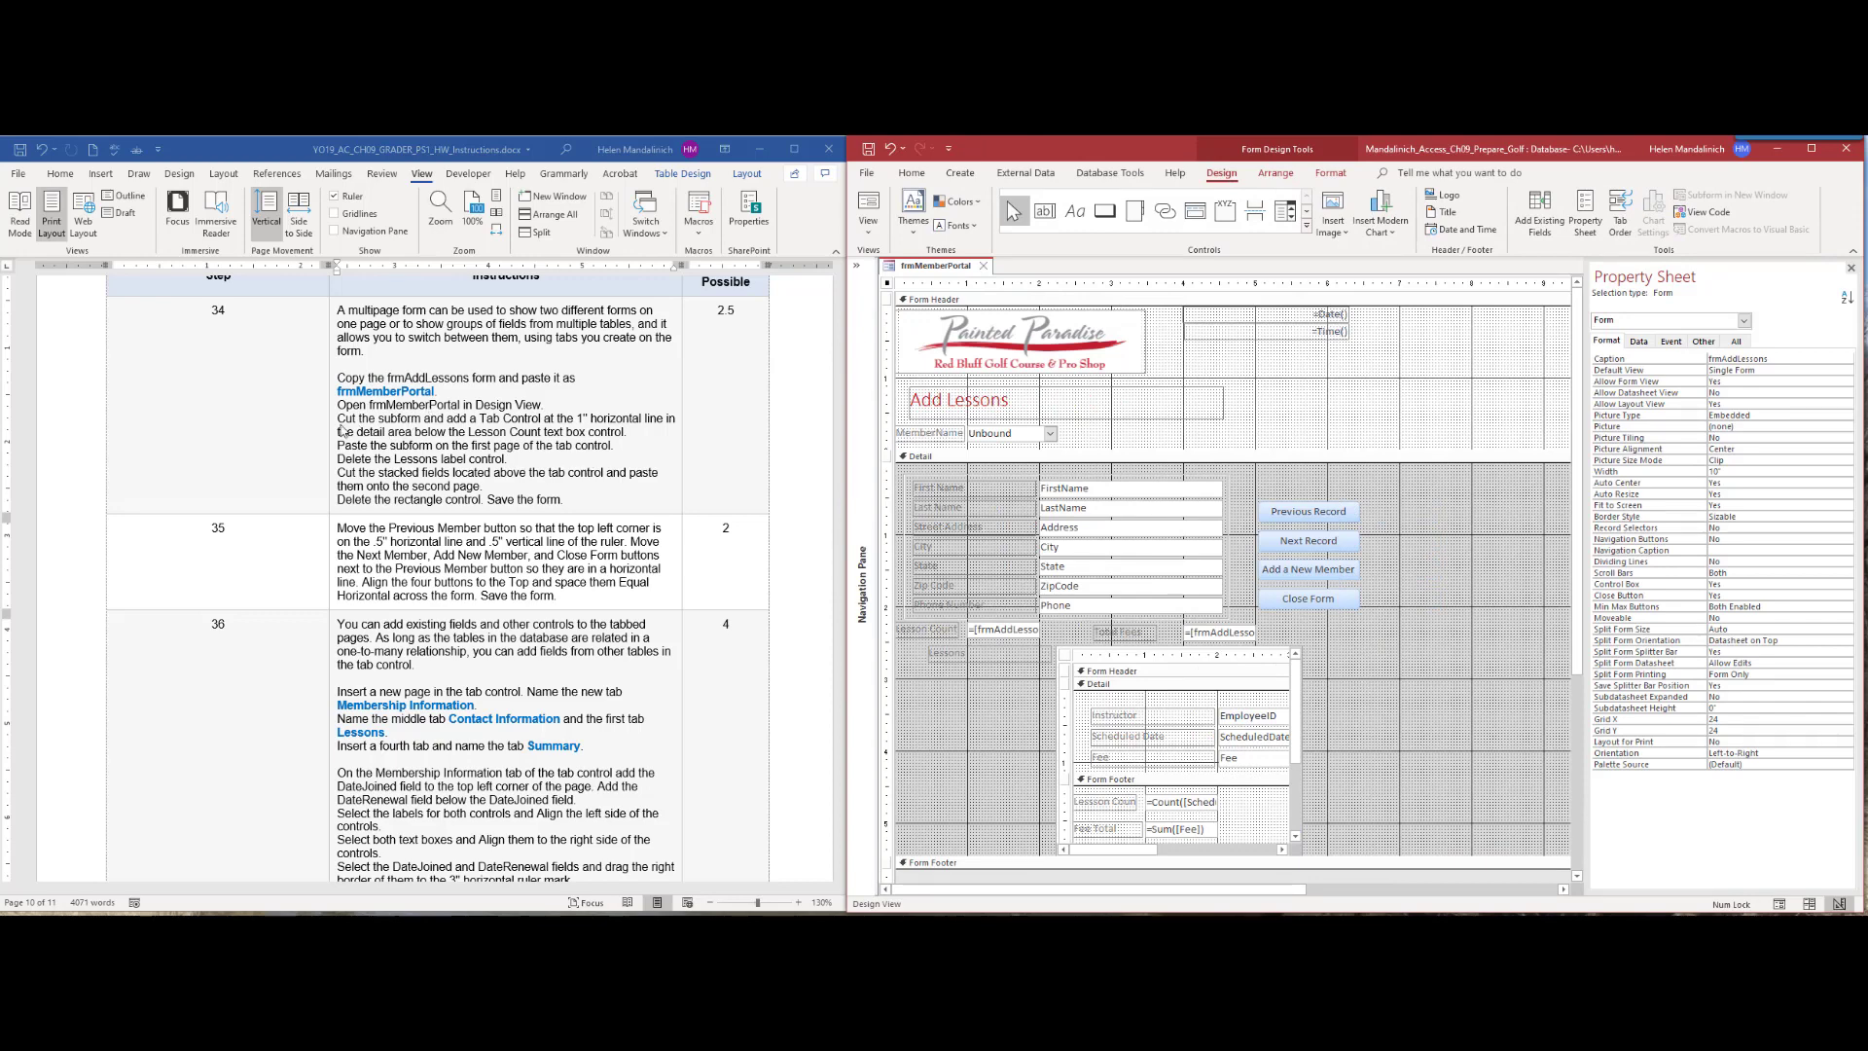
Step: Cut the frmAddLessons subform from the detail area of frmMemberPortal
click(1068, 661)
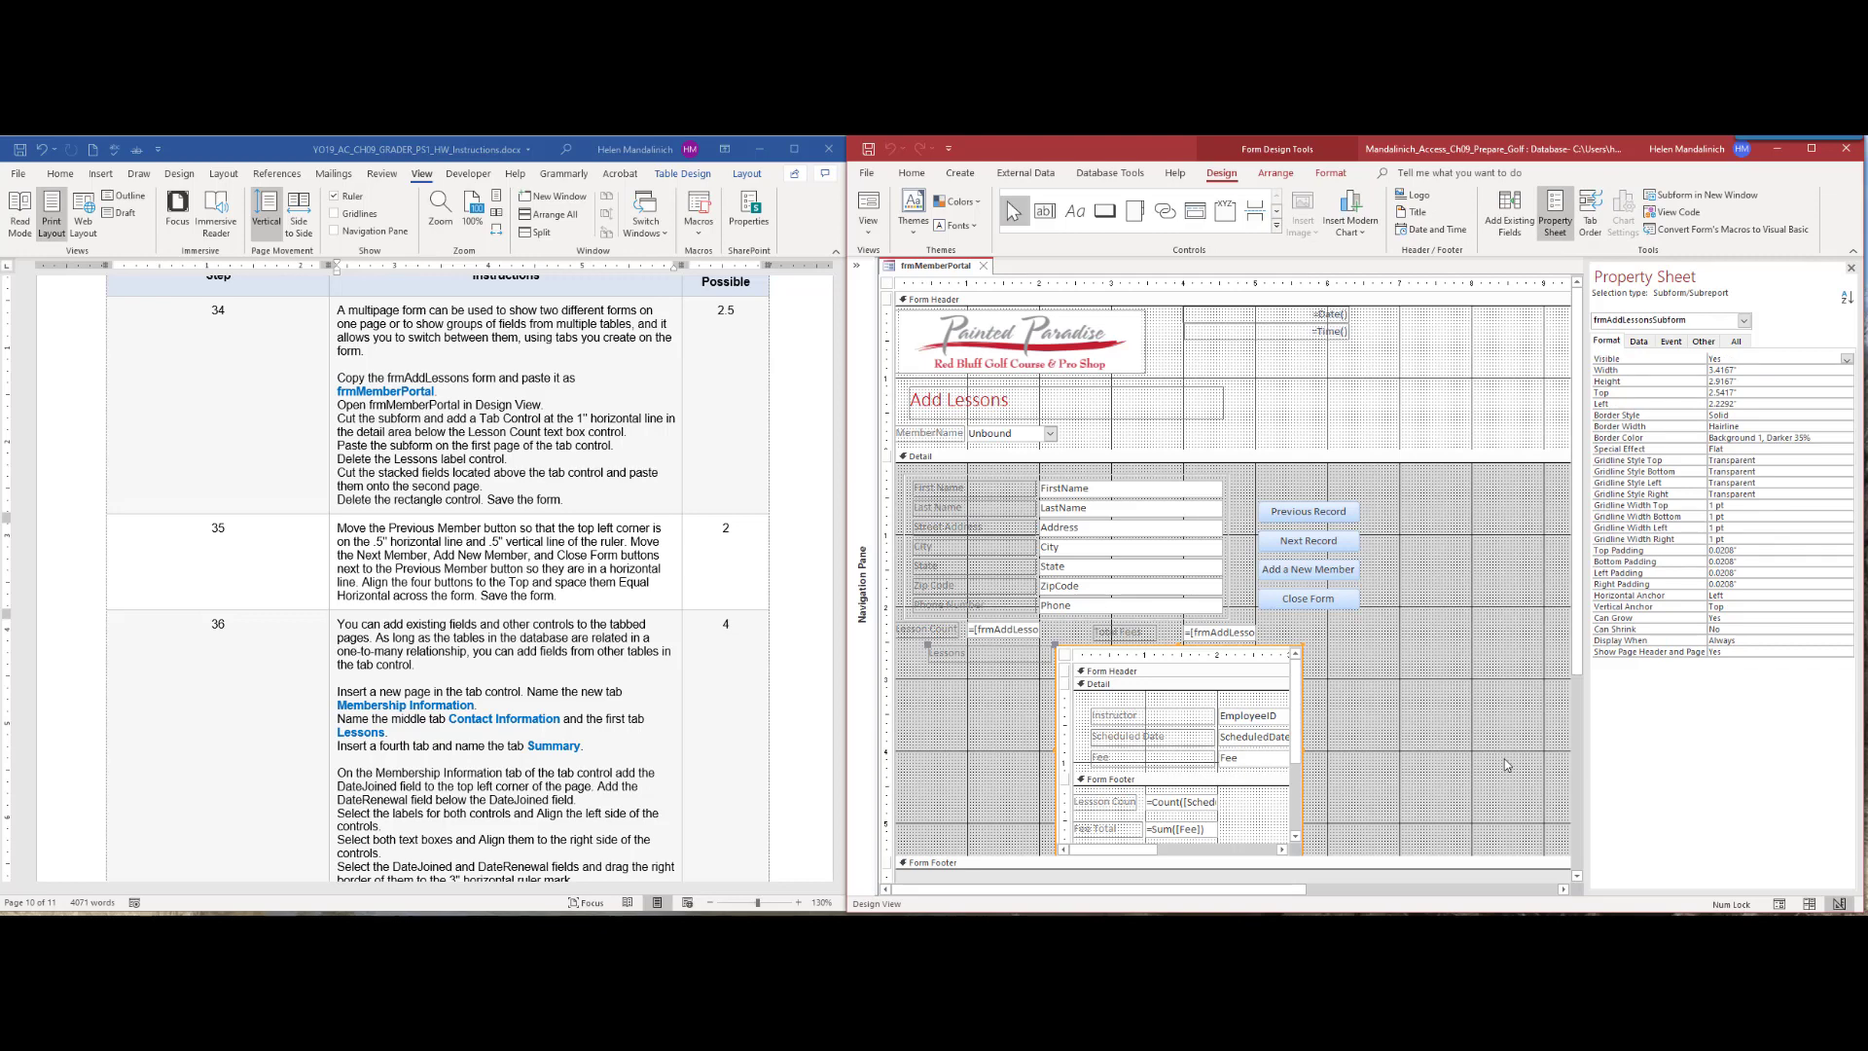
click(921, 174)
click(942, 195)
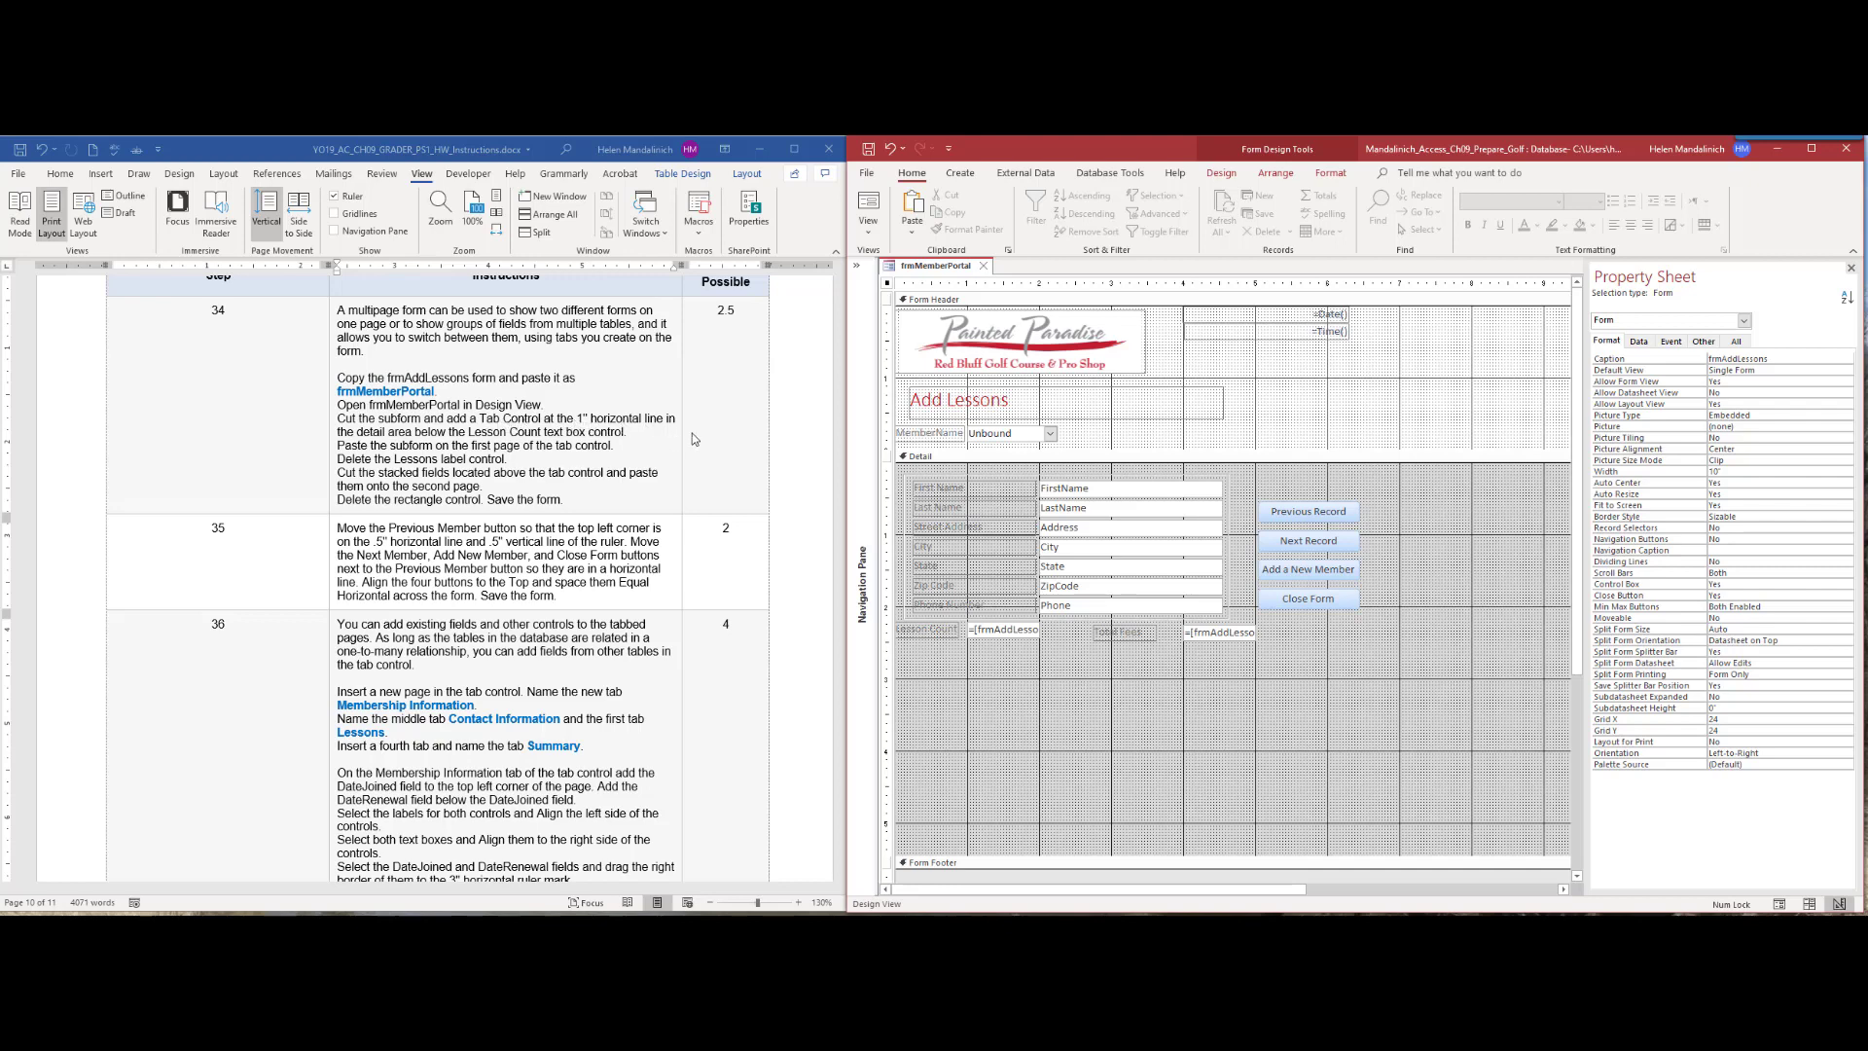
Step: Add a Tab Control at the 1" horizontal and 3" vertical ruler marks in the detail area, below the Lesson Count text box
click(1222, 173)
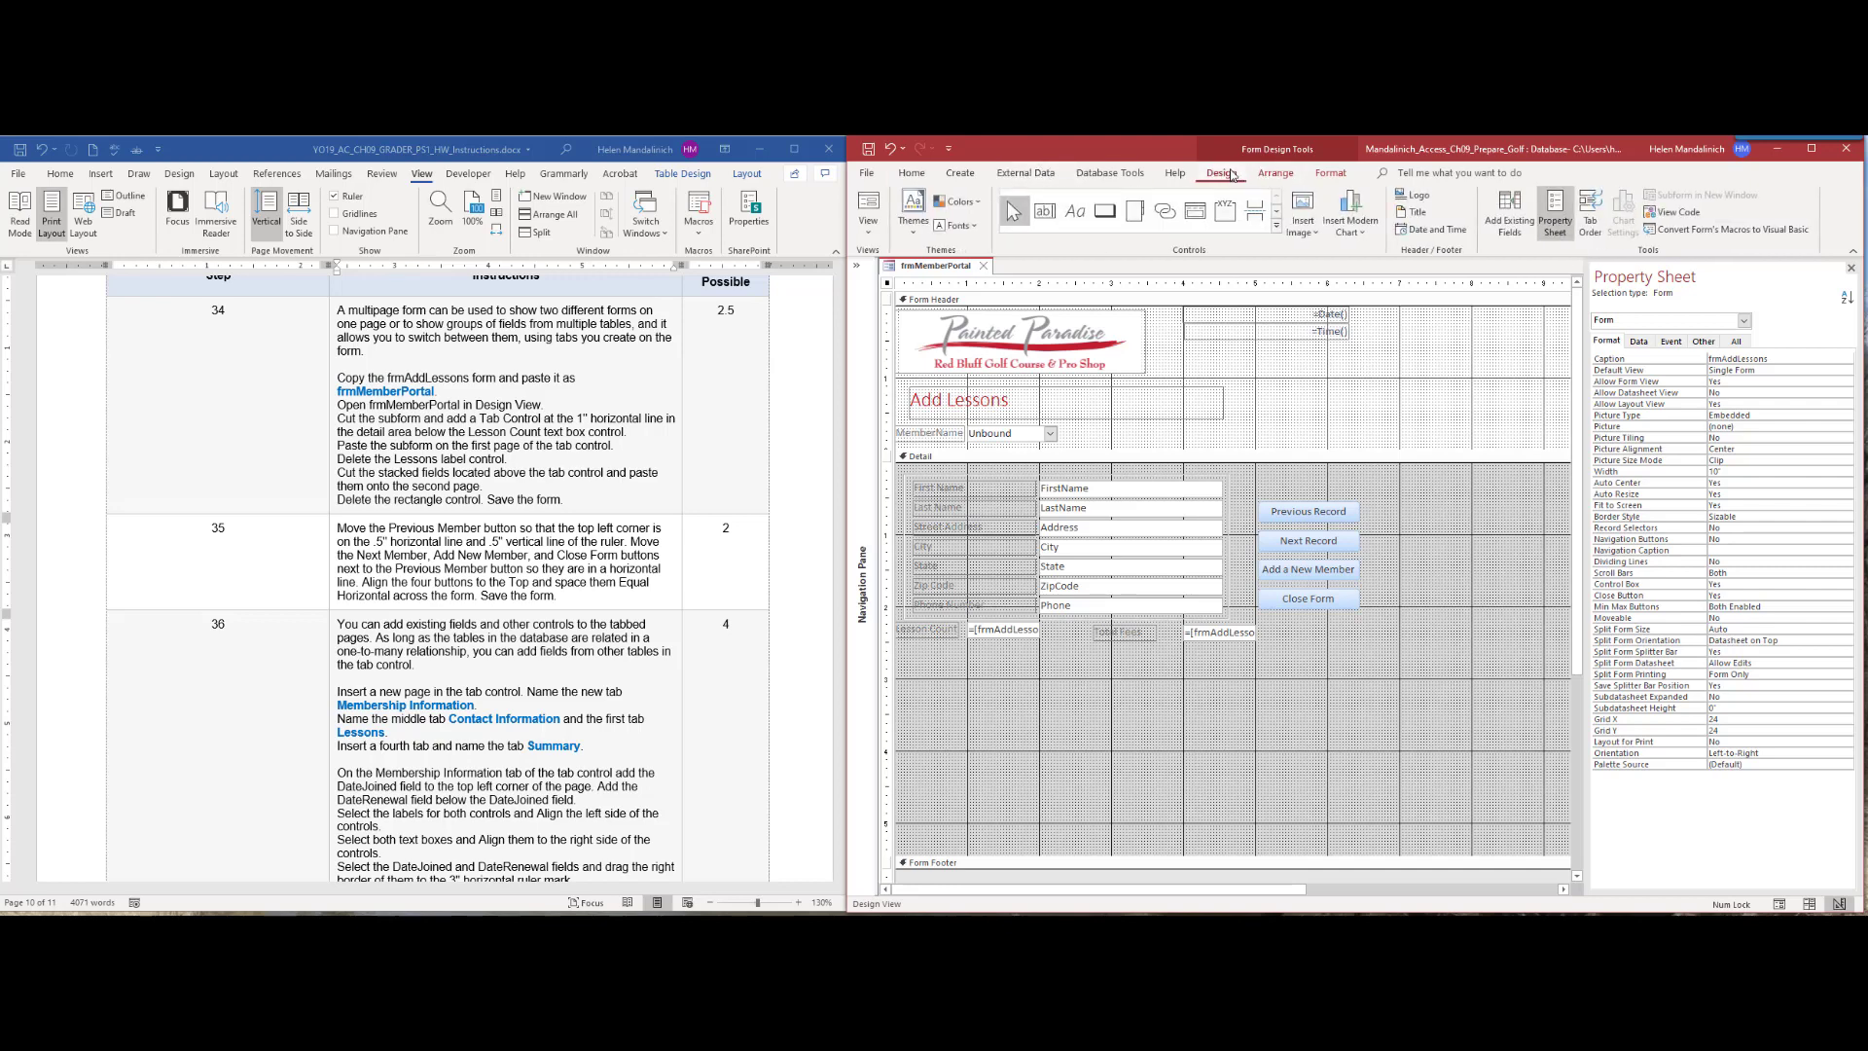
click(1278, 226)
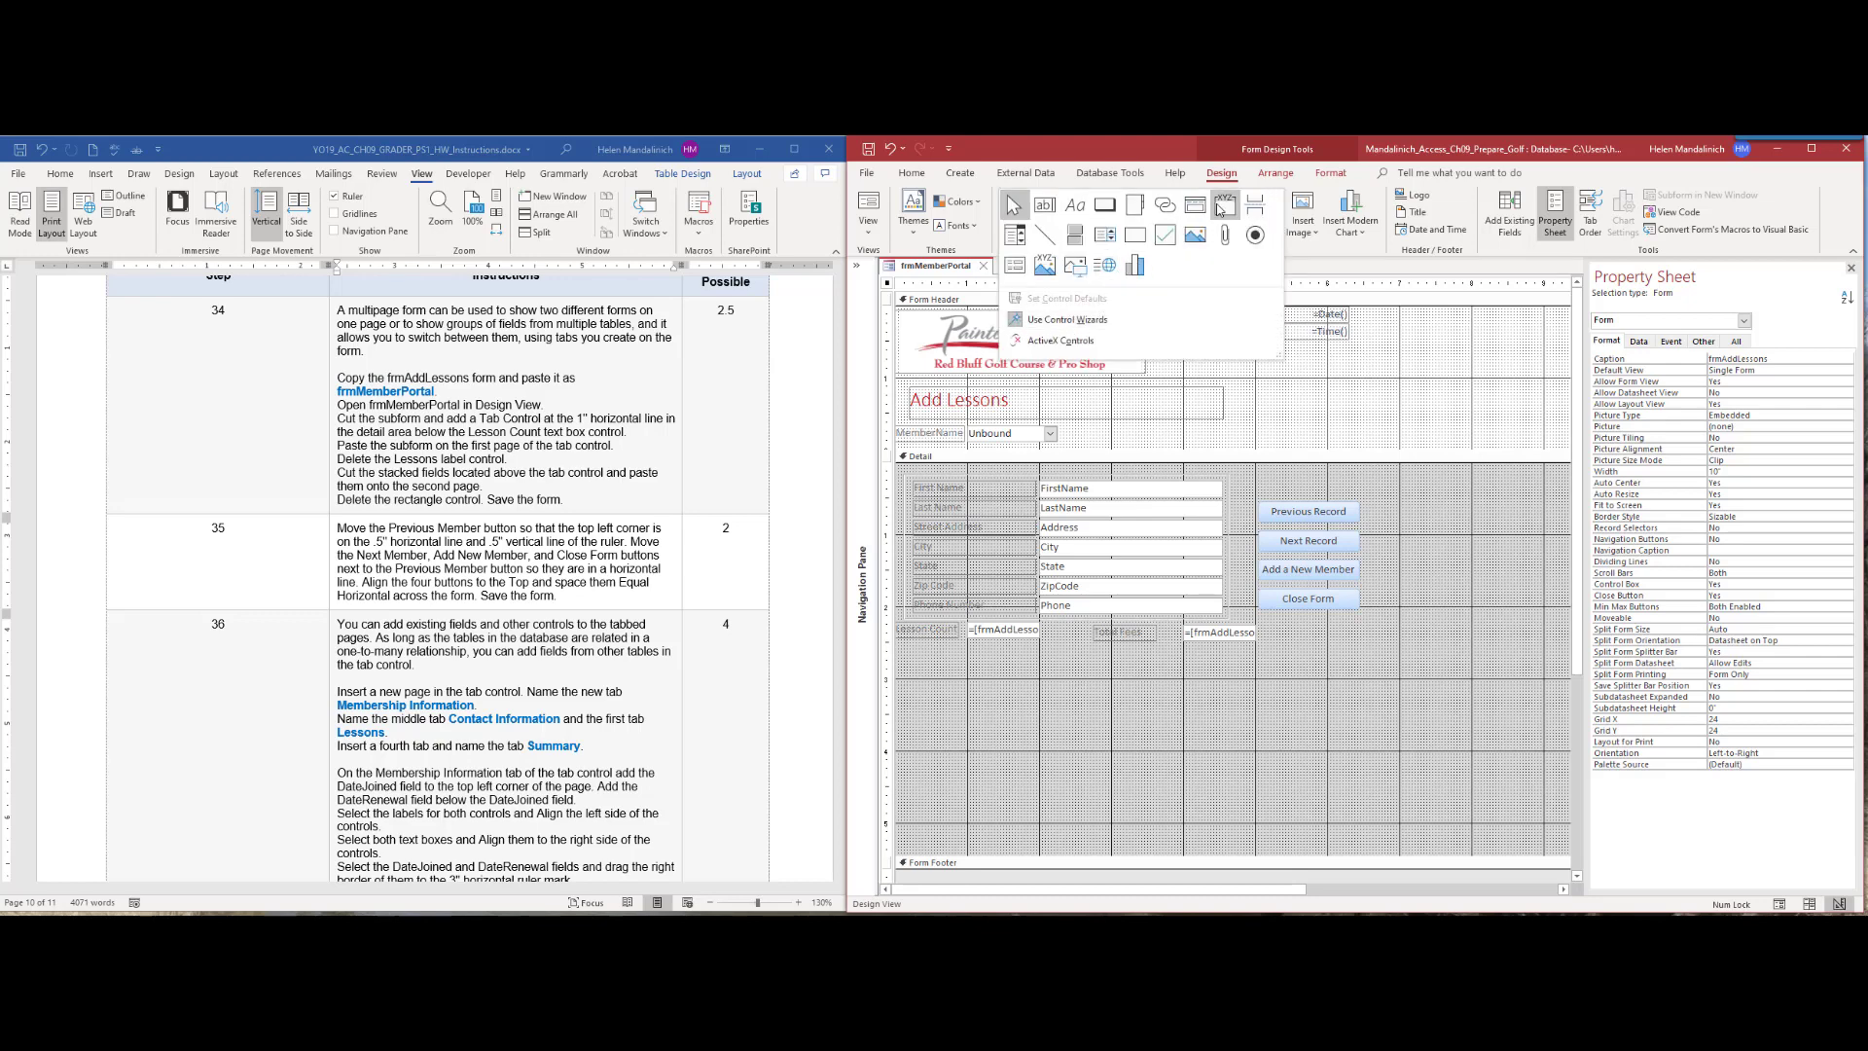
click(1139, 207)
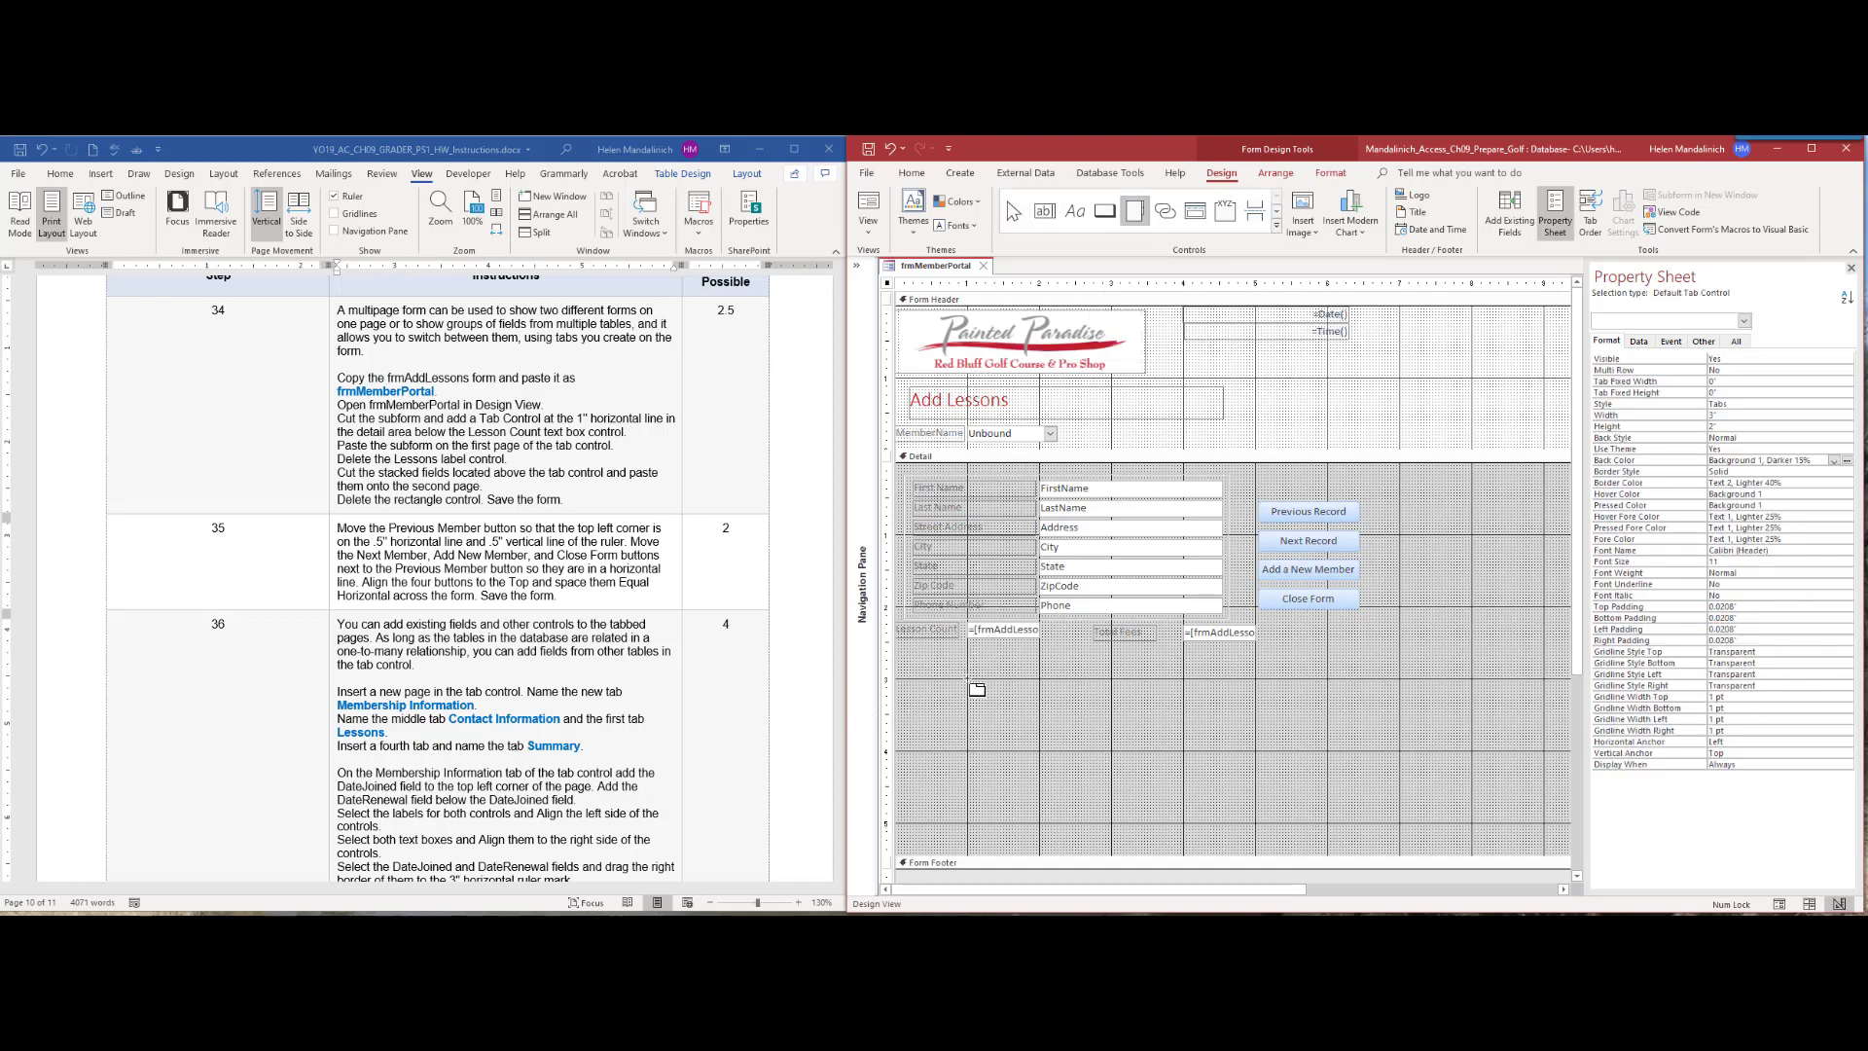
click(969, 682)
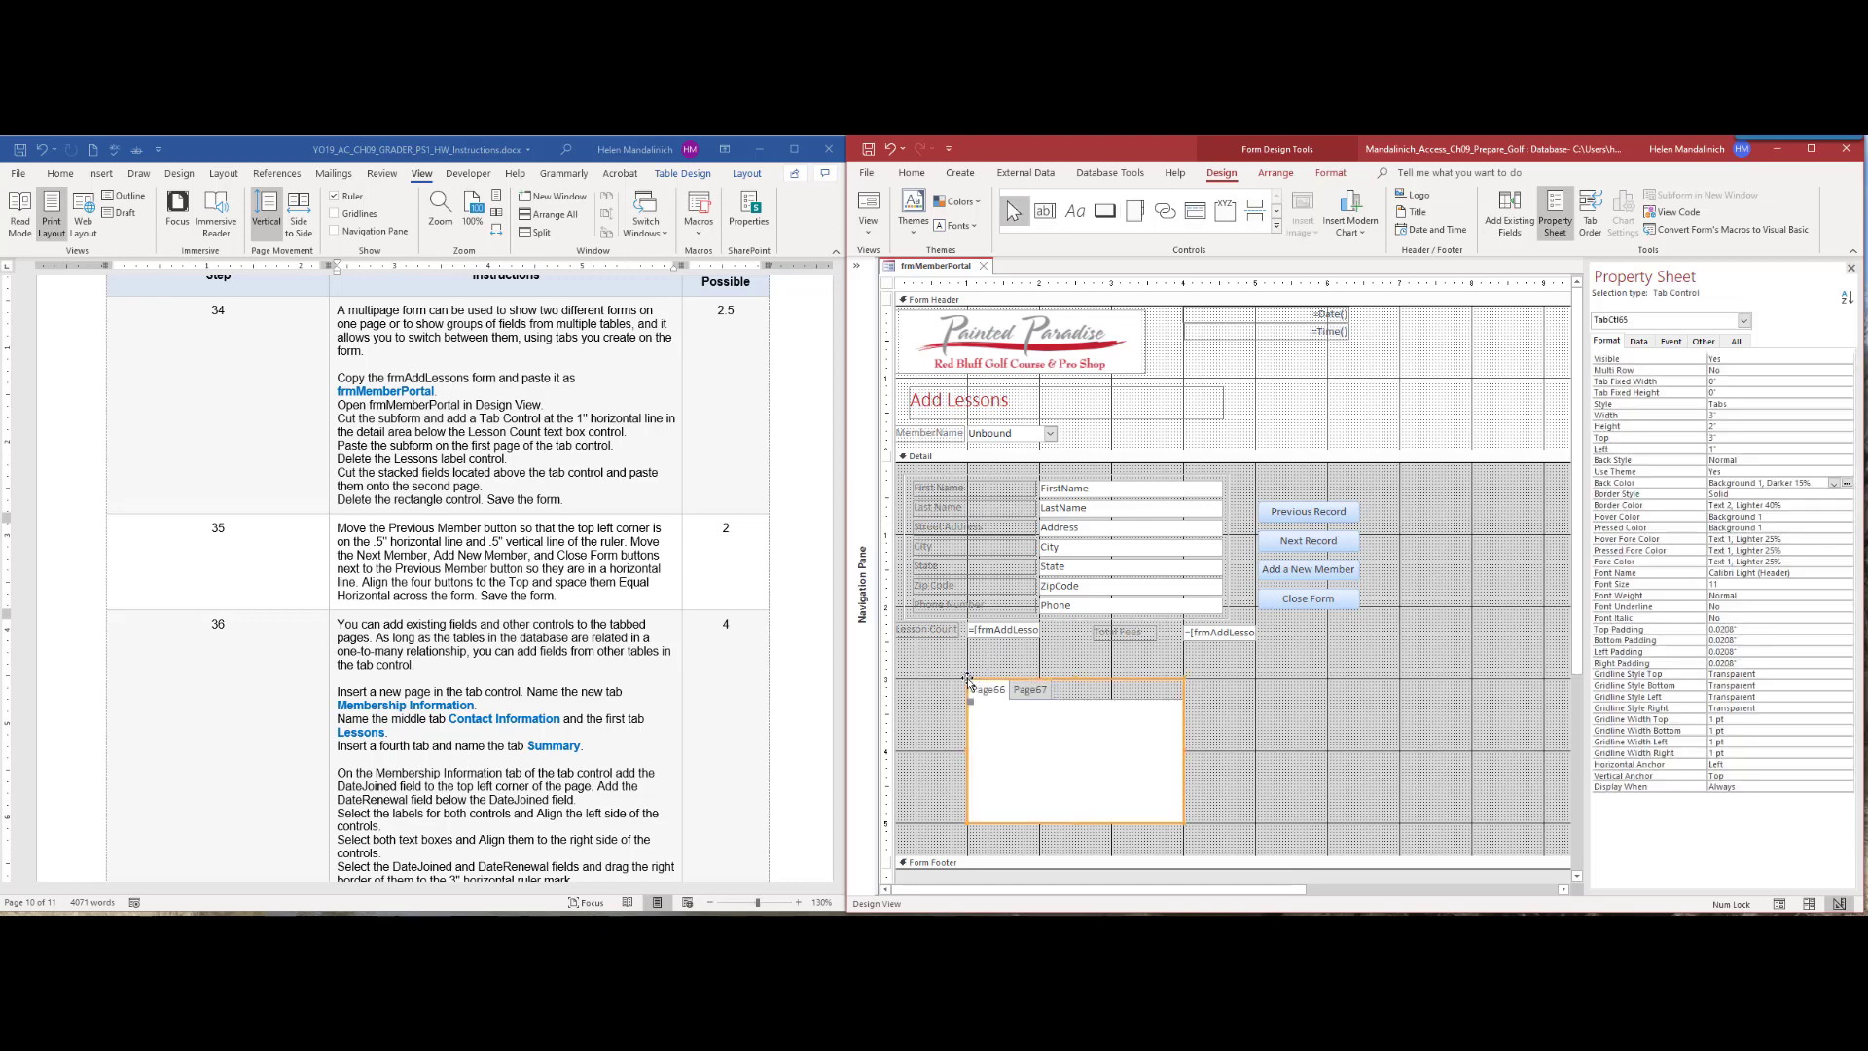
Step: Paste the subform onto the first page of the tab control and delete its Lessons label
right_click(1017, 736)
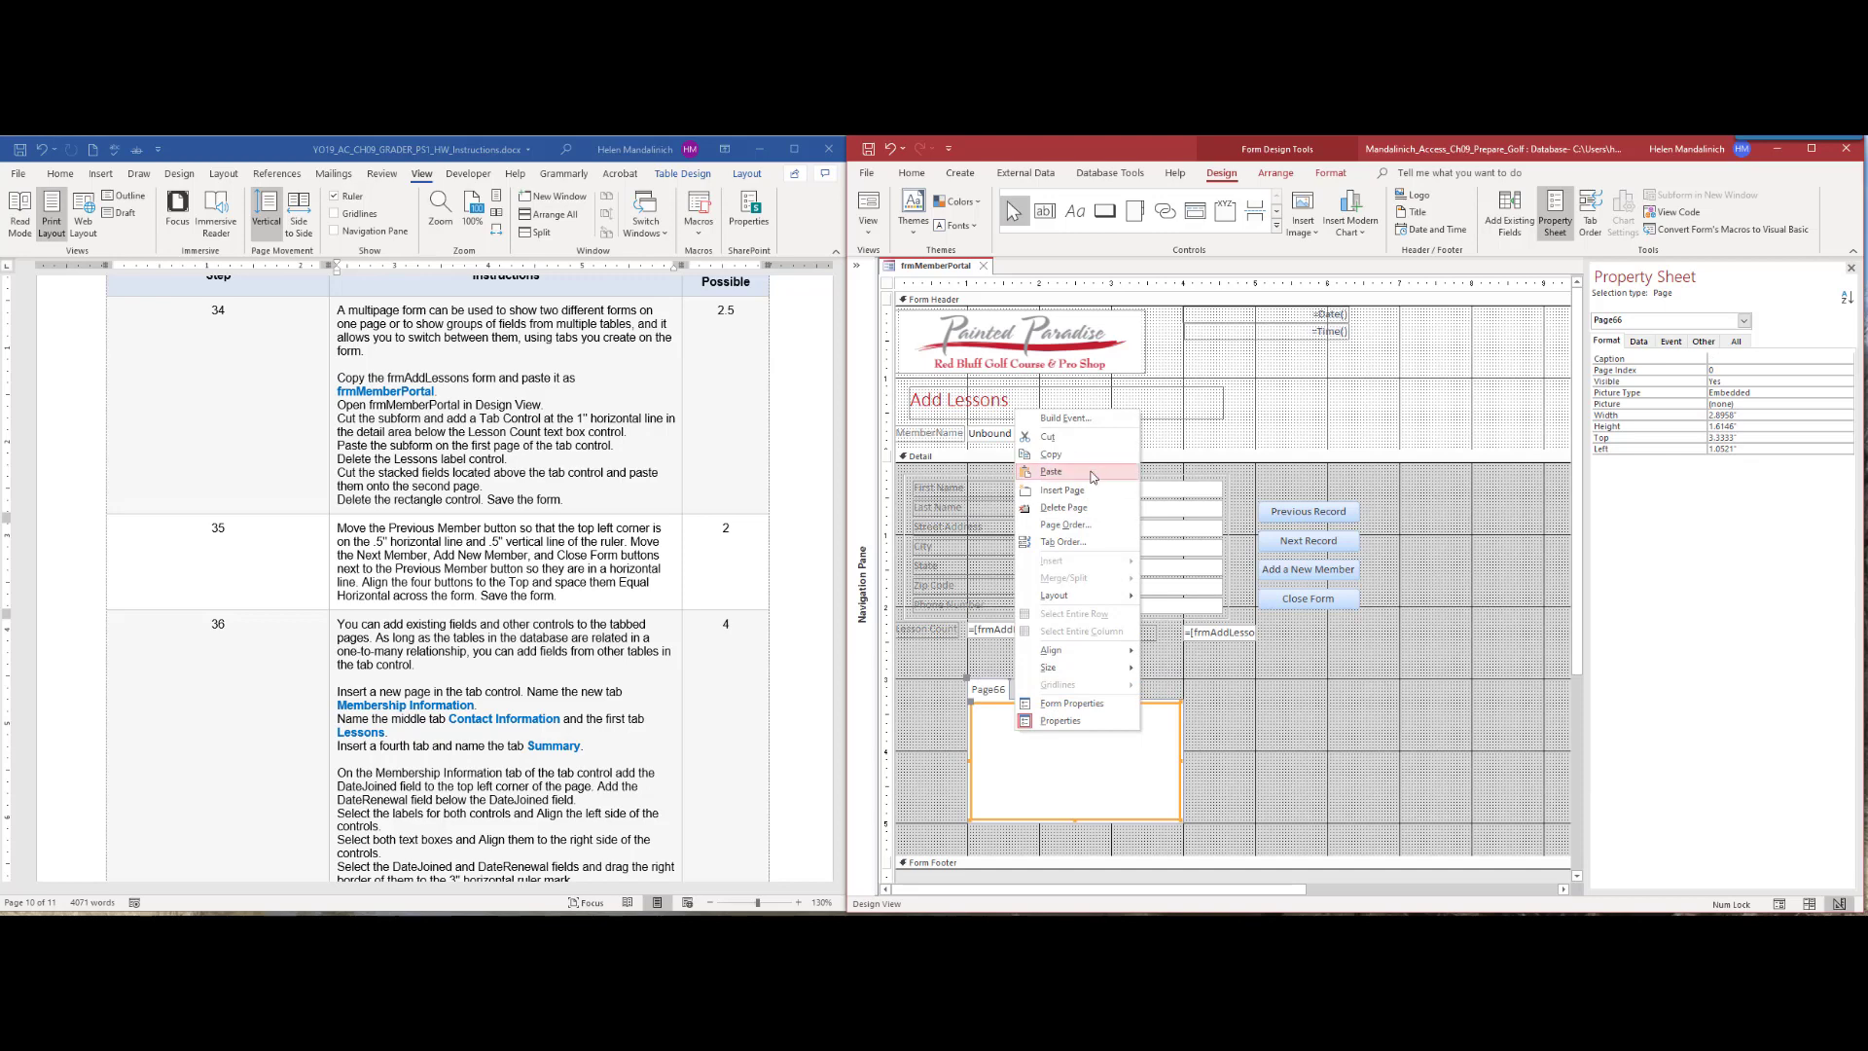
click(1051, 472)
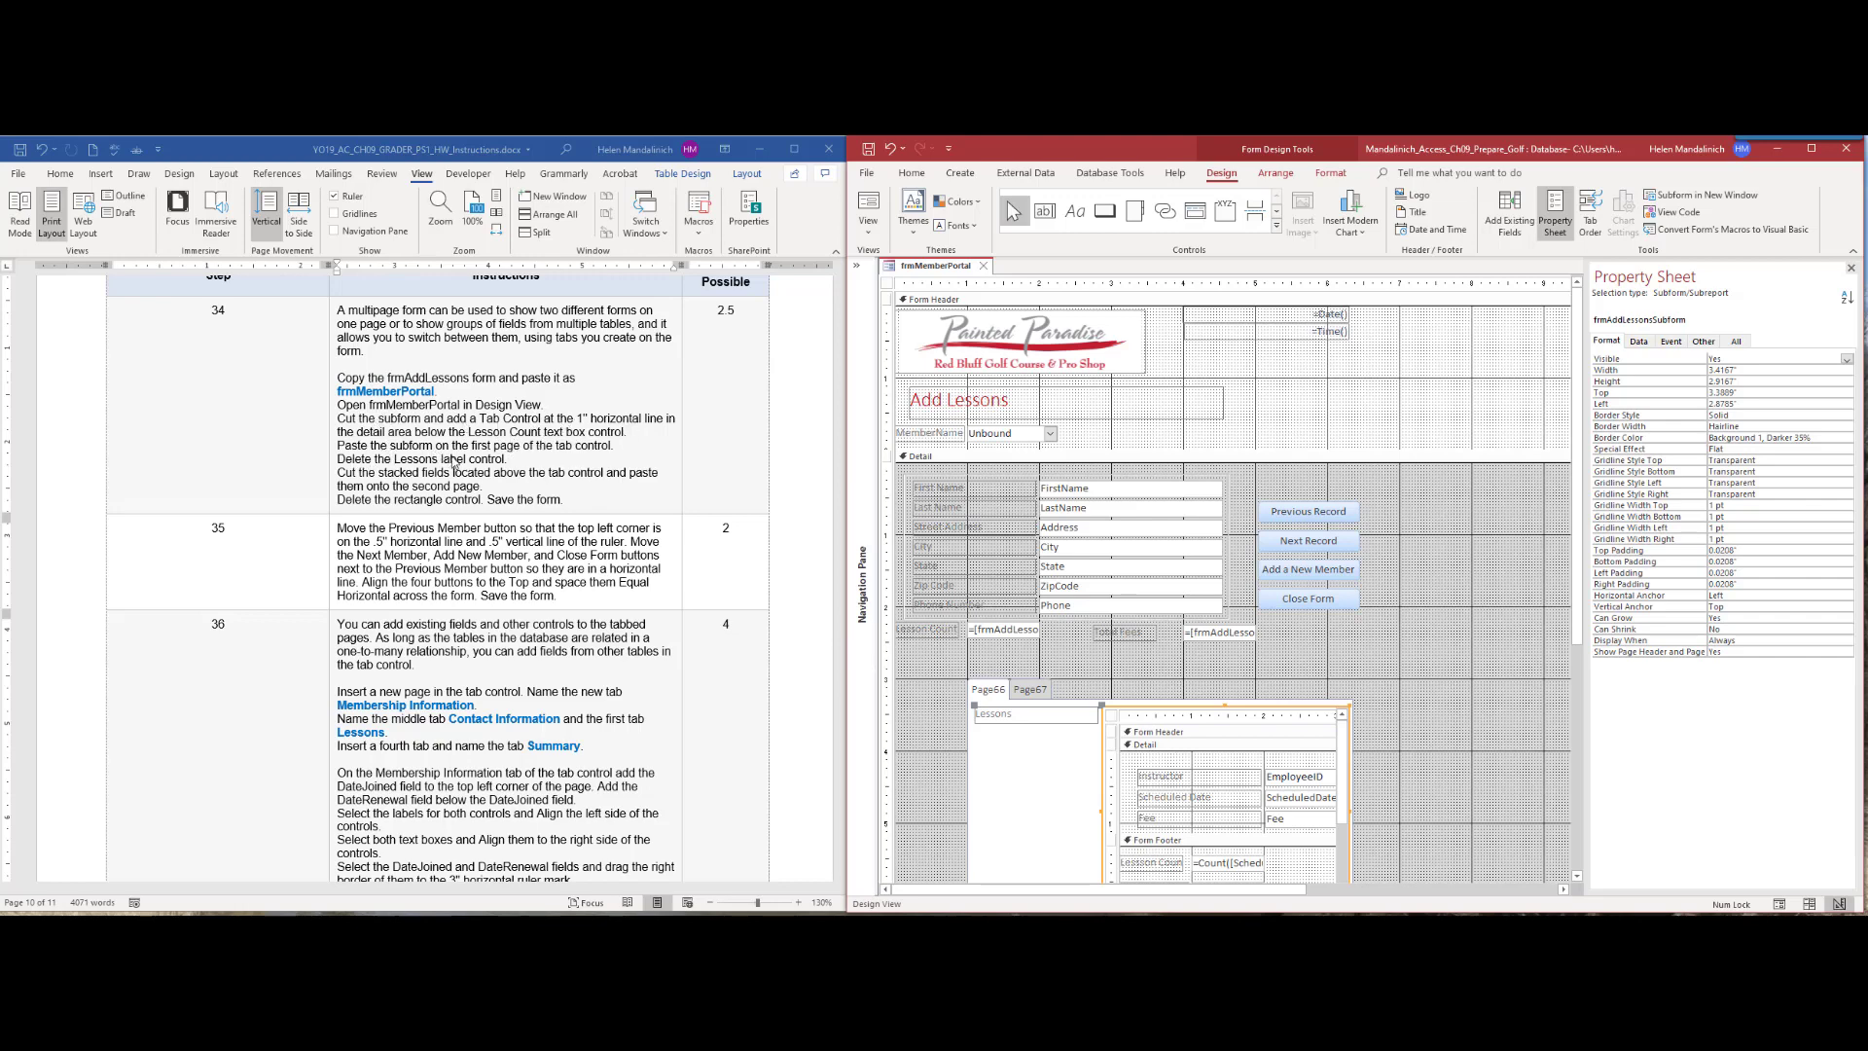
click(1001, 717)
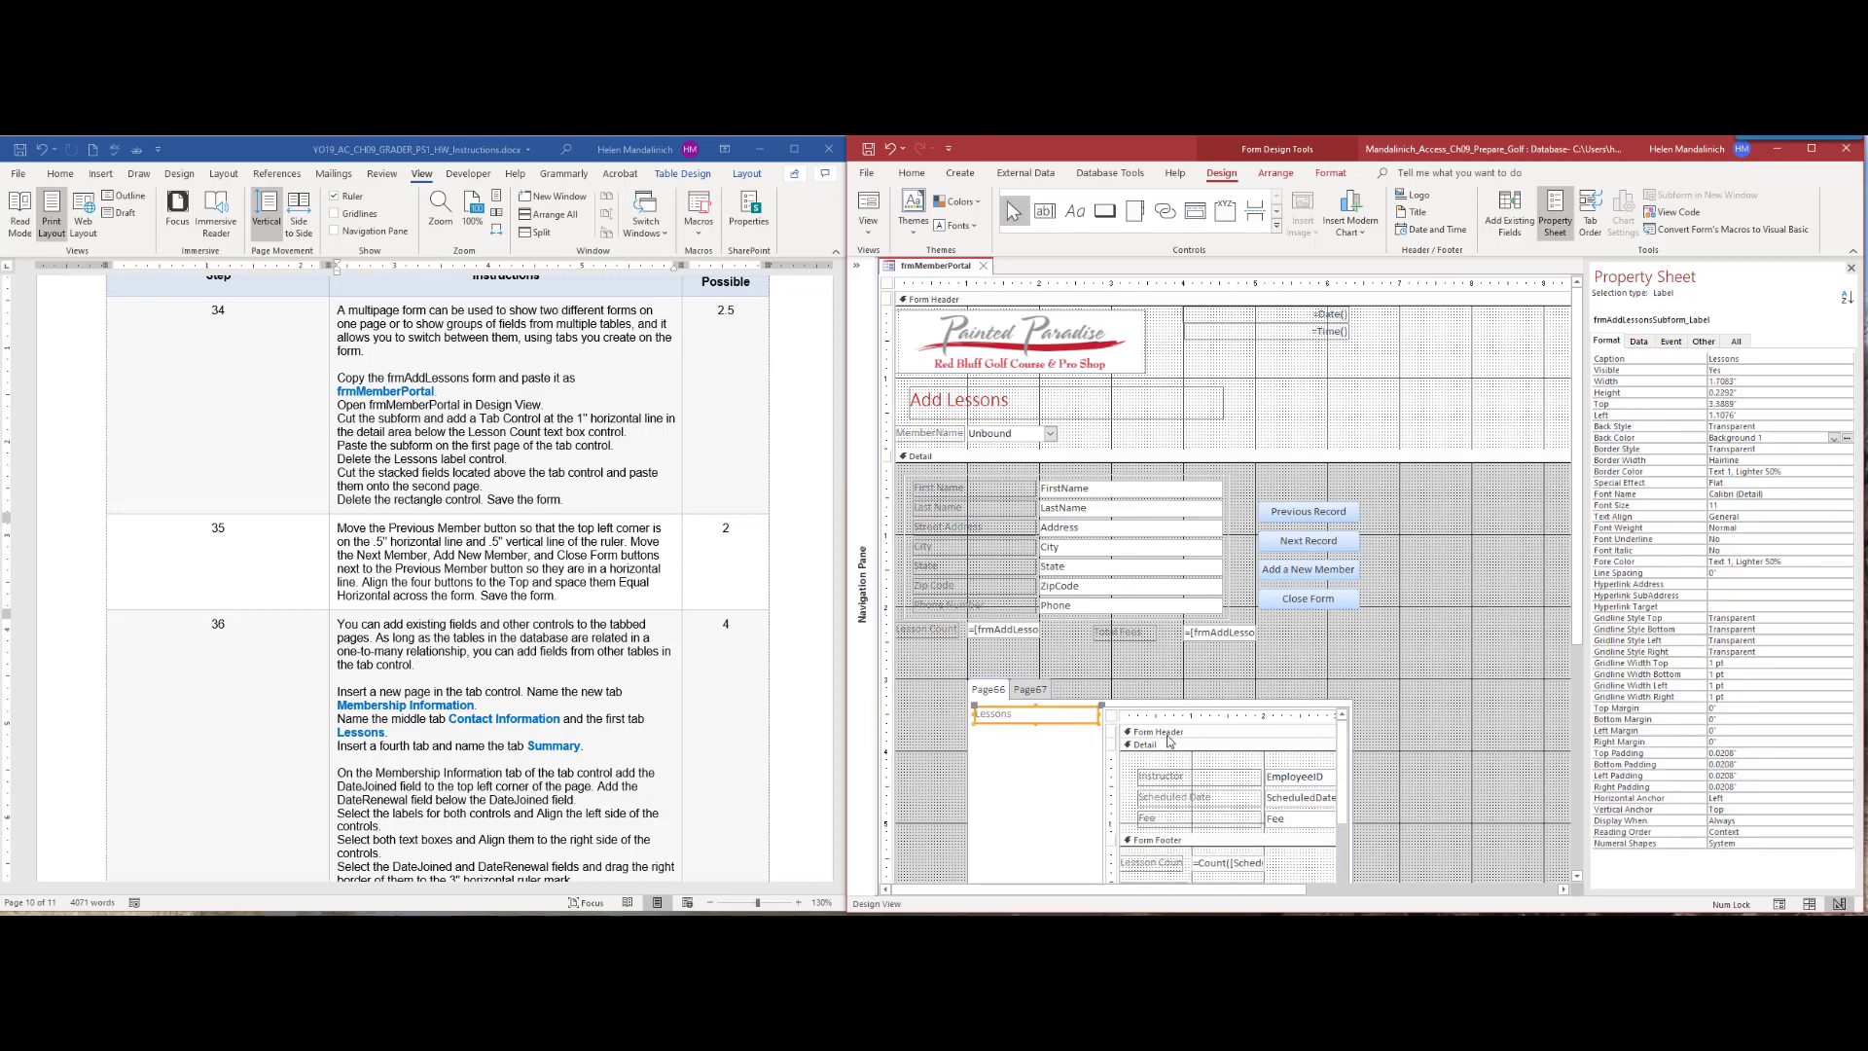
key(Delete)
Step: Move the subform to the upper-left corner of the tab page and widen it to about 4.6"
click(1114, 717)
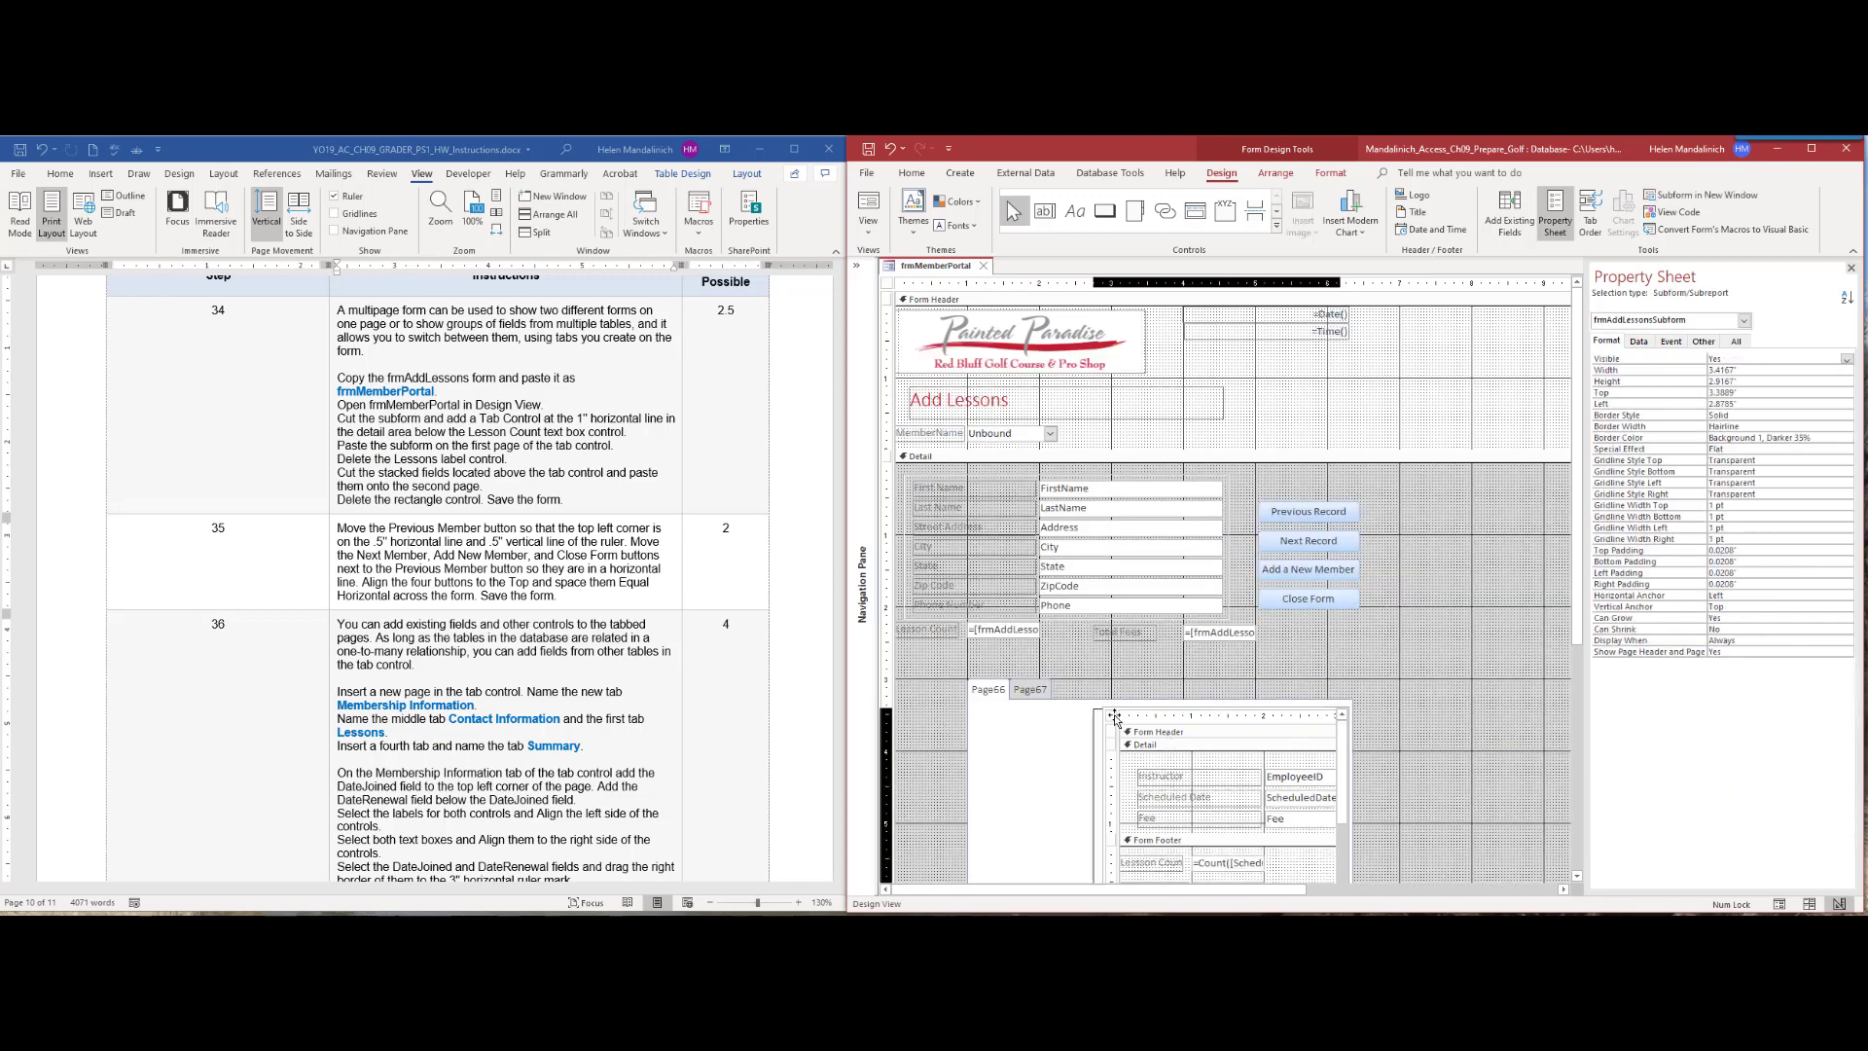
drag(1114, 718, 983, 708)
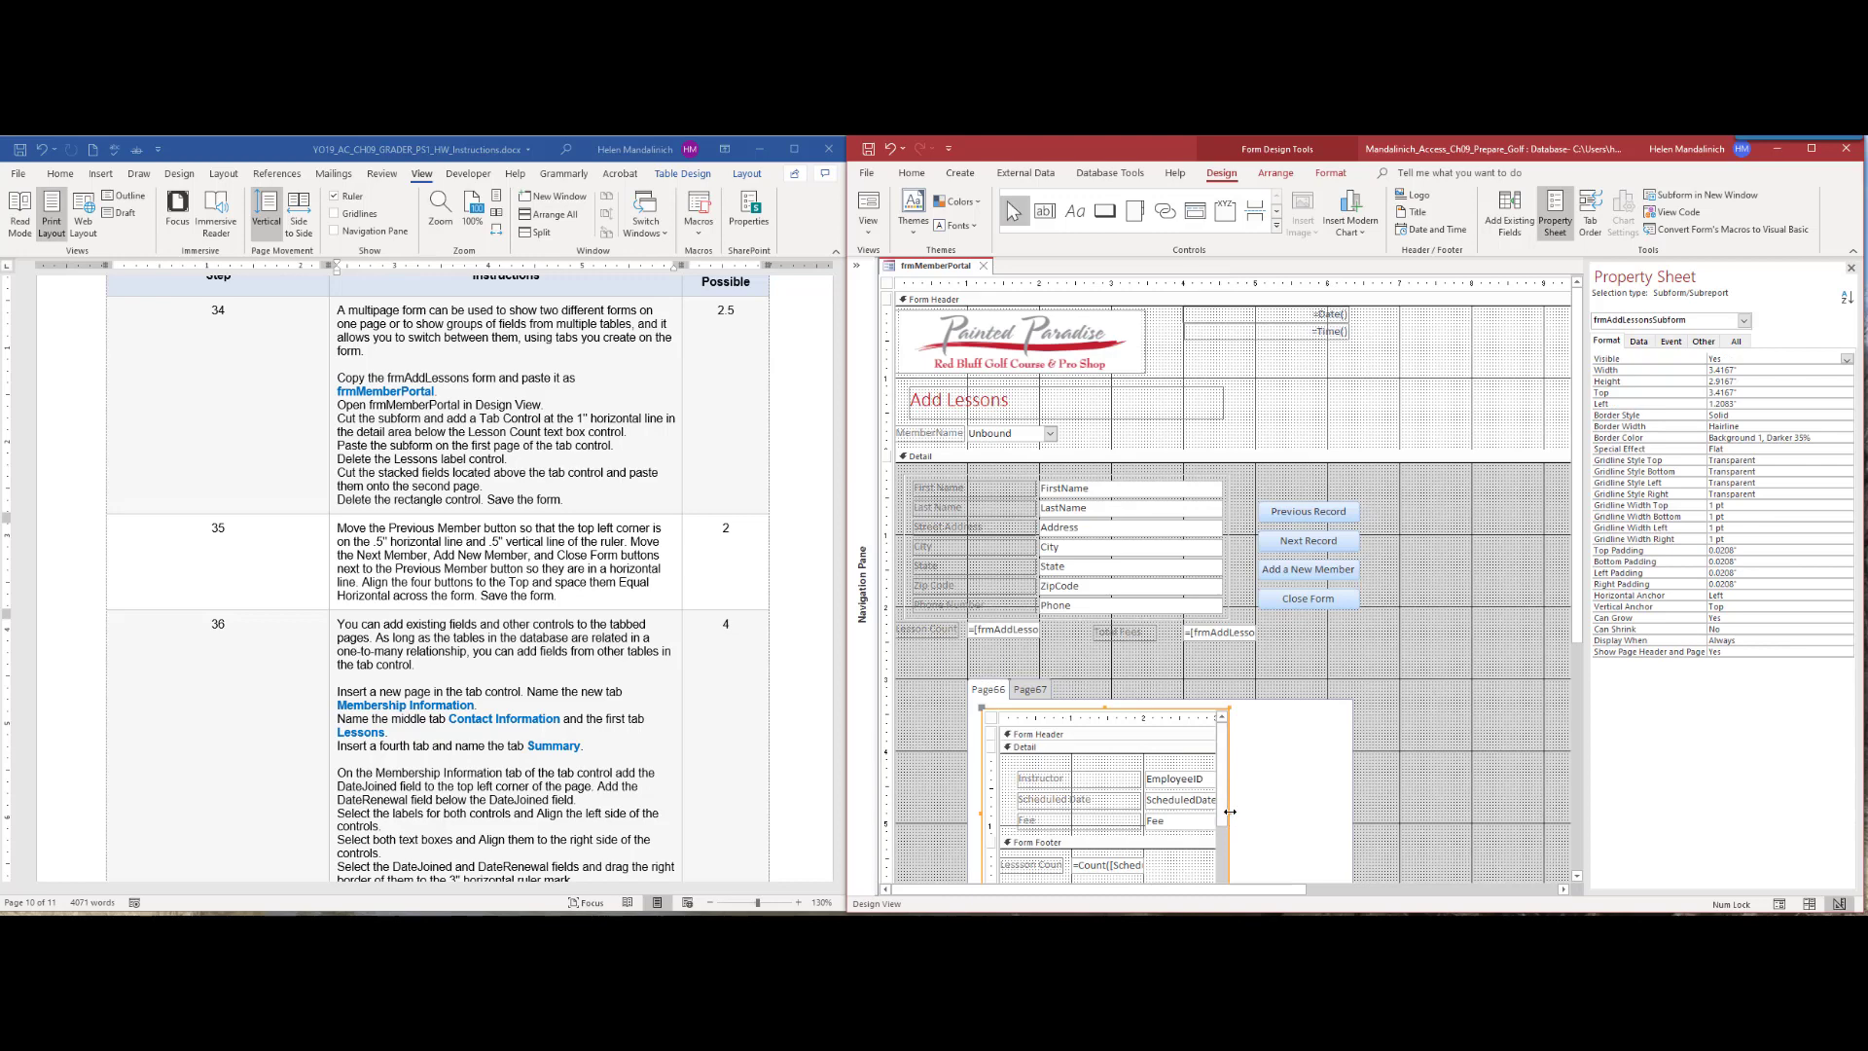
drag(1230, 811, 1317, 811)
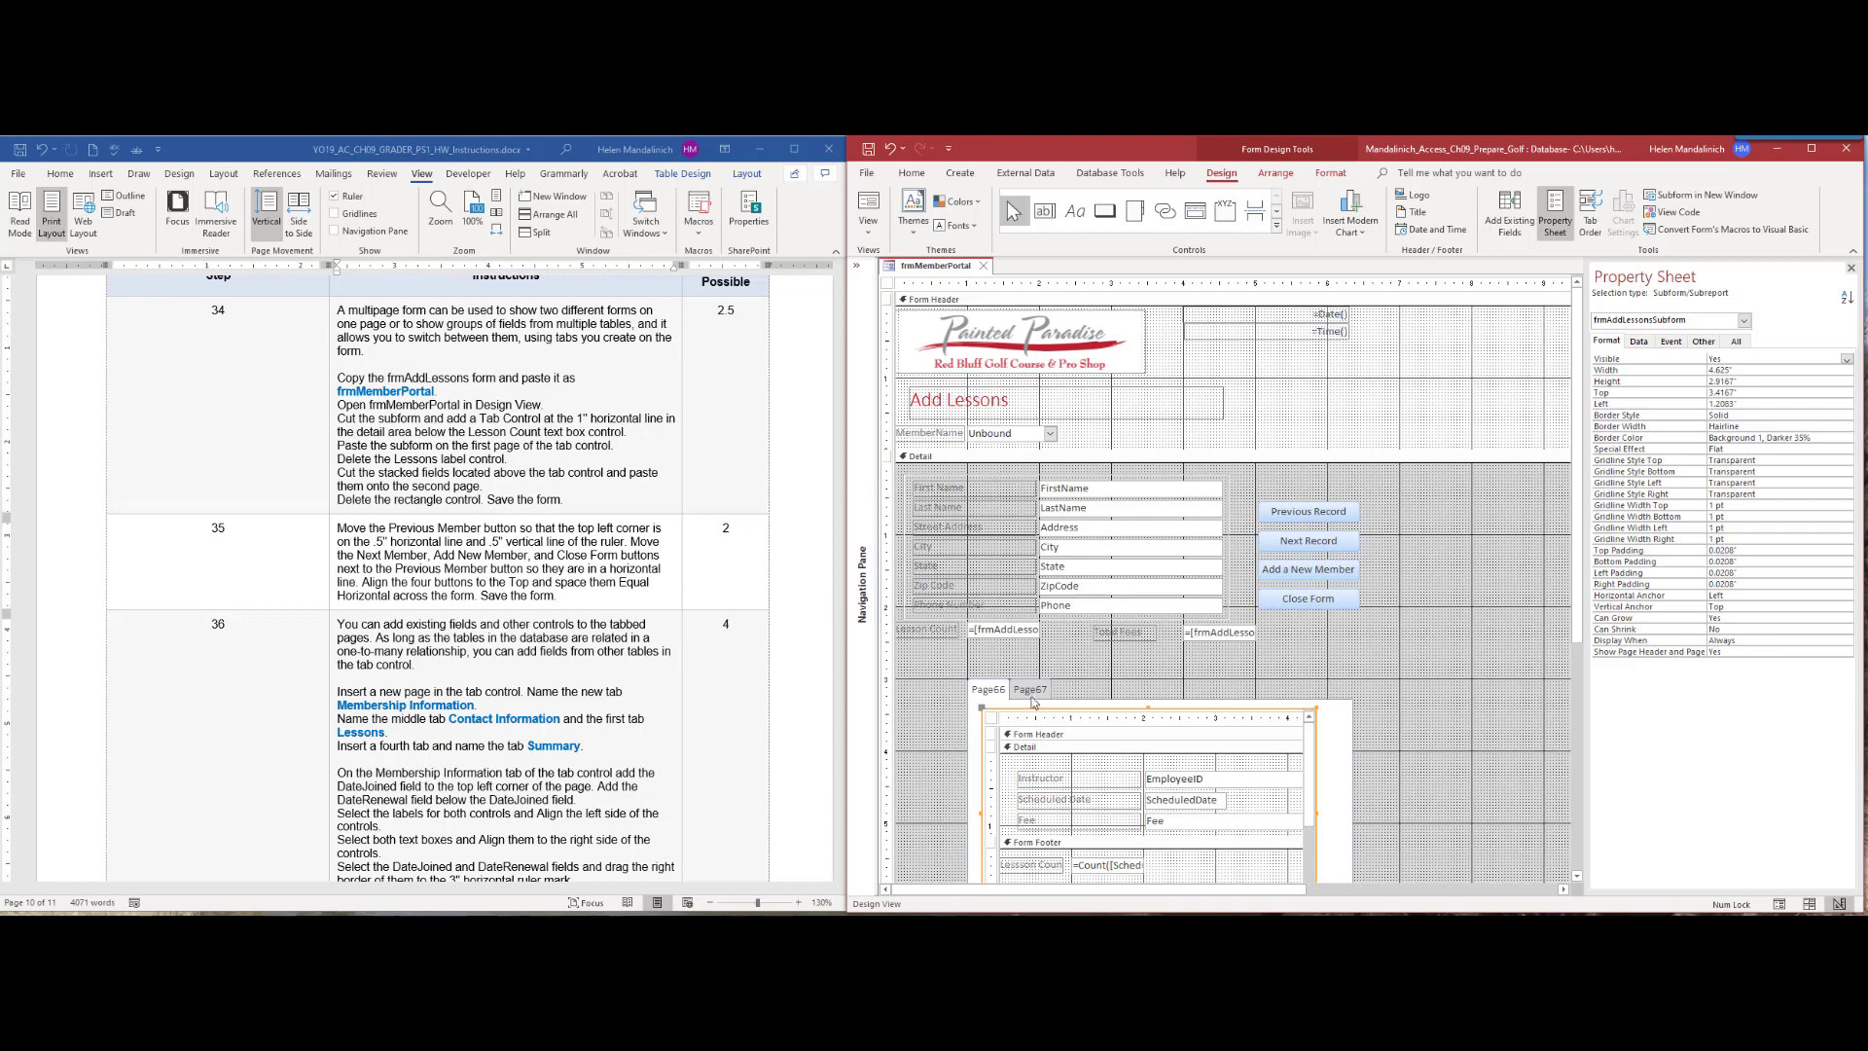
Step: Cut the stacked member fields, First Name through Phone Number, from above the tab control and paste them onto its second page
click(1045, 695)
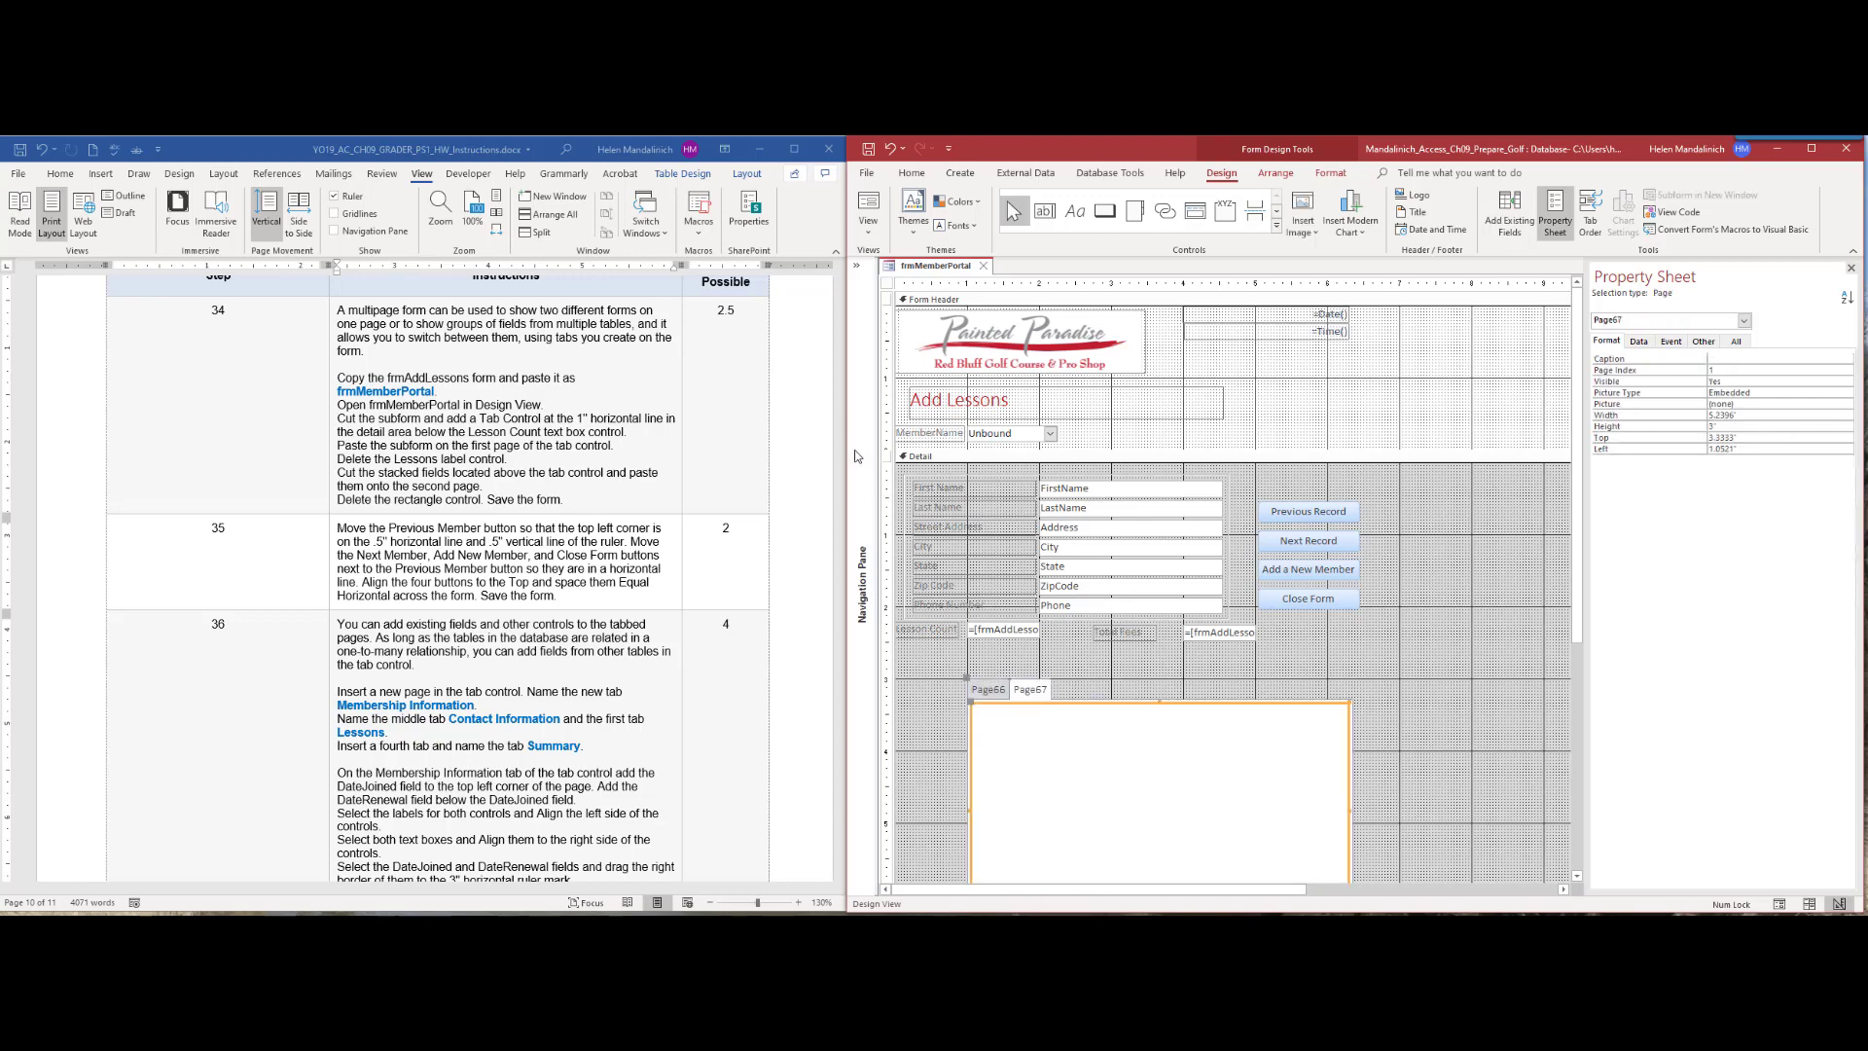
click(911, 479)
click(903, 476)
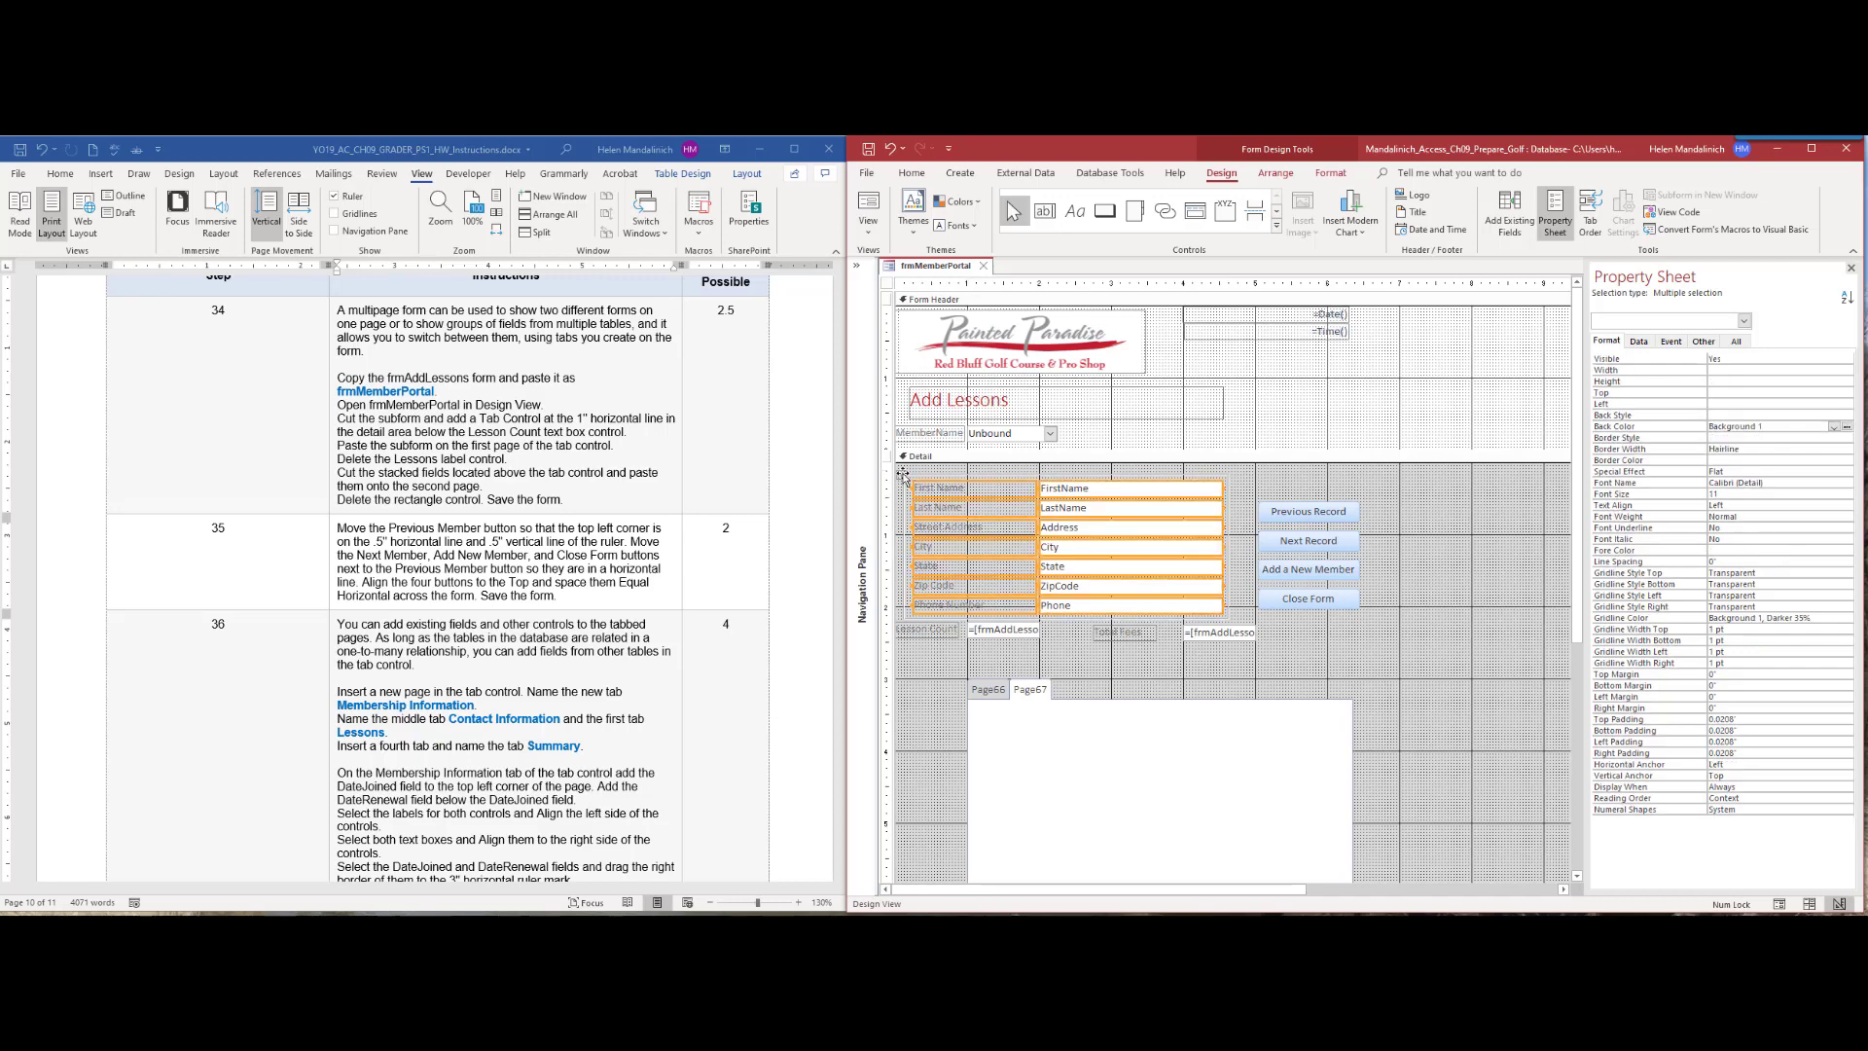
right_click(1113, 554)
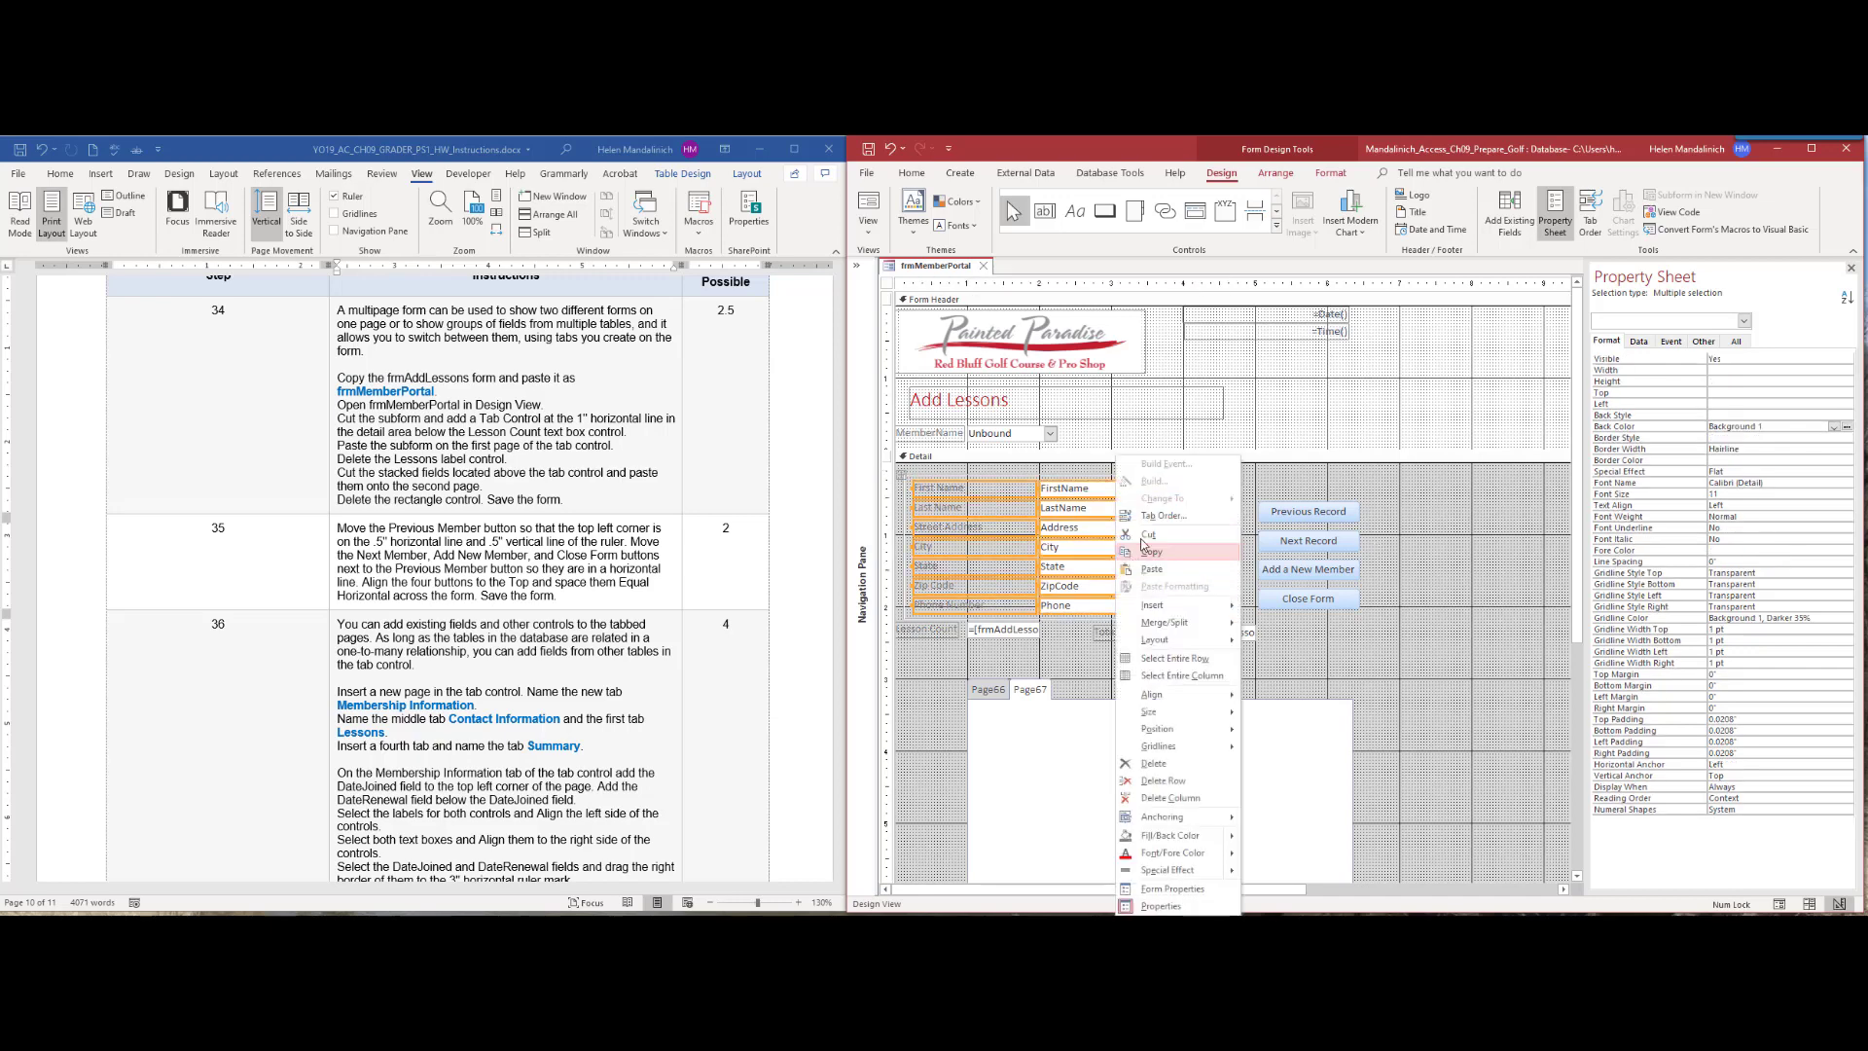
click(1148, 535)
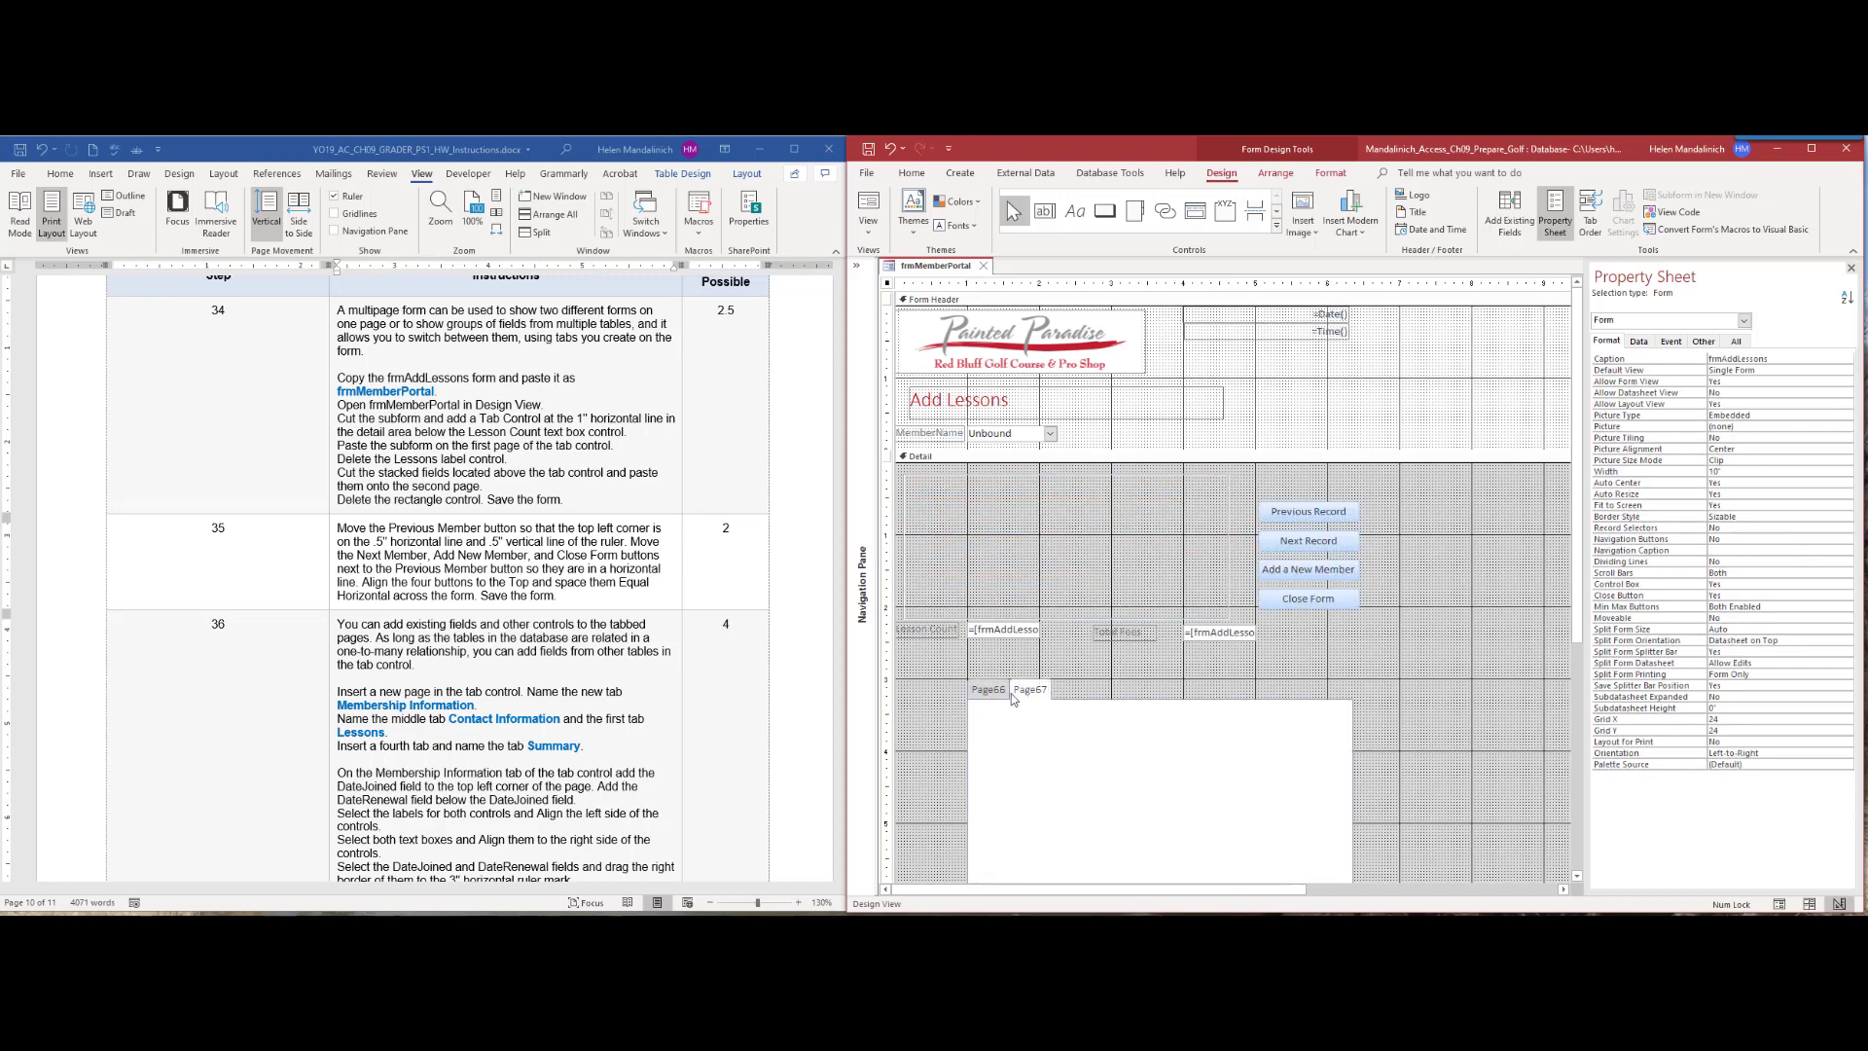
right_click(994, 728)
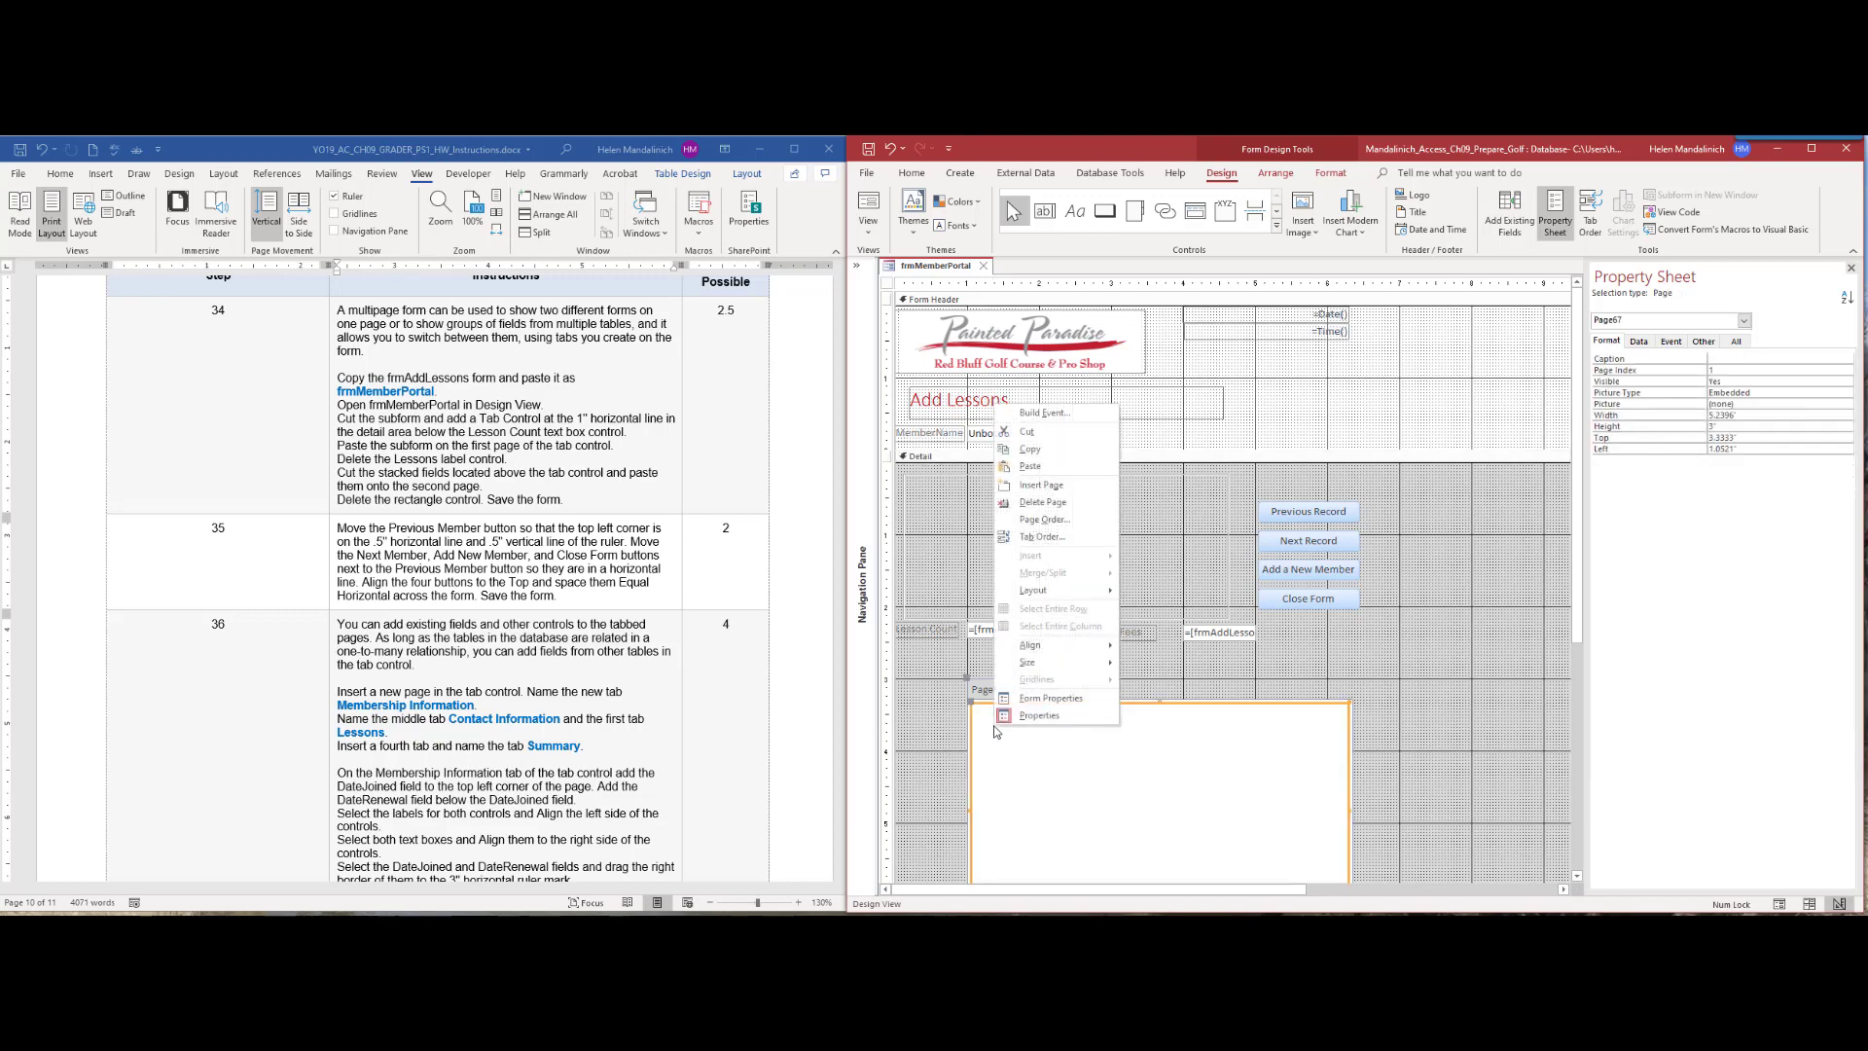
click(1029, 466)
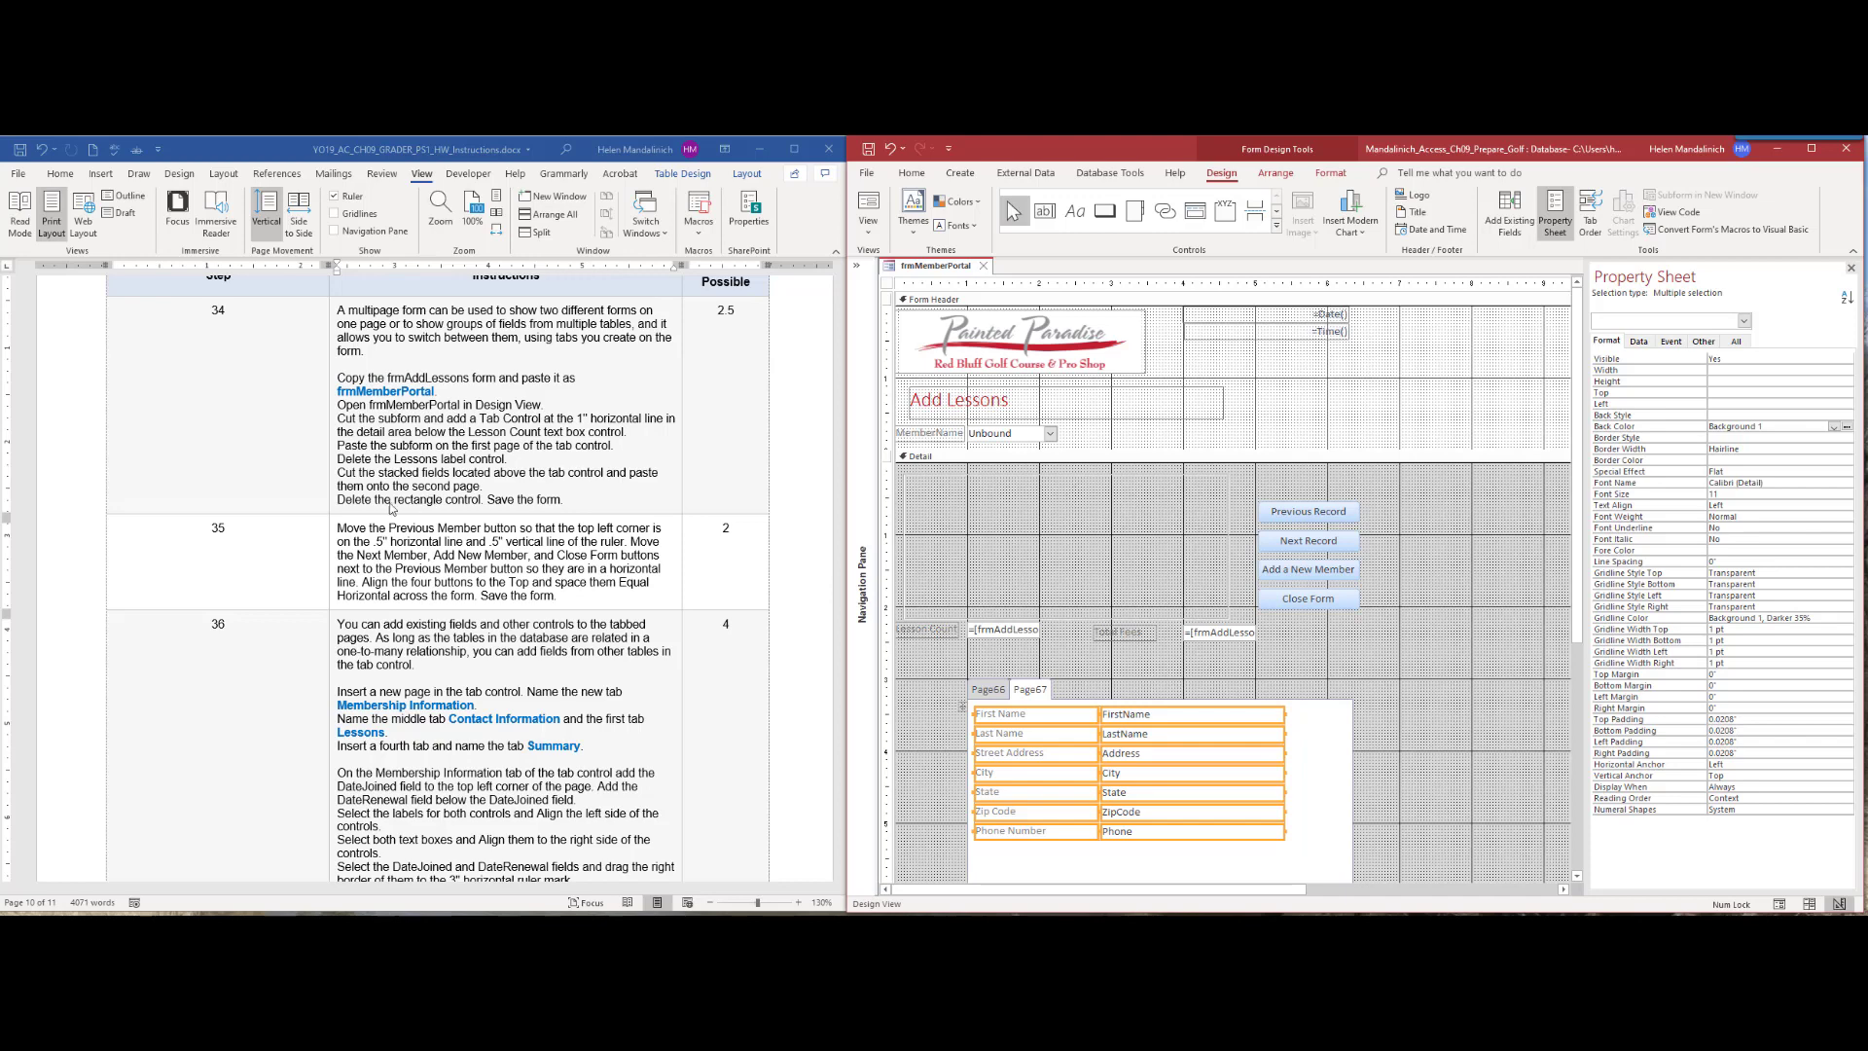
Step: Delete the rectangle control from the detail area and save the form
click(968, 476)
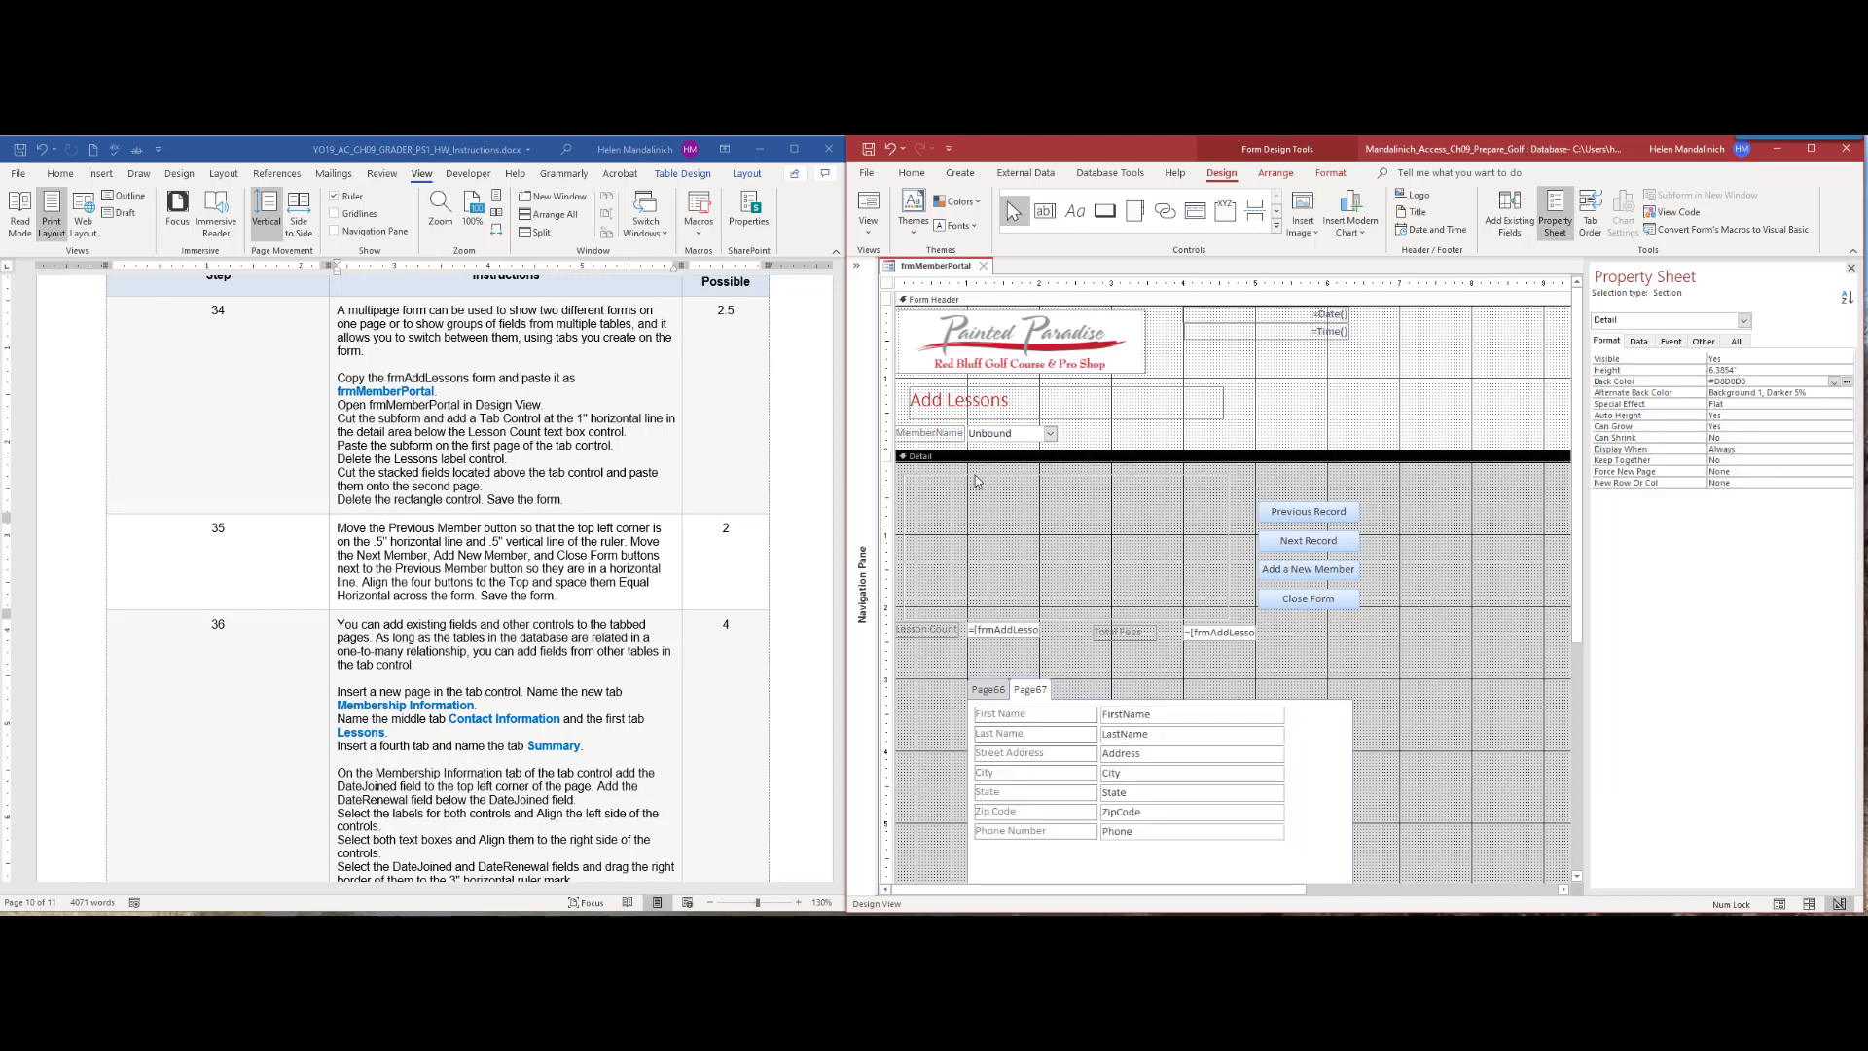
key(Delete)
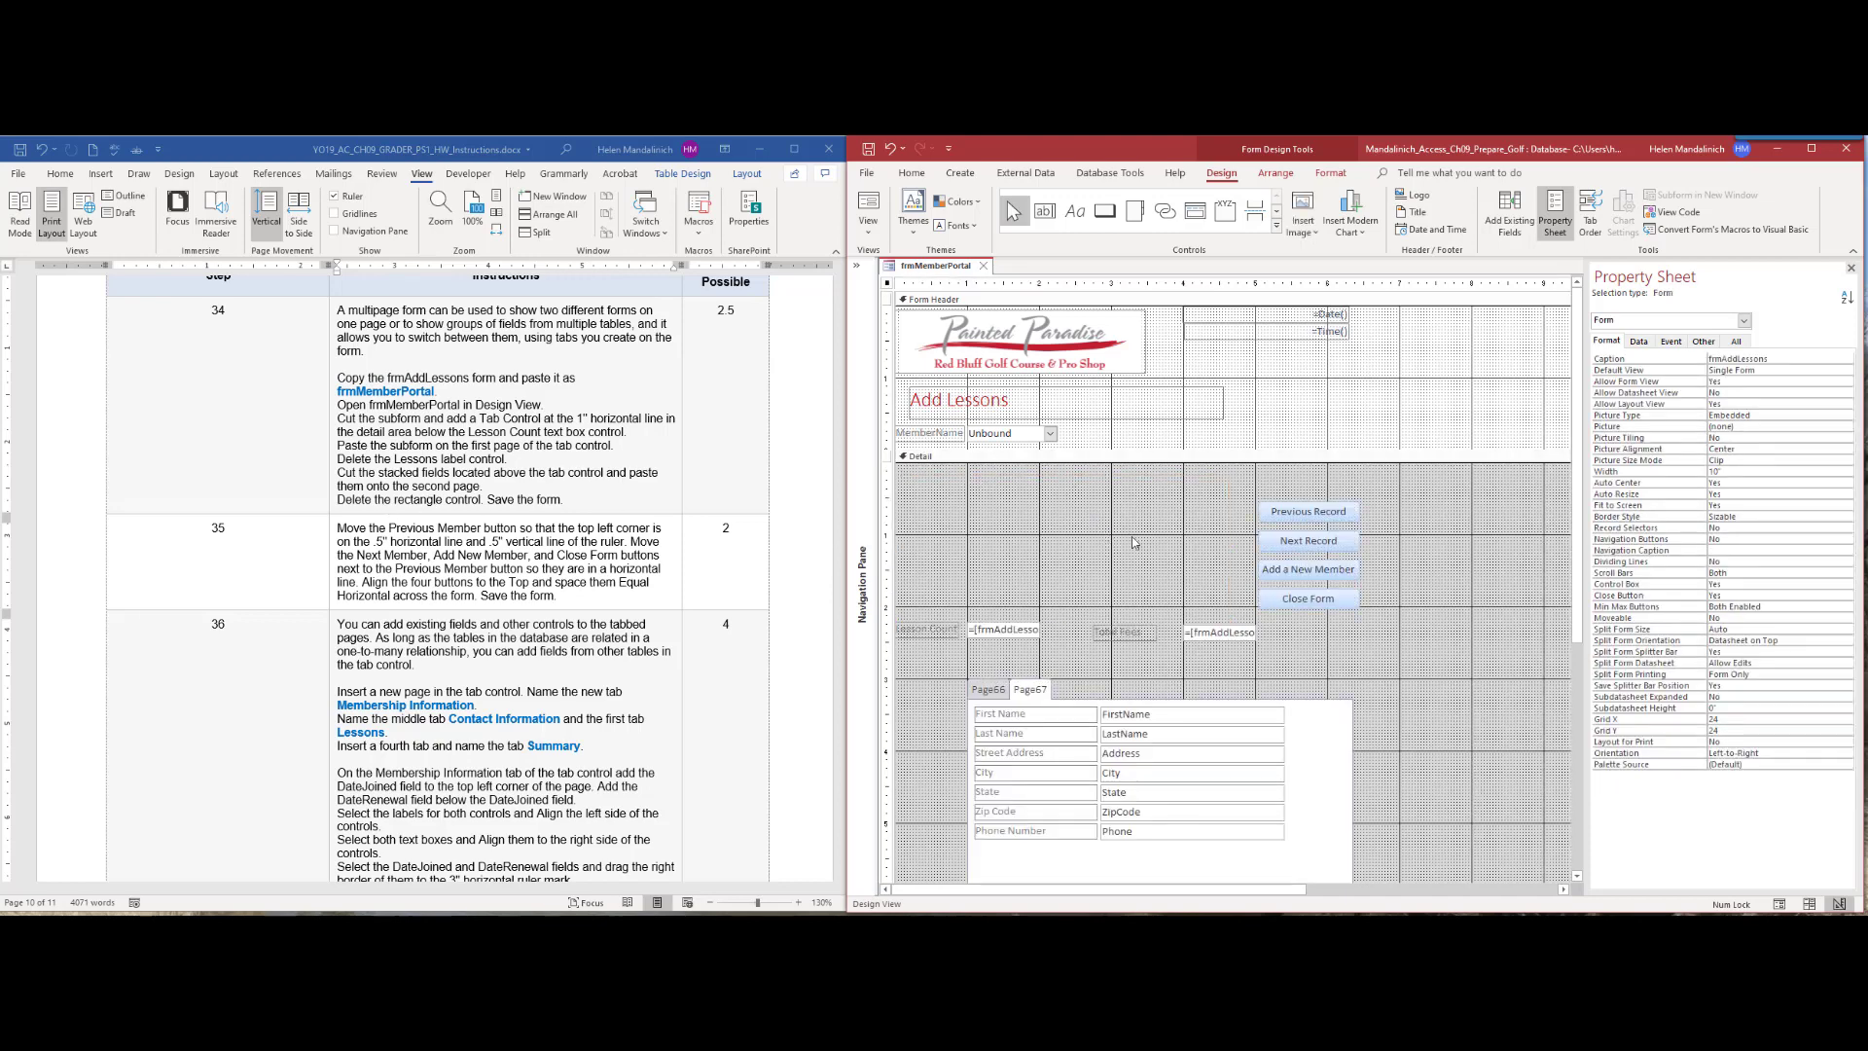
click(869, 151)
Step: Switch to the Word instructions and highlight step number 34 in yellow
click(224, 311)
double_click(221, 311)
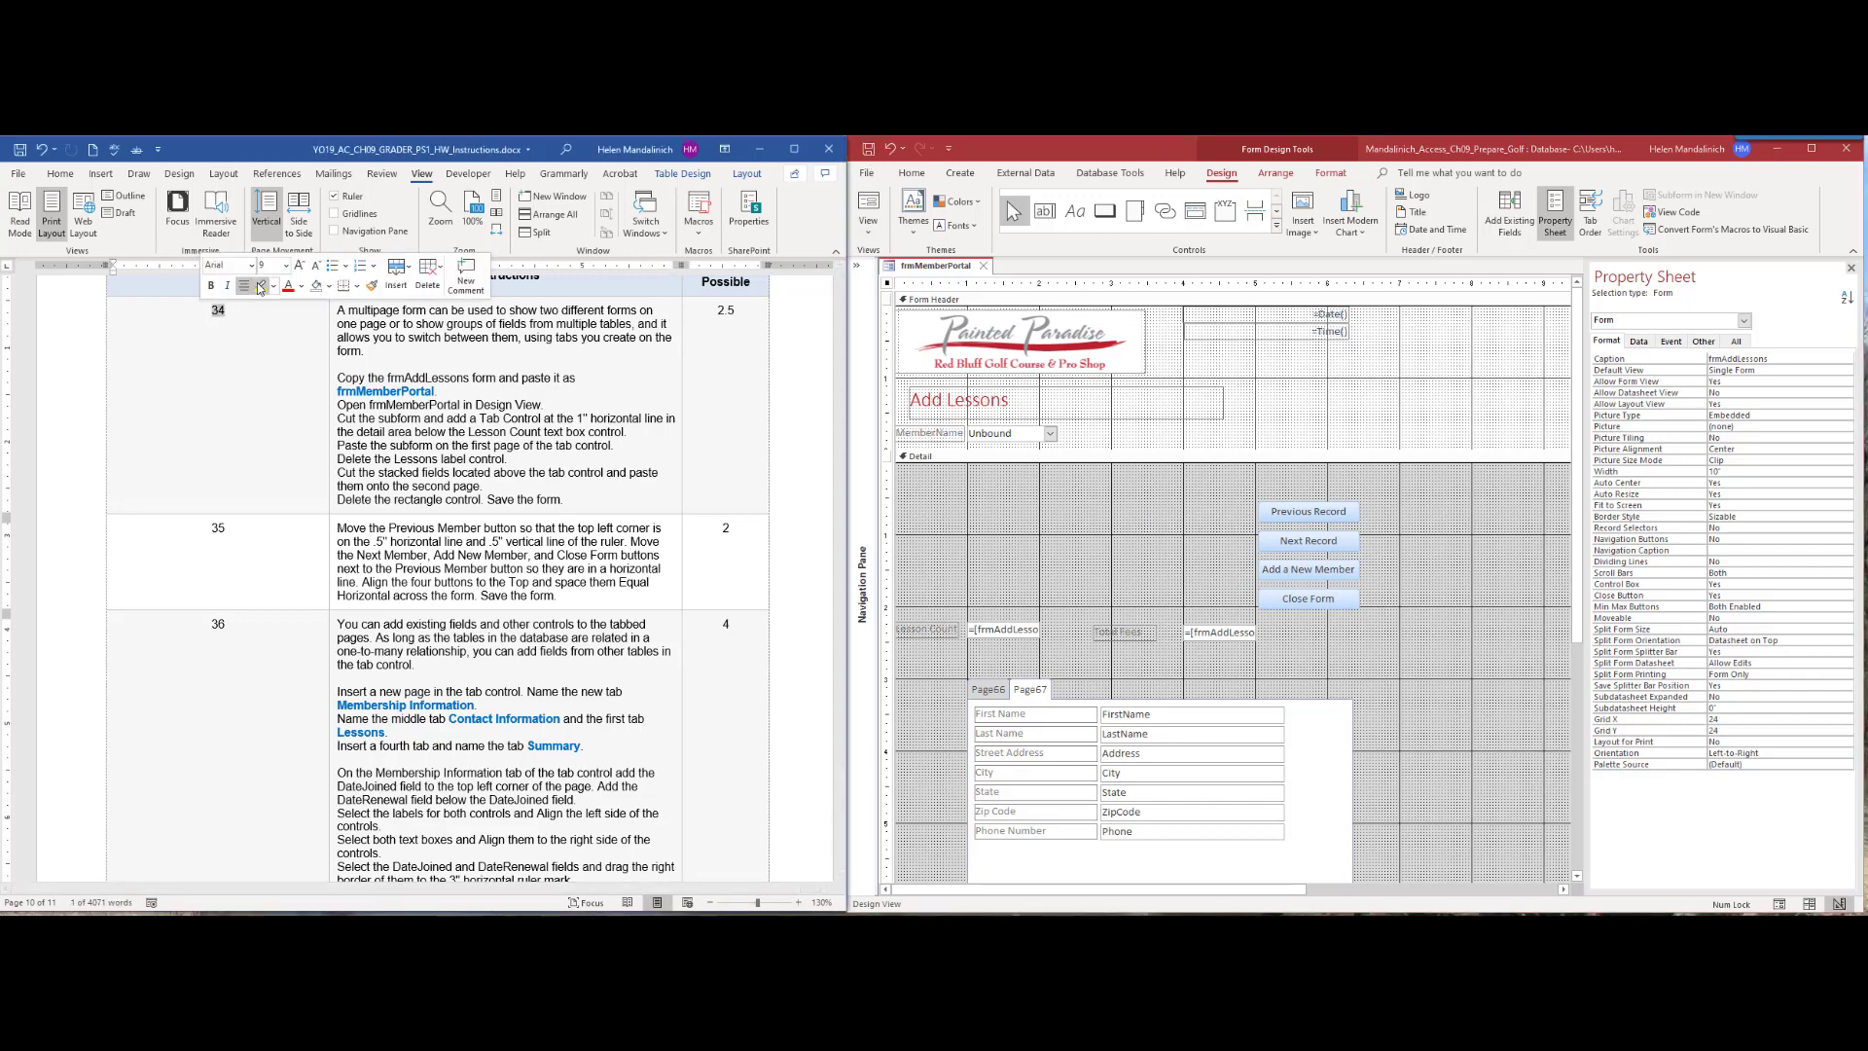
click(260, 288)
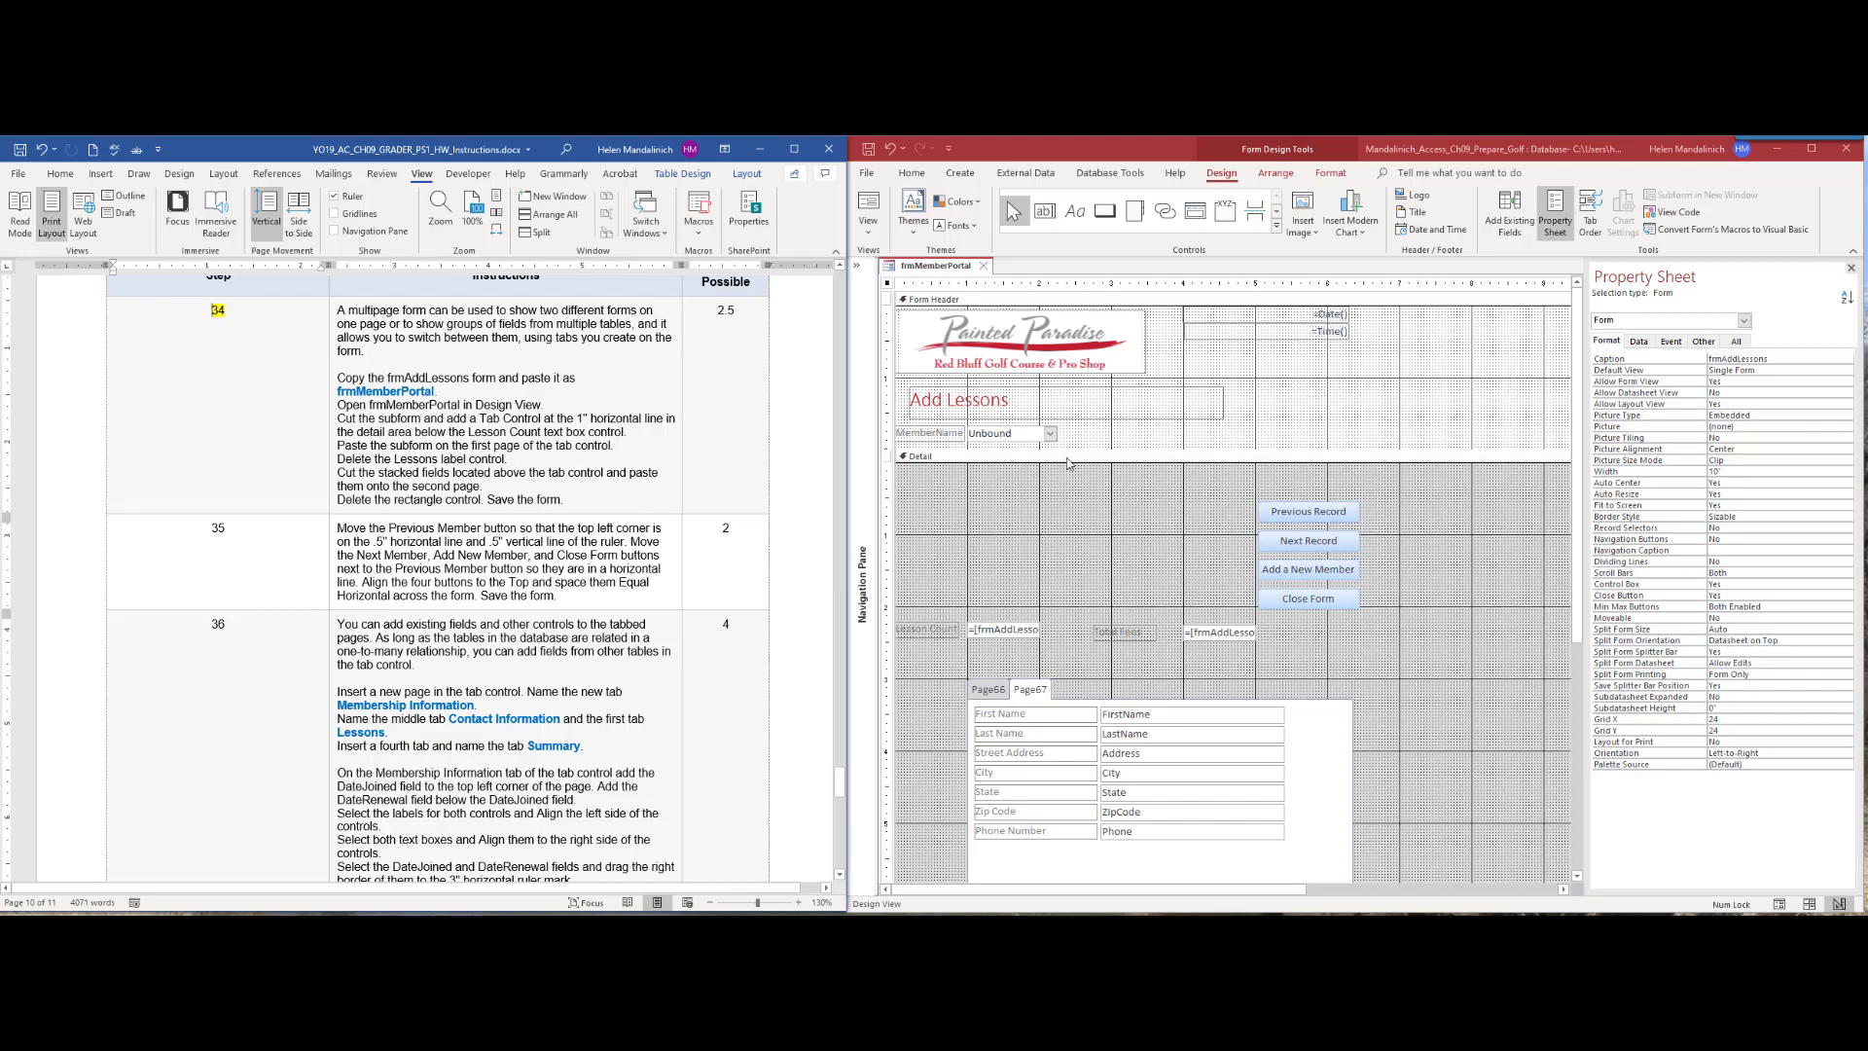
Step: Move the Previous Record button to 0.5" left and 0.5" top, and place the other three buttons beside it in a horizontal row
drag(1299, 513, 972, 486)
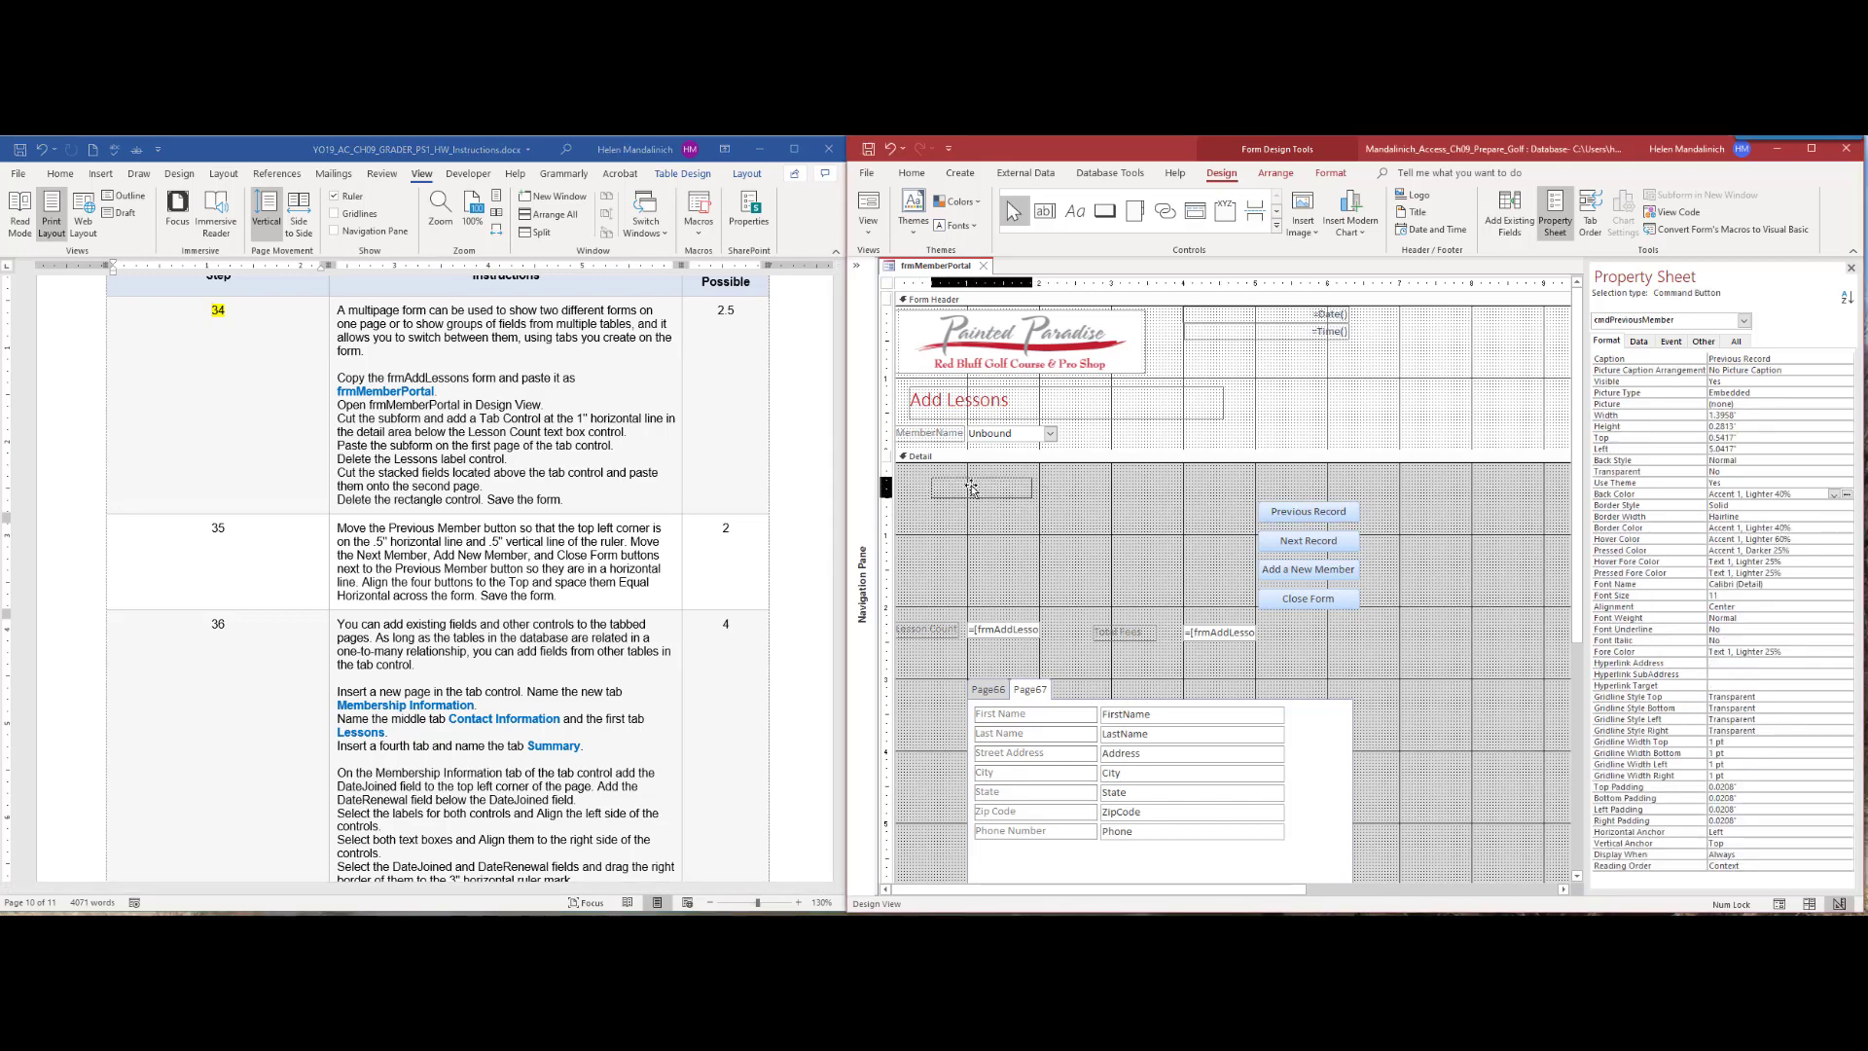
mouse_move(971, 486)
mouse_down()
mouse_move(980, 532)
mouse_move(971, 507)
mouse_up()
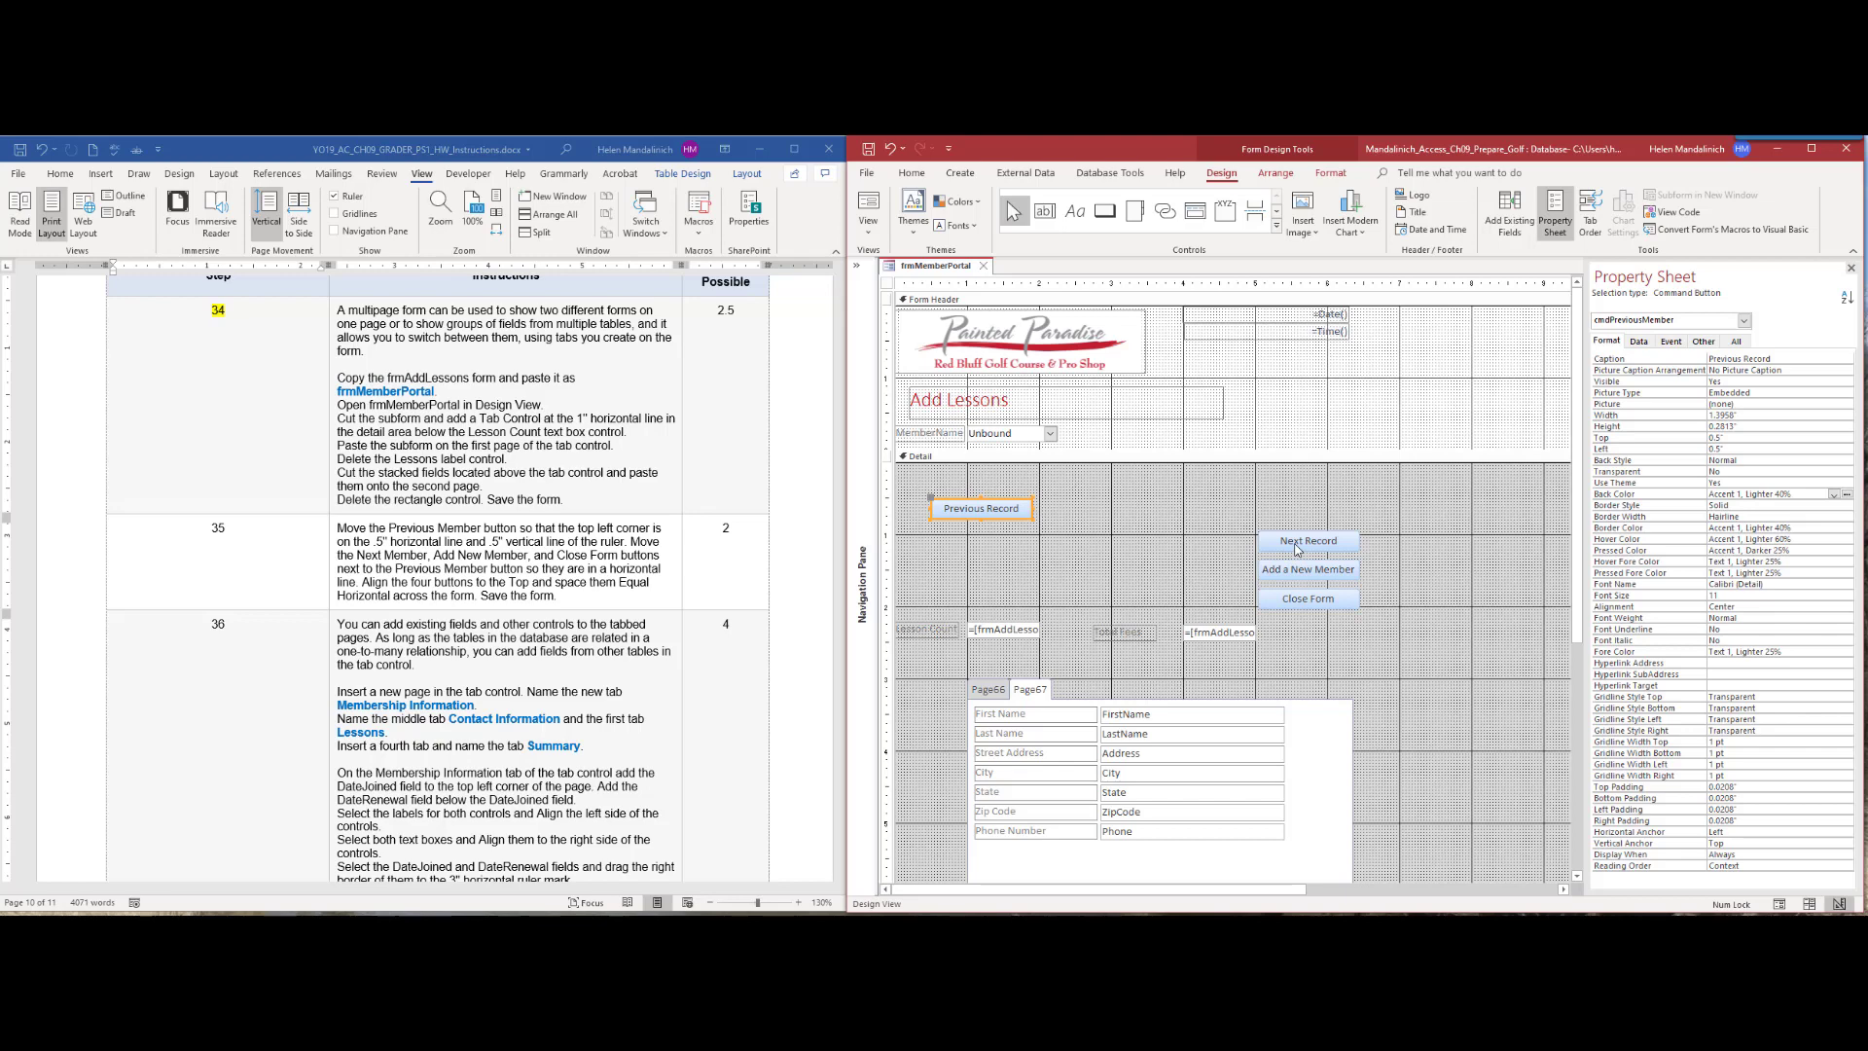
drag(1297, 549, 1081, 516)
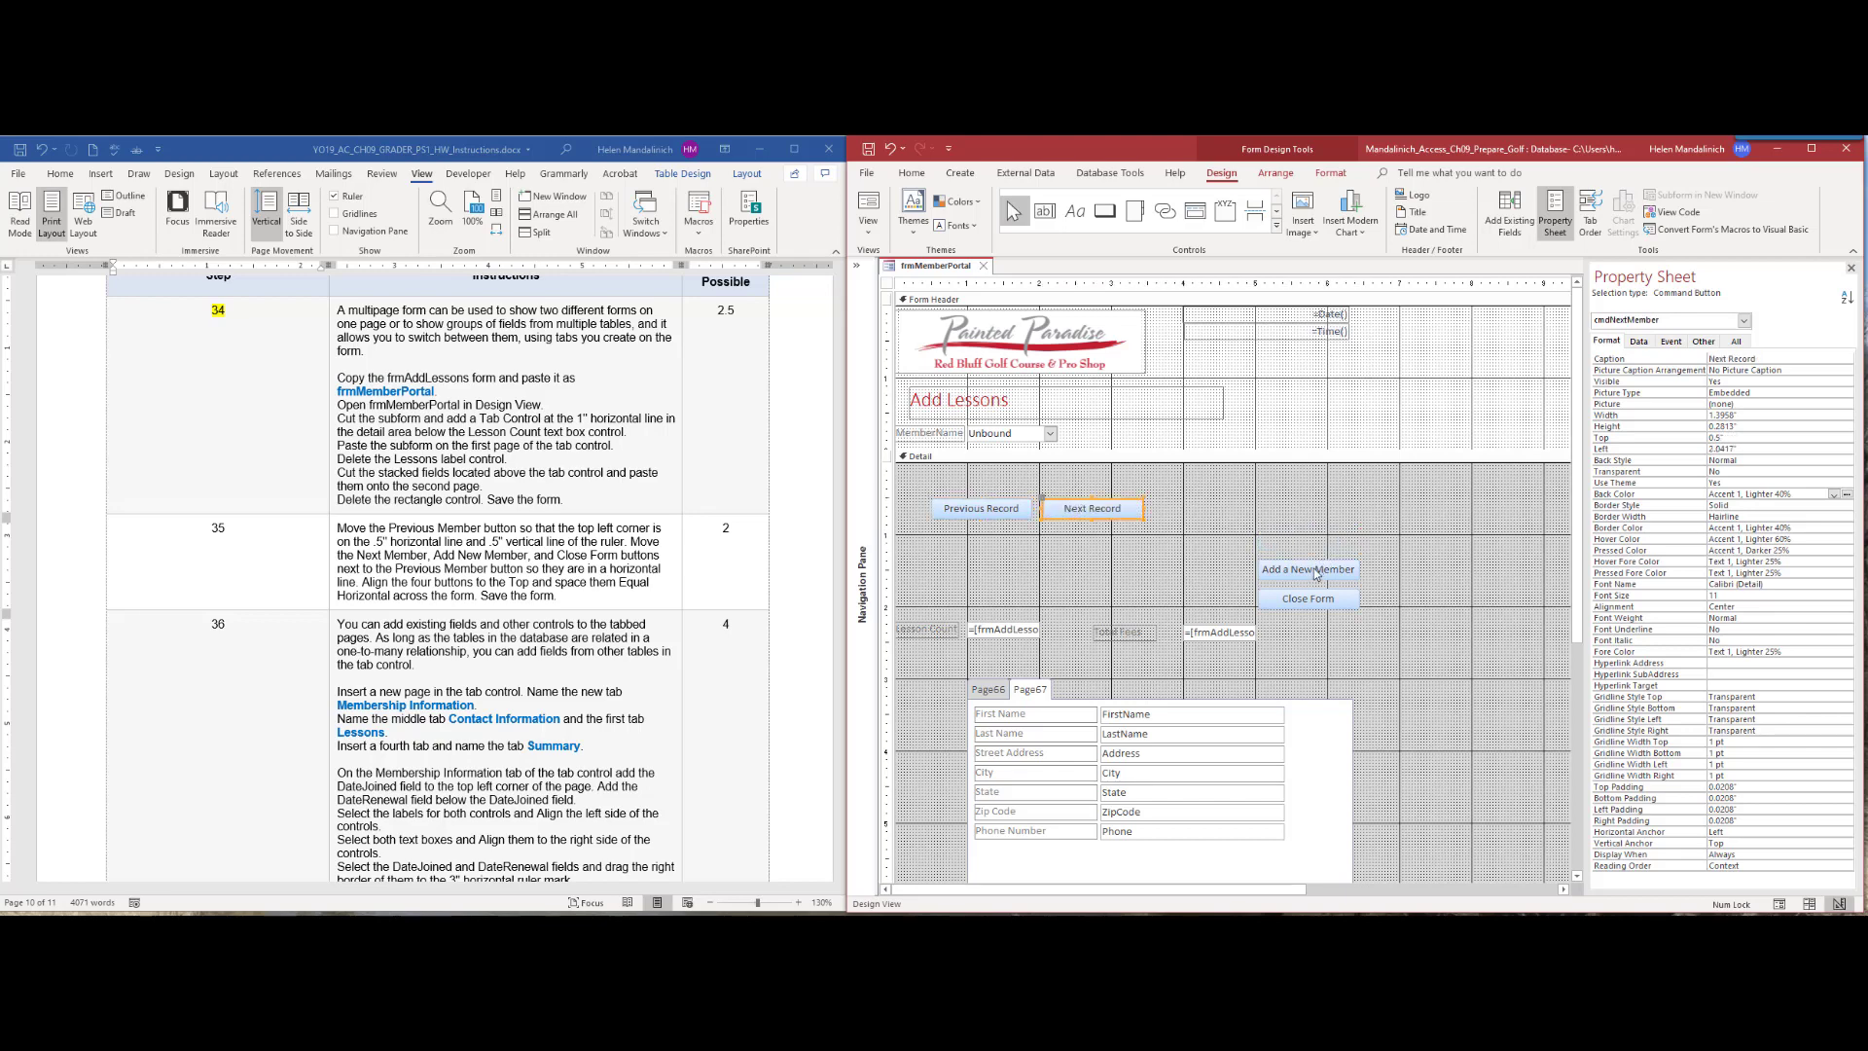
drag(1316, 574, 1329, 508)
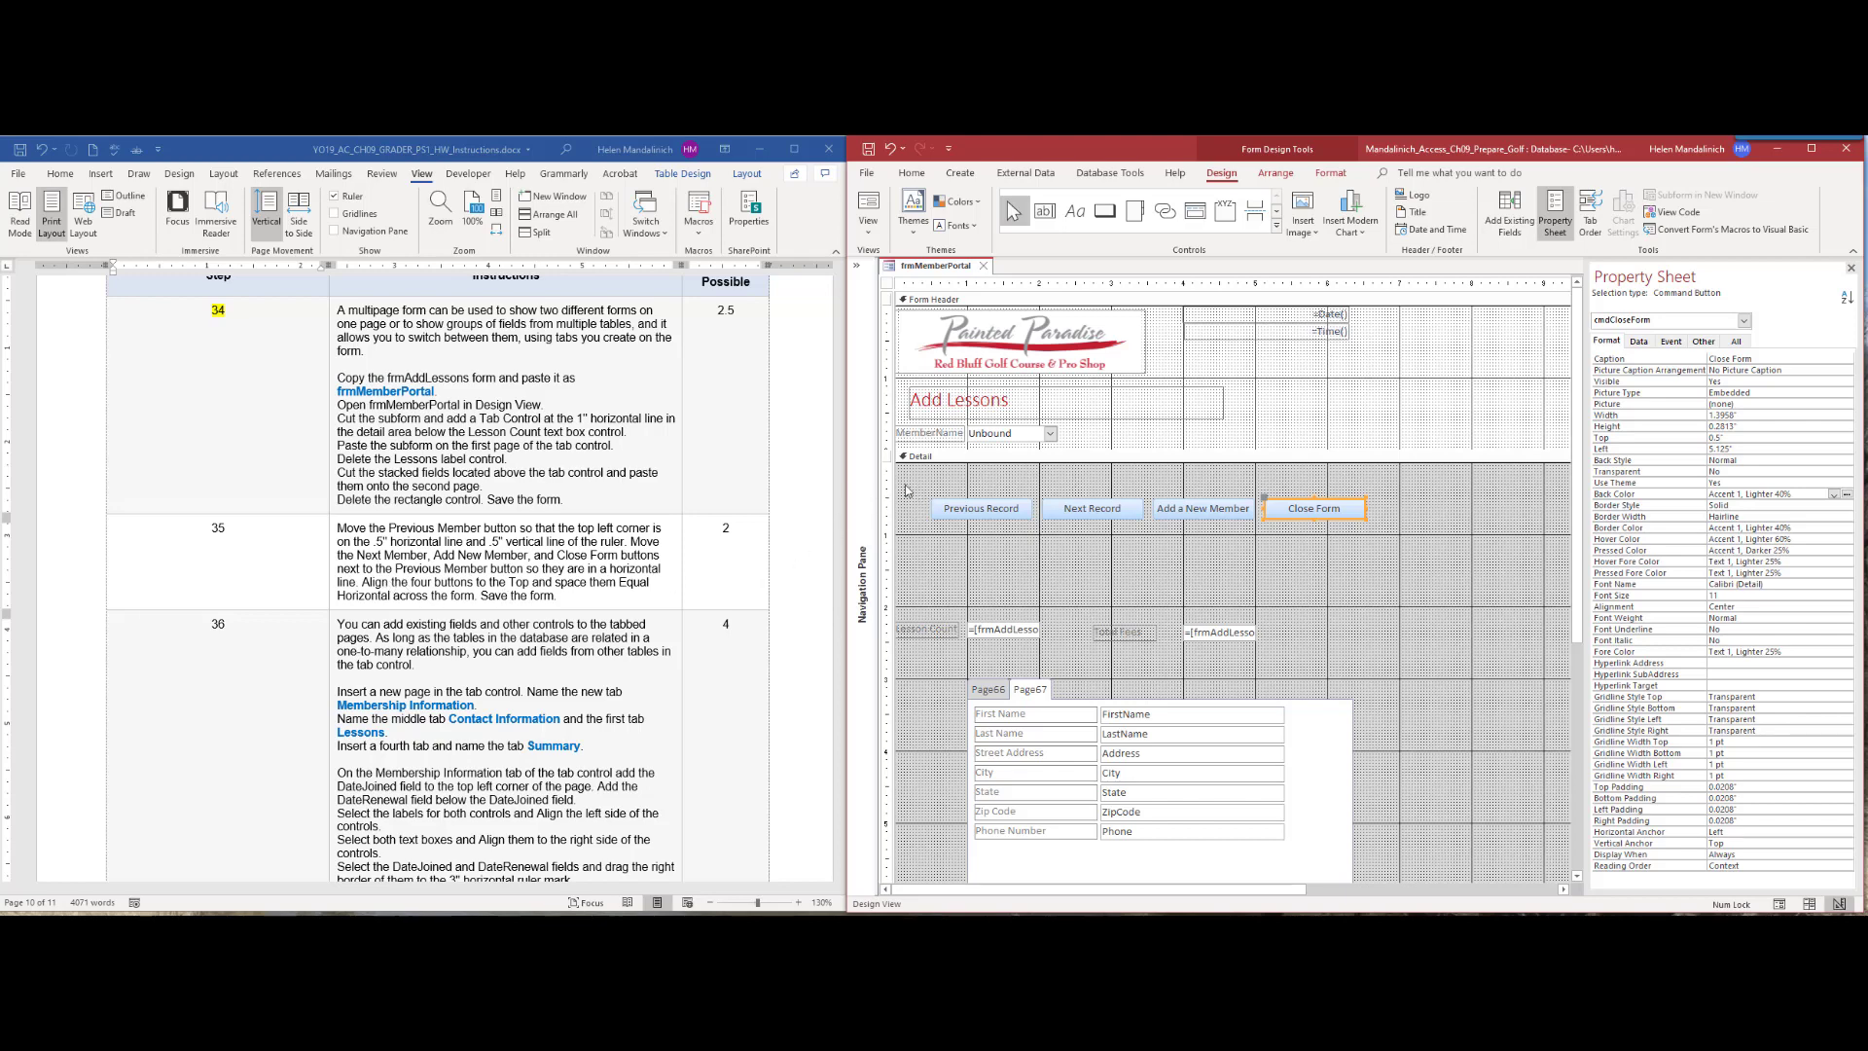
Step: Align the four command buttons to the top and space them equally horizontally
drag(905, 489, 1433, 561)
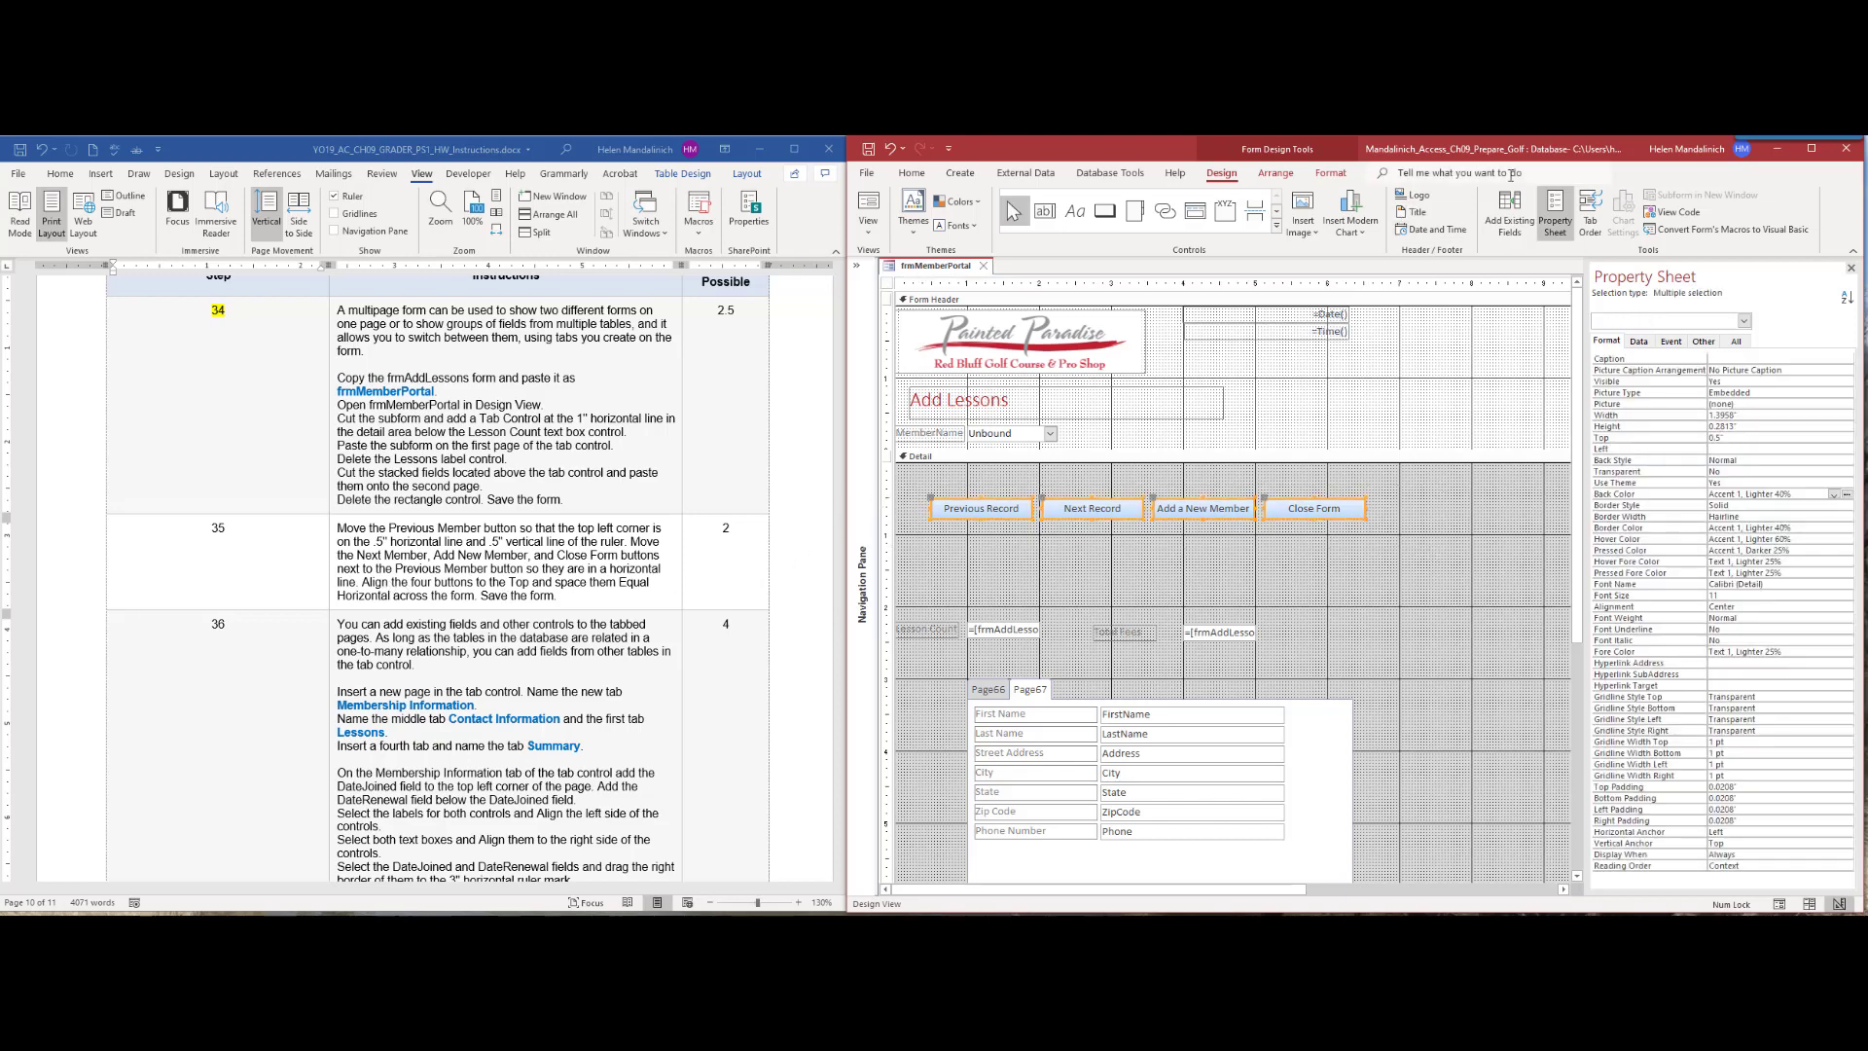
click(1302, 174)
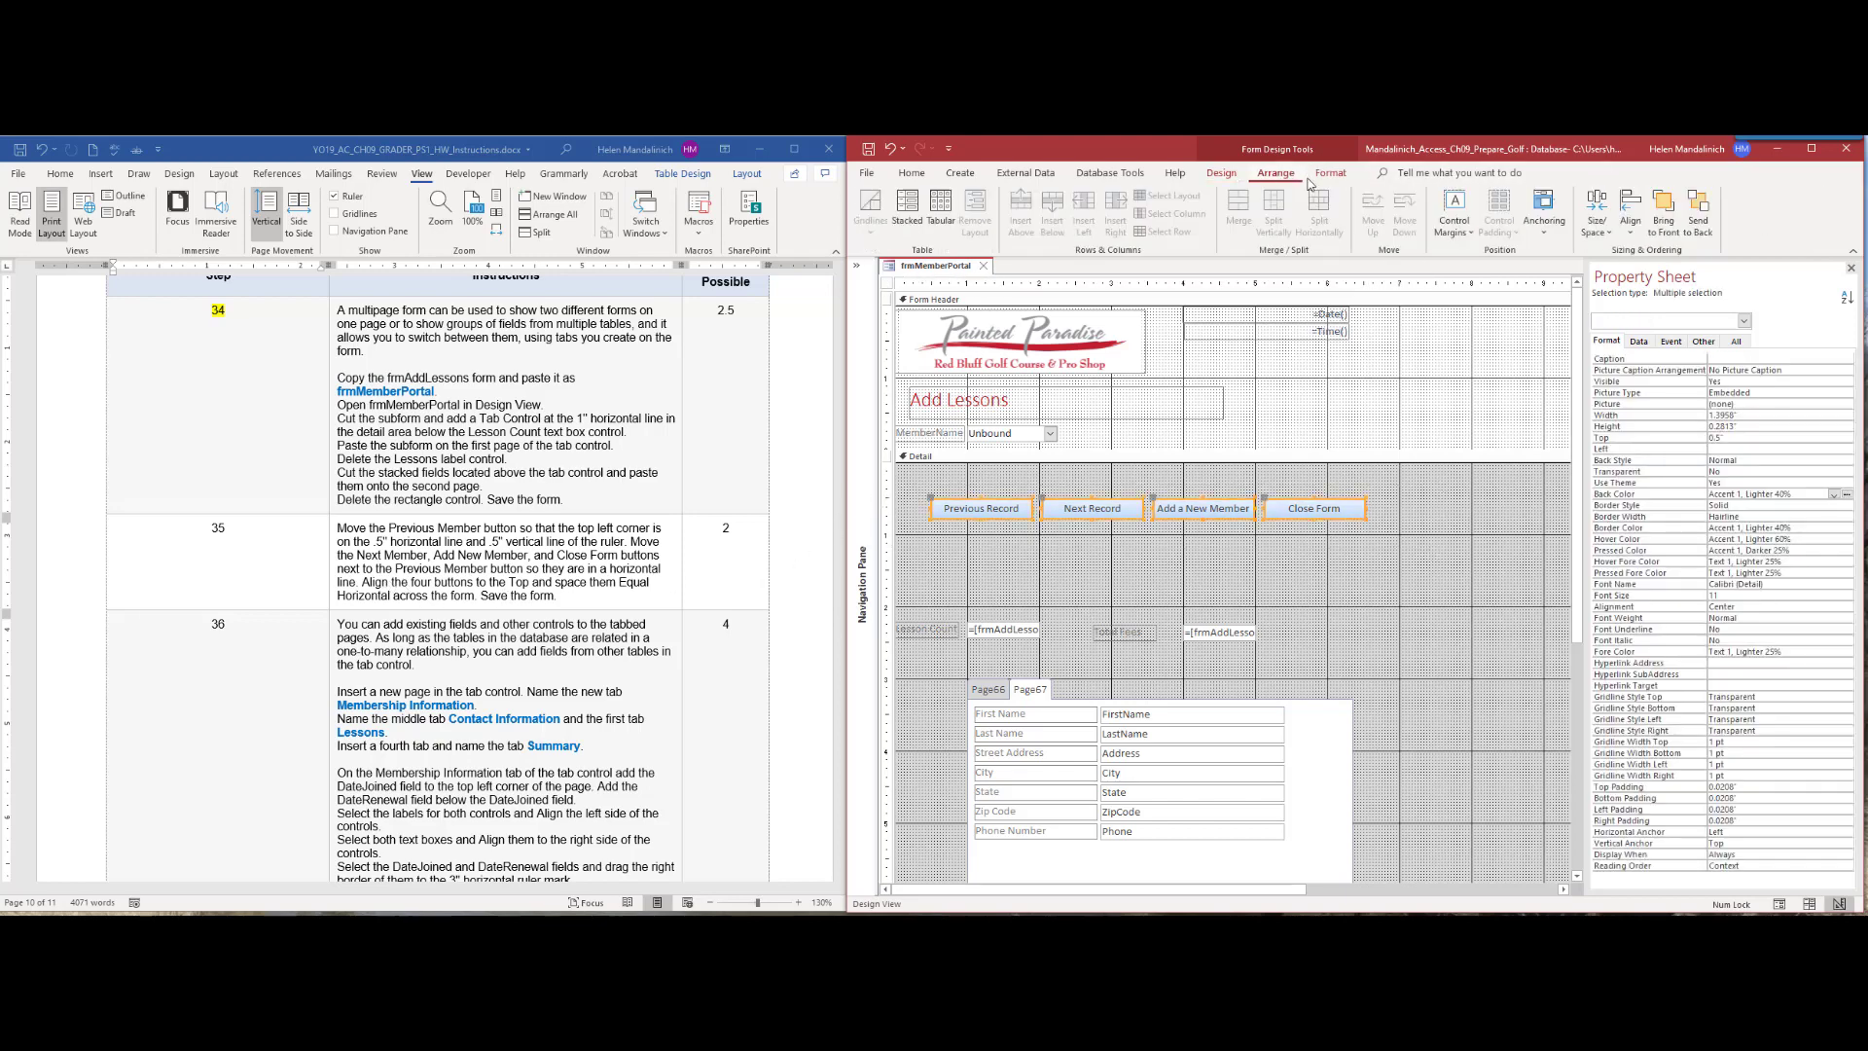
click(1632, 212)
click(1652, 318)
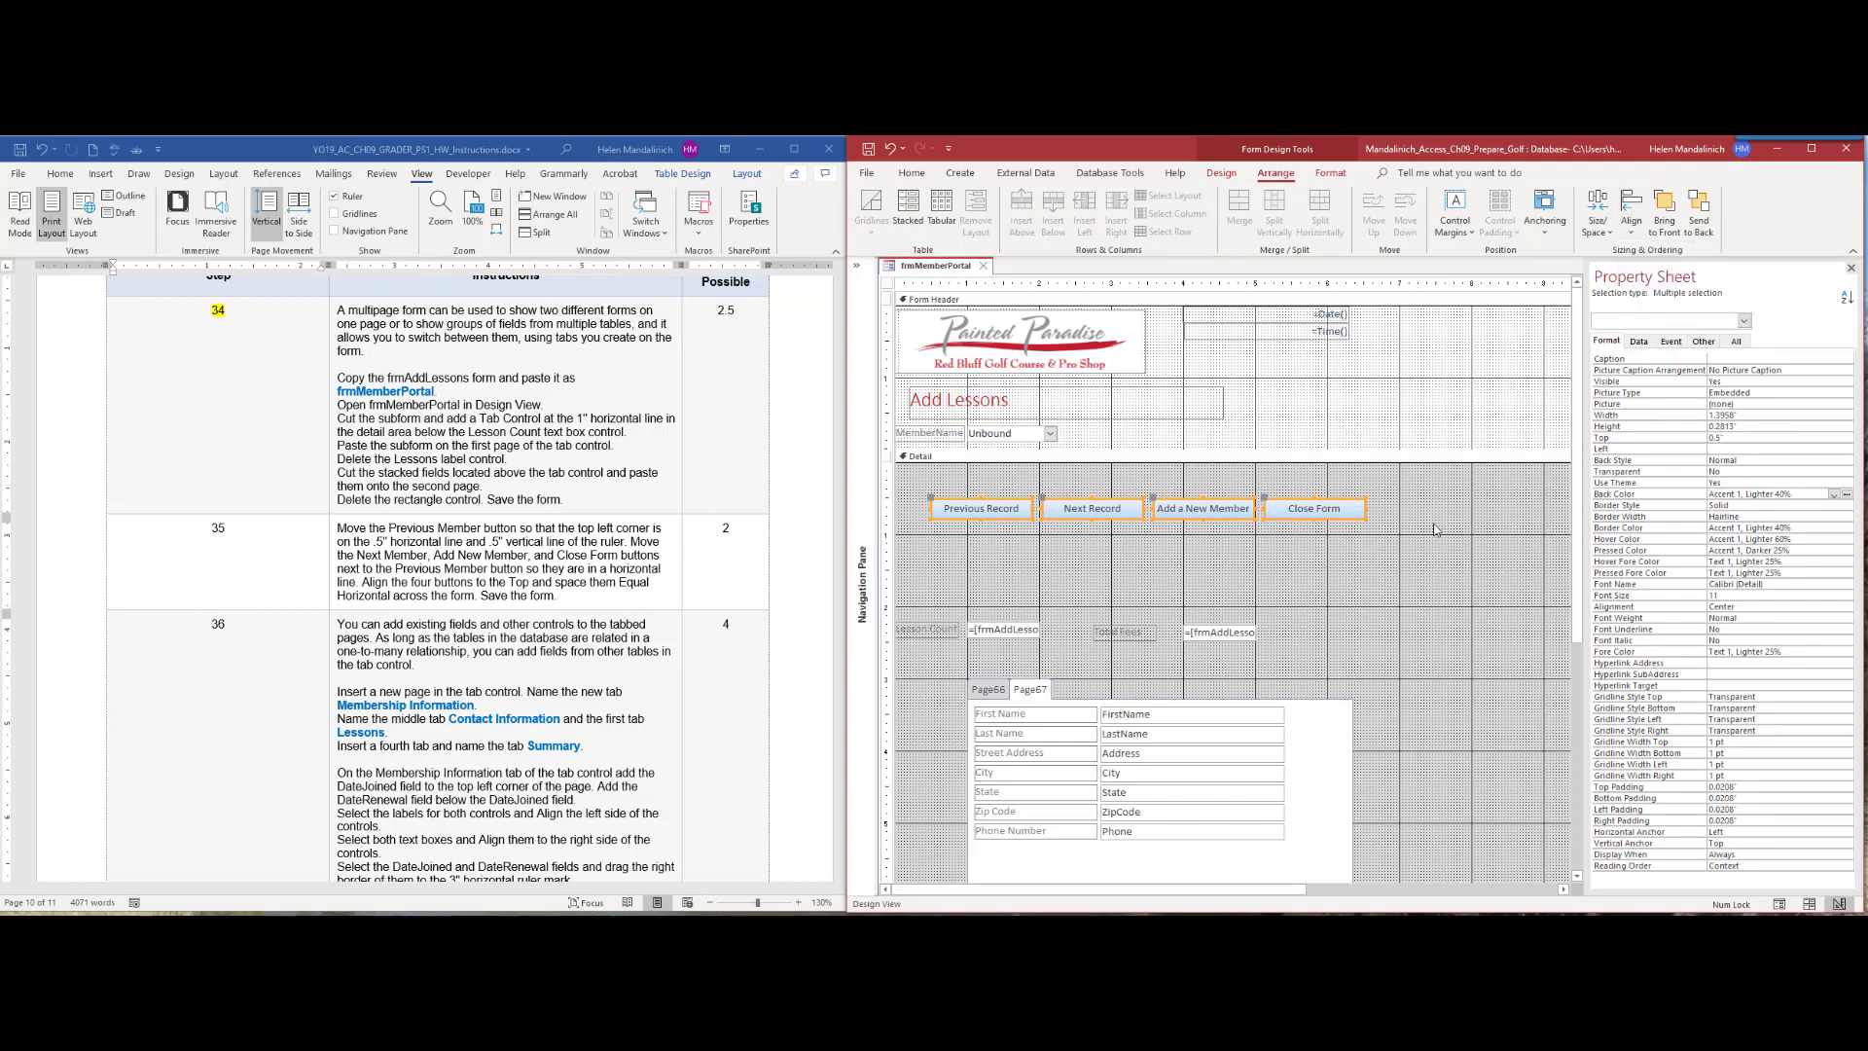
click(1613, 240)
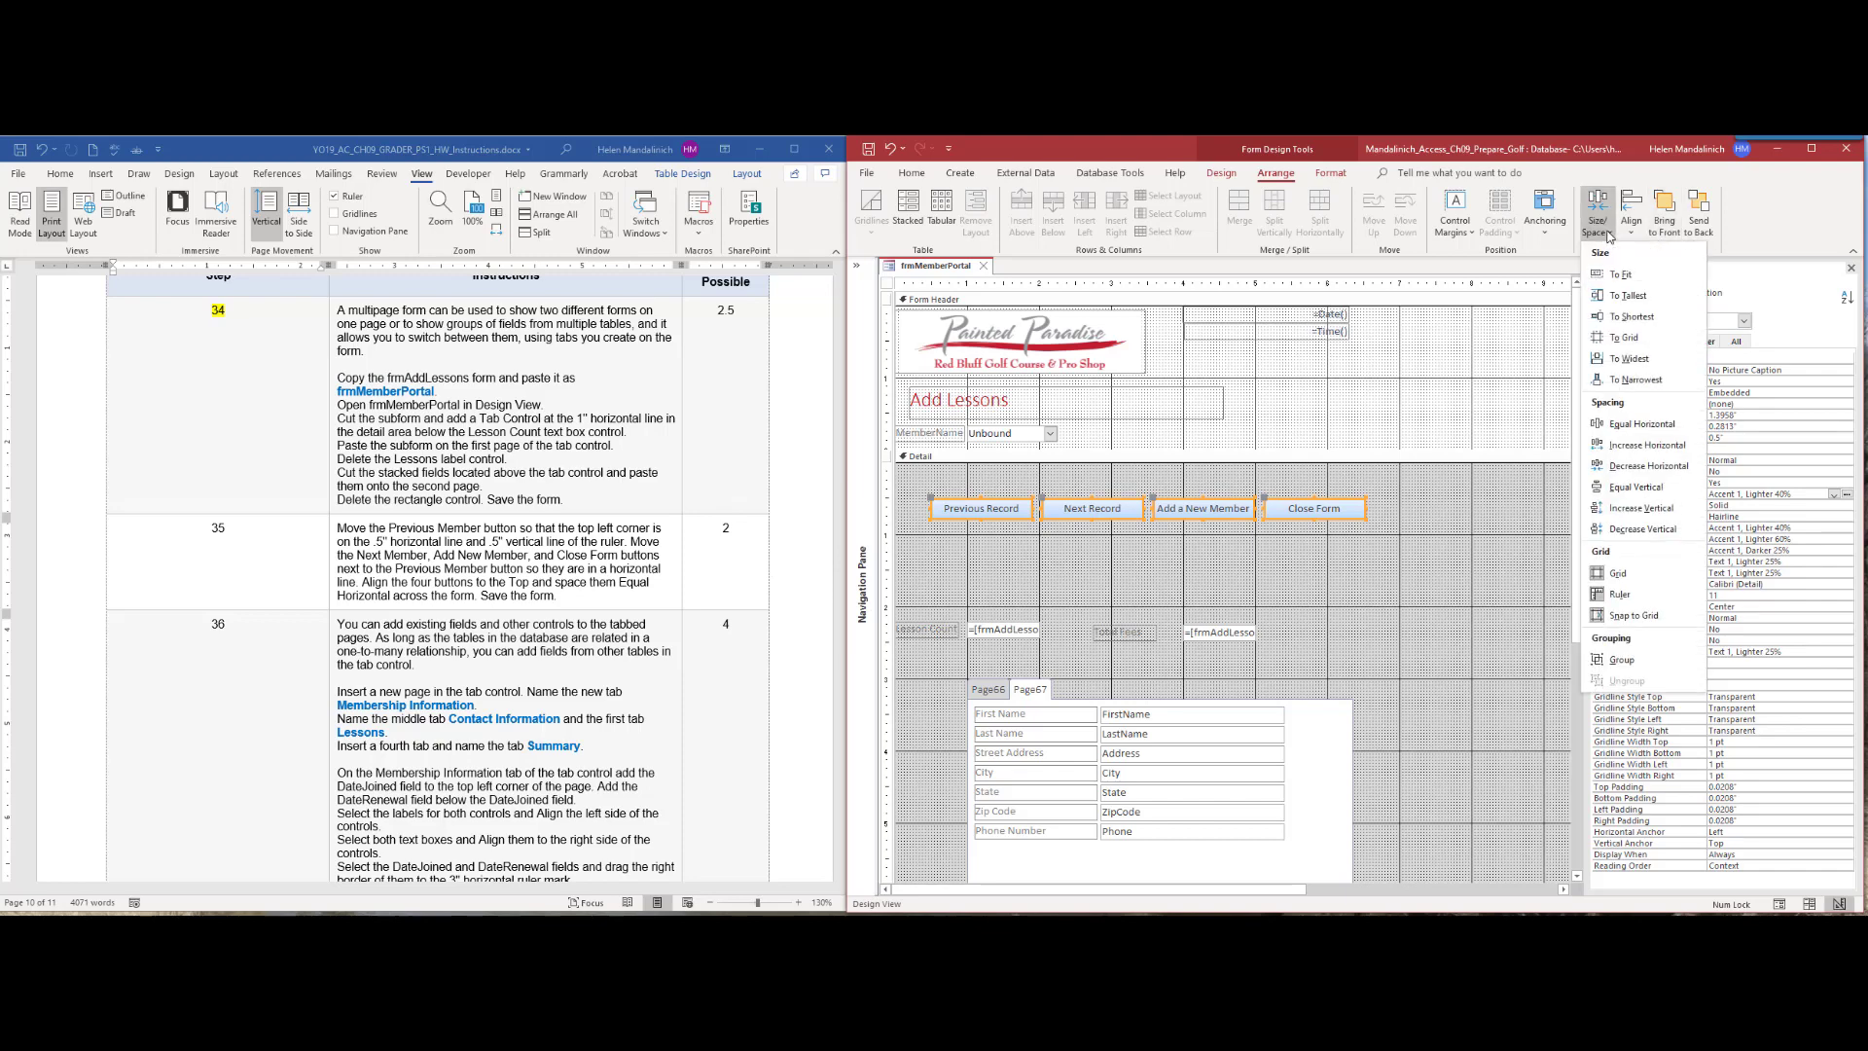
click(1644, 424)
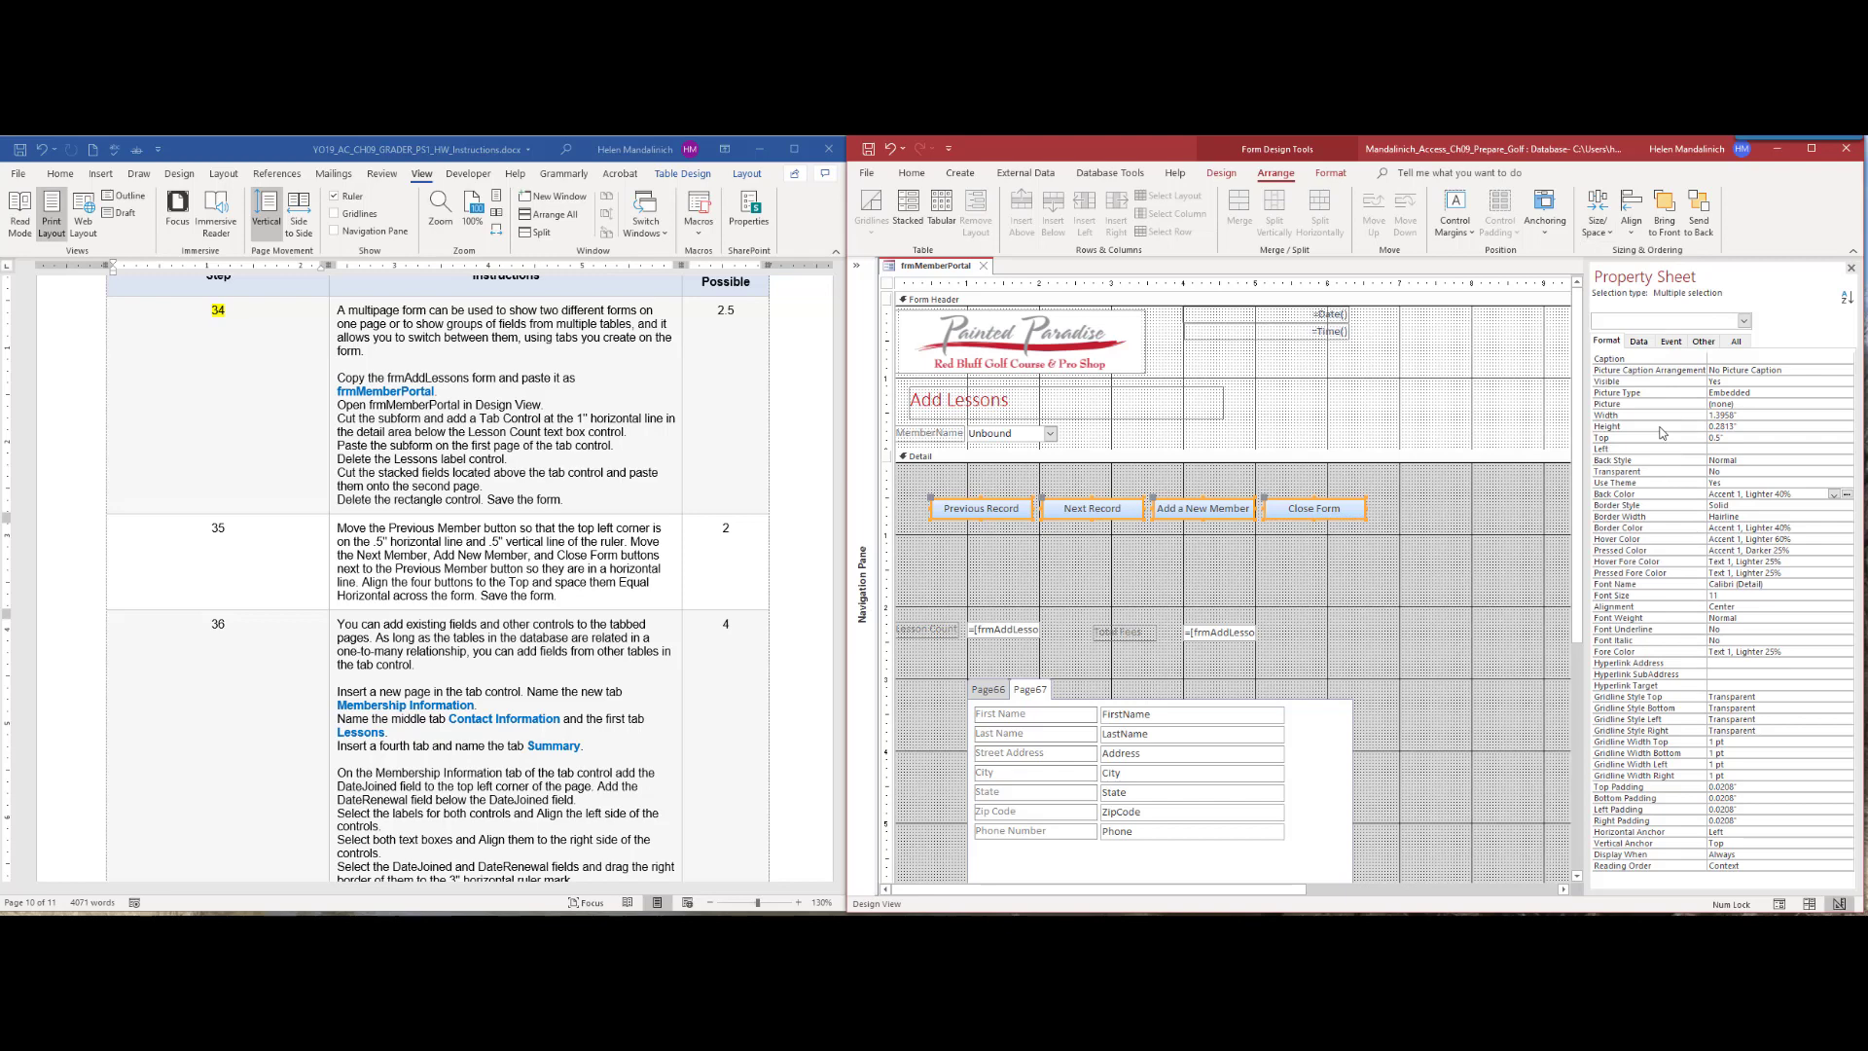
Step: Switch to the Word instructions and highlight step number 35 in yellow
click(508, 482)
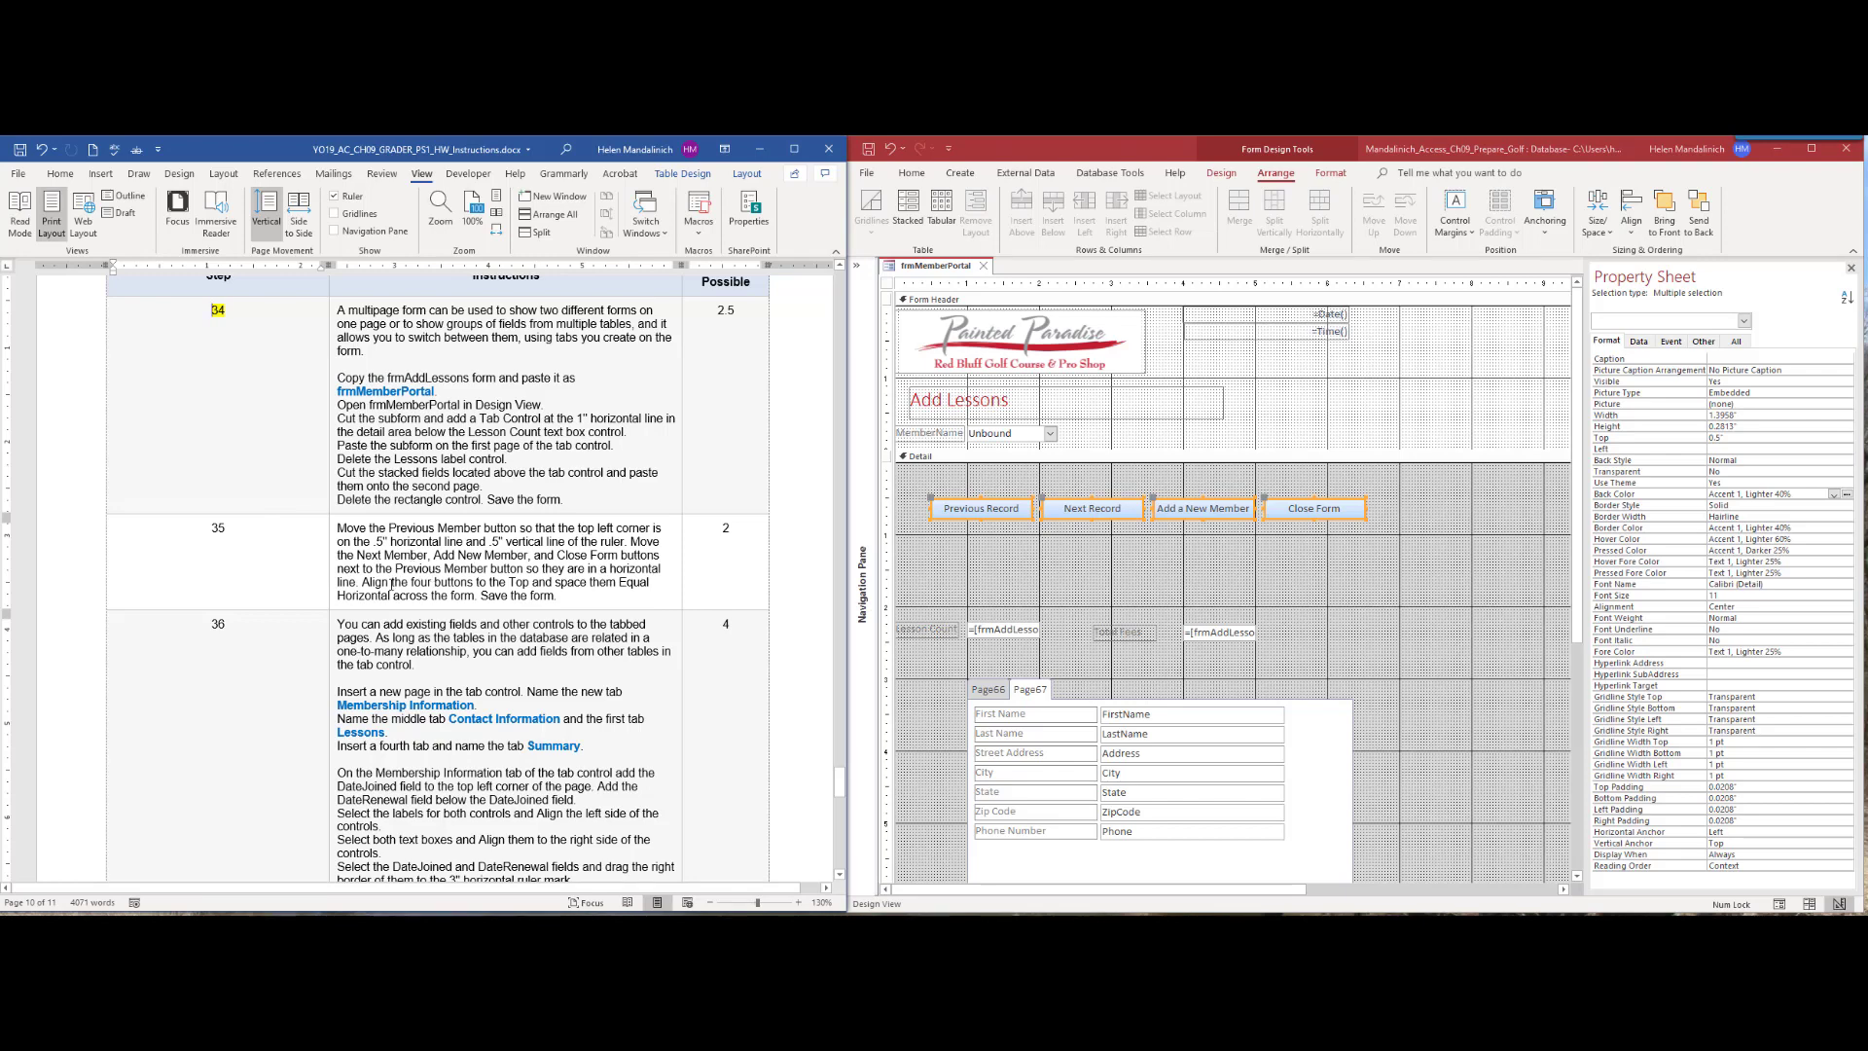
double_click(220, 526)
click(261, 502)
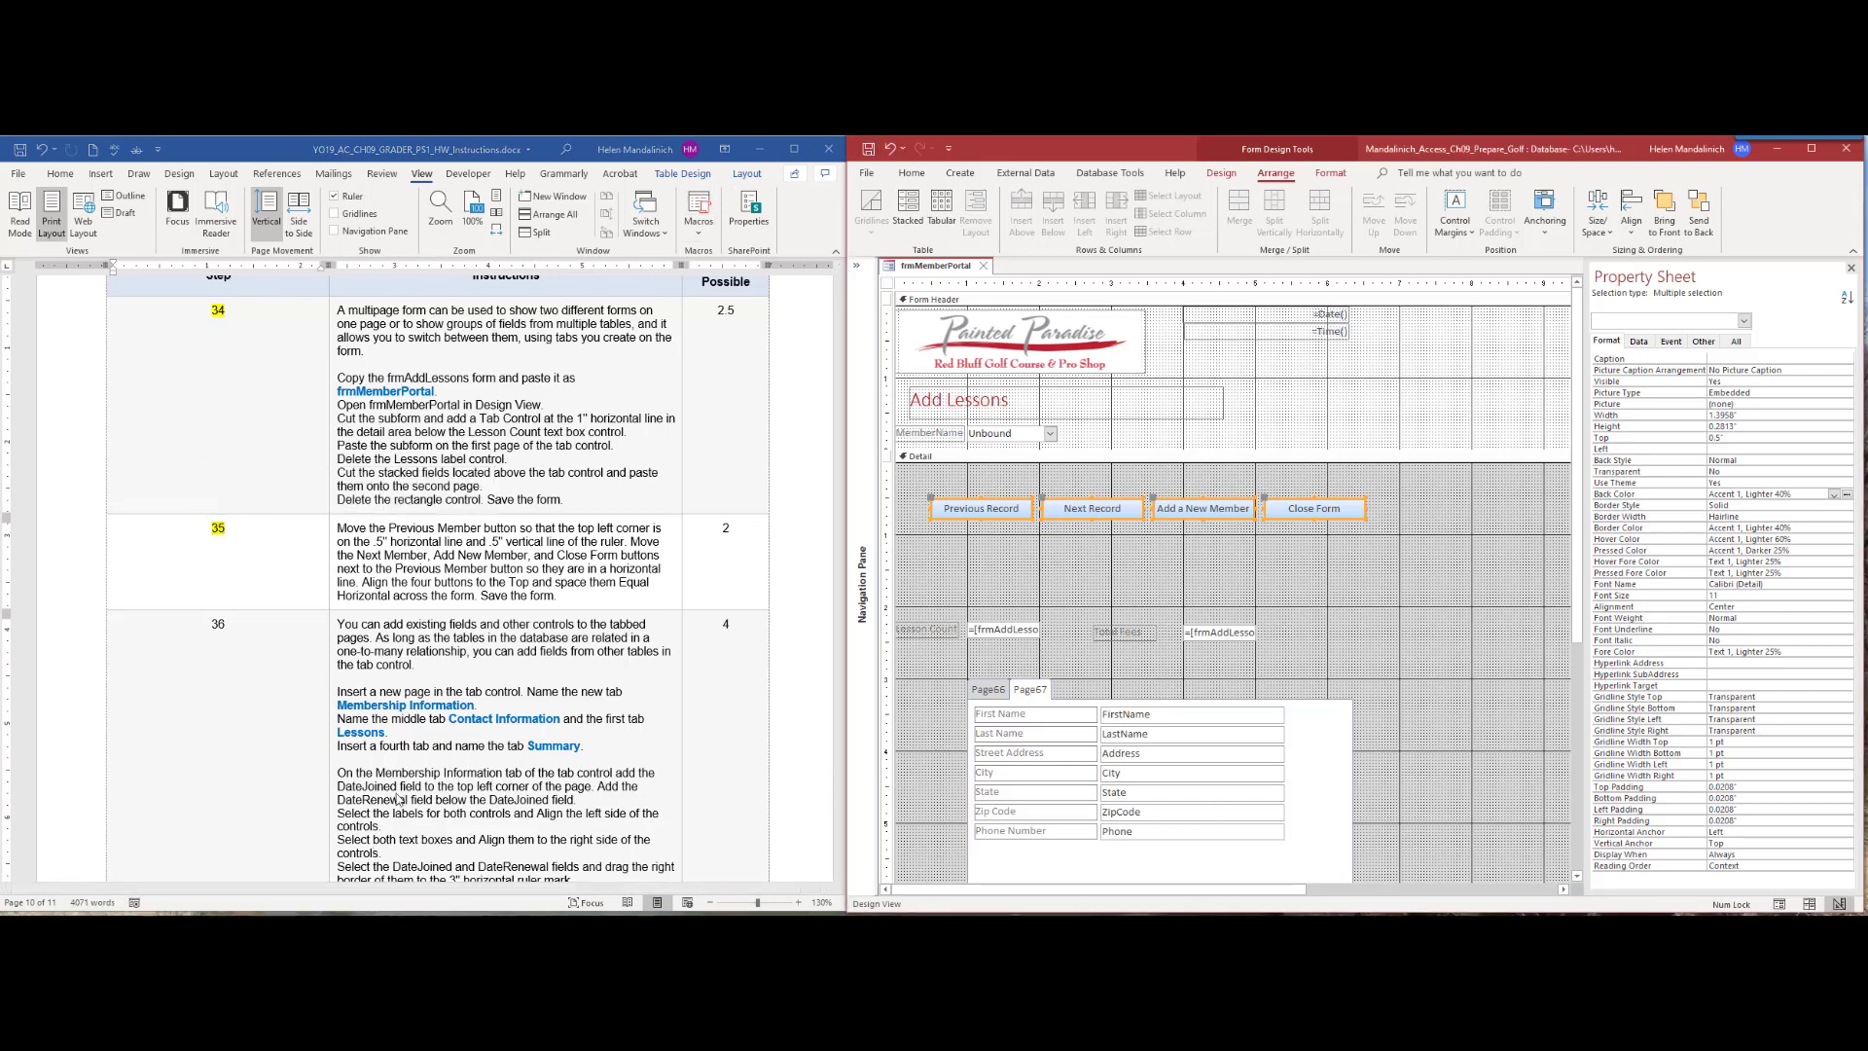
Step: Review the step 36 instructions and insert a third page in the tab control of frmMemberPortal
scroll(417, 789, down, 2)
scroll(419, 759, down, 3)
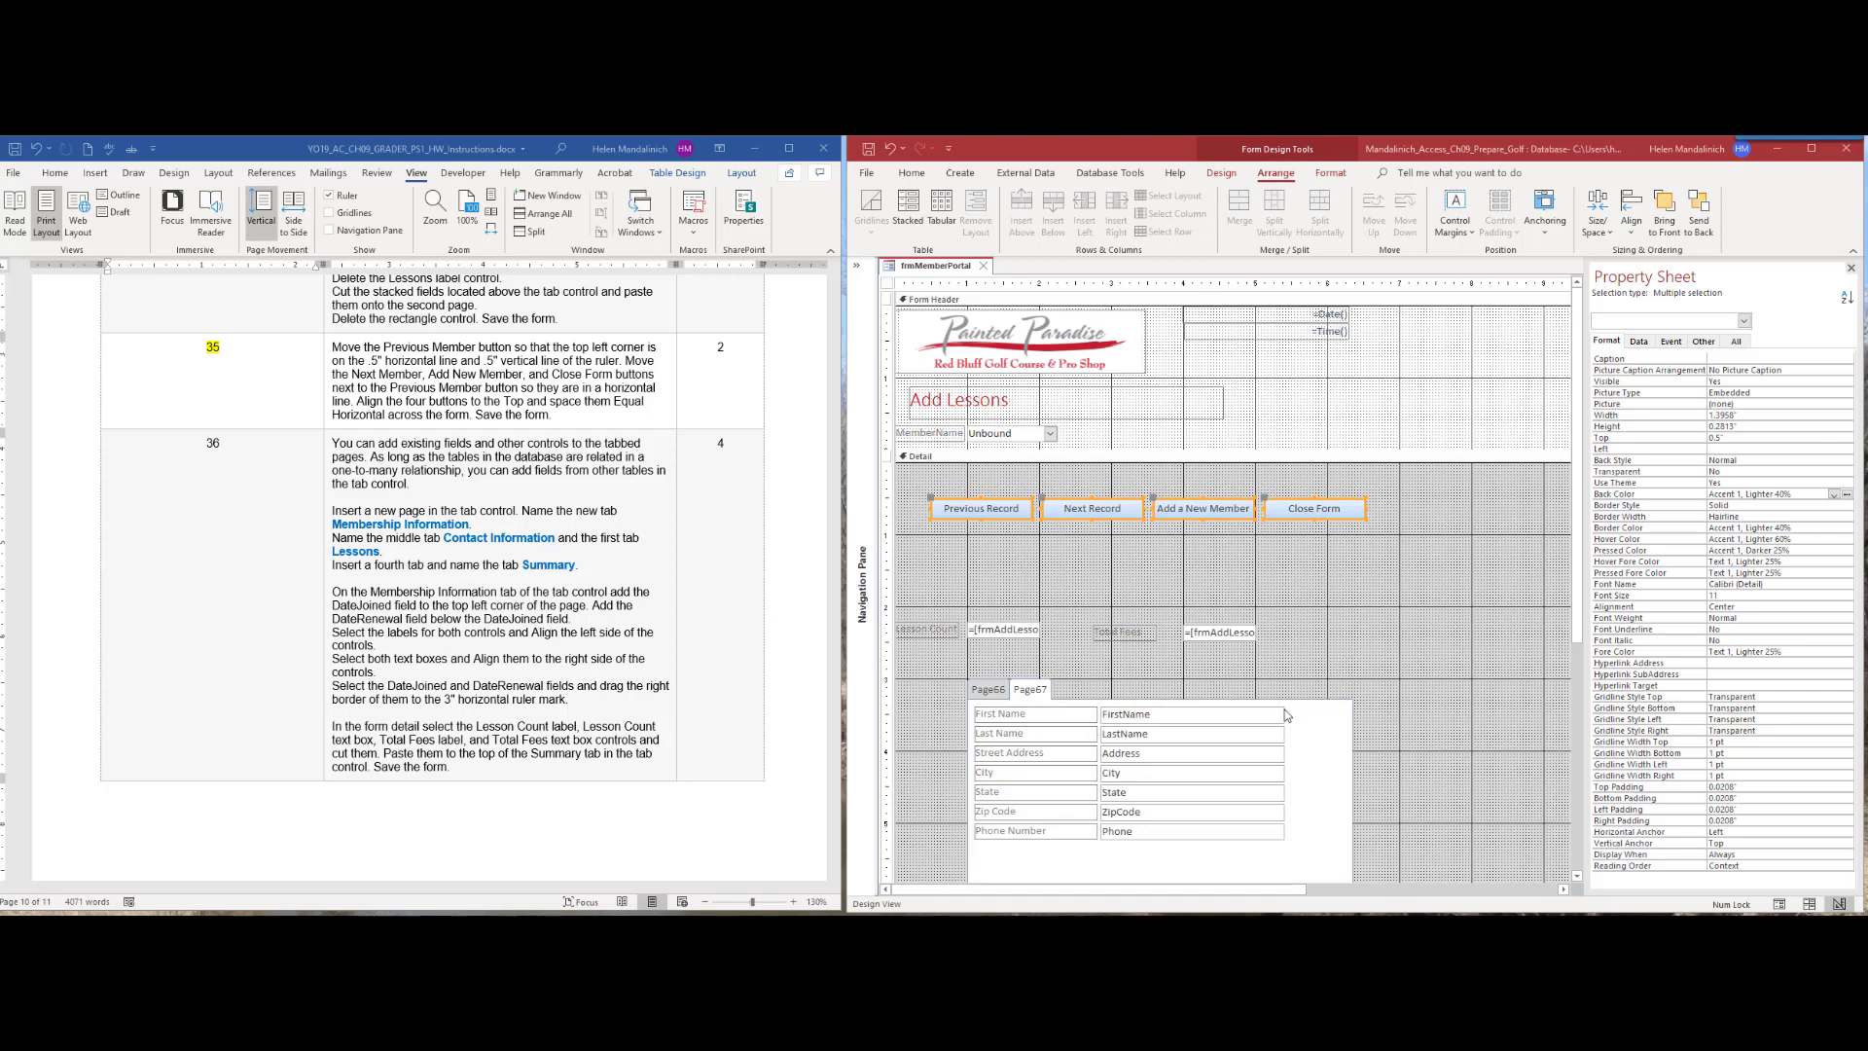
click(1324, 706)
click(1325, 710)
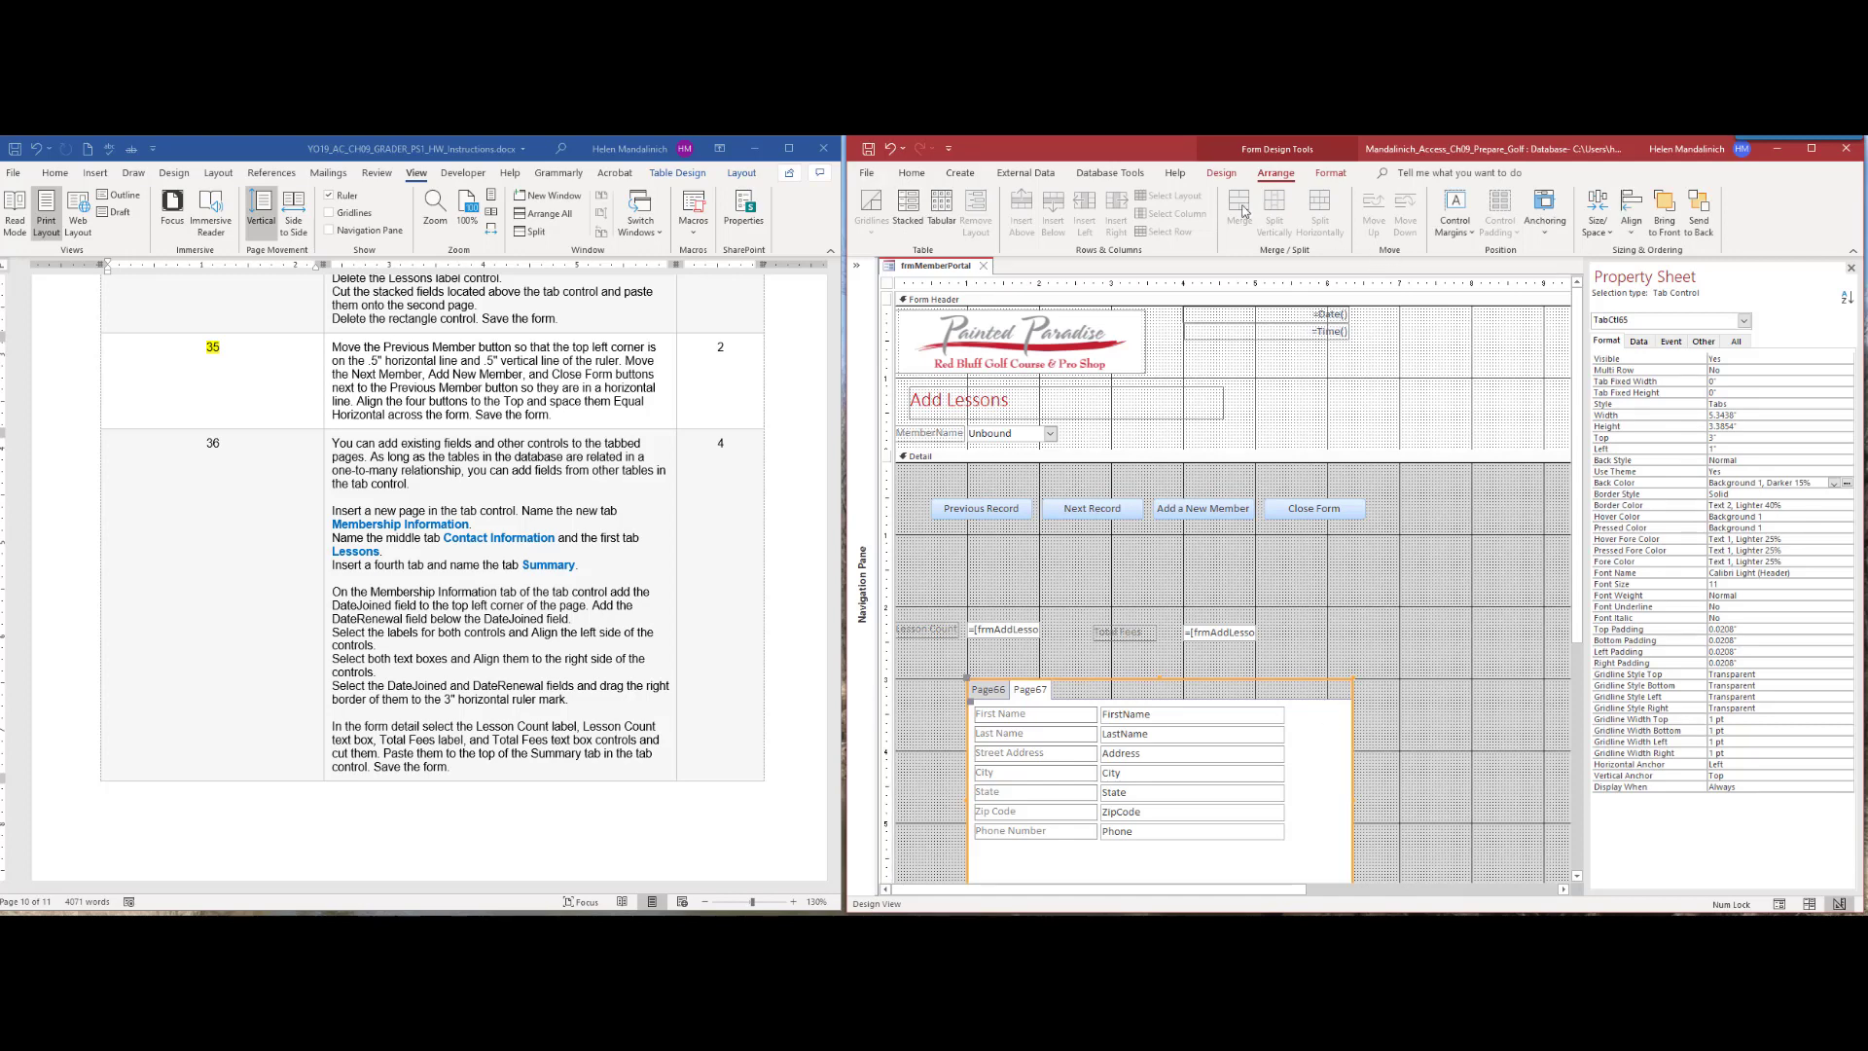
click(1209, 174)
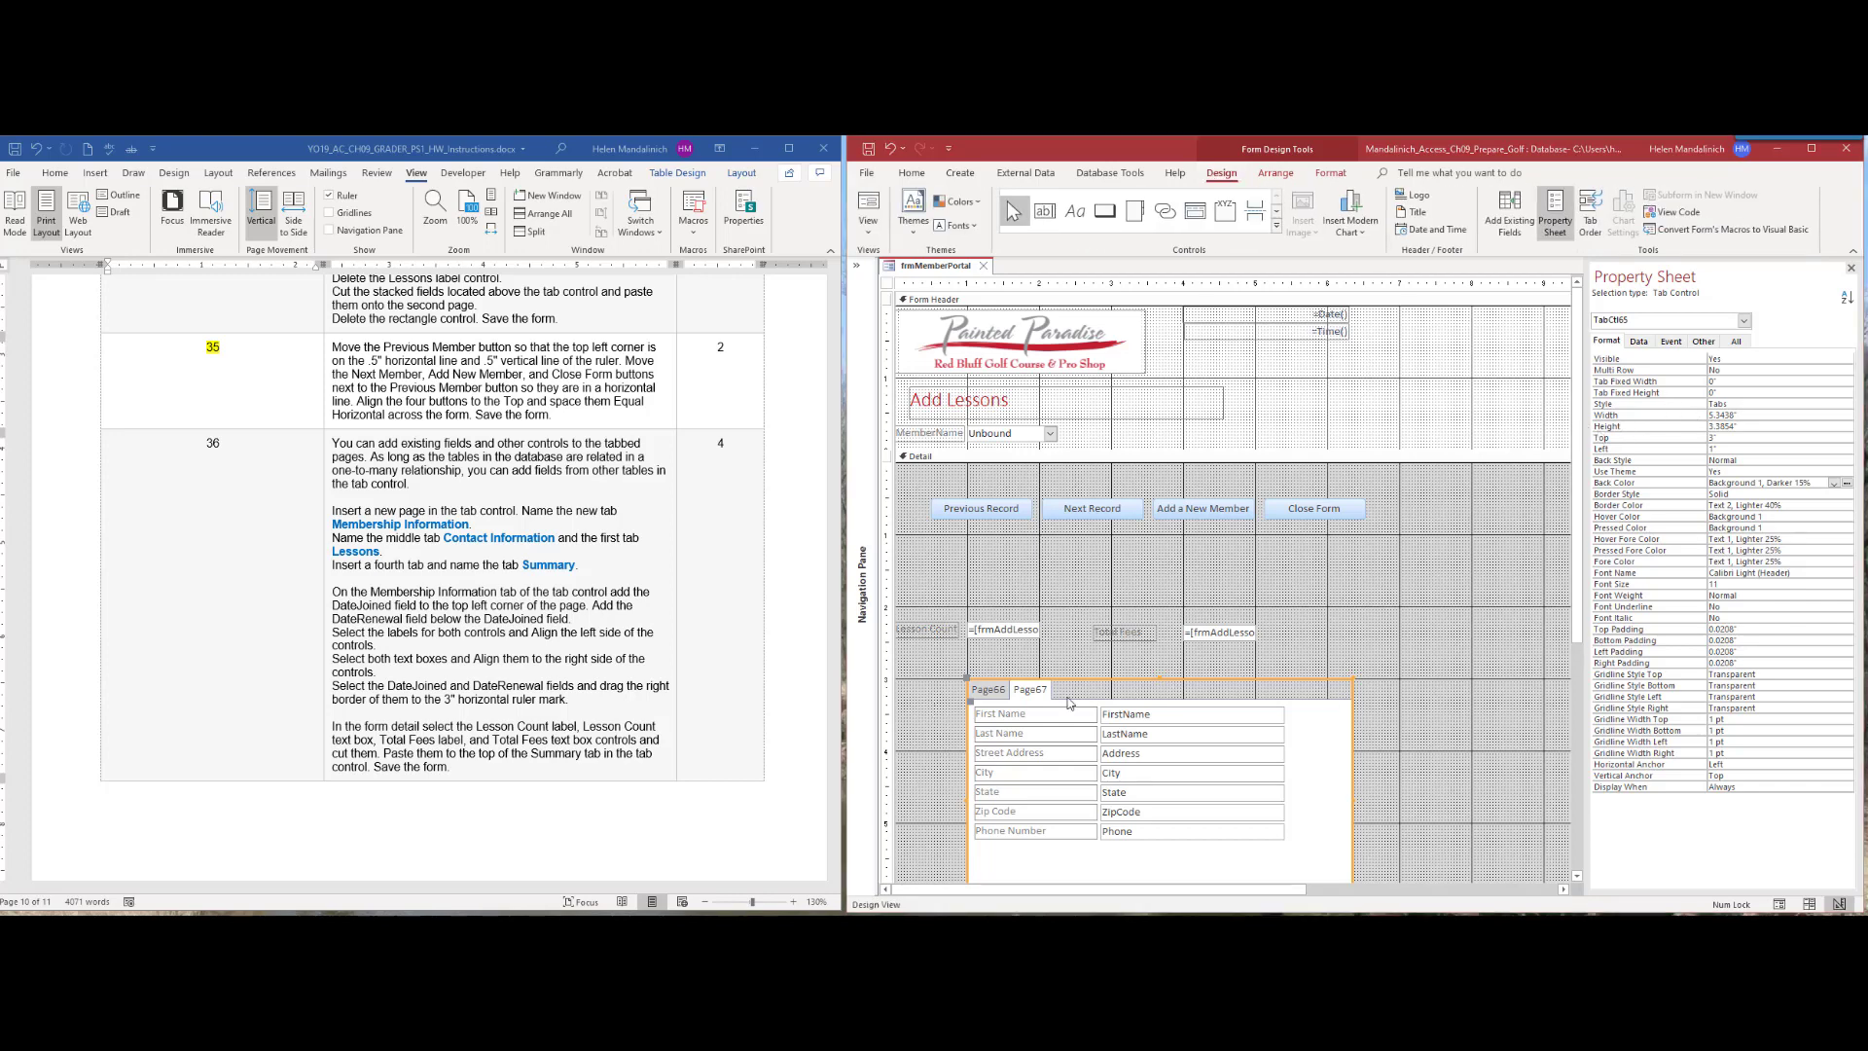
right_click(1023, 695)
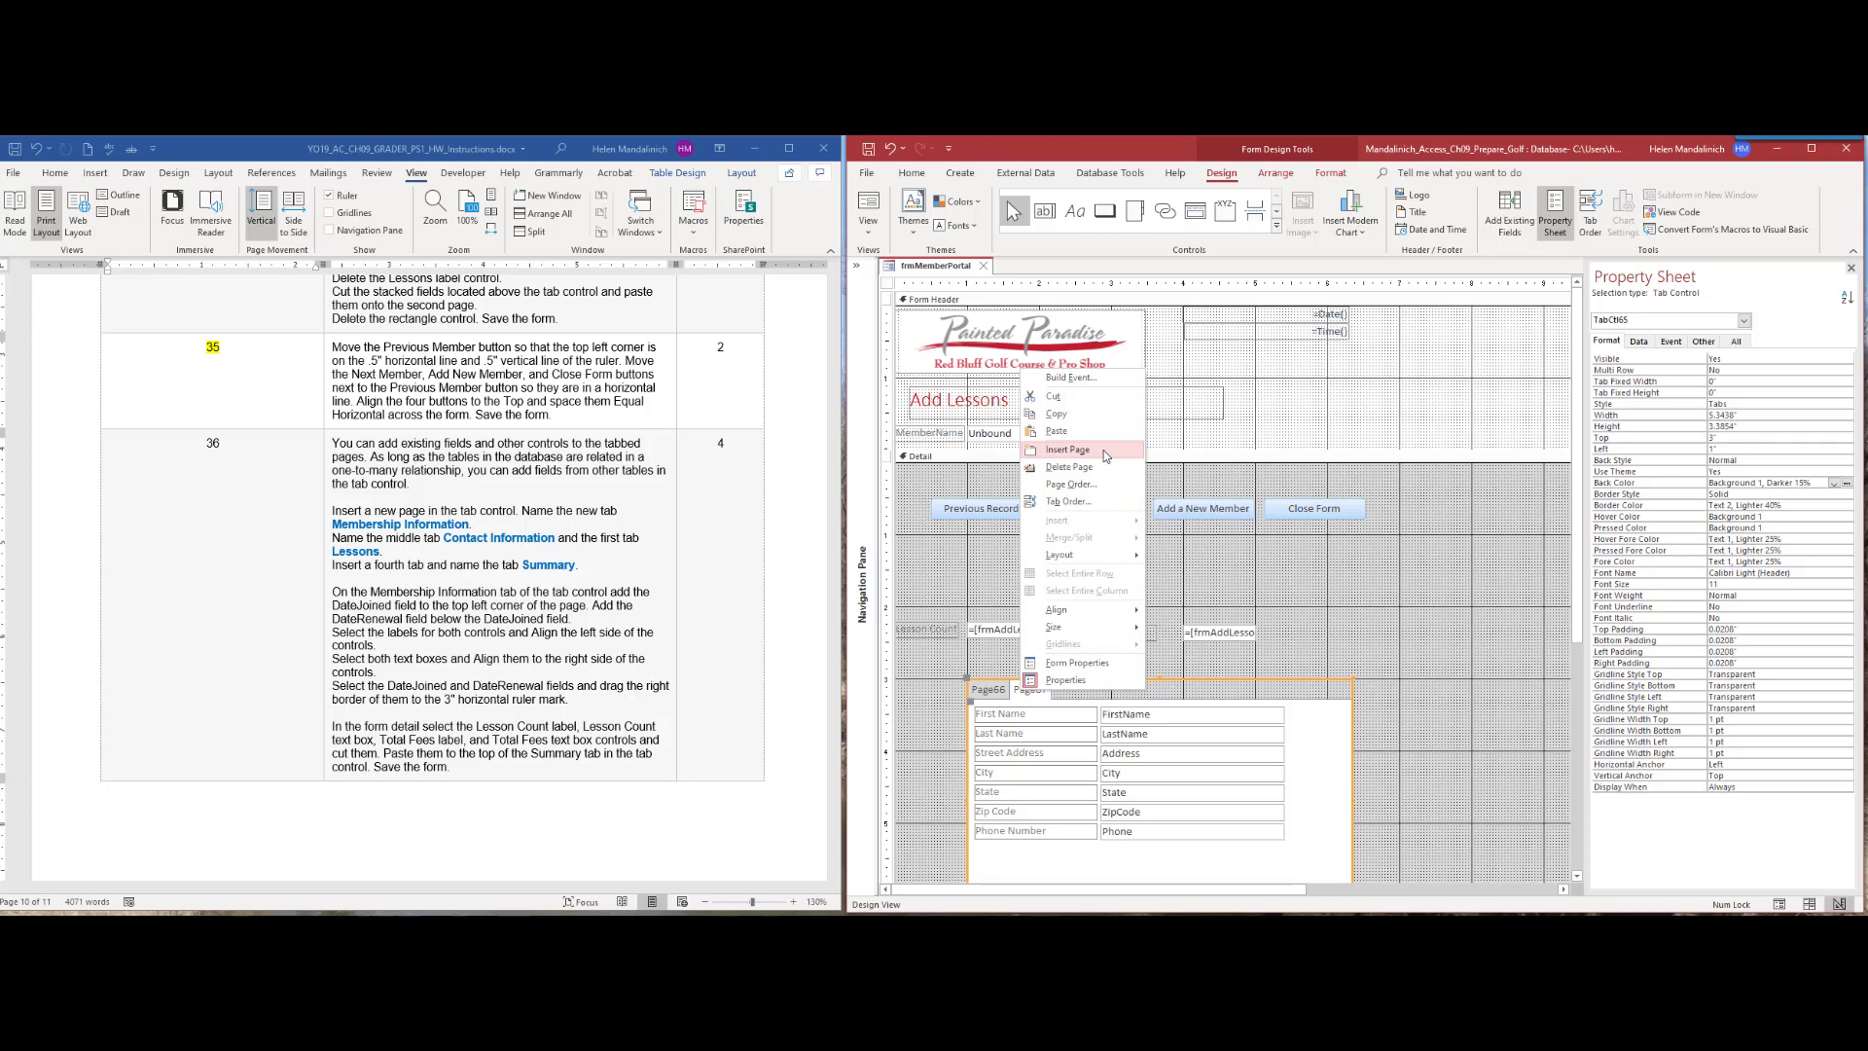
click(1068, 450)
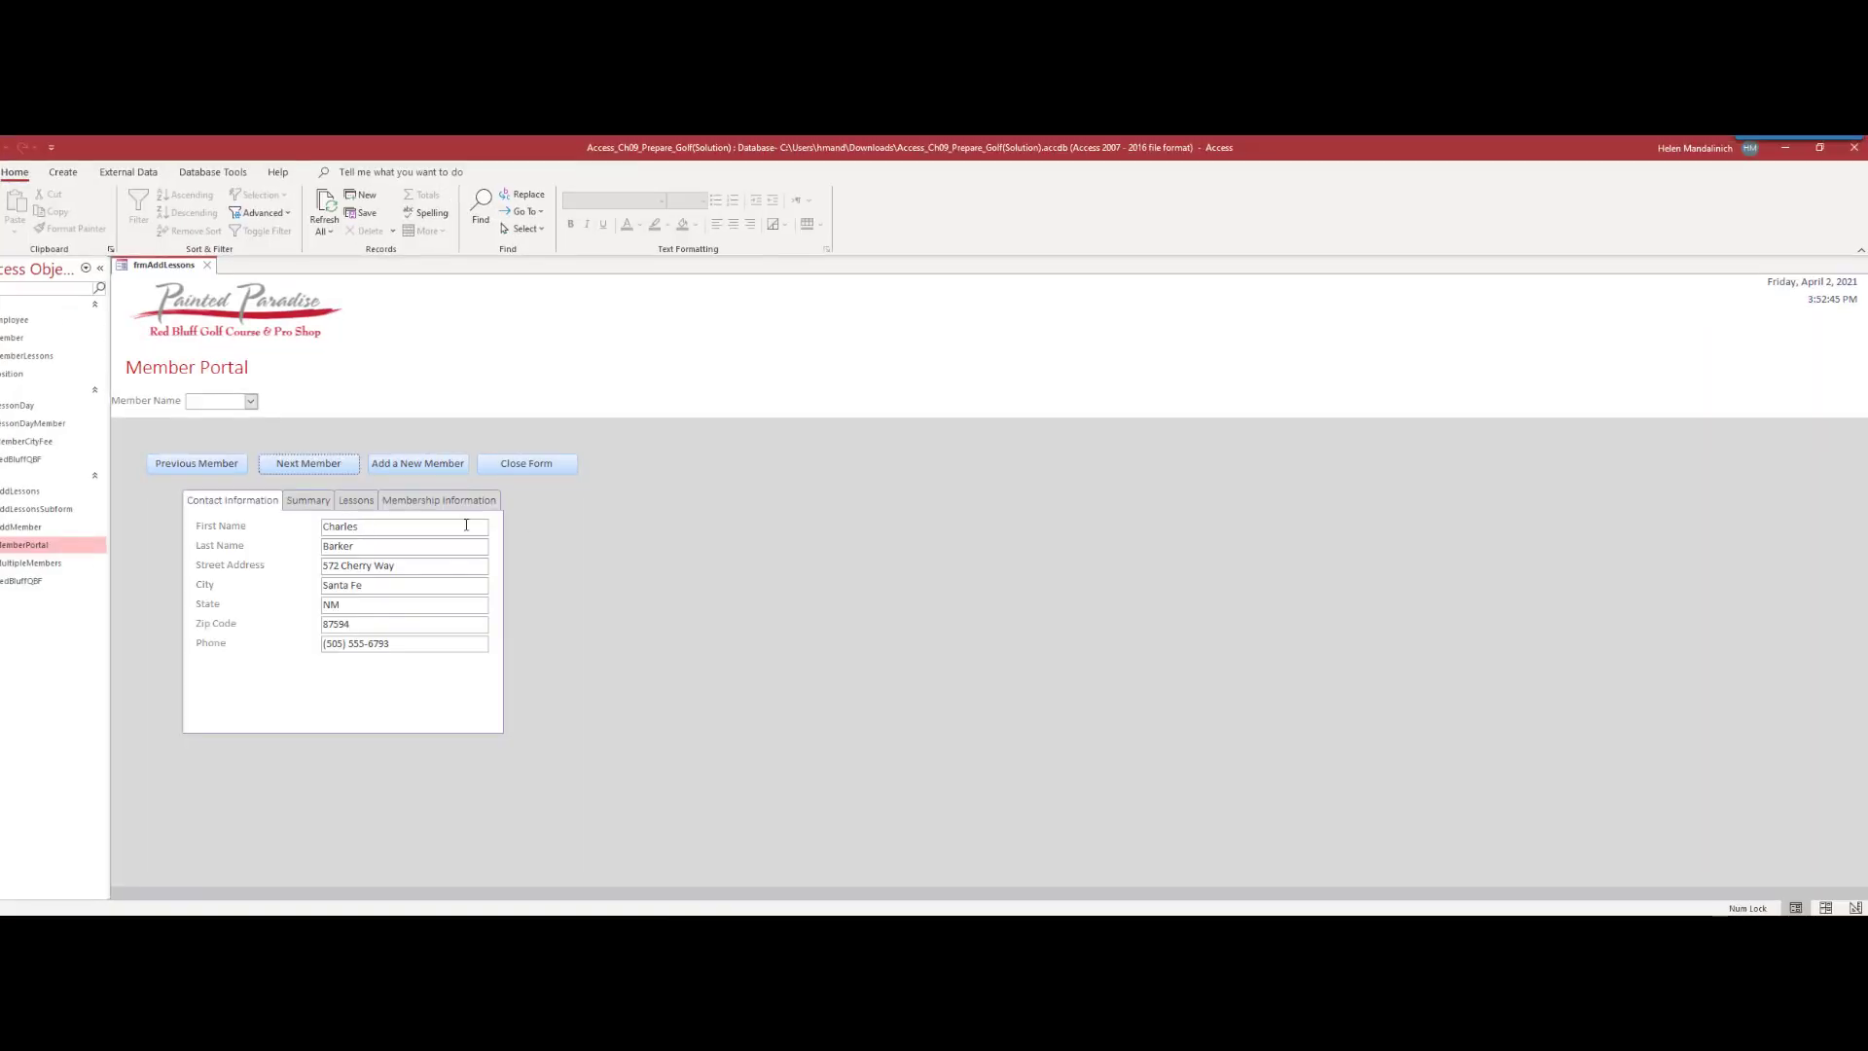
Step: Examine the finished Member Portal form in the solution database for reference, and return to the frmMemberPortal design
click(1819, 147)
drag(679, 255, 1392, 135)
click(1820, 147)
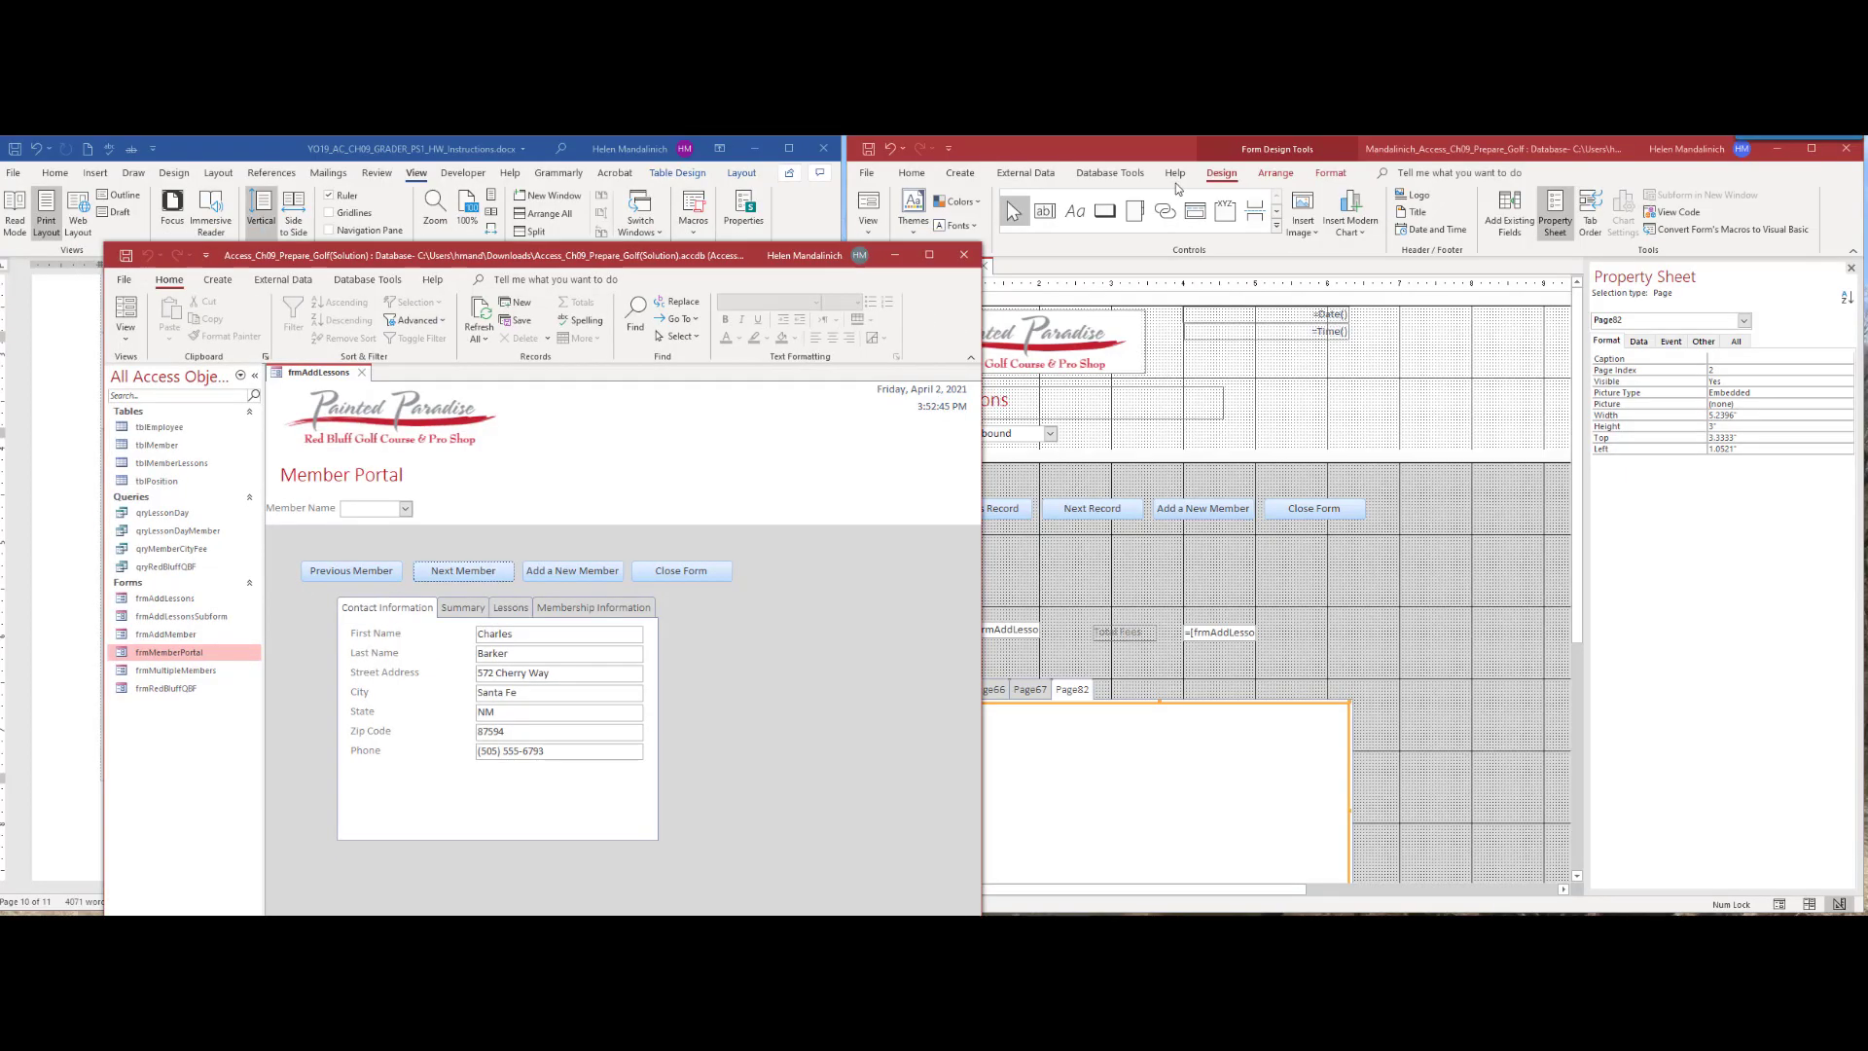
drag(1115, 265, 1289, 191)
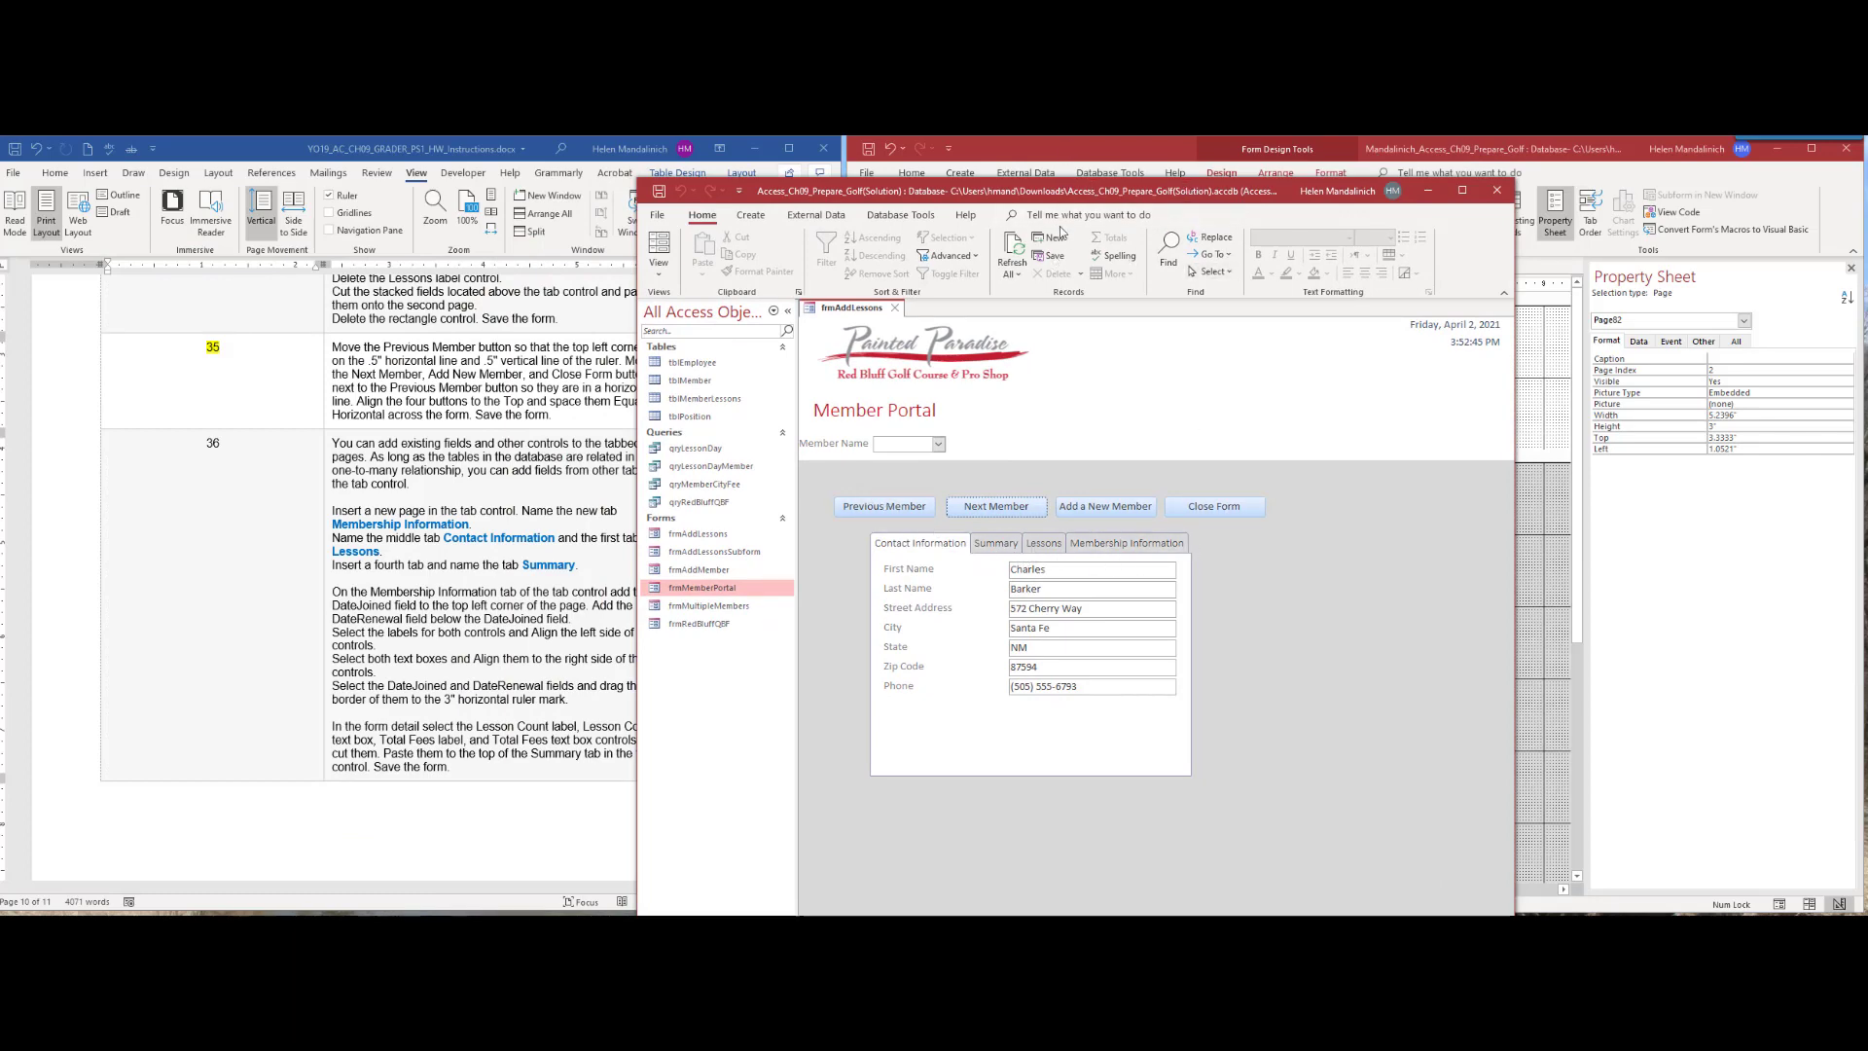
click(1086, 166)
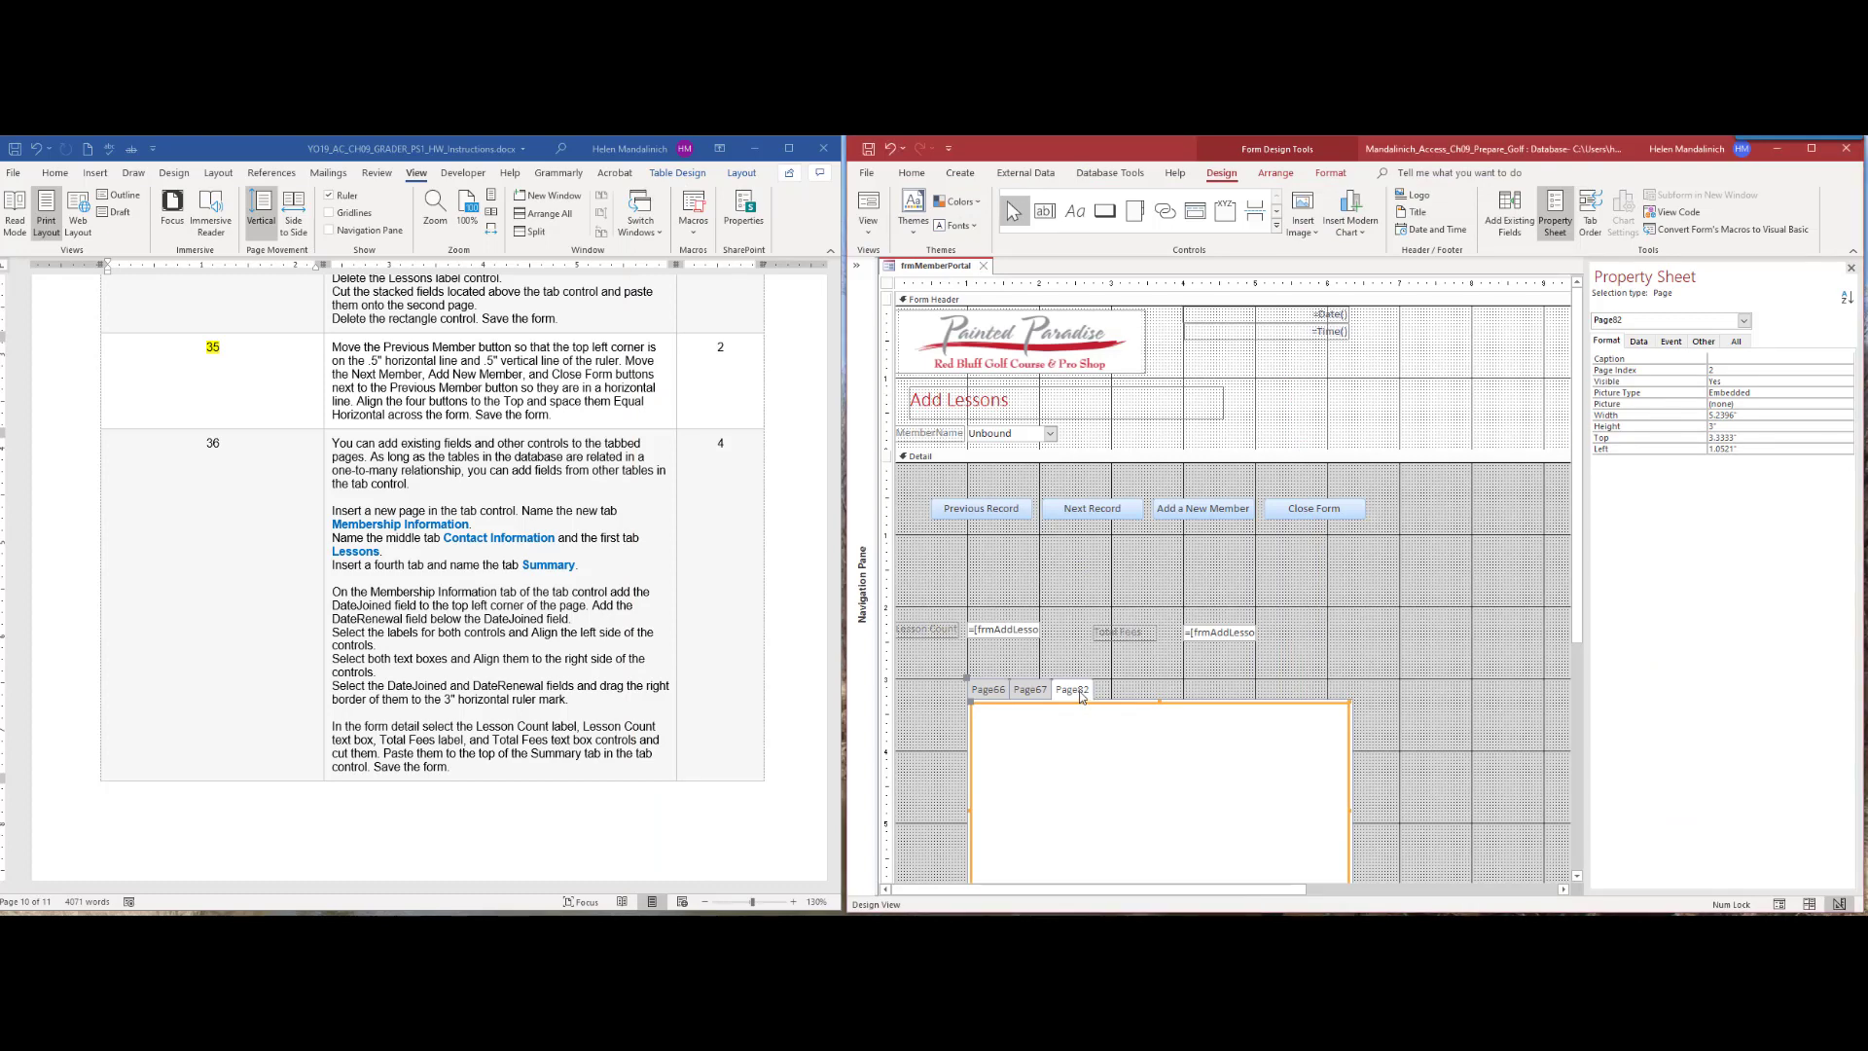
Step: Name the new third page of the tab control Membership Information
click(1738, 342)
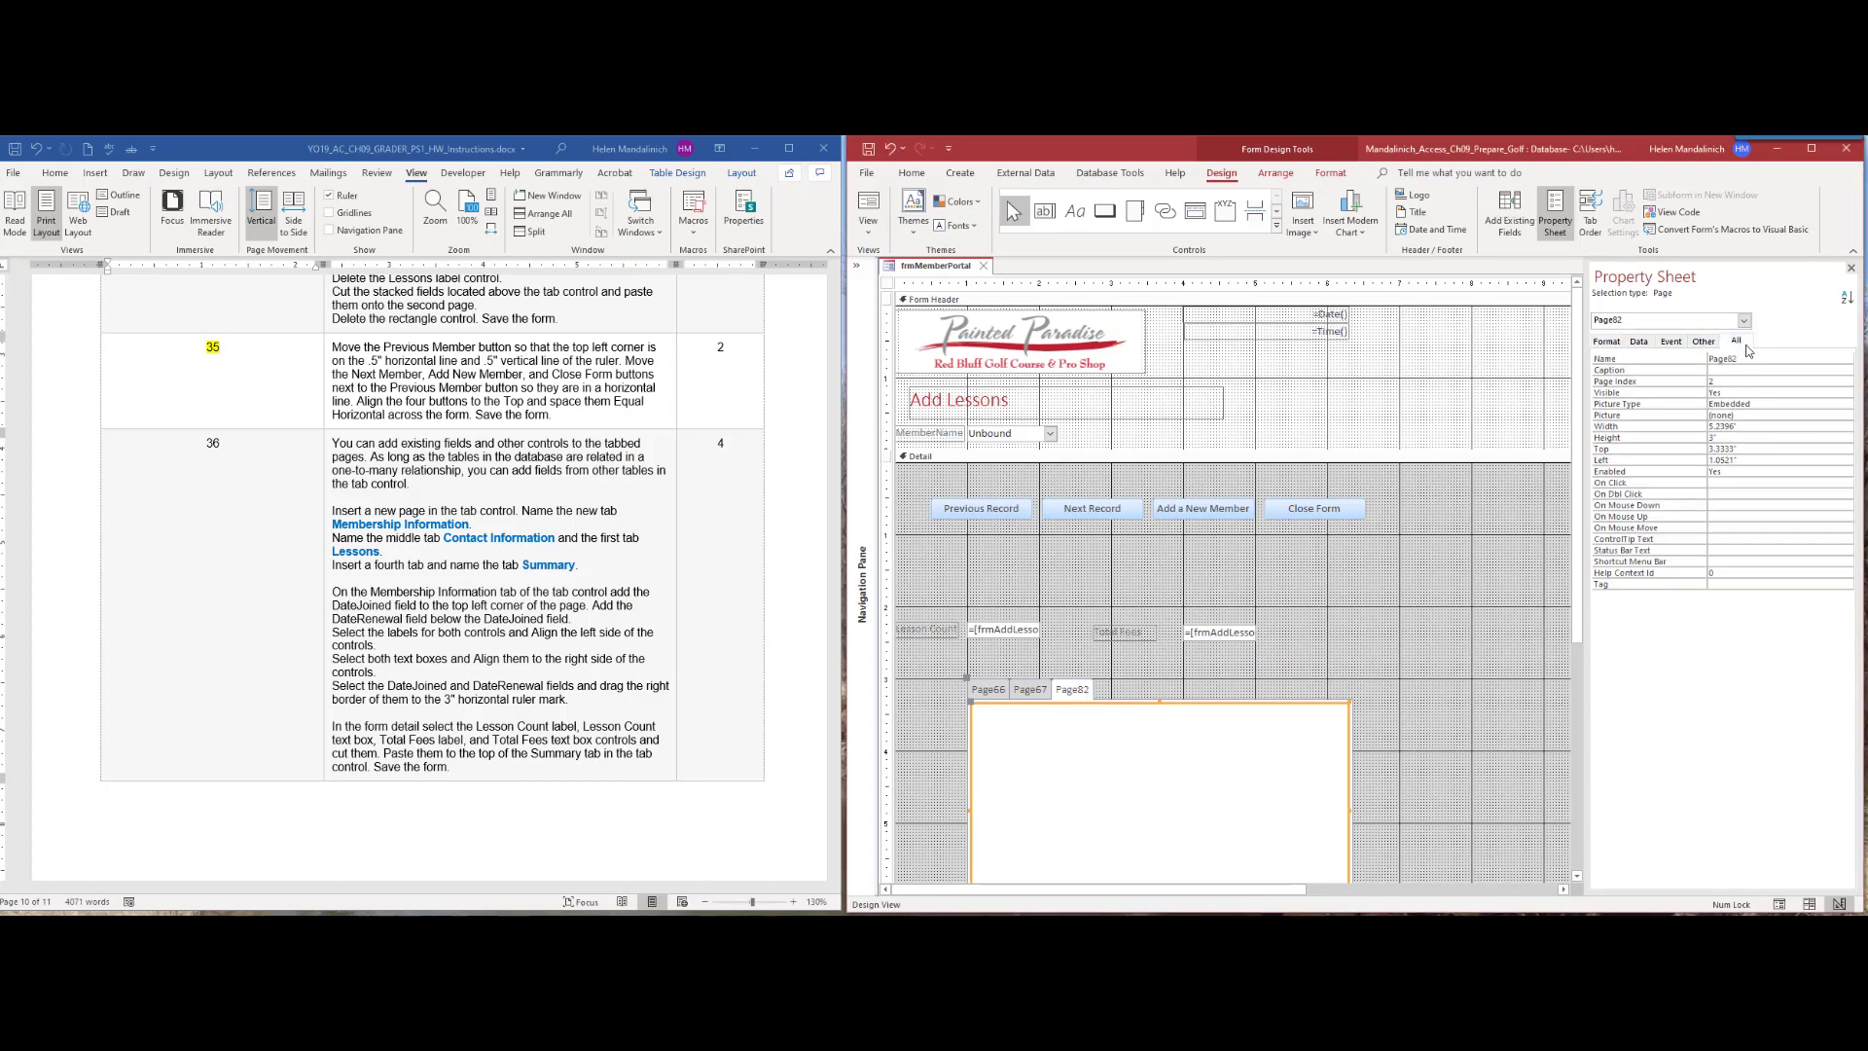
click(1750, 360)
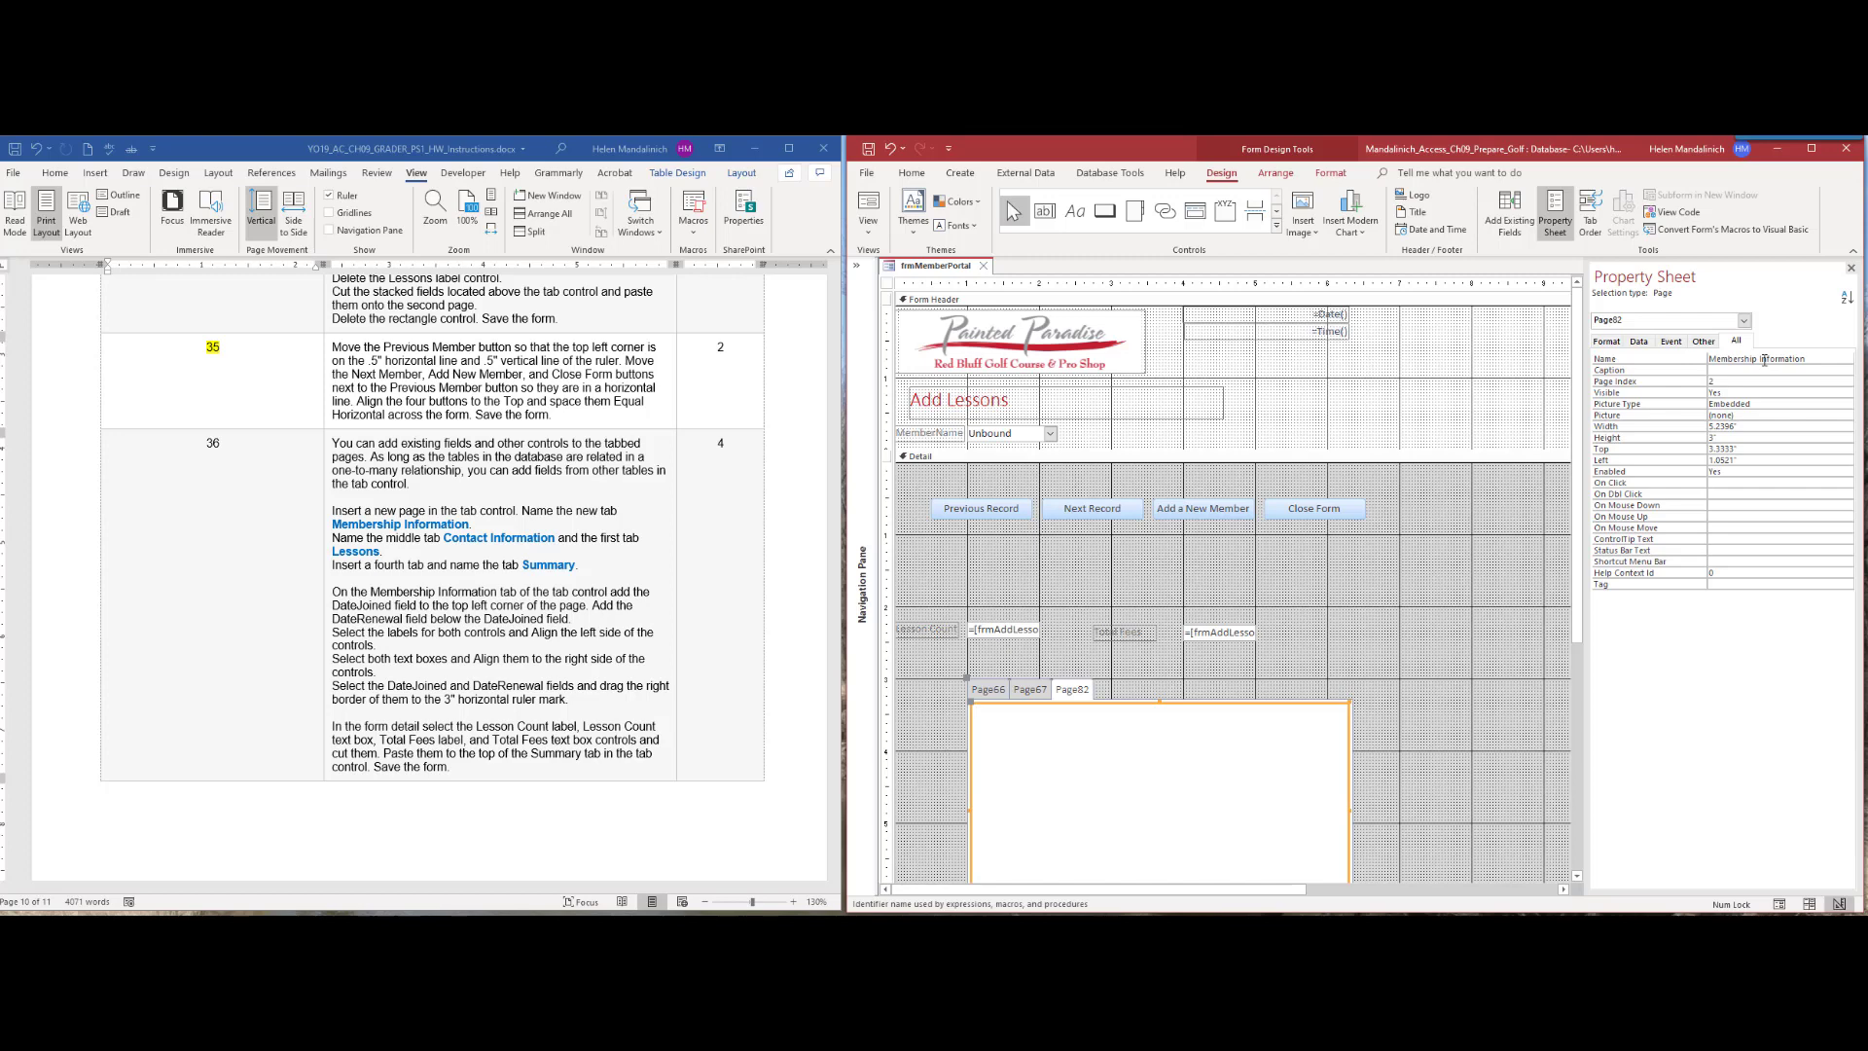
click(1710, 505)
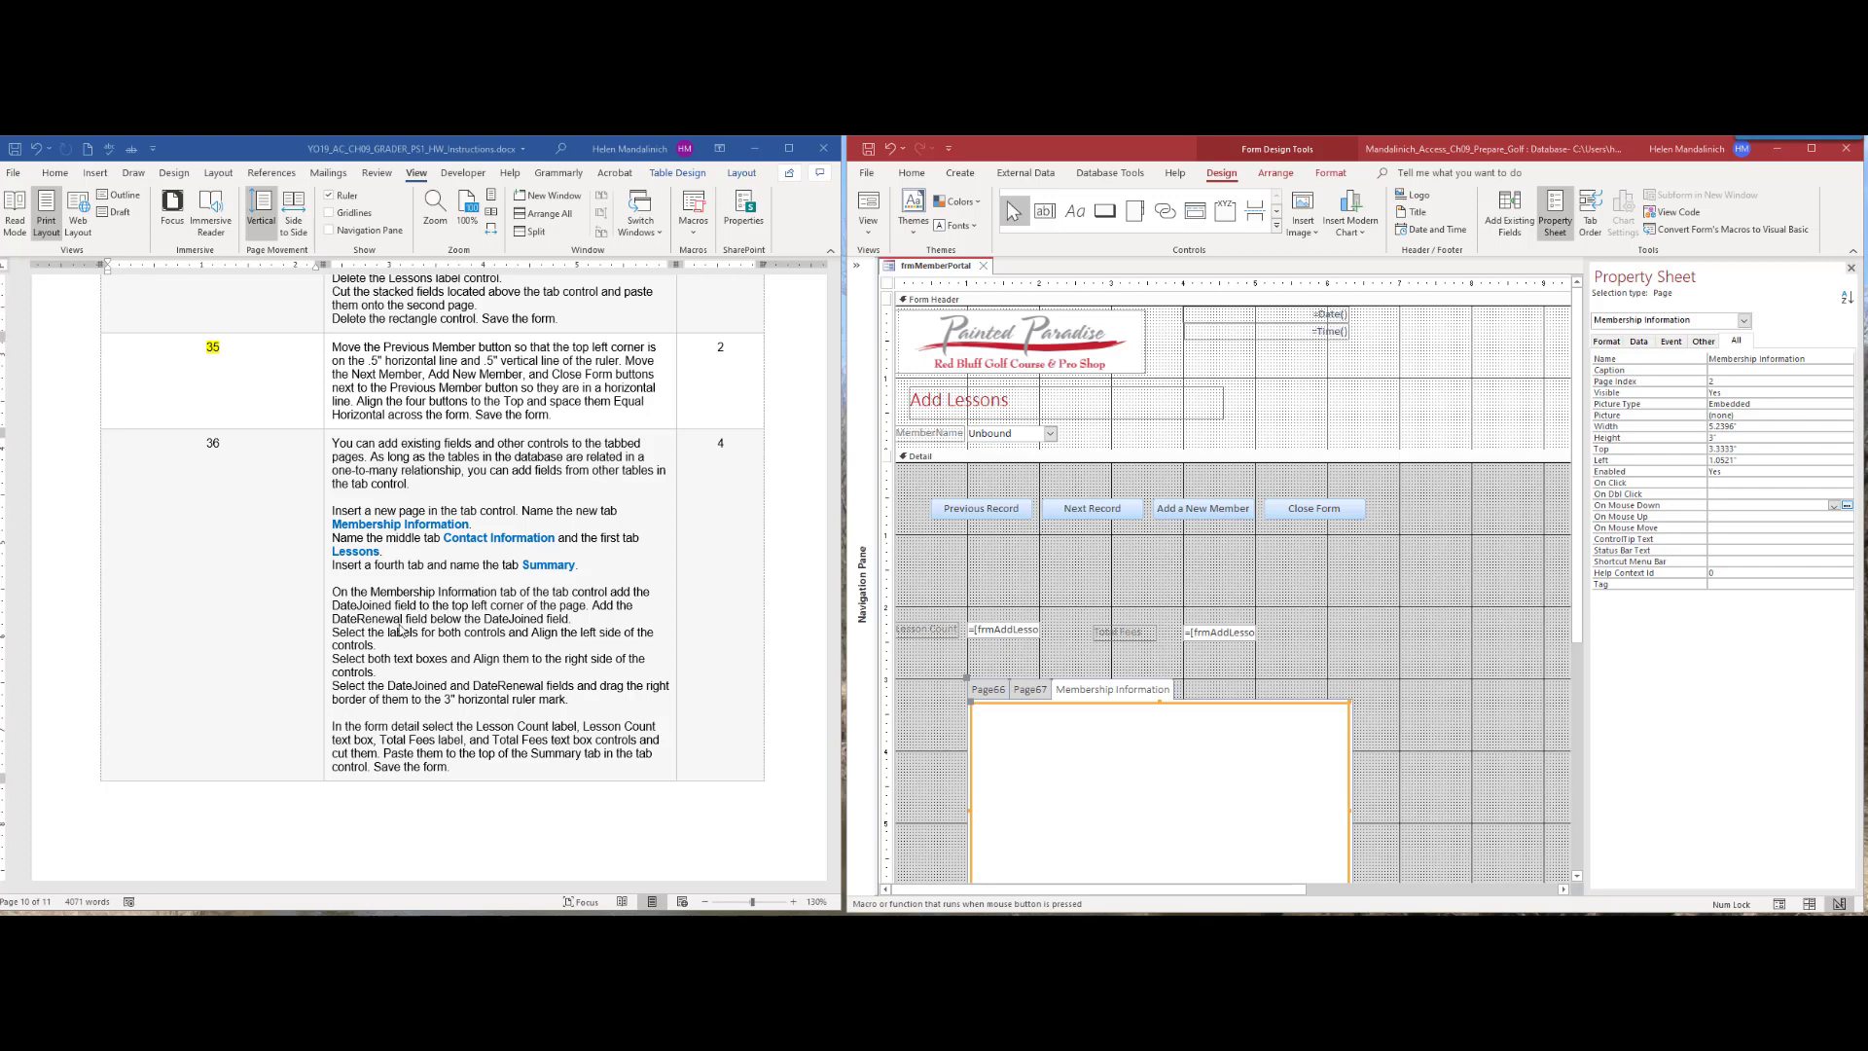
Step: Name the middle page of the tab control Contact Information and select the first page
click(1033, 691)
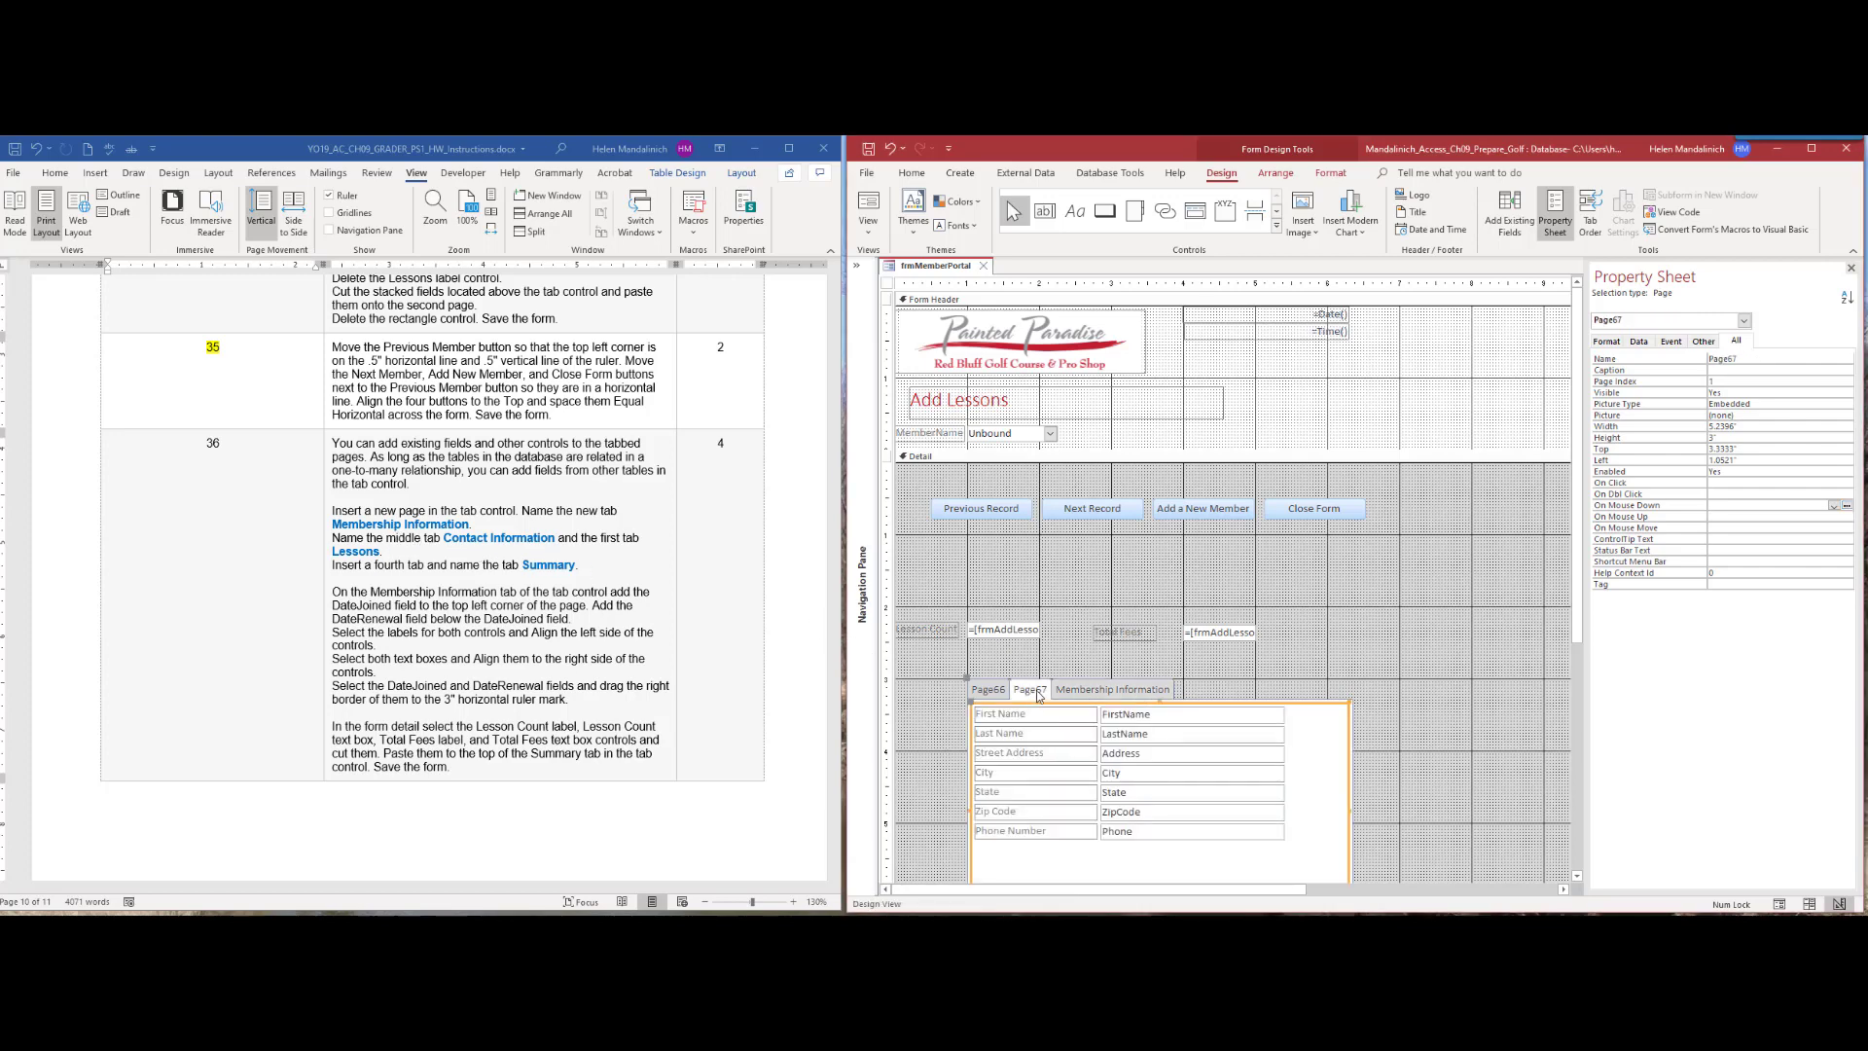
double_click(1752, 359)
text(Contact Information)
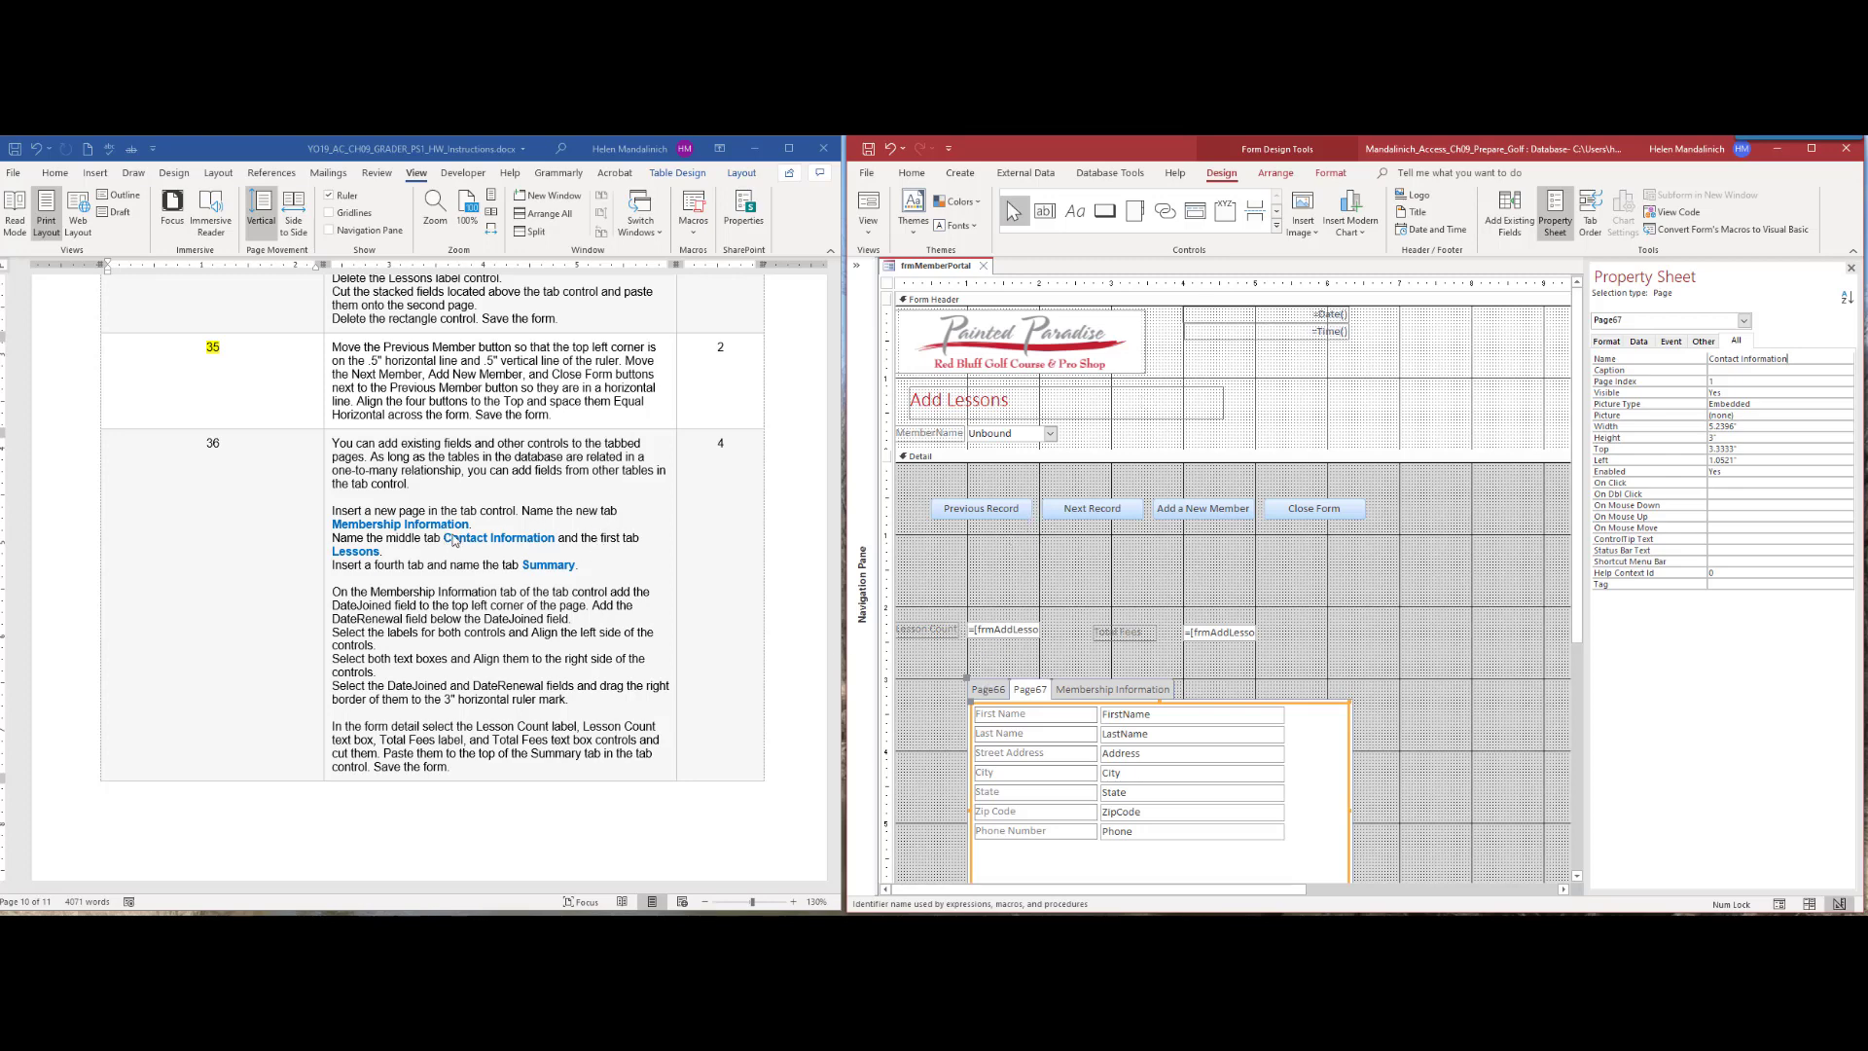
click(991, 691)
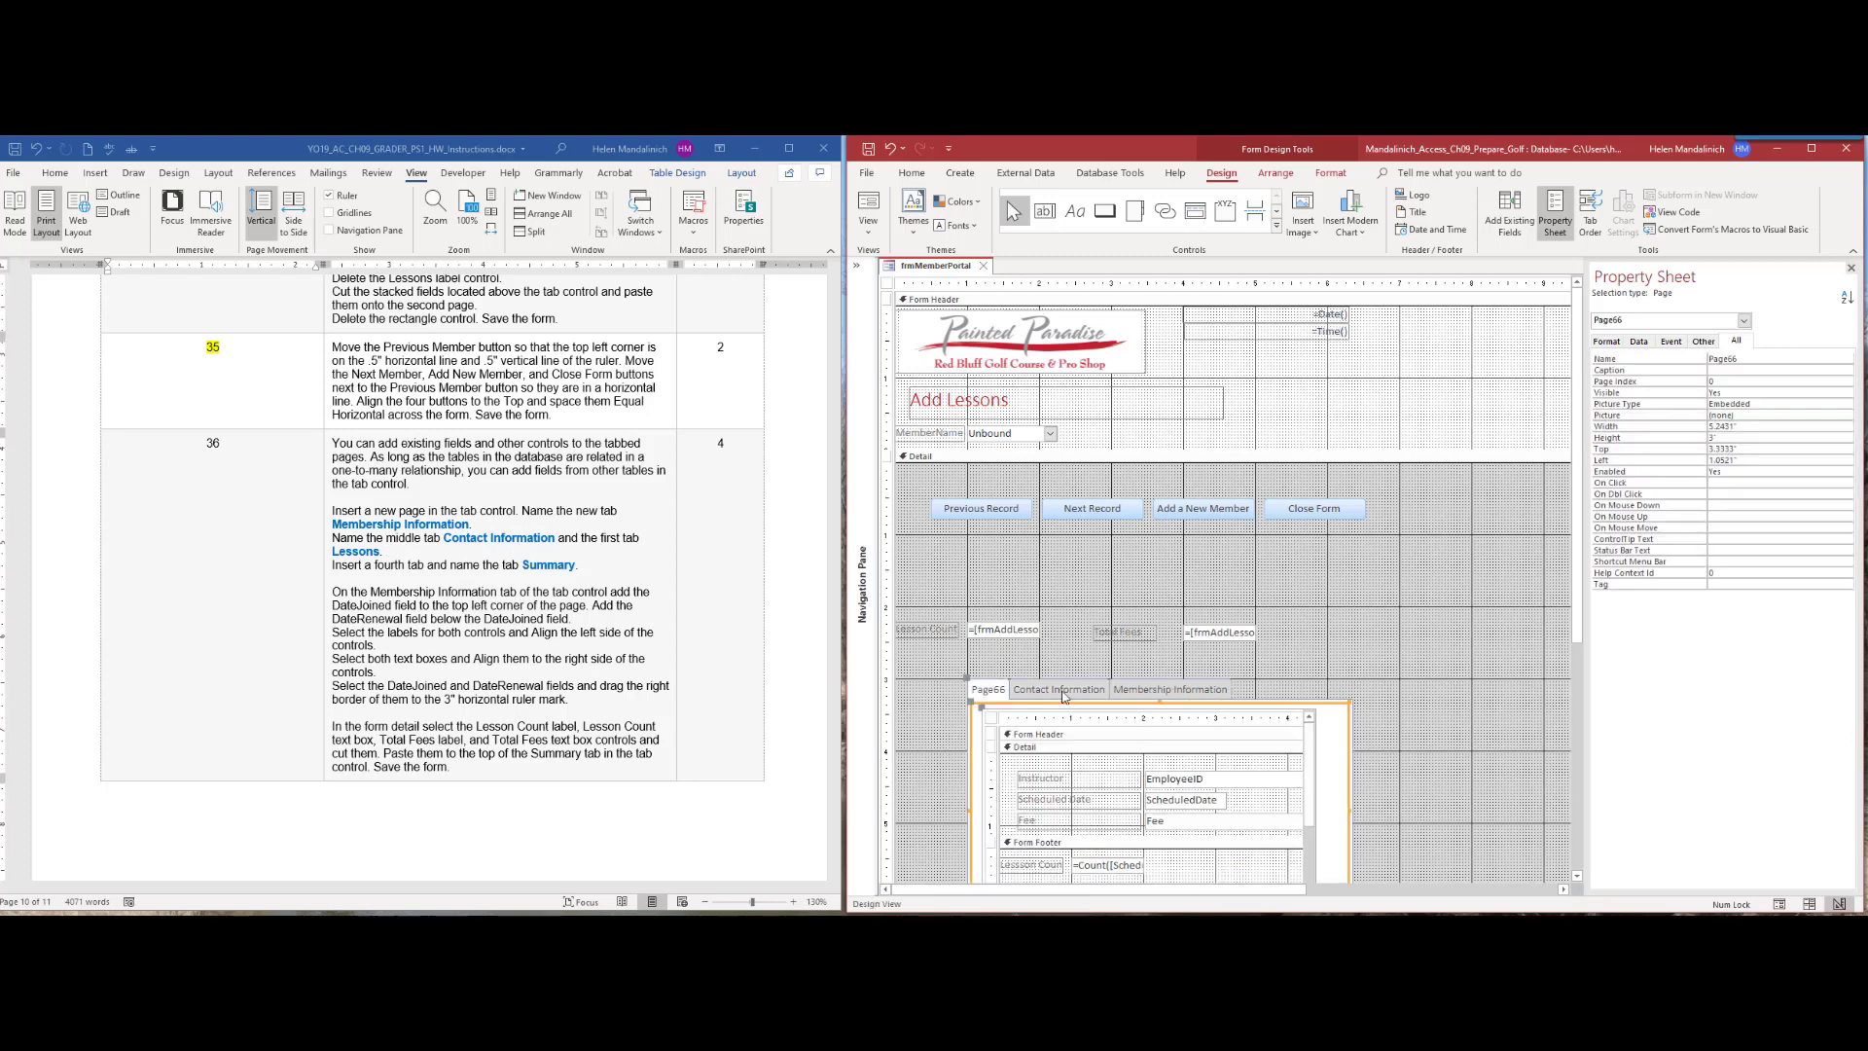
Step: Name the first page of the tab control Lessons and select the Membership Information page
double_click(1751, 363)
text(Lessons)
click(1205, 691)
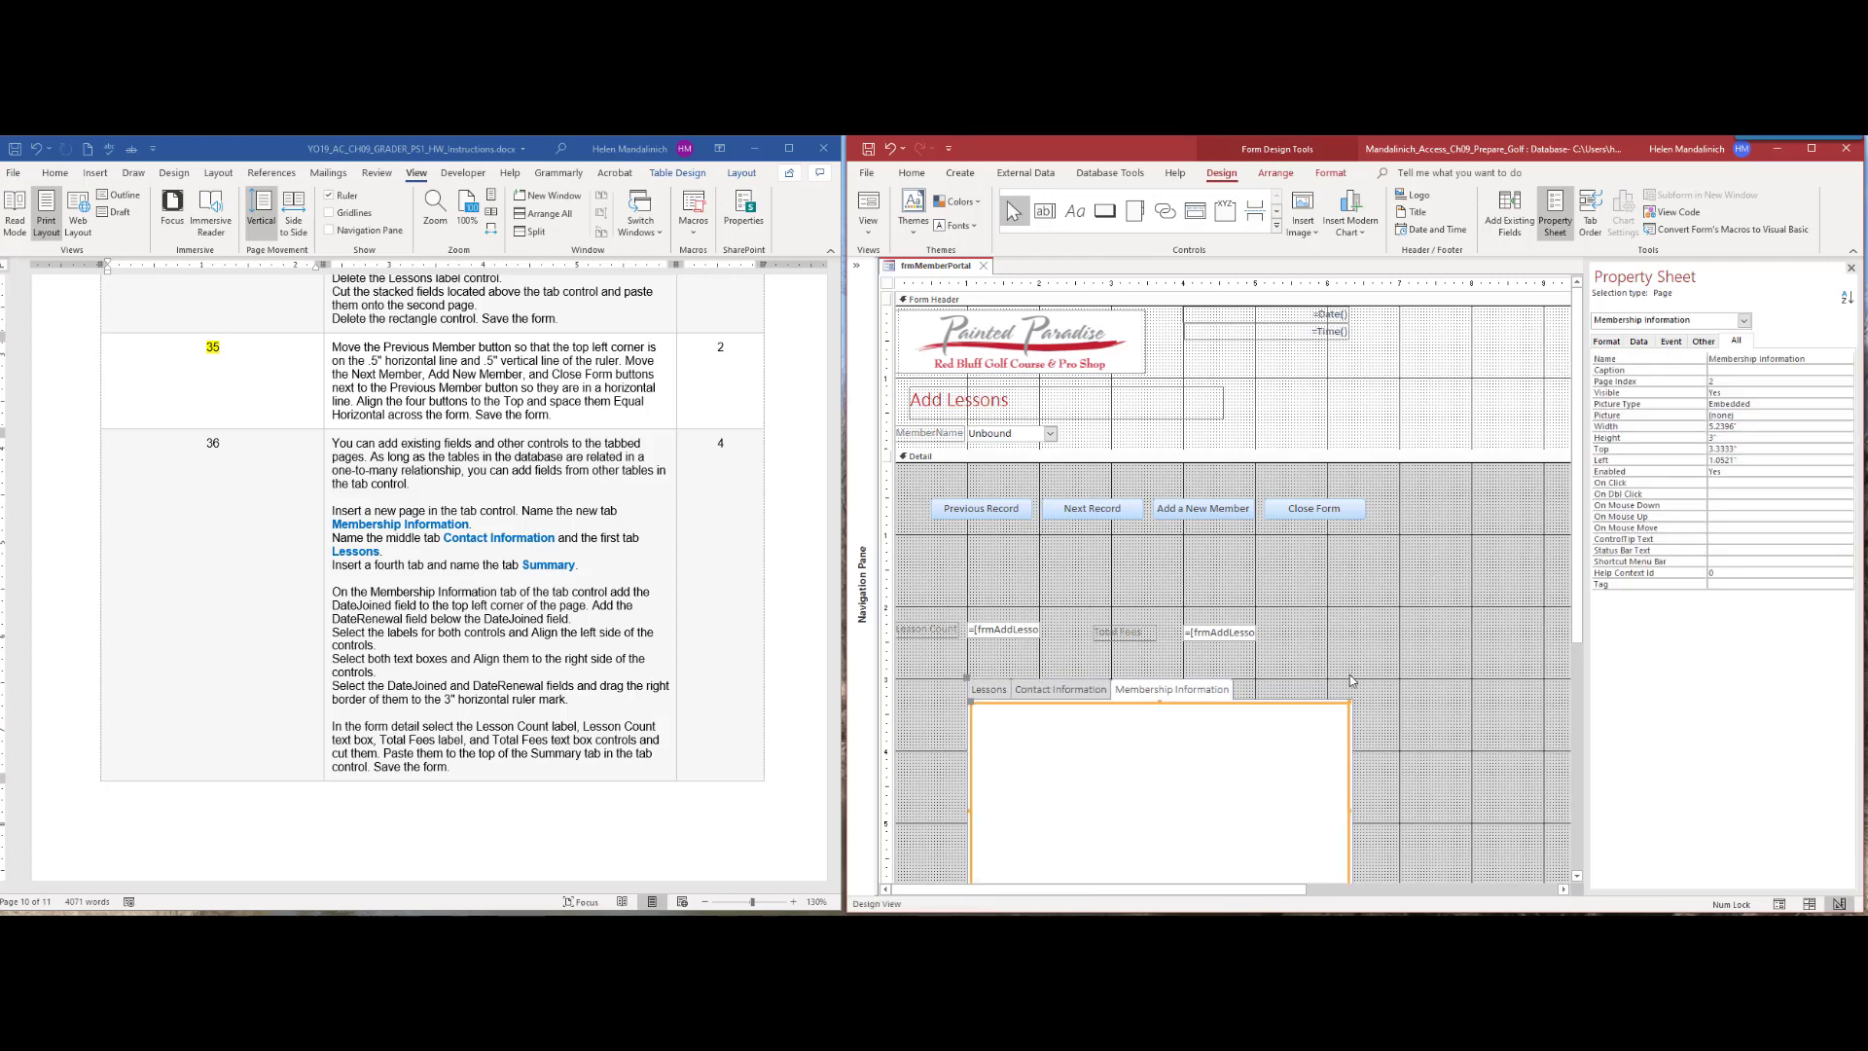
Step: Insert a fourth page in the tab control and name it Summary
right_click(1166, 691)
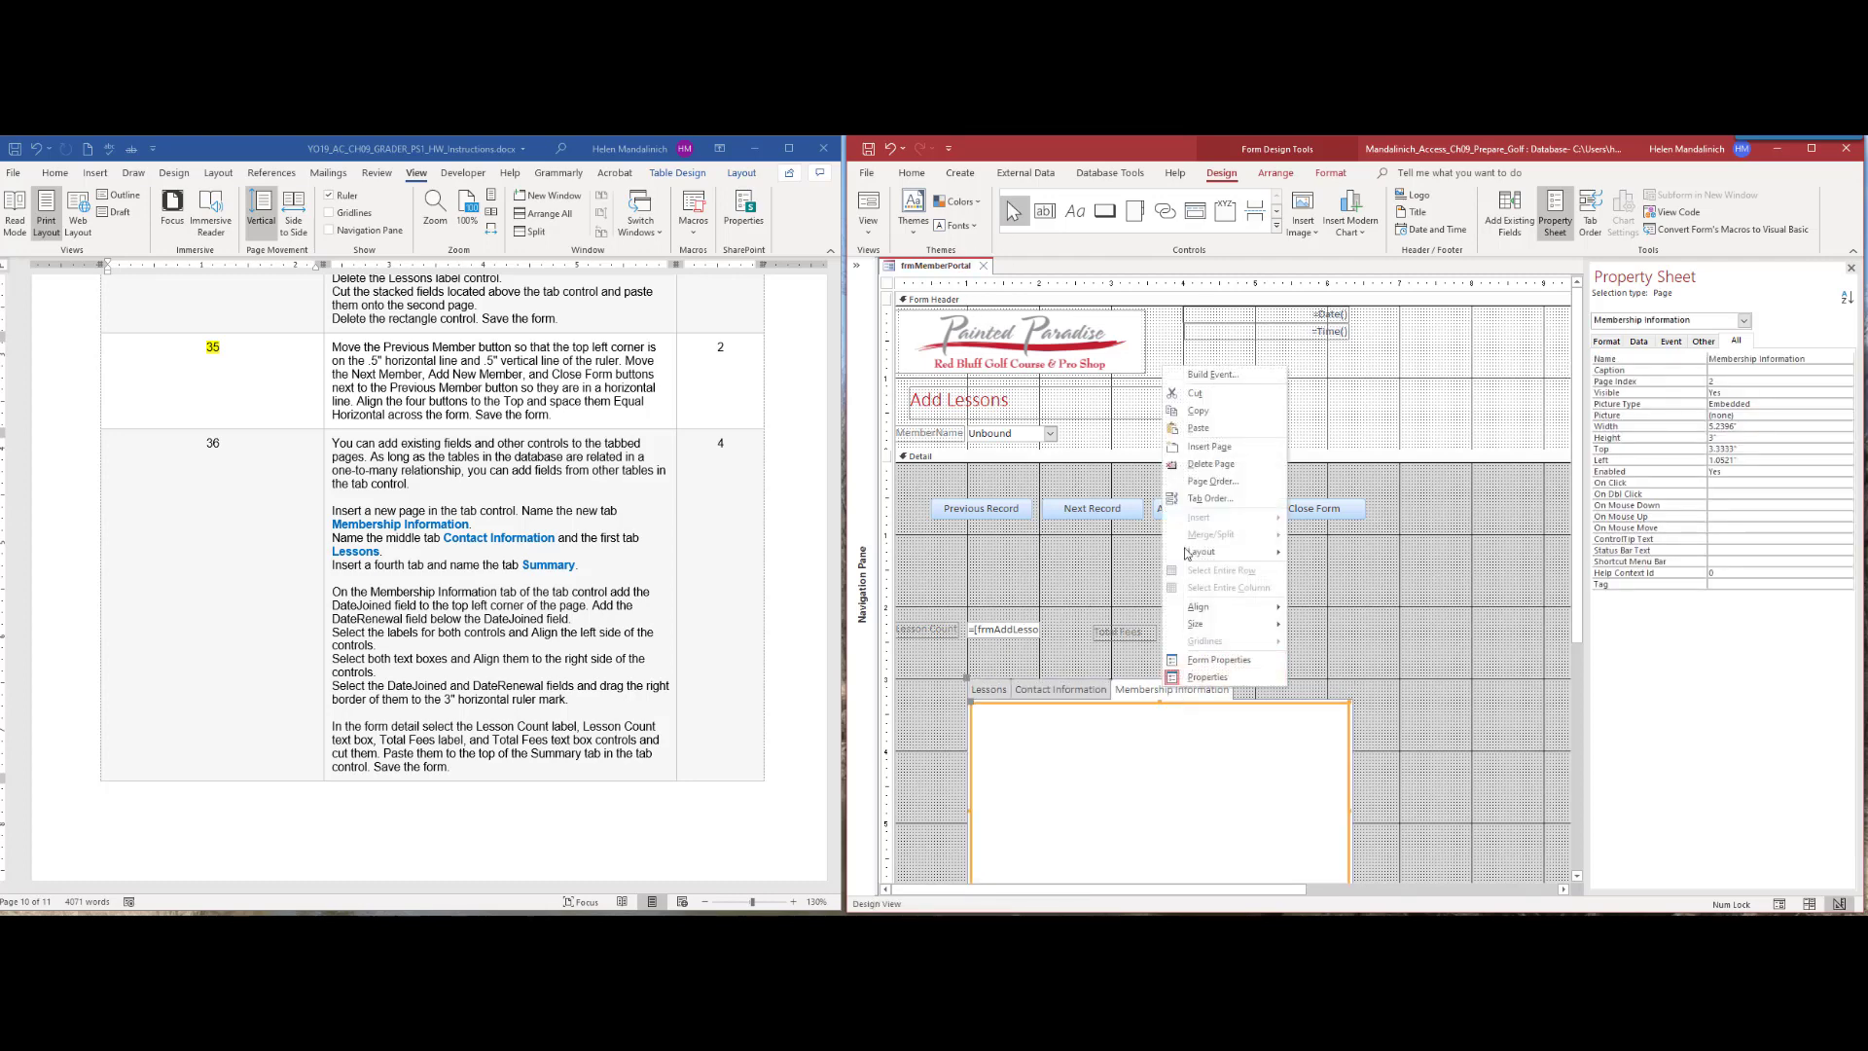
click(1208, 446)
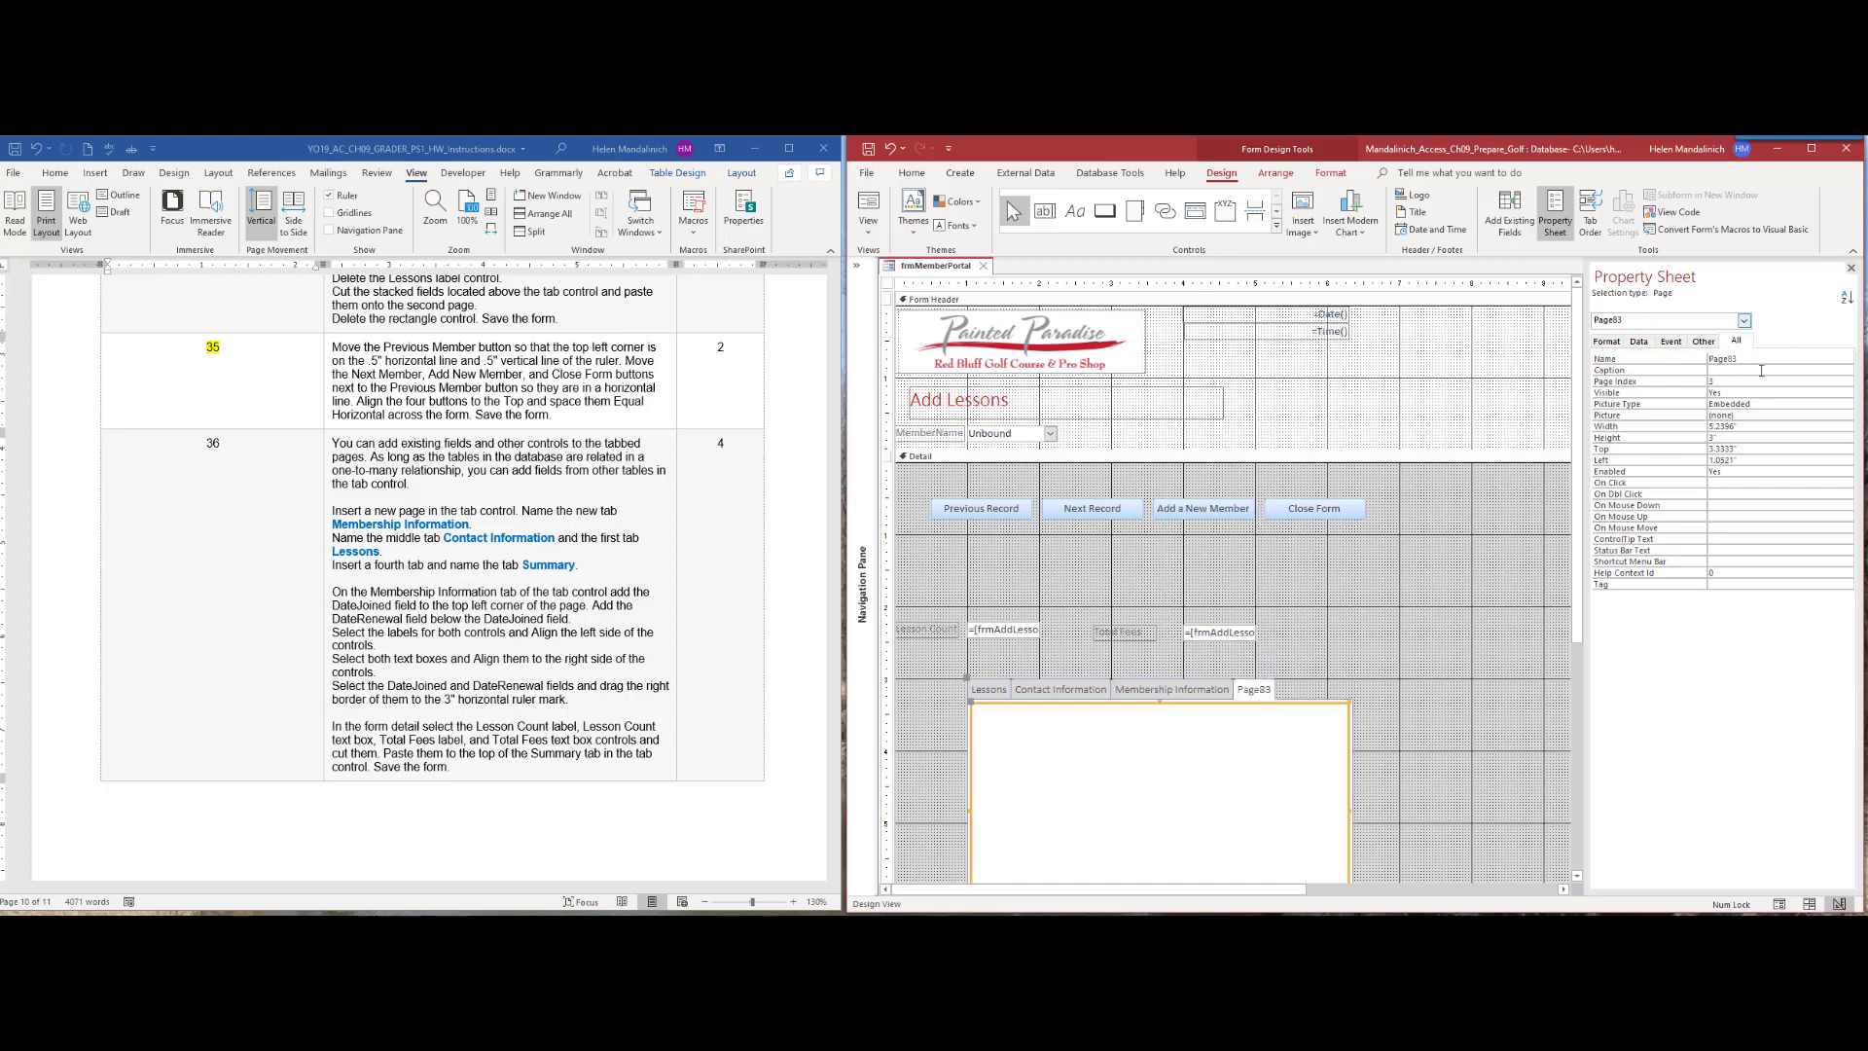
click(1584, 358)
text(Su)
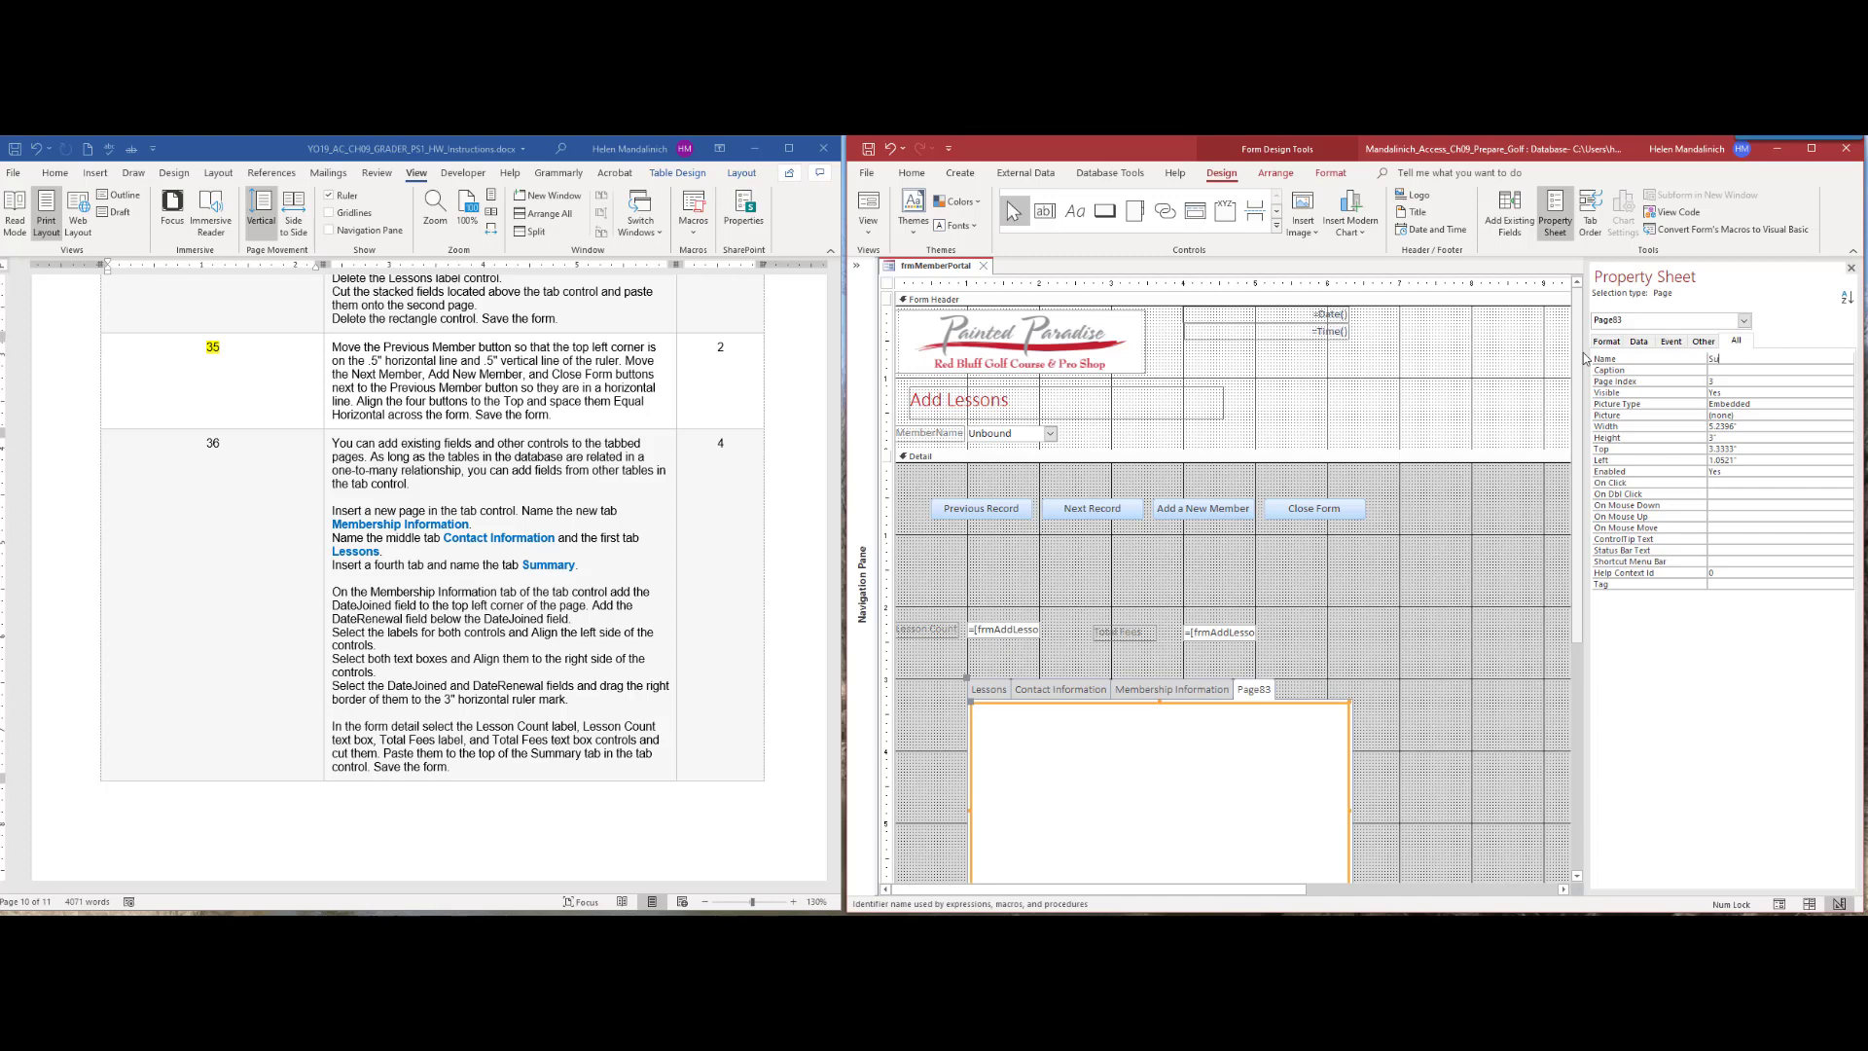
text(mmary)
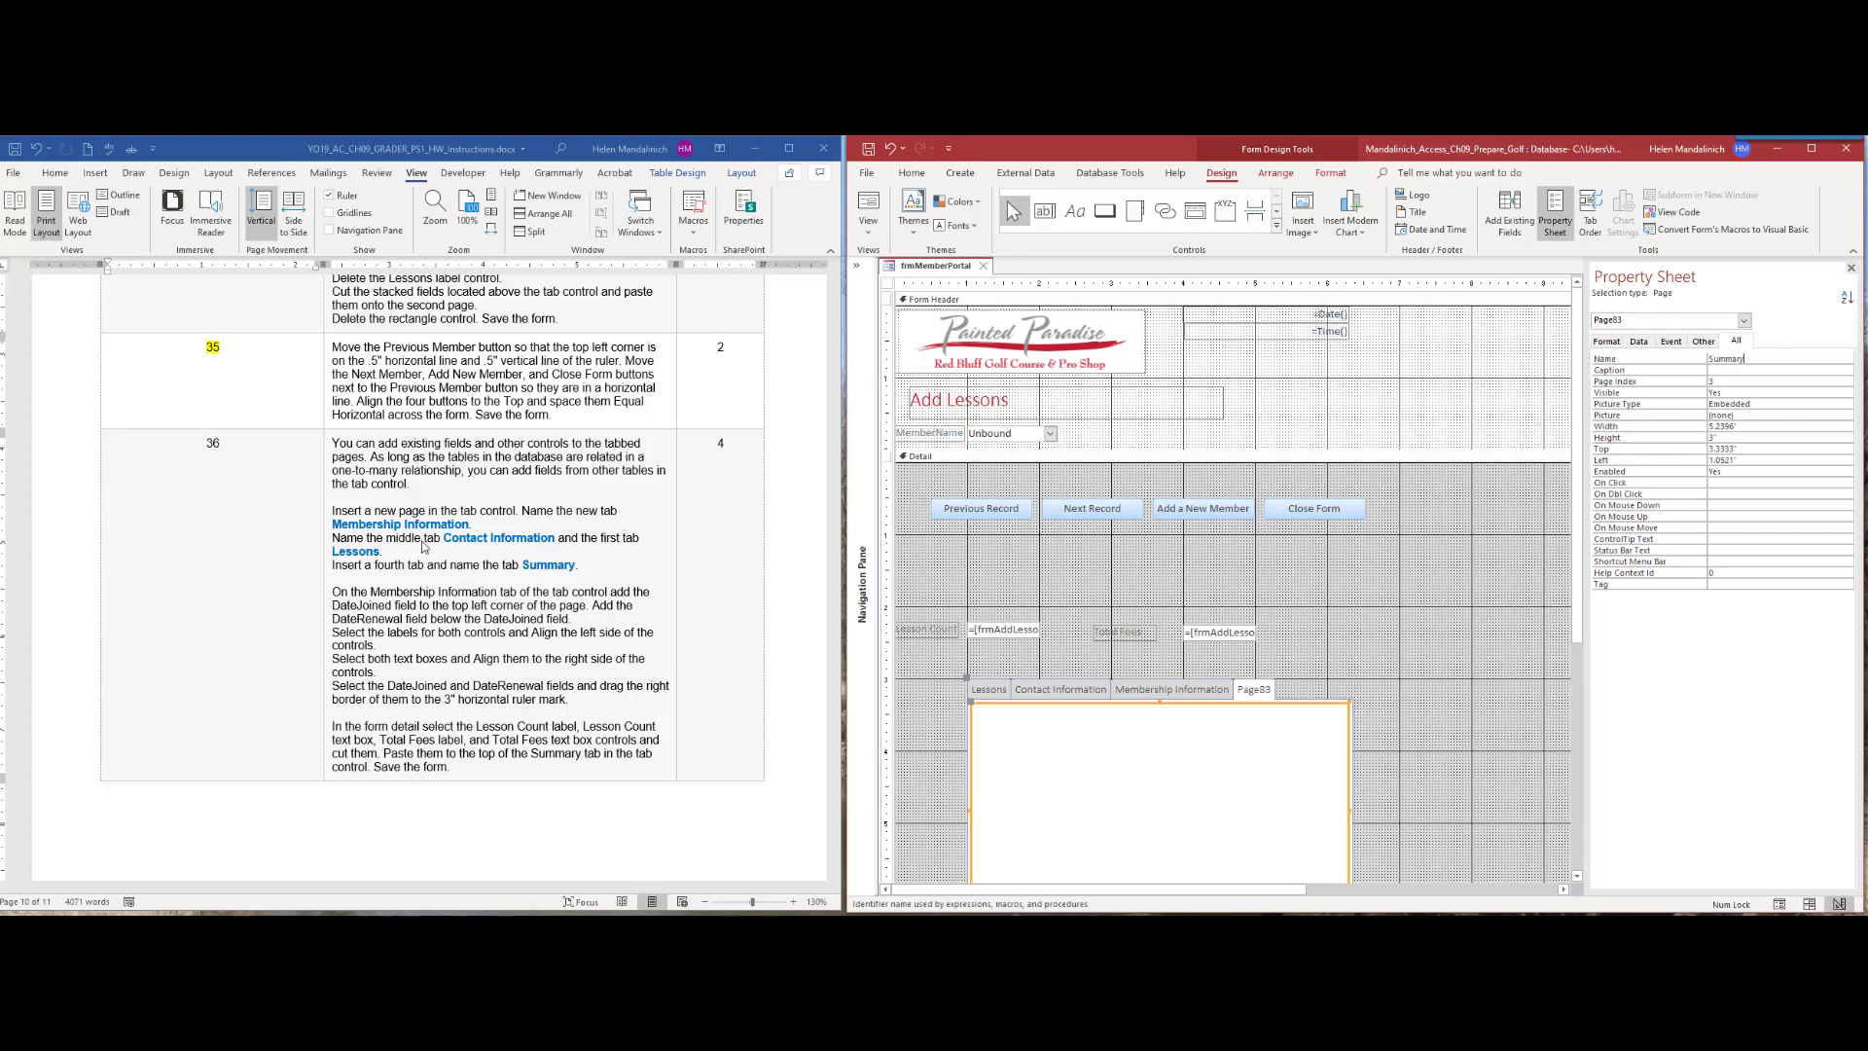
key(Return)
Step: Bring the Membership Information page forward and show the available fields of all tables
scroll(593, 615, down, 2)
click(1150, 688)
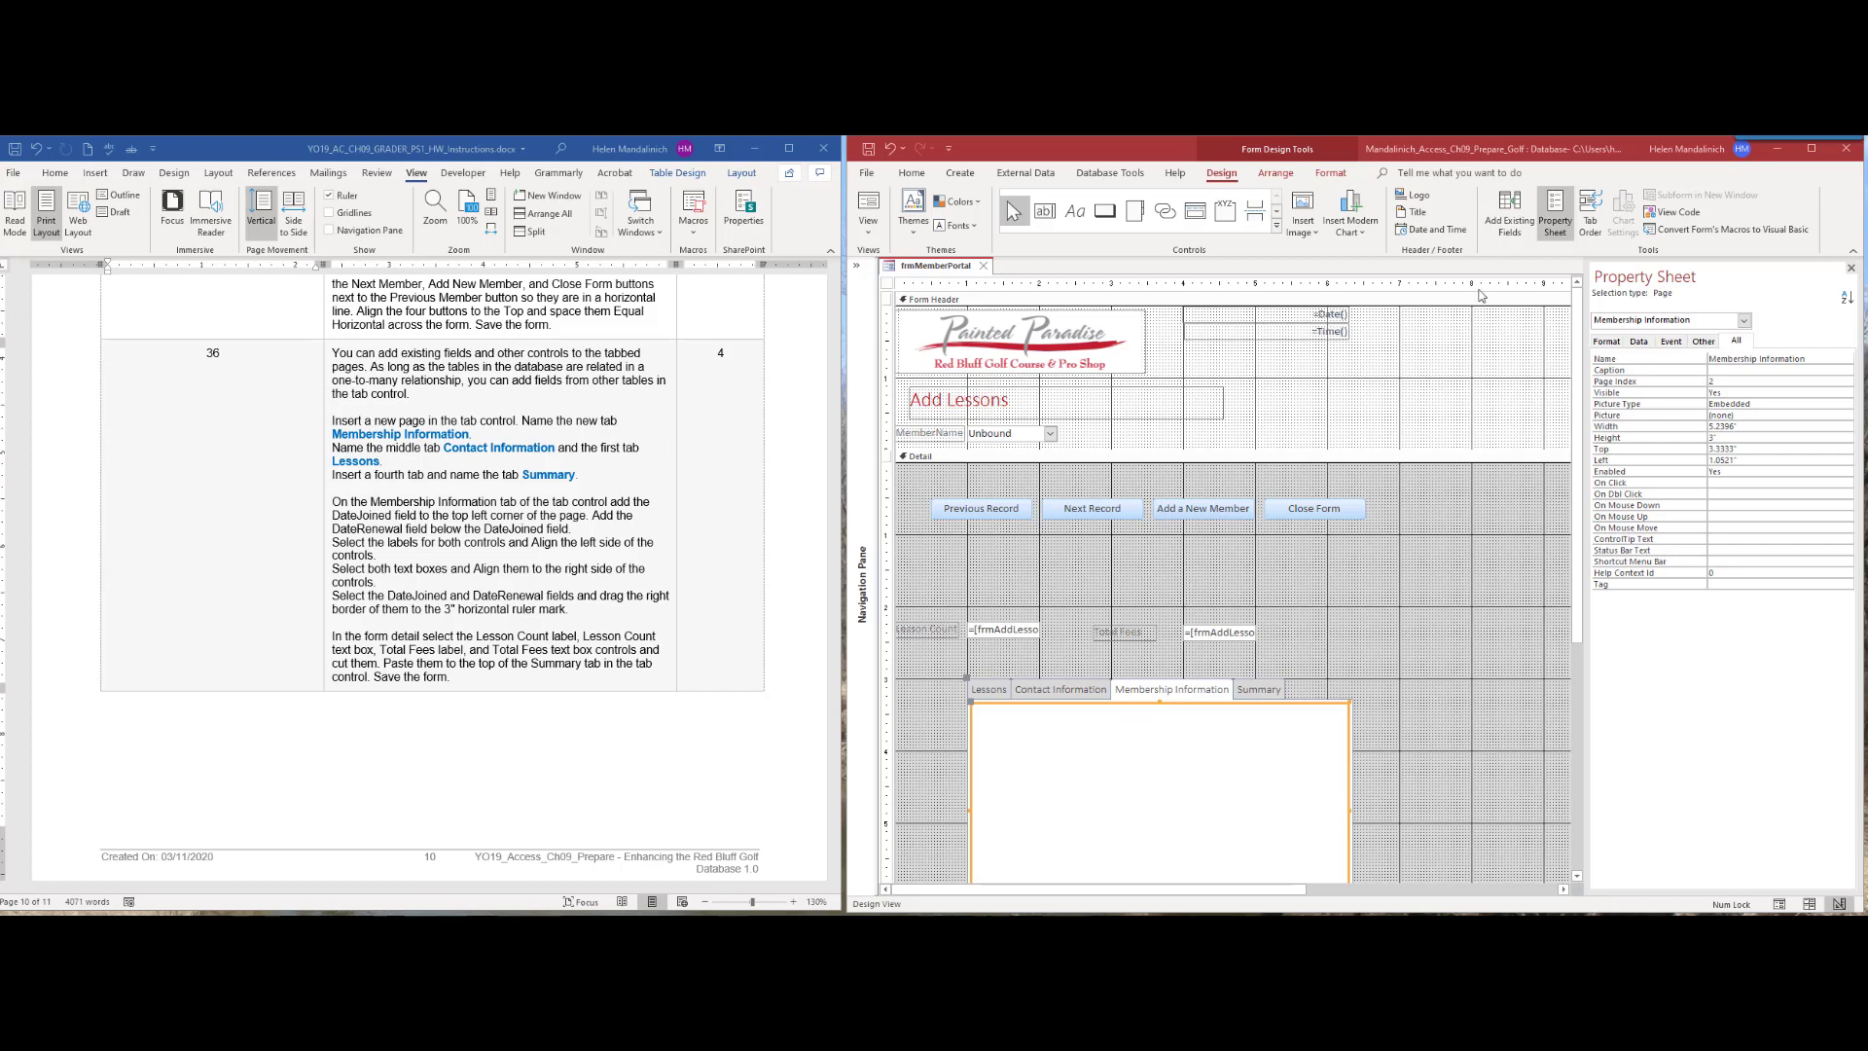
click(1505, 222)
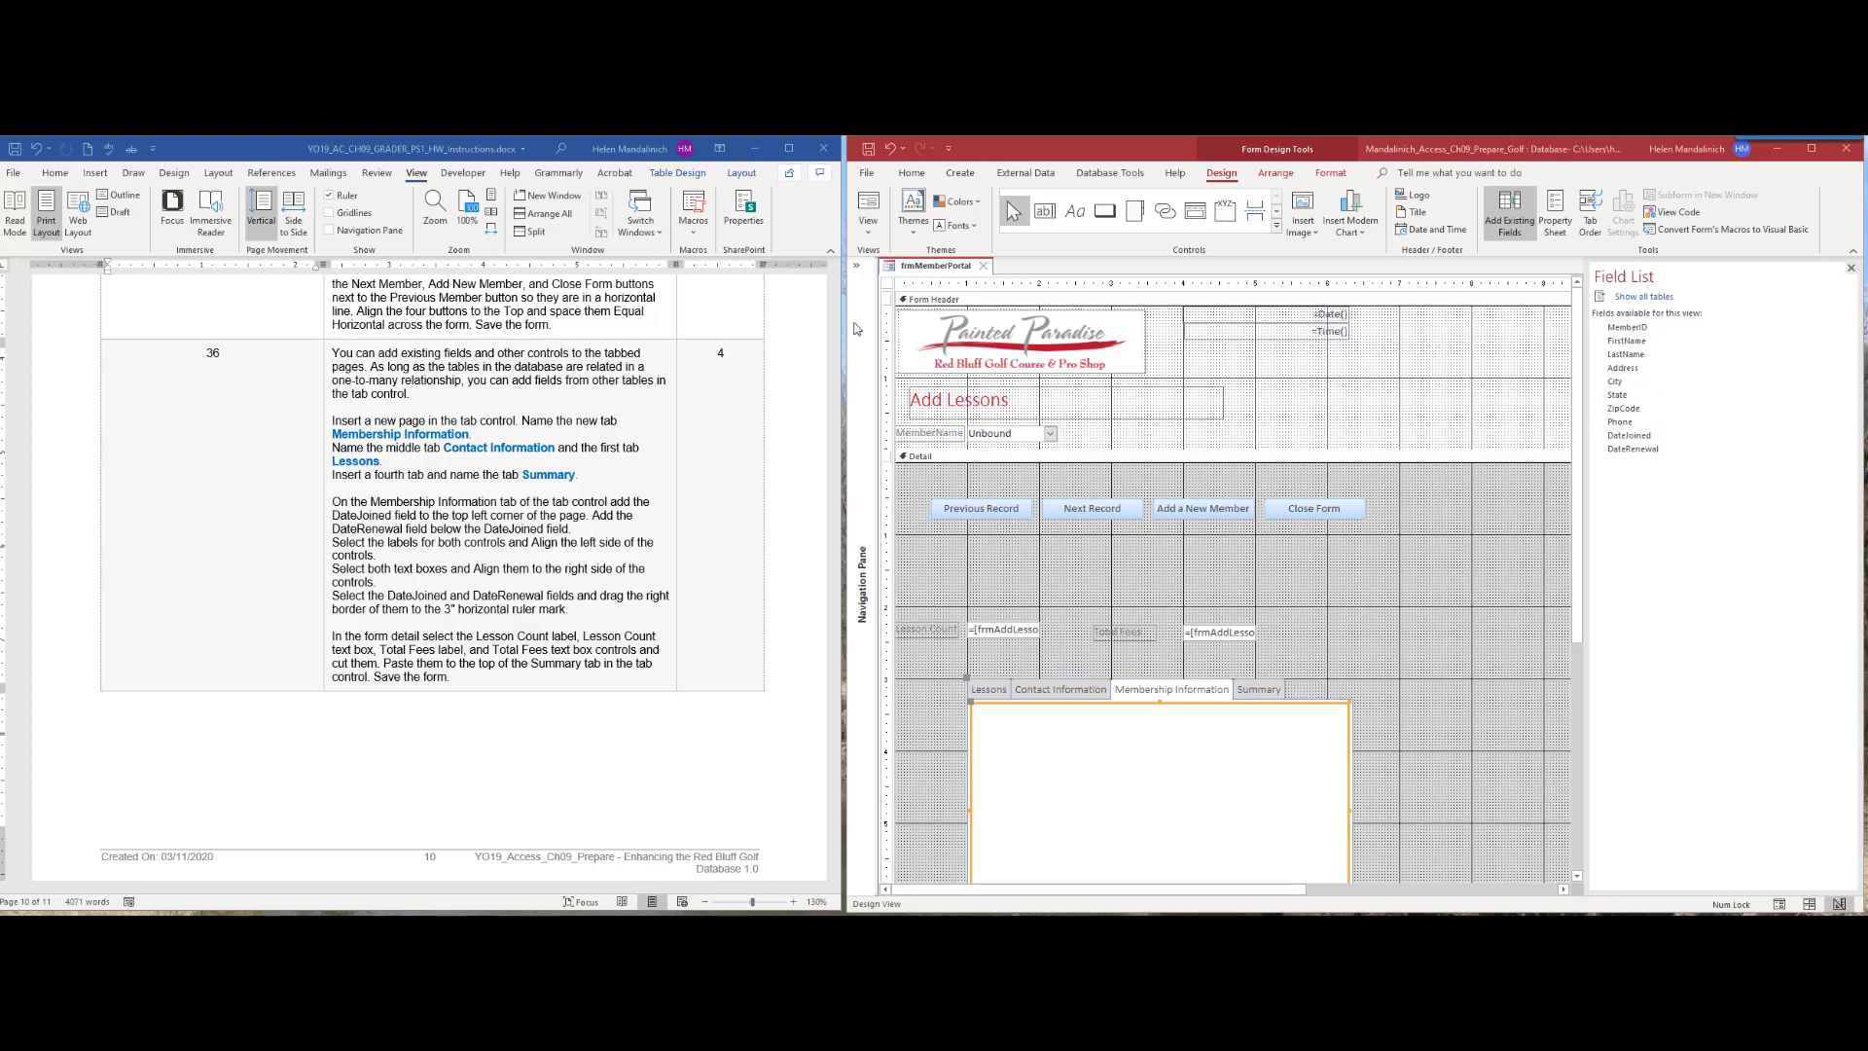
click(1645, 297)
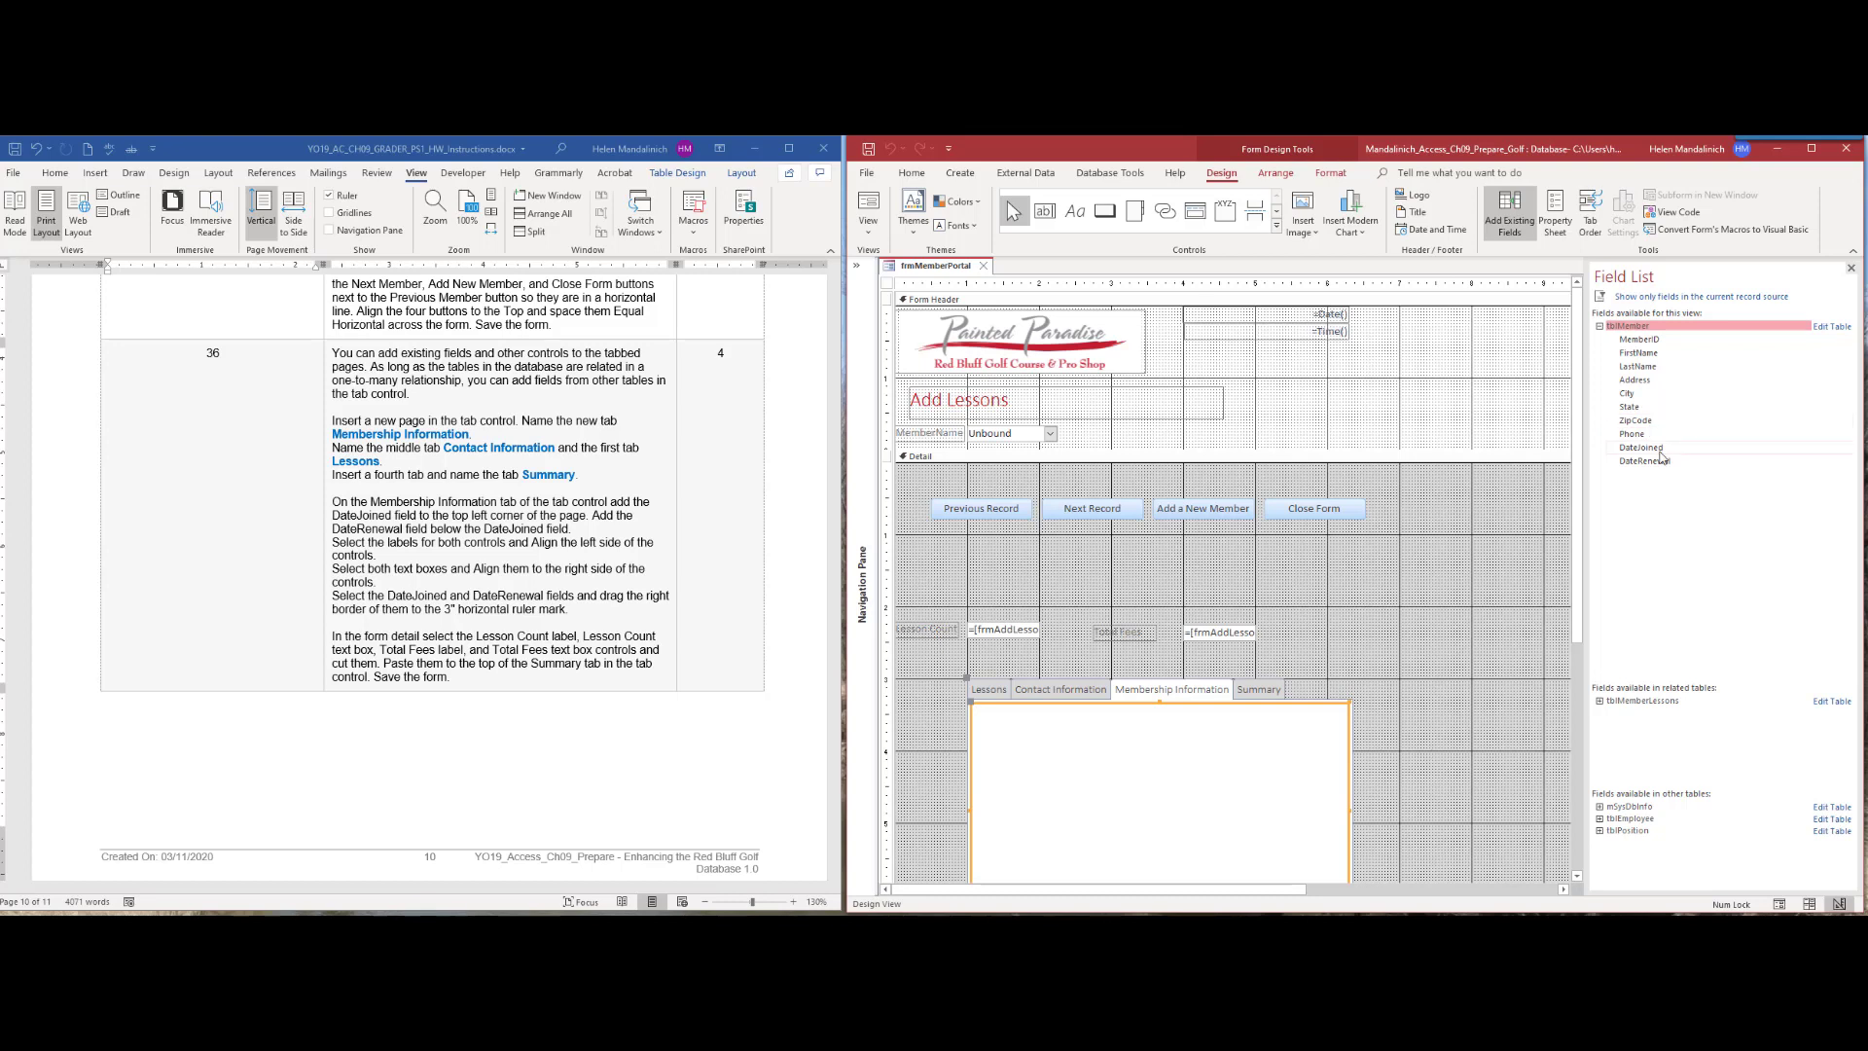
drag(1641, 447, 1059, 665)
click(1017, 659)
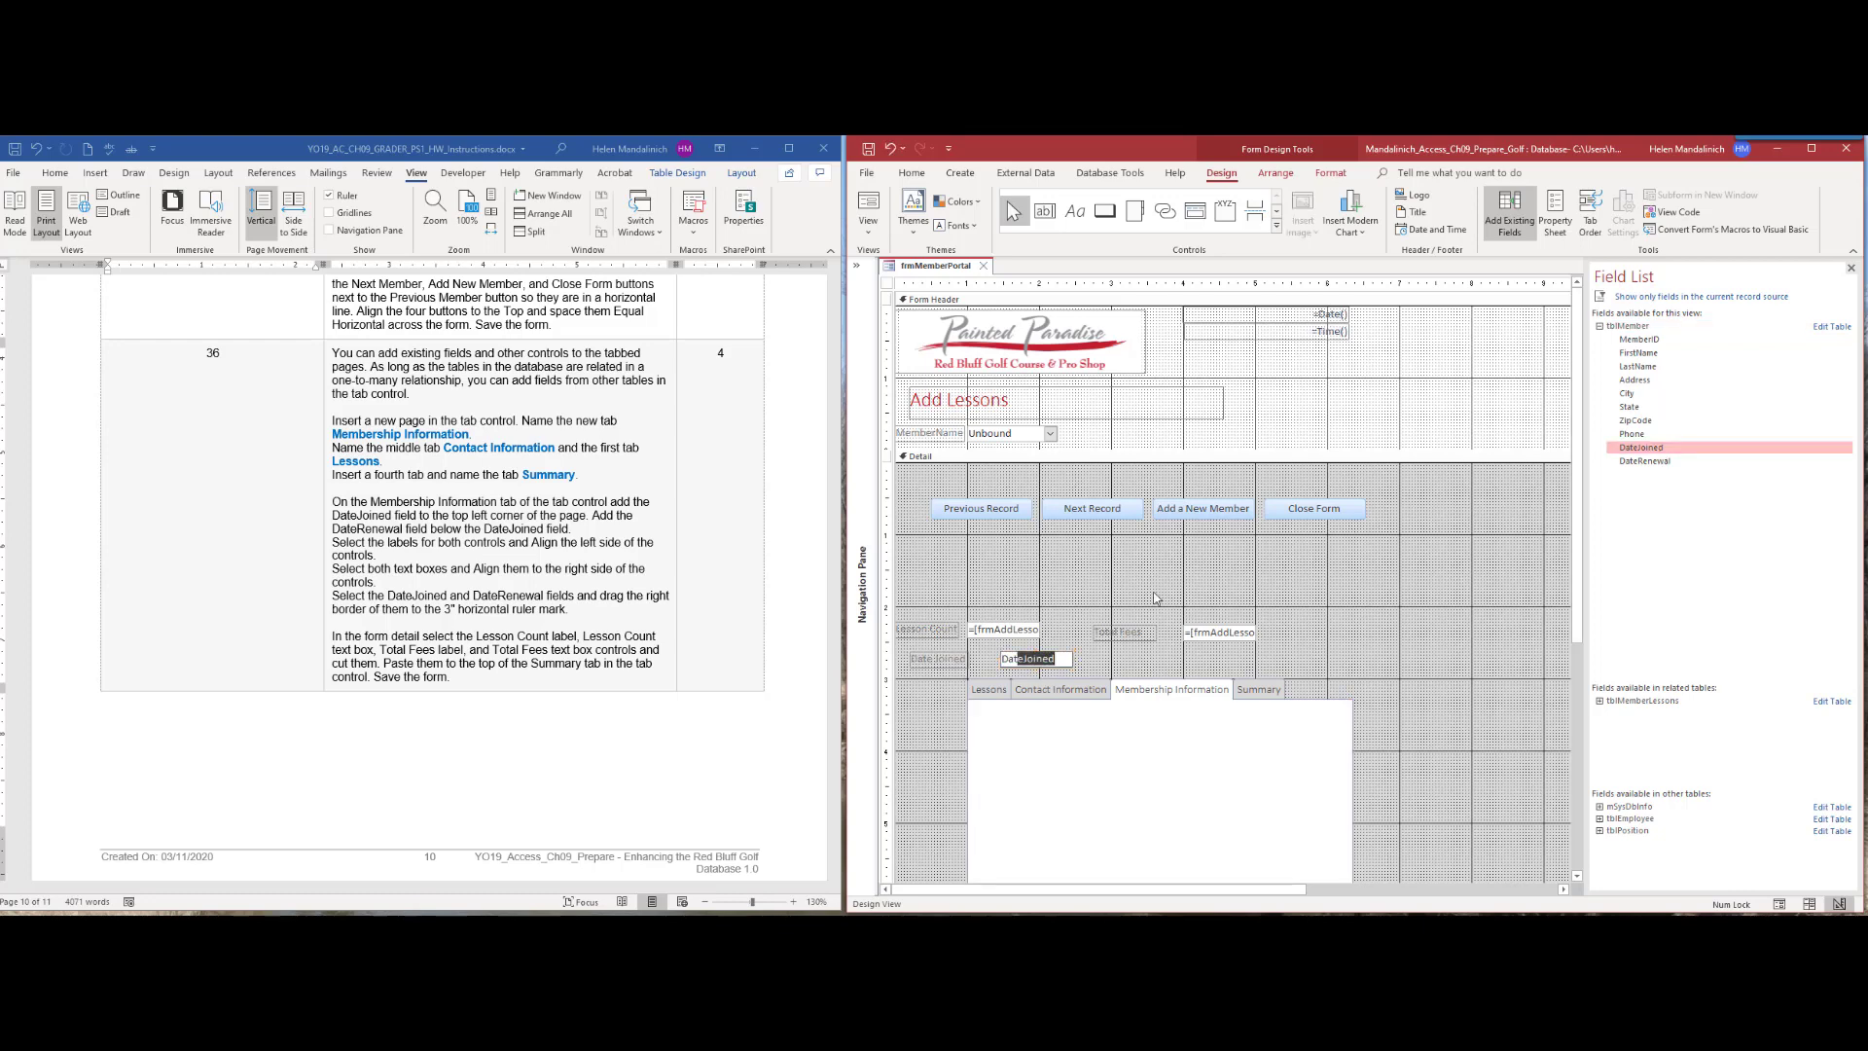
key(ctrl+z)
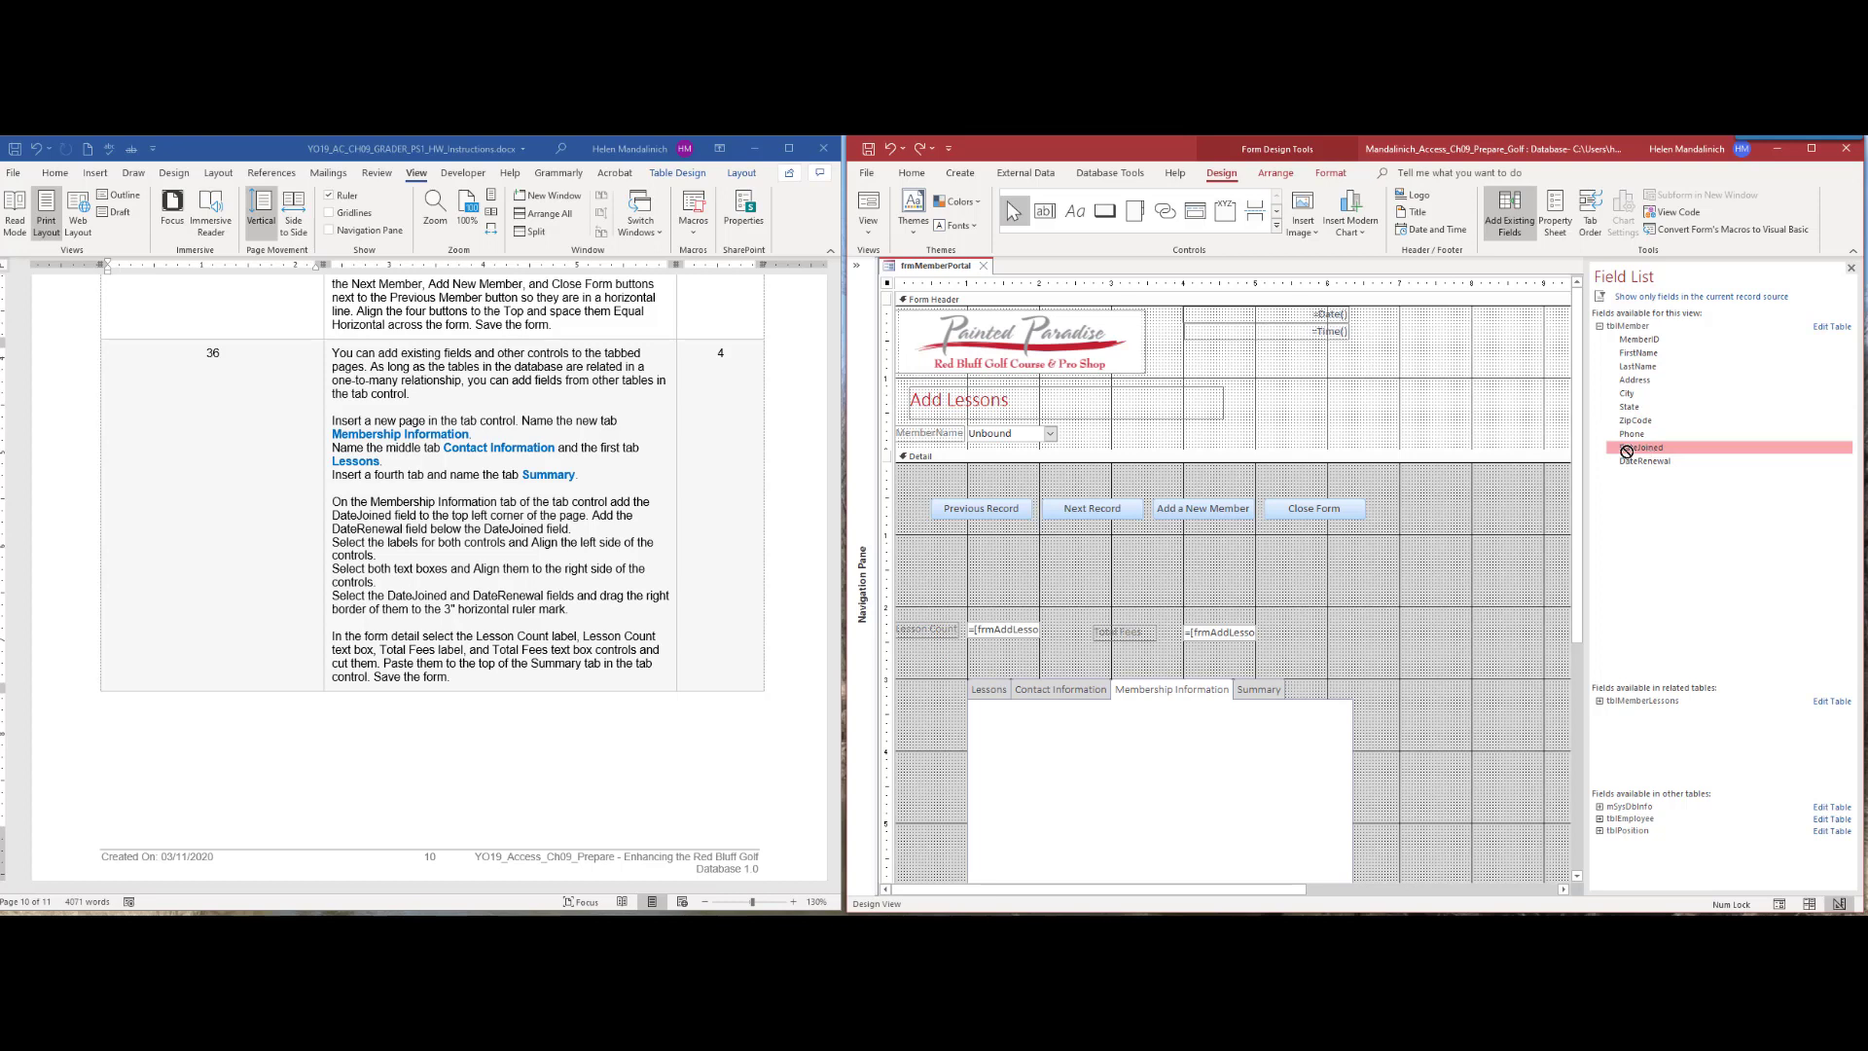
Step: Add the DateJoined field with DateRenewal below it to the Membership Information page and move both to the page's top left corner
drag(1627, 452, 1199, 750)
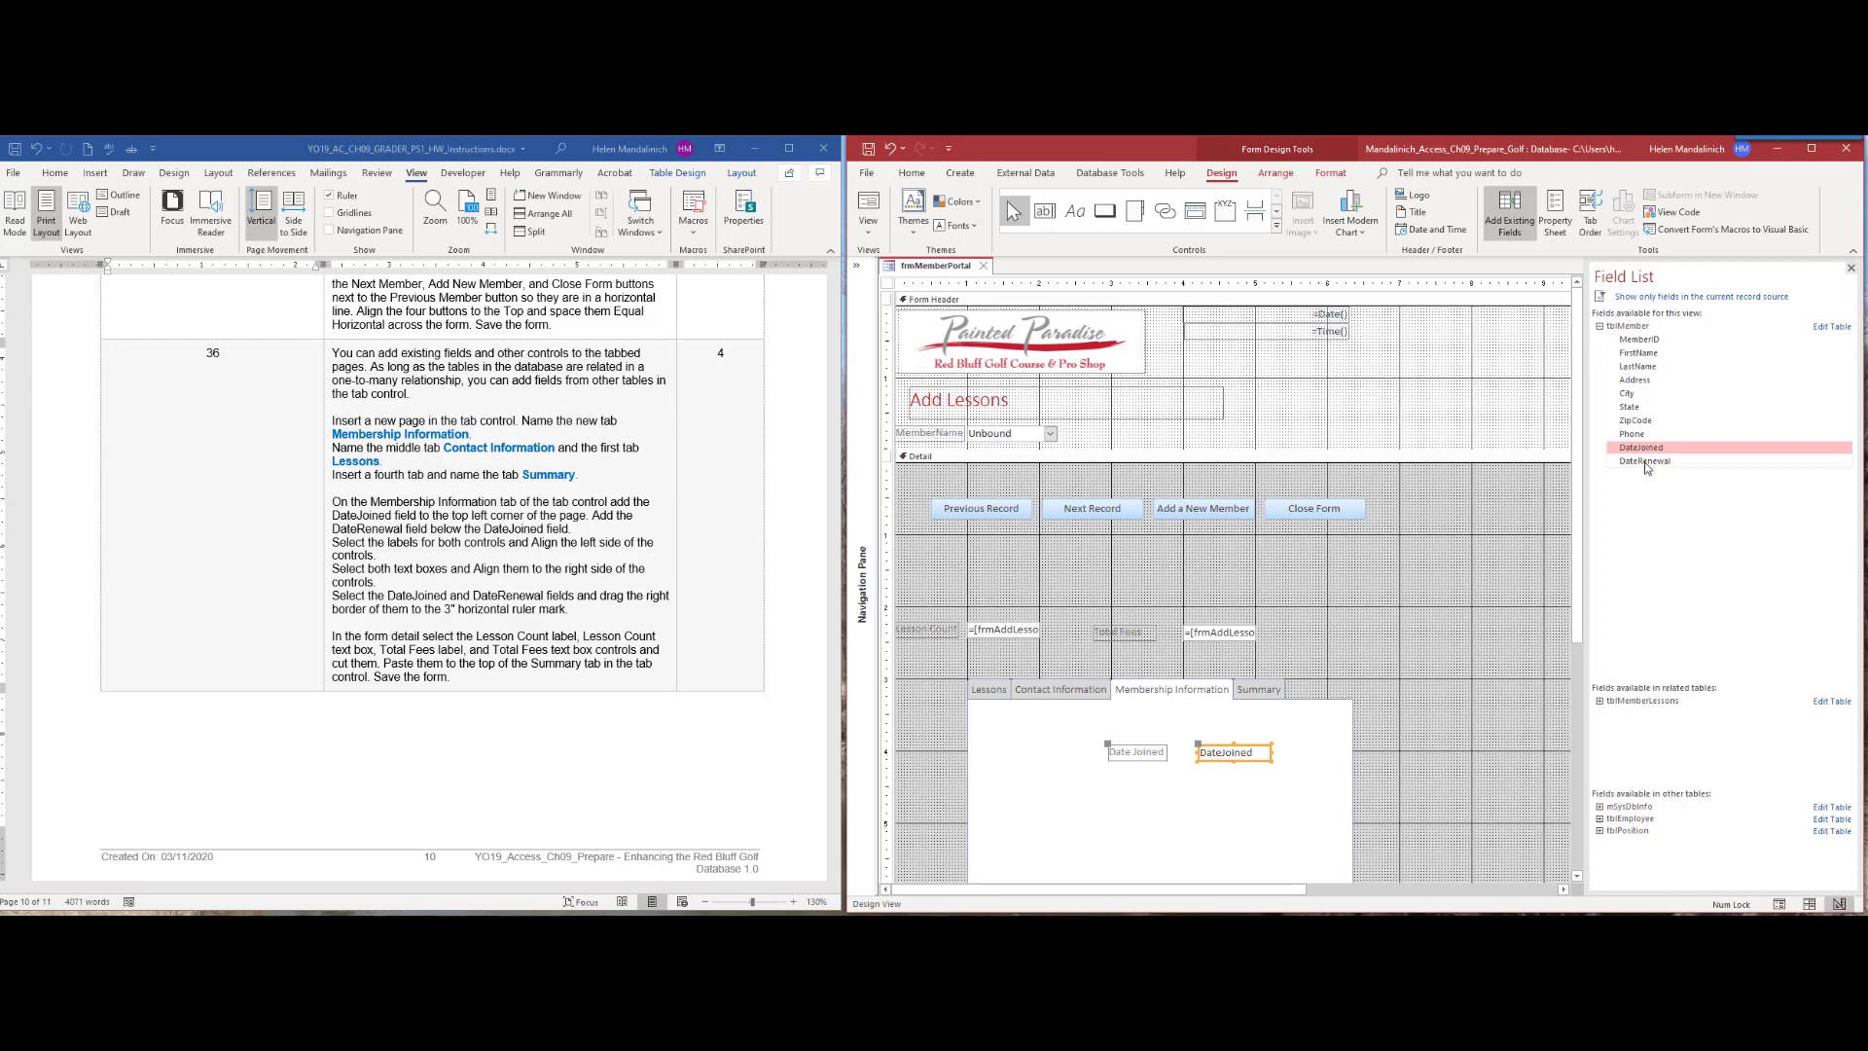
drag(1644, 464, 1204, 796)
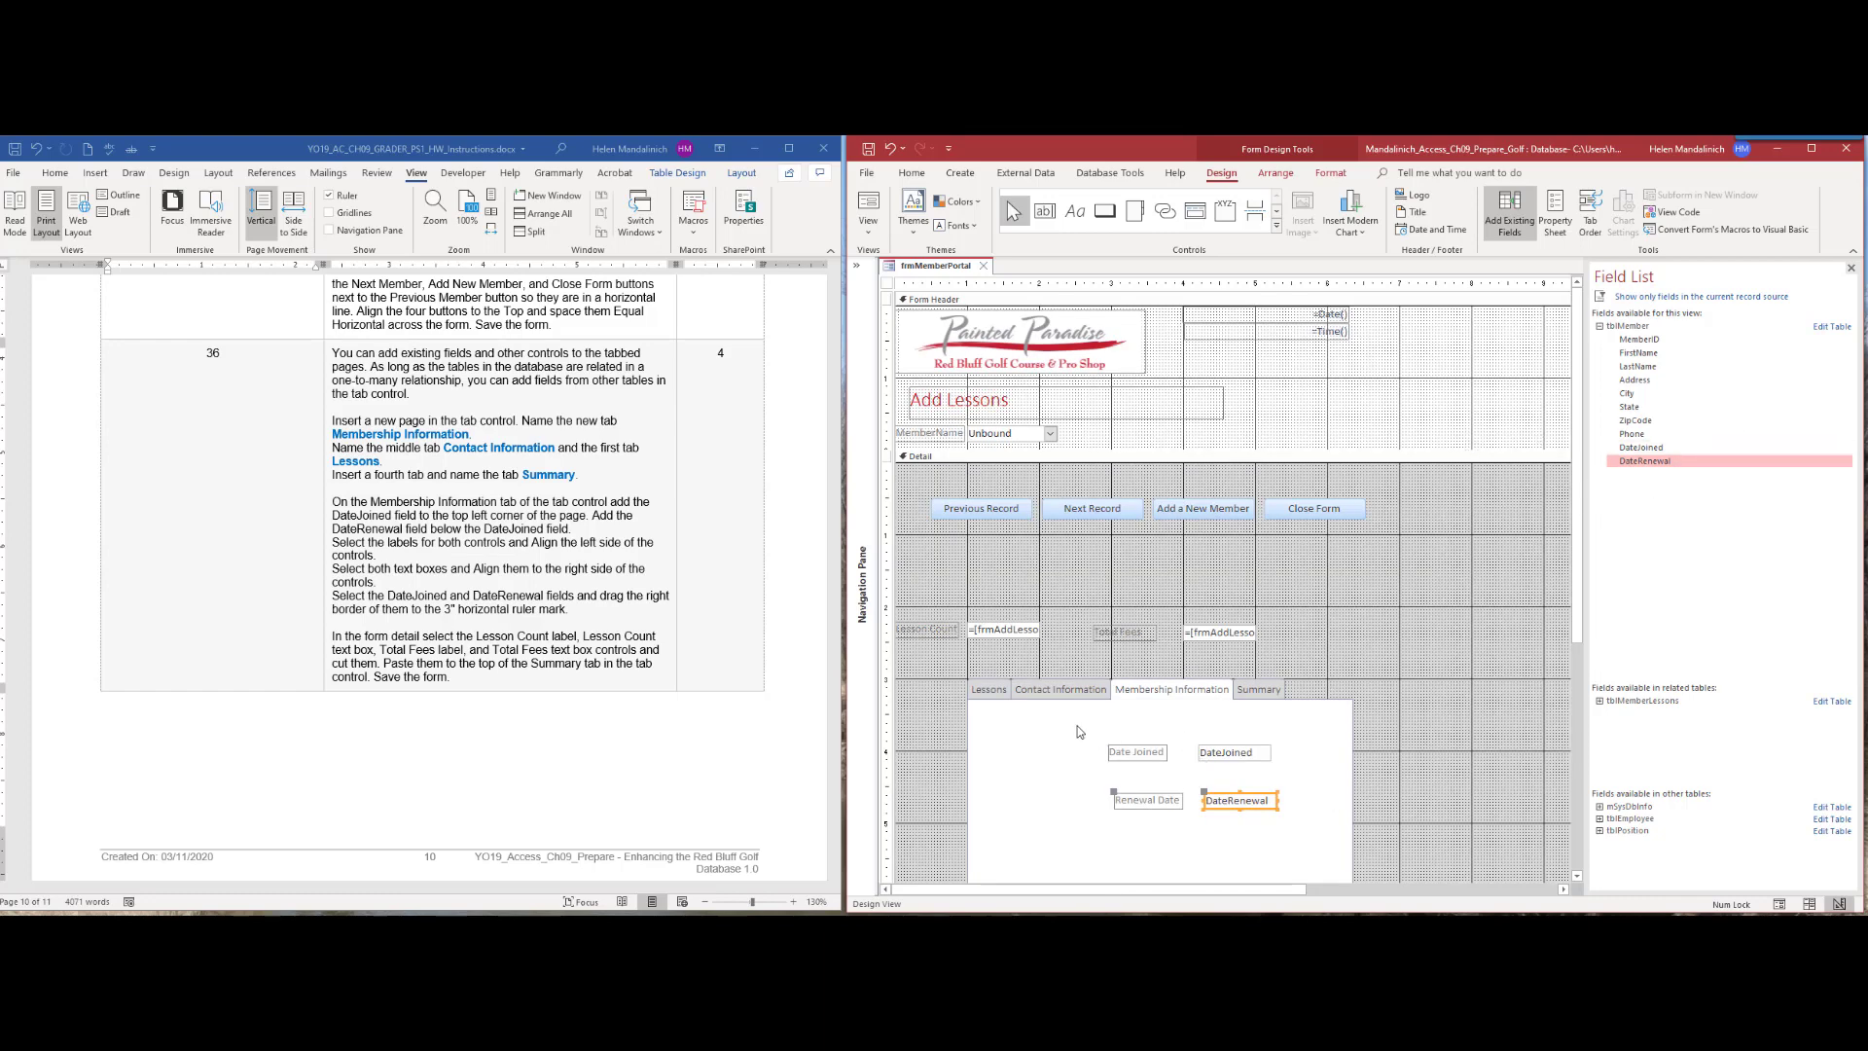
drag(1076, 726, 1338, 862)
drag(1257, 755, 1119, 723)
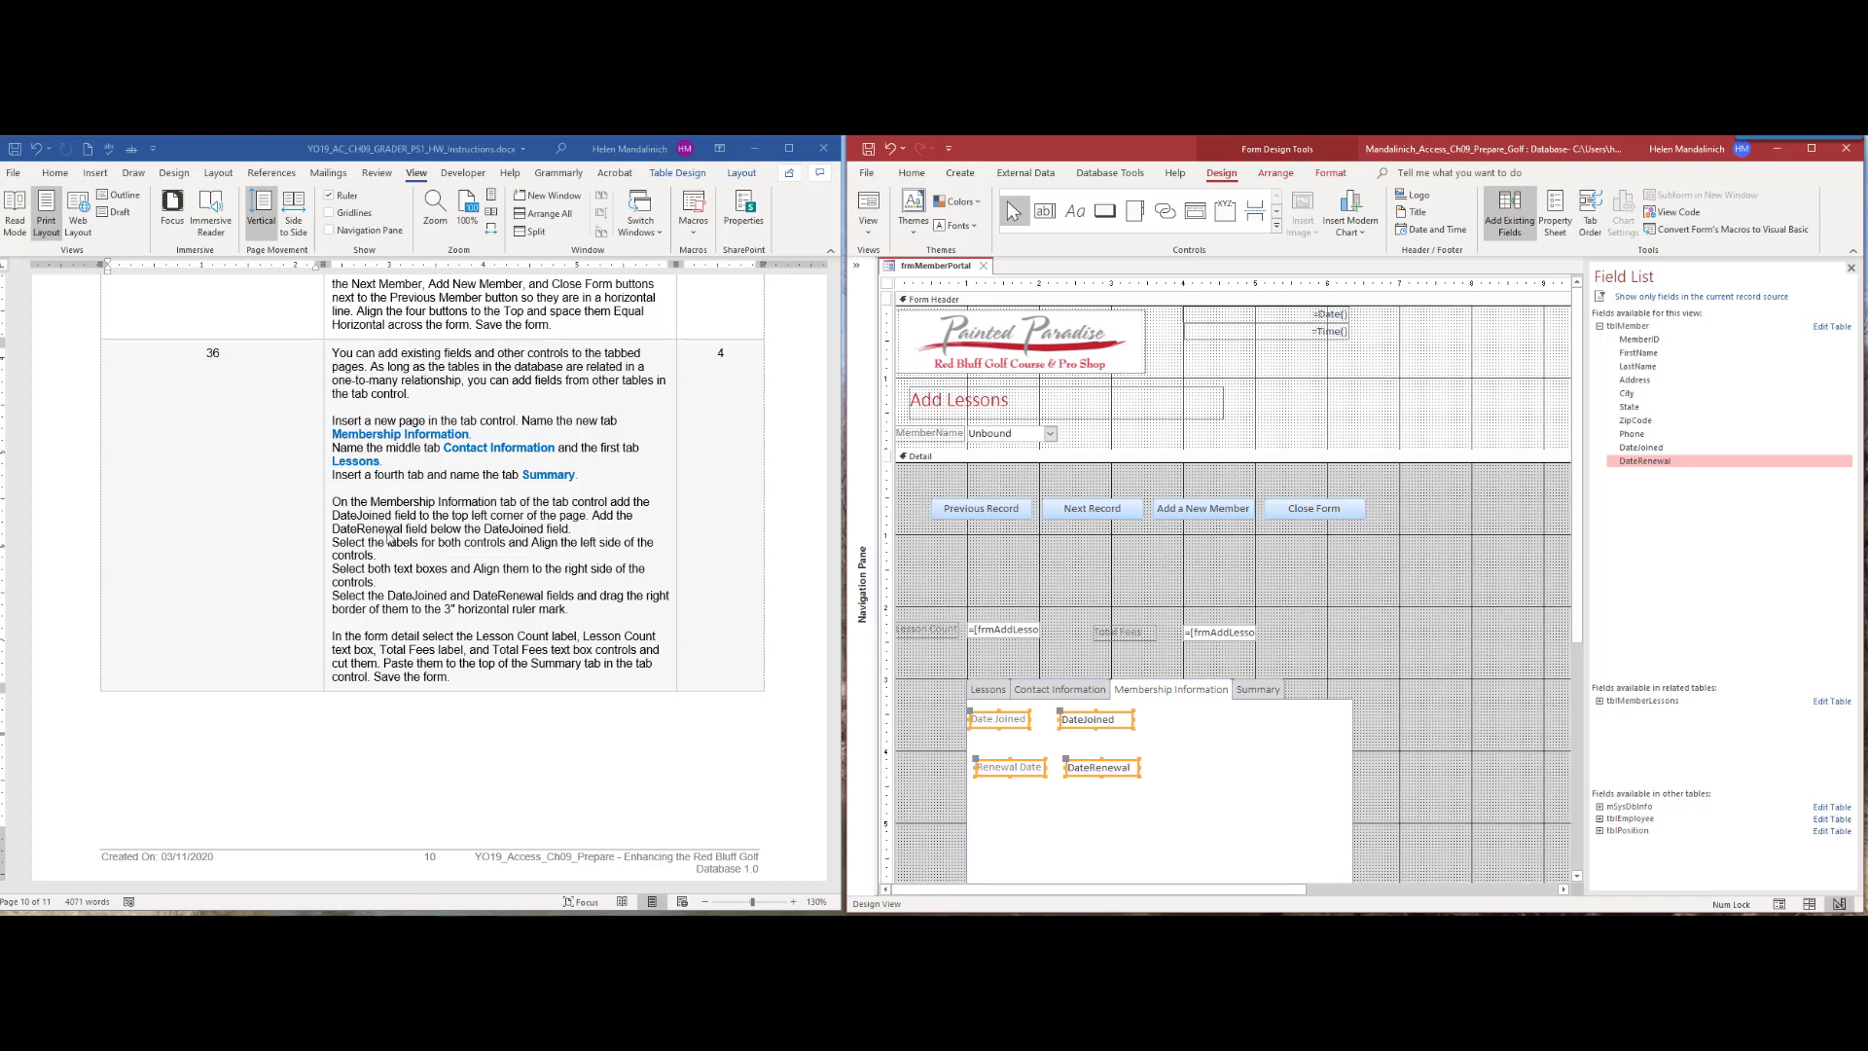
Step: Align the Date Joined and Renewal Date labels to the left
drag(1001, 786, 977, 704)
click(1278, 174)
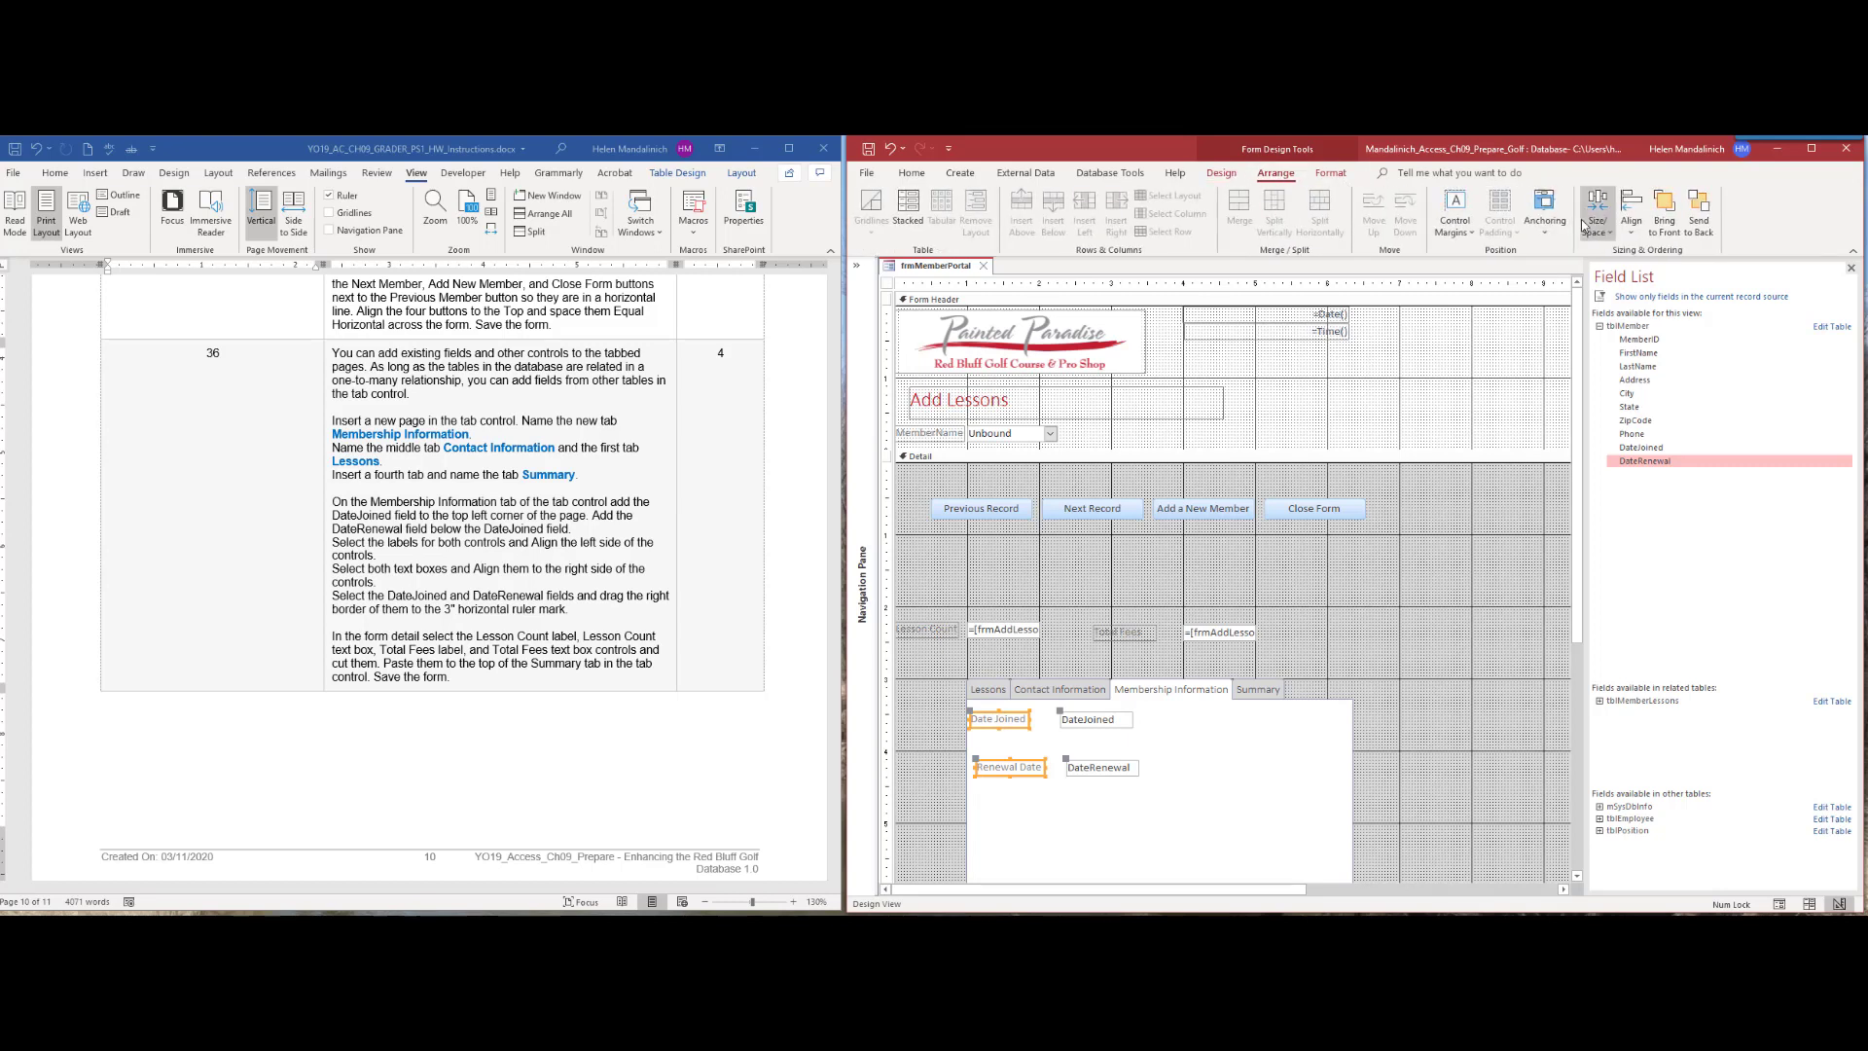
click(1636, 246)
click(1645, 281)
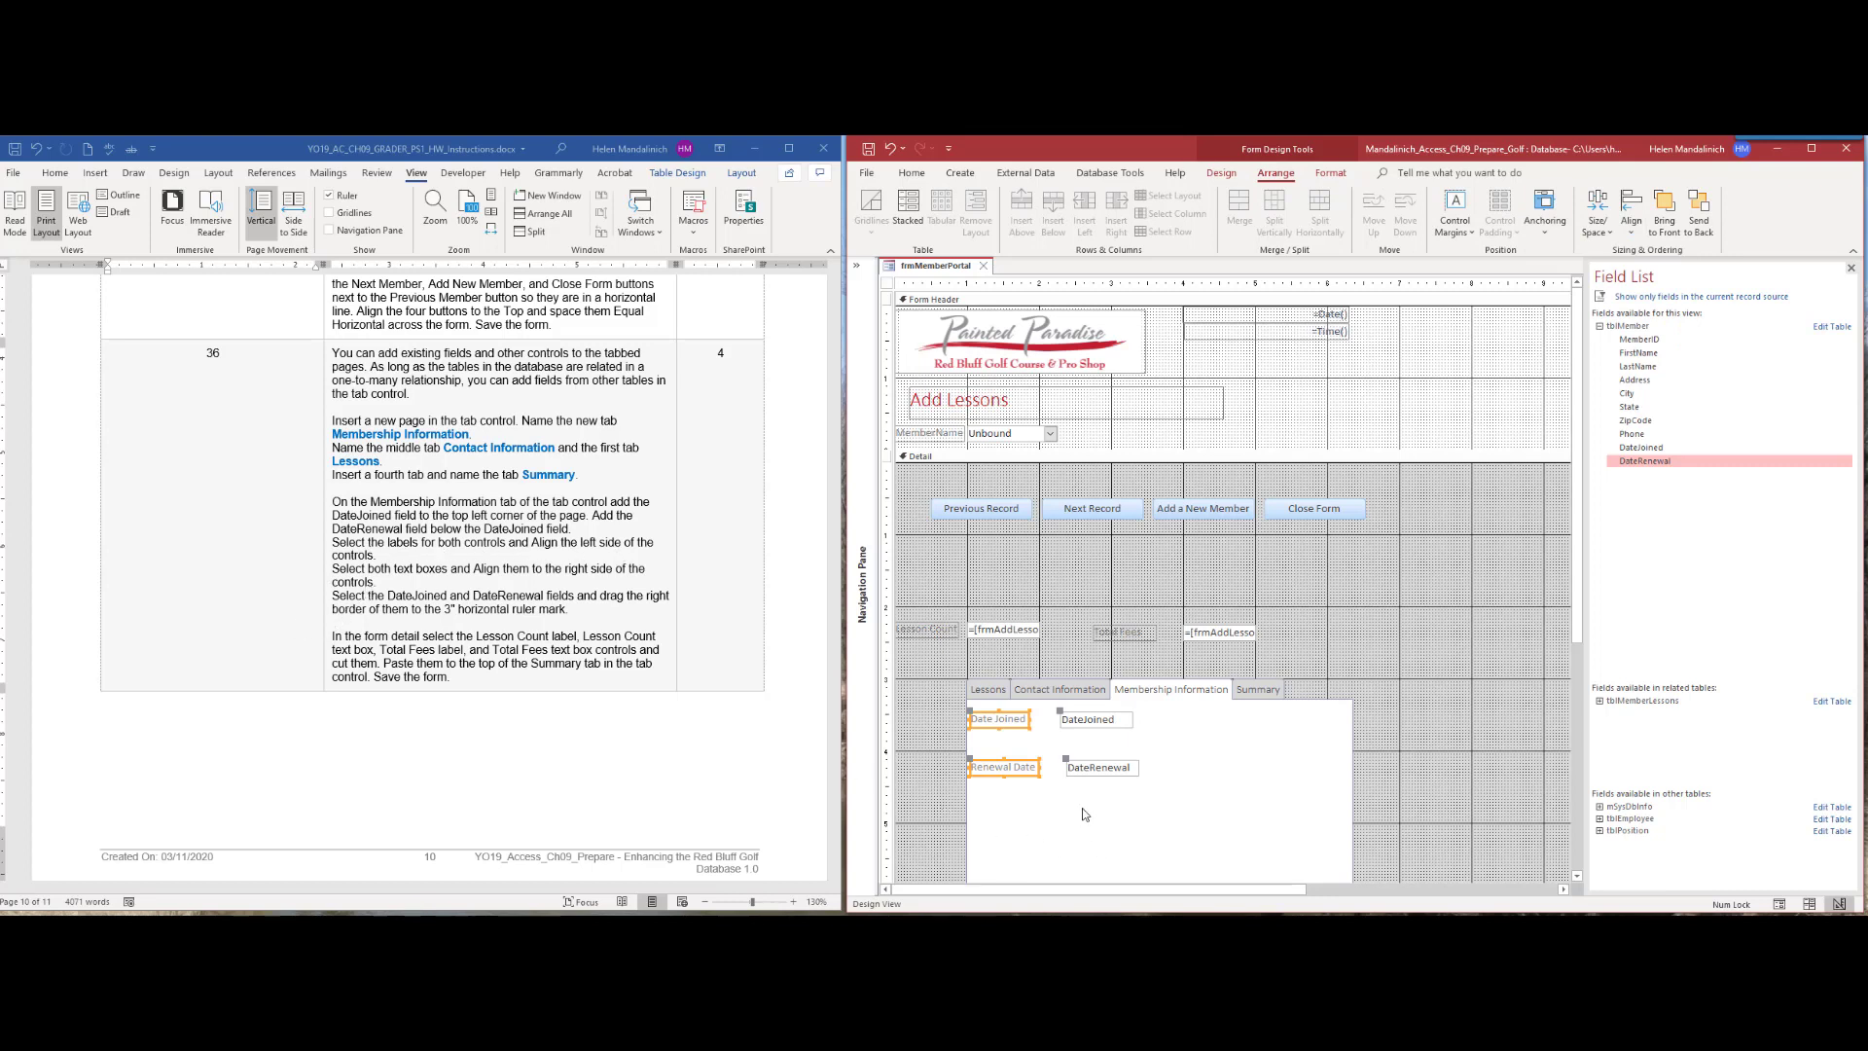
Step: Align the DateJoined and DateRenewal text boxes to the right
drag(1083, 812, 1081, 706)
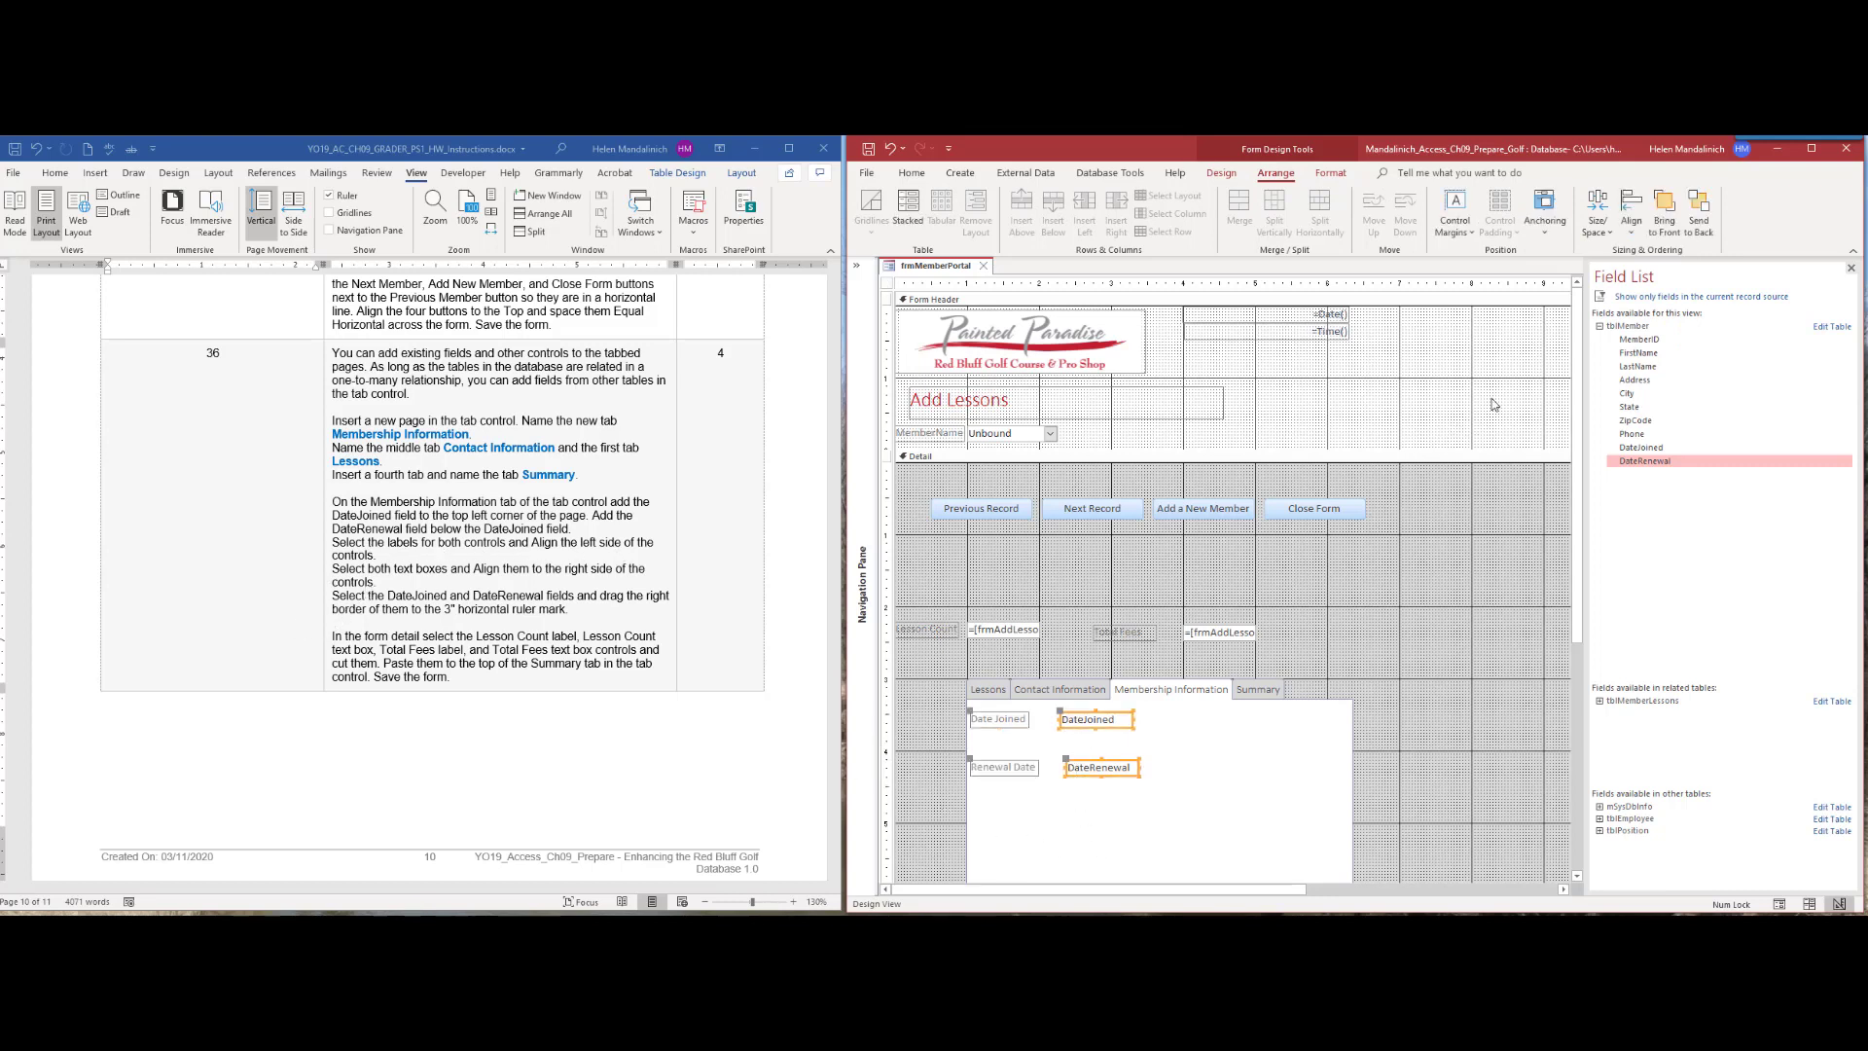
click(1643, 225)
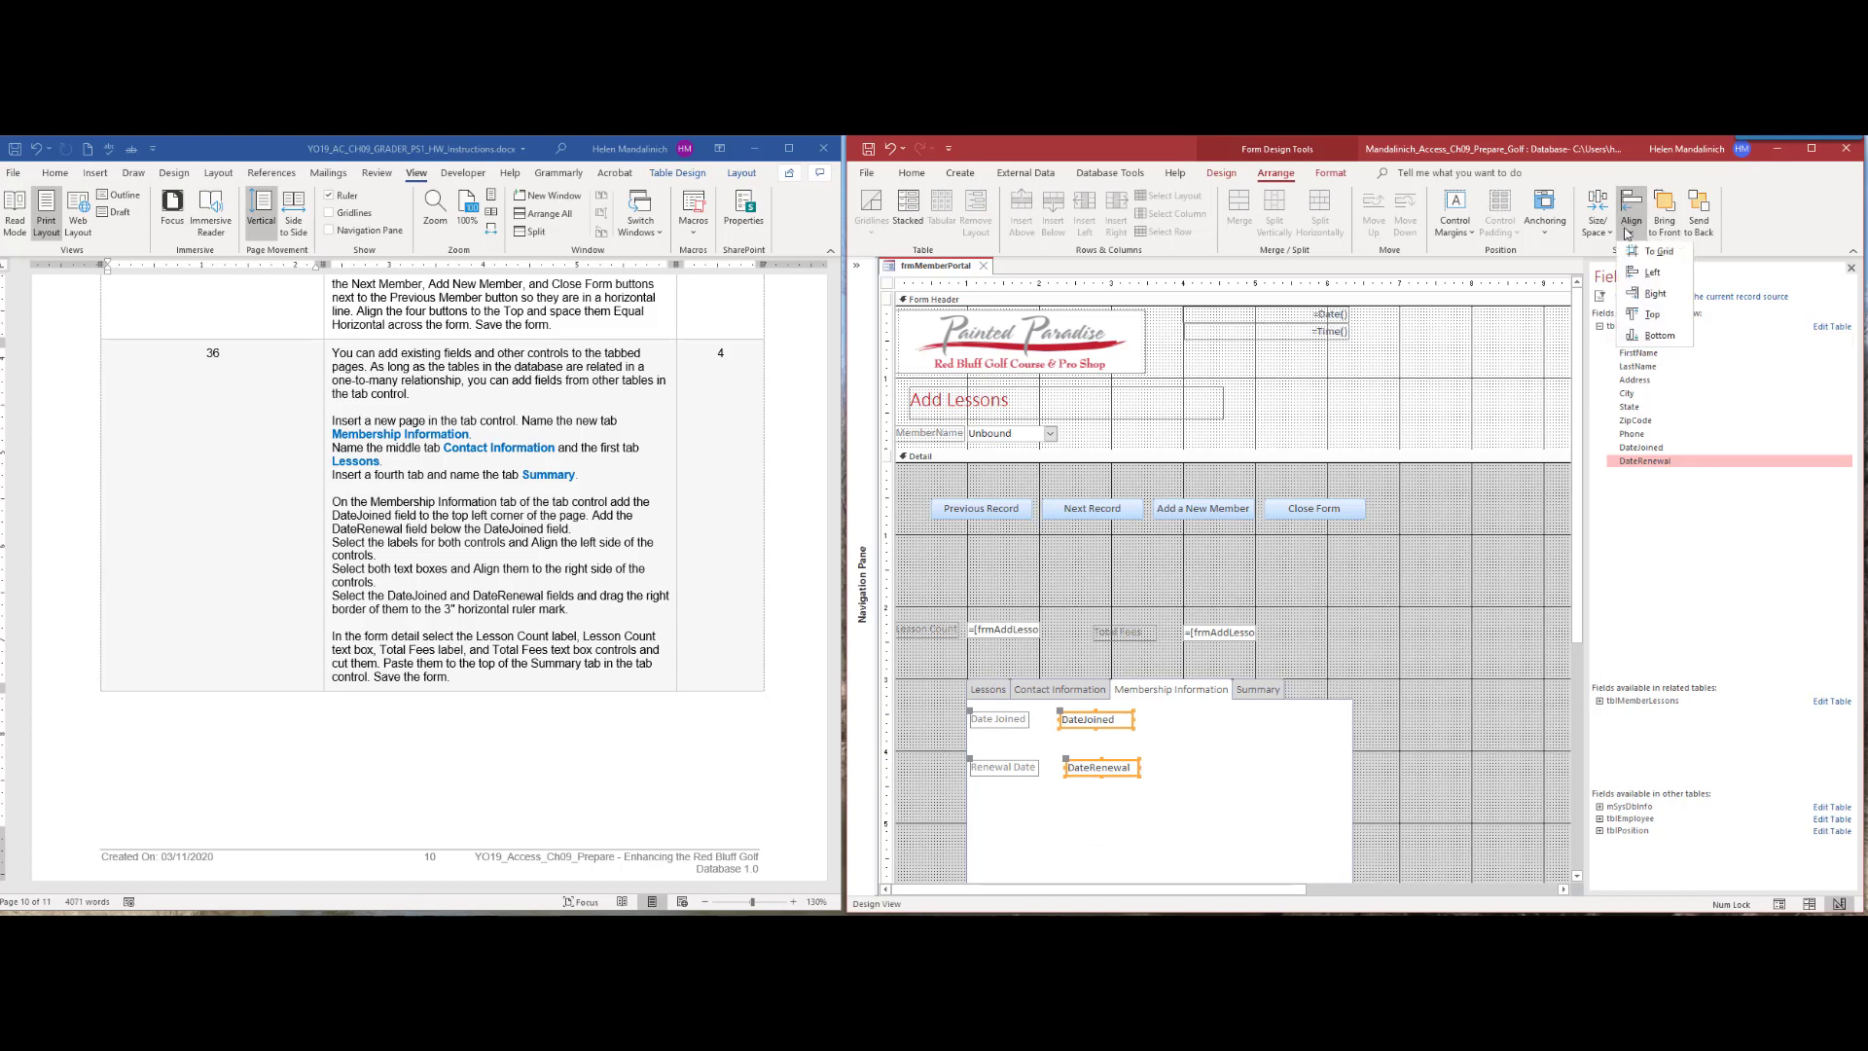
click(1655, 292)
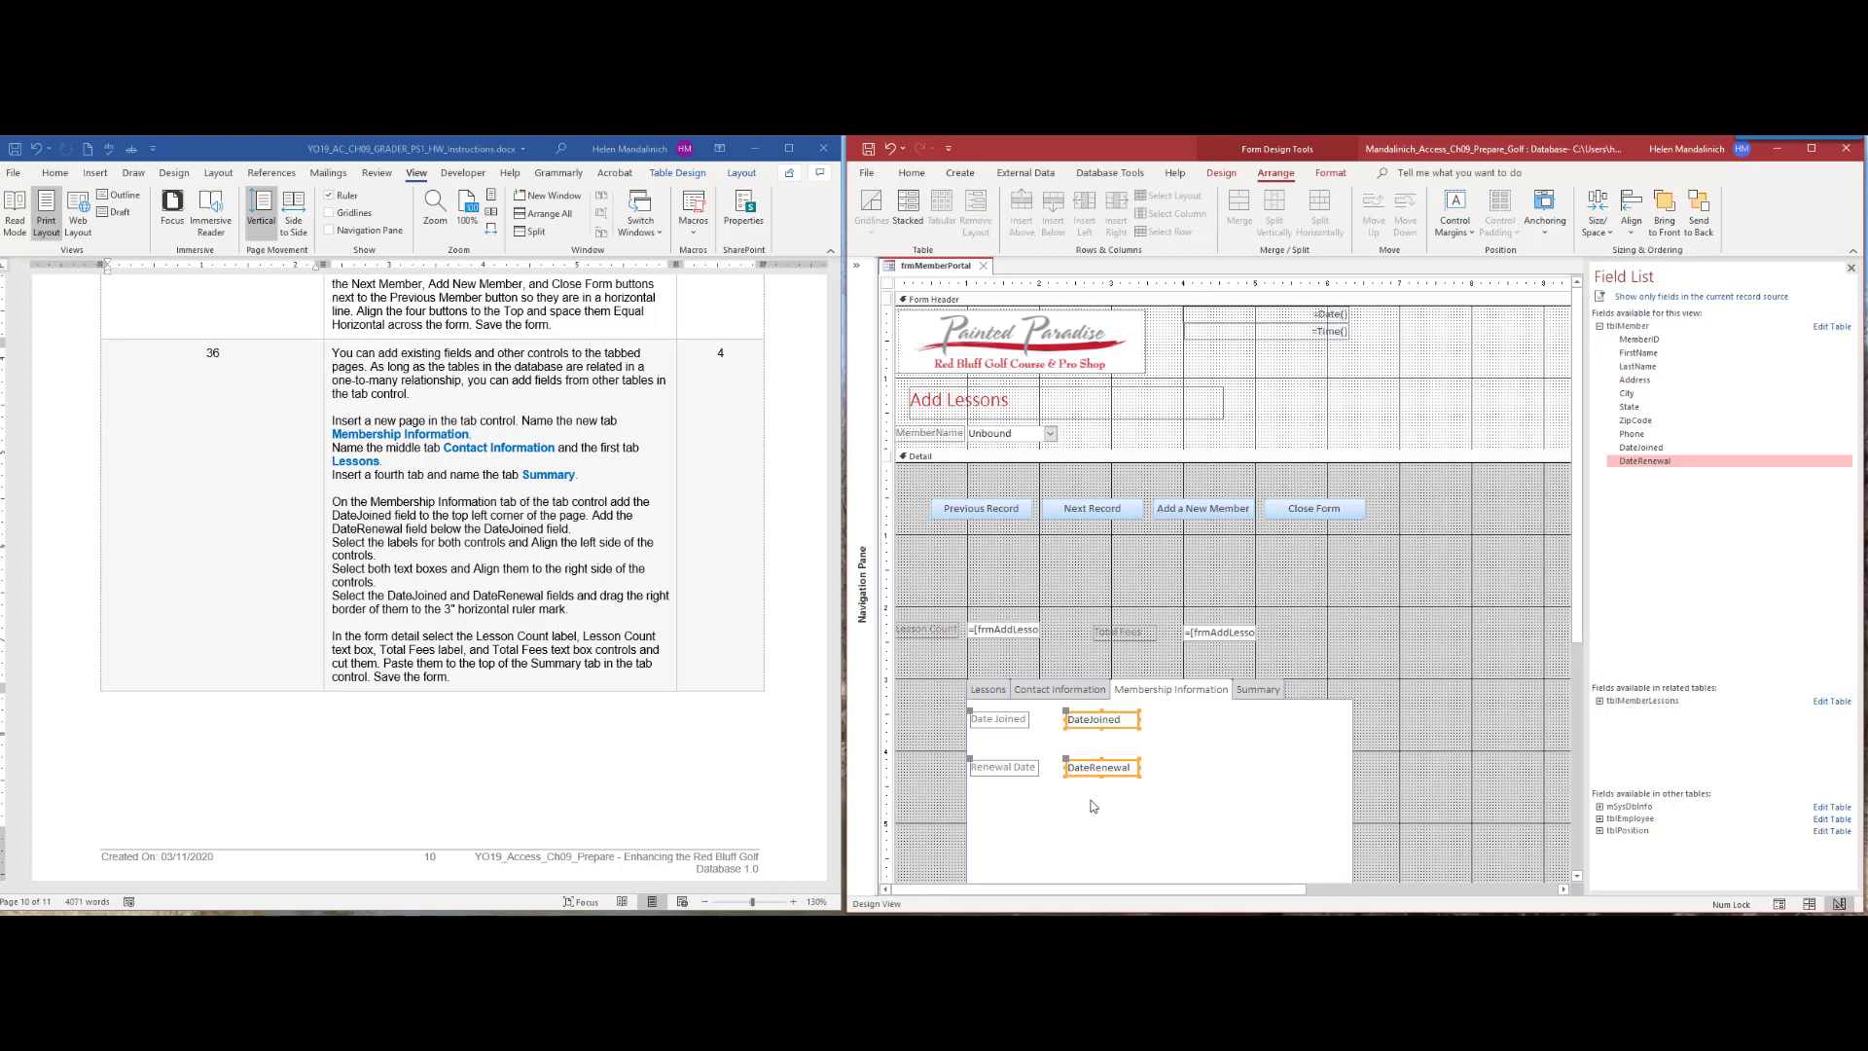
Step: Move the Renewal Date label and its text box up to sit directly beneath the Date Joined row
click(1156, 788)
mouse_move(1172, 786)
mouse_down()
mouse_move(1076, 790)
mouse_move(1046, 715)
mouse_move(973, 709)
mouse_move(1044, 775)
mouse_move(1155, 788)
mouse_up()
click(1141, 781)
key(Up)
key(Up)
key(Up)
key(Up)
key(Up)
key(Up)
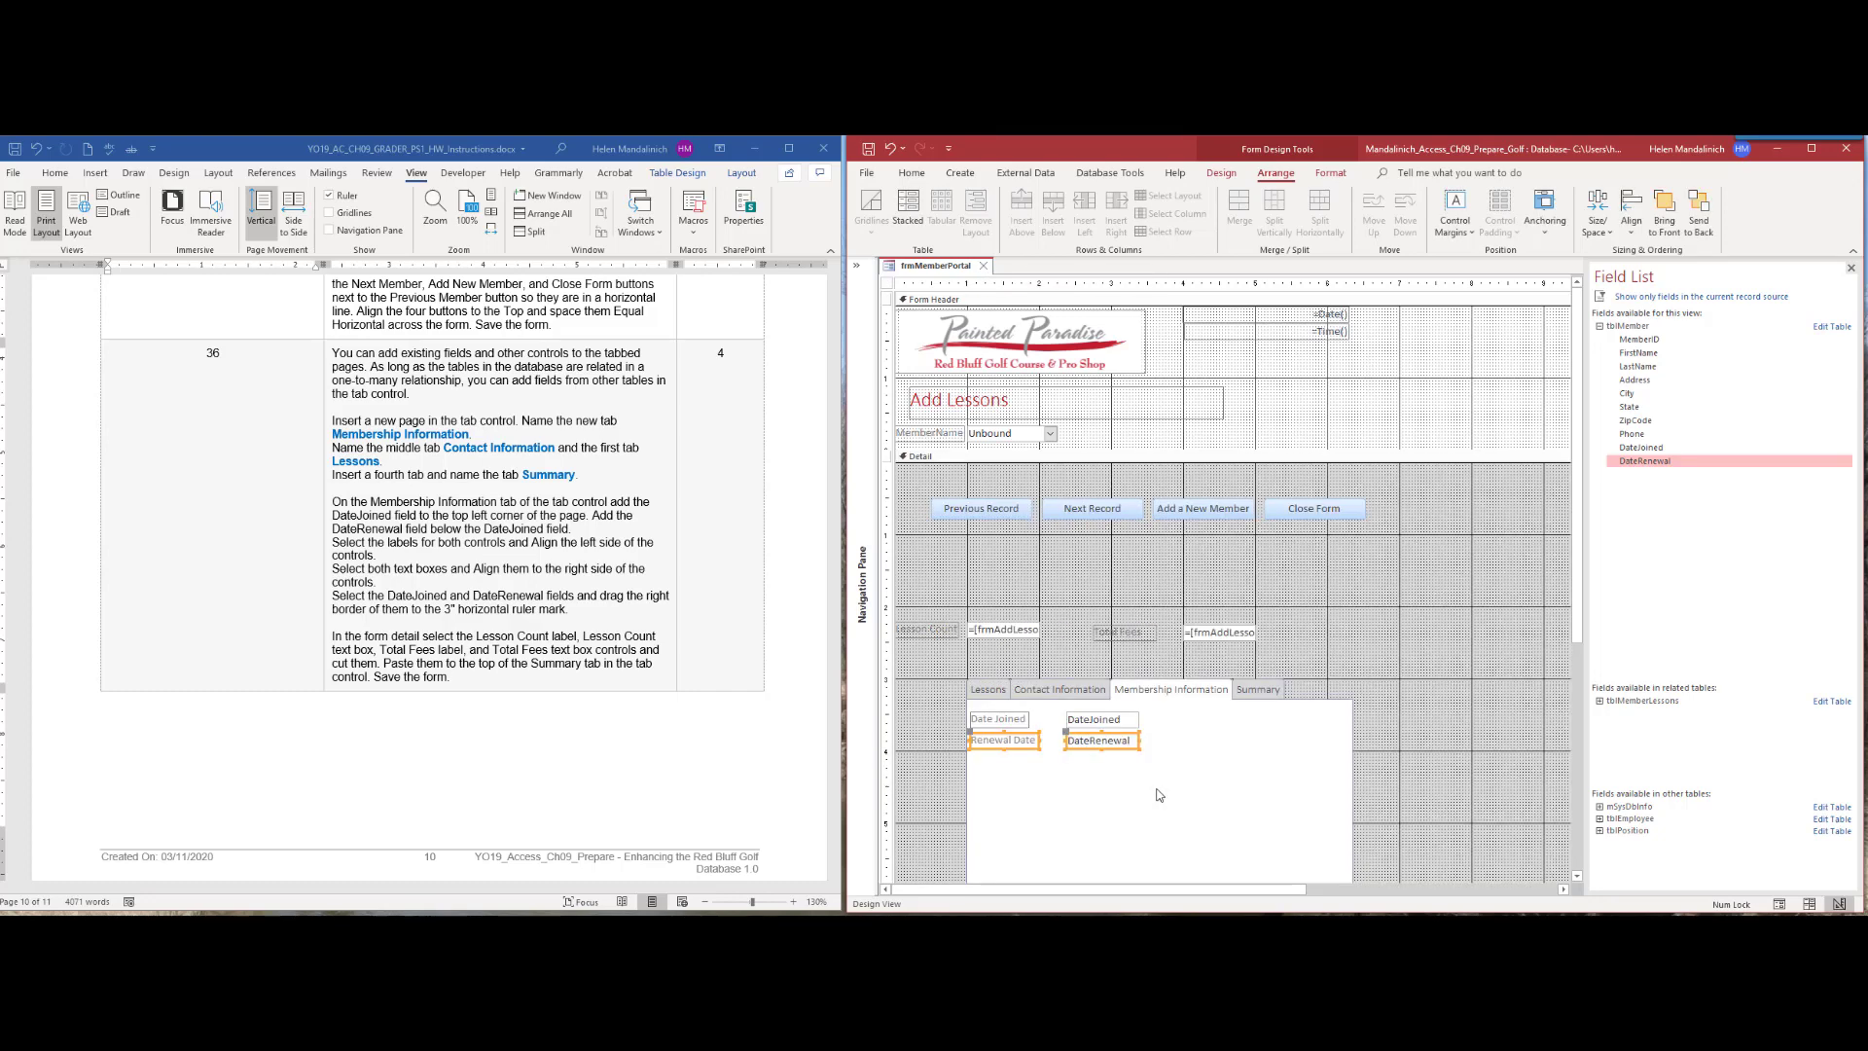
click(1207, 765)
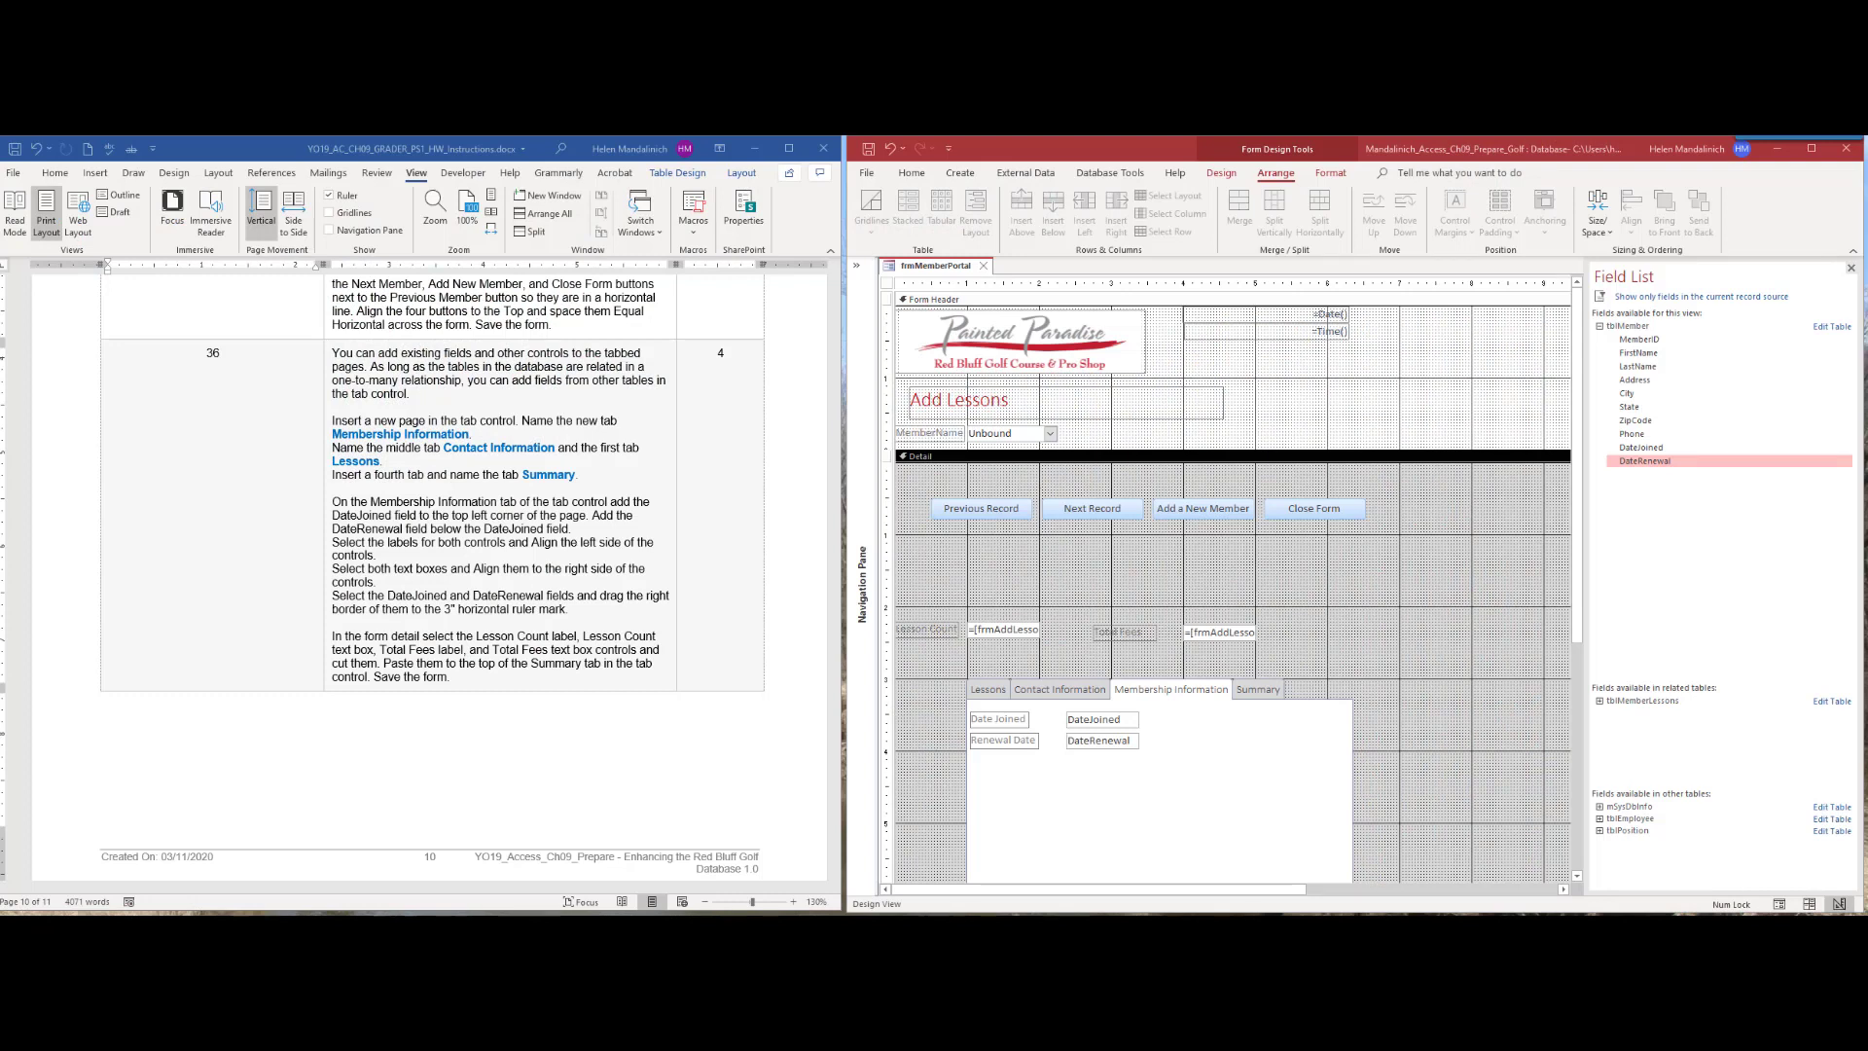
click(1129, 742)
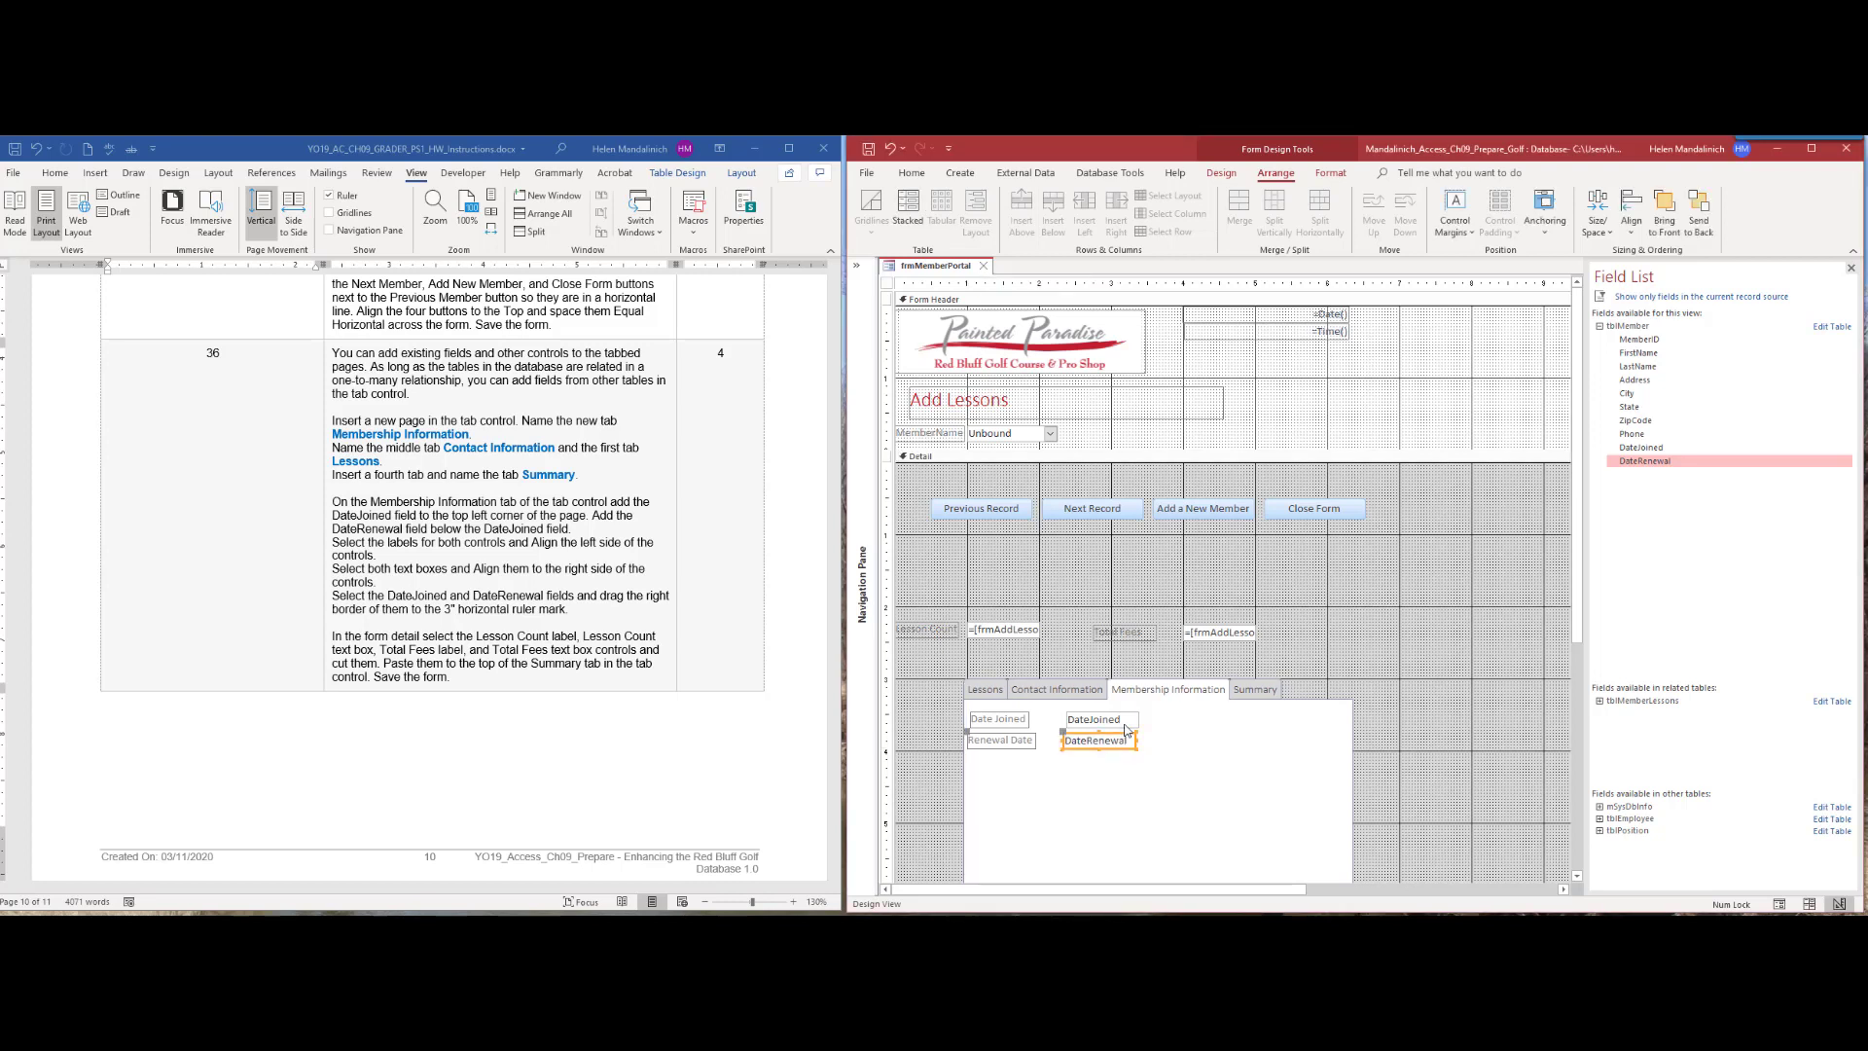
click(1117, 773)
key(ctrl+z)
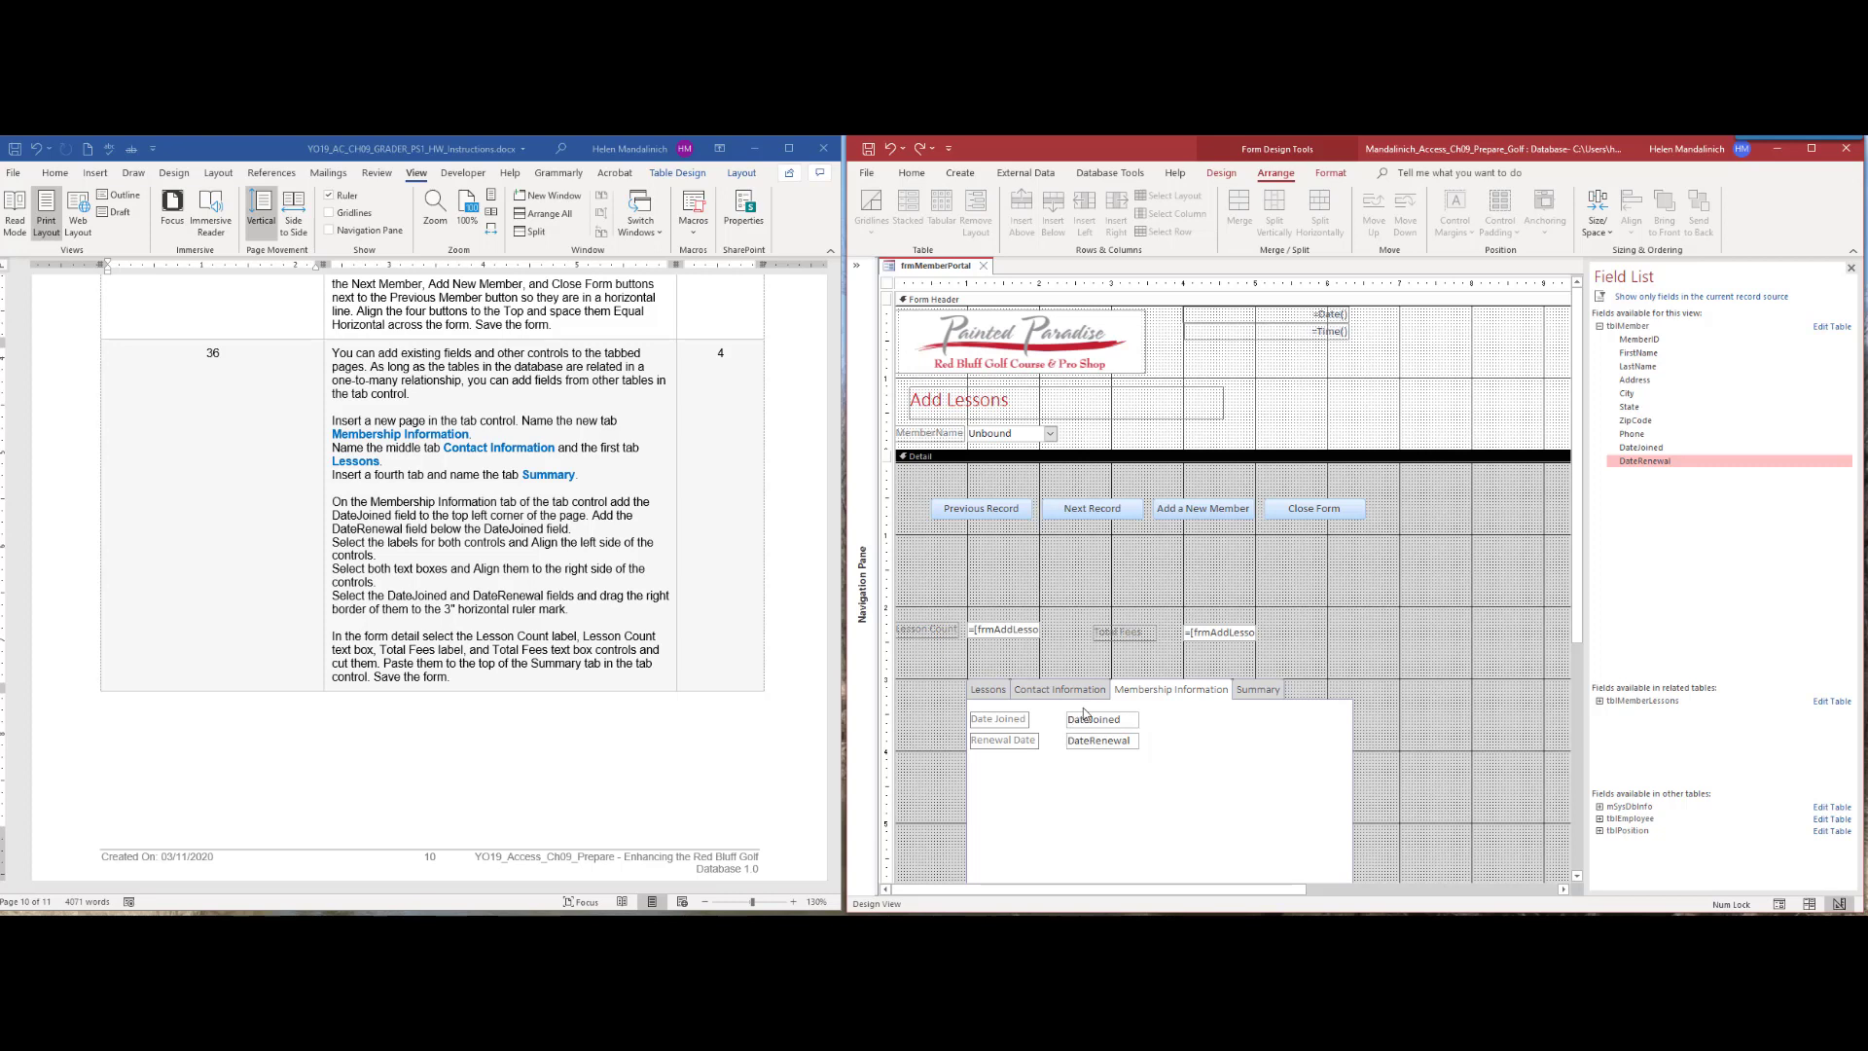
Step: Size the Date Joined and Renewal Date labels to the widest of the two
click(994, 722)
shift+click(999, 744)
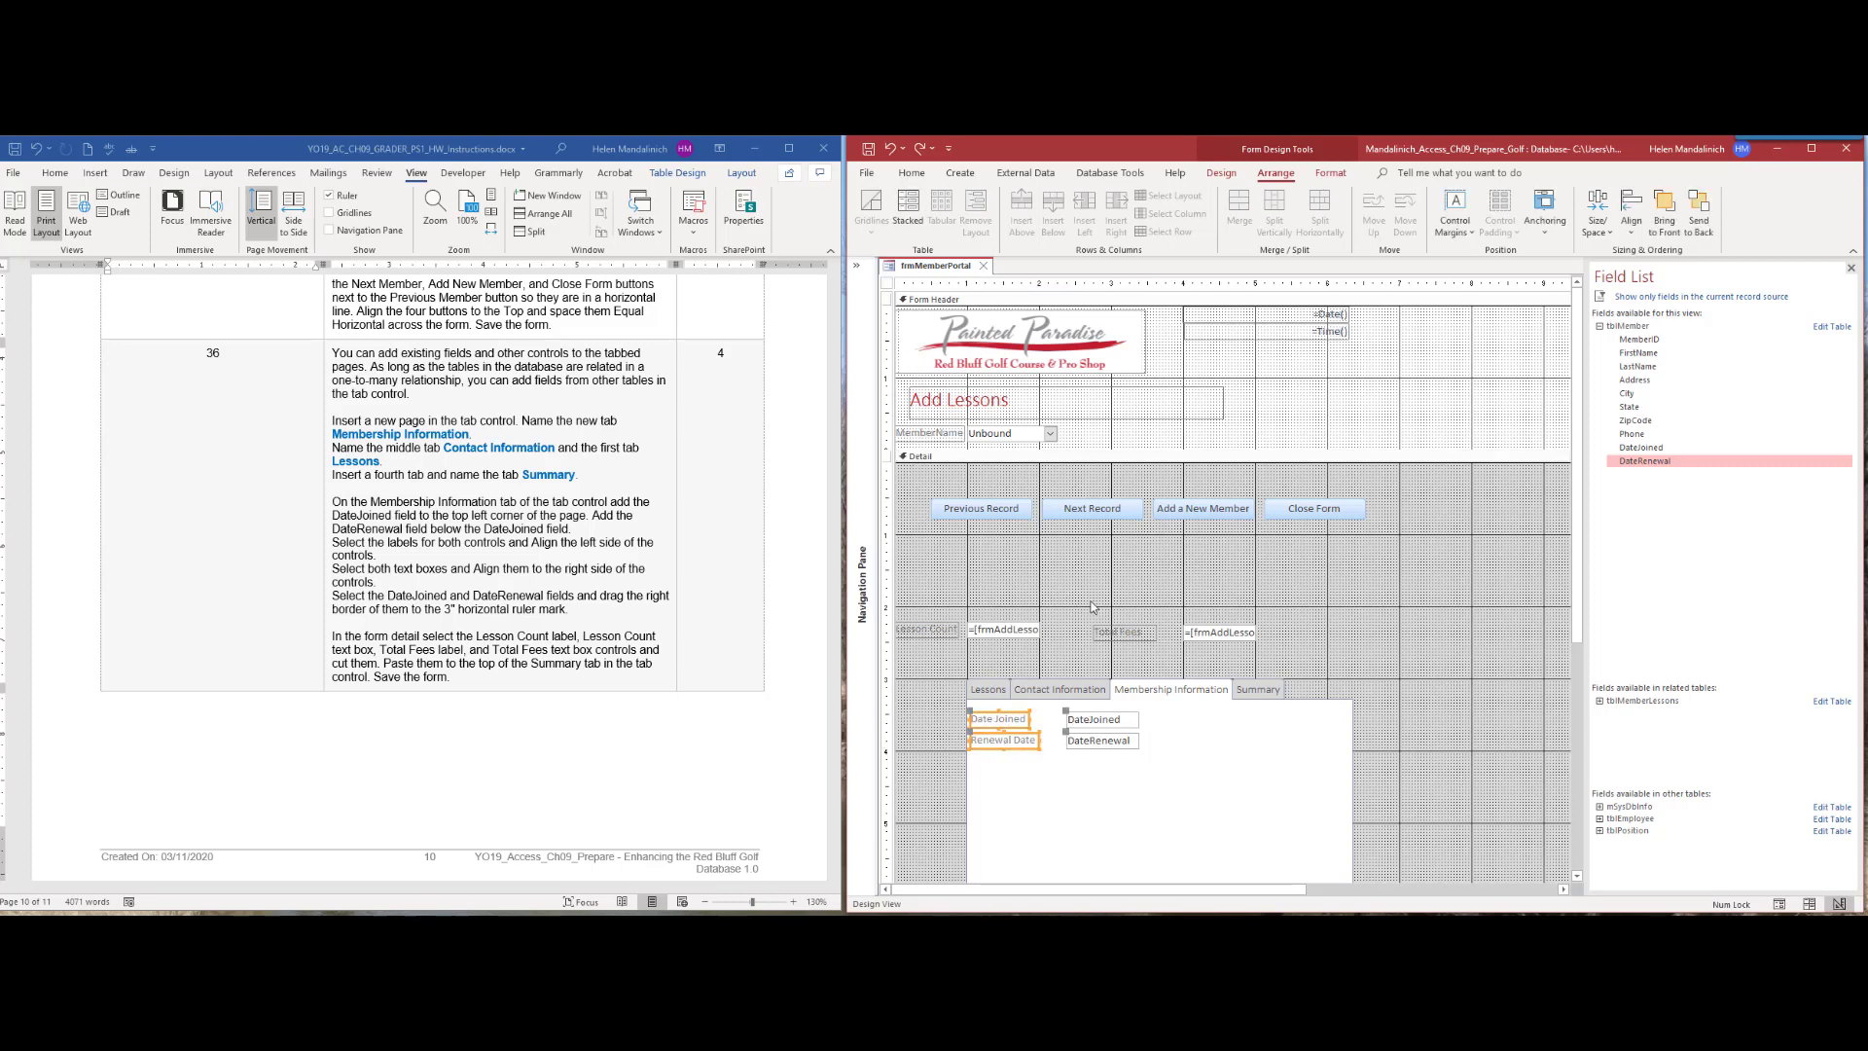
click(1599, 234)
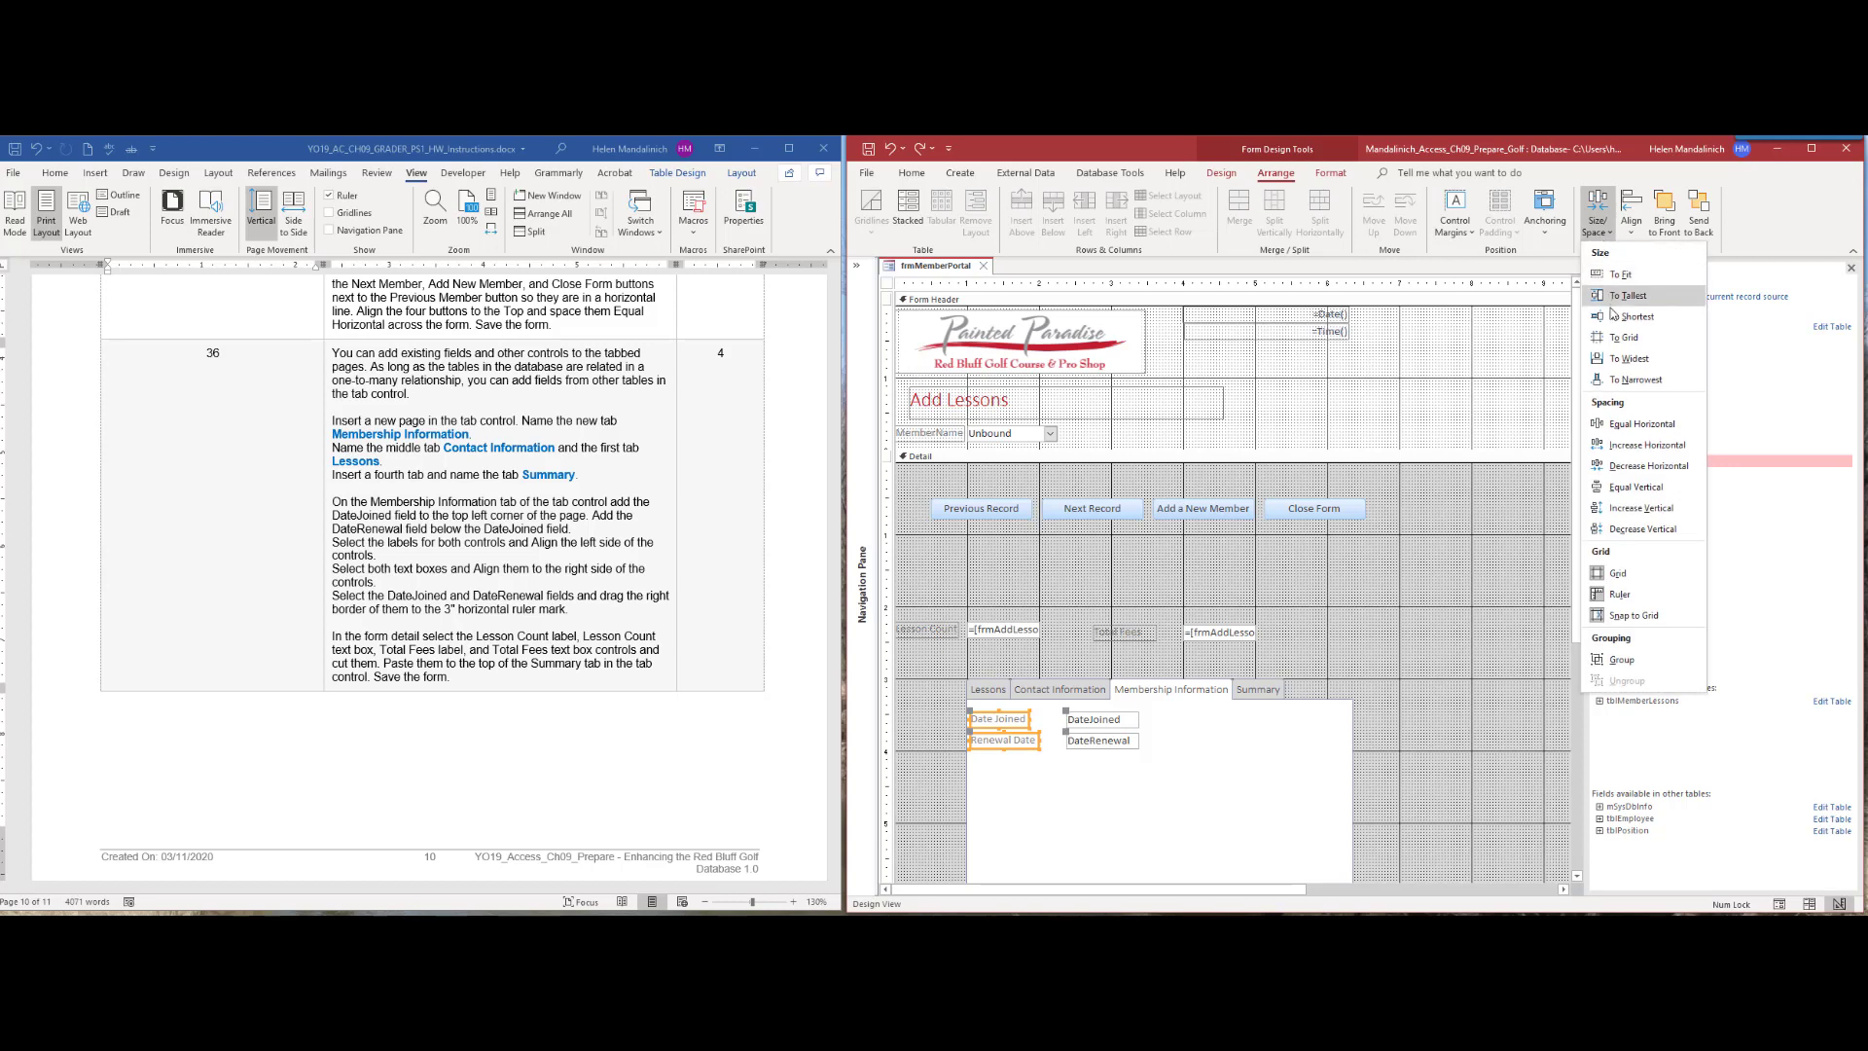
click(1616, 363)
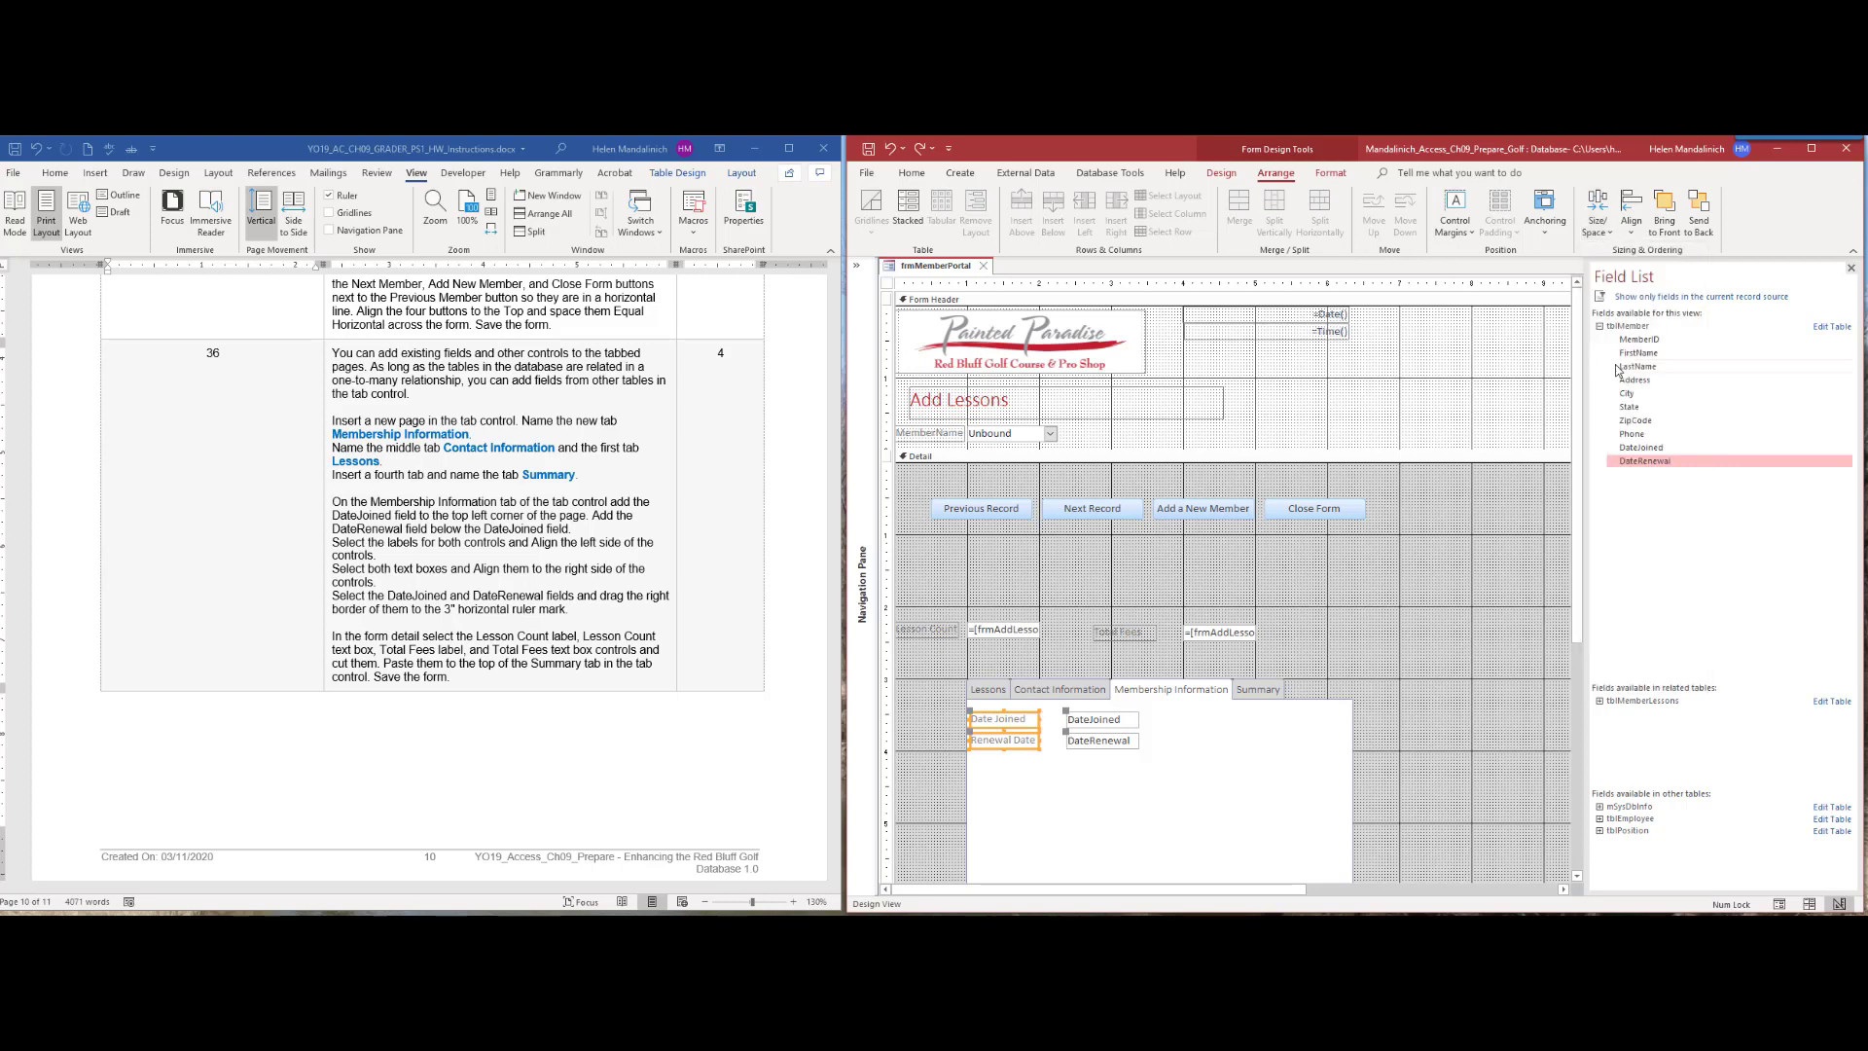
Step: Move the DateJoined and DateRenewal text boxes so that their right border sits on the 3" horizontal ruler mark
click(1102, 718)
shift+click(1101, 745)
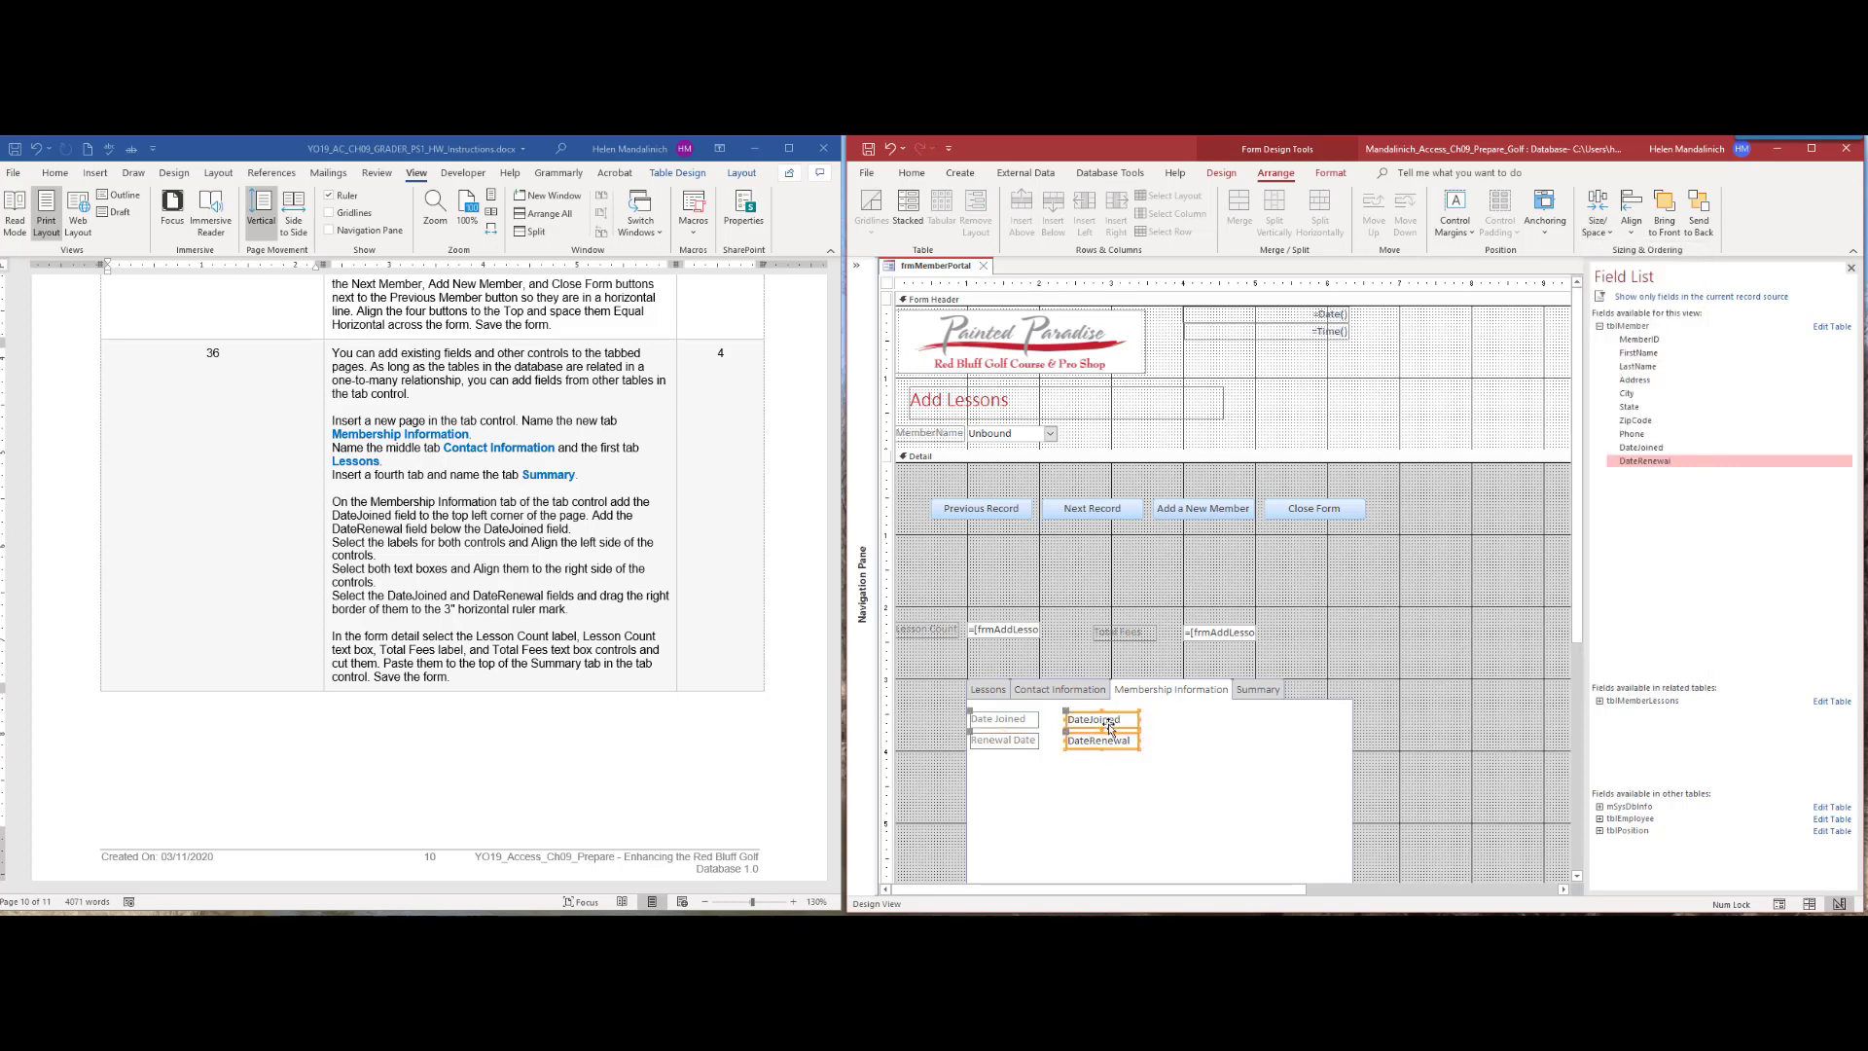
drag(1111, 725, 1082, 728)
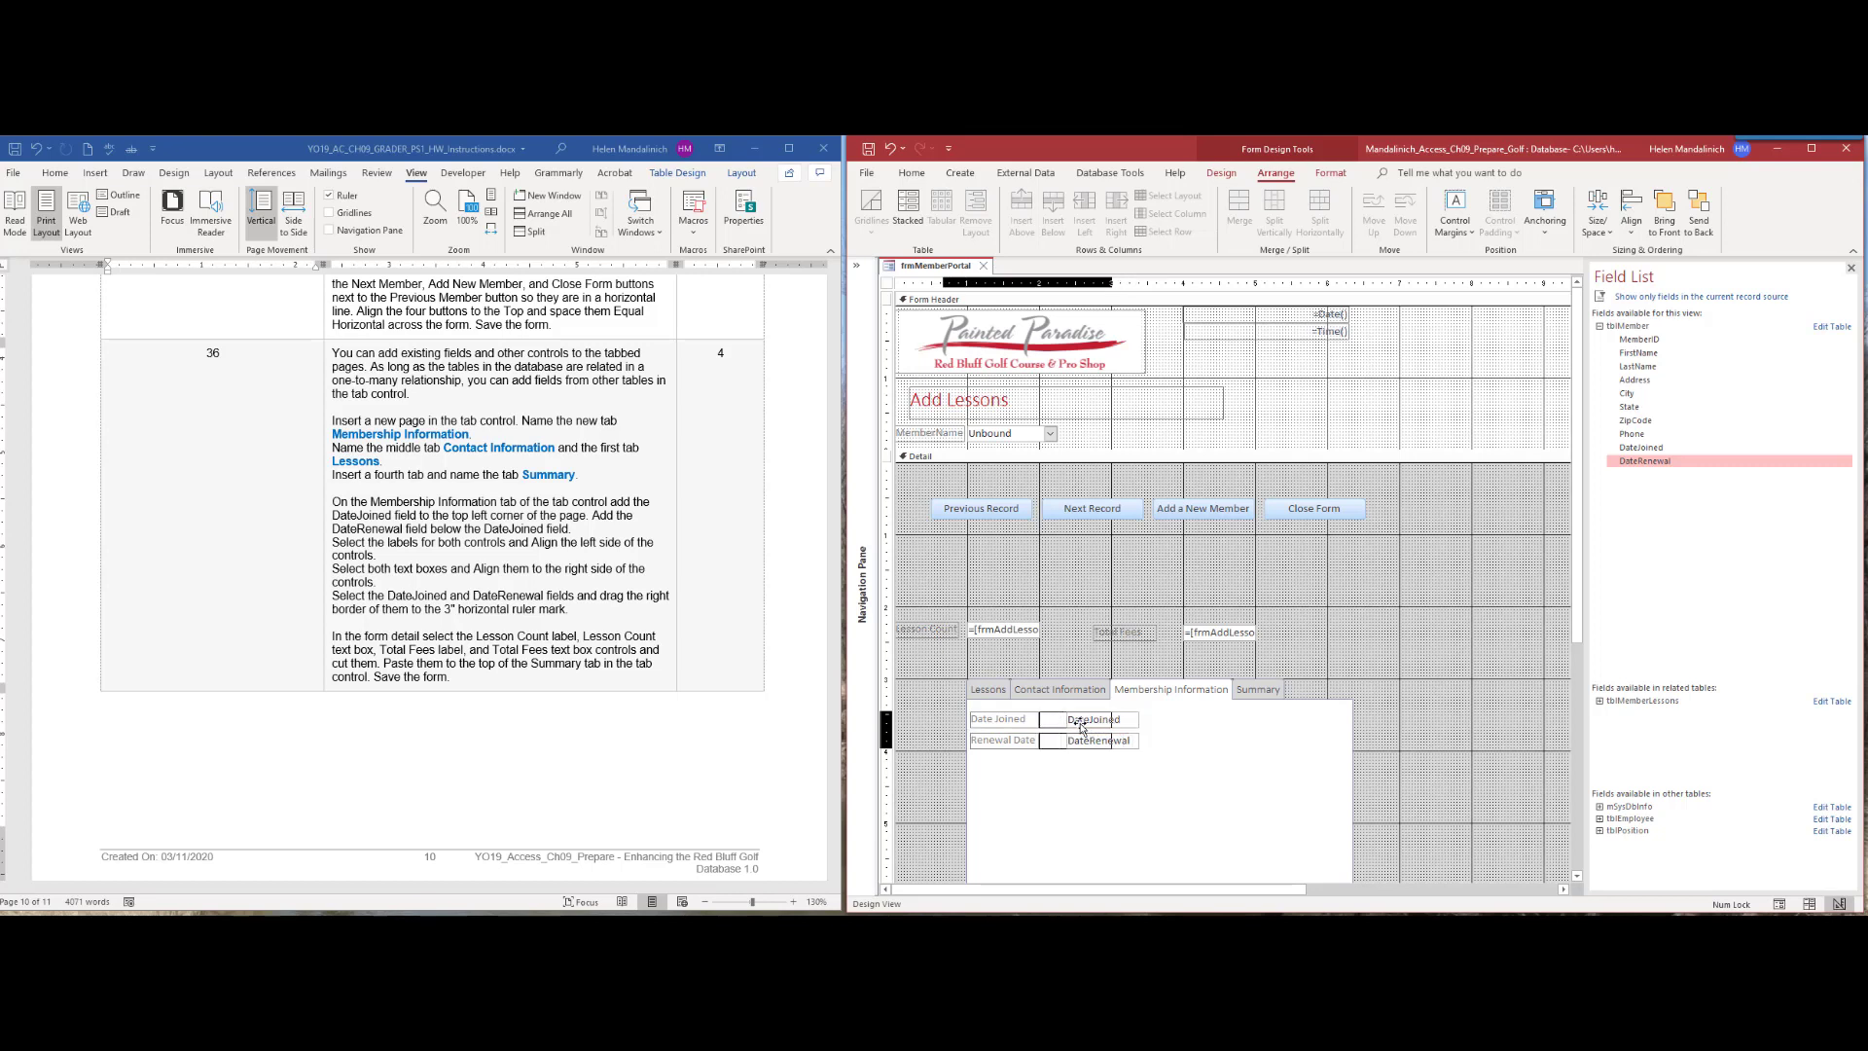
drag(1082, 728, 1066, 721)
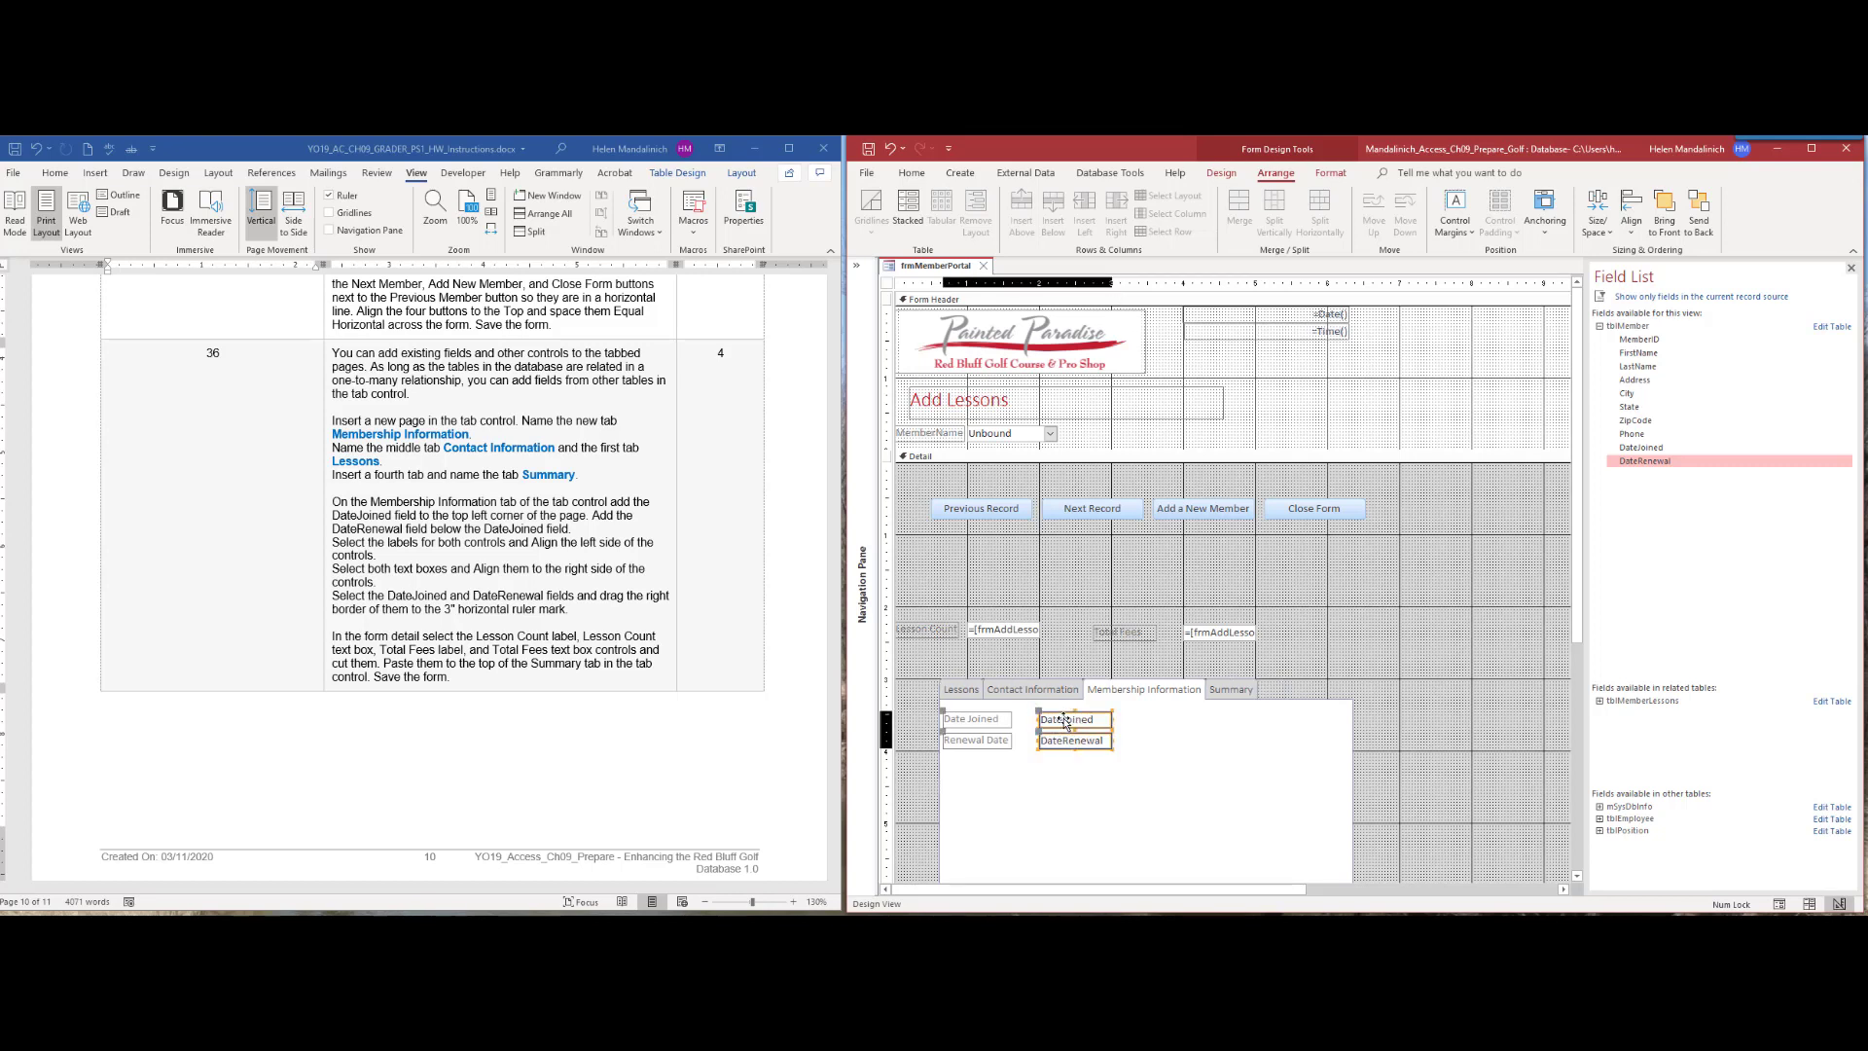
click(1073, 793)
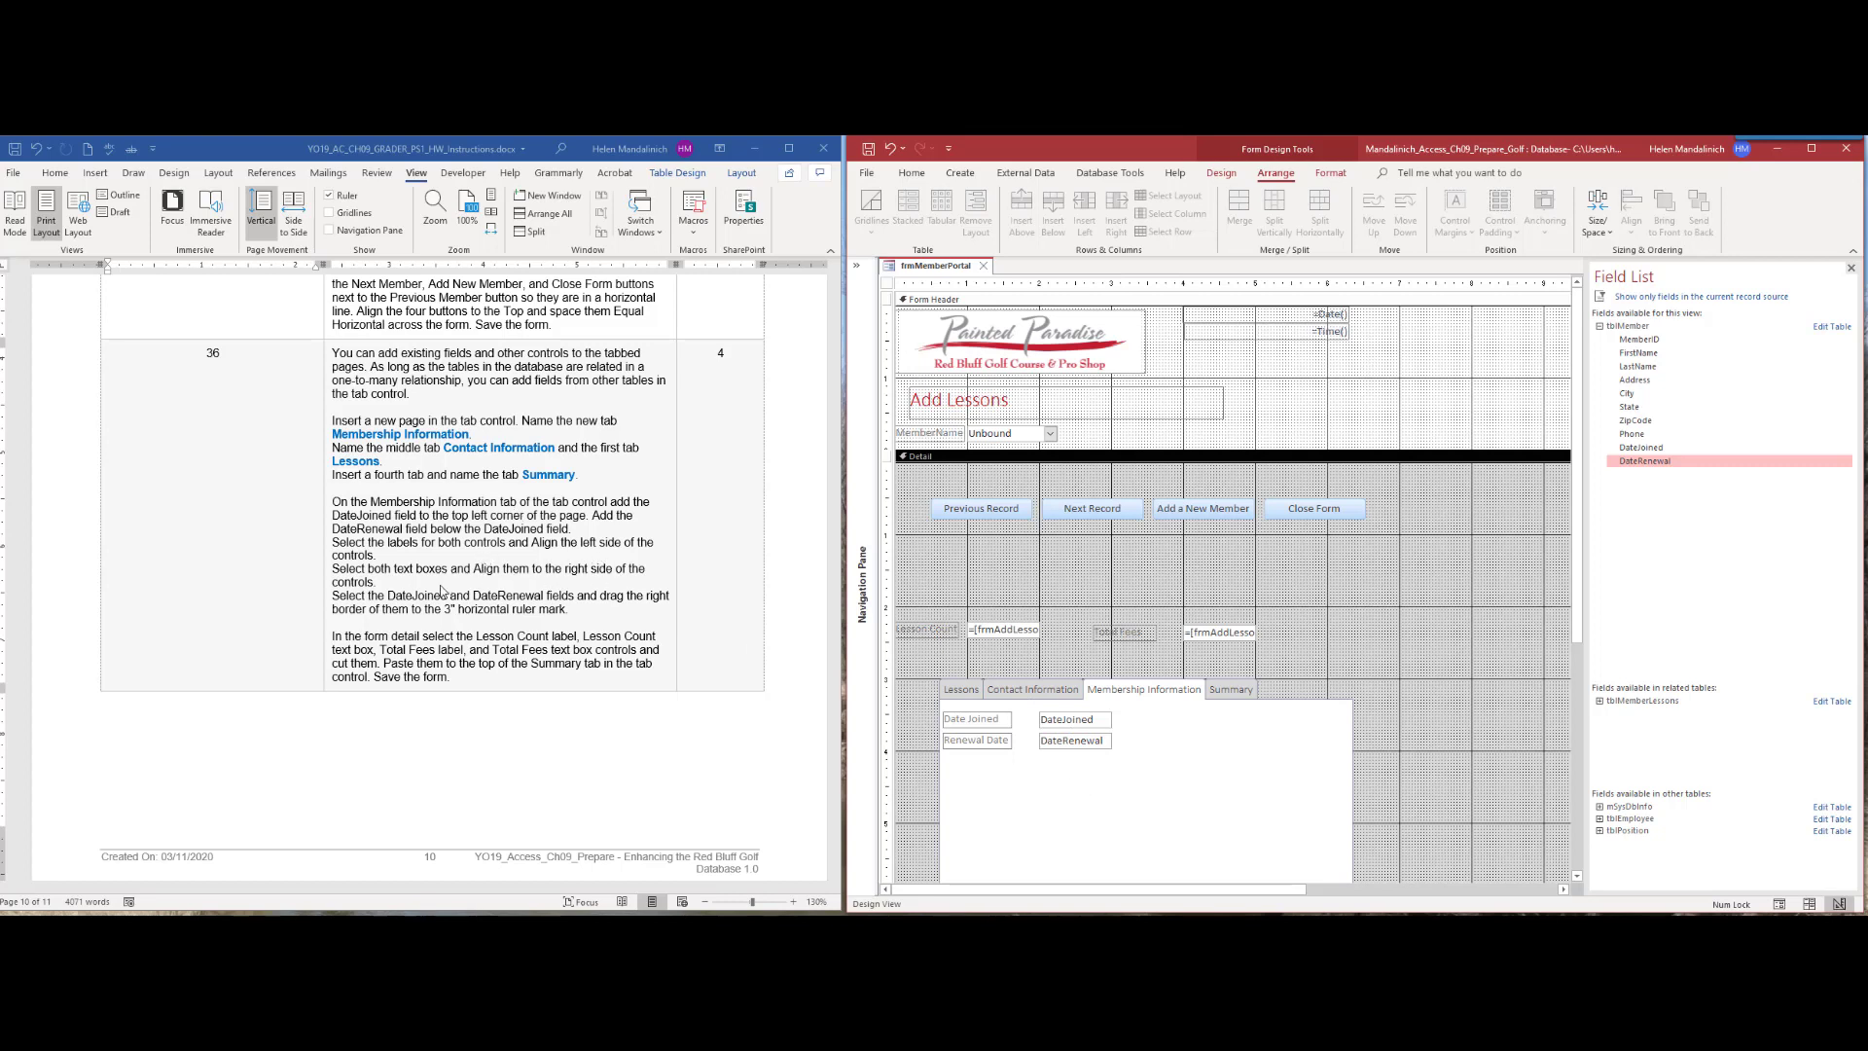
Step: Cut the Lesson Count and Total Fees labels and text boxes from the form detail, paste them onto the Summary page and save the form
scroll(464, 618, down, 2)
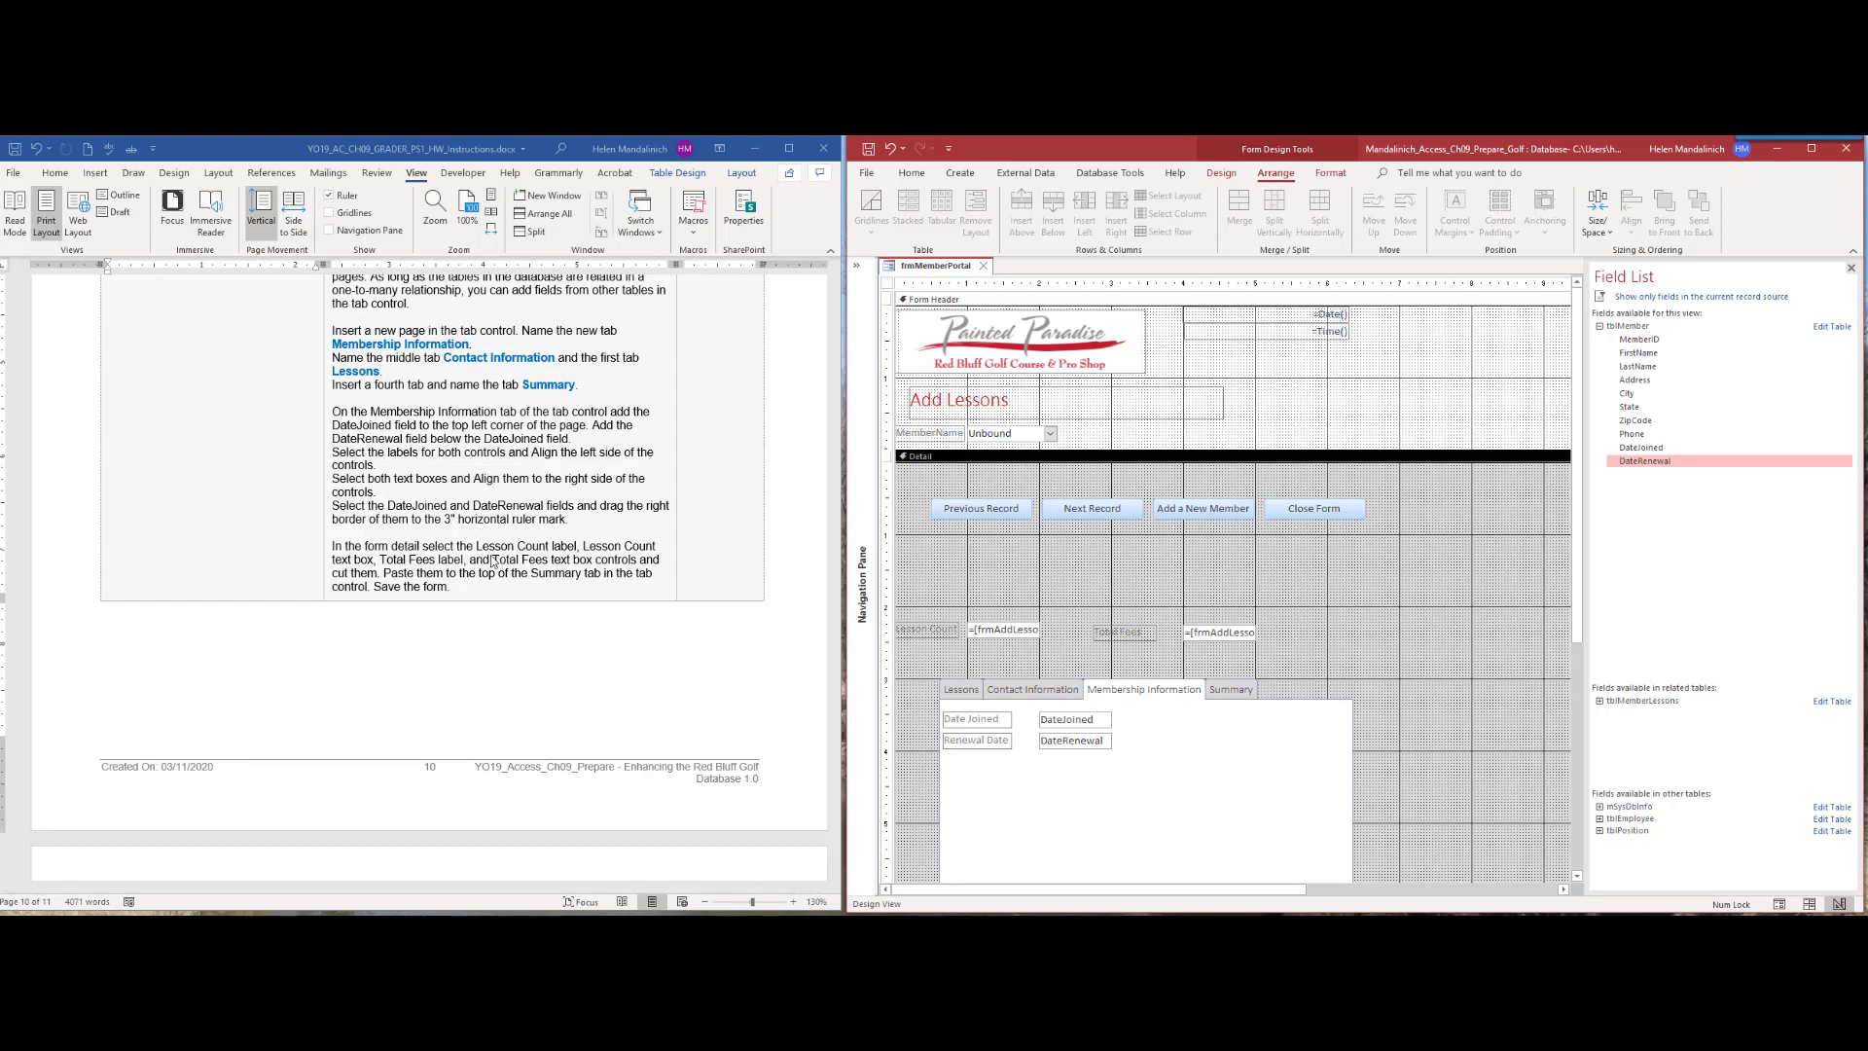
click(932, 630)
shift+click(1002, 630)
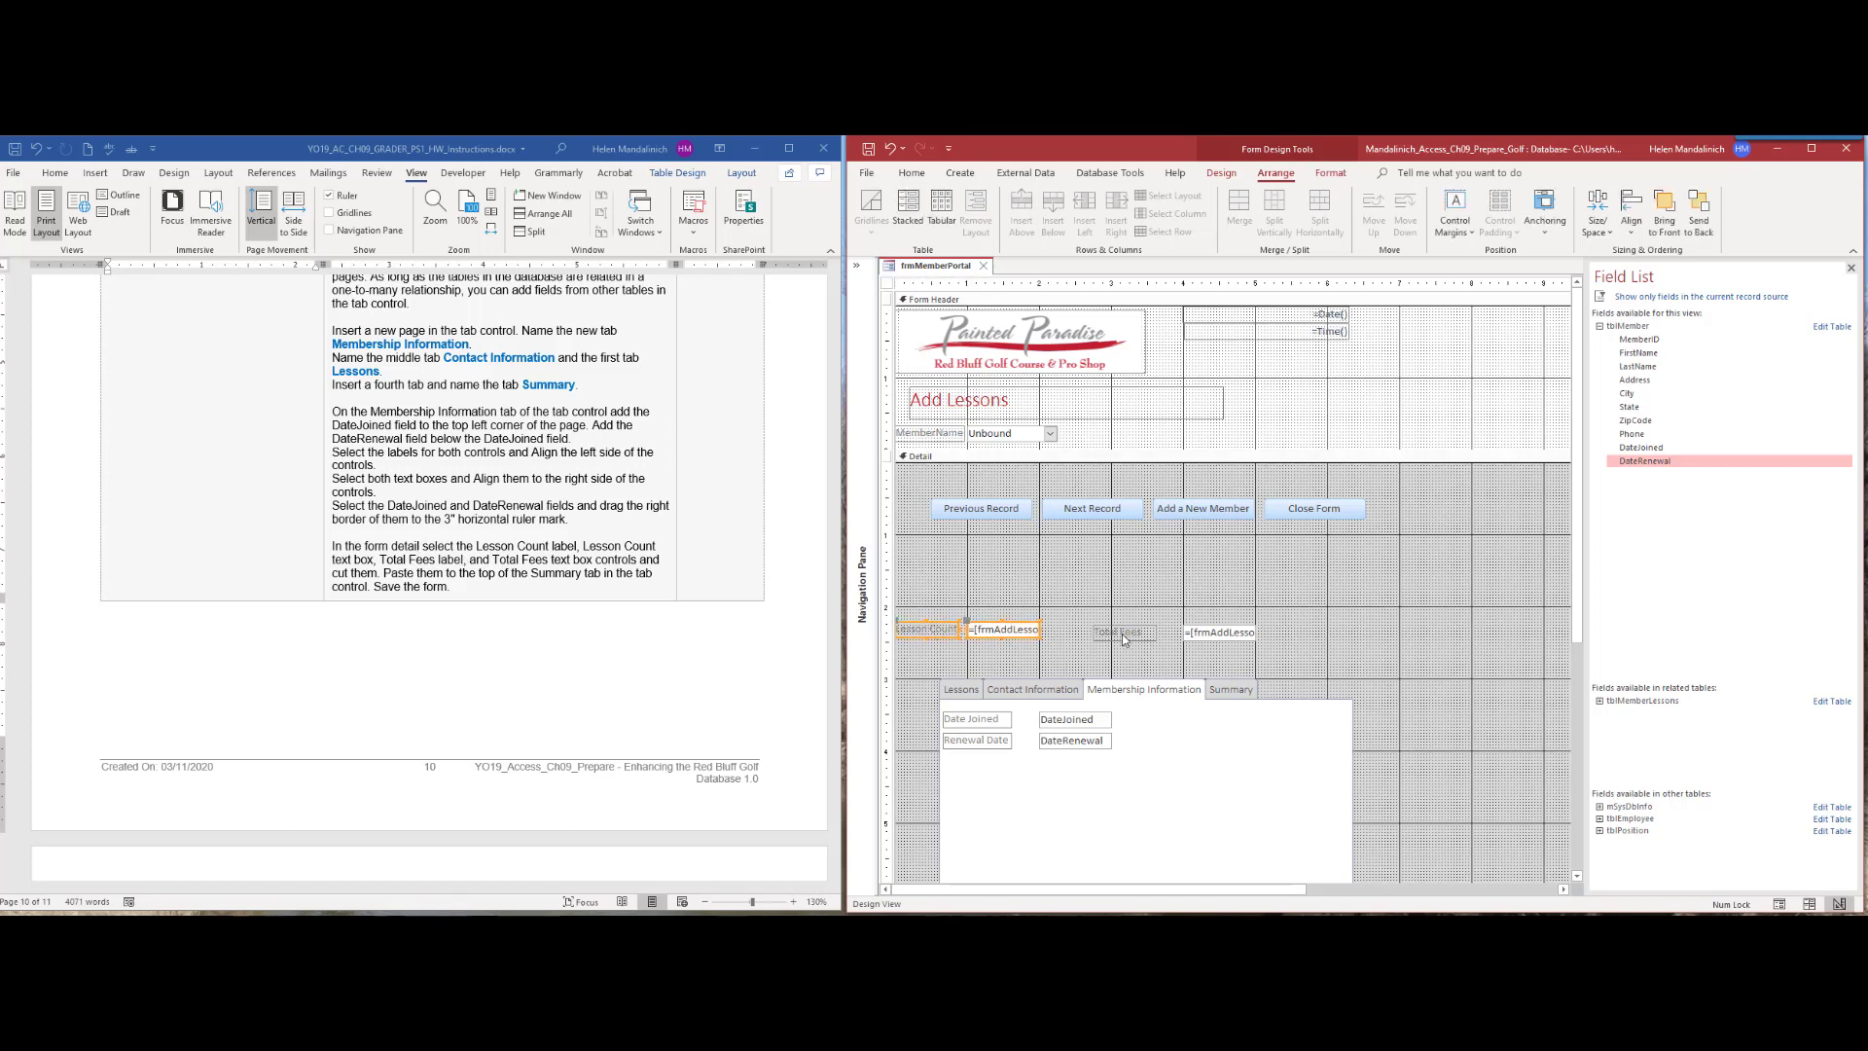
shift+click(1124, 634)
shift+click(1248, 633)
key(ctrl+x)
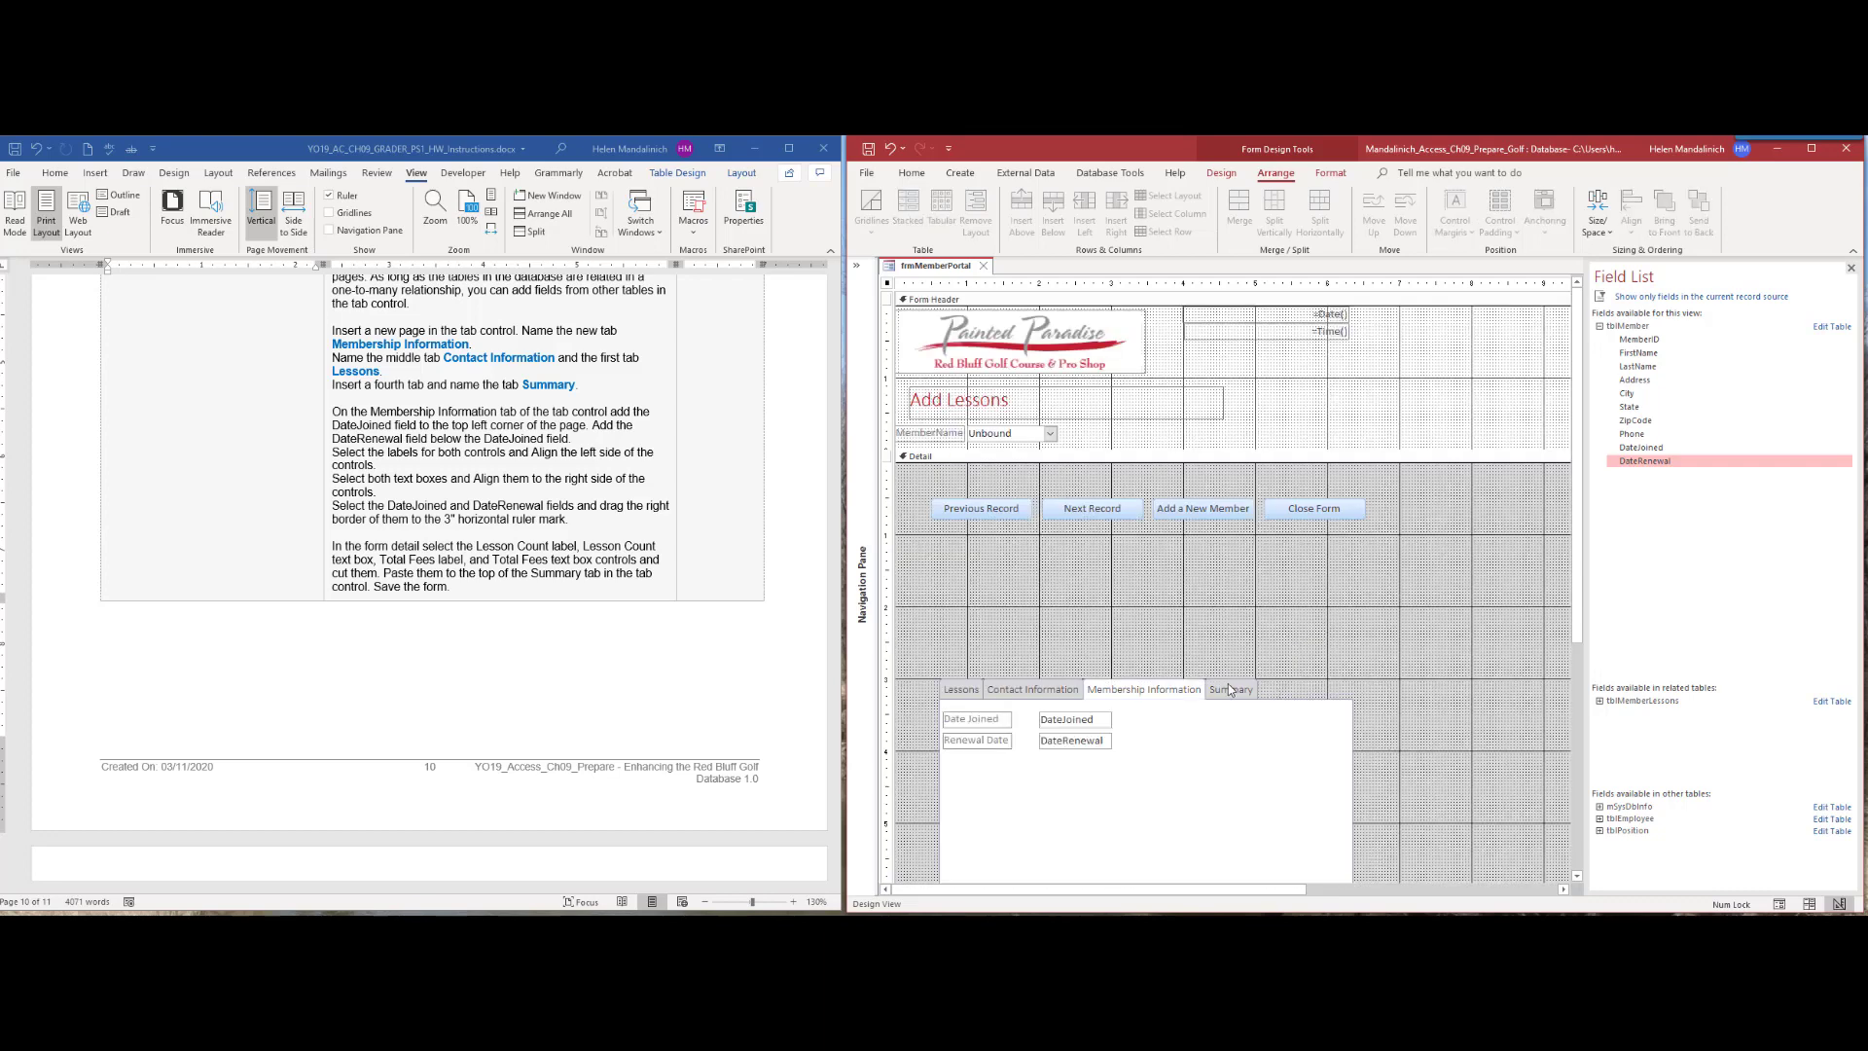
click(1231, 690)
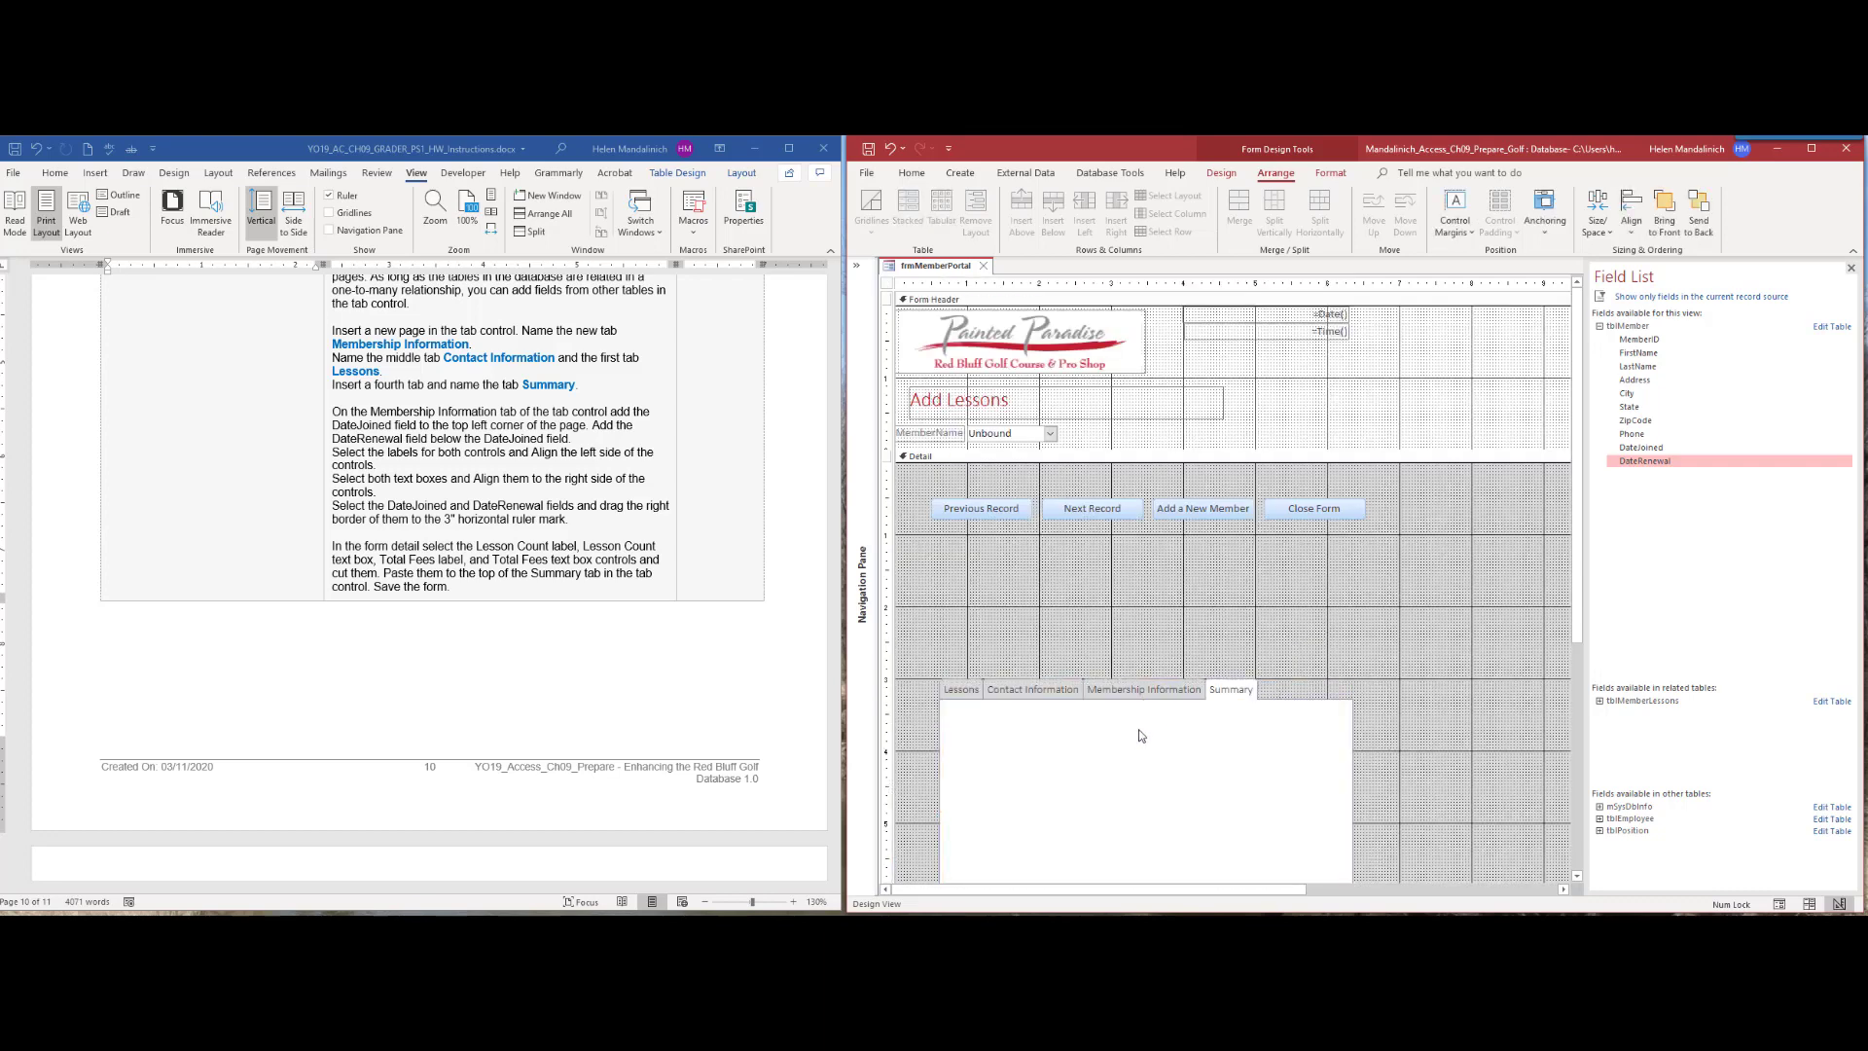
key(ctrl+v)
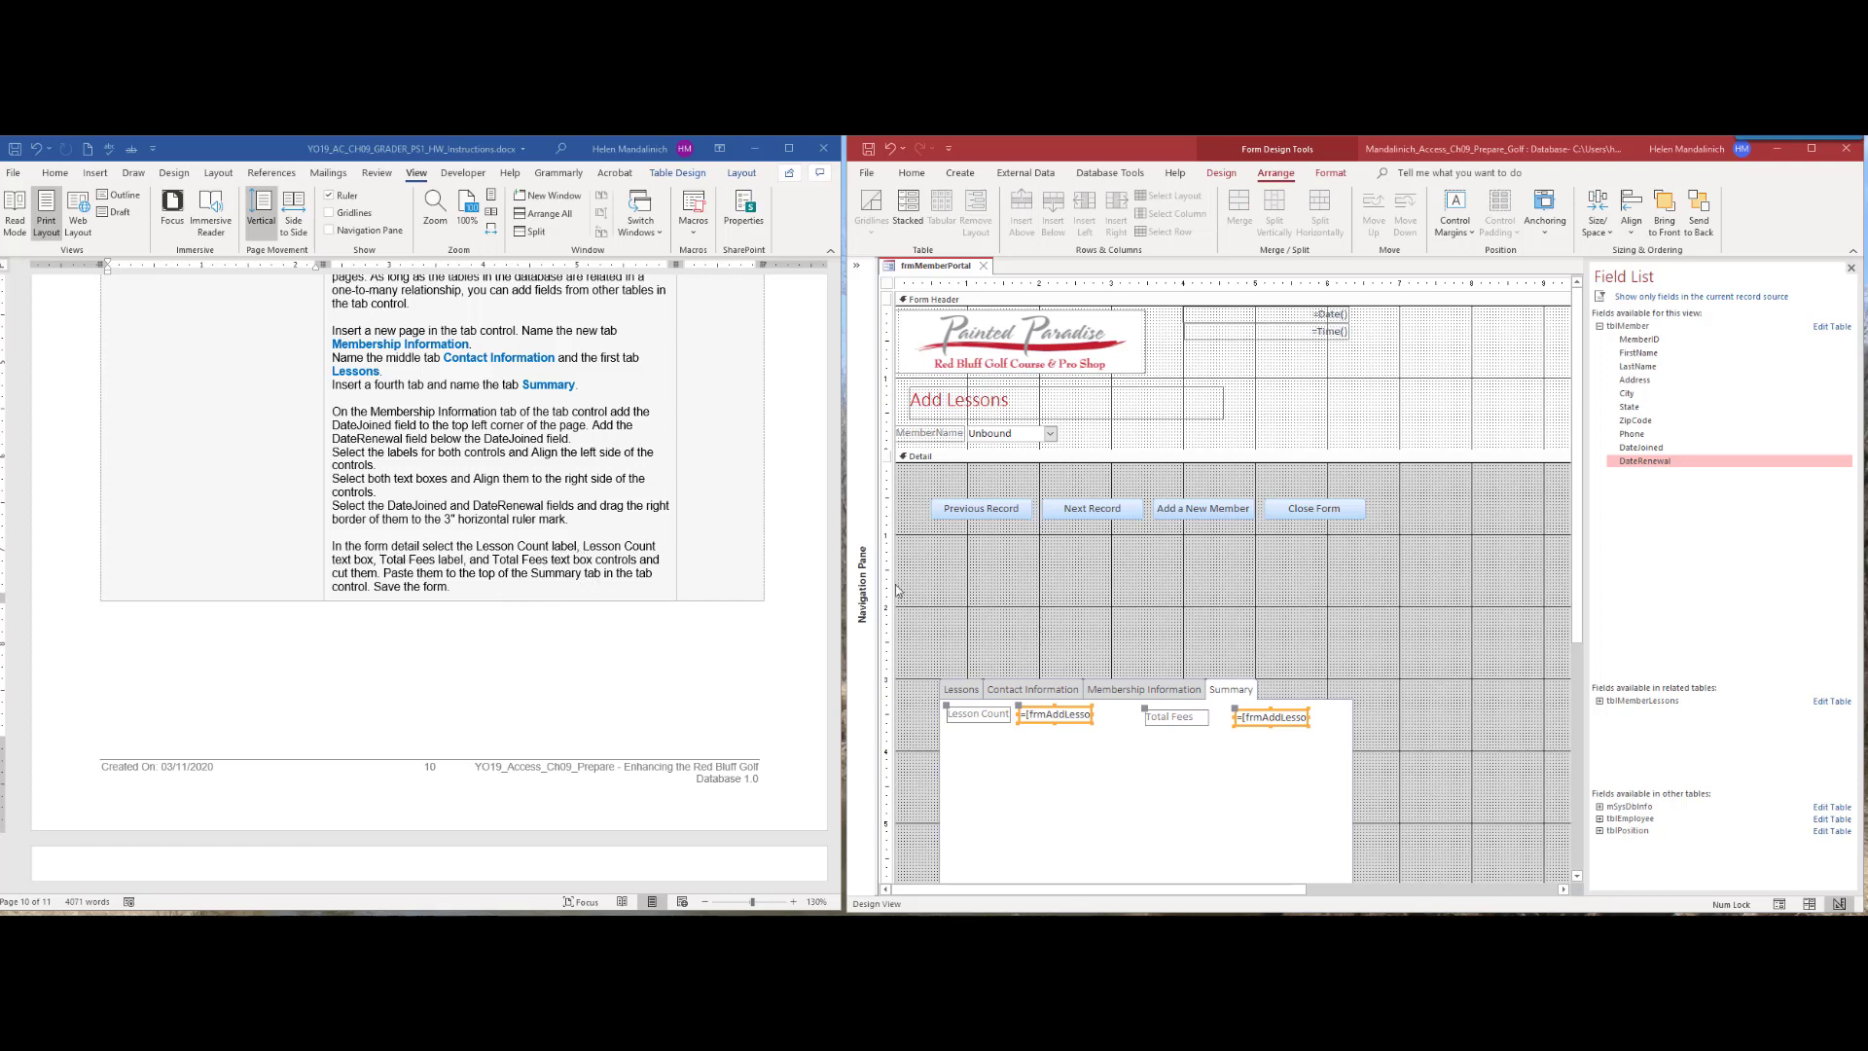
click(866, 151)
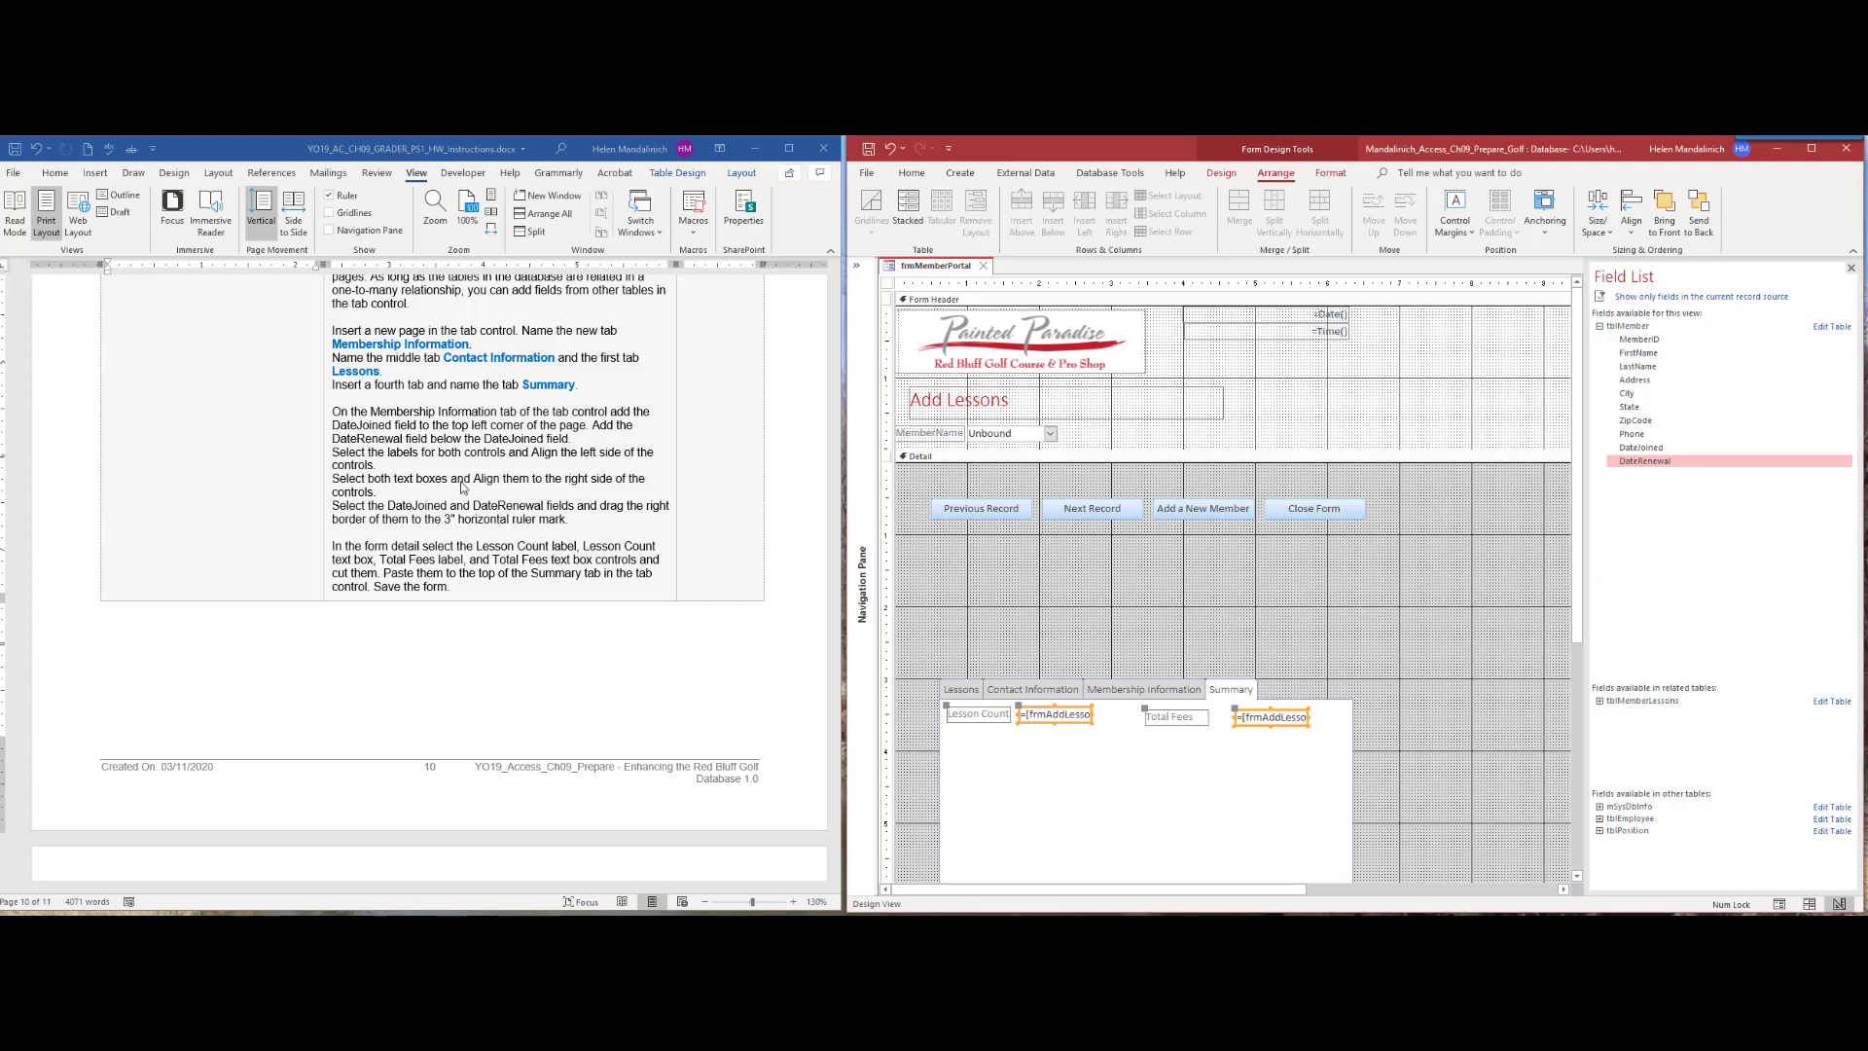
Step: Move the Total Fees label and text box on the Summary page to sit directly beneath the Lesson Count row
drag(1125, 711, 1086, 737)
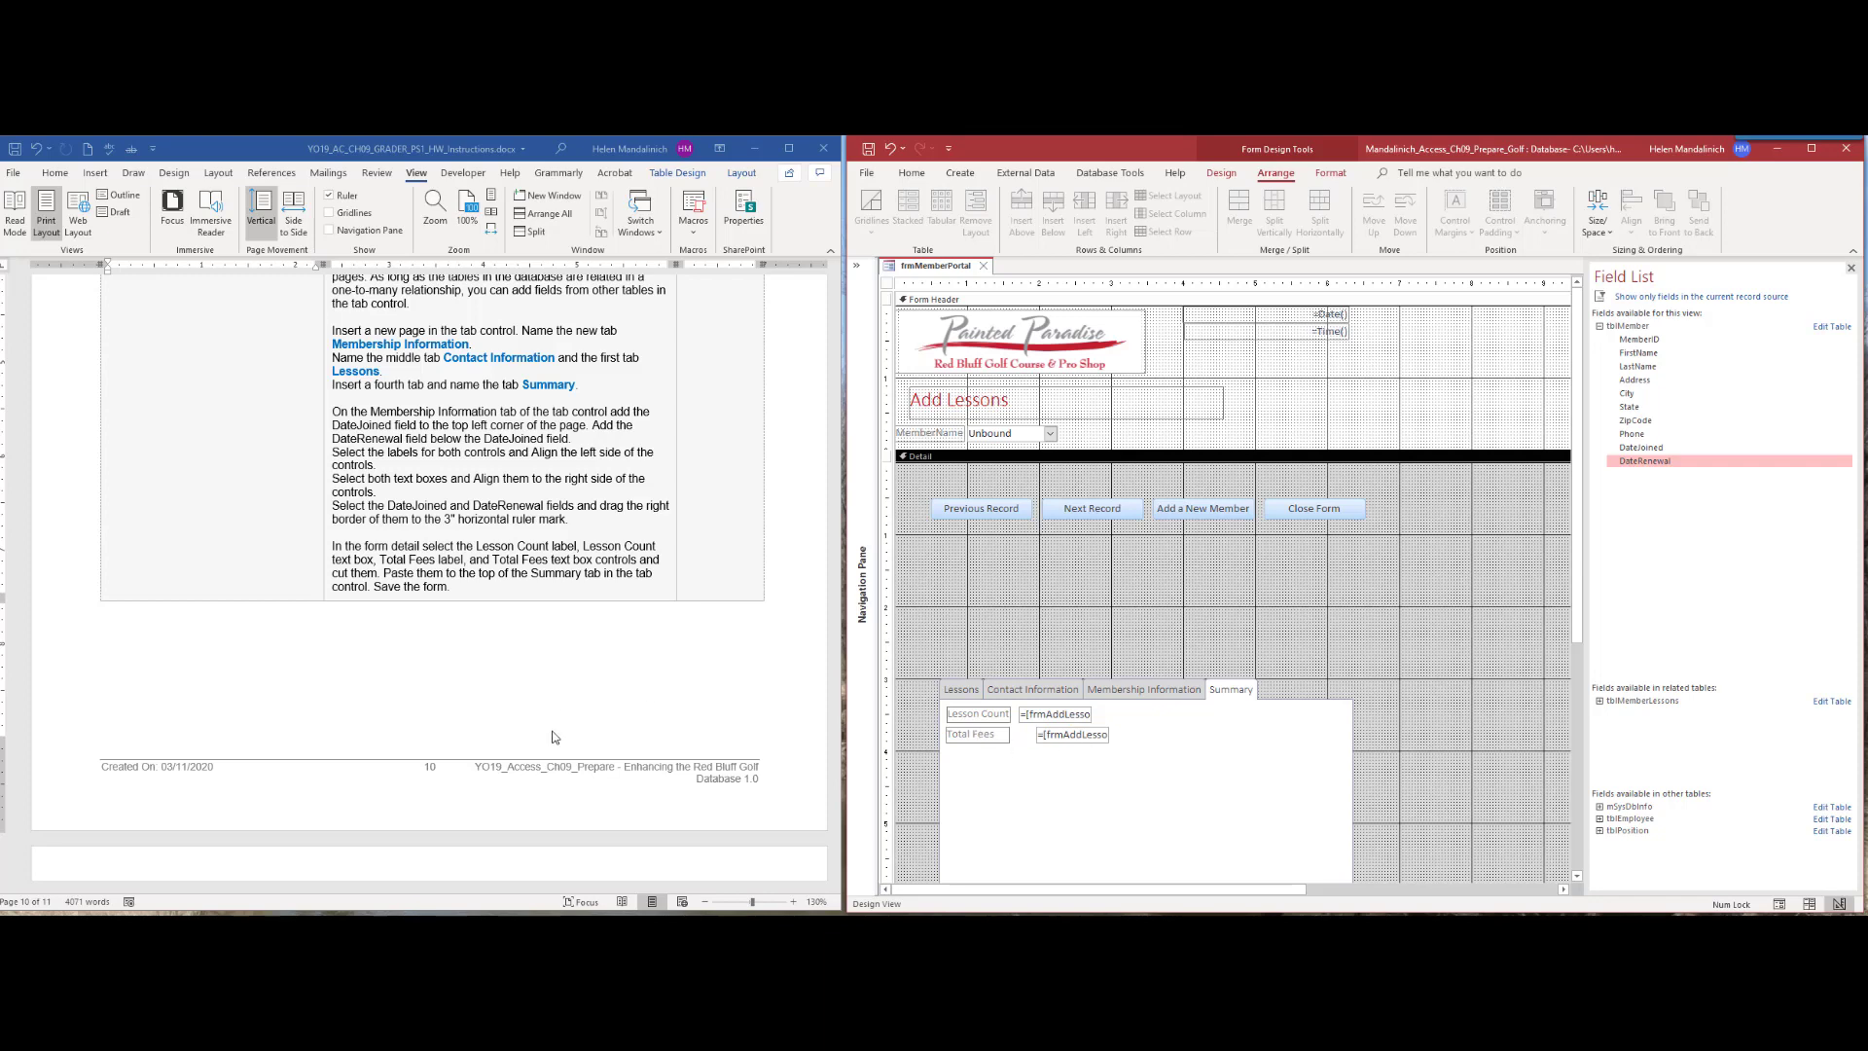
scroll(555, 737, down, 5)
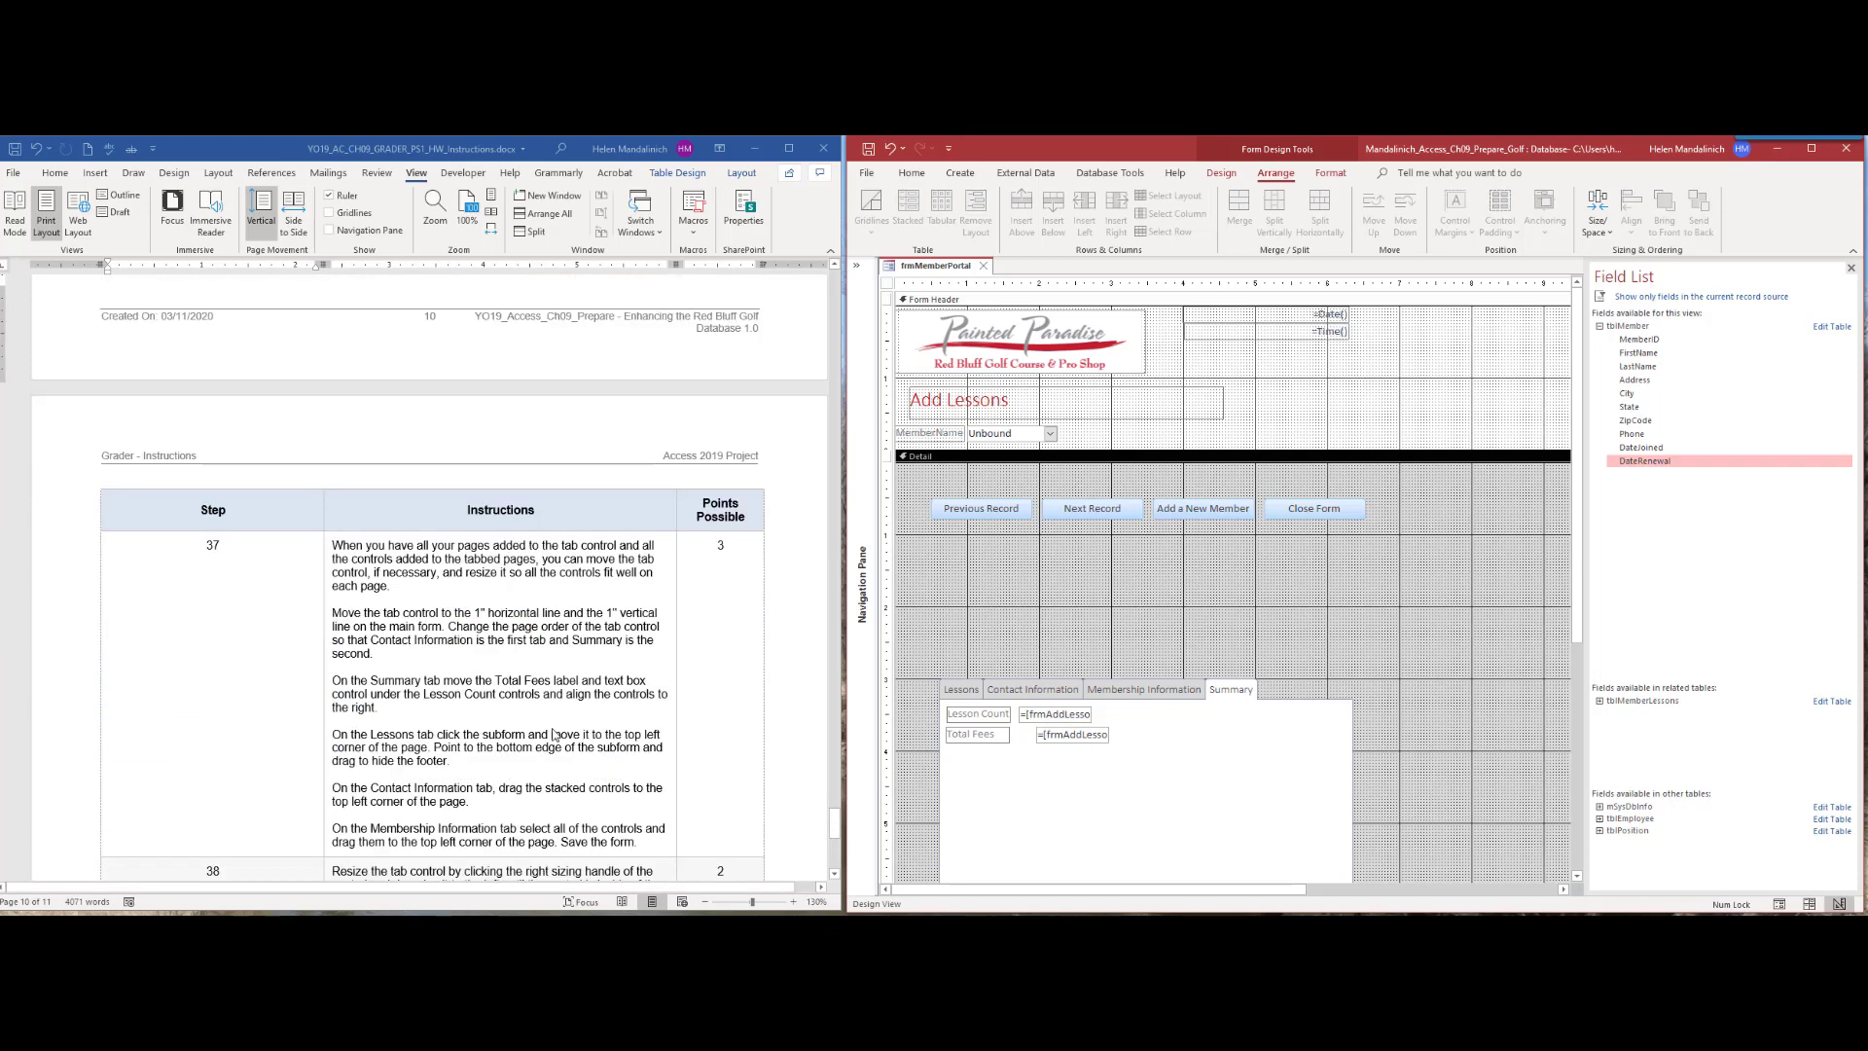
scroll(555, 737, down, 1)
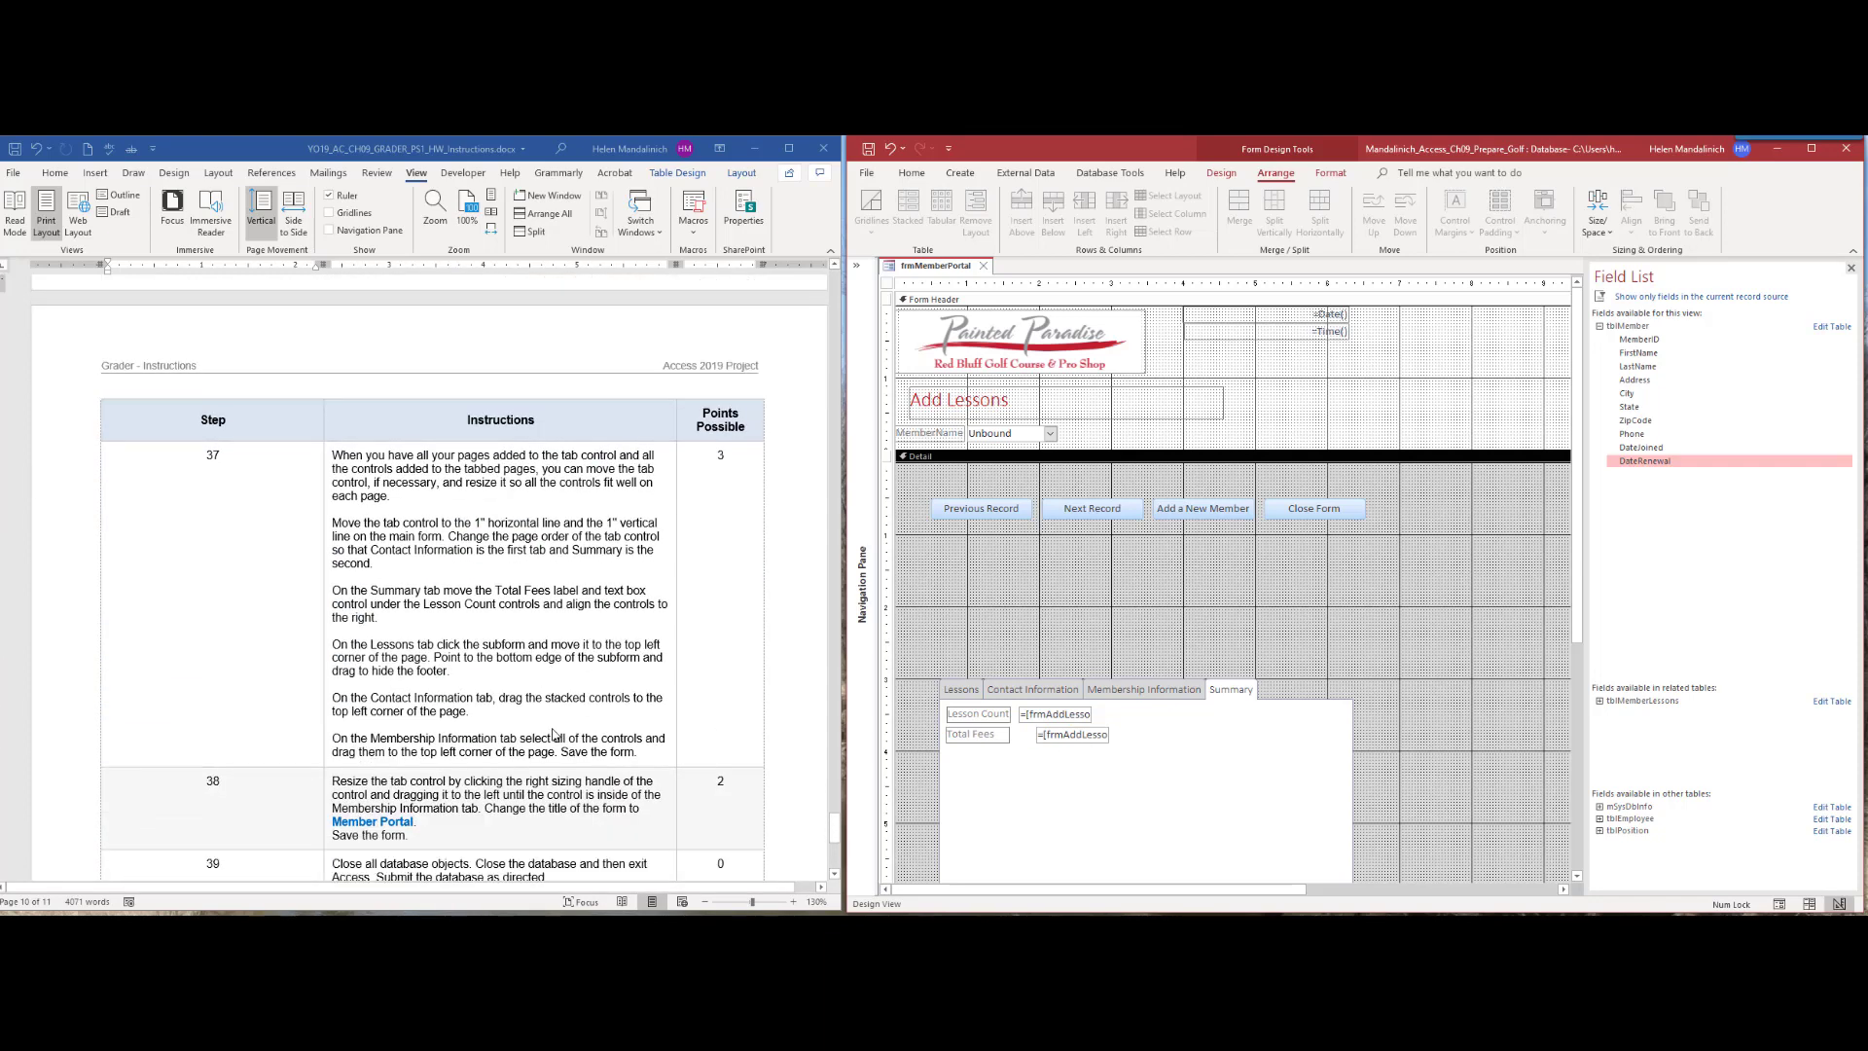
scroll(555, 736, up, 3)
Step: Left-align the Lesson Count and Total Fees labels with each other, and left-align their two text boxes likewise
click(970, 718)
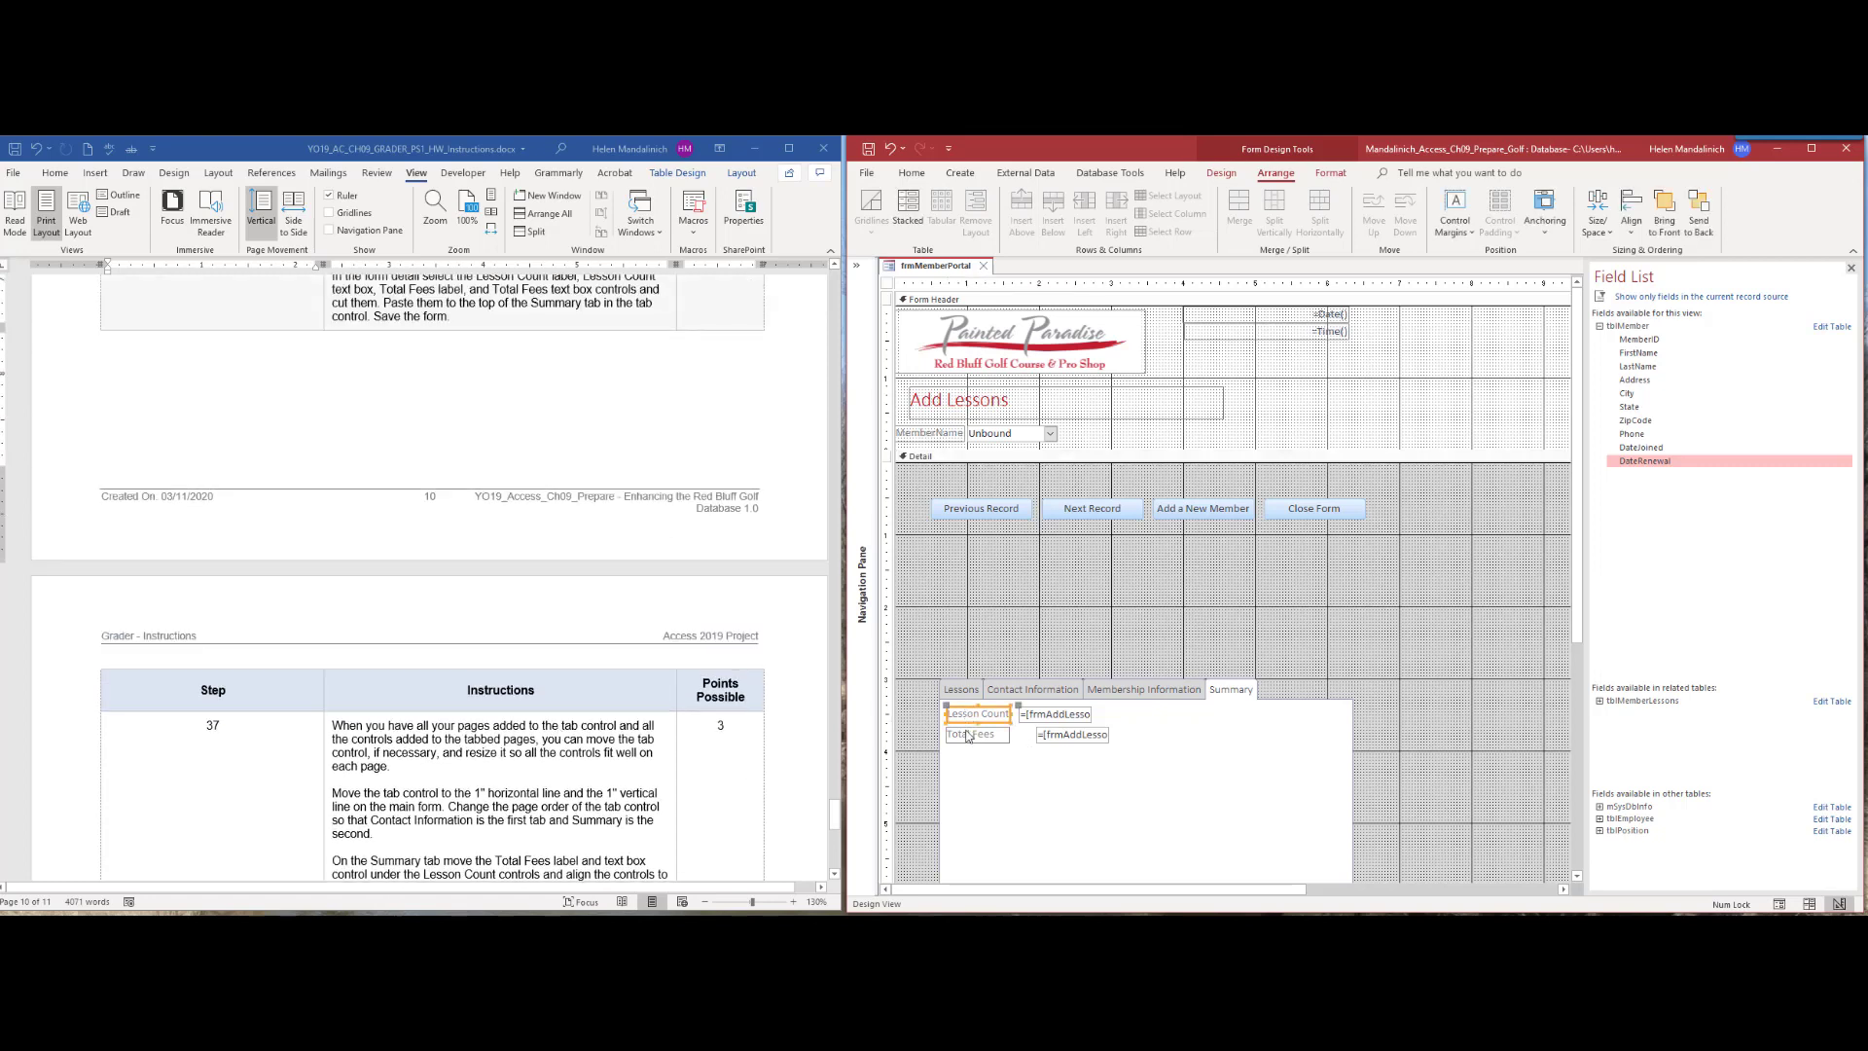
shift+click(968, 740)
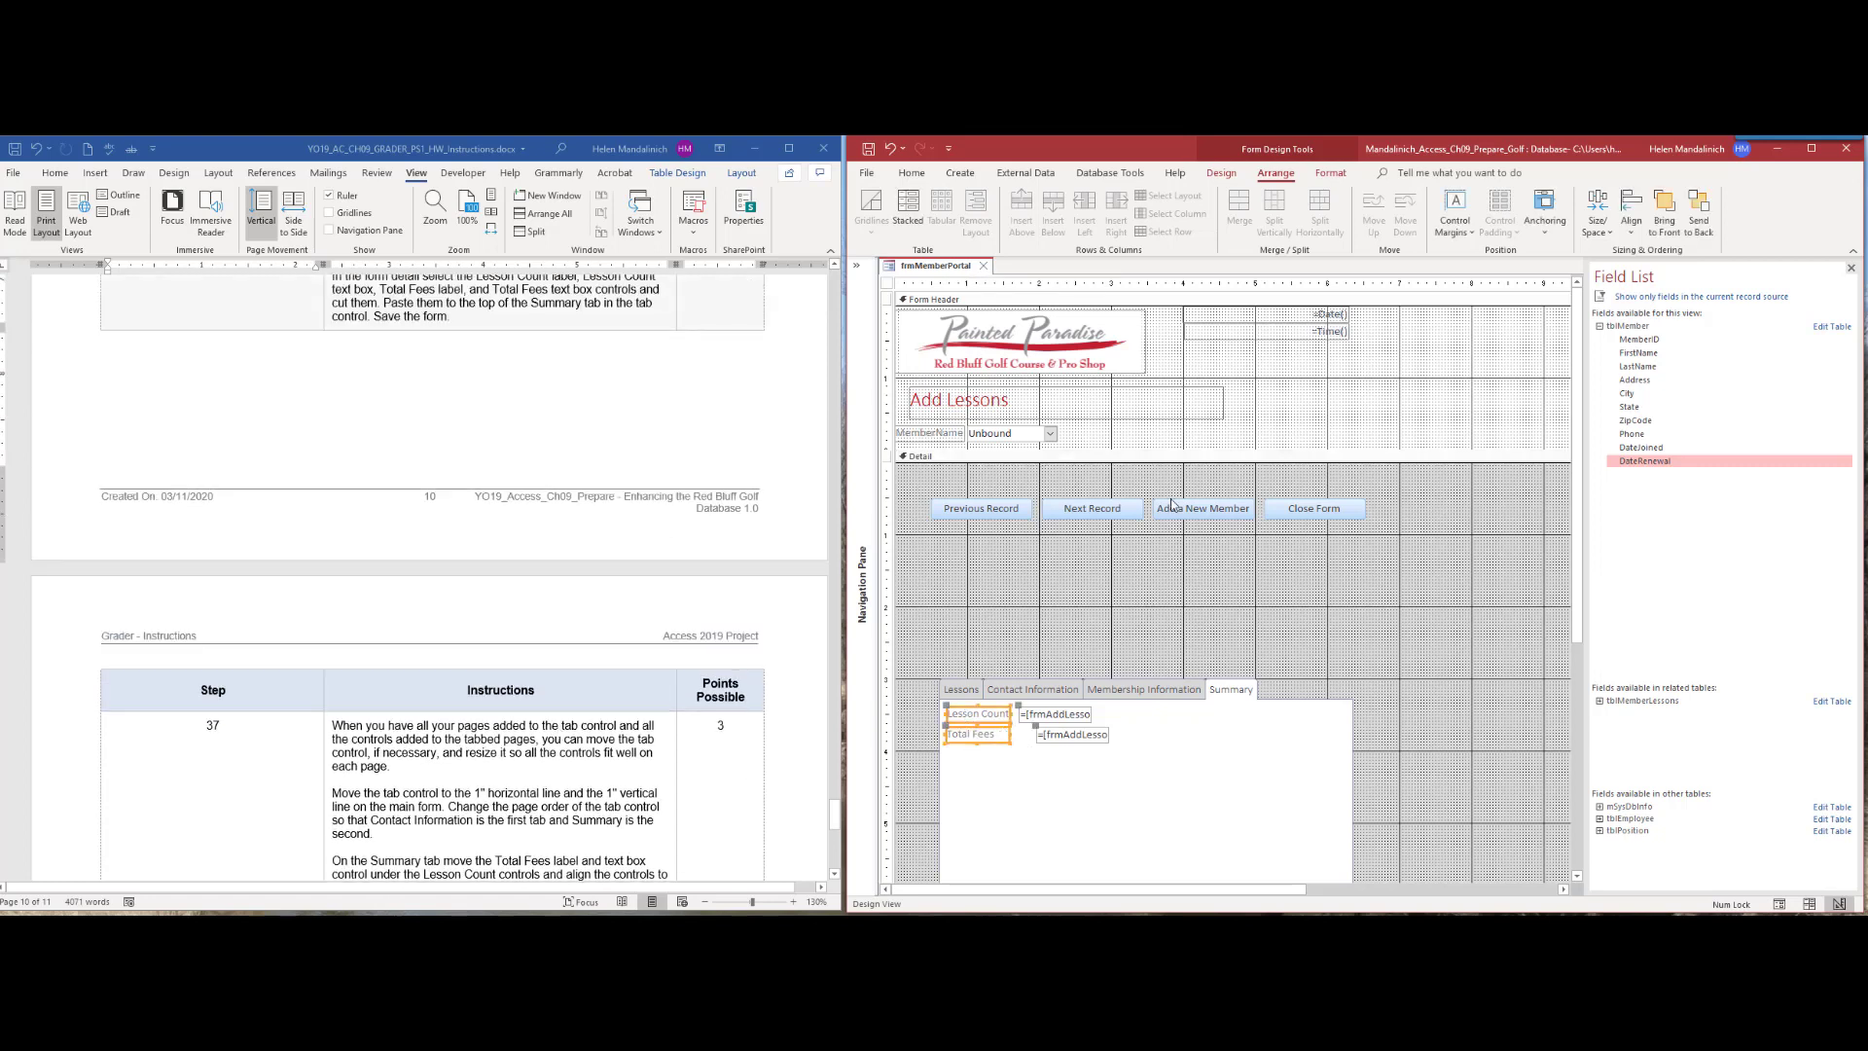
click(1631, 231)
click(1651, 270)
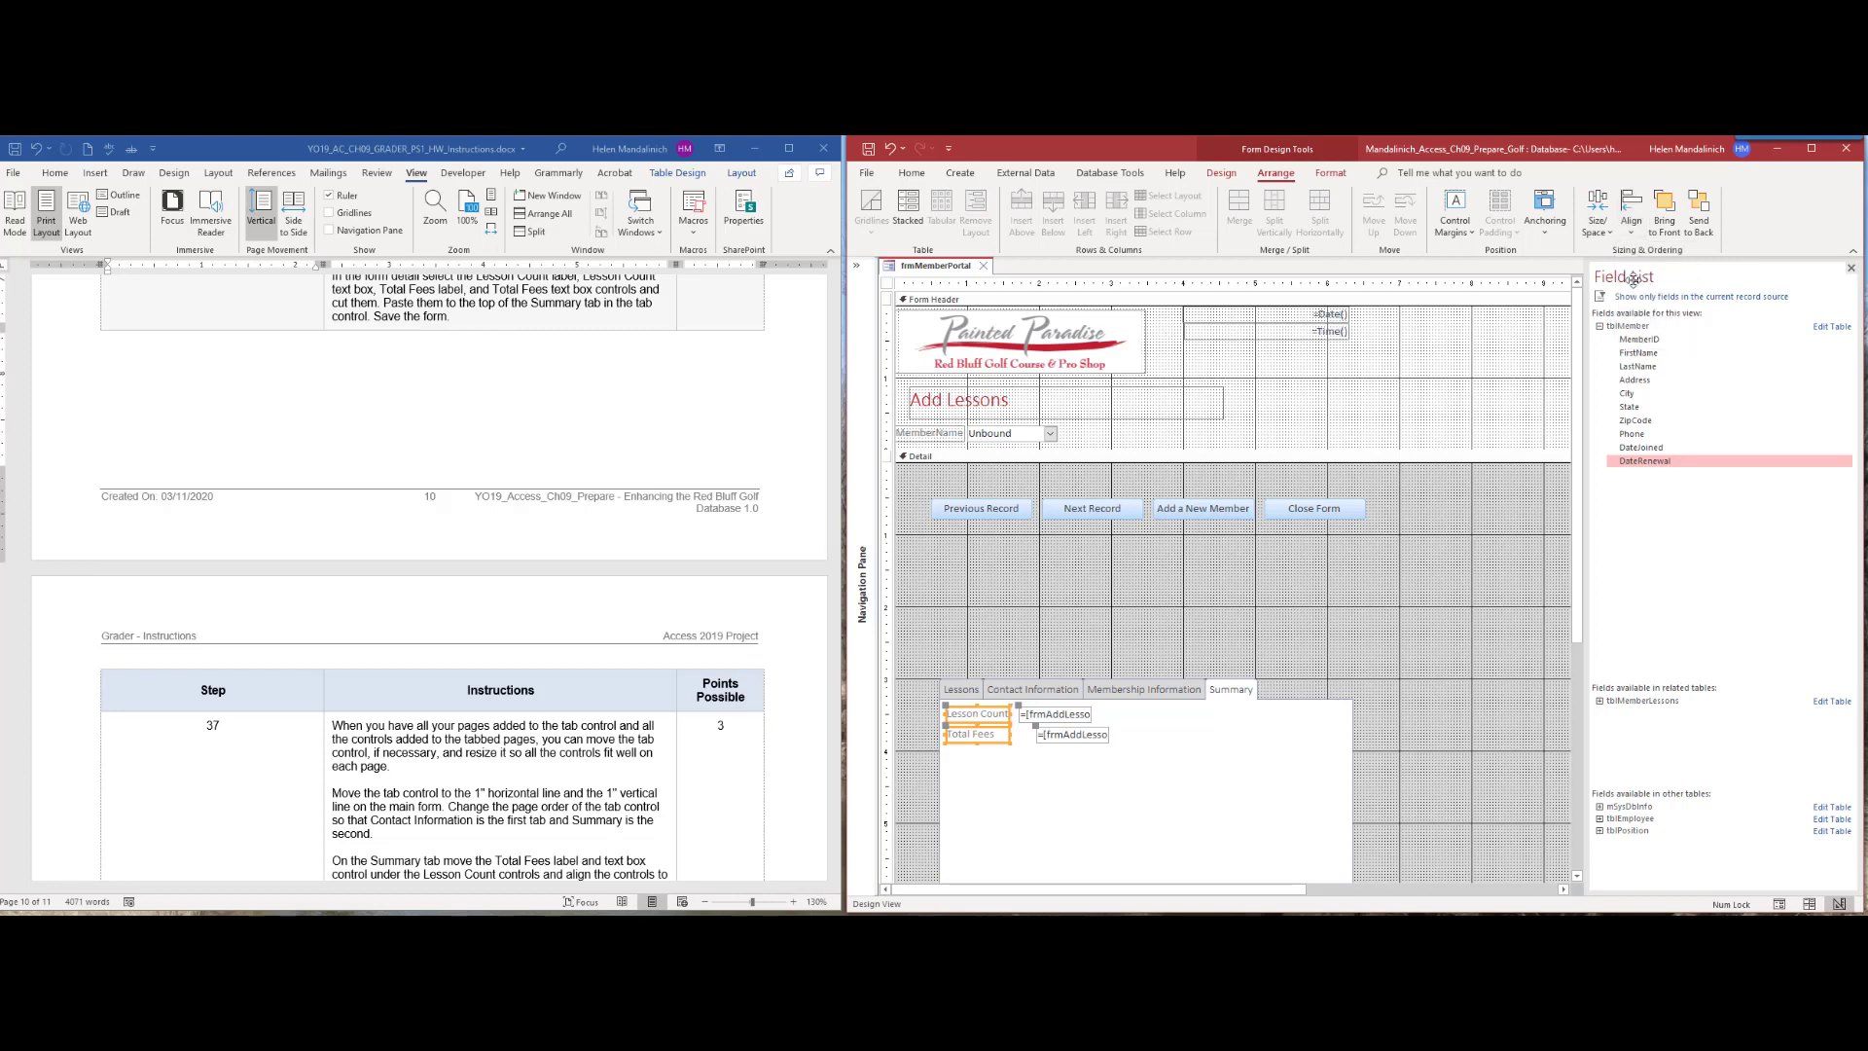
click(1059, 713)
shift+click(1071, 735)
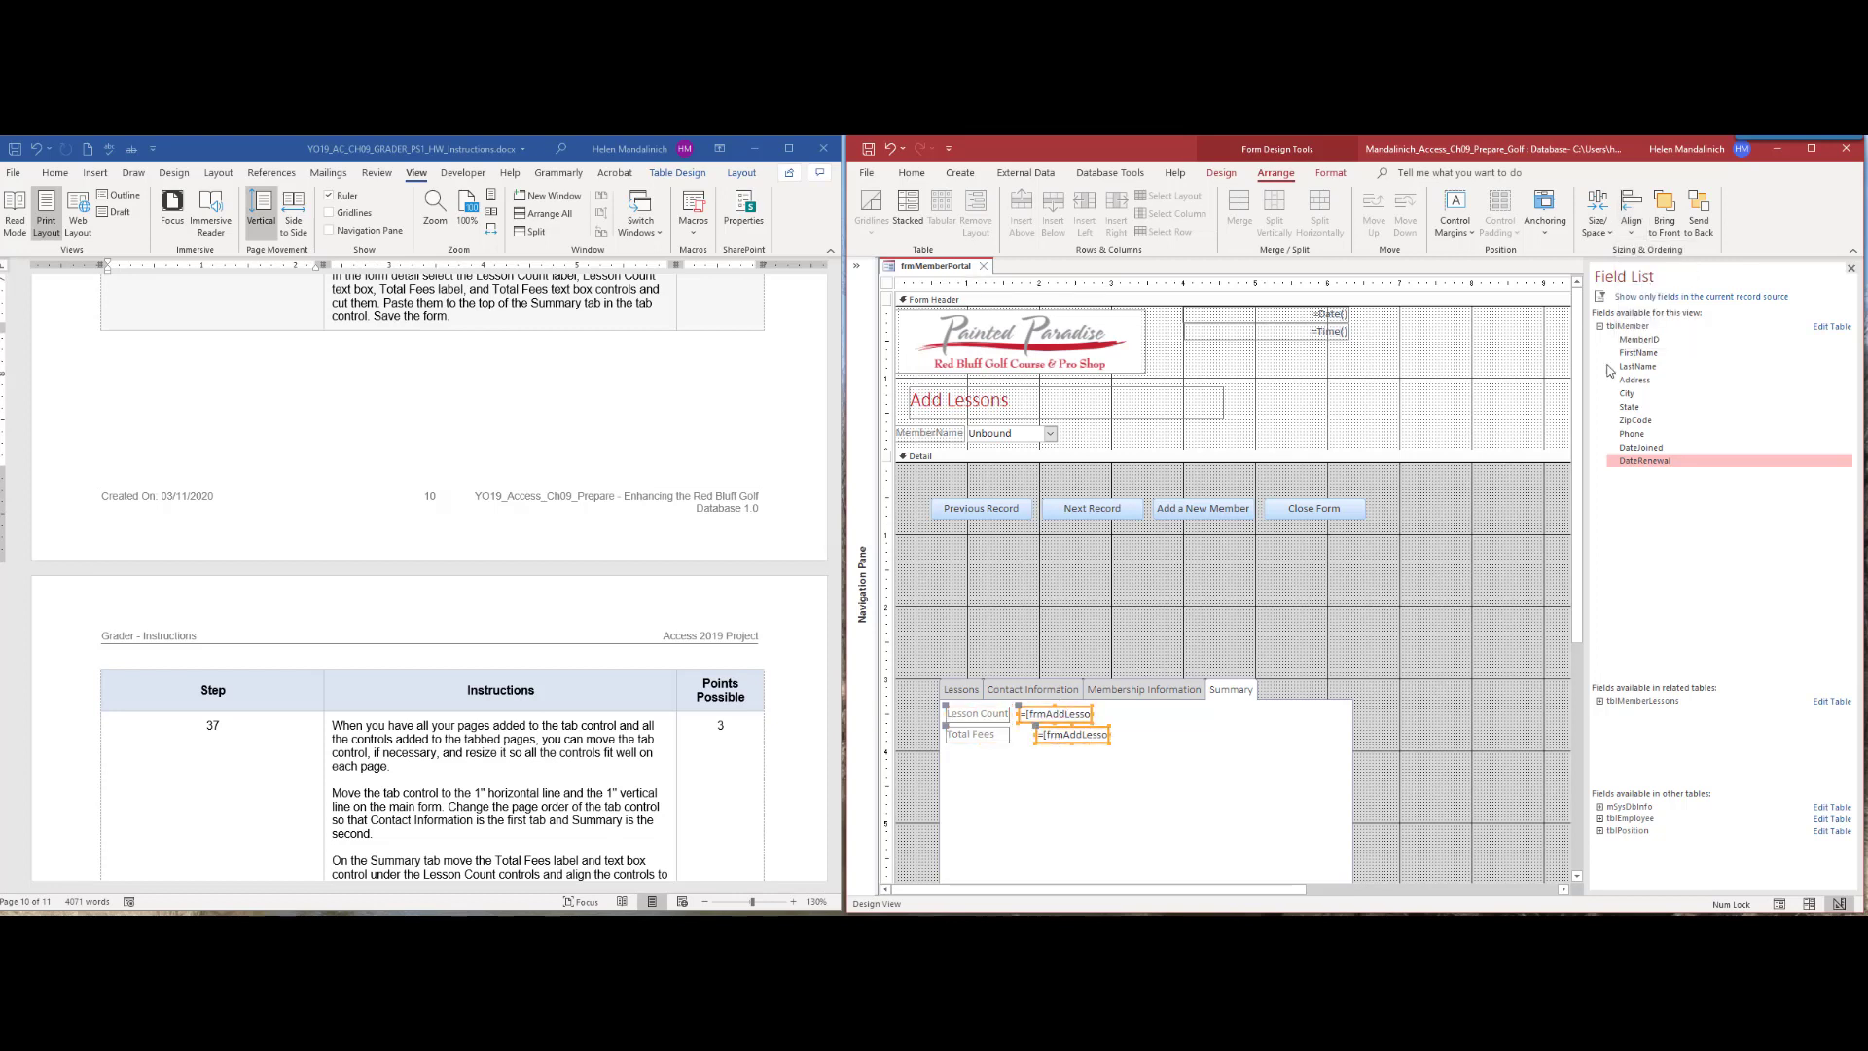
click(1632, 225)
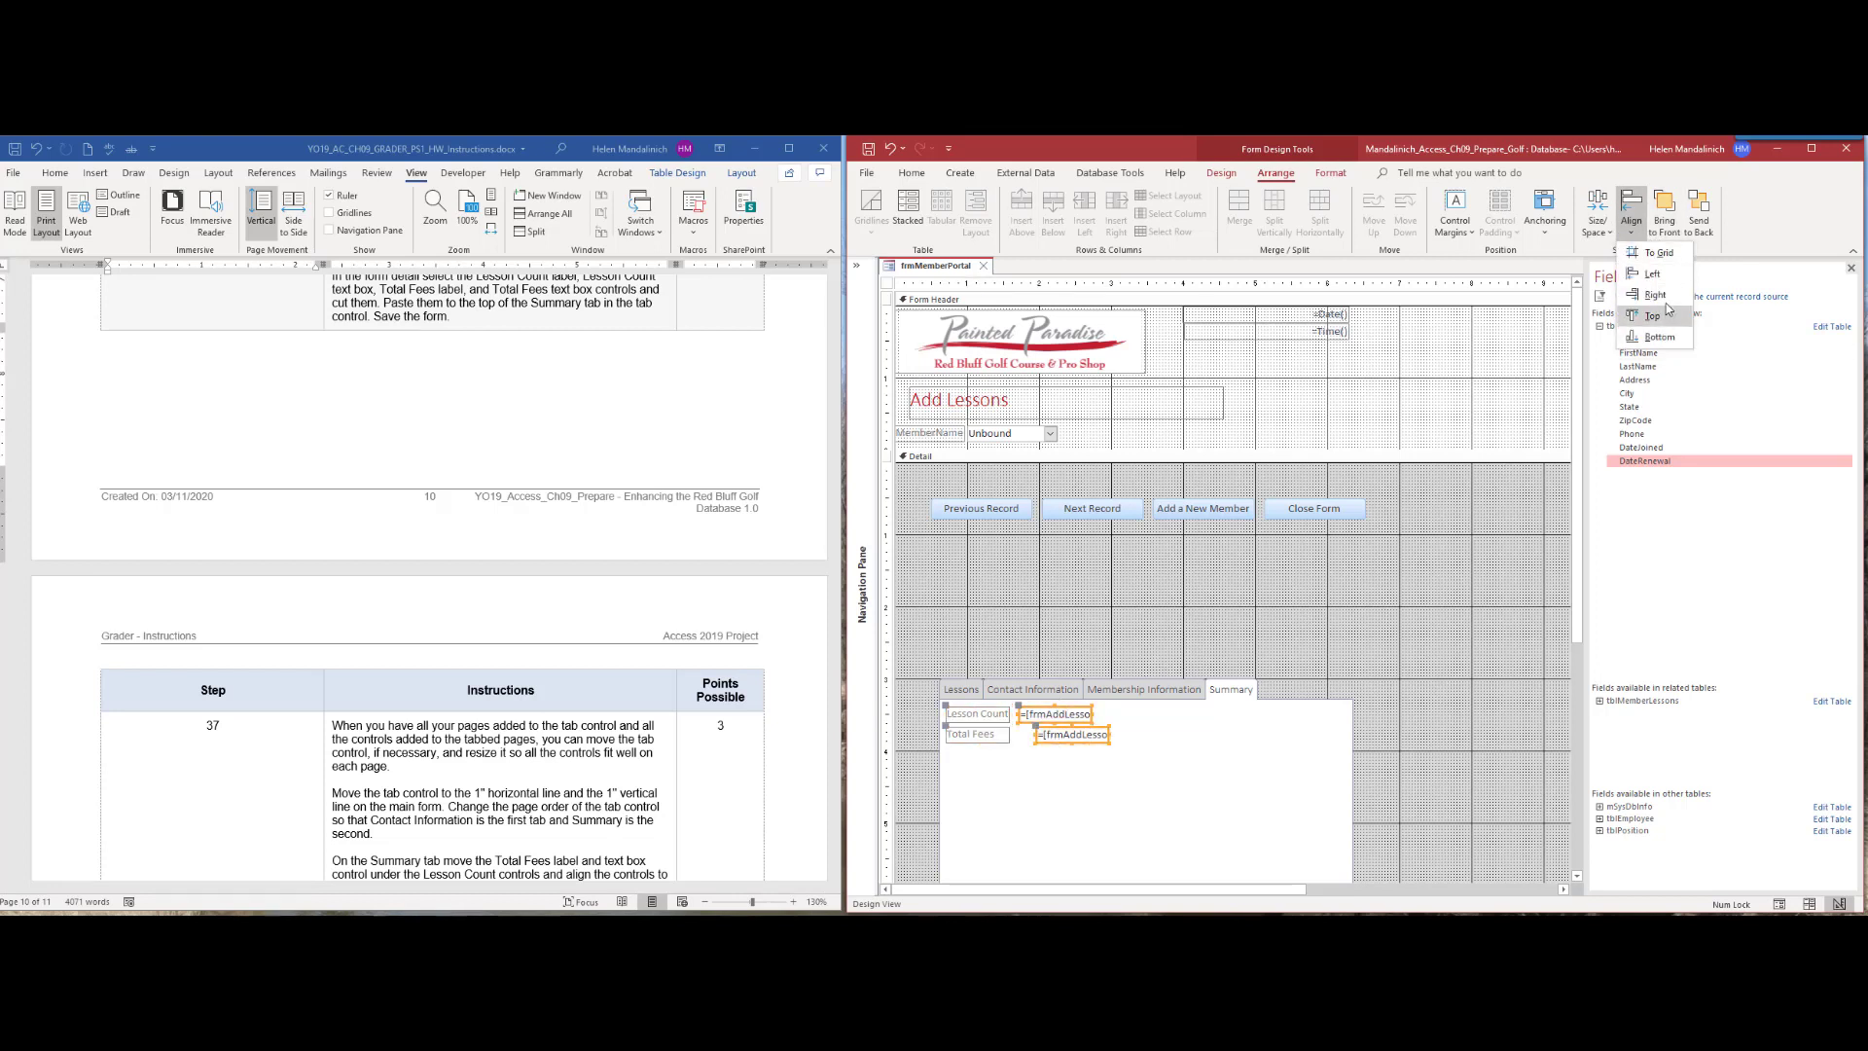
click(1653, 273)
click(1204, 756)
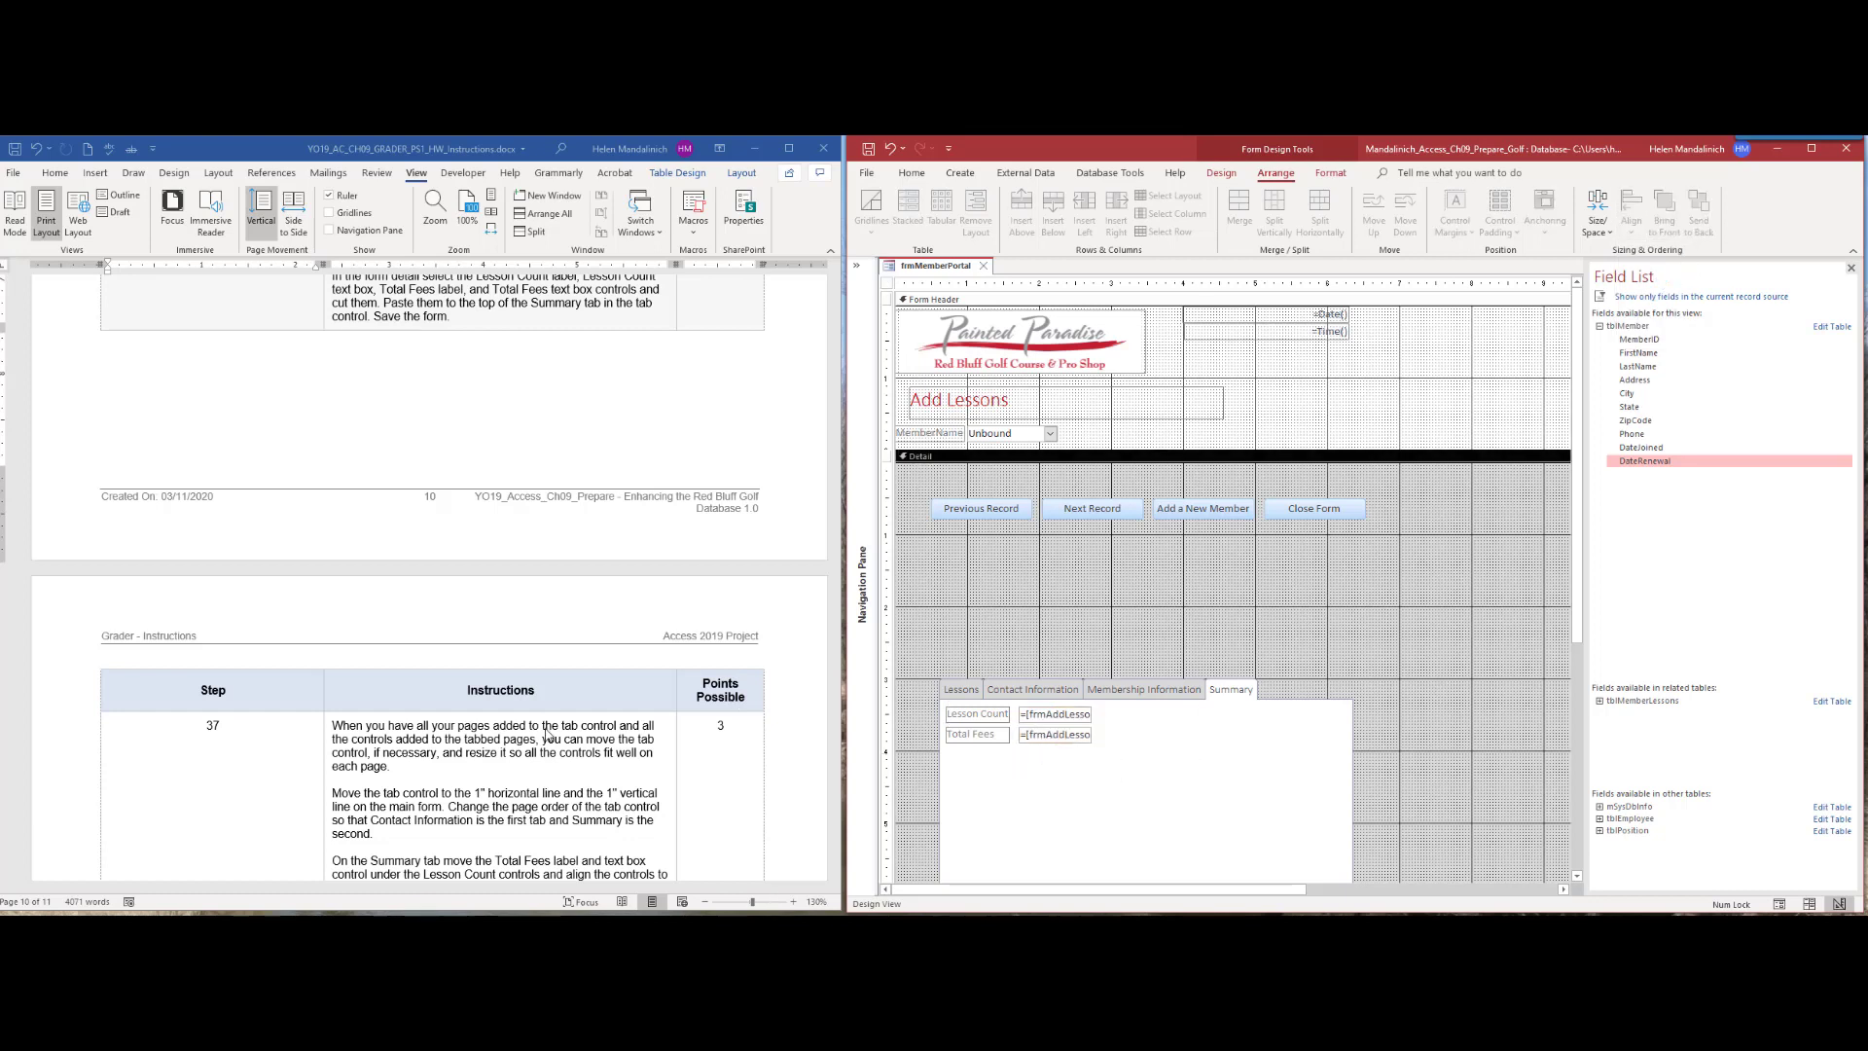
Step: Examine instruction steps 37 and 38 for the tab control's position, the page order and the layout required on each page
scroll(540, 823, down, 4)
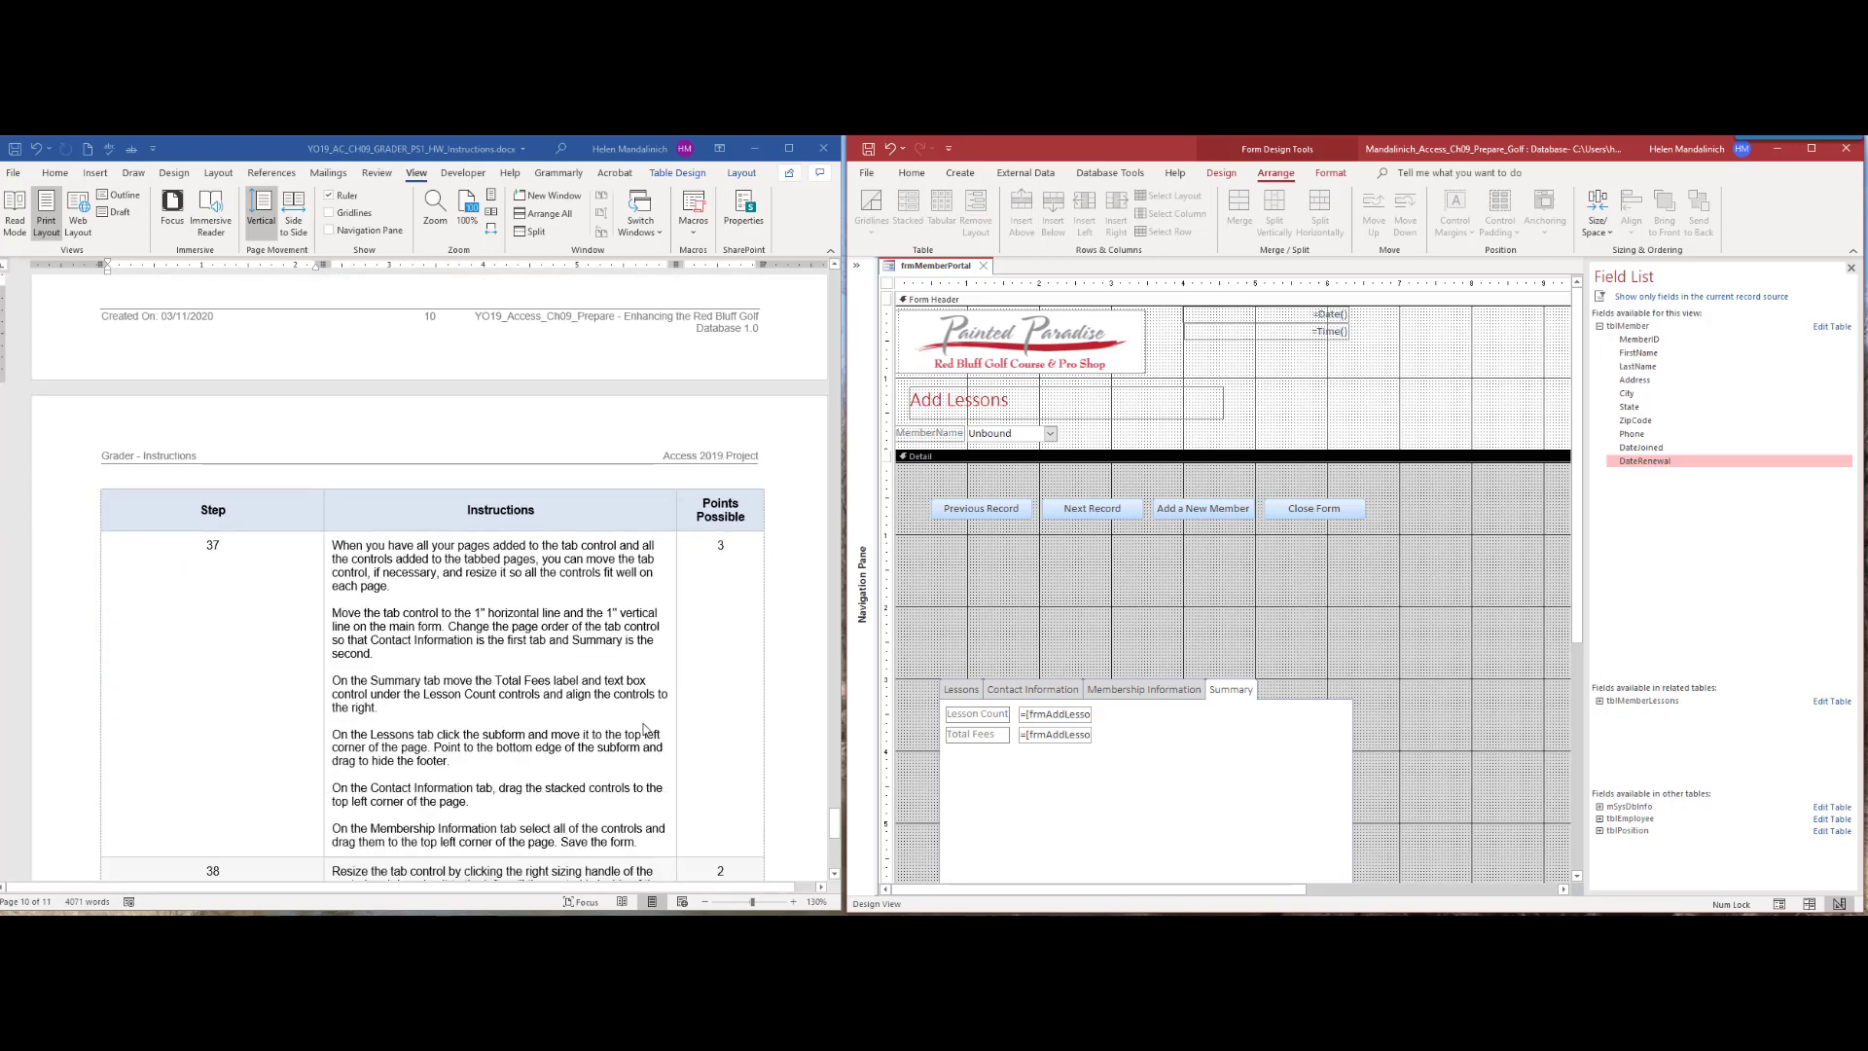
scroll(470, 569, up, 12)
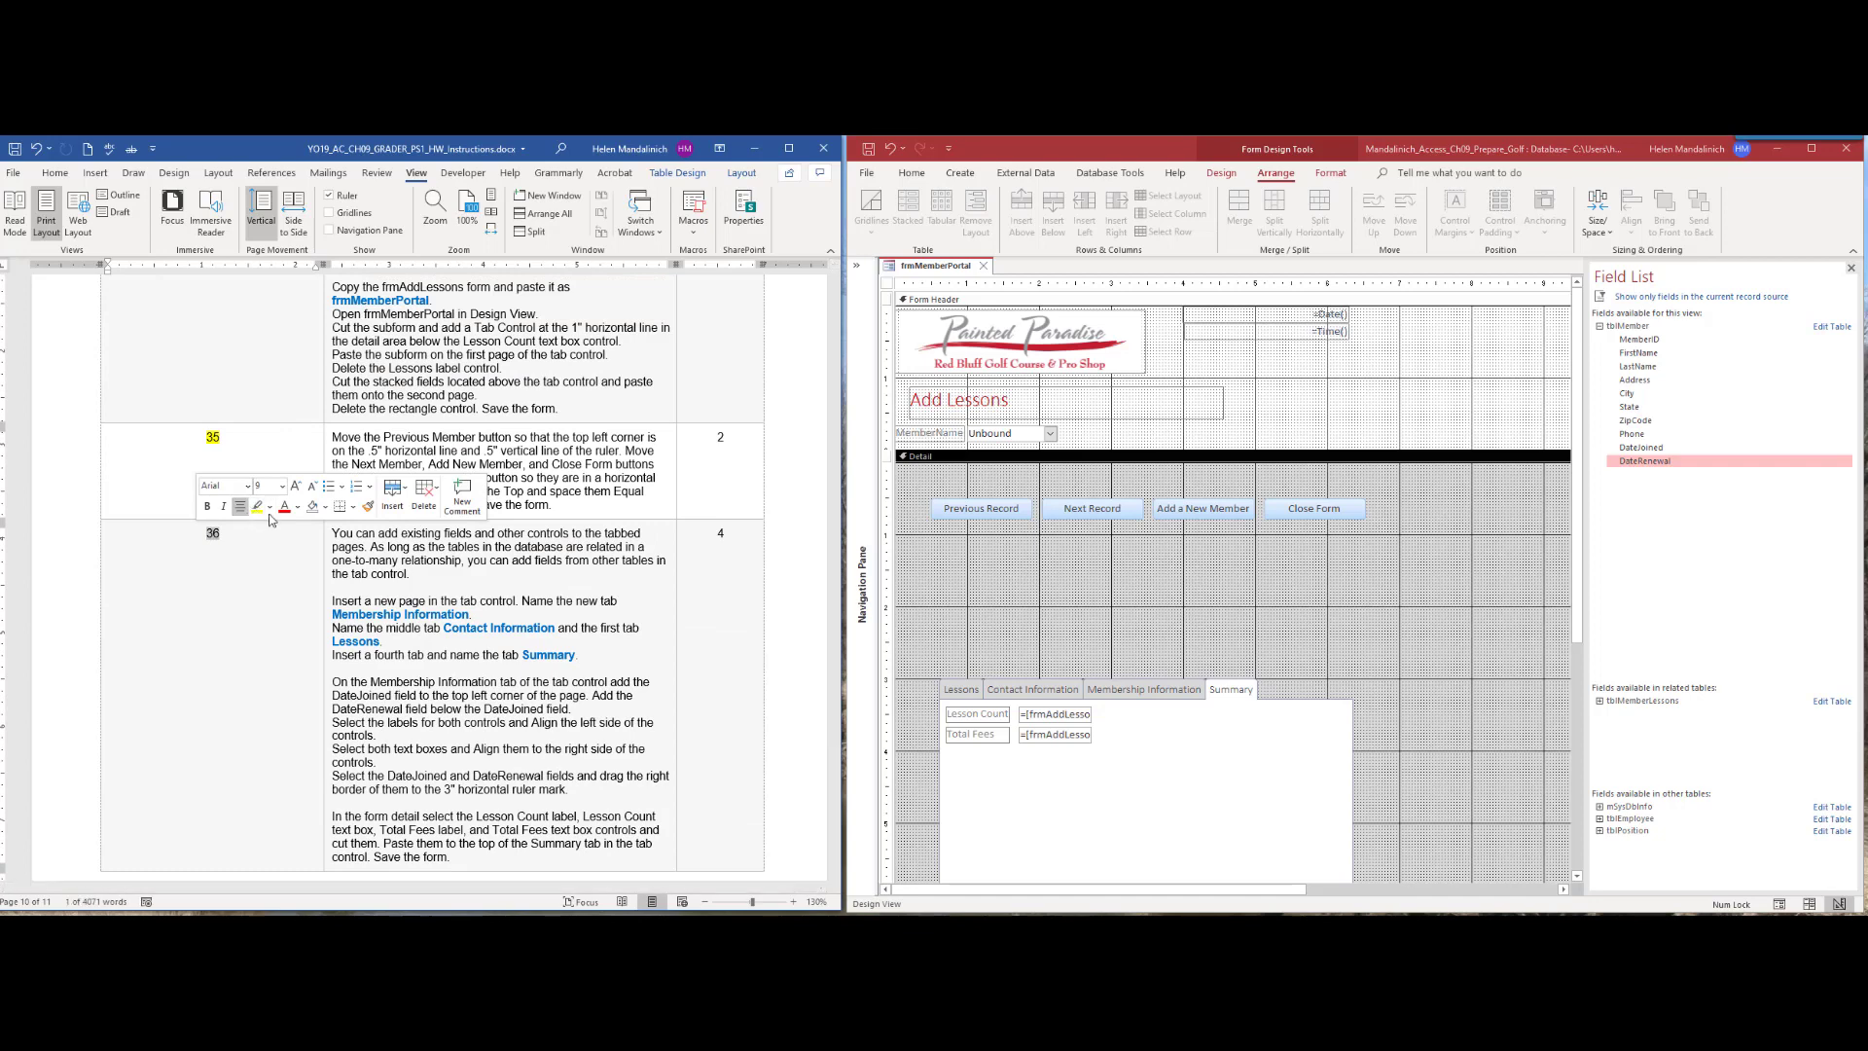
scroll(542, 782, down, 5)
scroll(542, 782, down, 3)
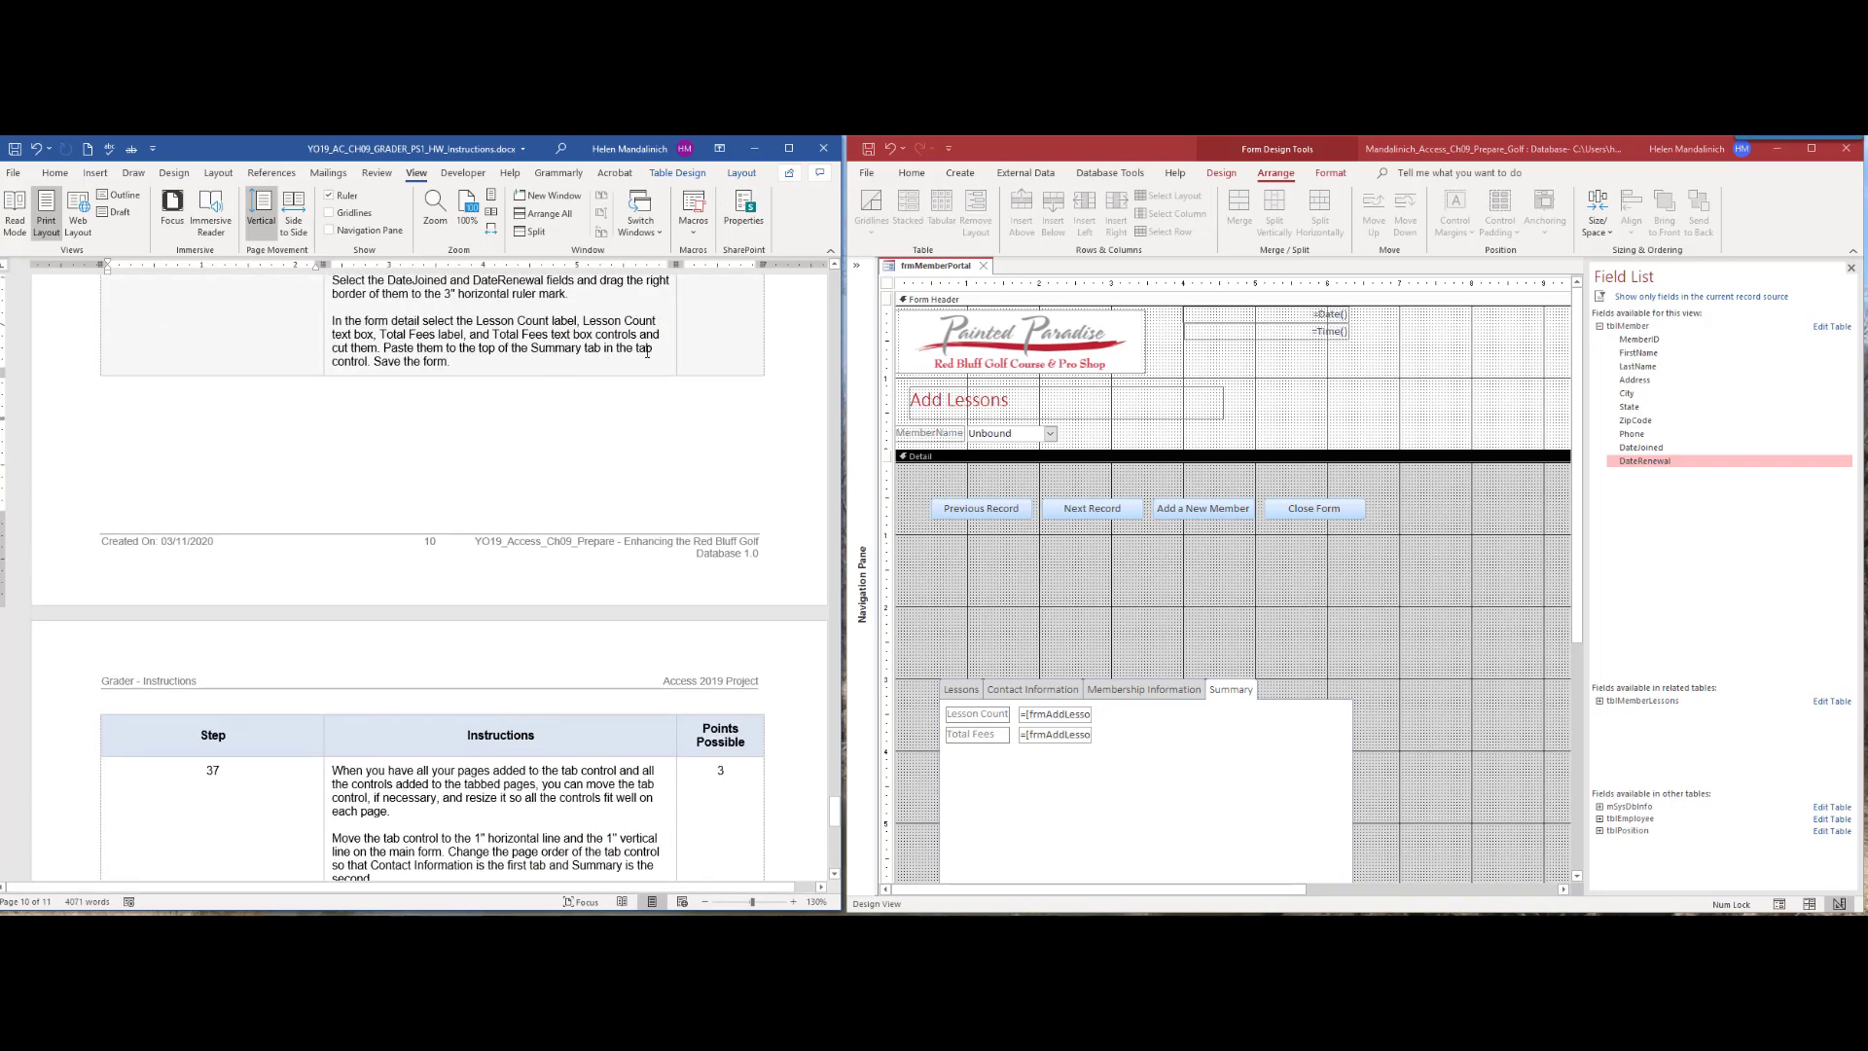
scroll(629, 735, down, 4)
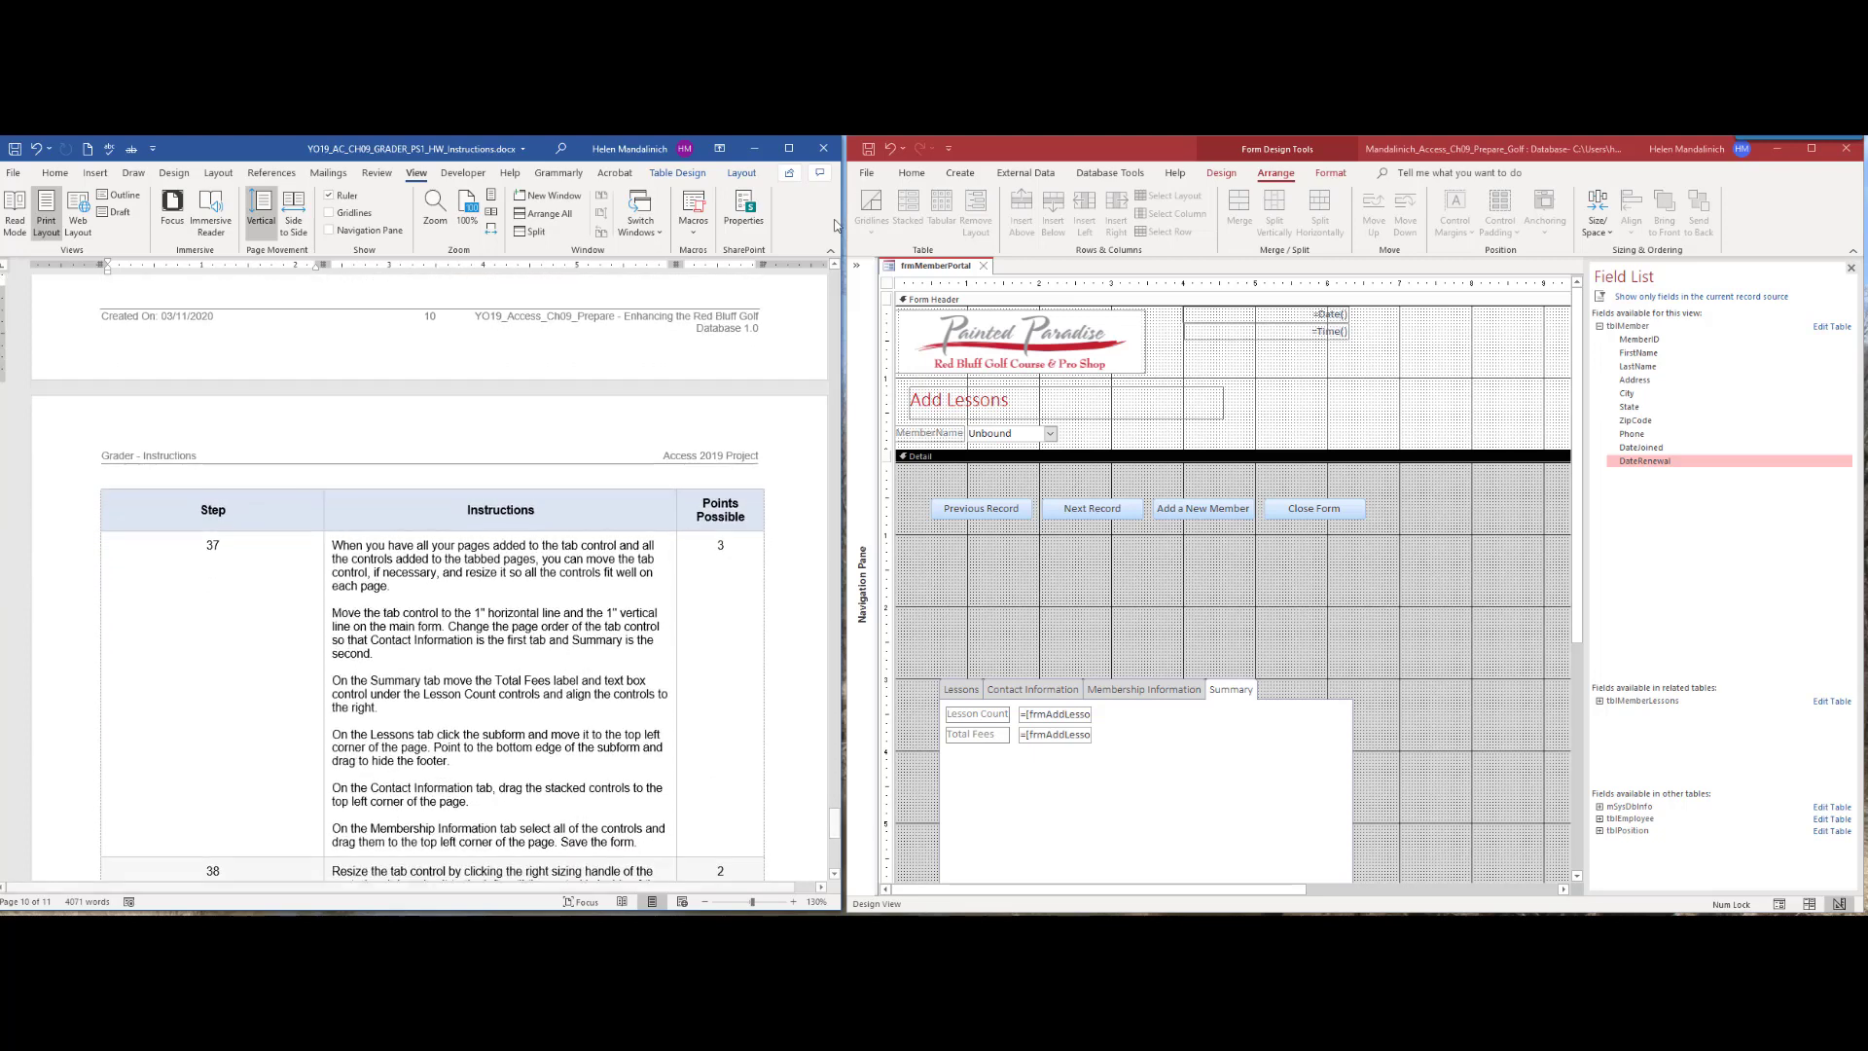
scroll(497, 631, down, 6)
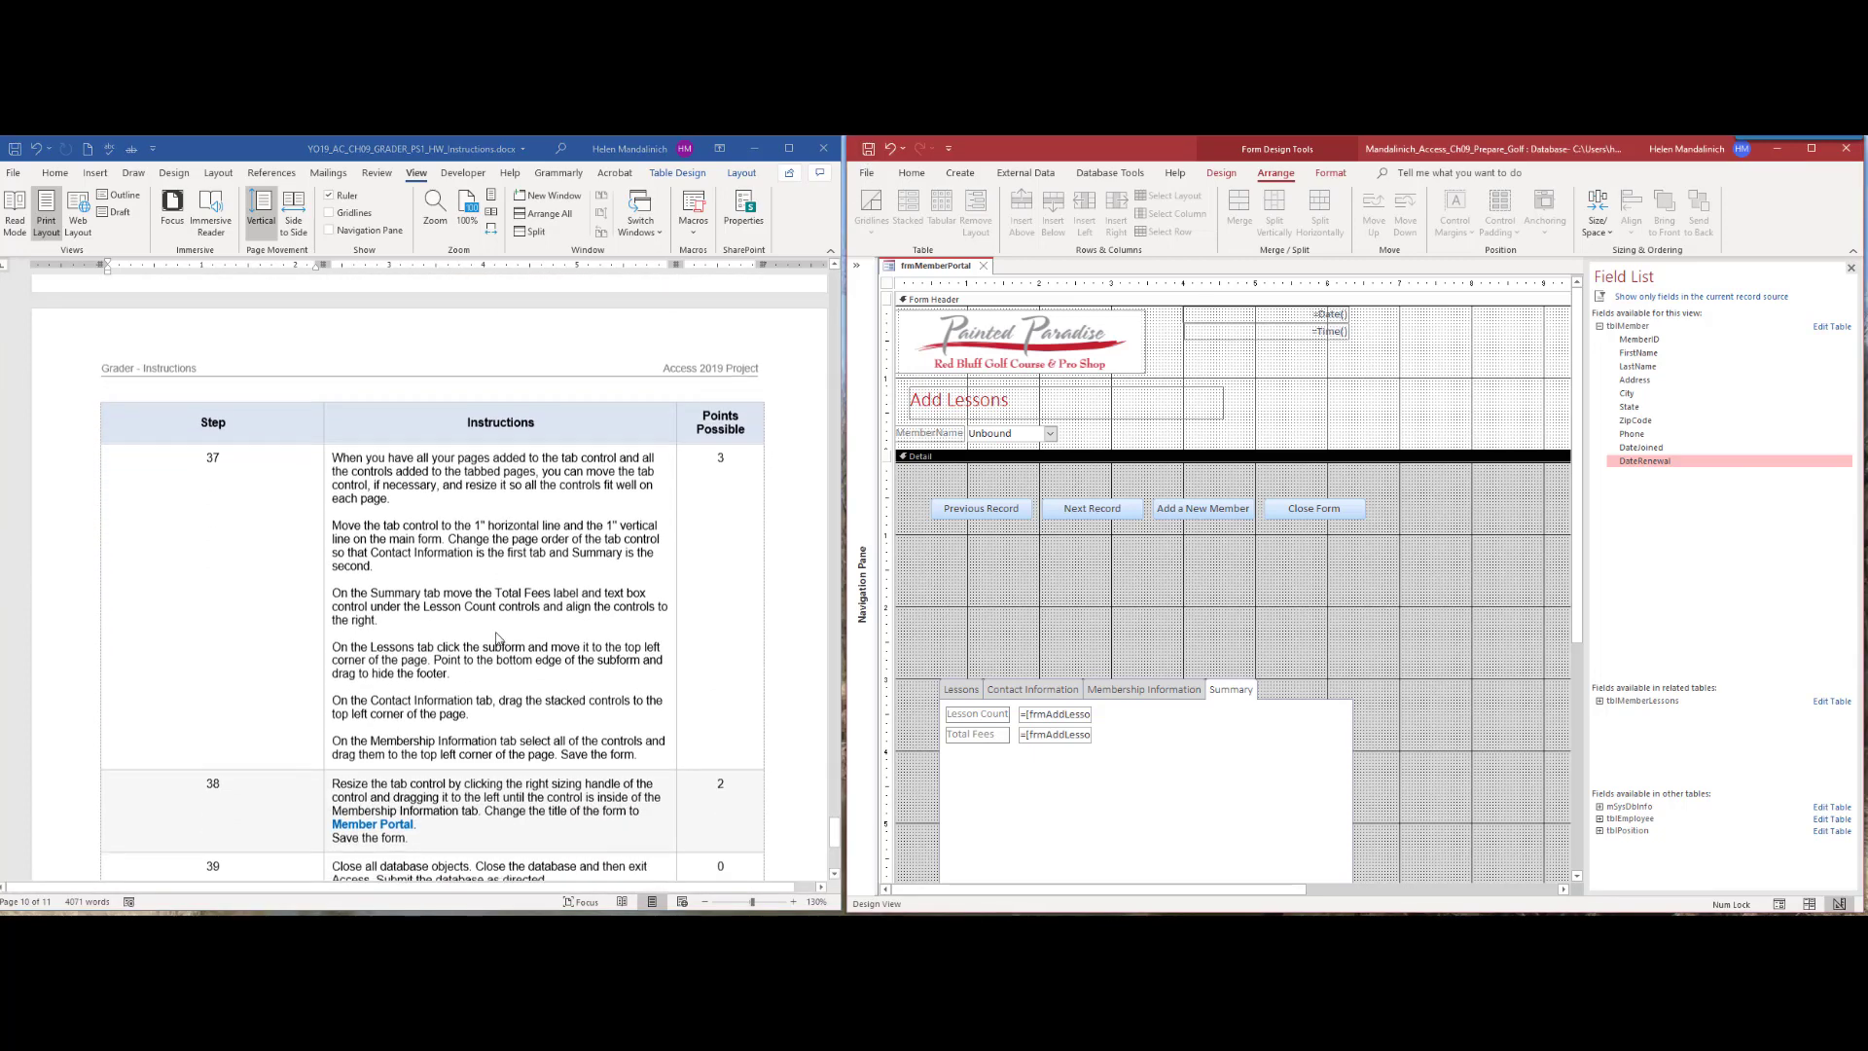
scroll(497, 631, up, 4)
scroll(497, 631, up, 1)
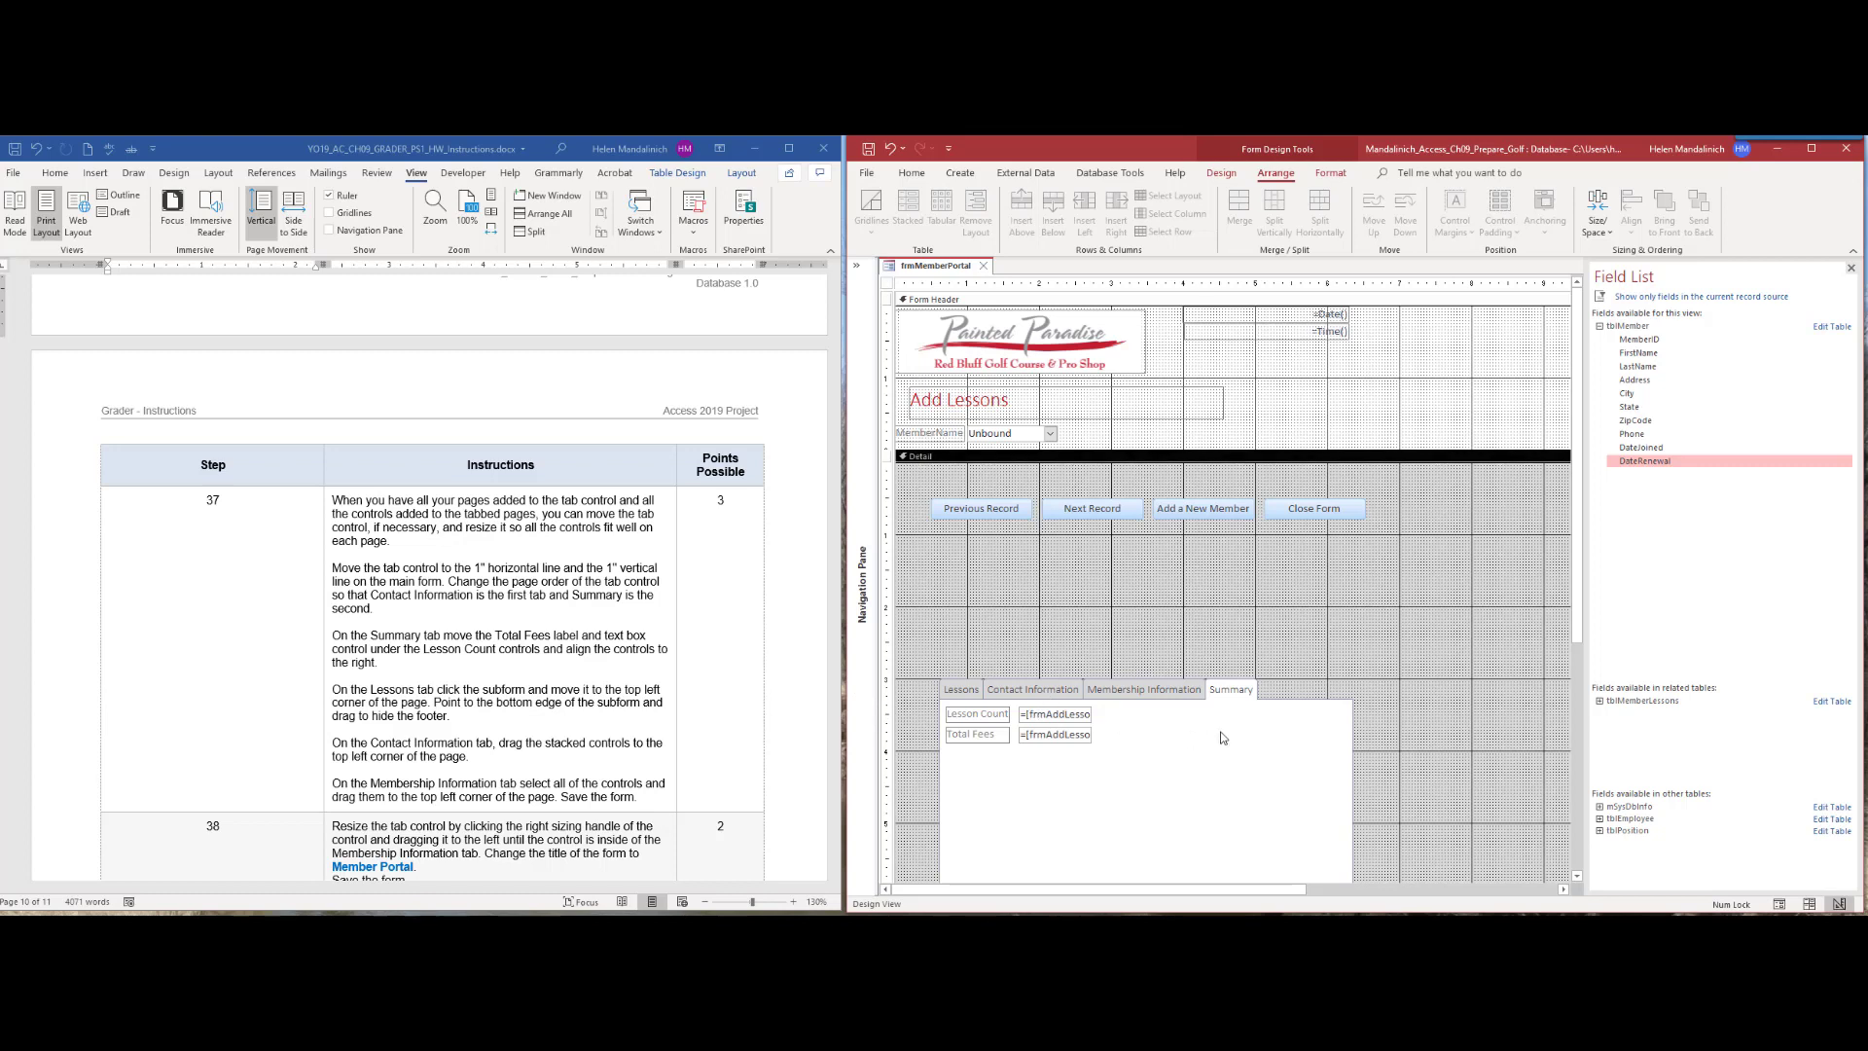
Step: Move the tab control to the 1" horizontal and 1" vertical lines of the form detail, and replace the Field List with the Property Sheet
click(1302, 695)
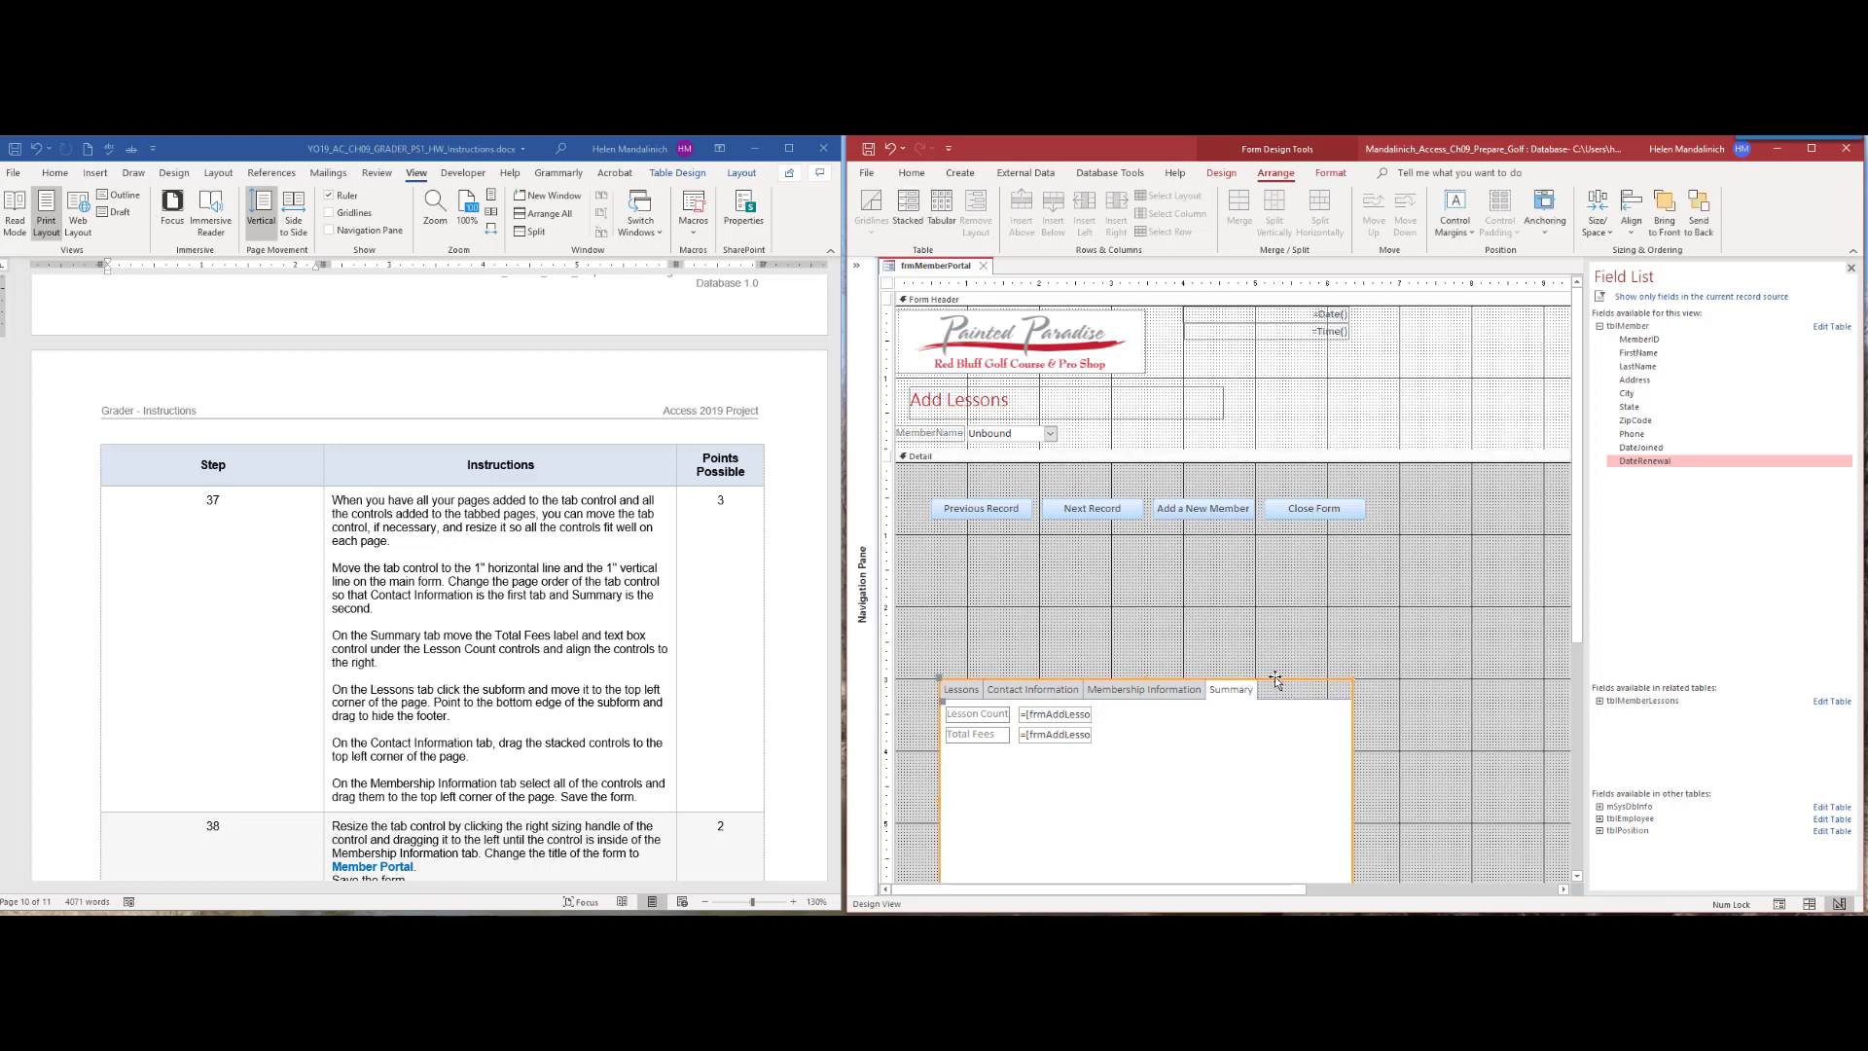
drag(1276, 678, 1305, 536)
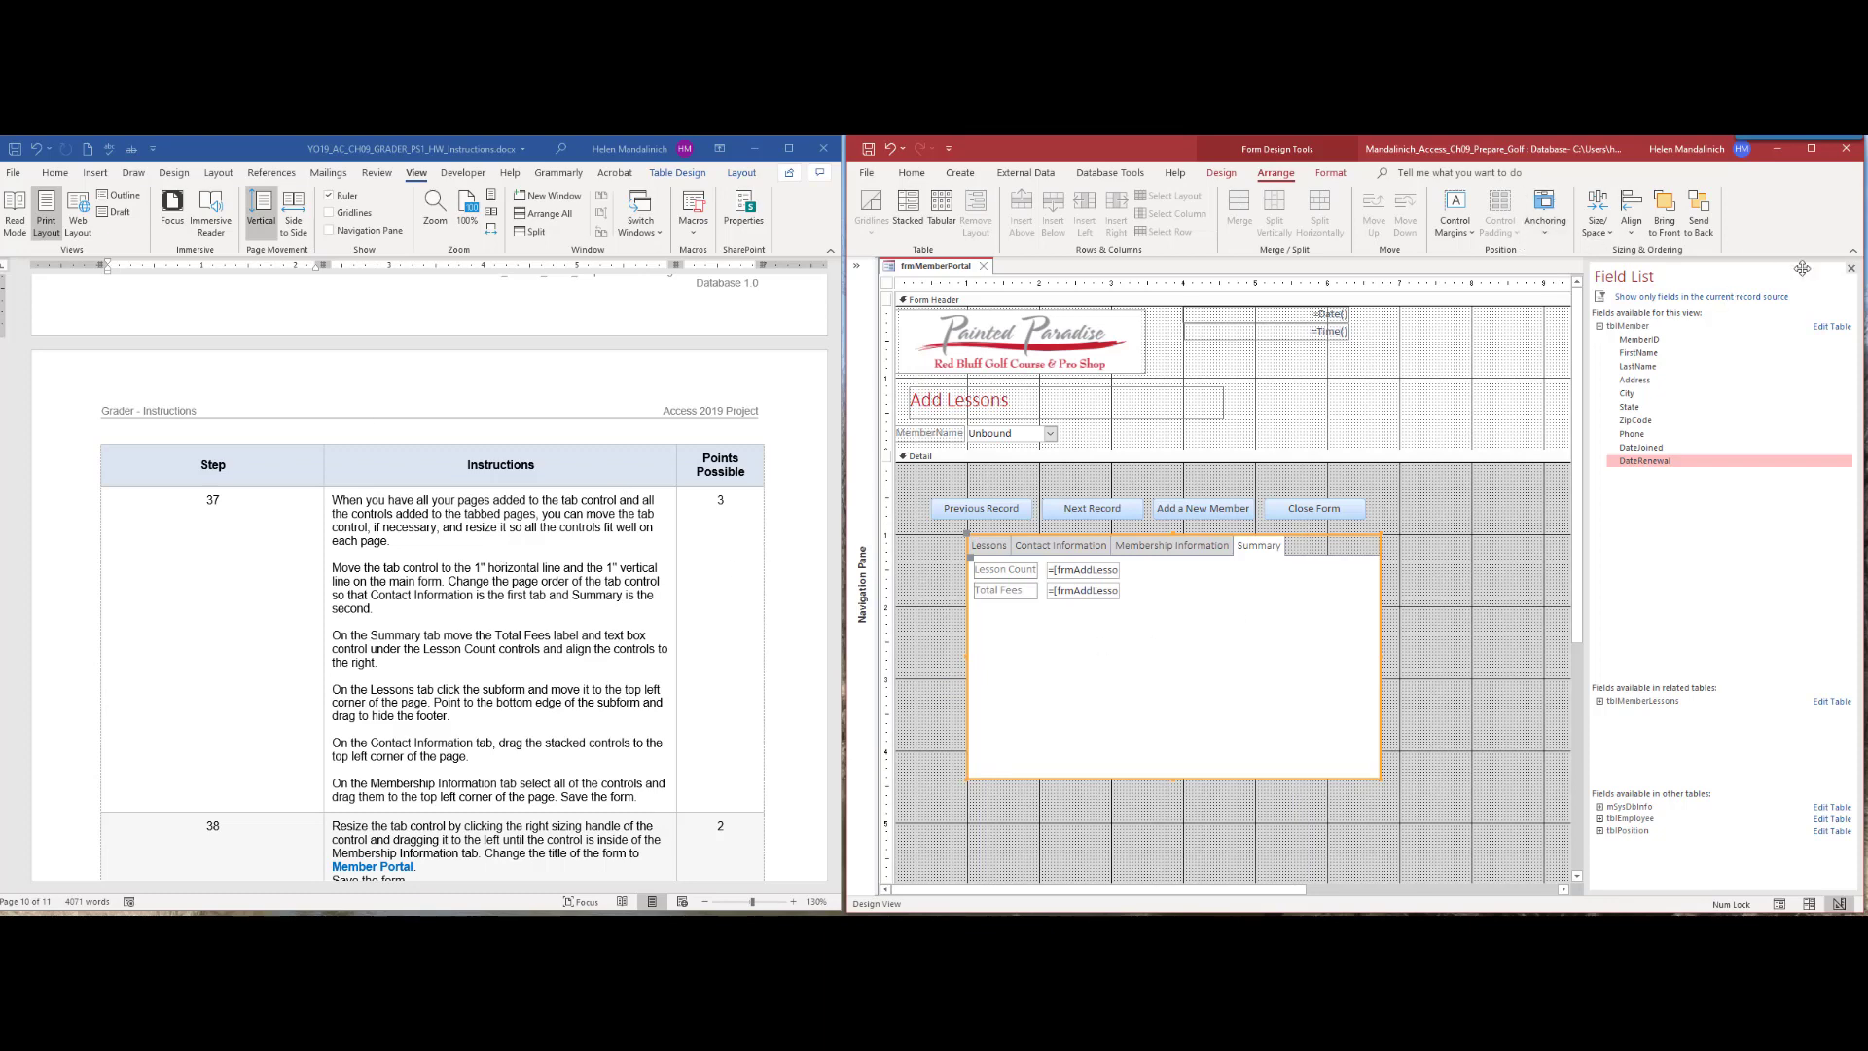
click(1852, 269)
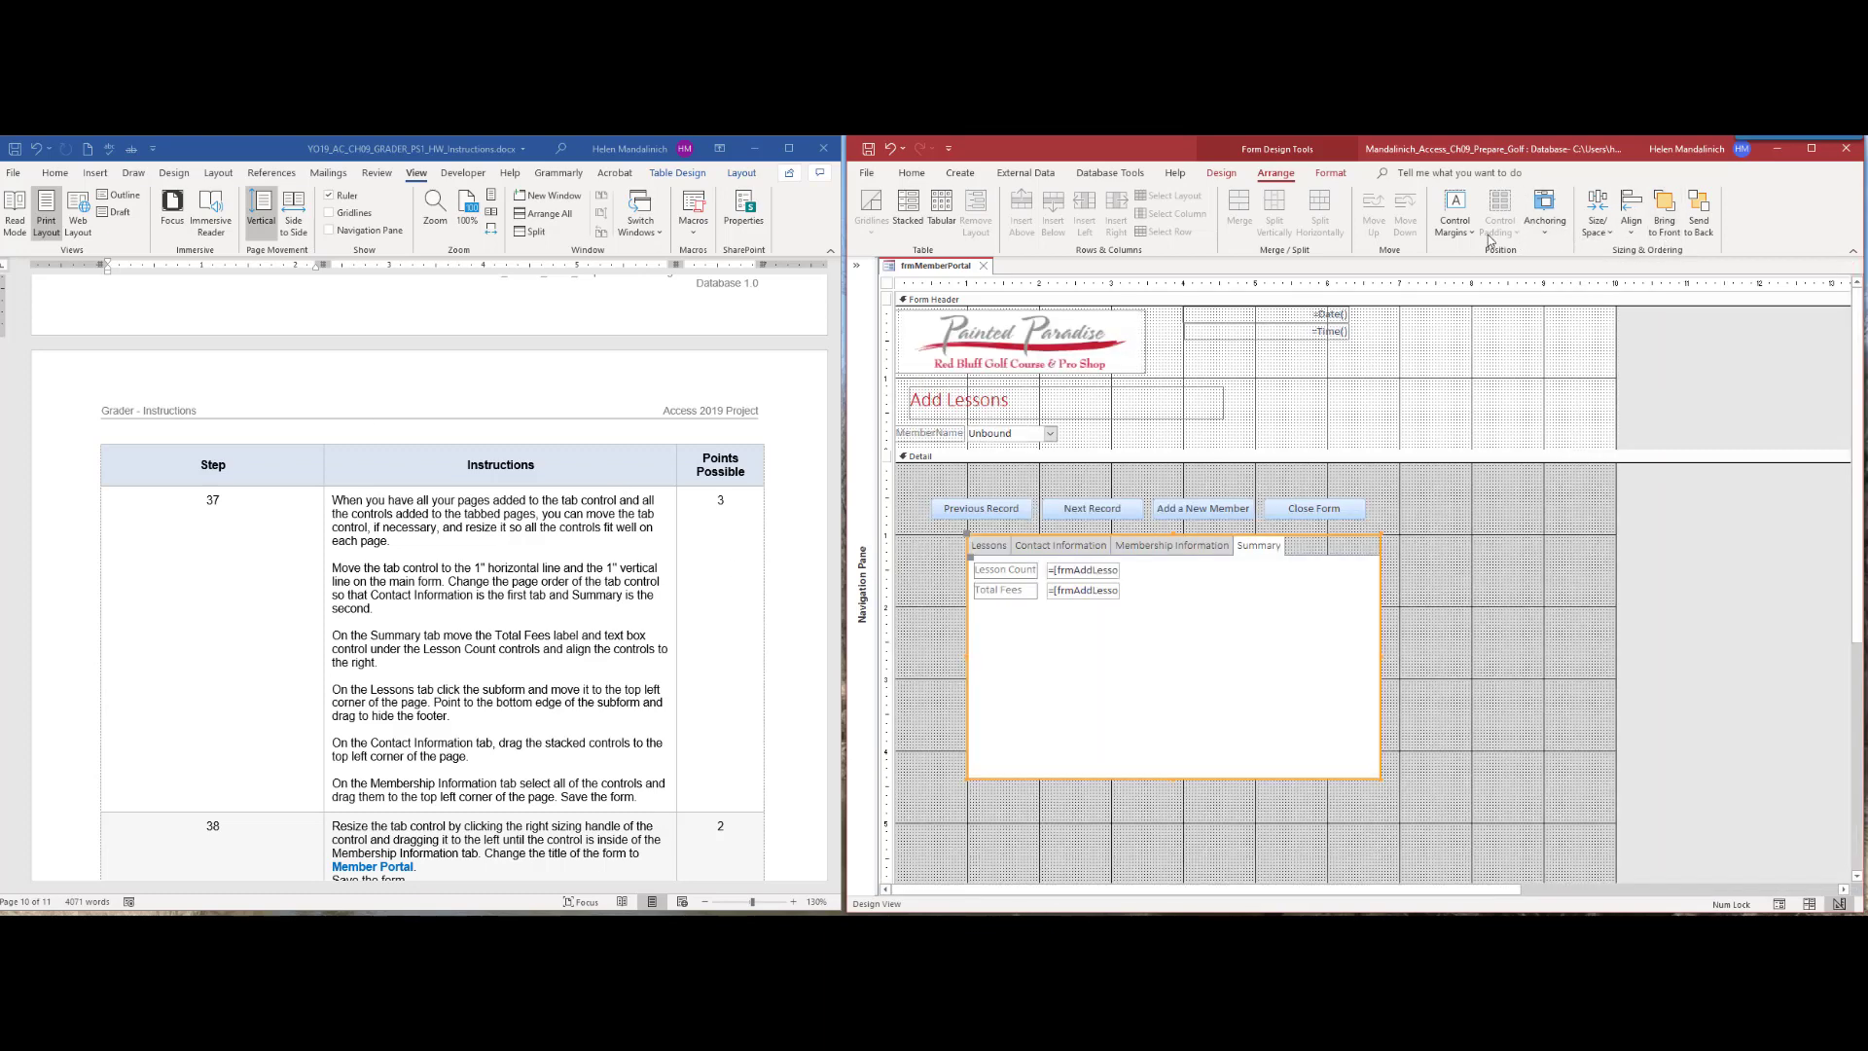
click(1223, 174)
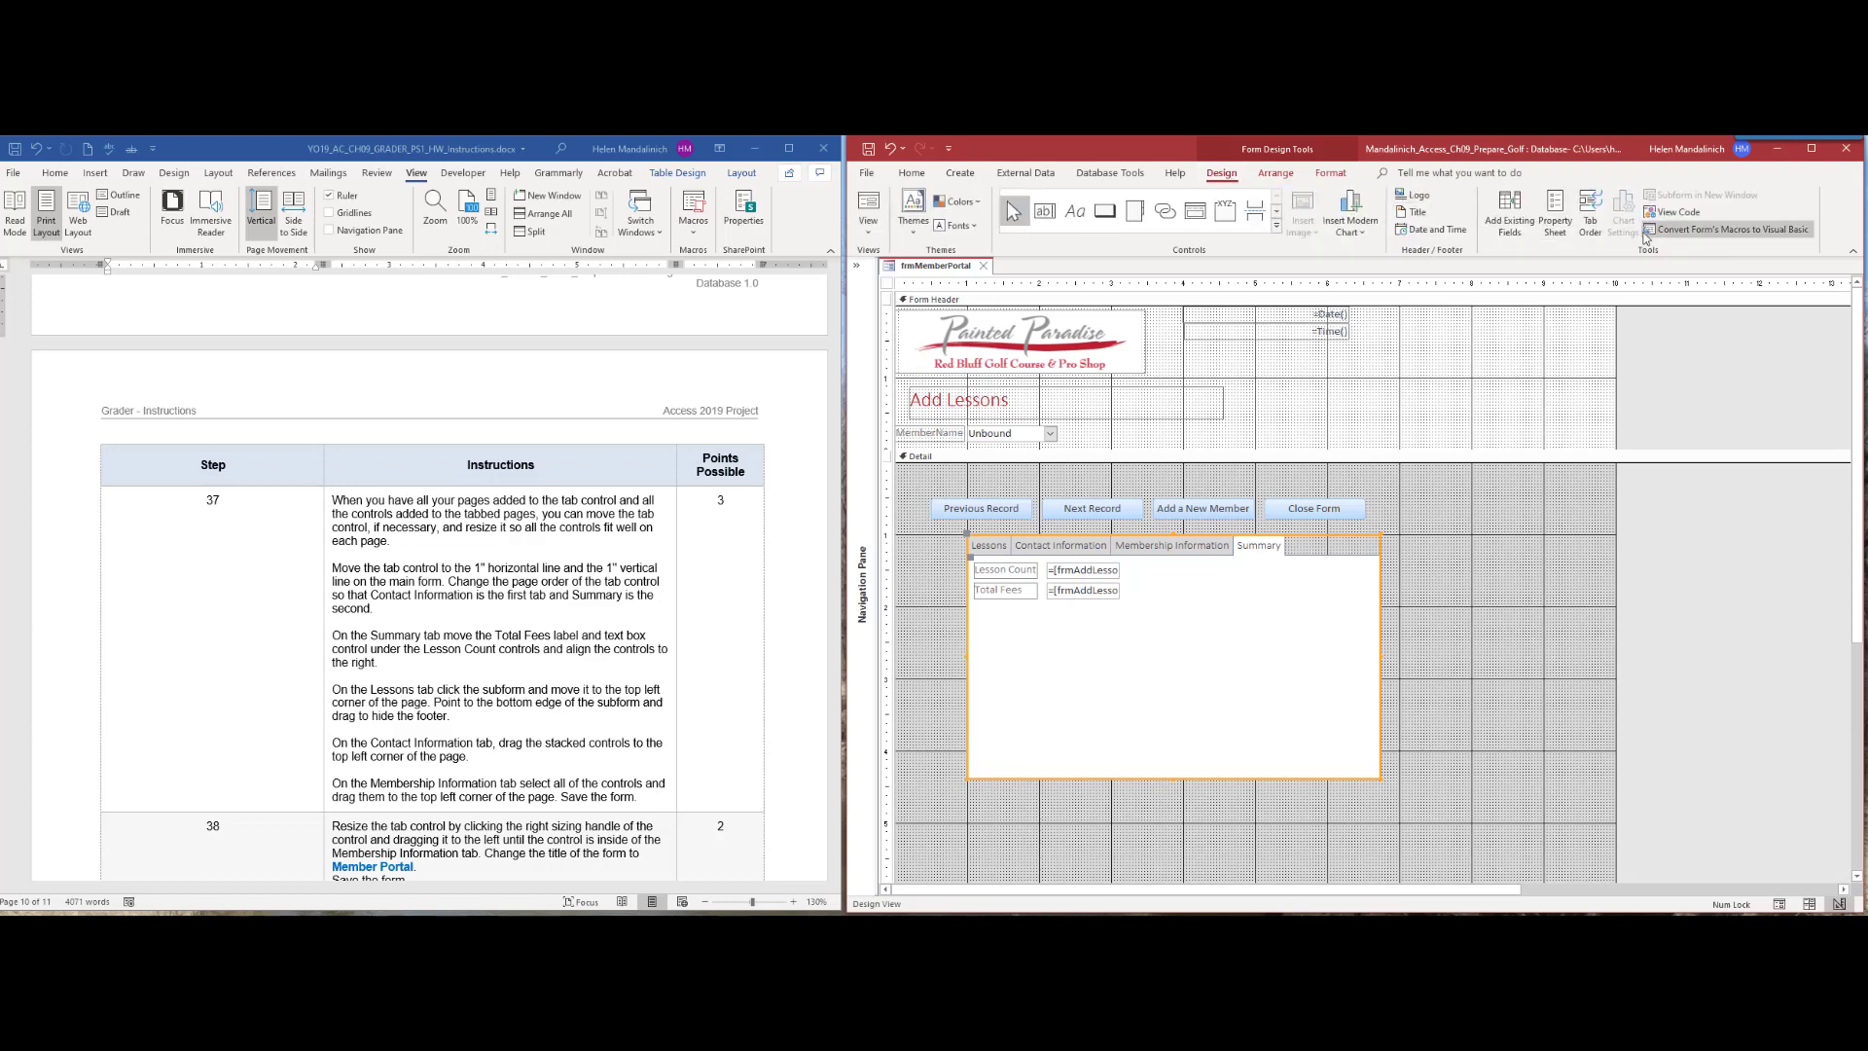
click(1555, 212)
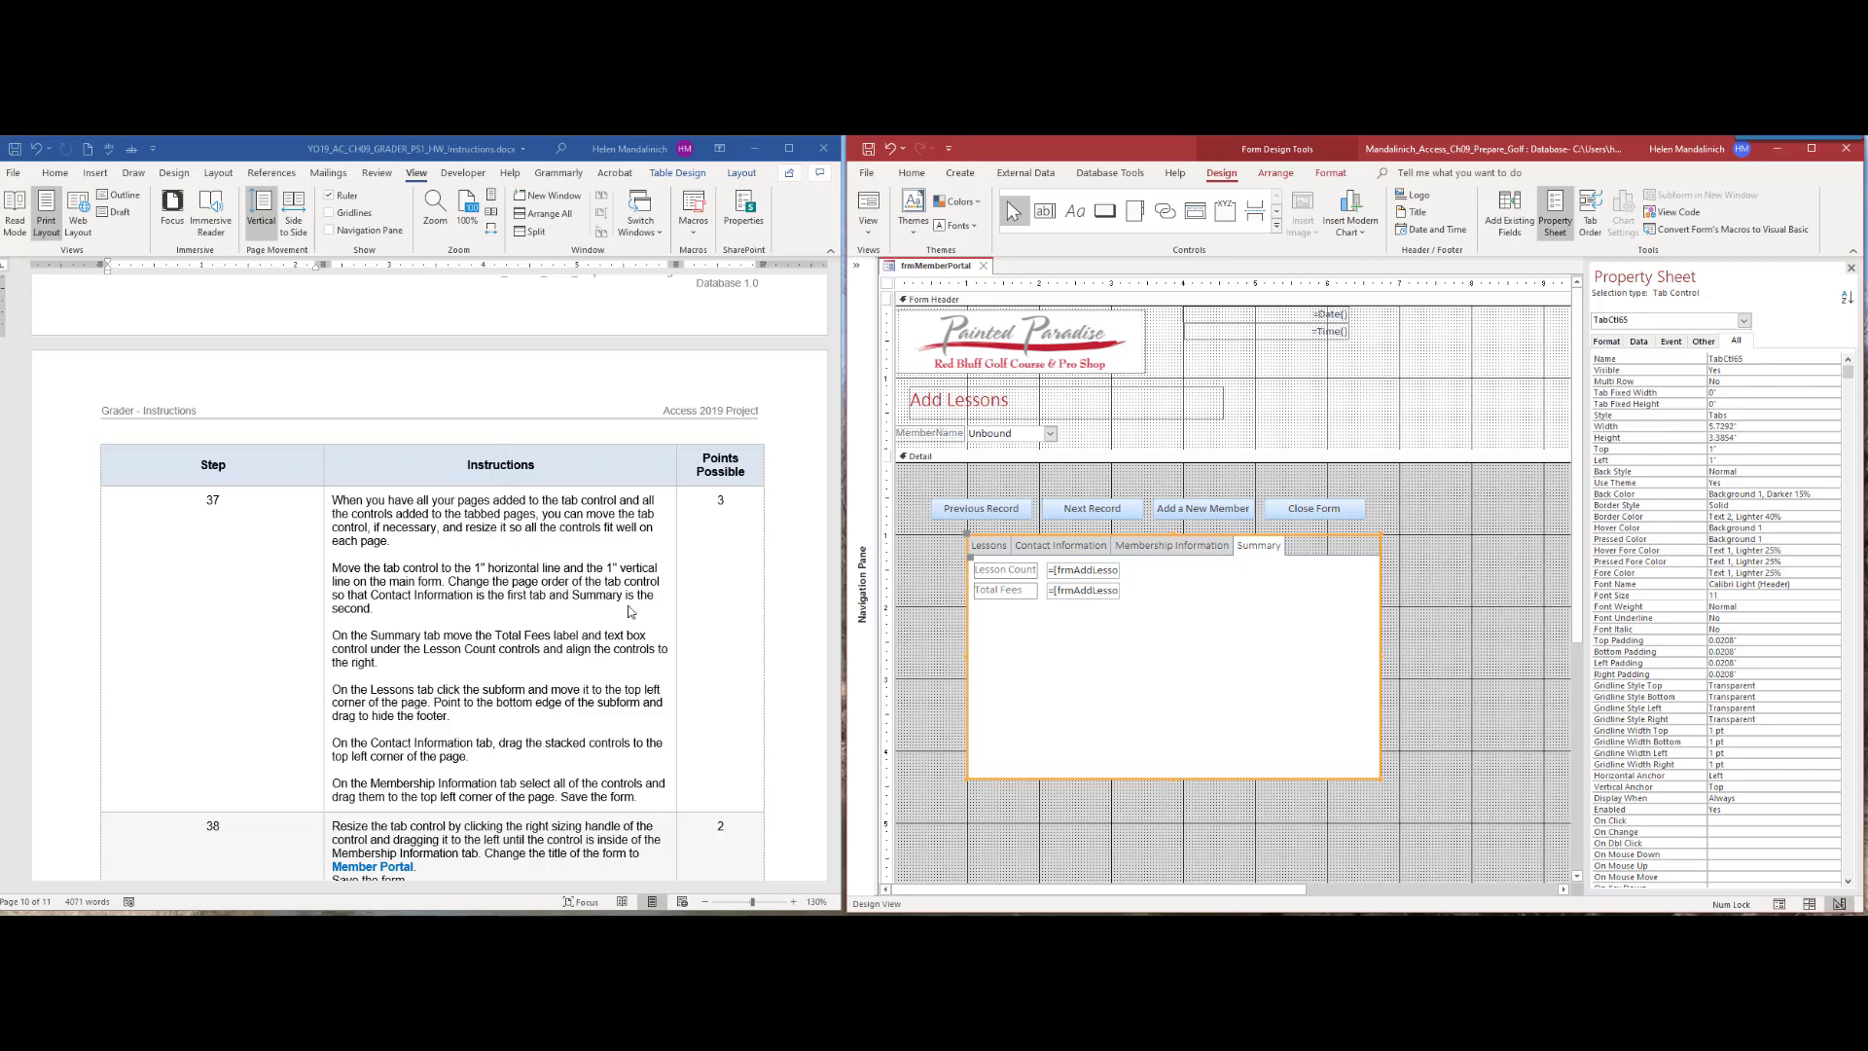
Step: Change the tab control's page order so that Contact Information is first and Summary is second
click(1083, 553)
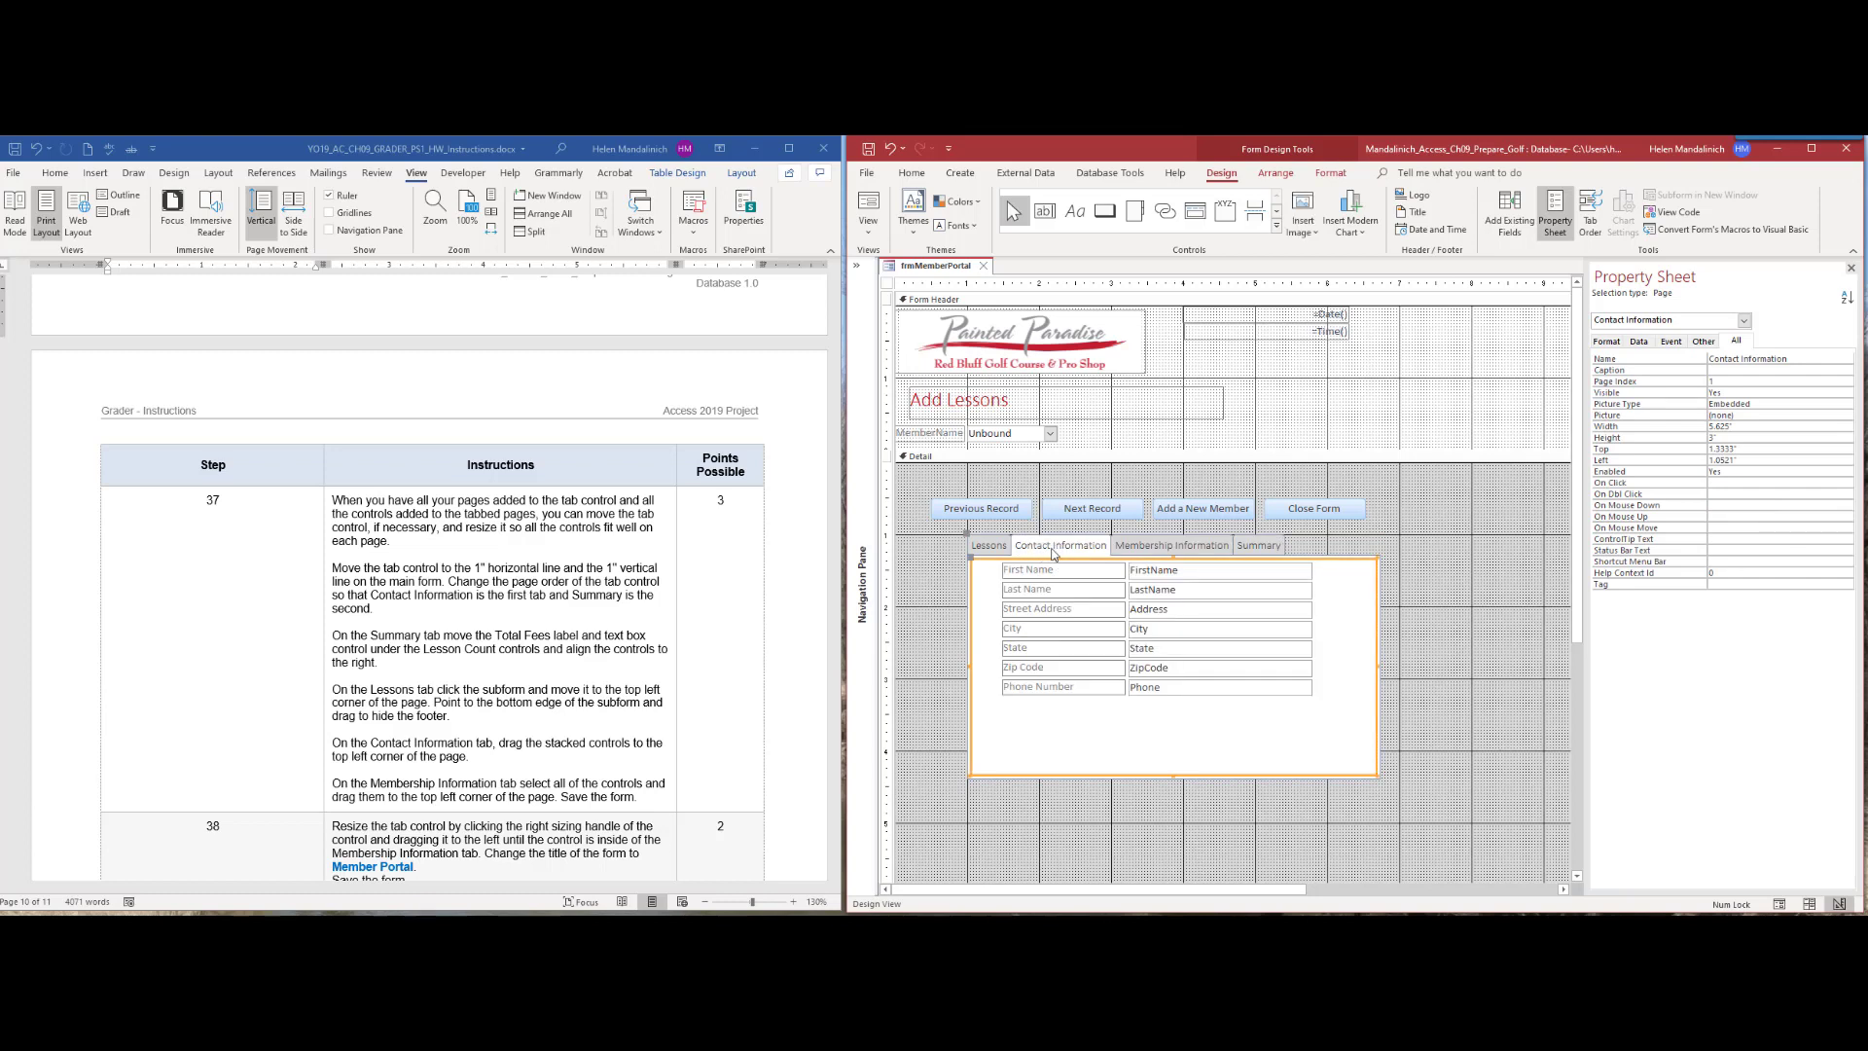
right_click(1086, 549)
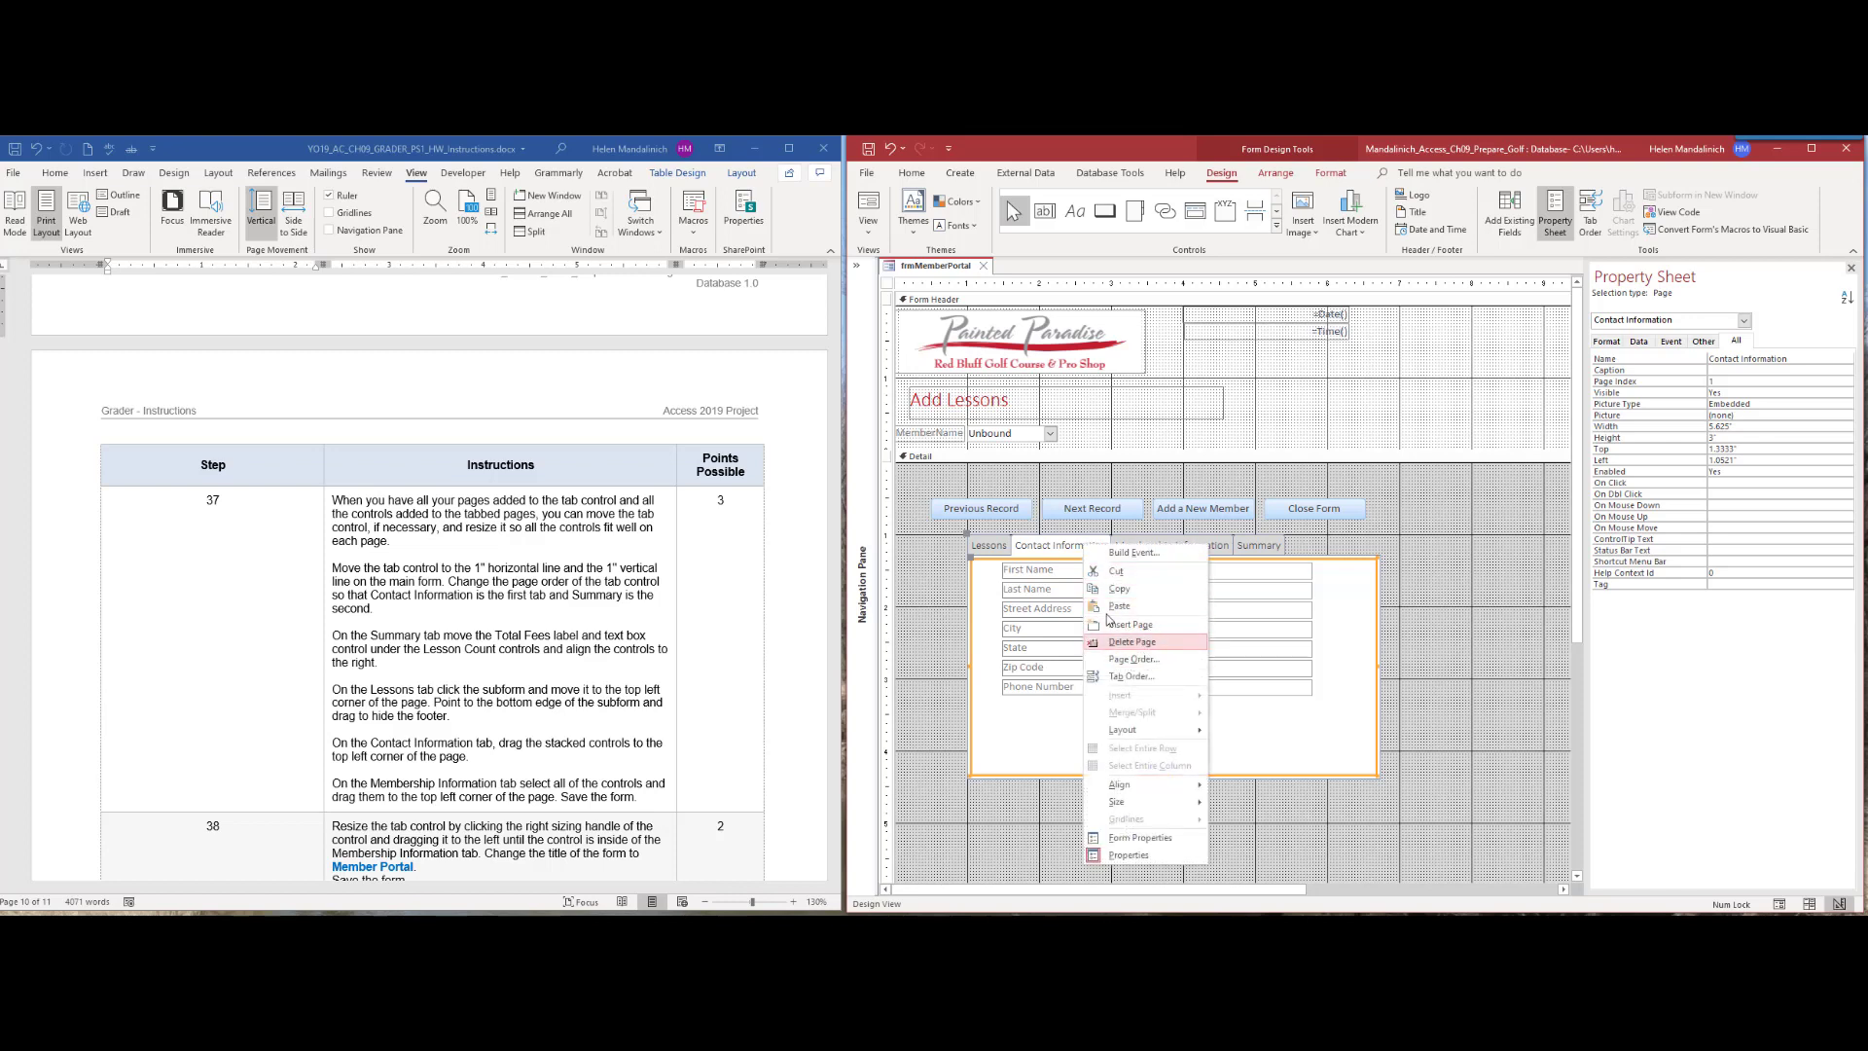
click(1125, 664)
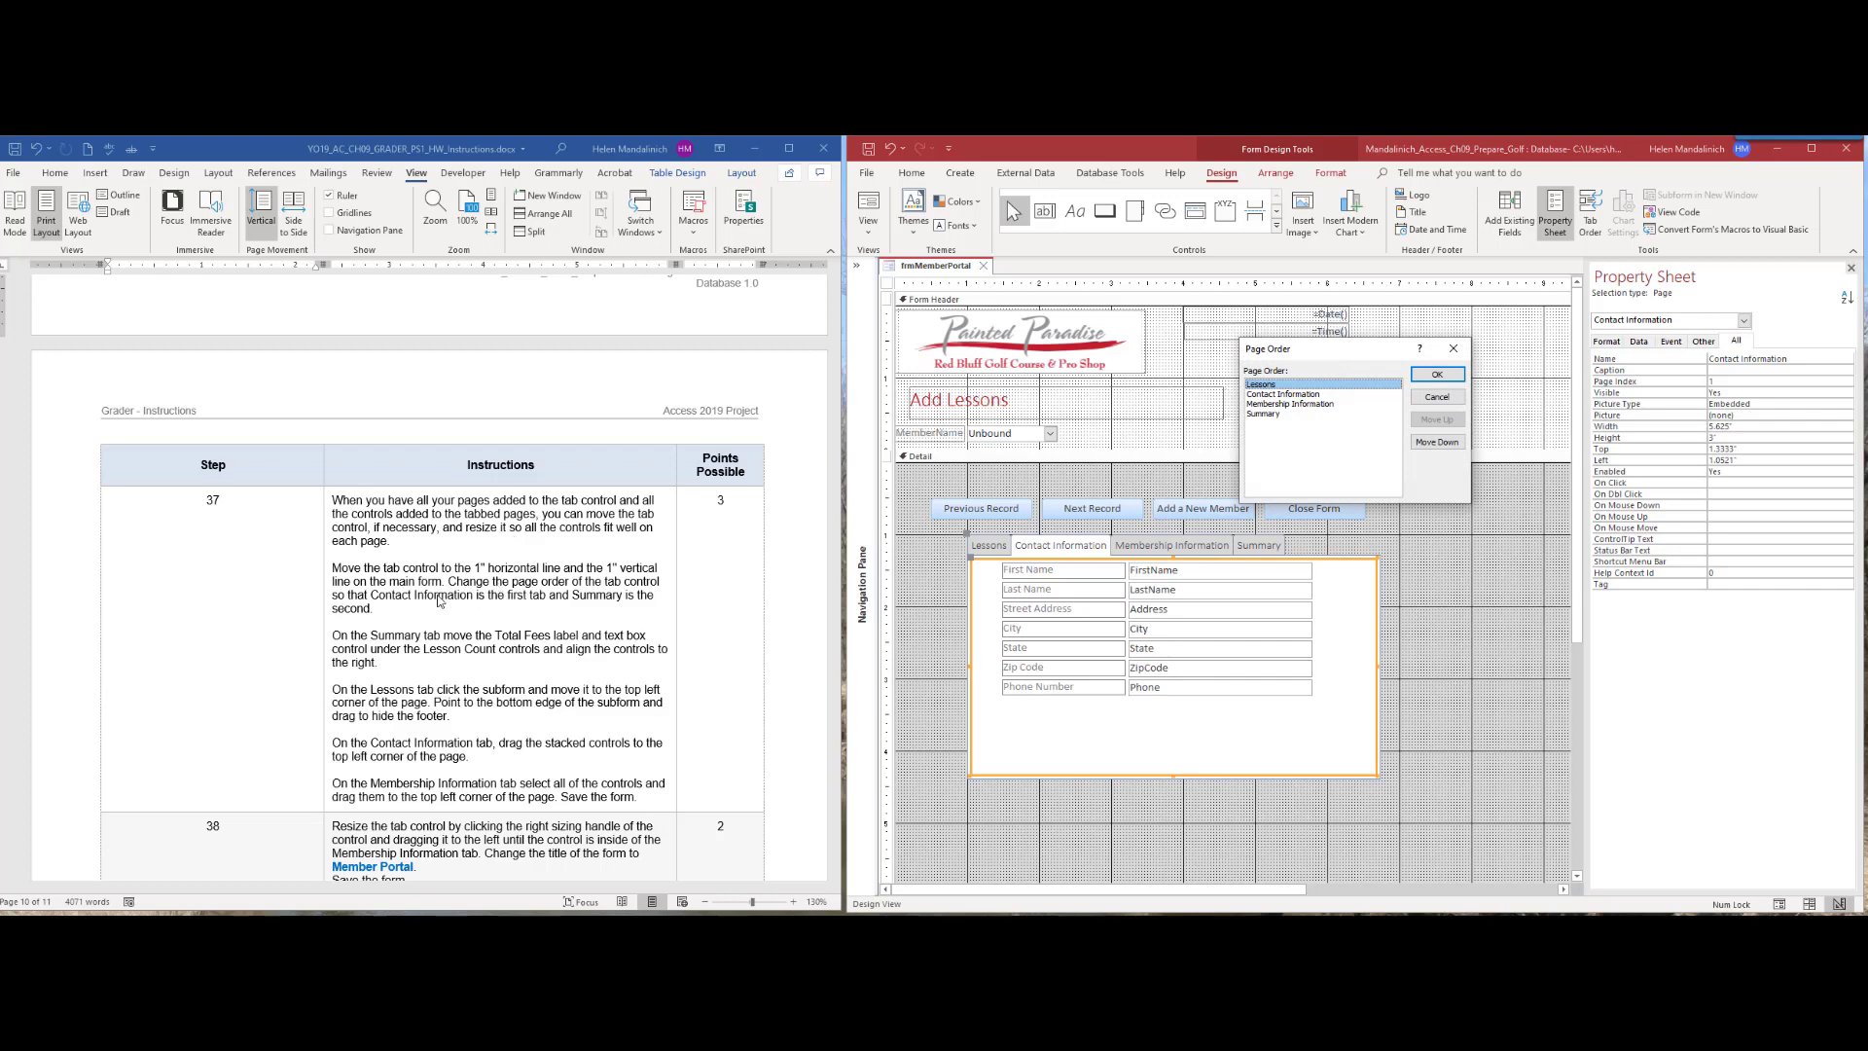
click(1282, 394)
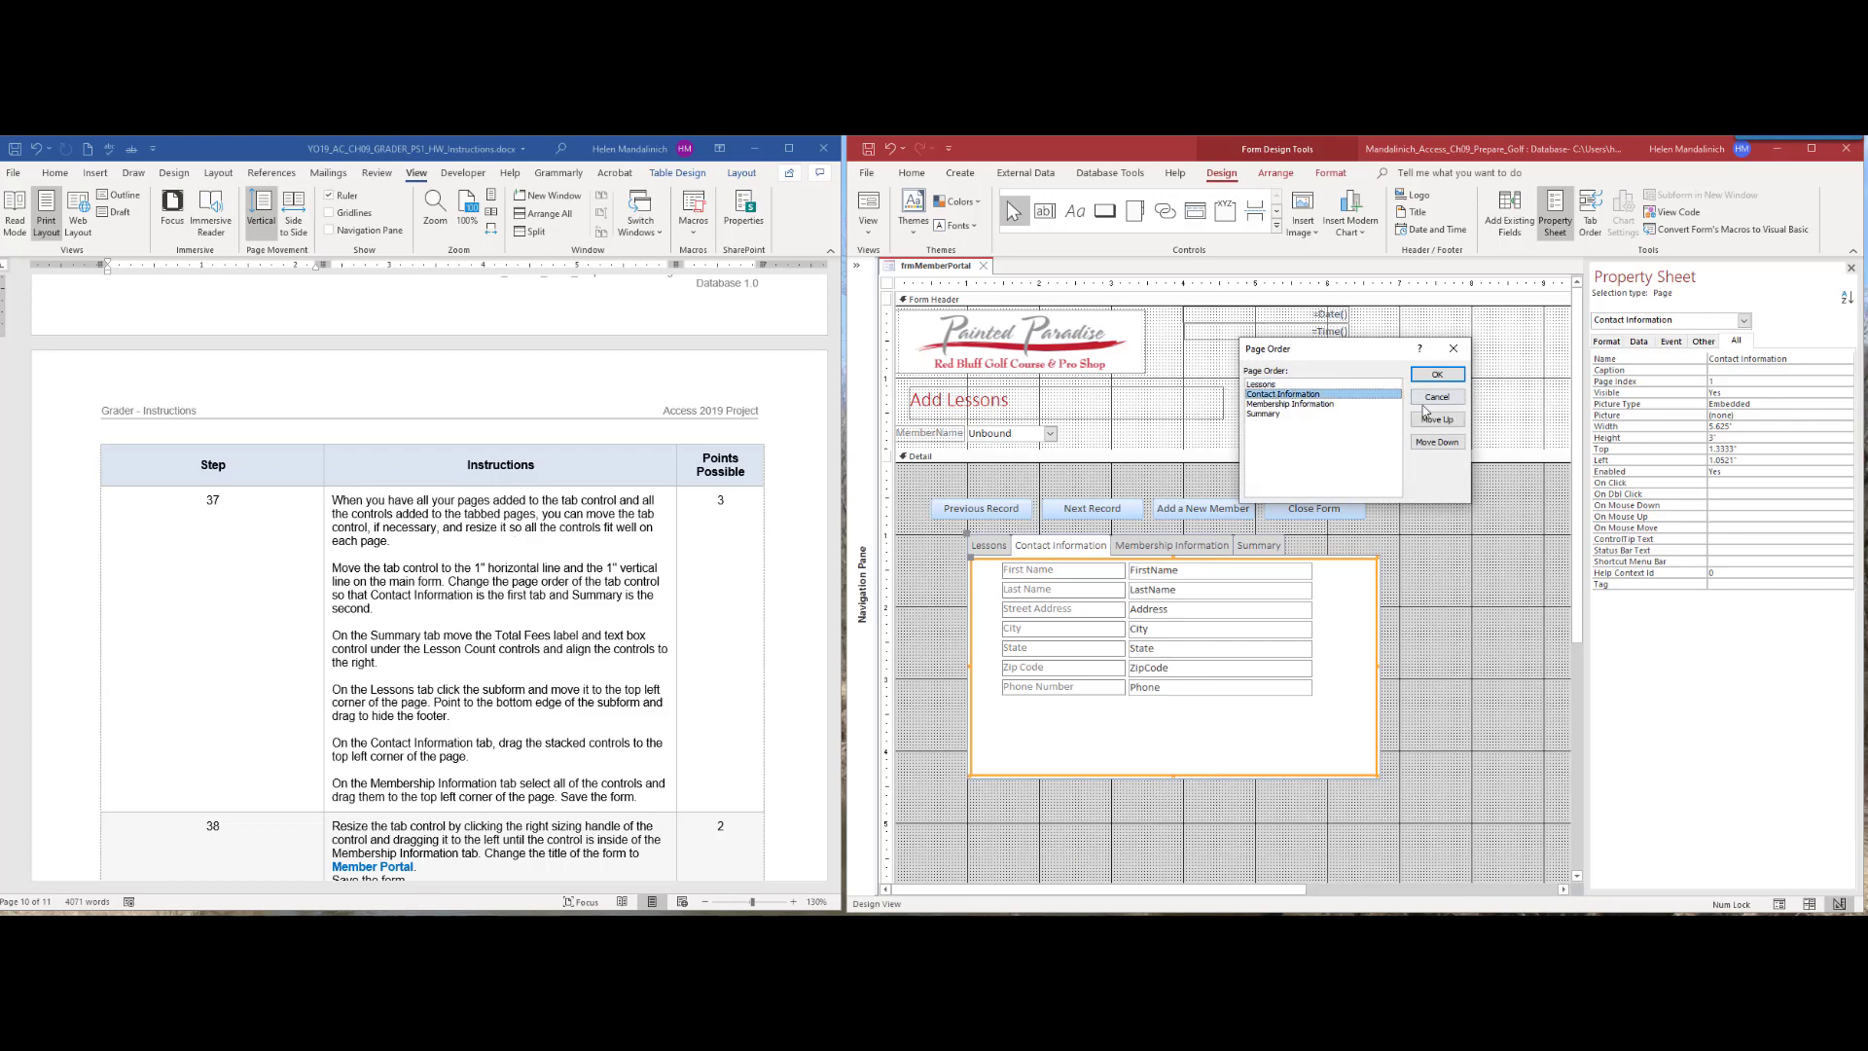
click(1438, 419)
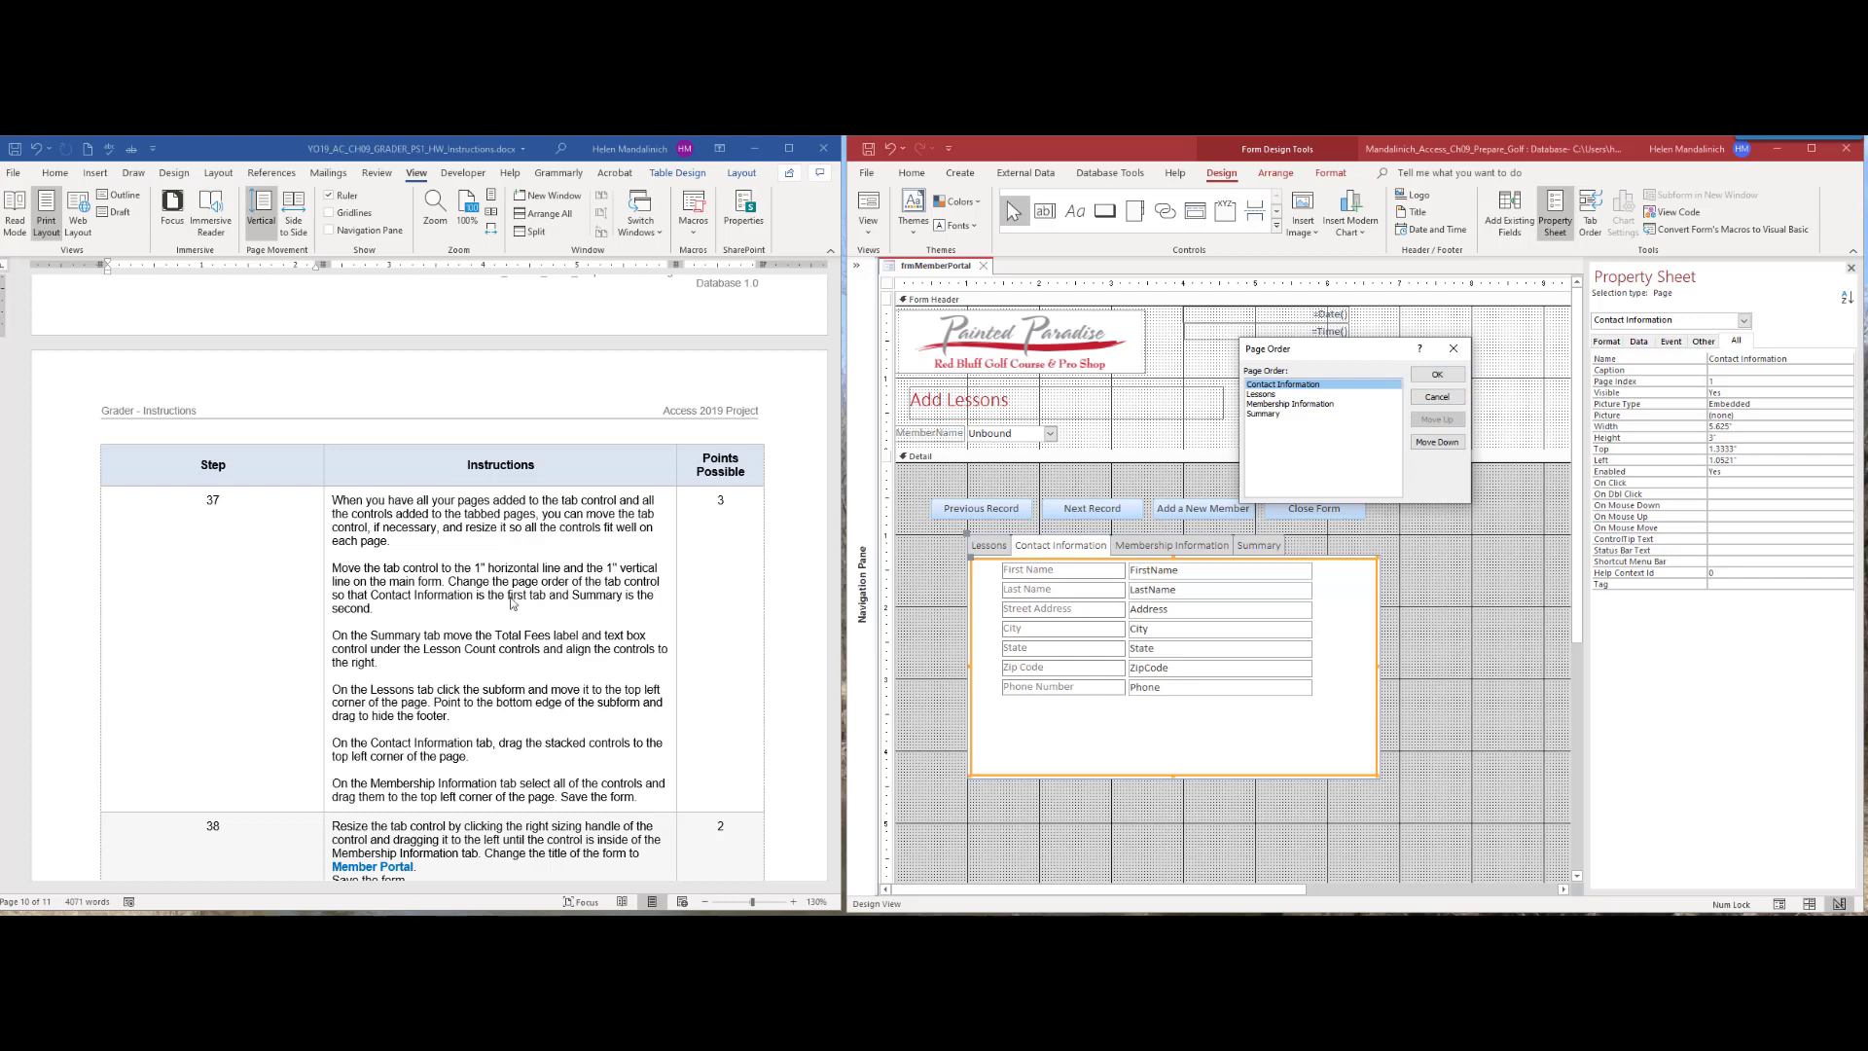
click(1263, 415)
click(1437, 420)
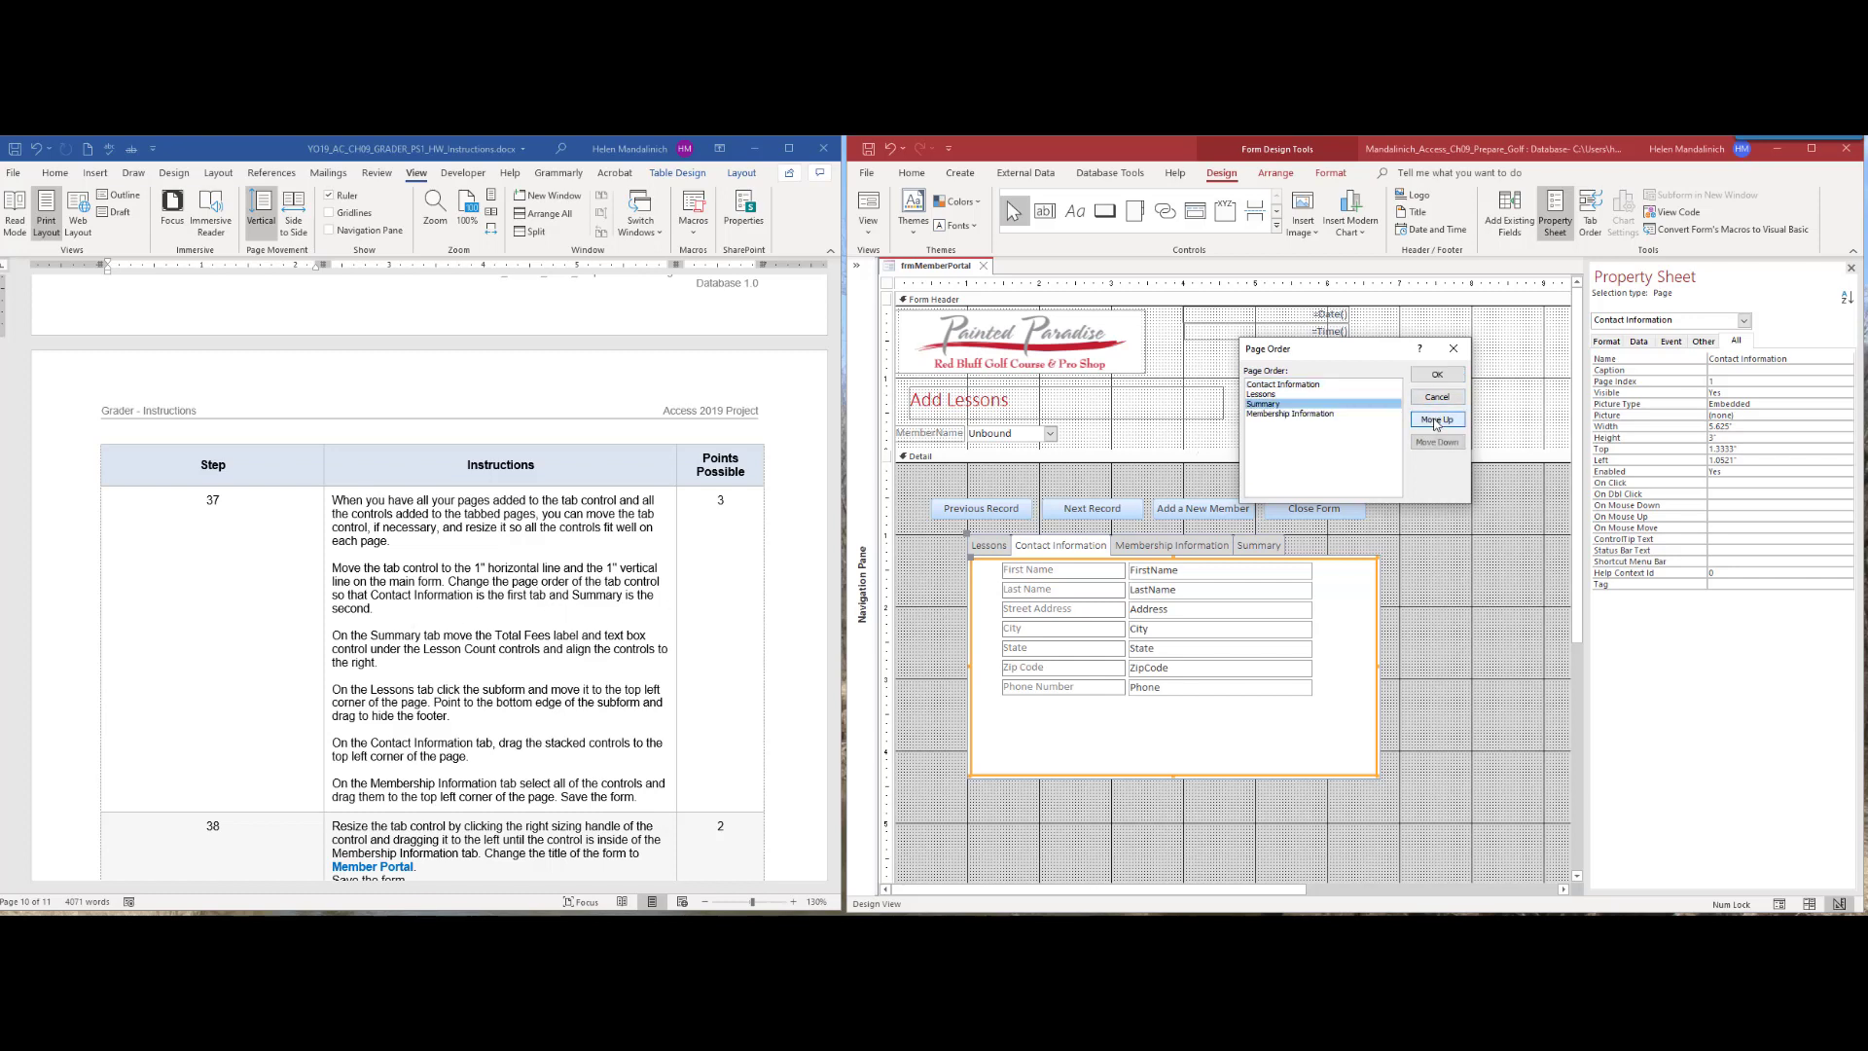
click(1436, 421)
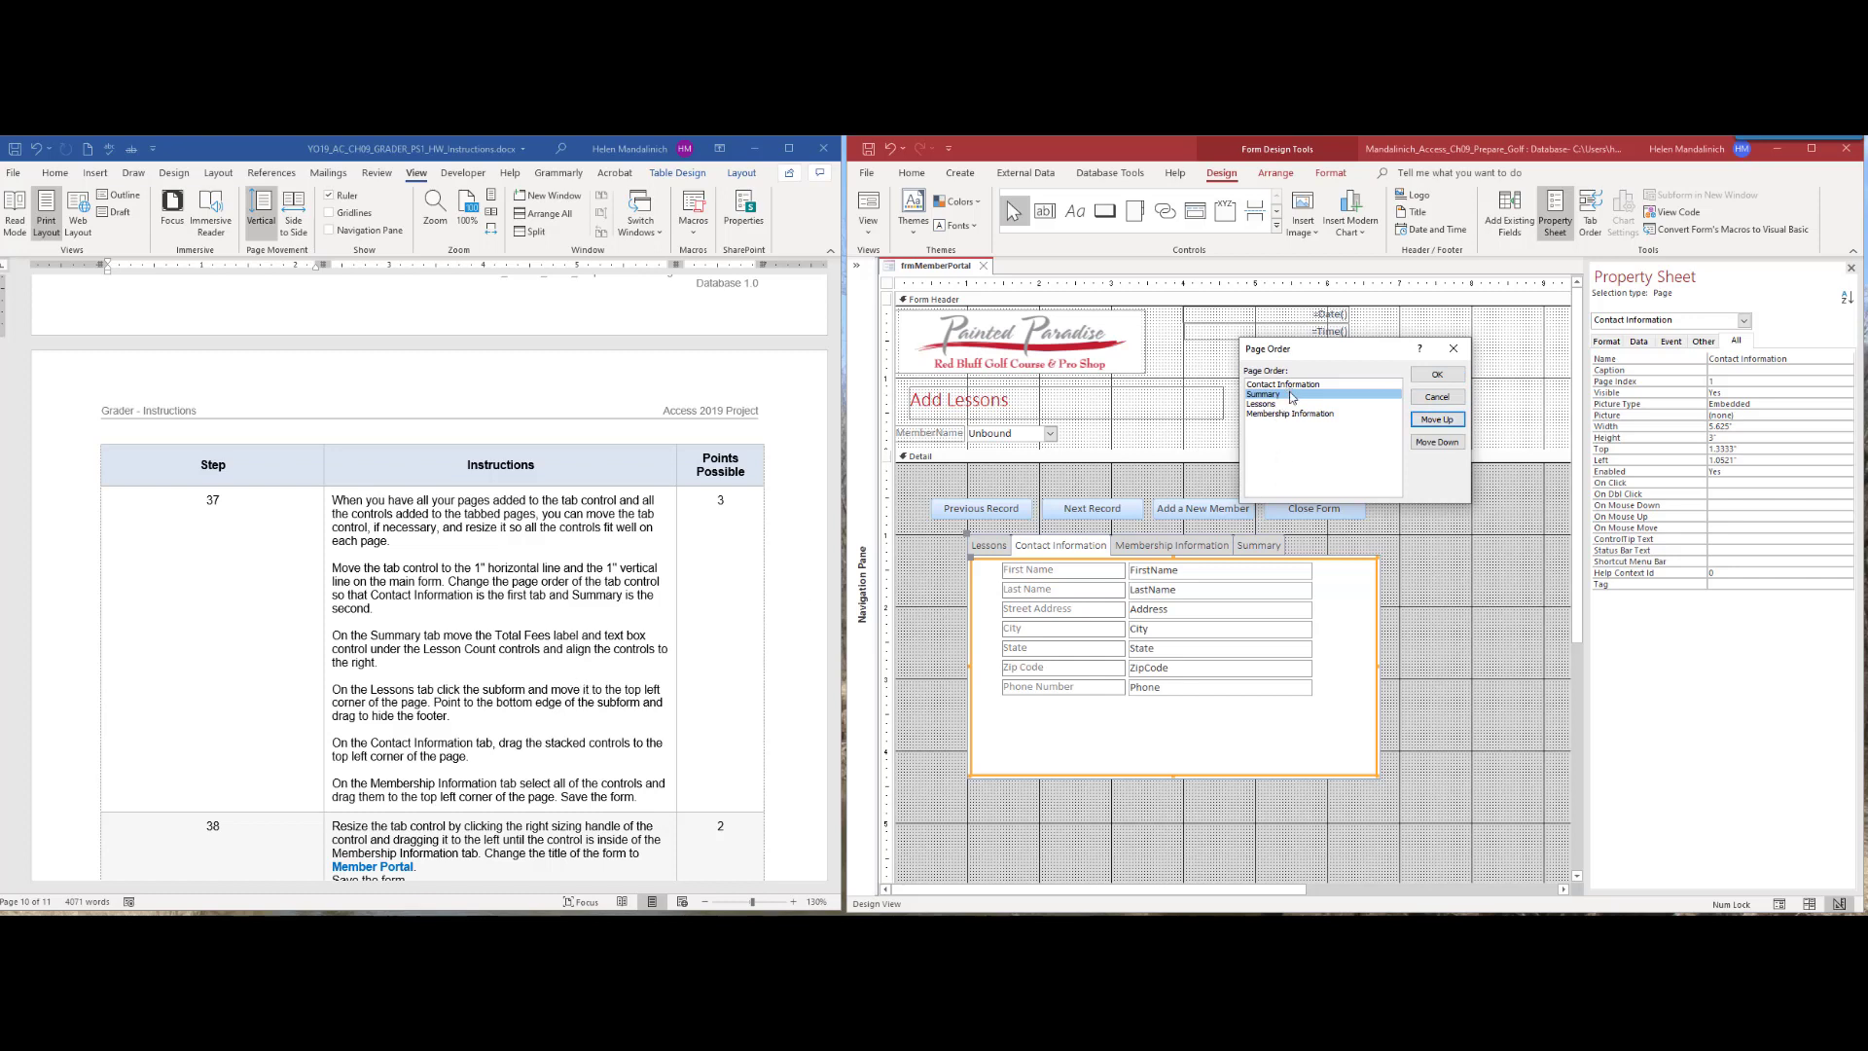
click(1439, 377)
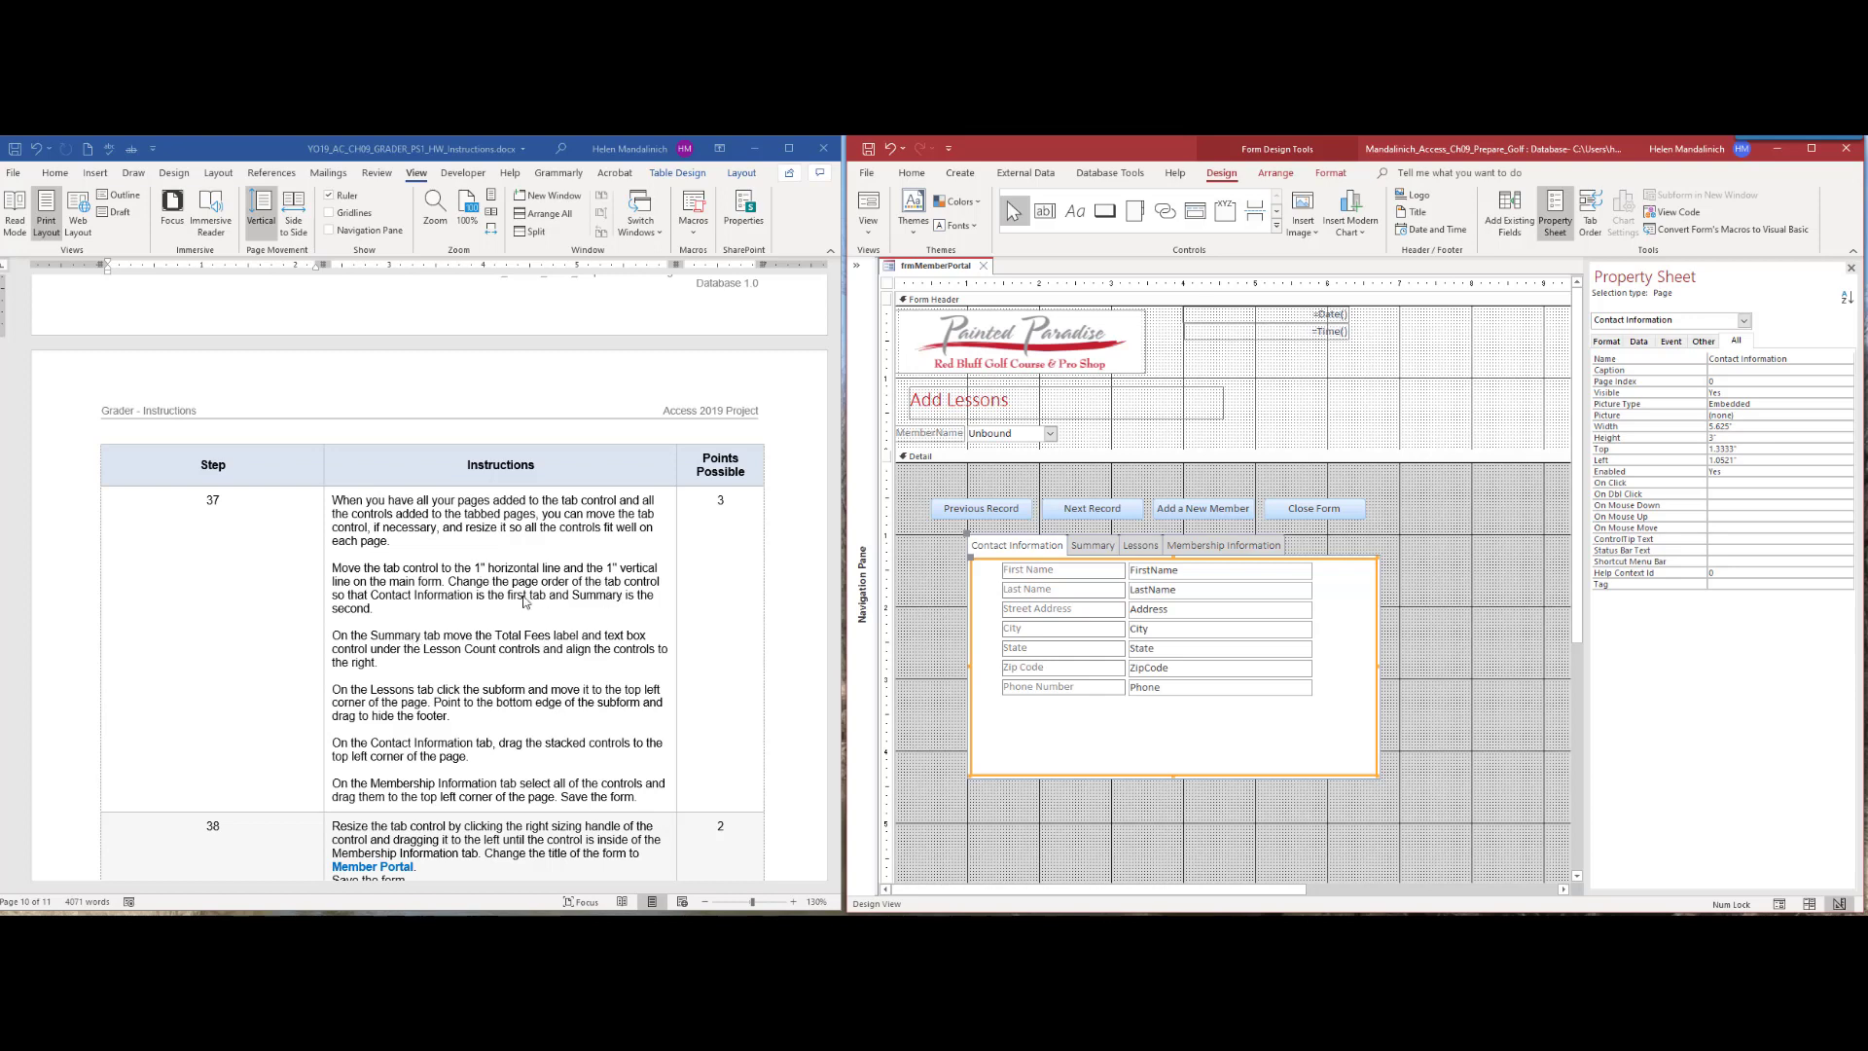
Step: Move the subform to the top left corner of the Lessons page and resize it to about 4.5" by 1.75" to hide its footer
click(1092, 546)
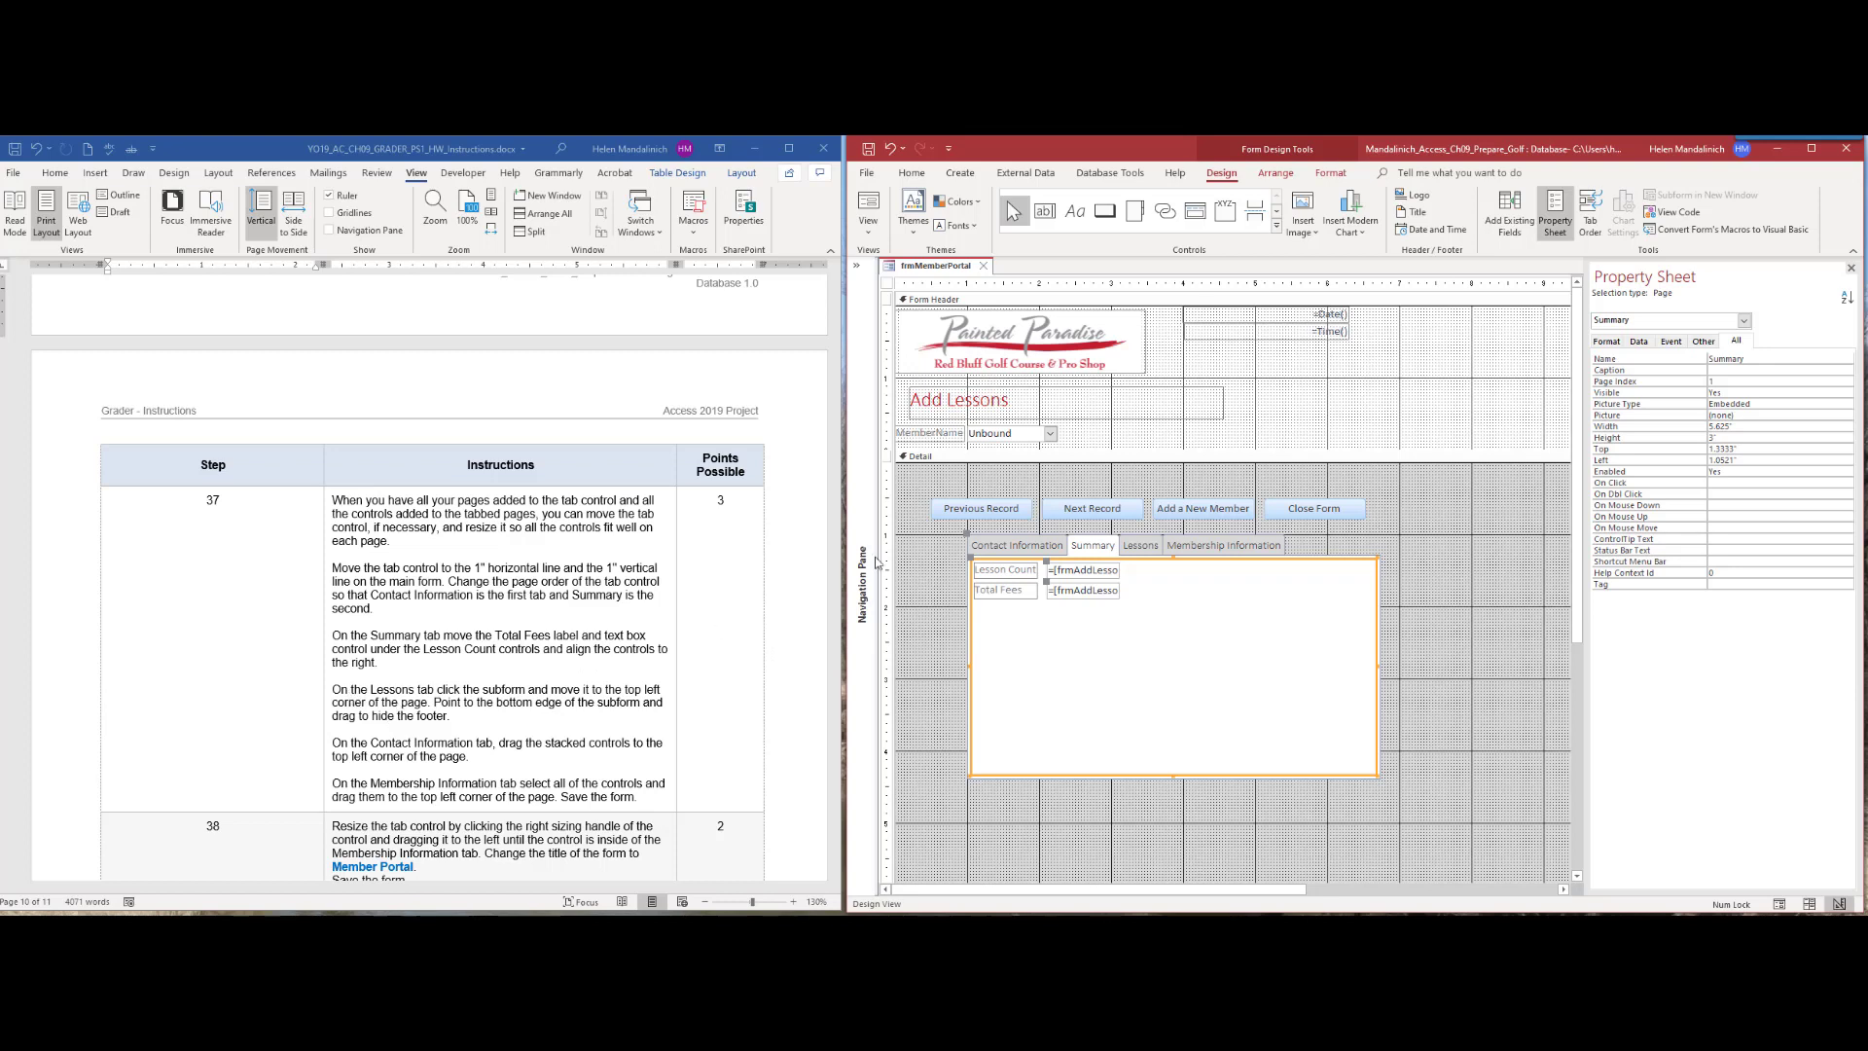
click(1154, 549)
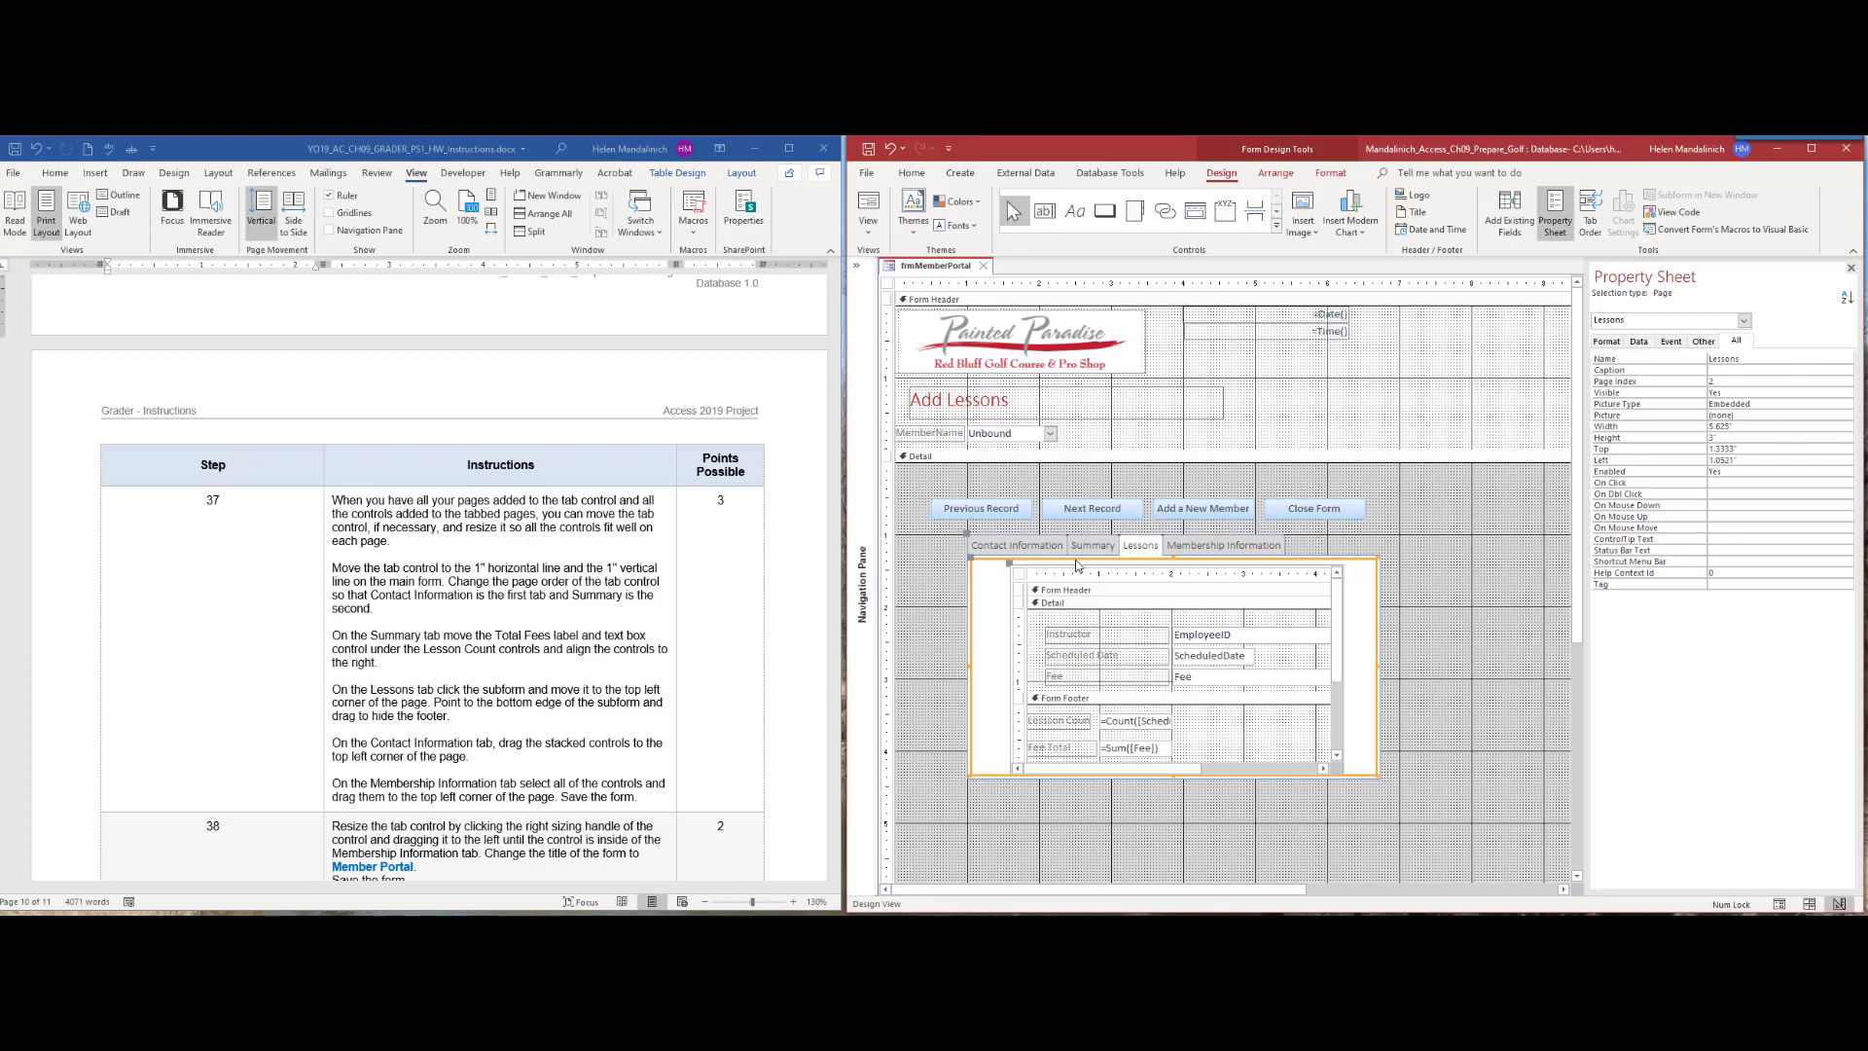
drag(1077, 571, 1035, 562)
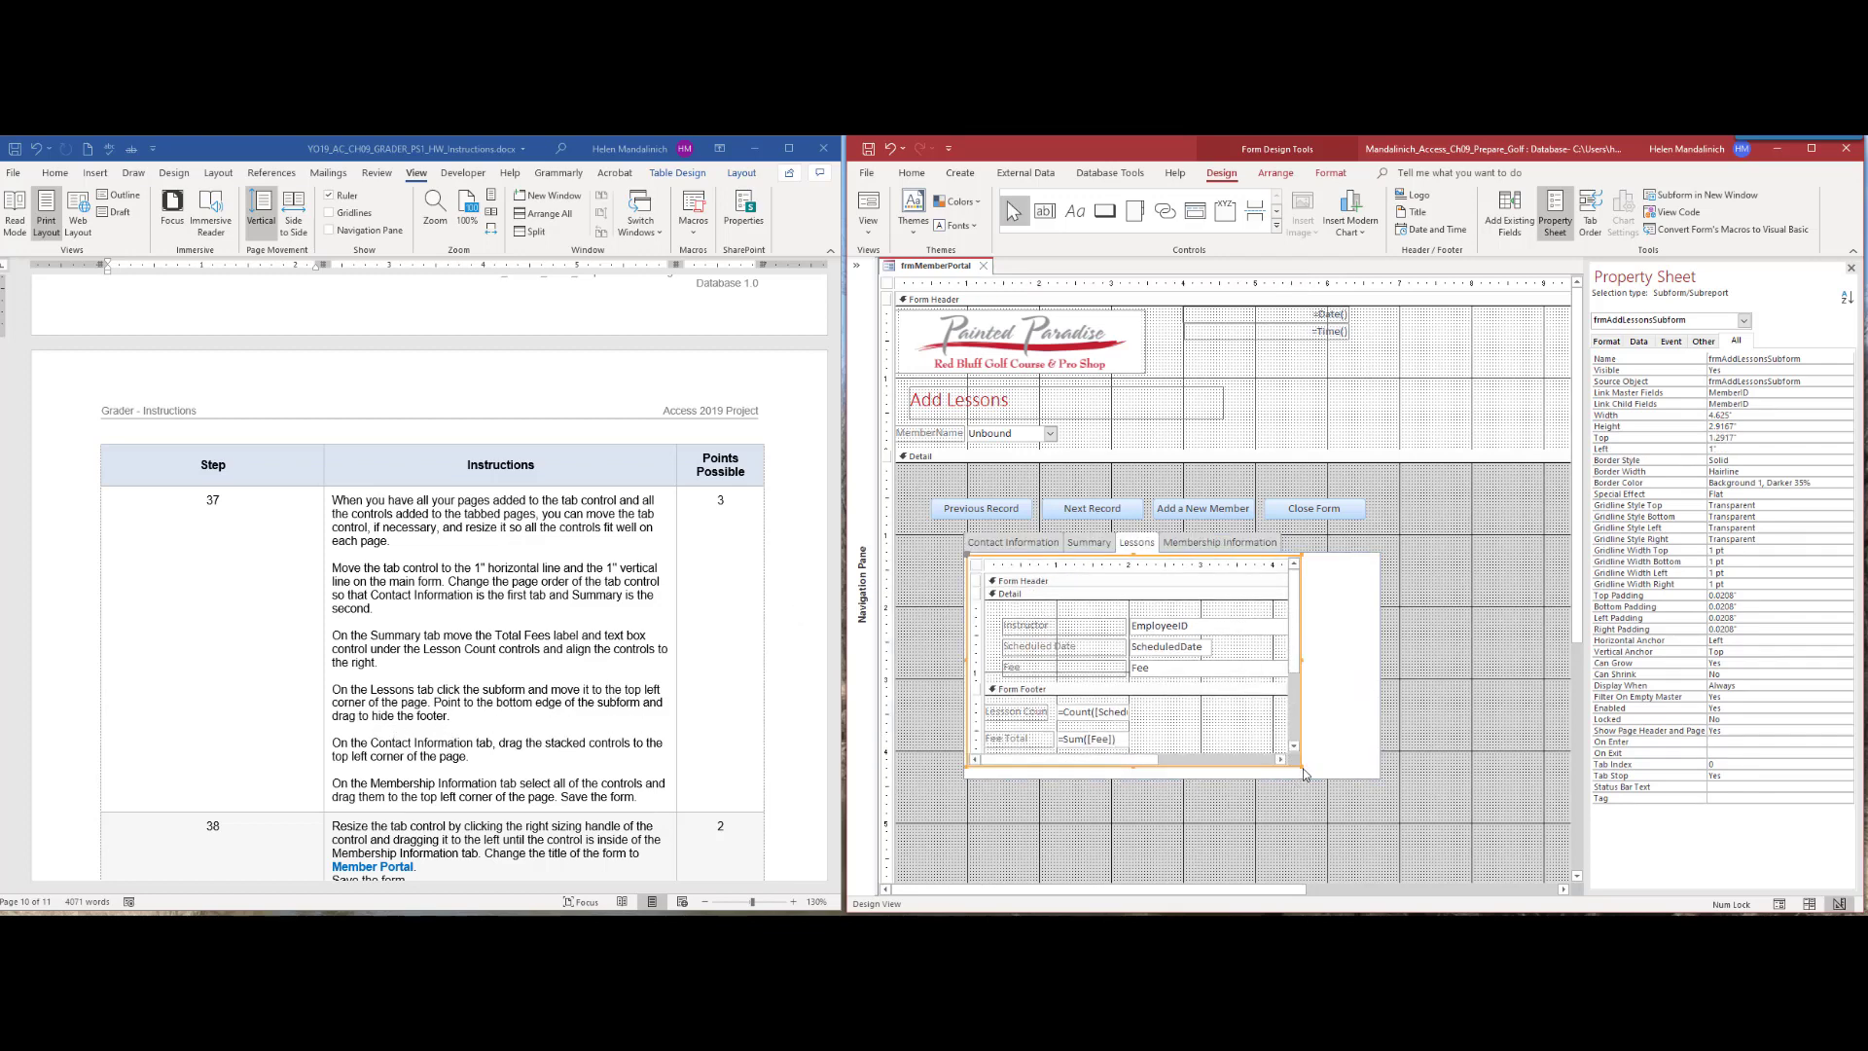
drag(1300, 766, 1292, 683)
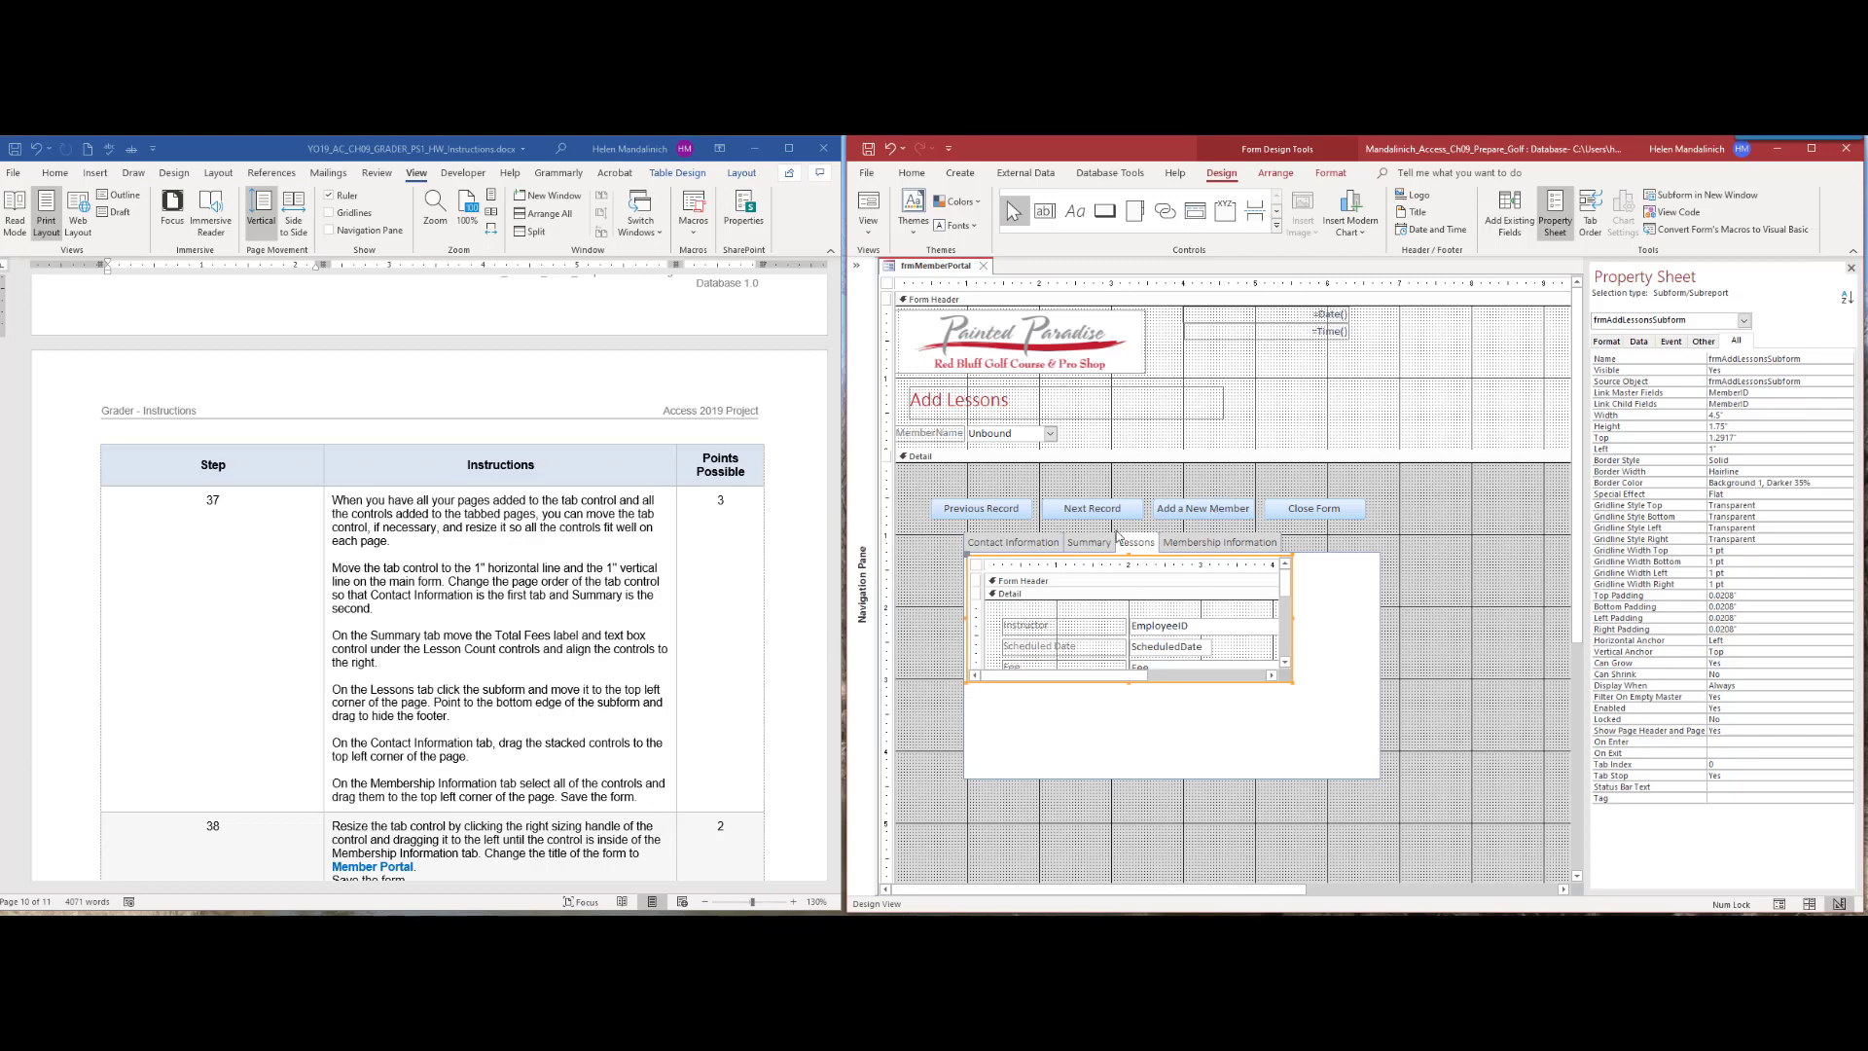
Step: Move the stacked label and text box controls on the Contact Information page to the page's top left corner
click(1021, 548)
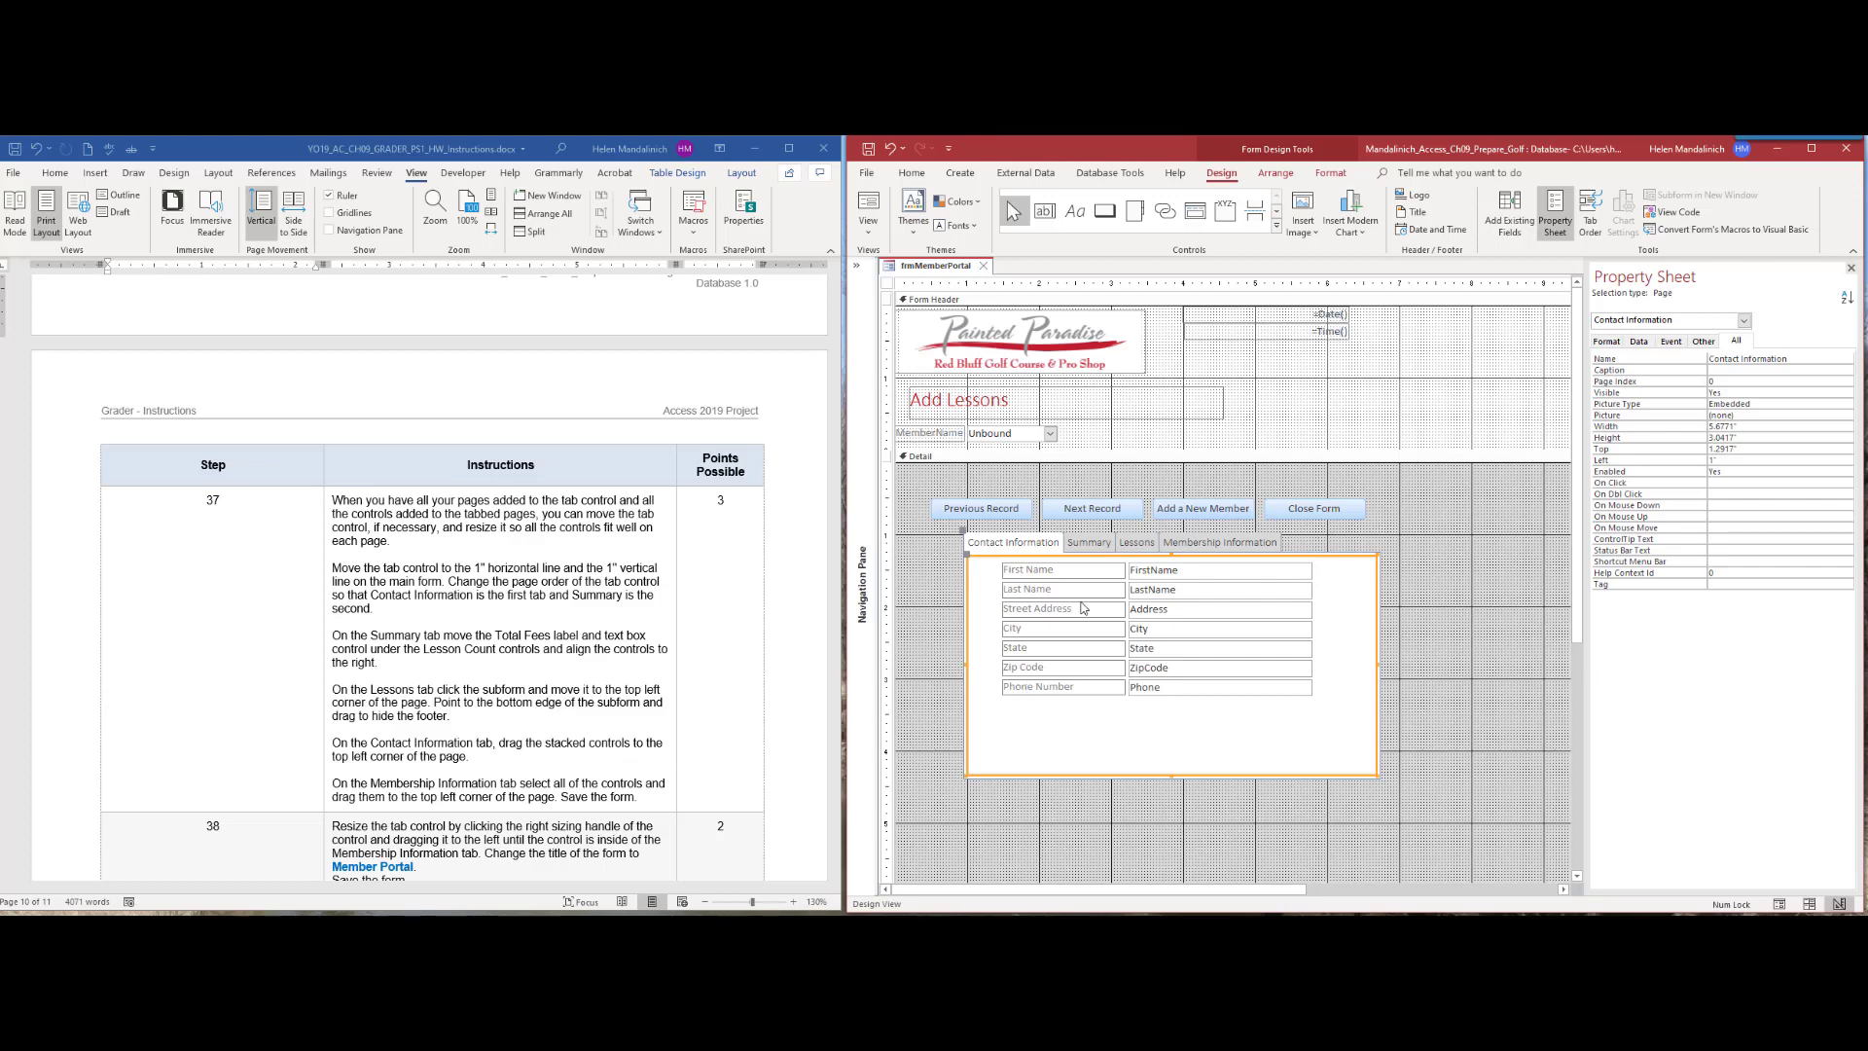
click(1092, 572)
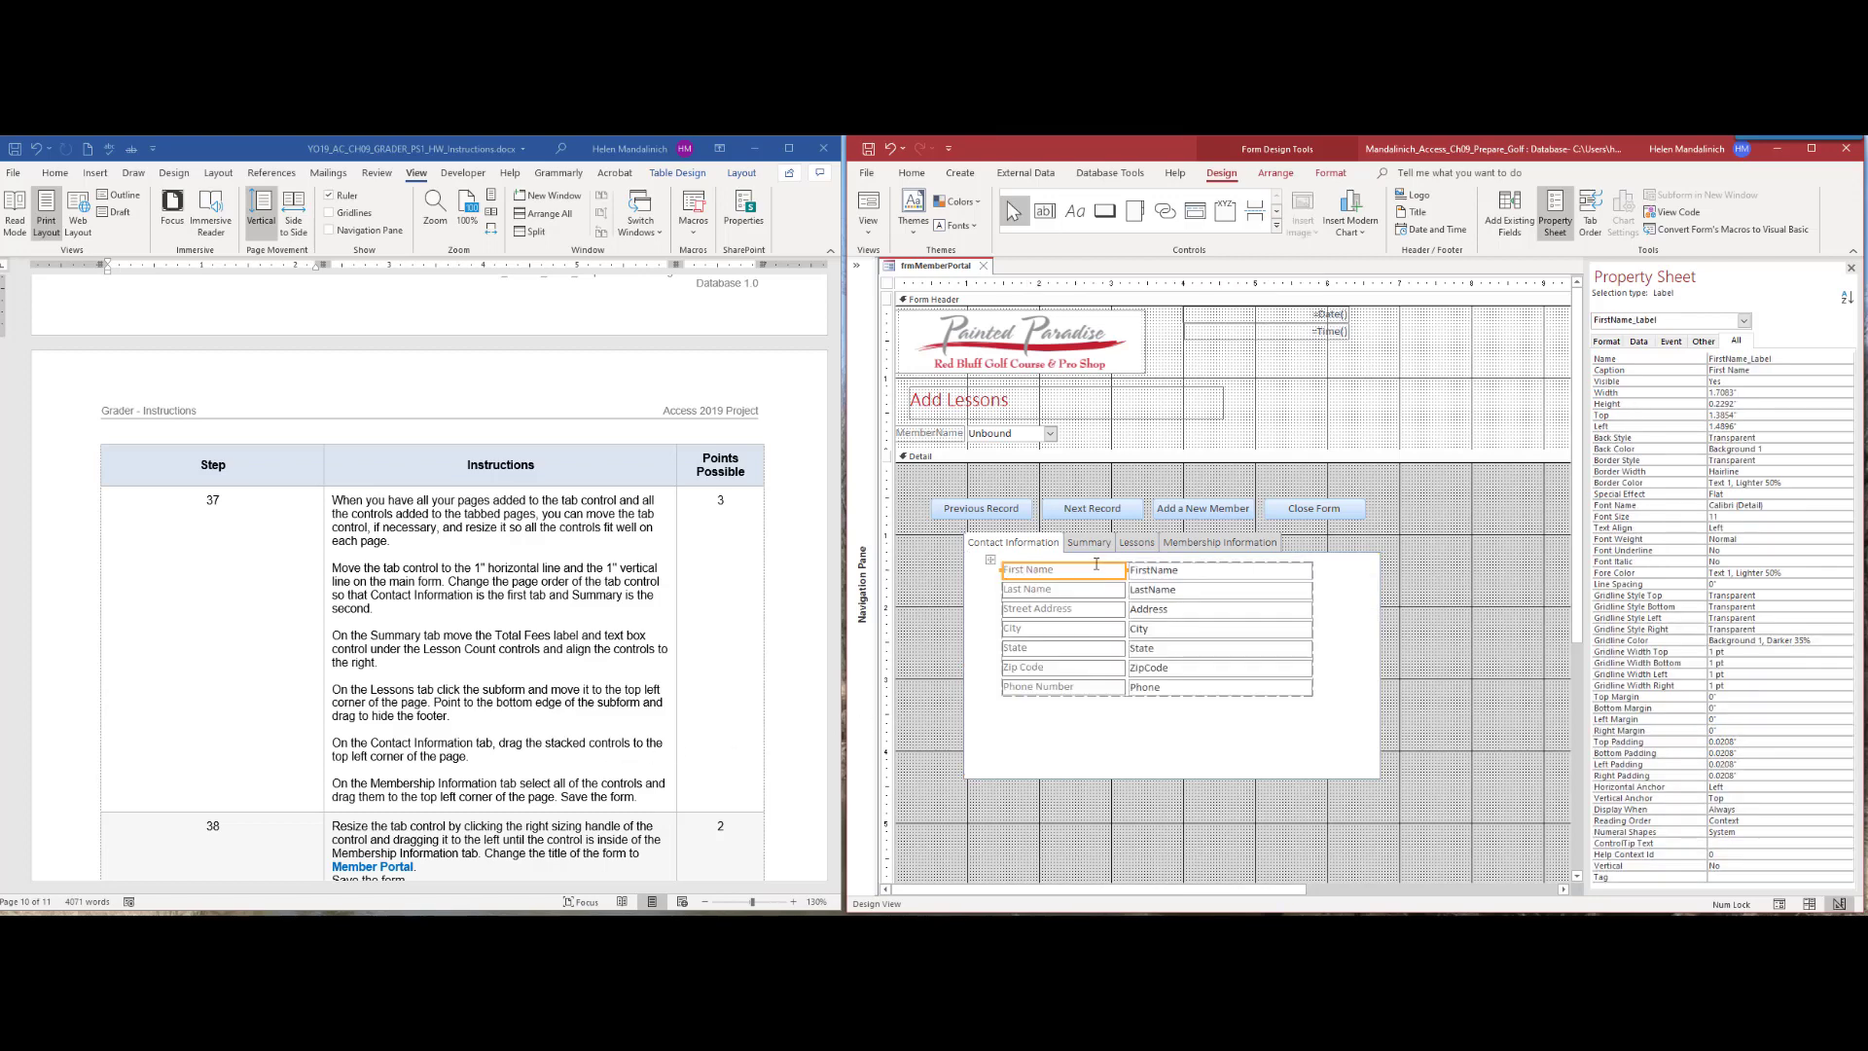
click(1097, 564)
click(971, 604)
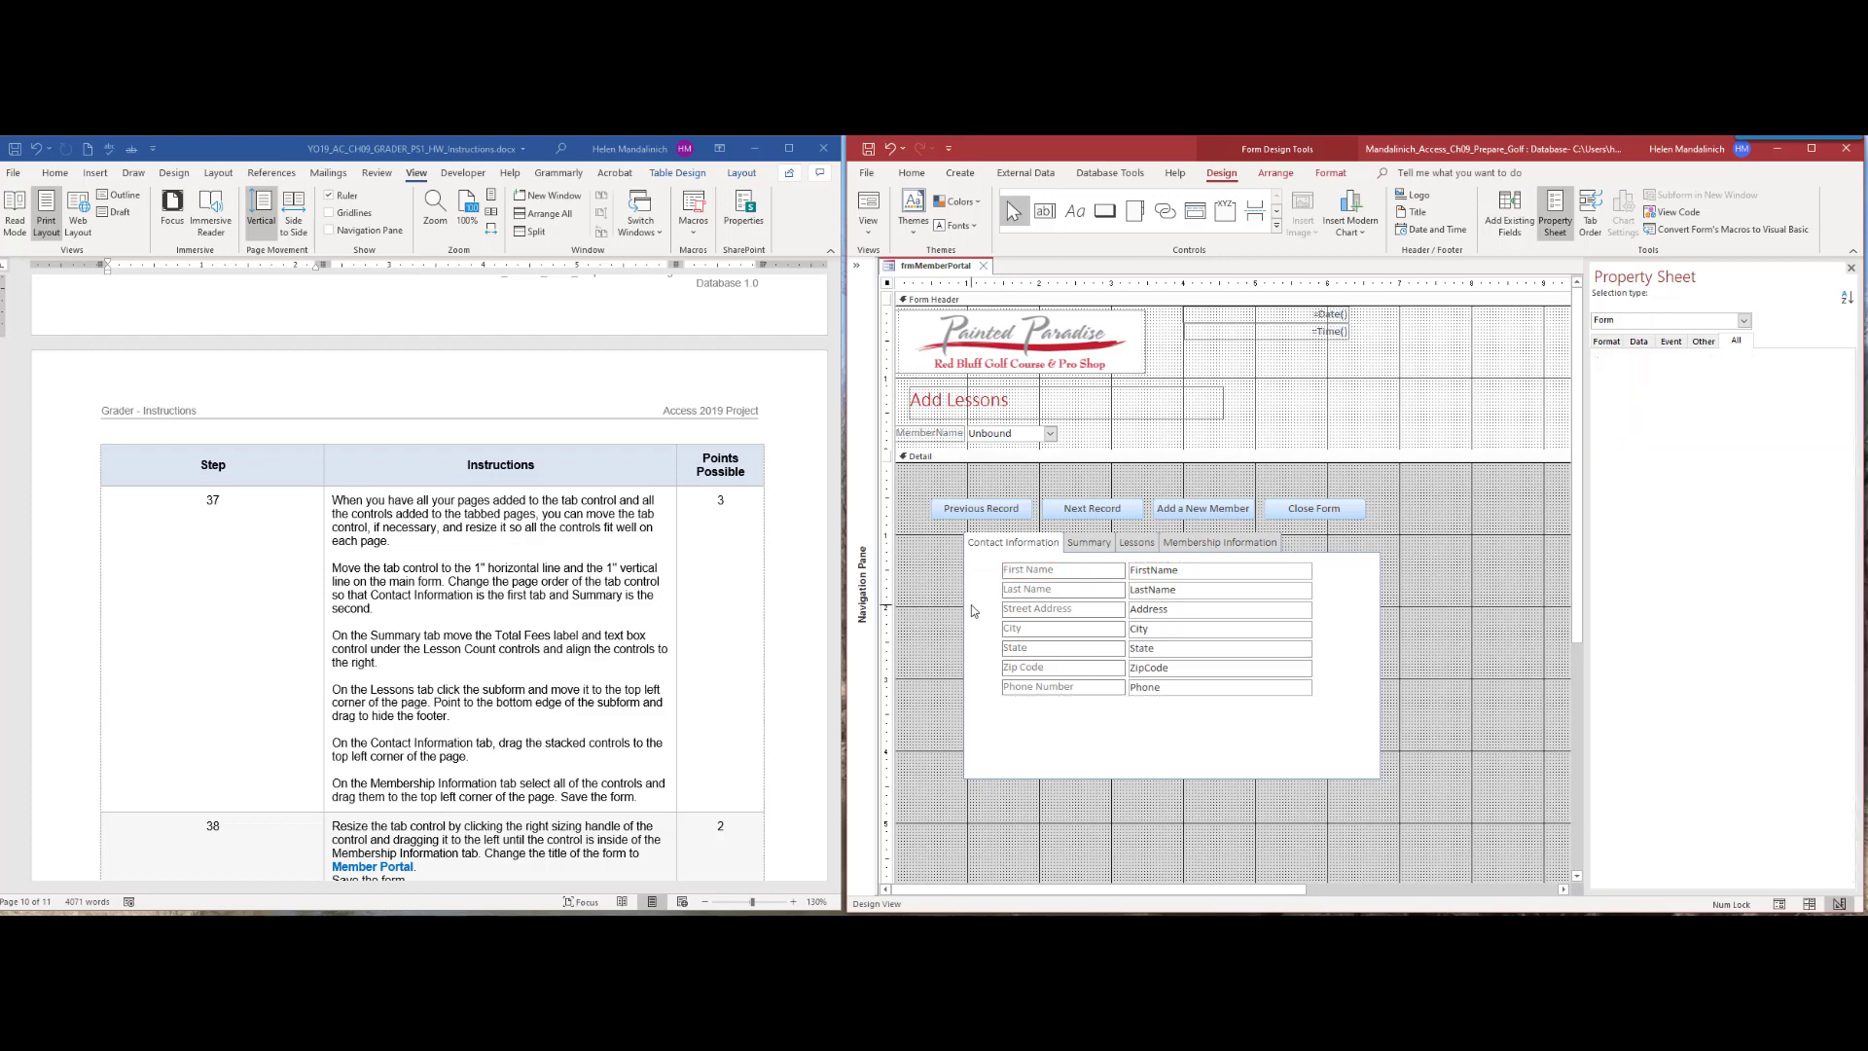
click(1013, 563)
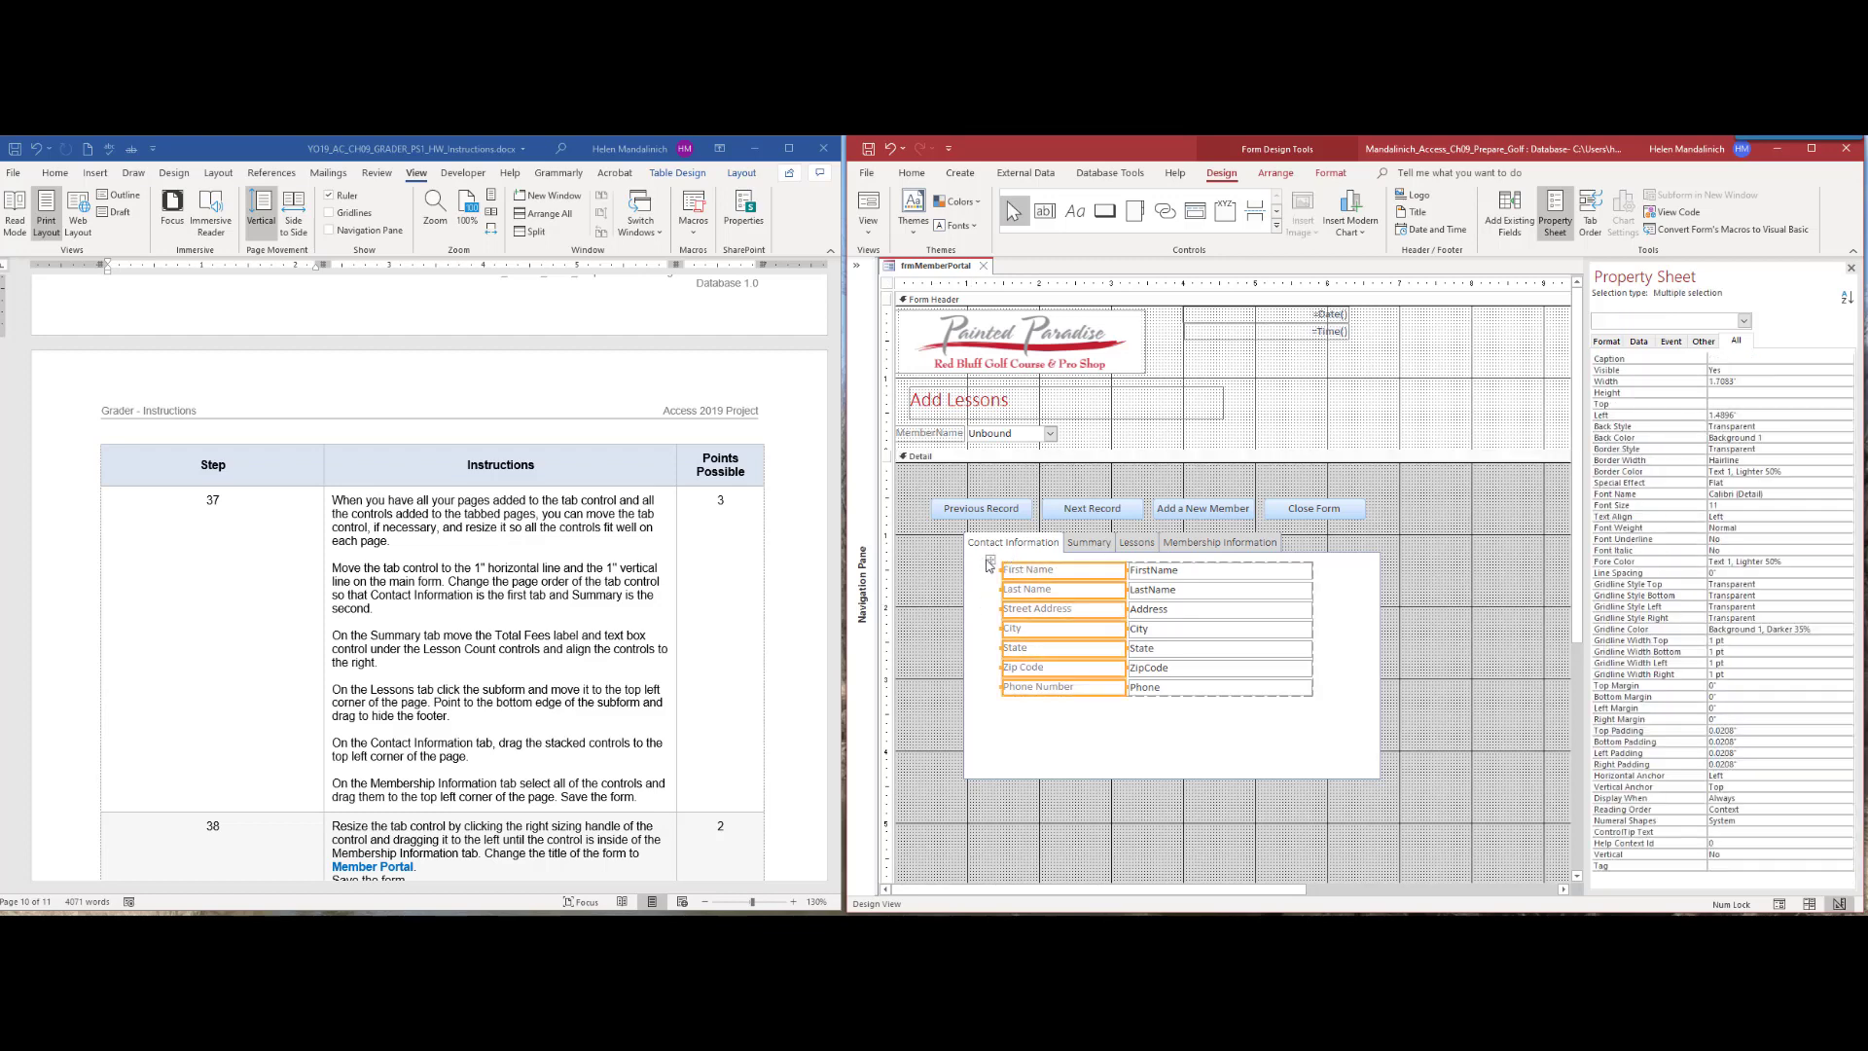
click(1158, 748)
click(1029, 591)
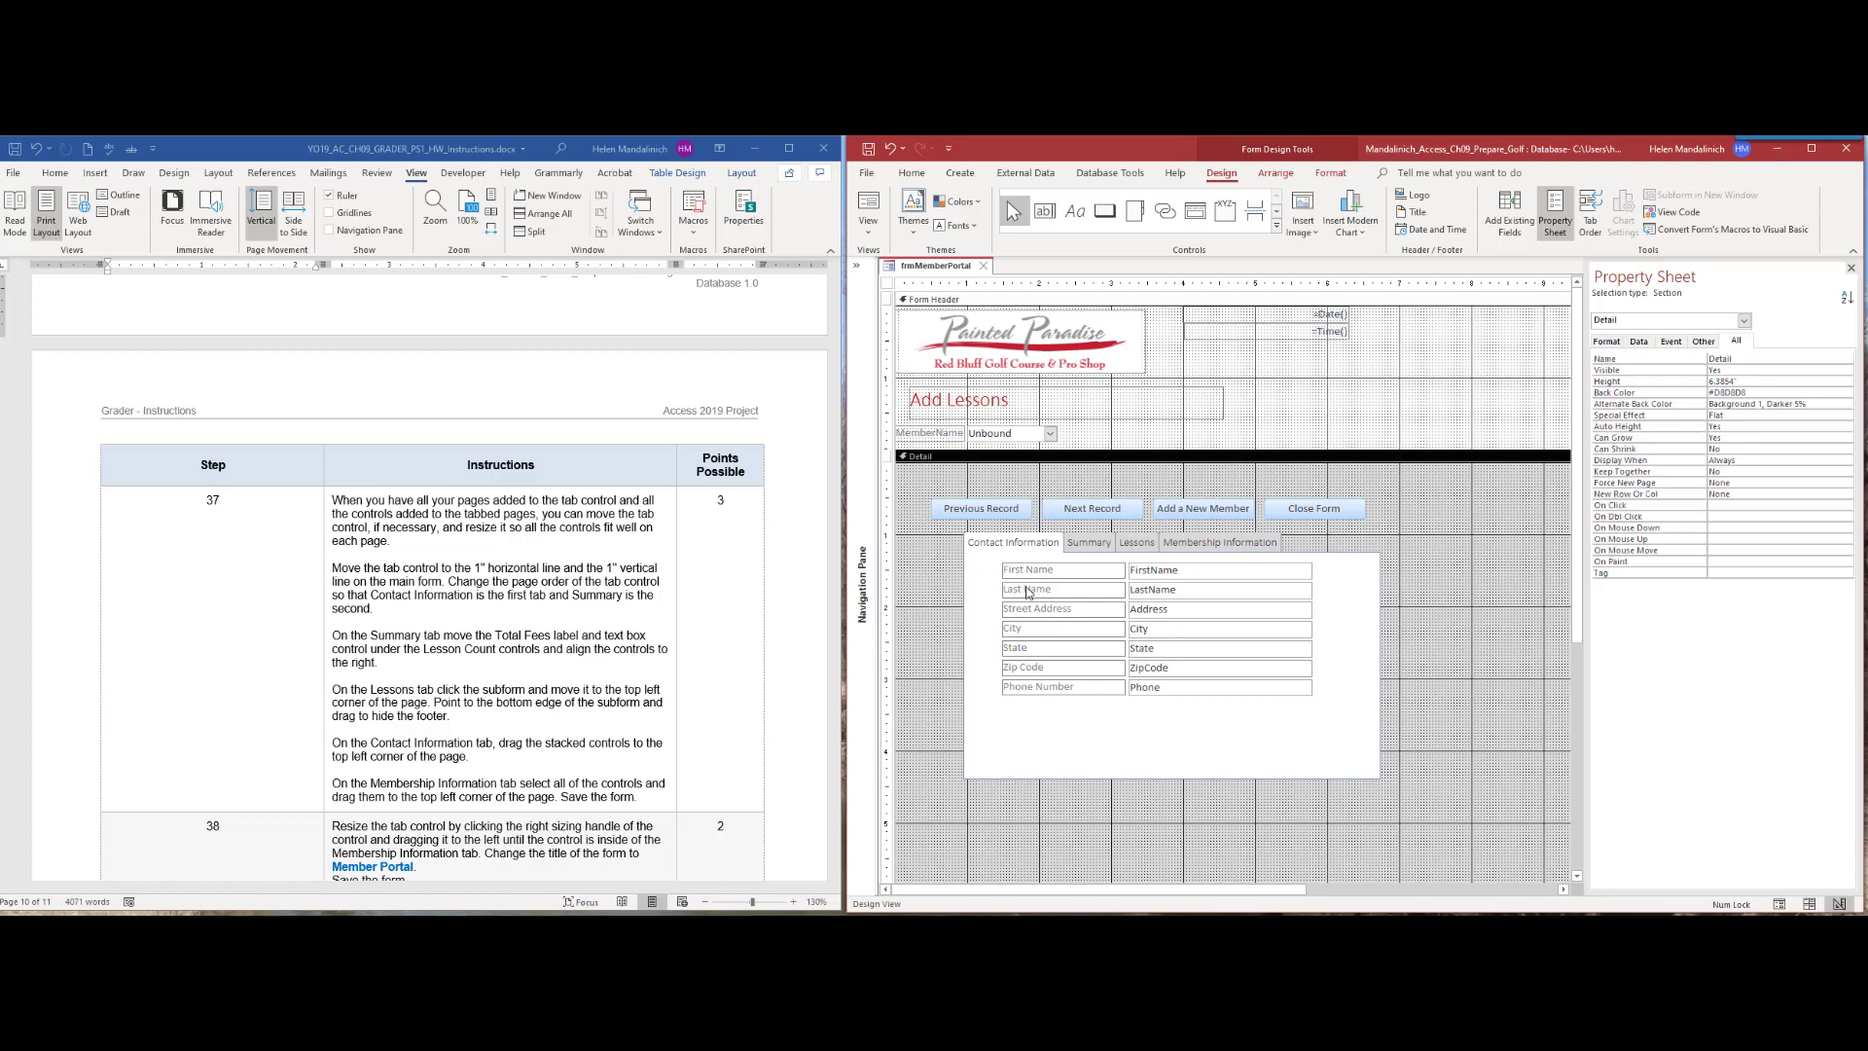
click(990, 559)
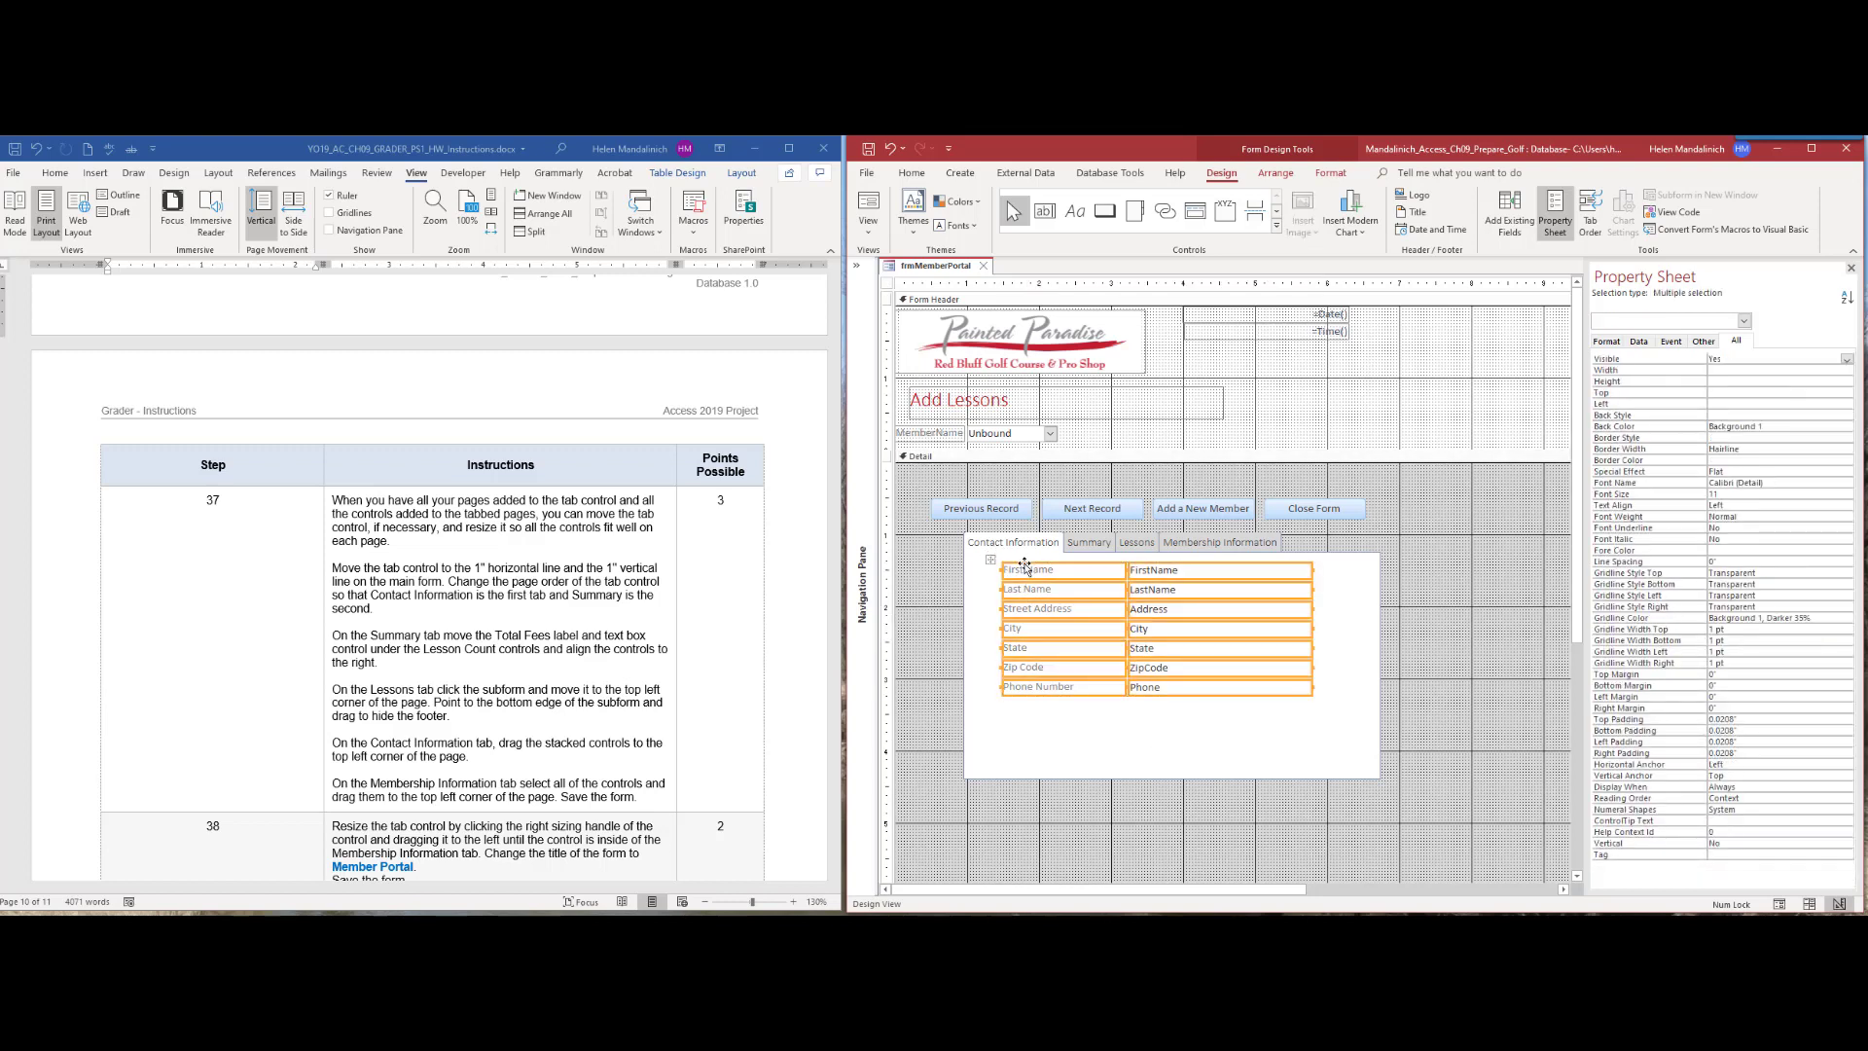
drag(1024, 566, 985, 558)
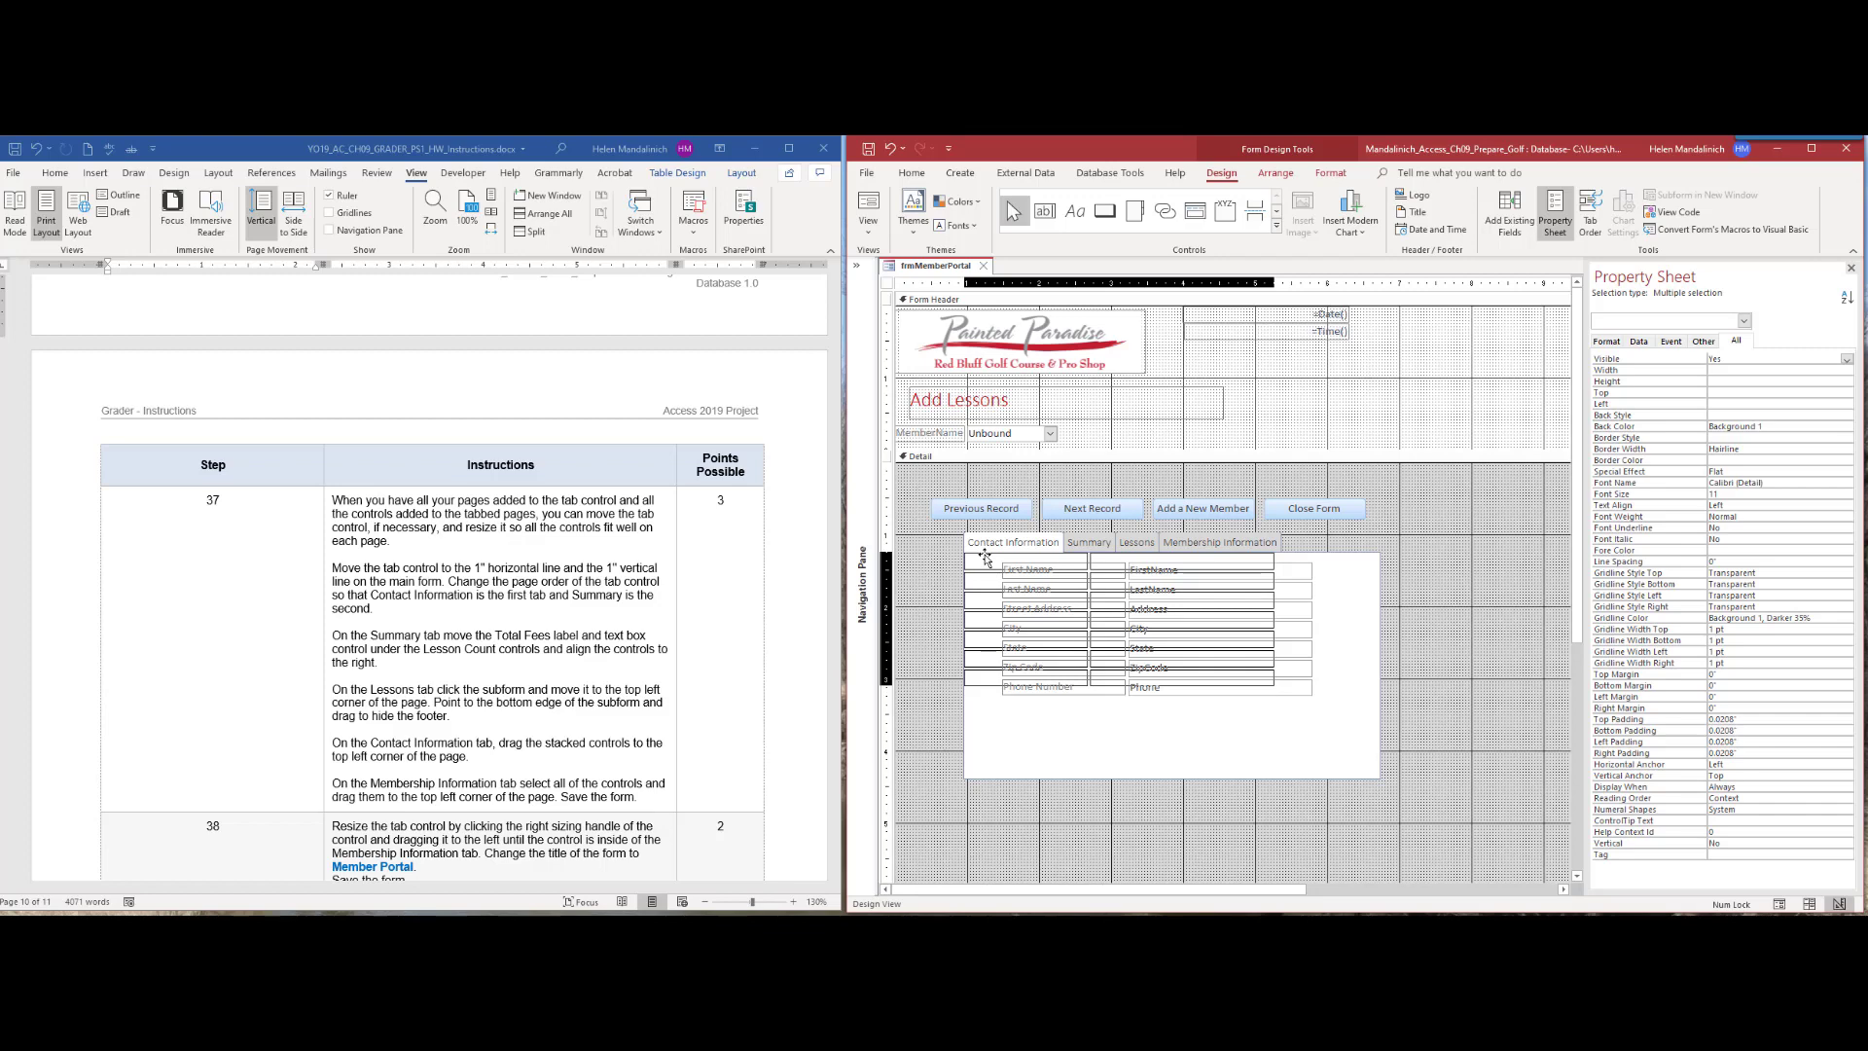
drag(985, 557, 984, 553)
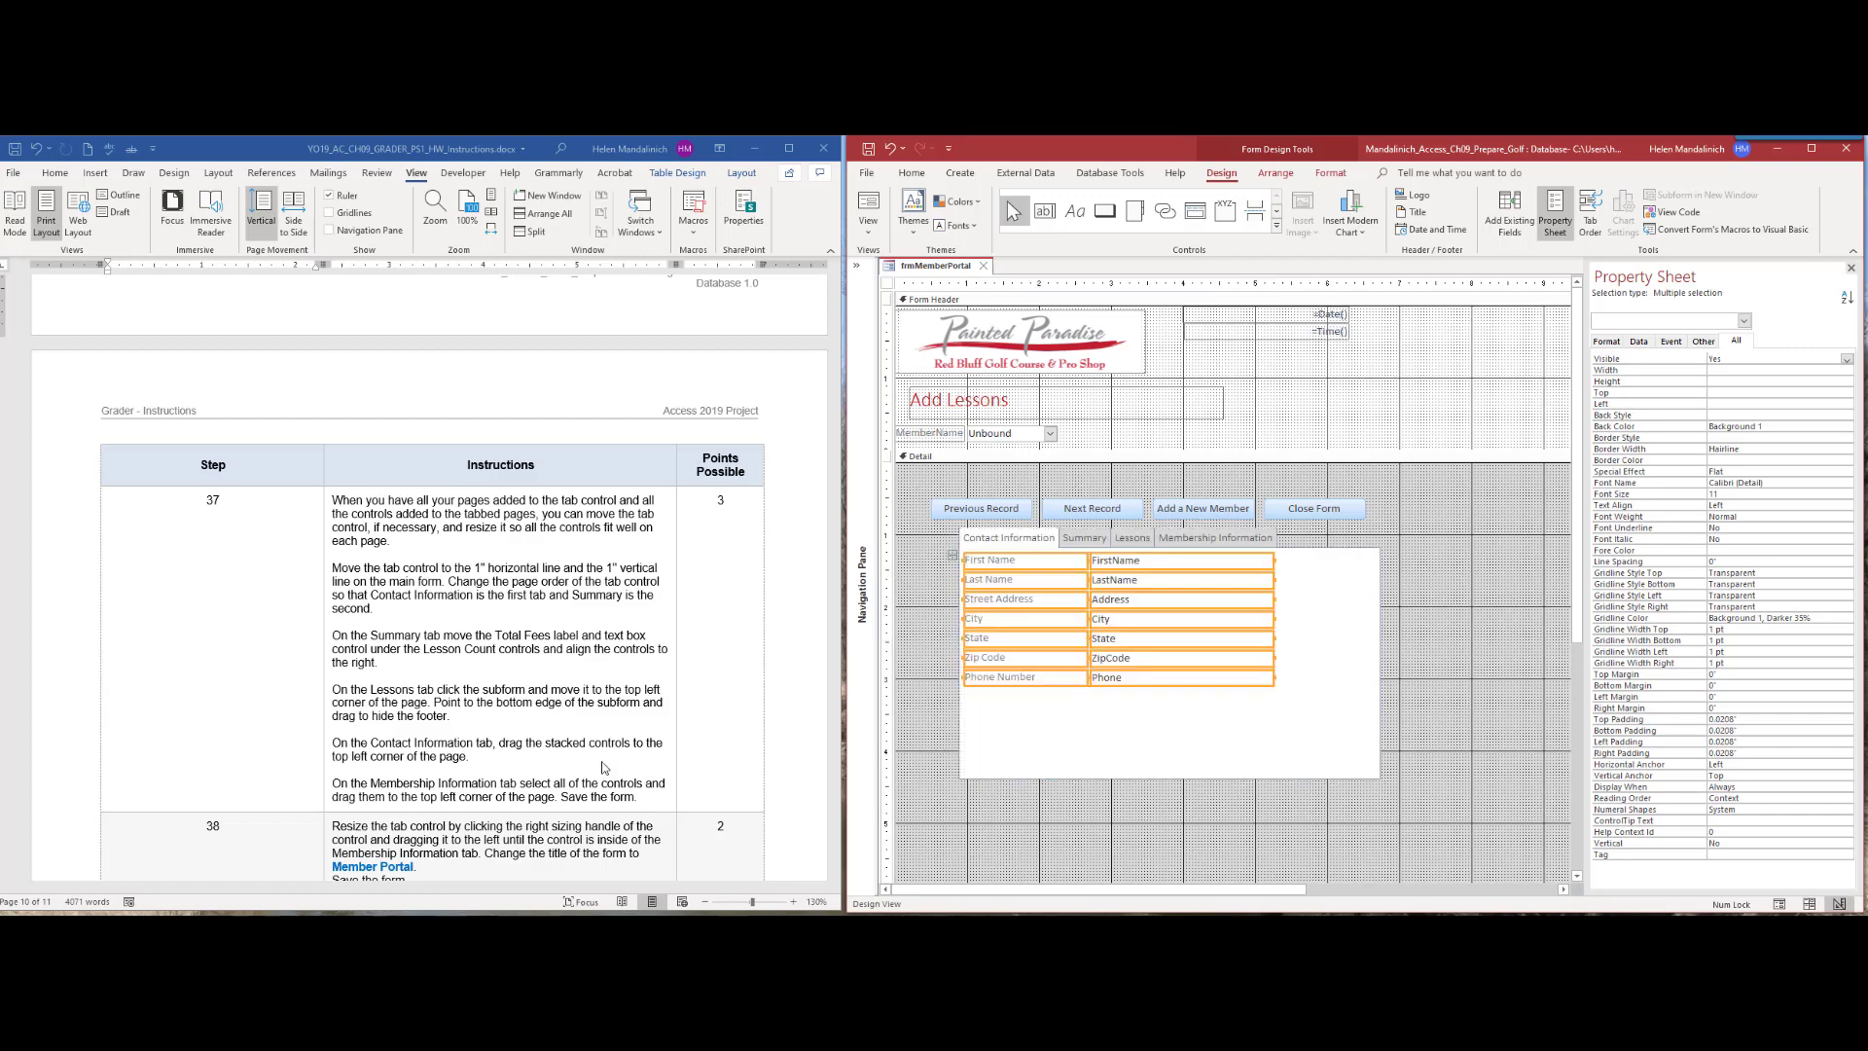
Step: Move all Date Joined and Renewal Date controls on the Membership Information page to the page's top left corner
click(603, 762)
scroll(474, 791, down, 2)
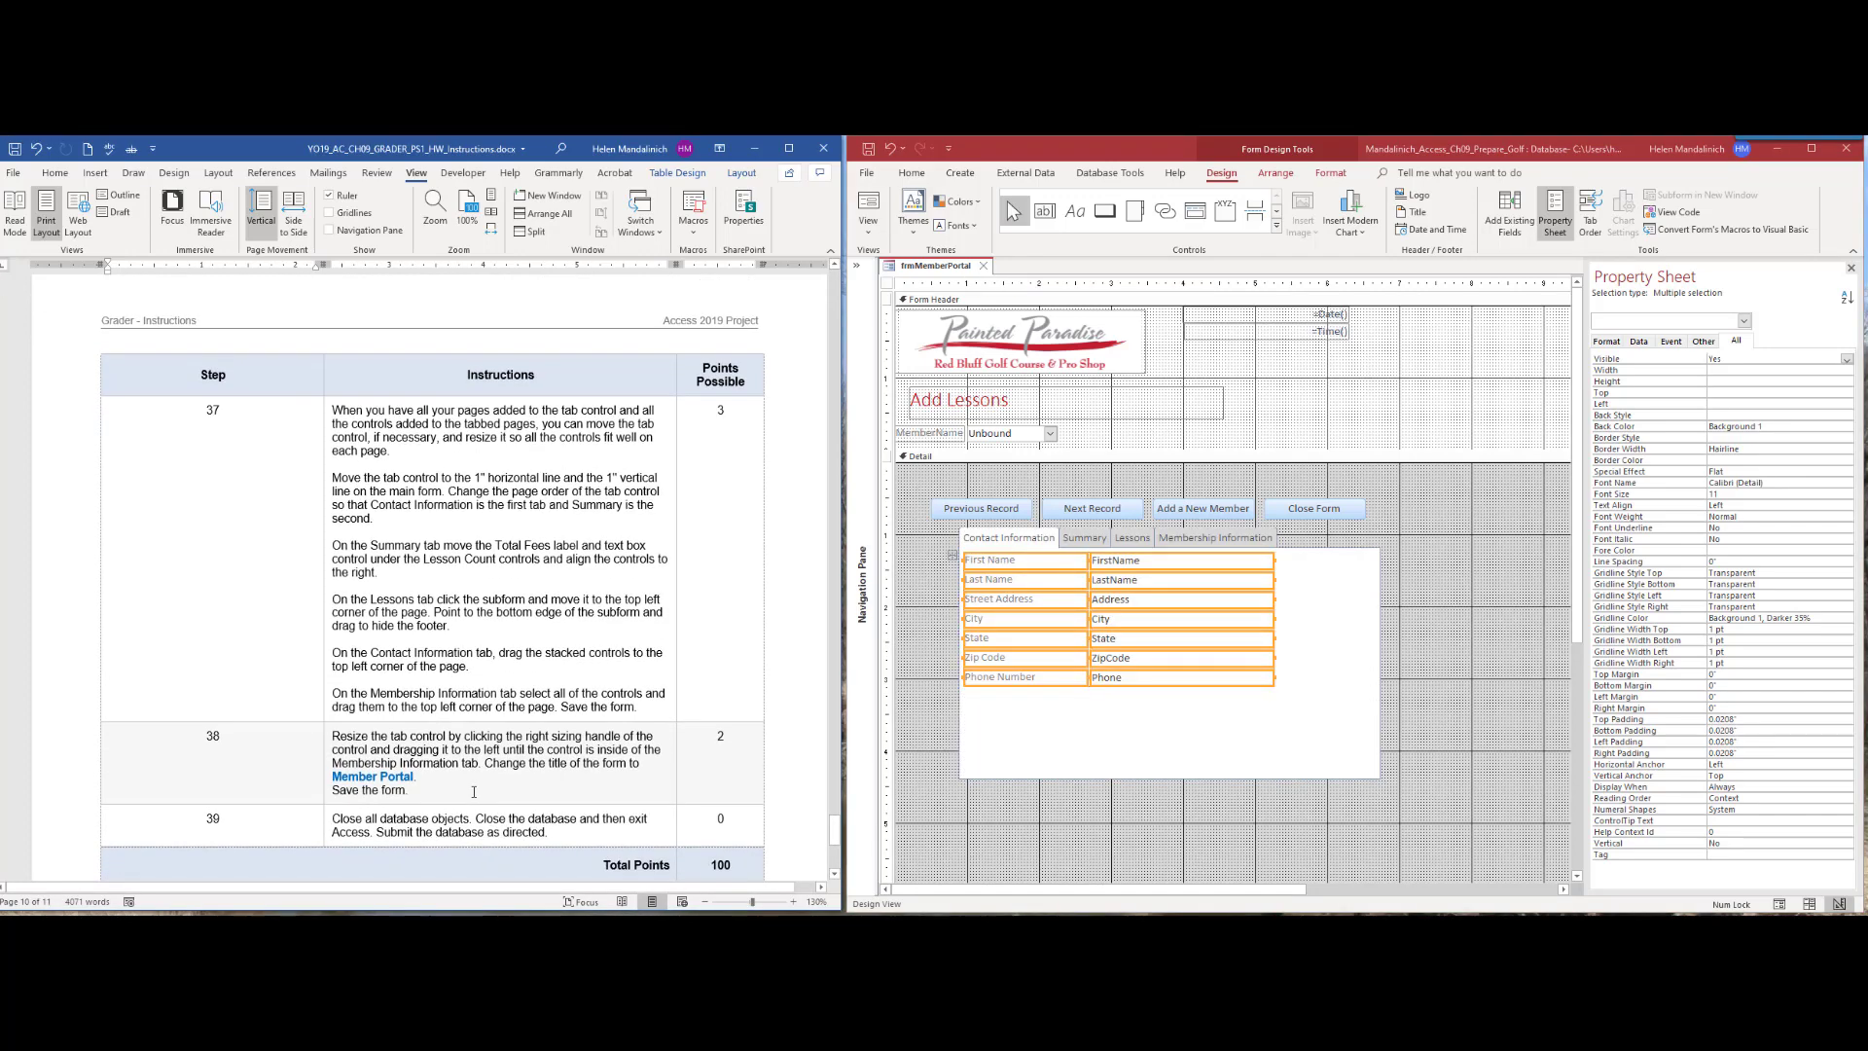
click(1199, 540)
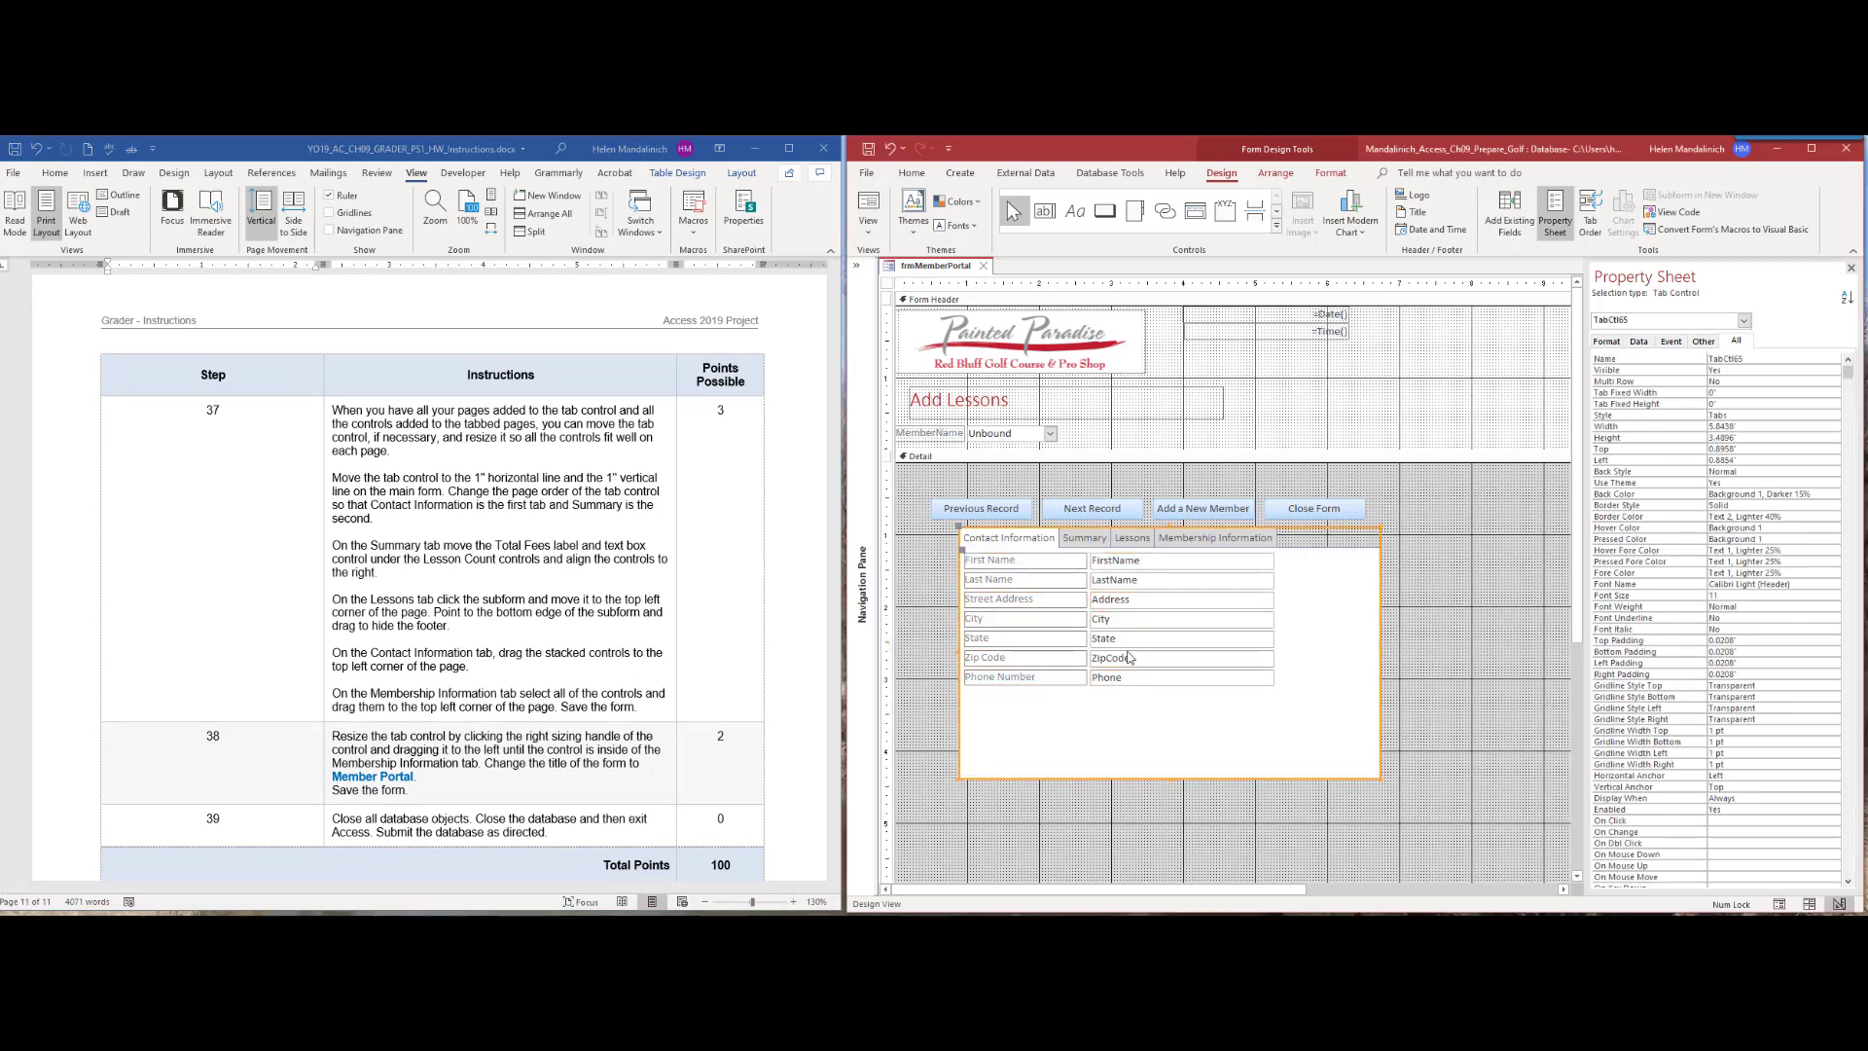
click(1216, 538)
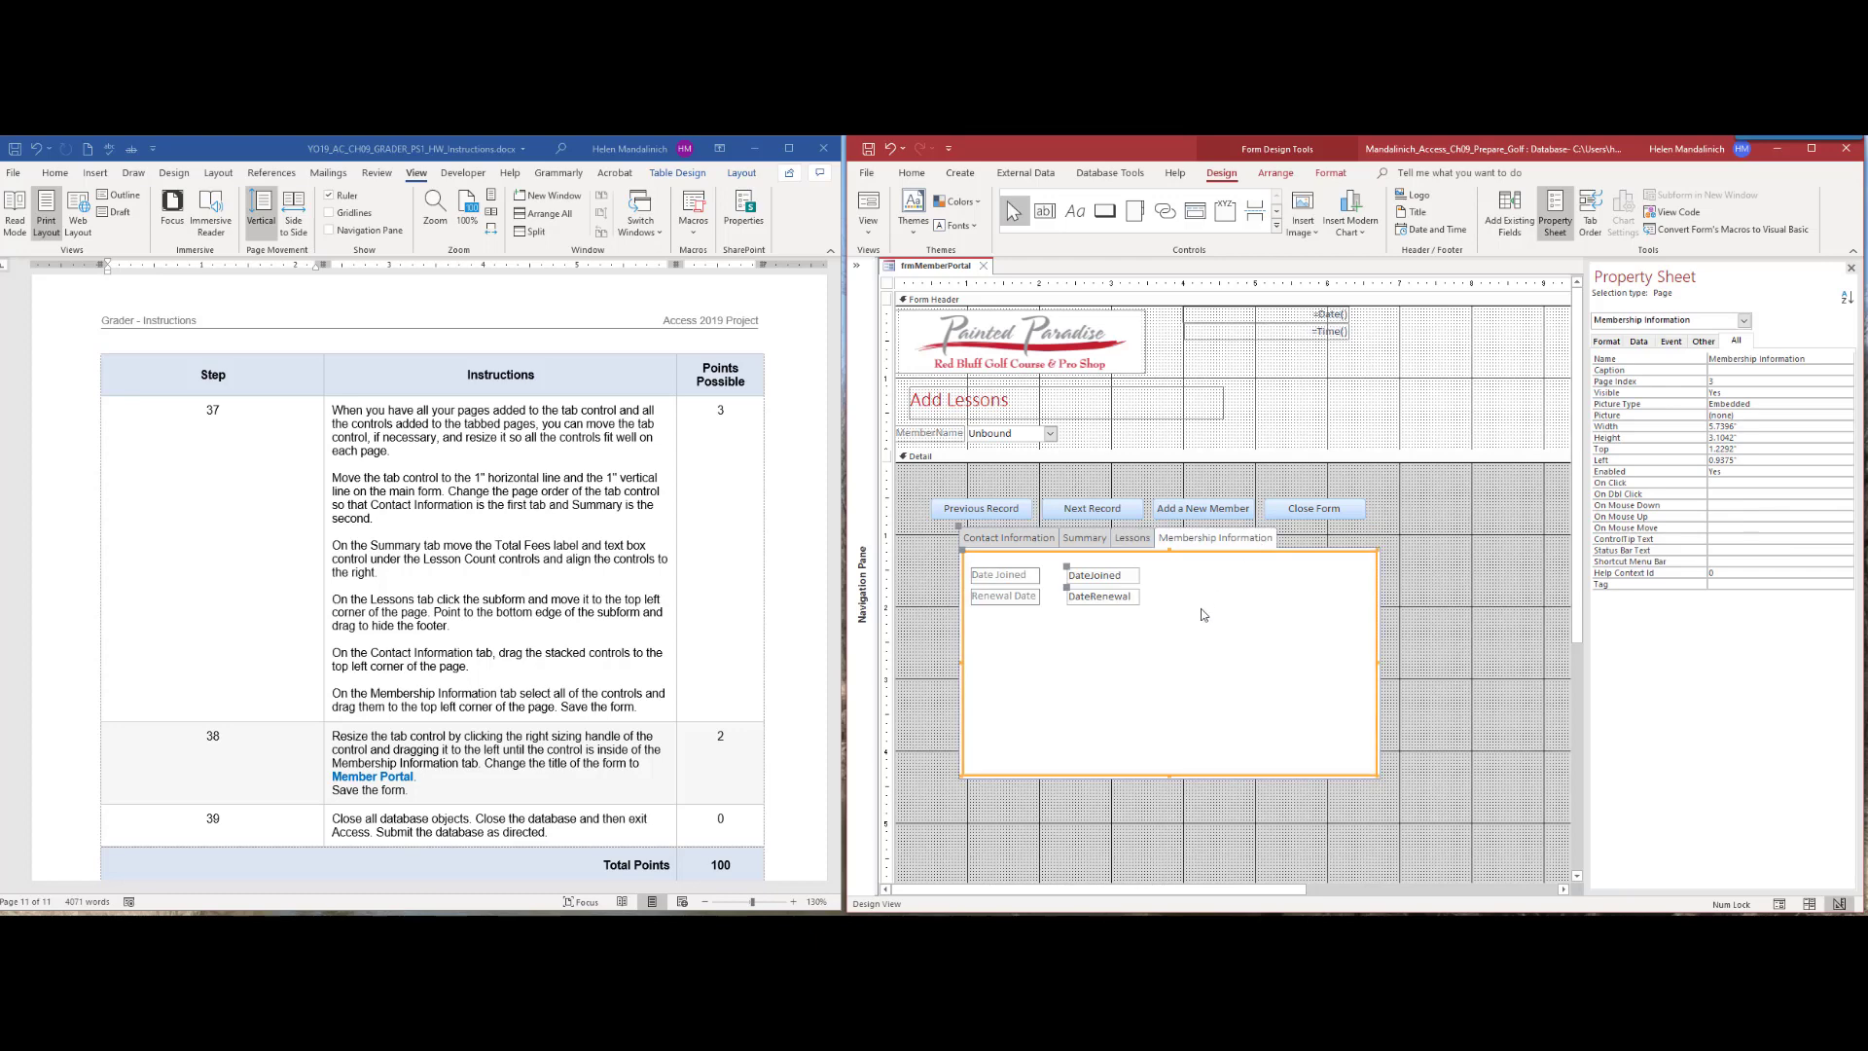
drag(1176, 623, 992, 559)
key(Left)
key(Left)
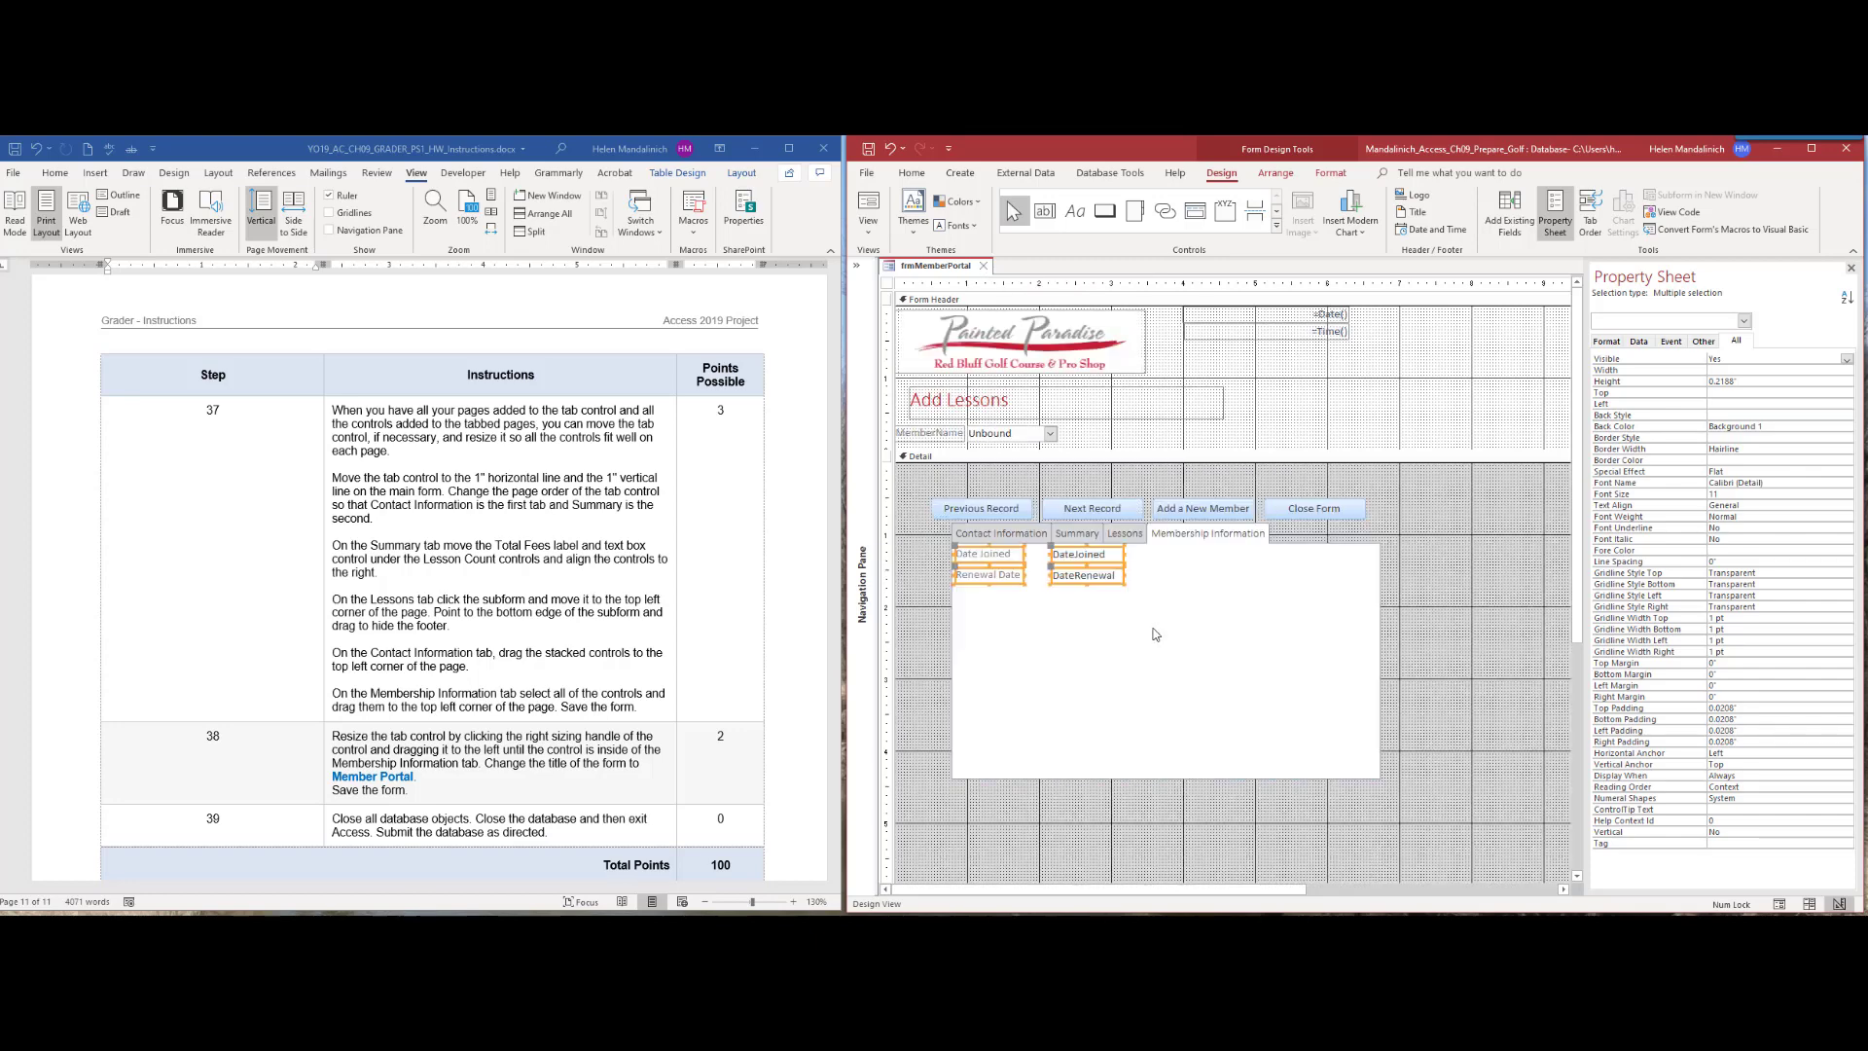
key(Up)
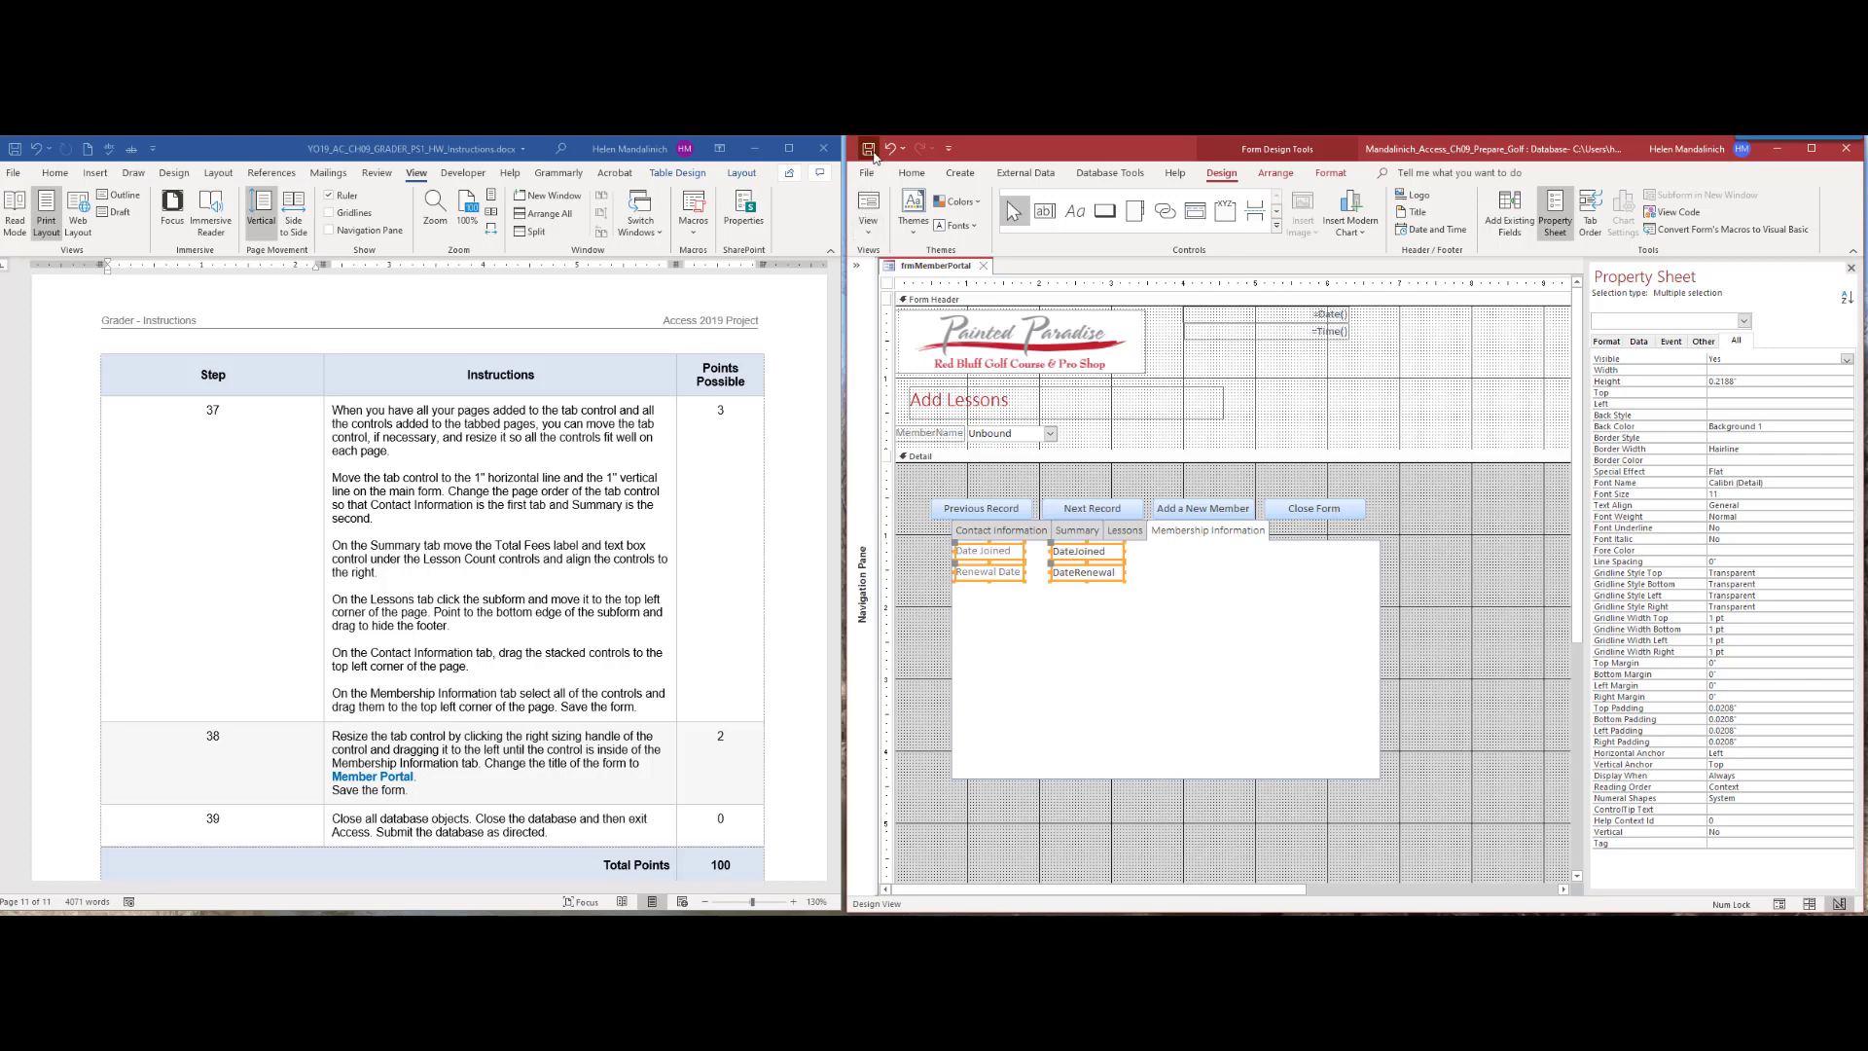
Step: Deselect the form controls and highlight the number of instruction step 37 in yellow in the Word document
click(916, 687)
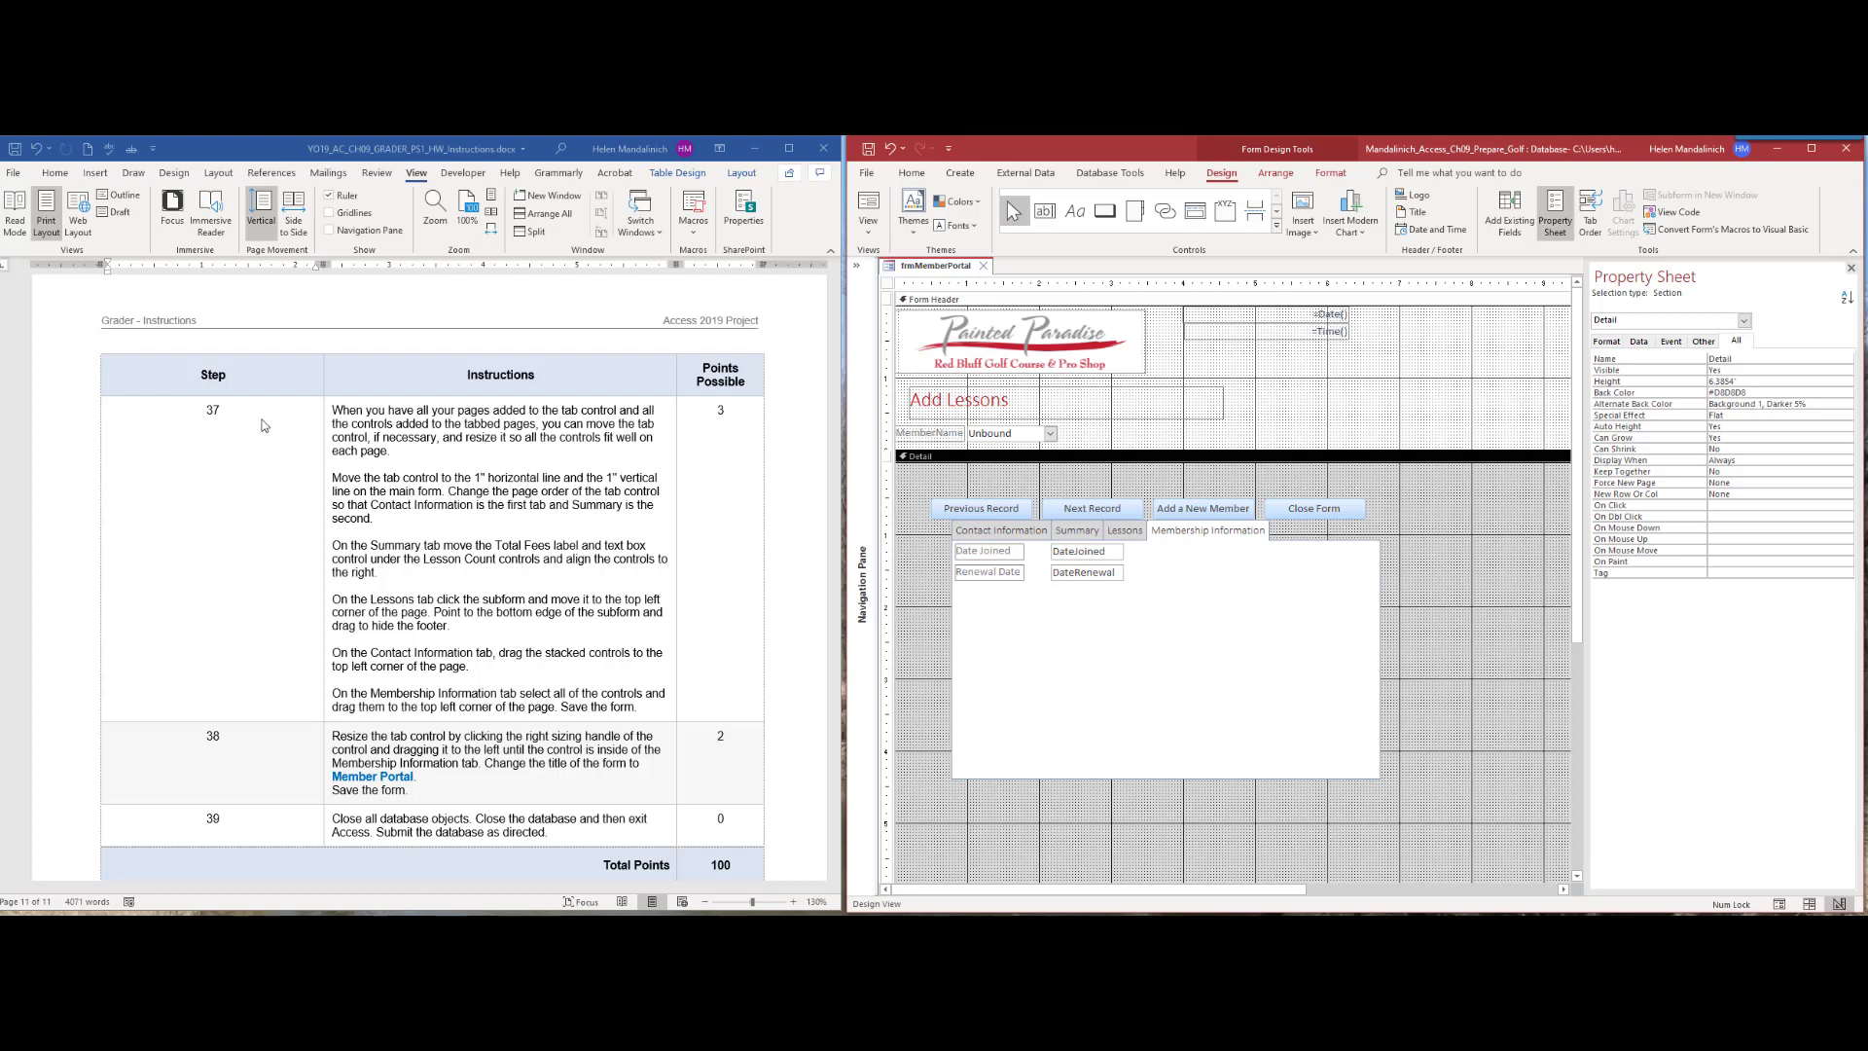
click(234, 411)
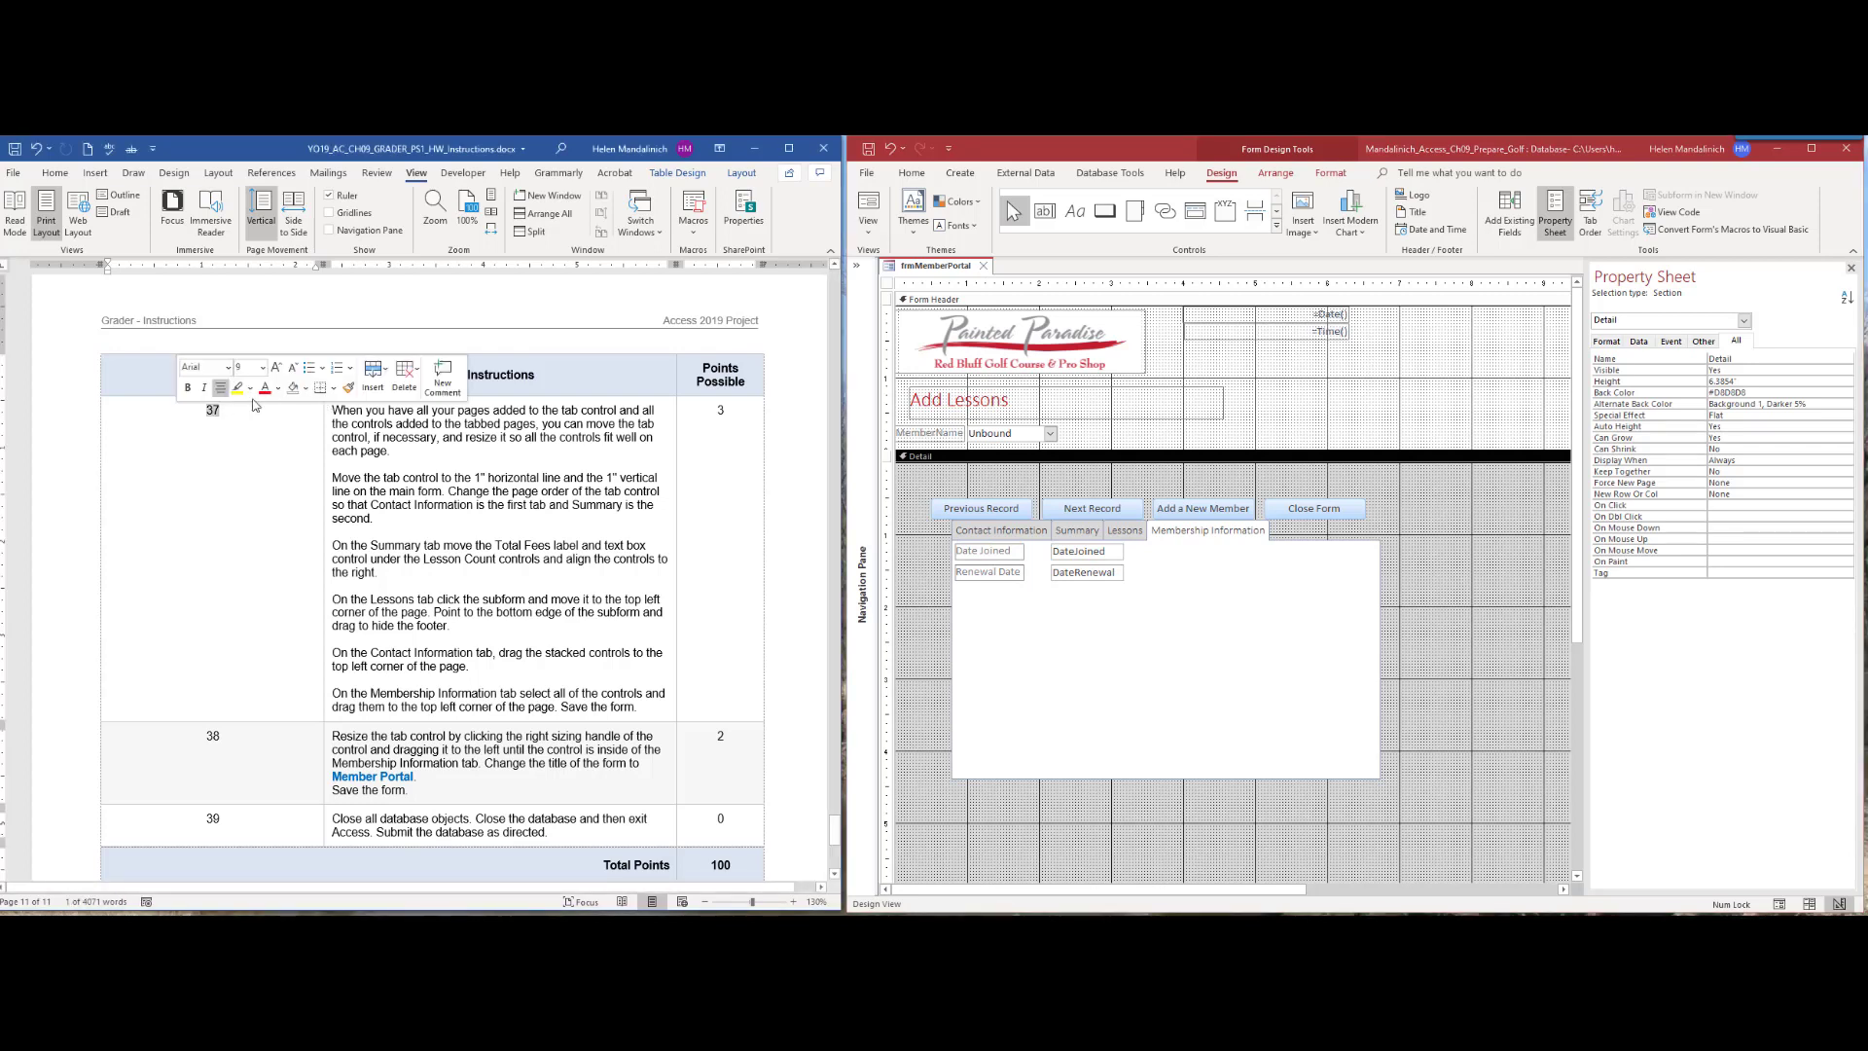
click(239, 388)
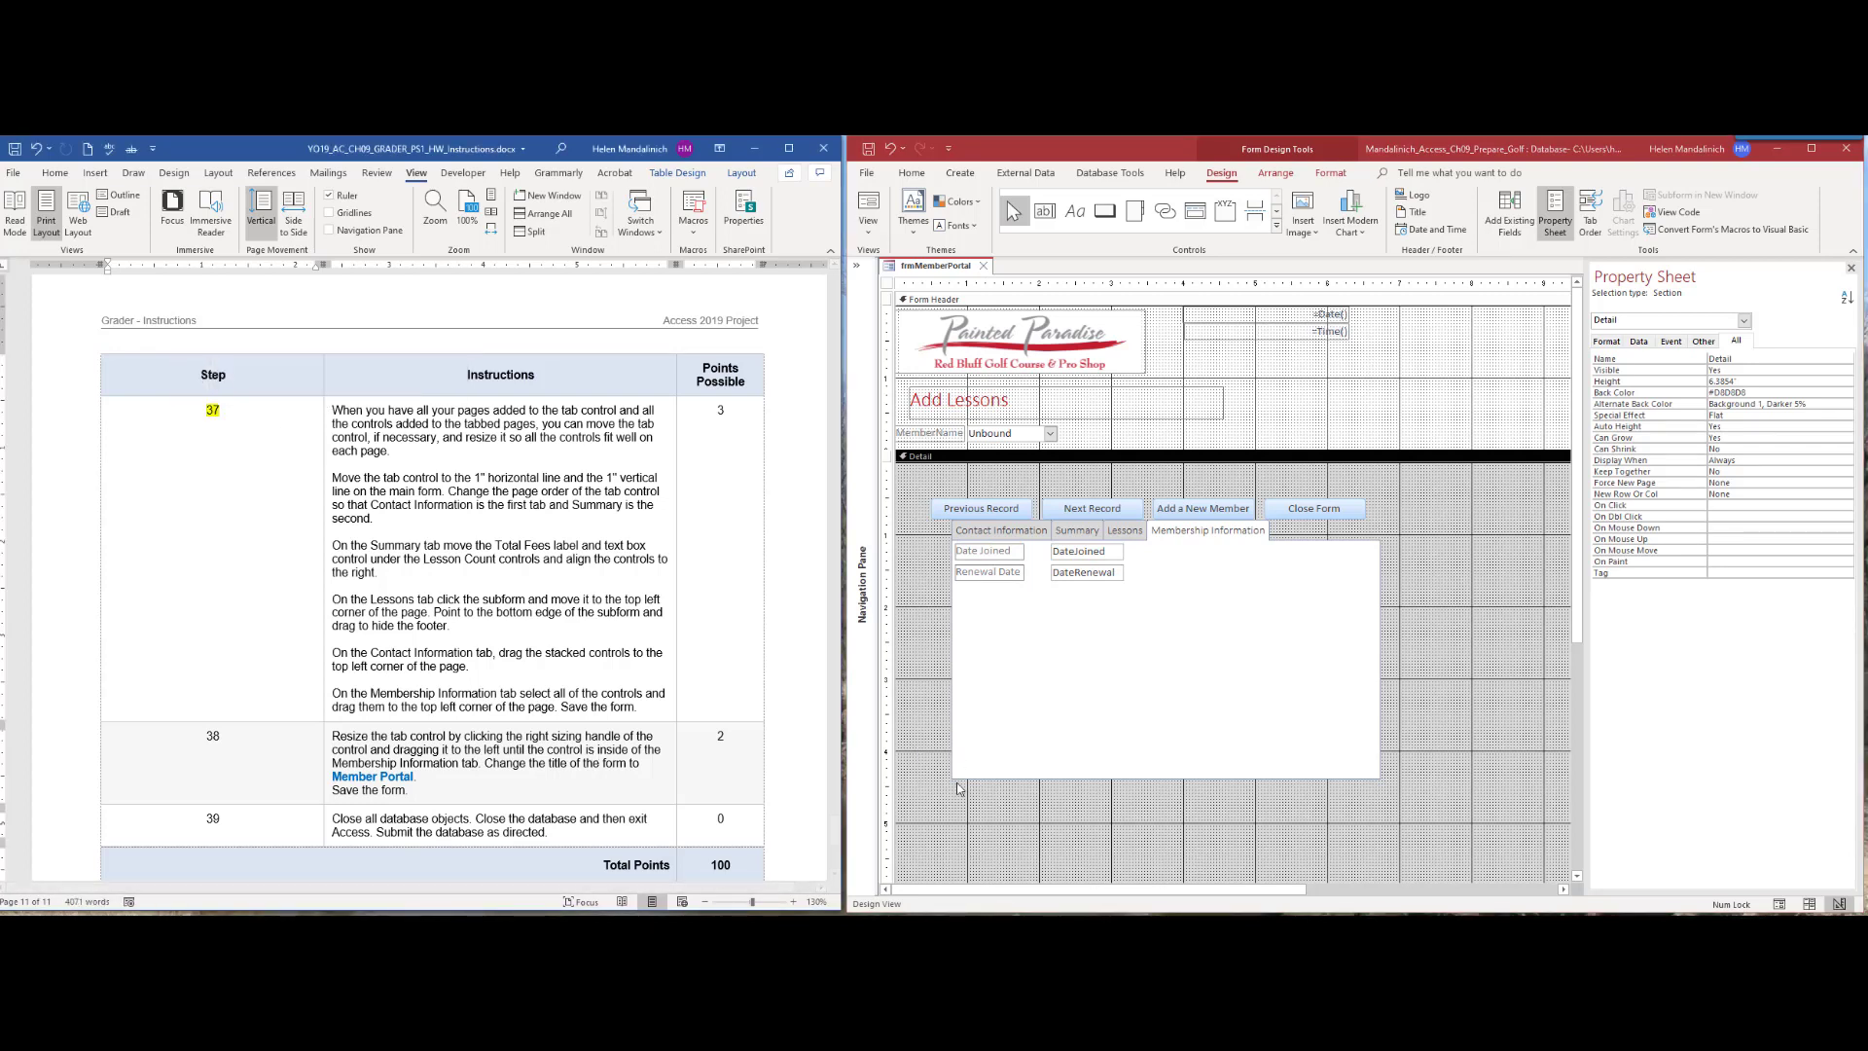
Step: In Access, check the pages and narrow the tab control from its right edge to a page width of about 4.67"
click(1378, 638)
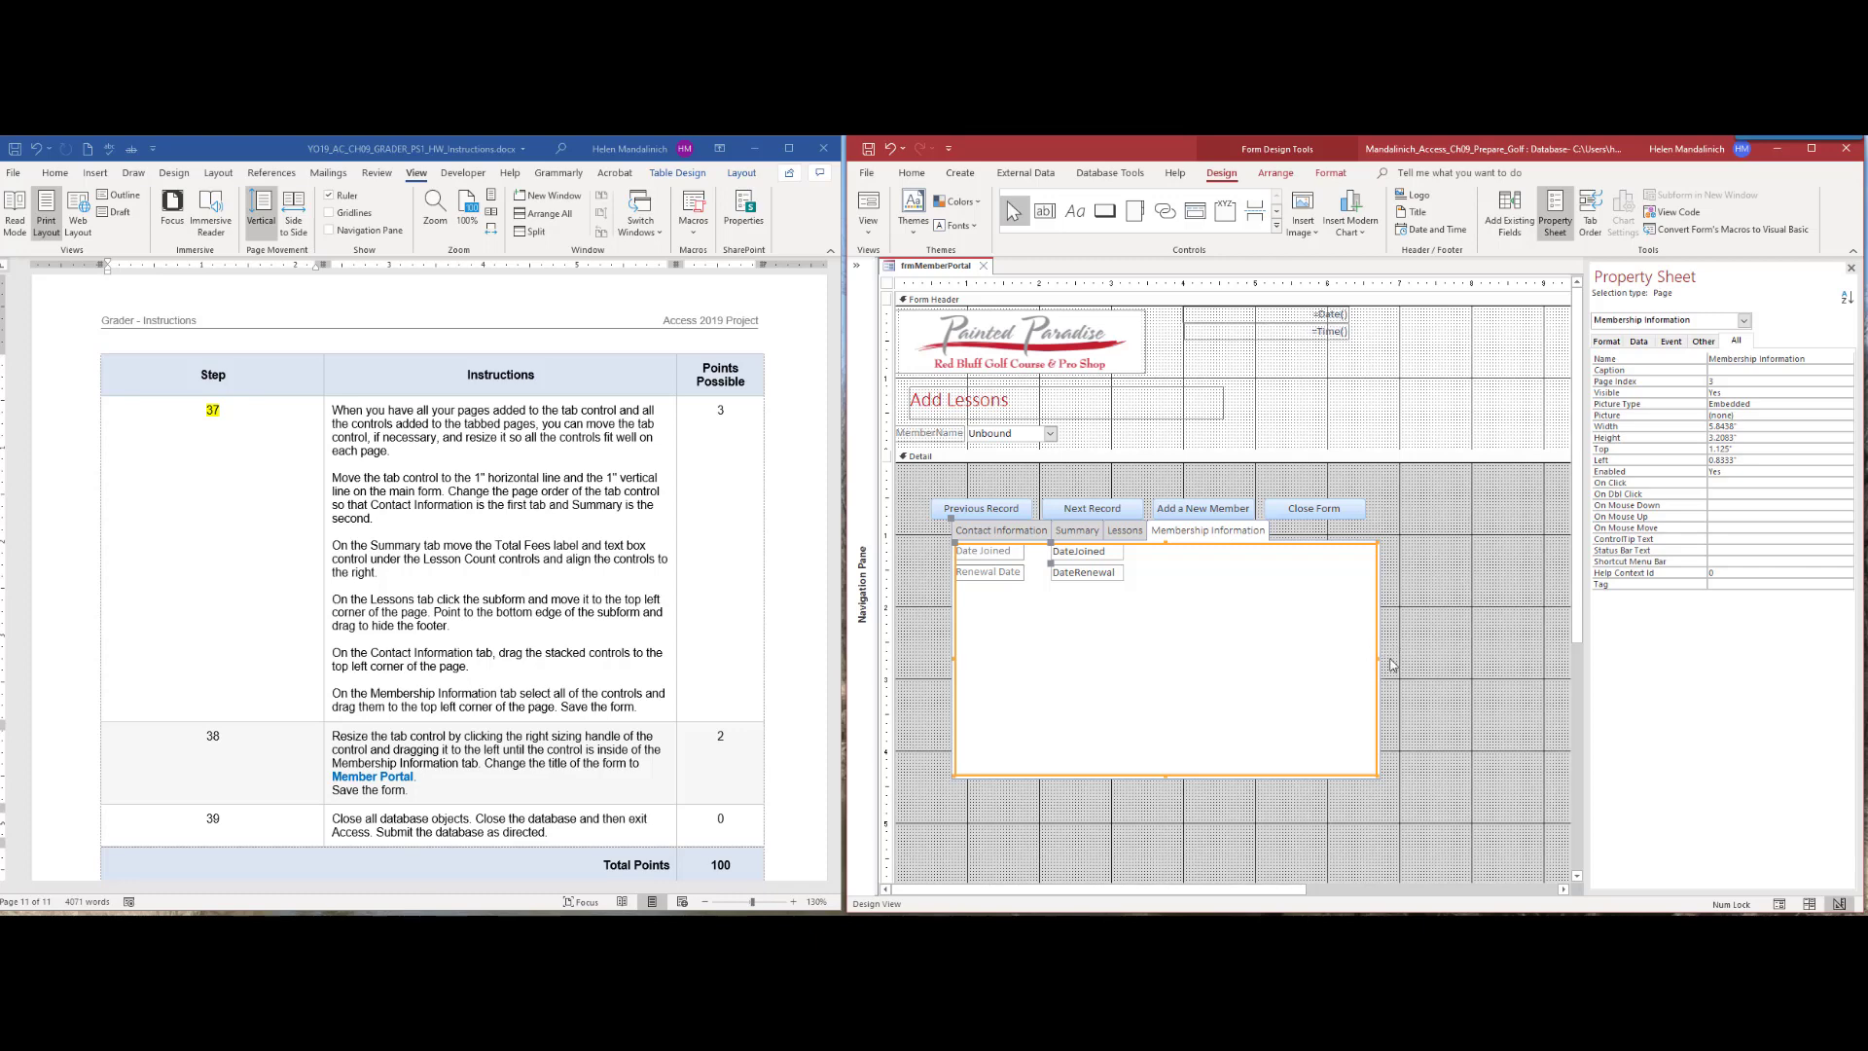
drag(1377, 664, 1374, 664)
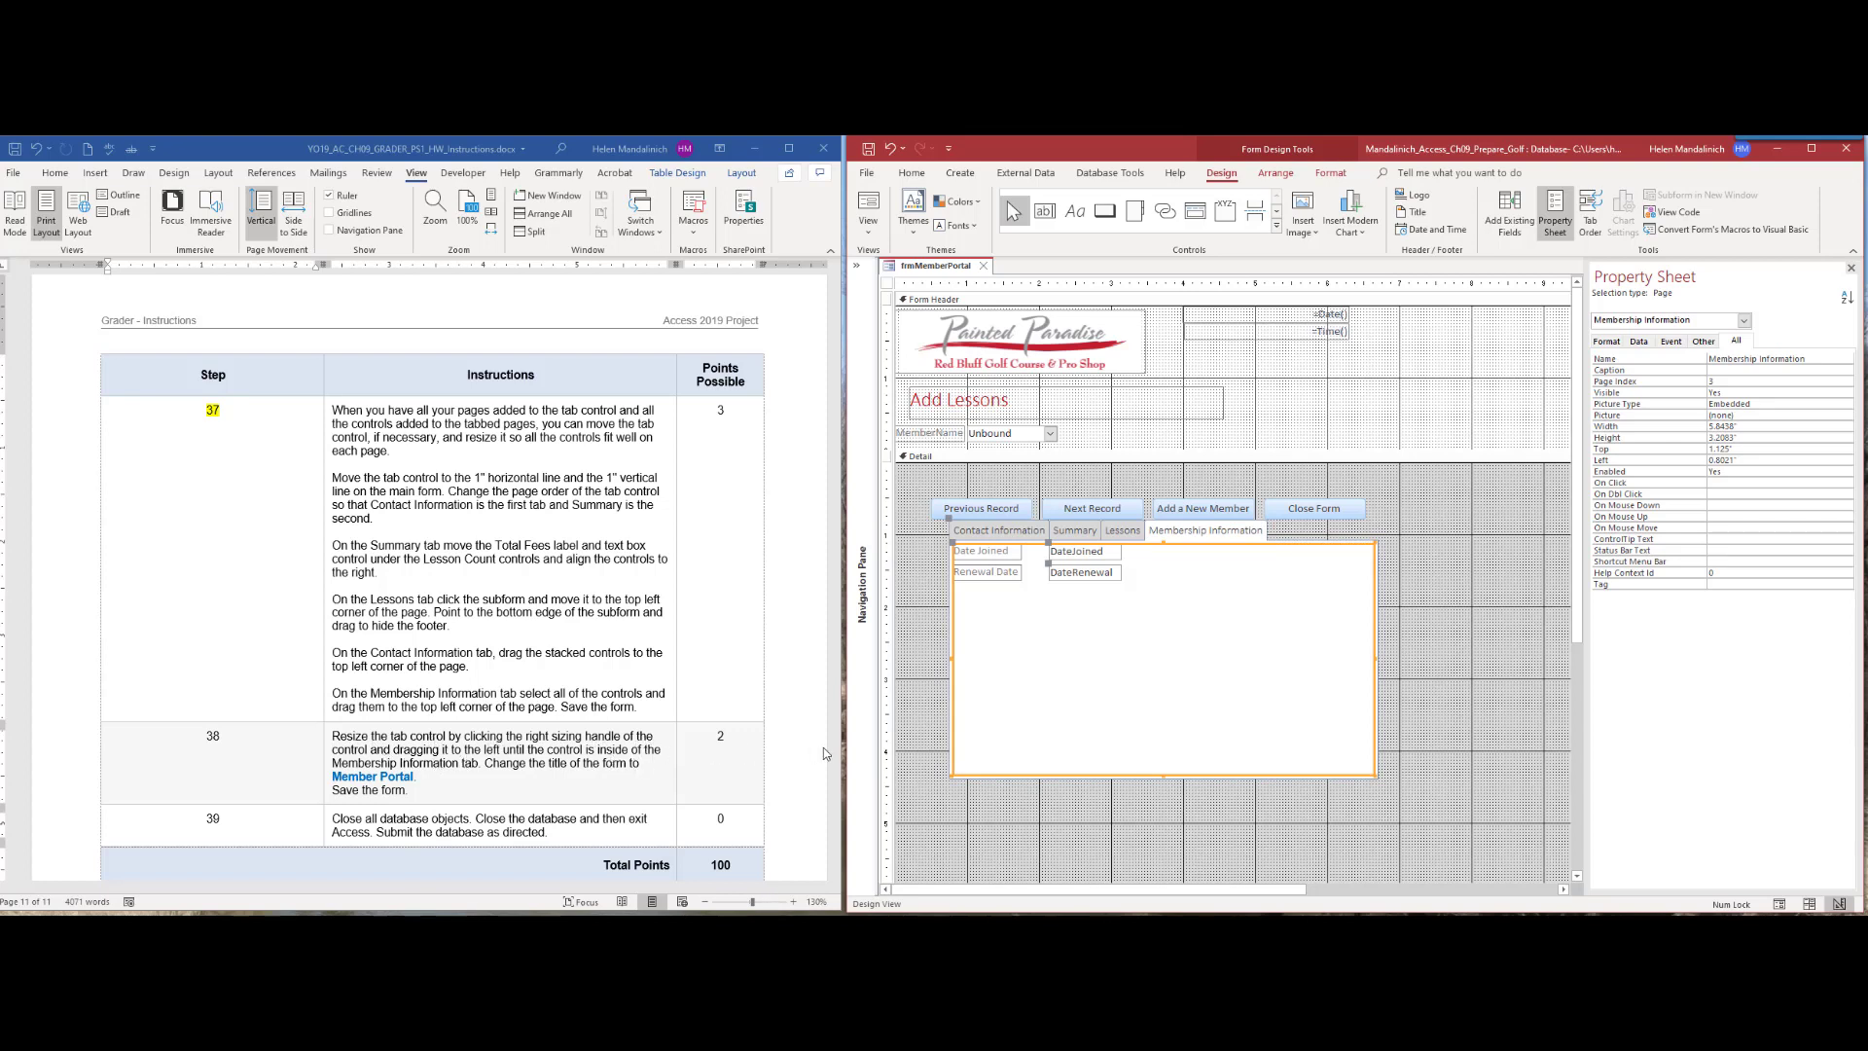
click(1022, 531)
click(1072, 530)
click(1122, 531)
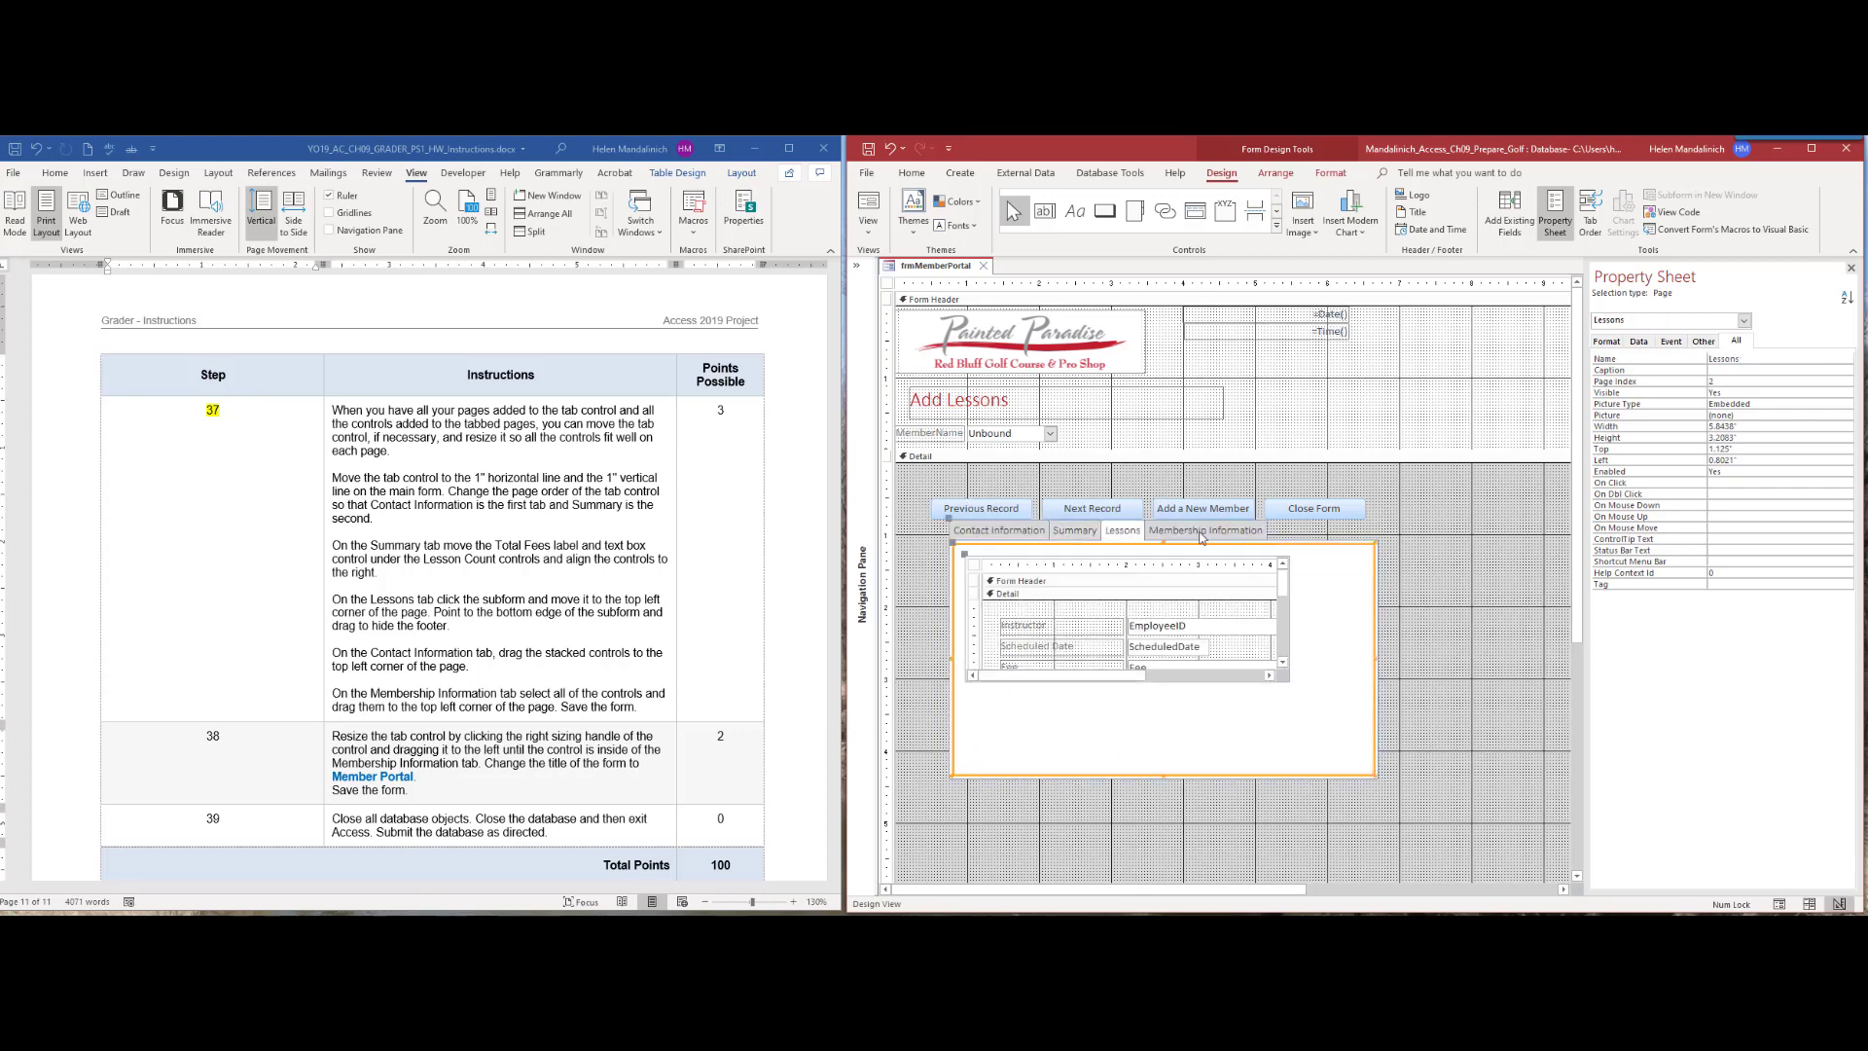
click(1204, 533)
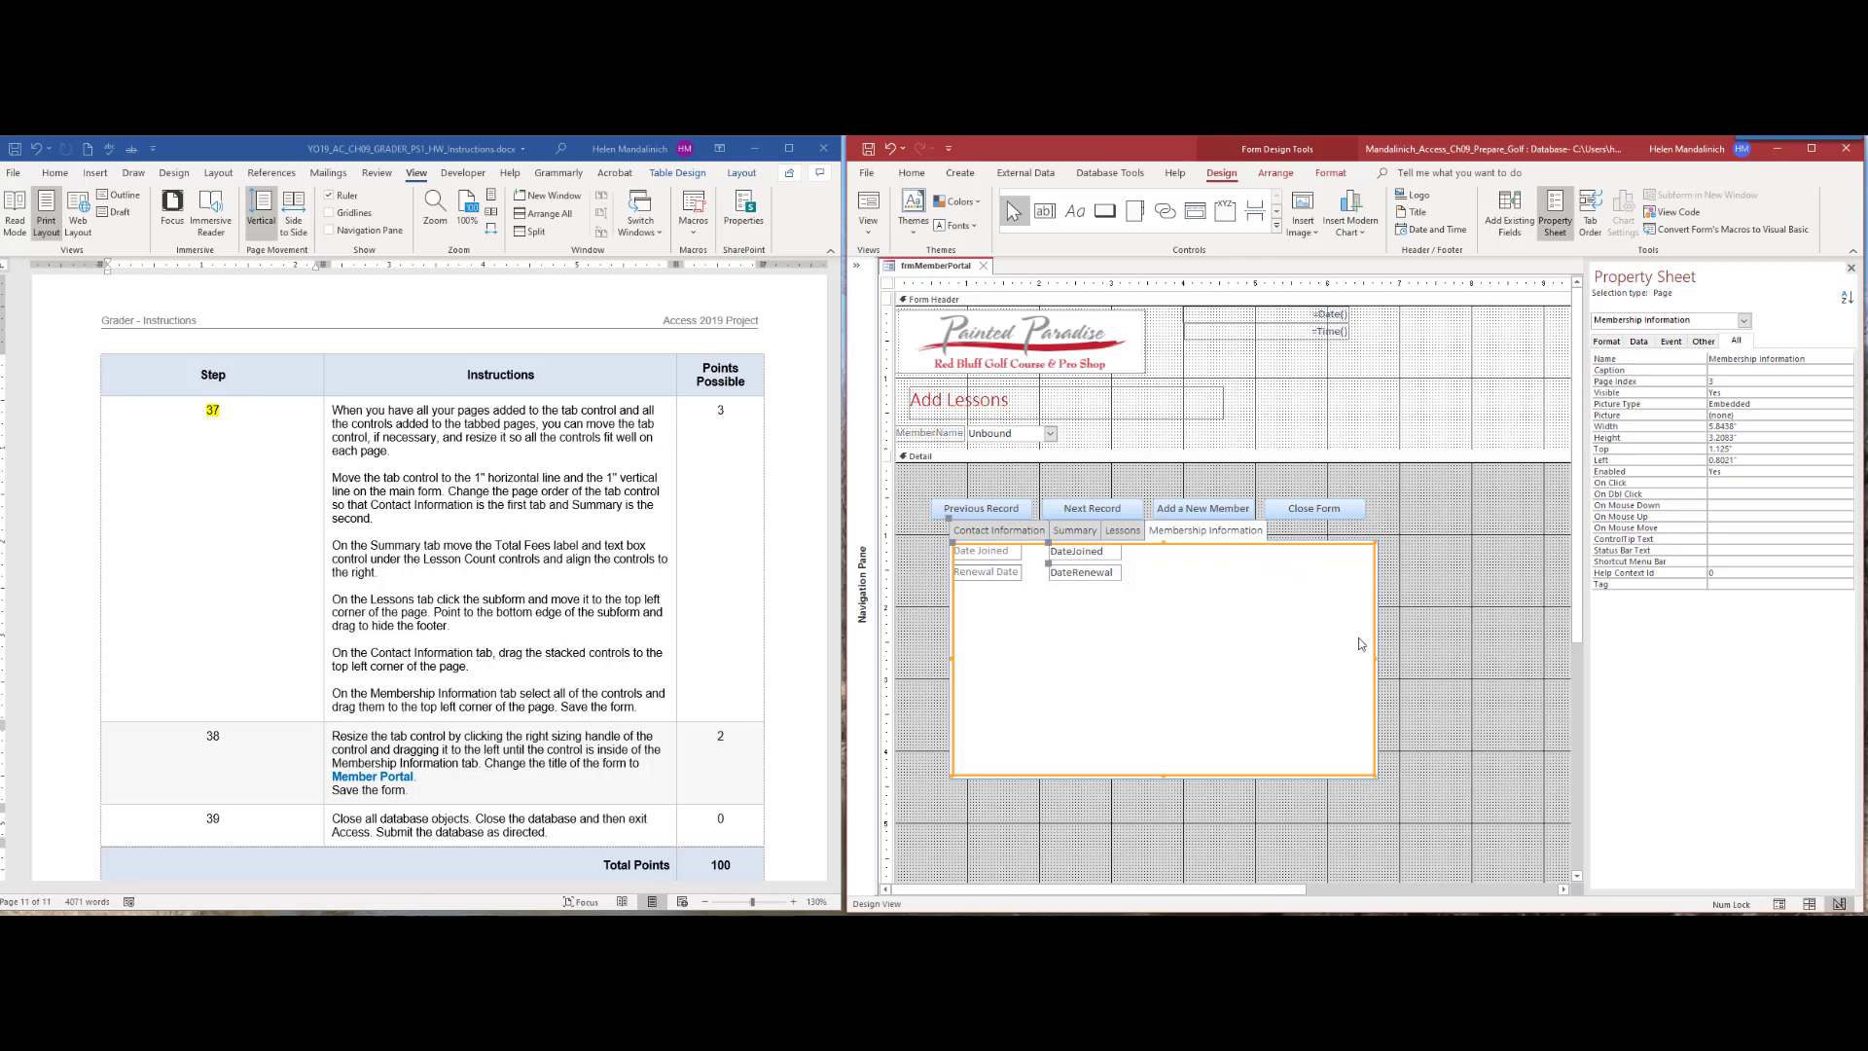
drag(1375, 658, 1267, 644)
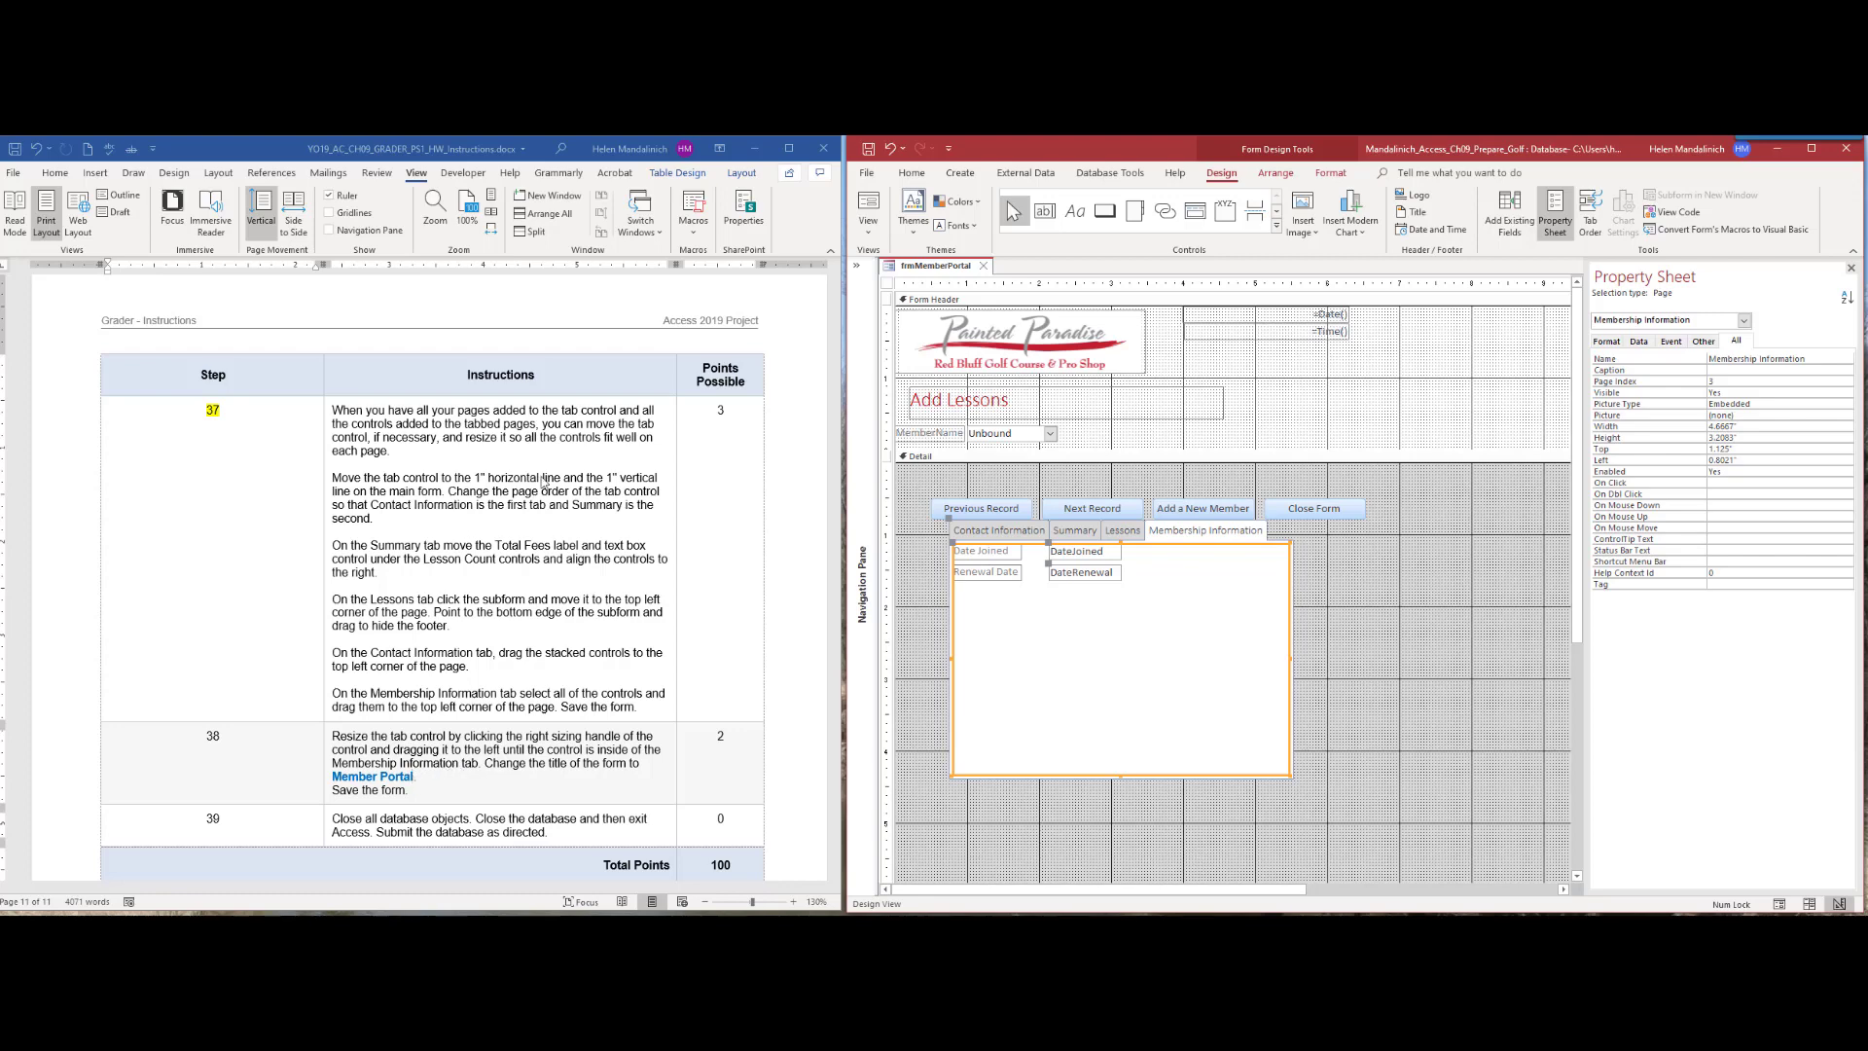
Step: Change the title label in the form header to Member Portal and save the form
click(992, 401)
drag(1012, 400, 881, 395)
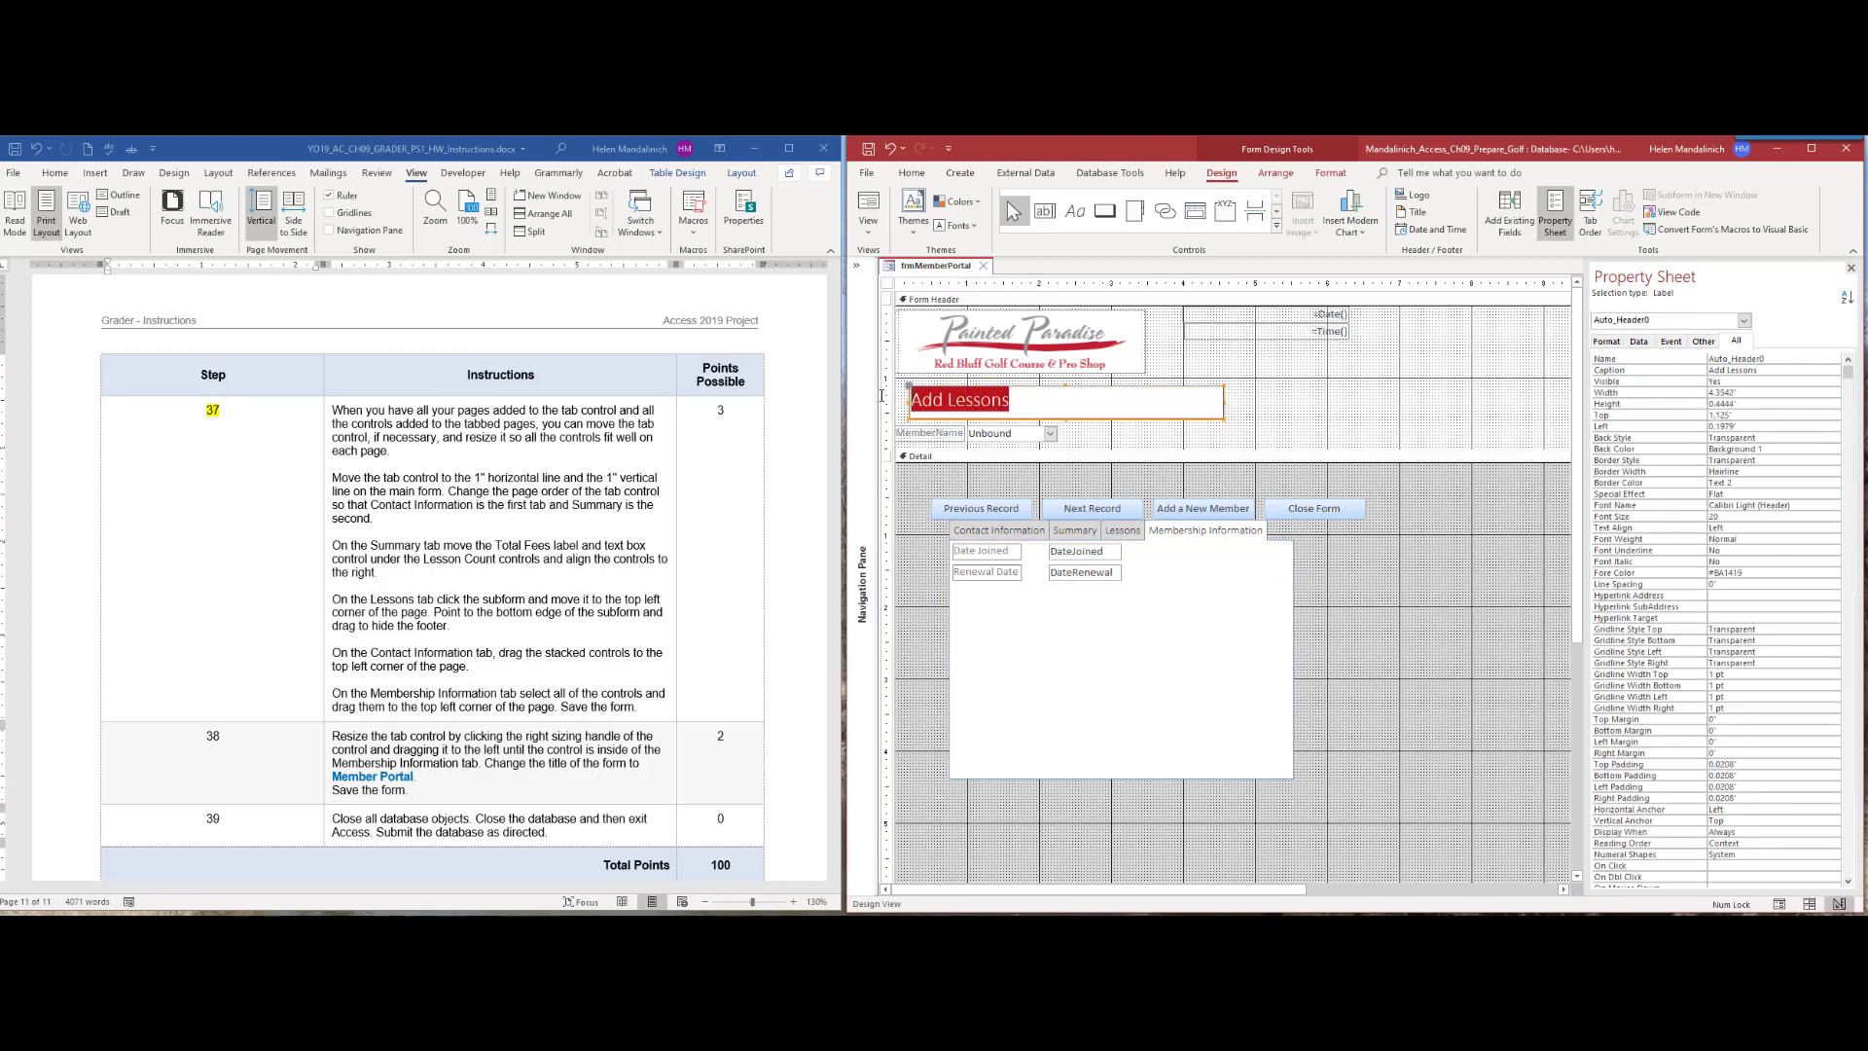
text(Member)
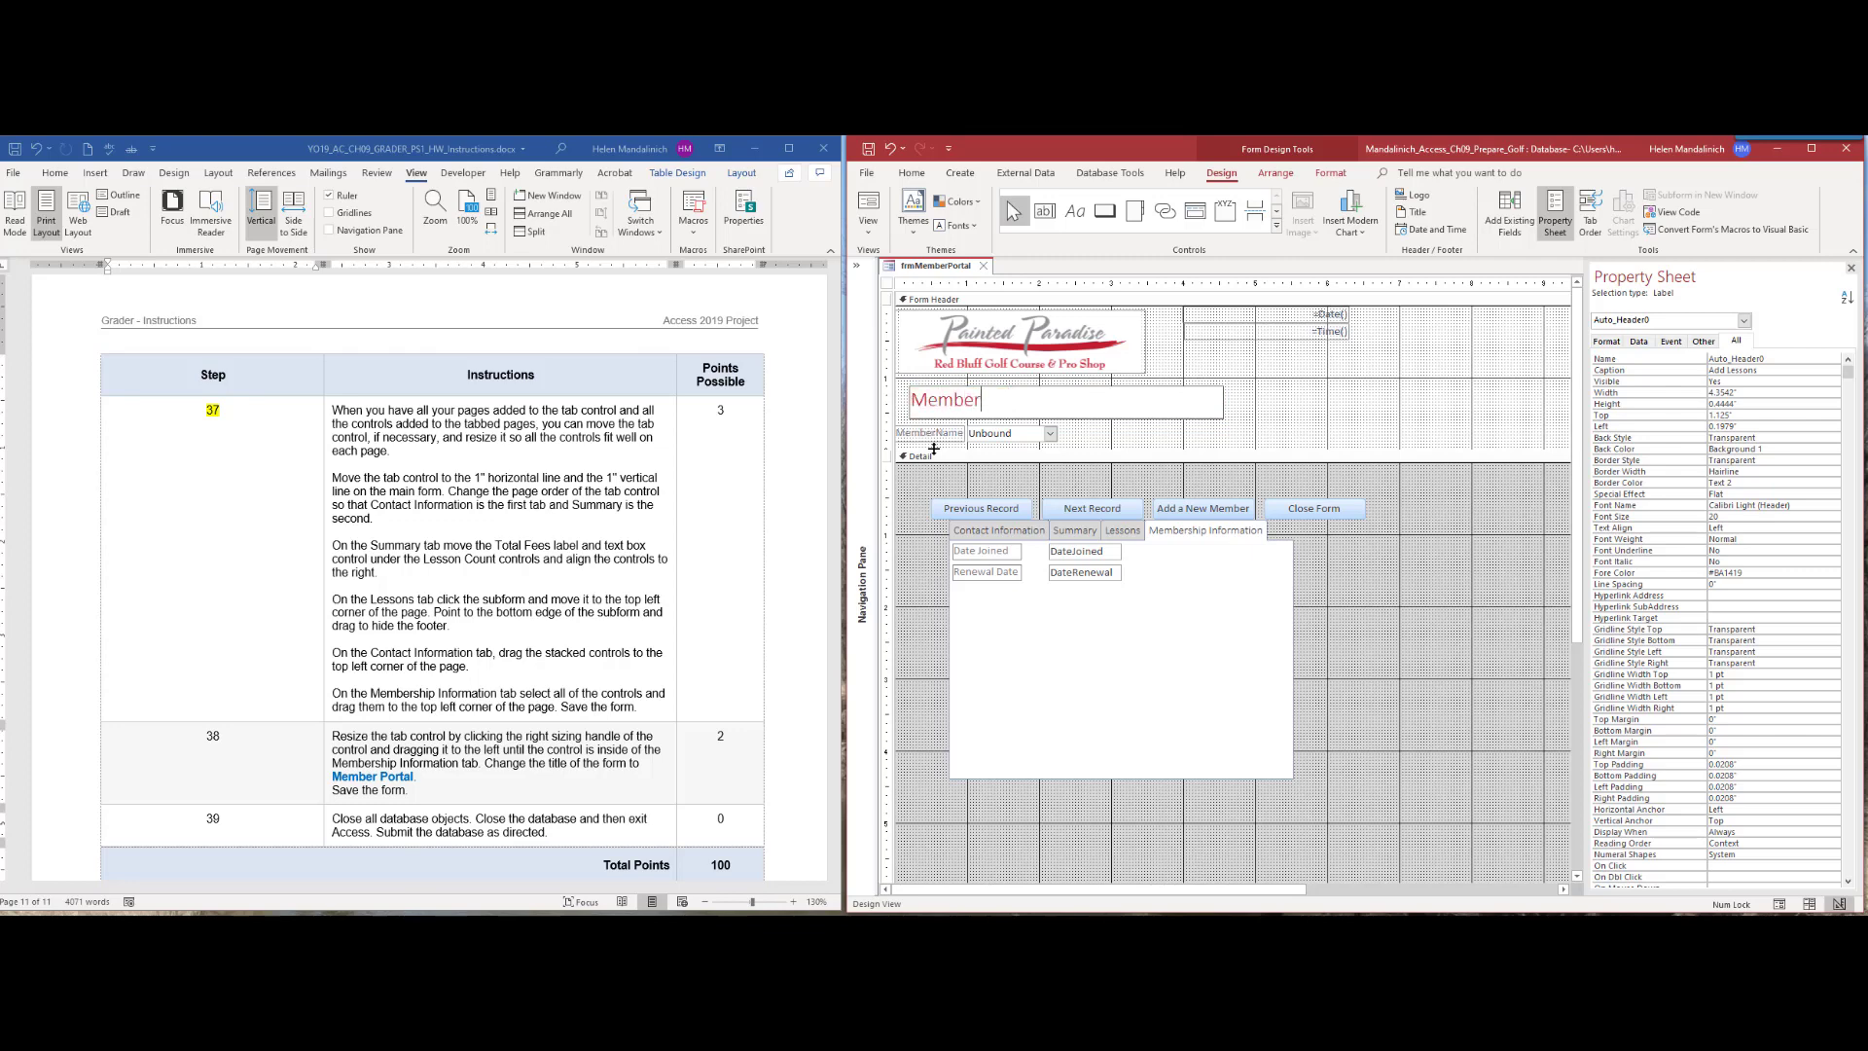
text( Portal)
click(869, 148)
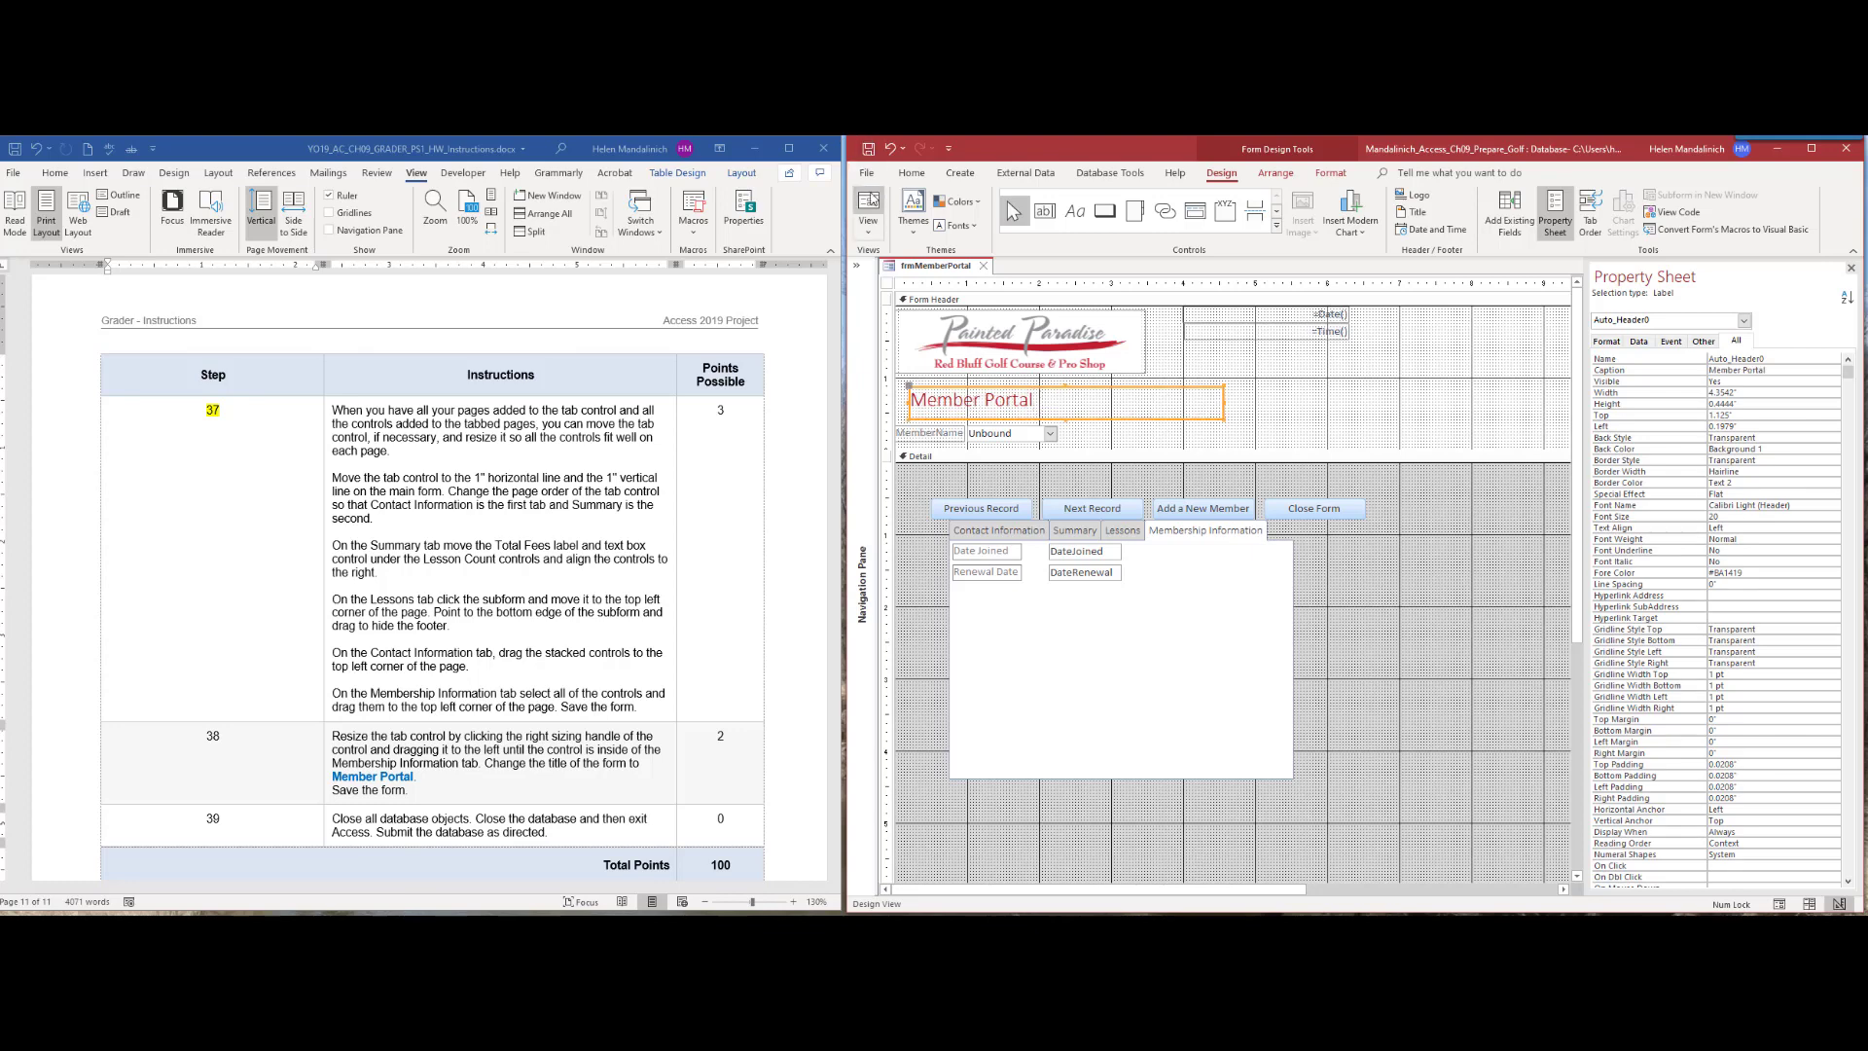
Step: Show the form in Form View, choose a member by name and examine that member's data on all four pages
click(868, 207)
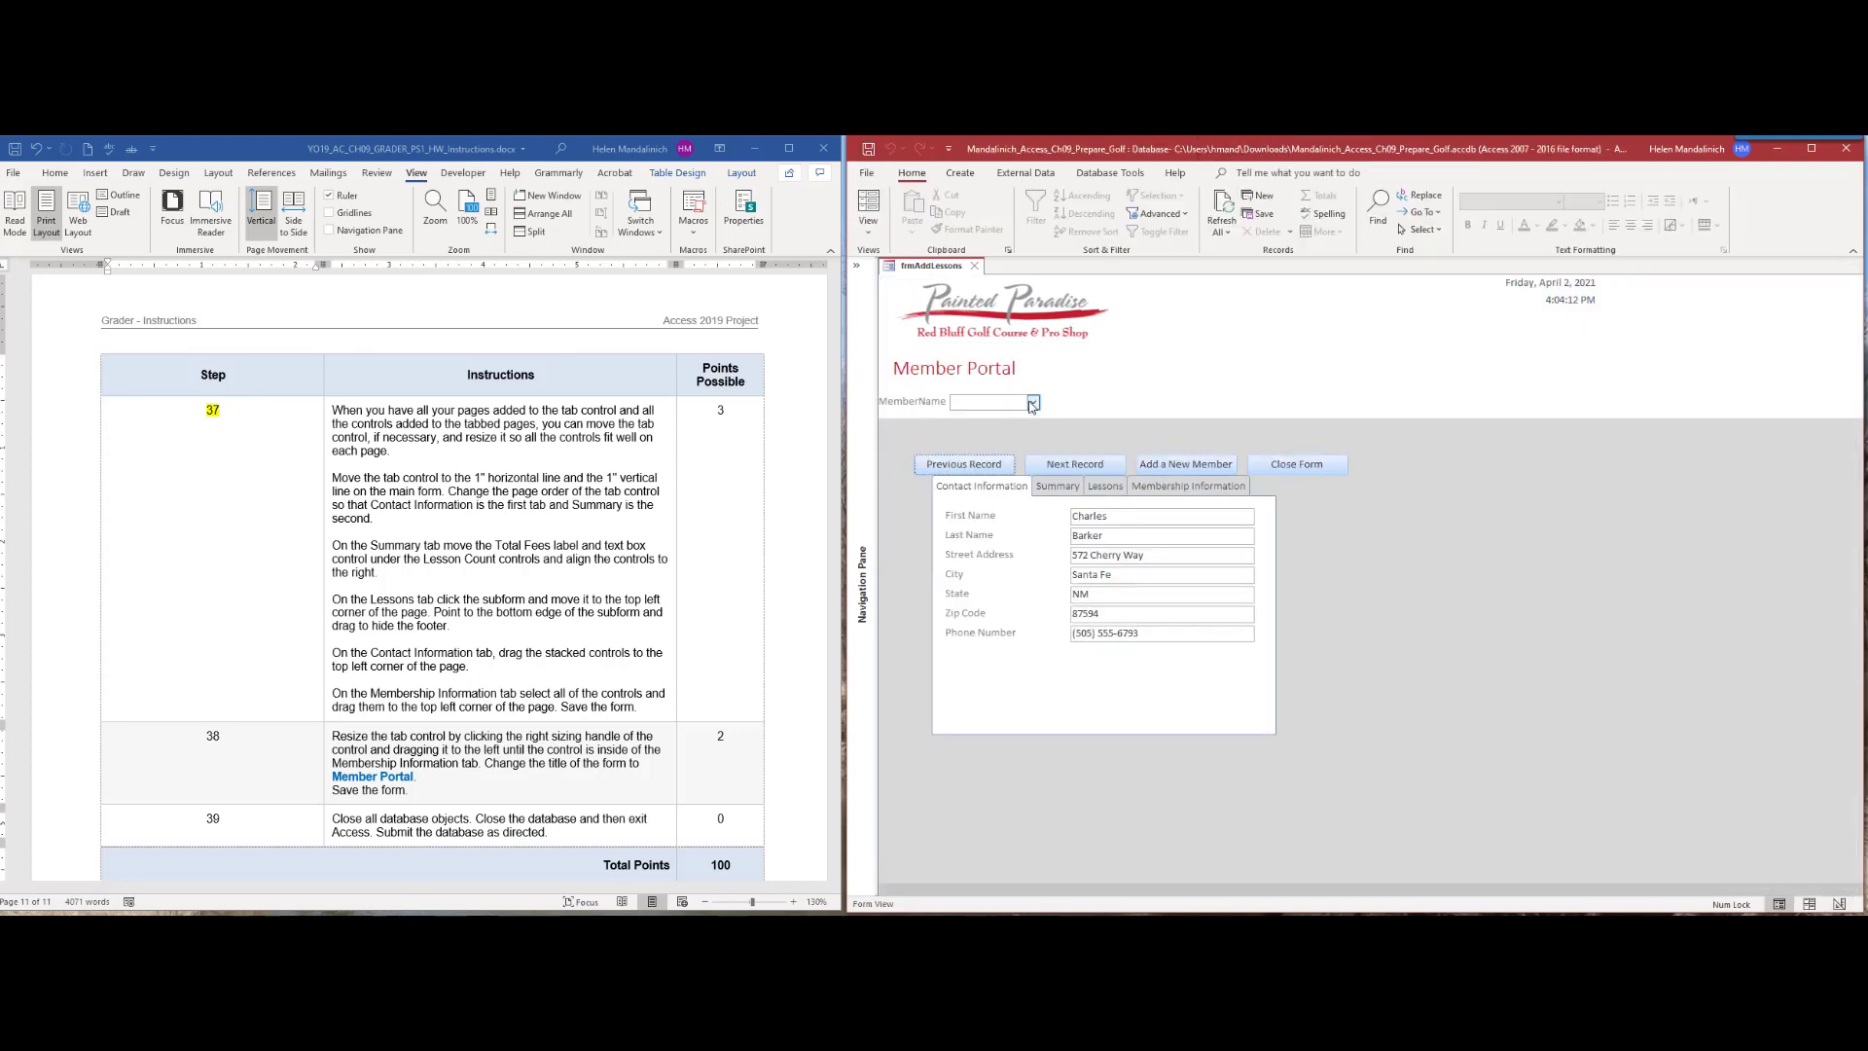
click(1032, 402)
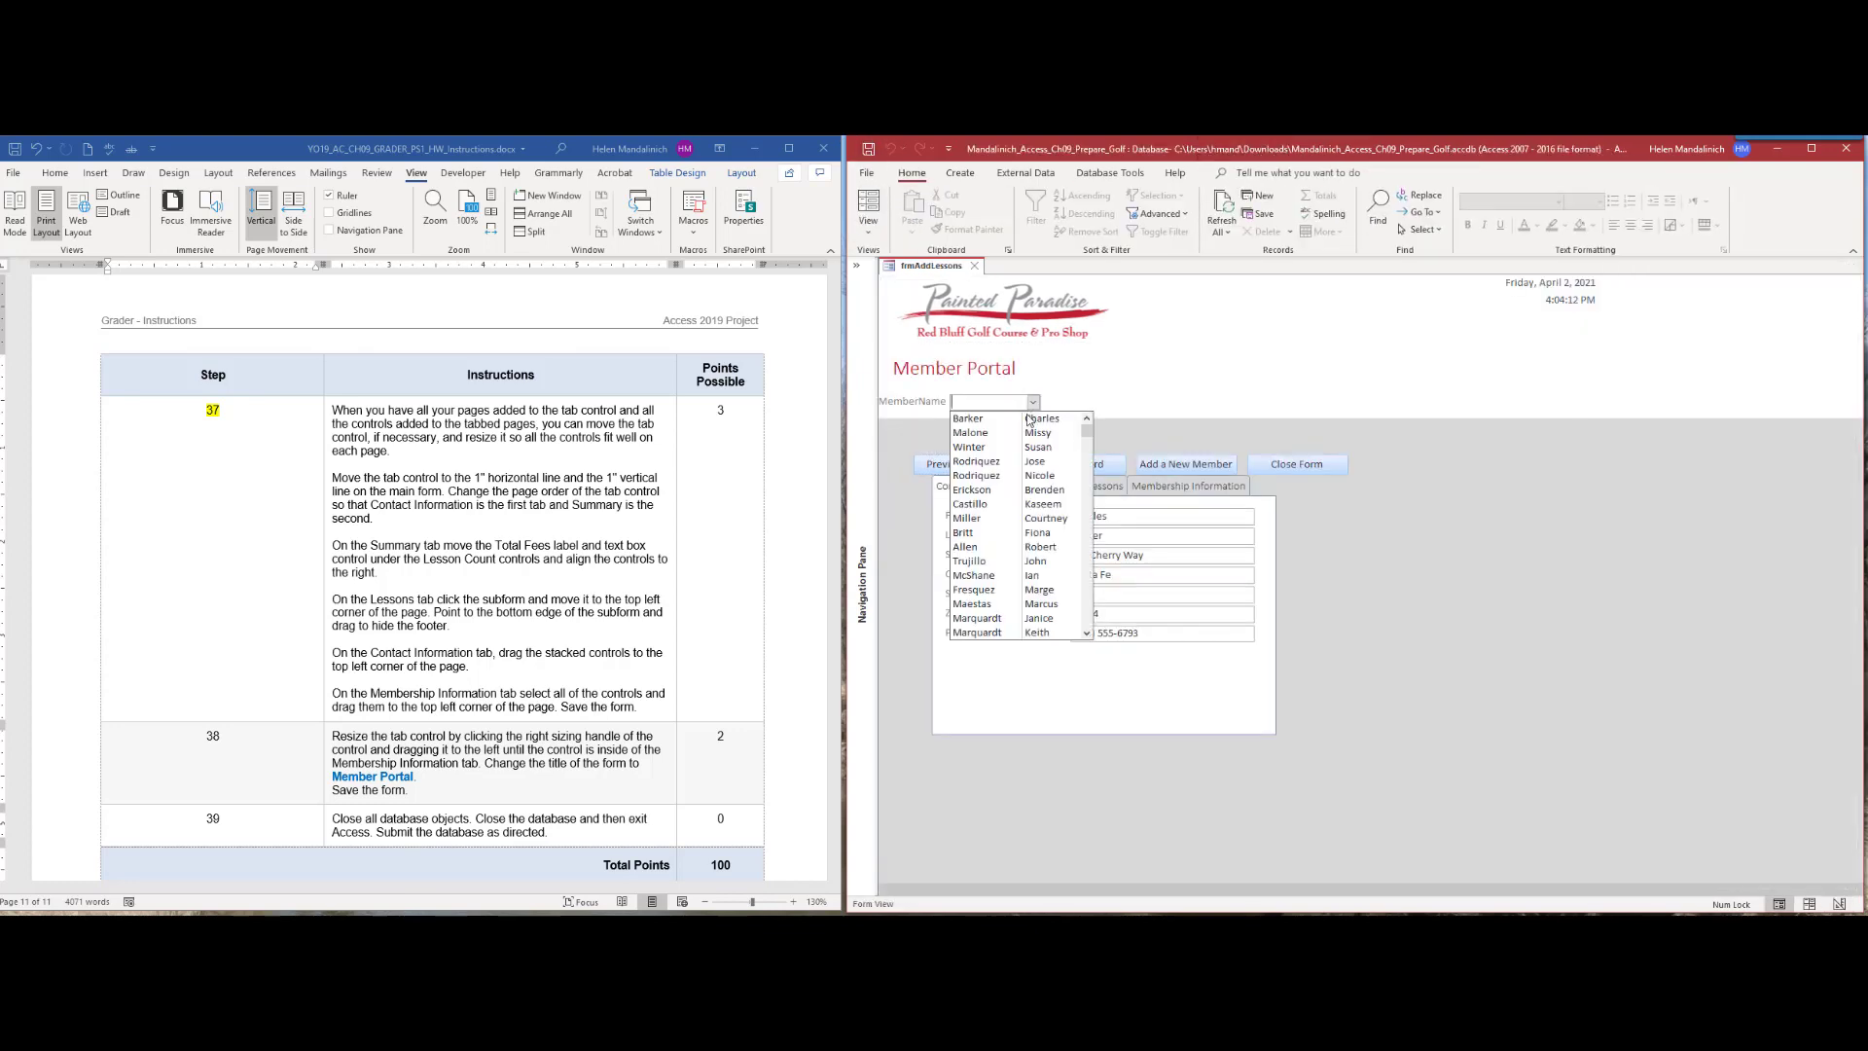
click(995, 465)
click(1058, 486)
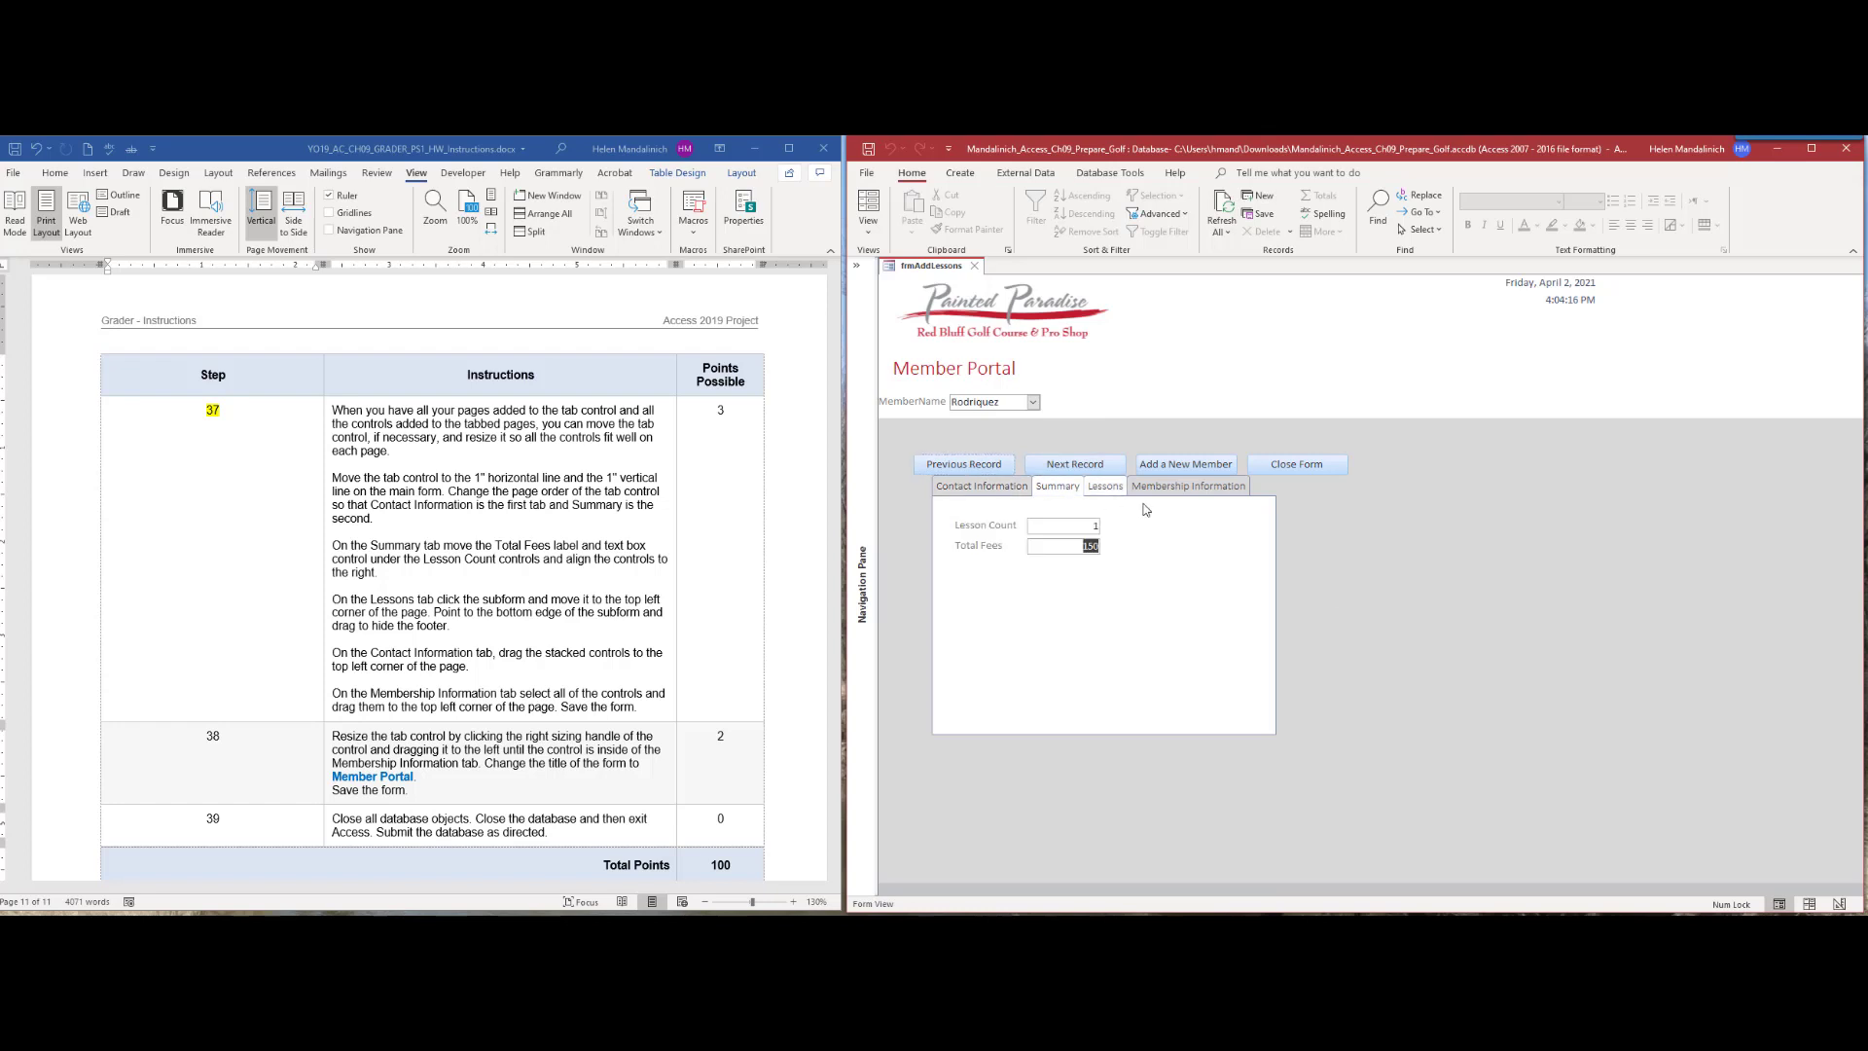
click(1106, 485)
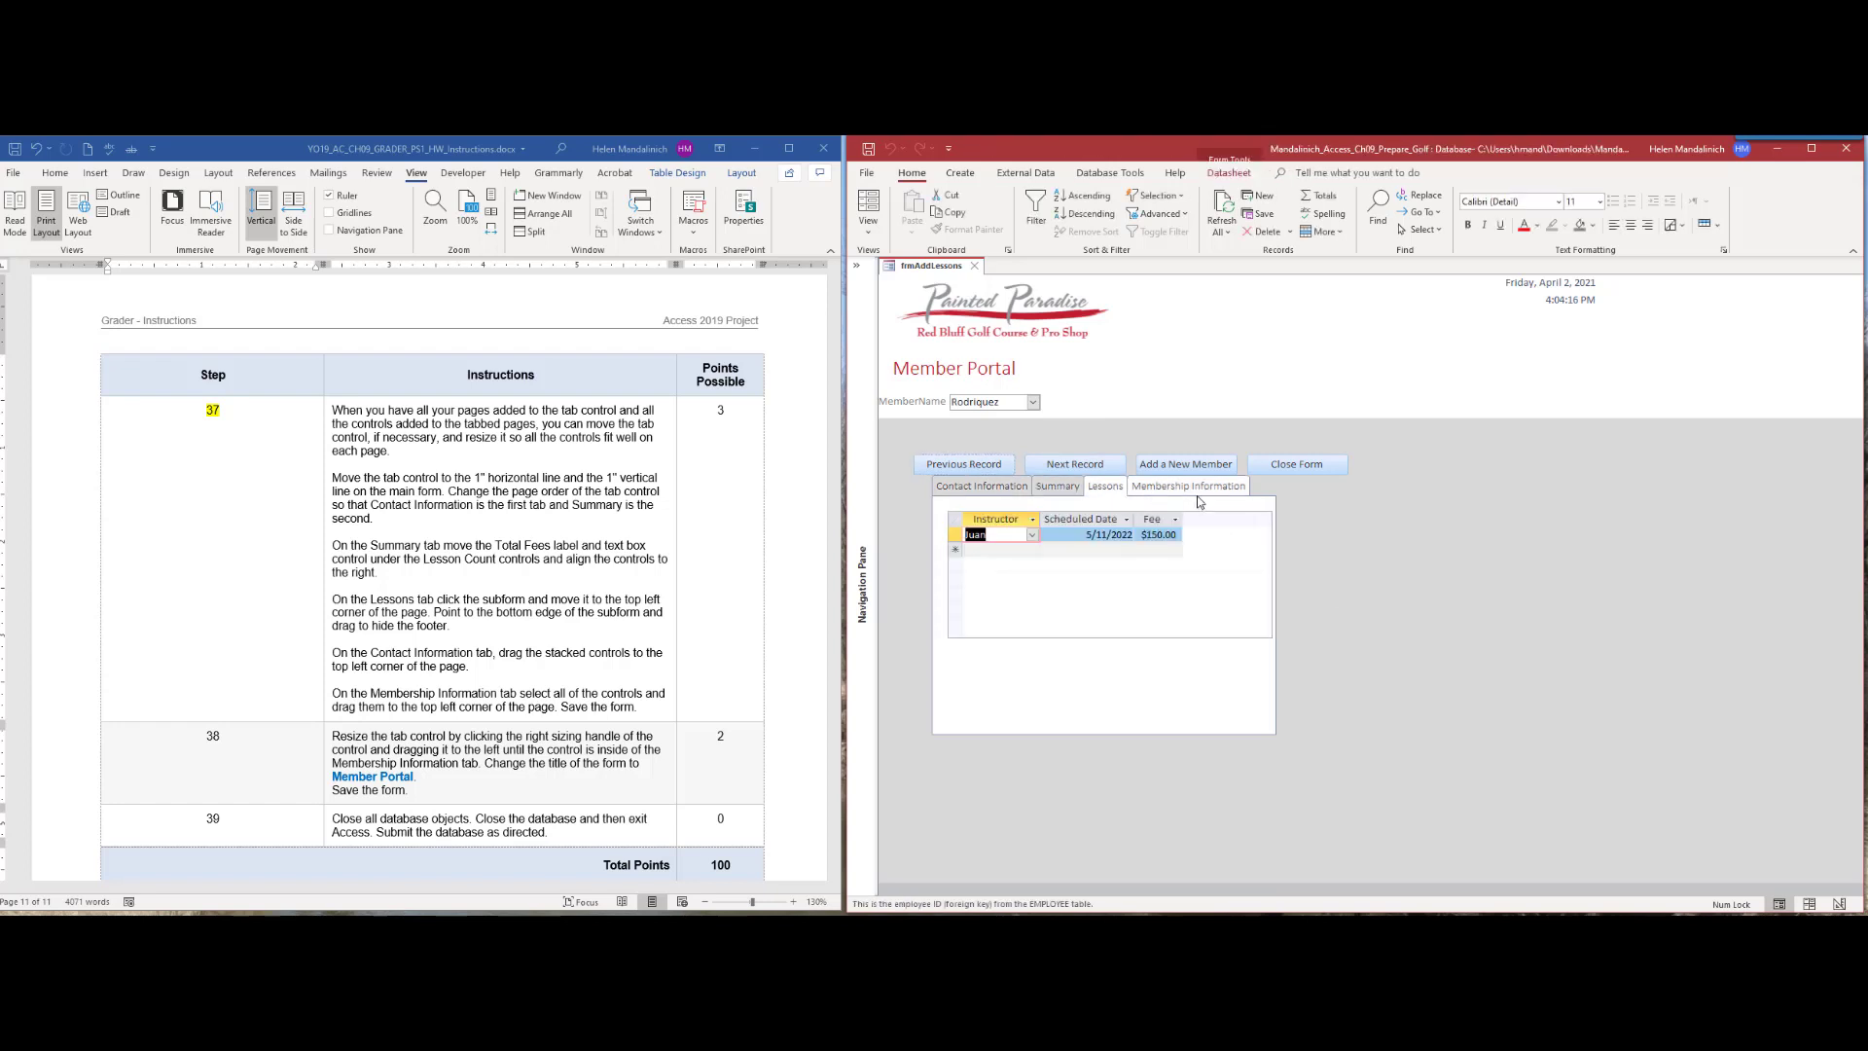
click(1188, 486)
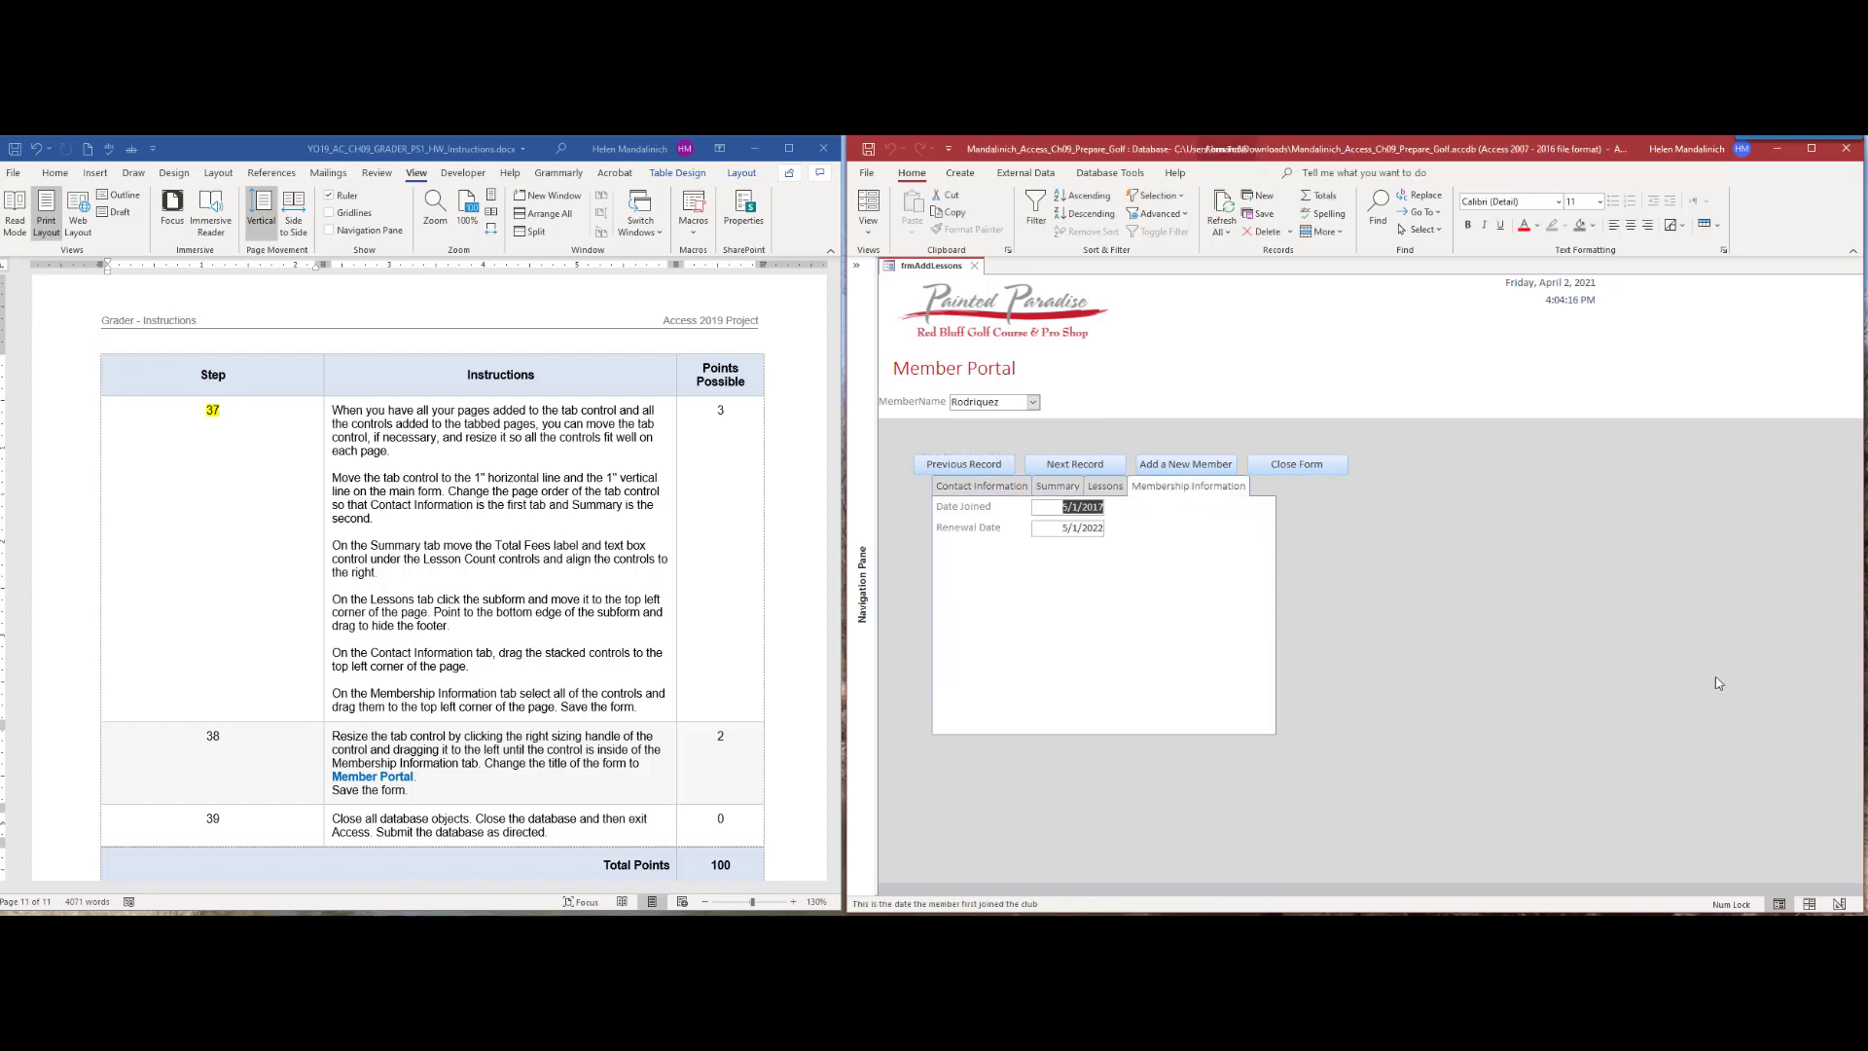
click(992, 486)
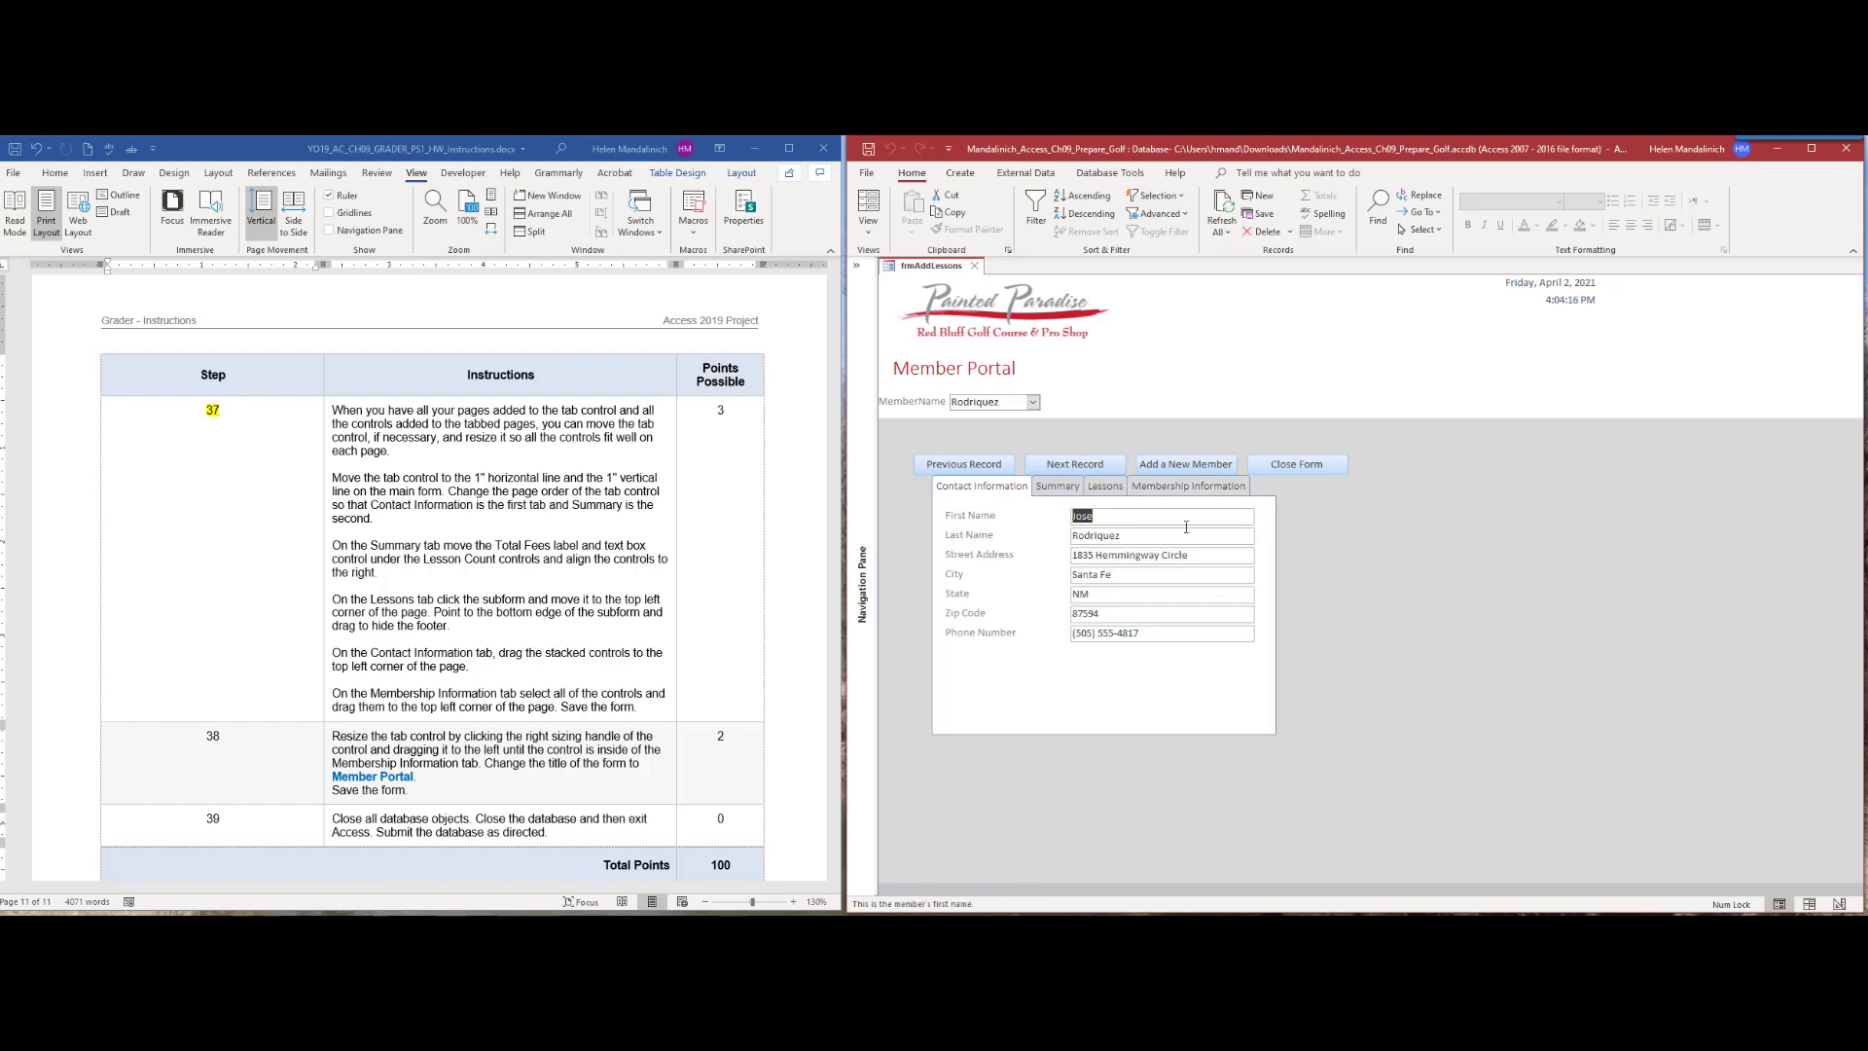
Step: Test the form's Next Record and Add a New Member commands, and close both forms
click(1059, 464)
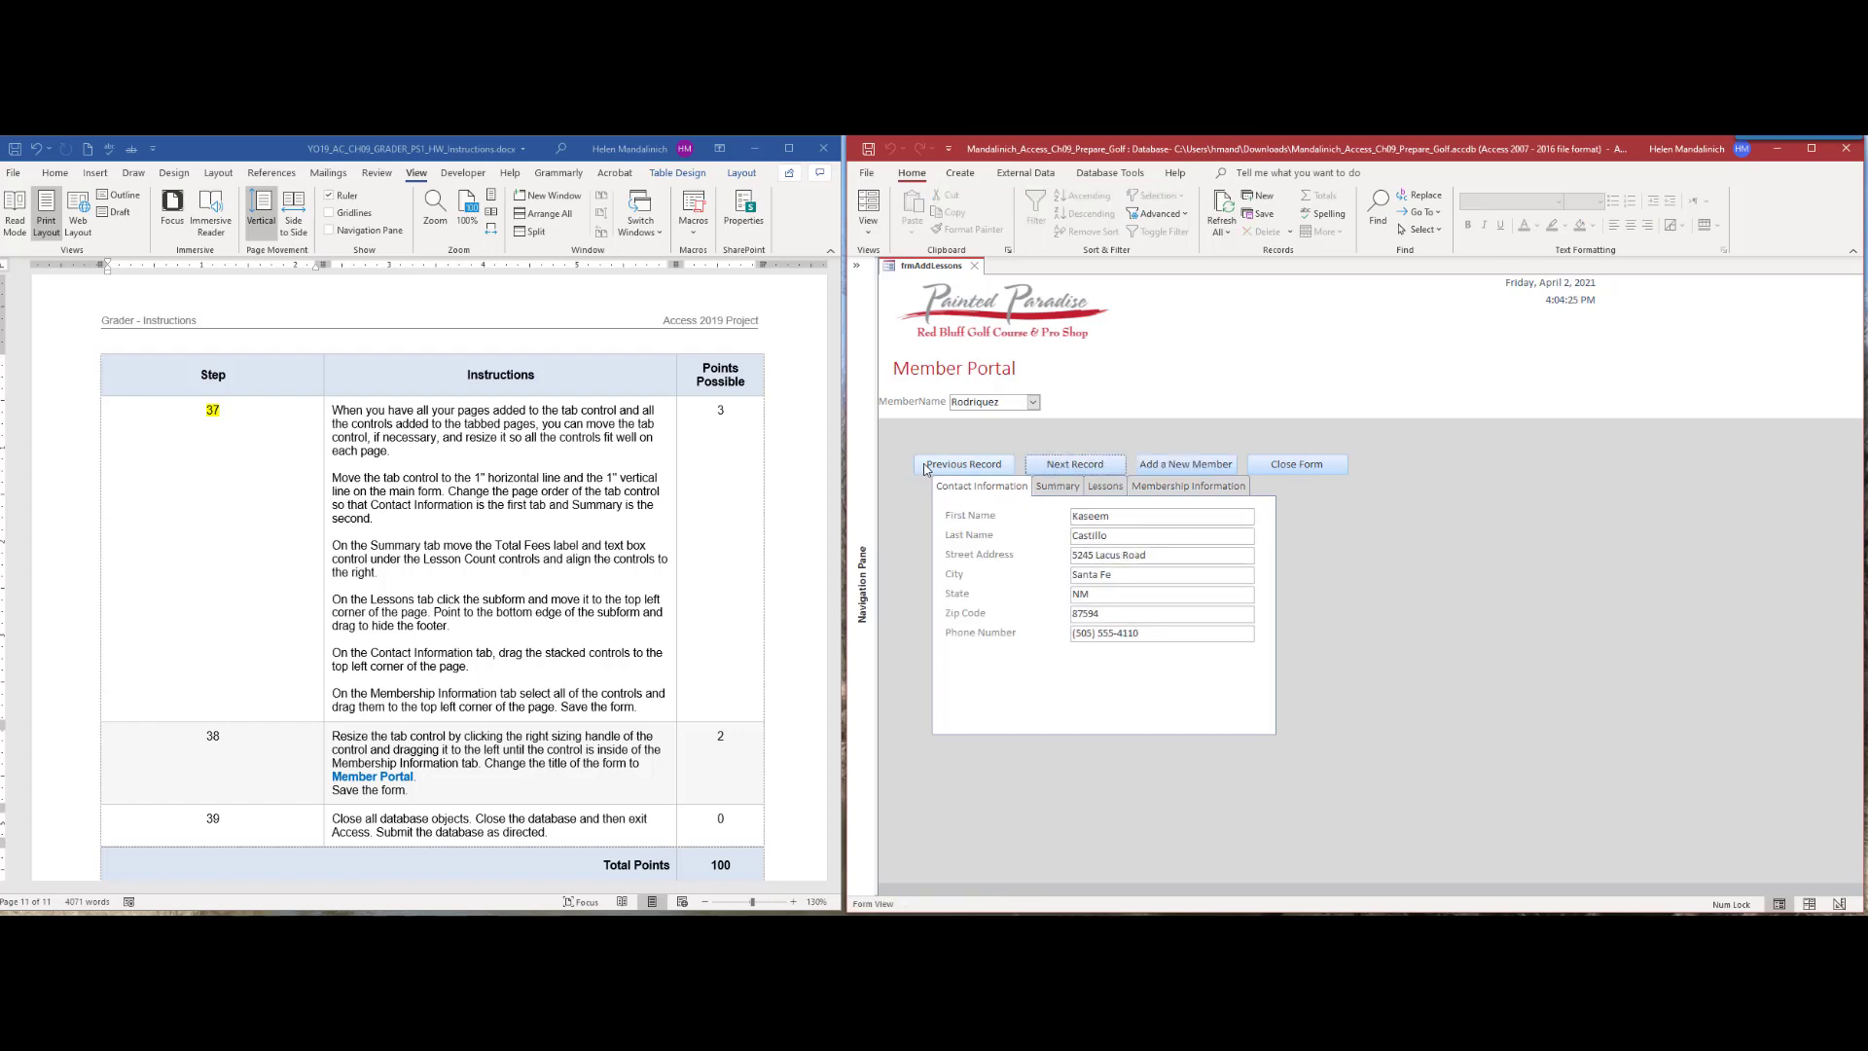
click(1185, 464)
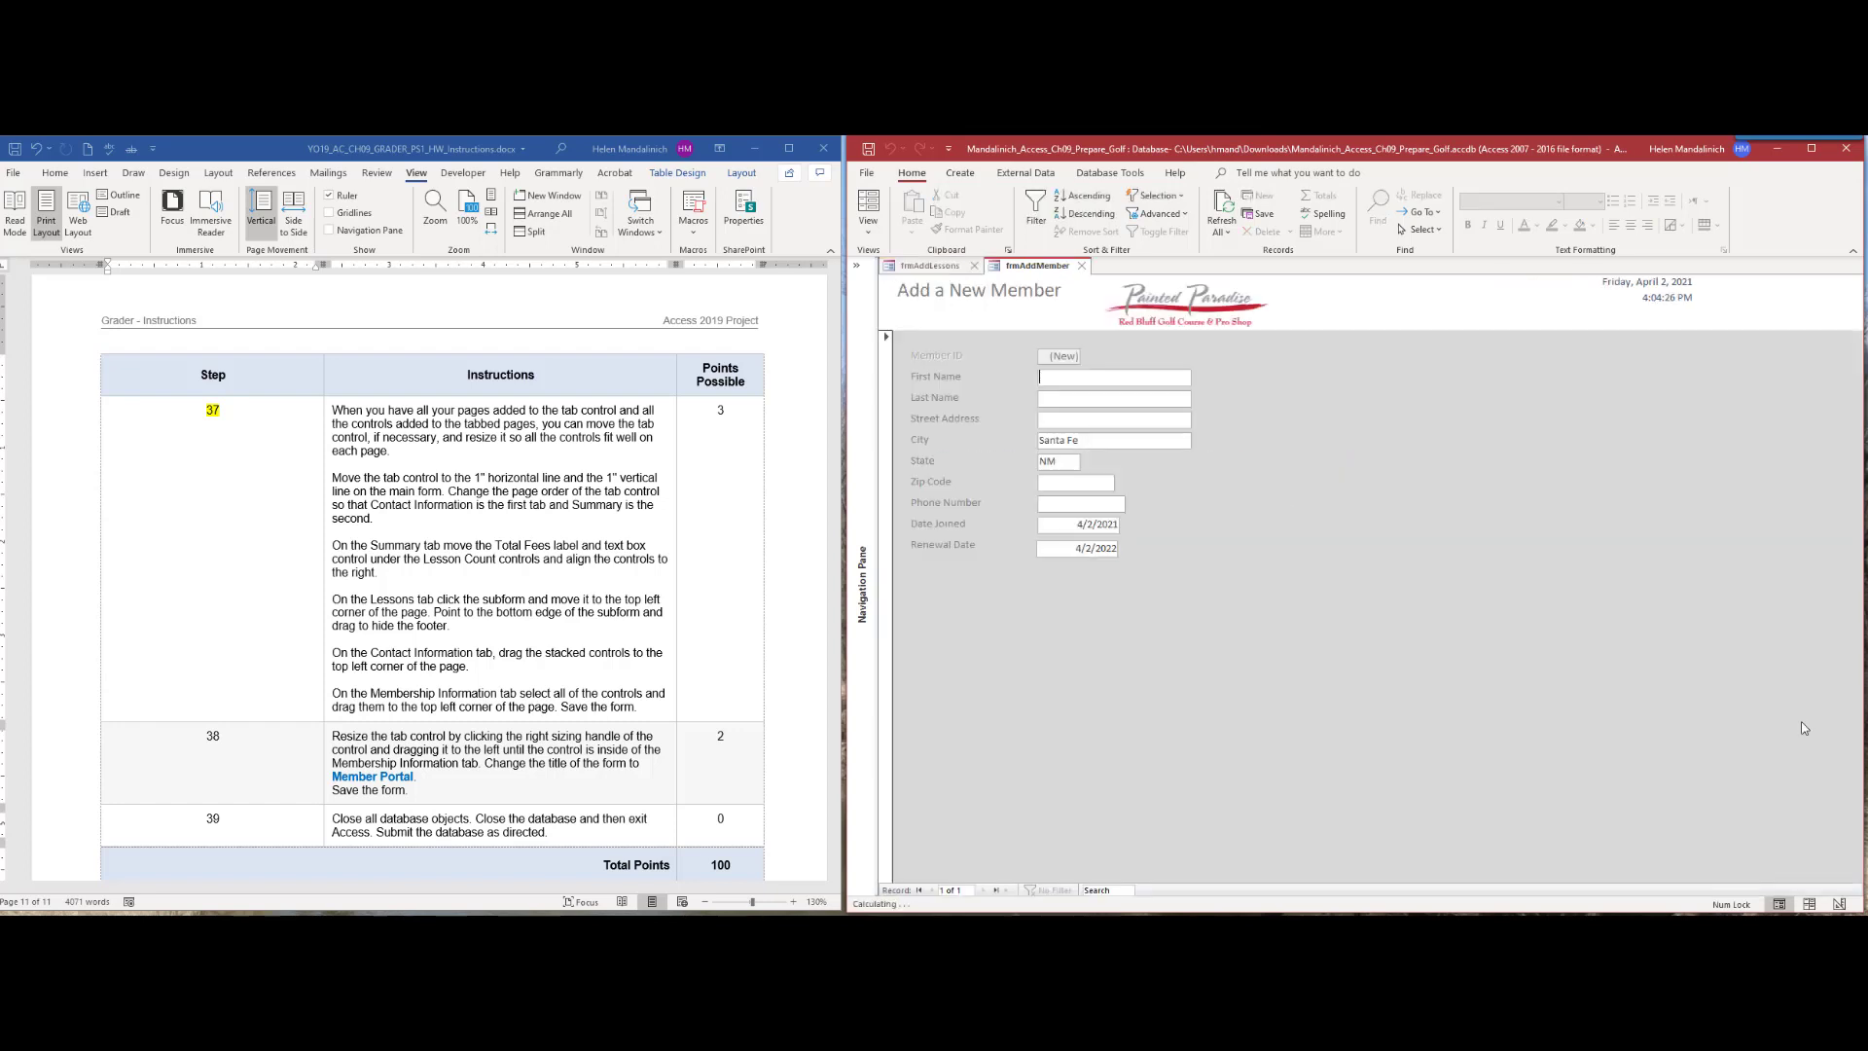
click(1081, 264)
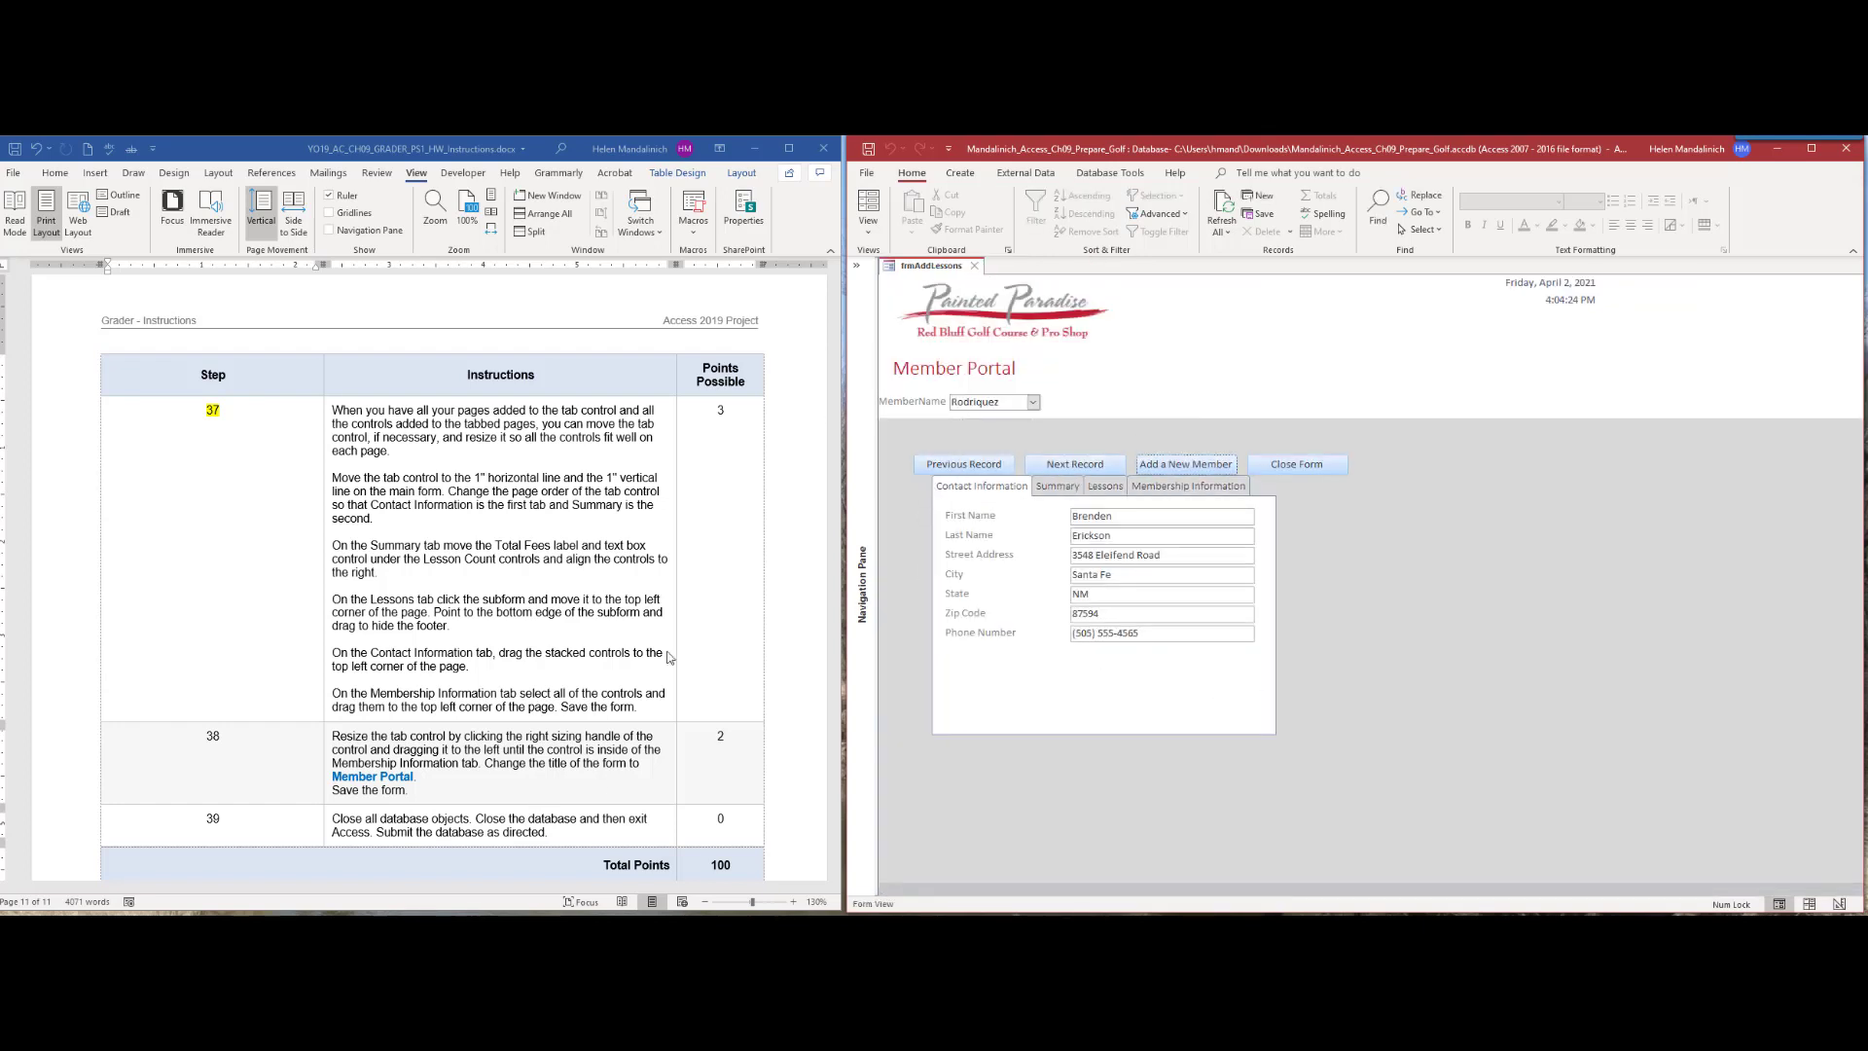
click(1305, 463)
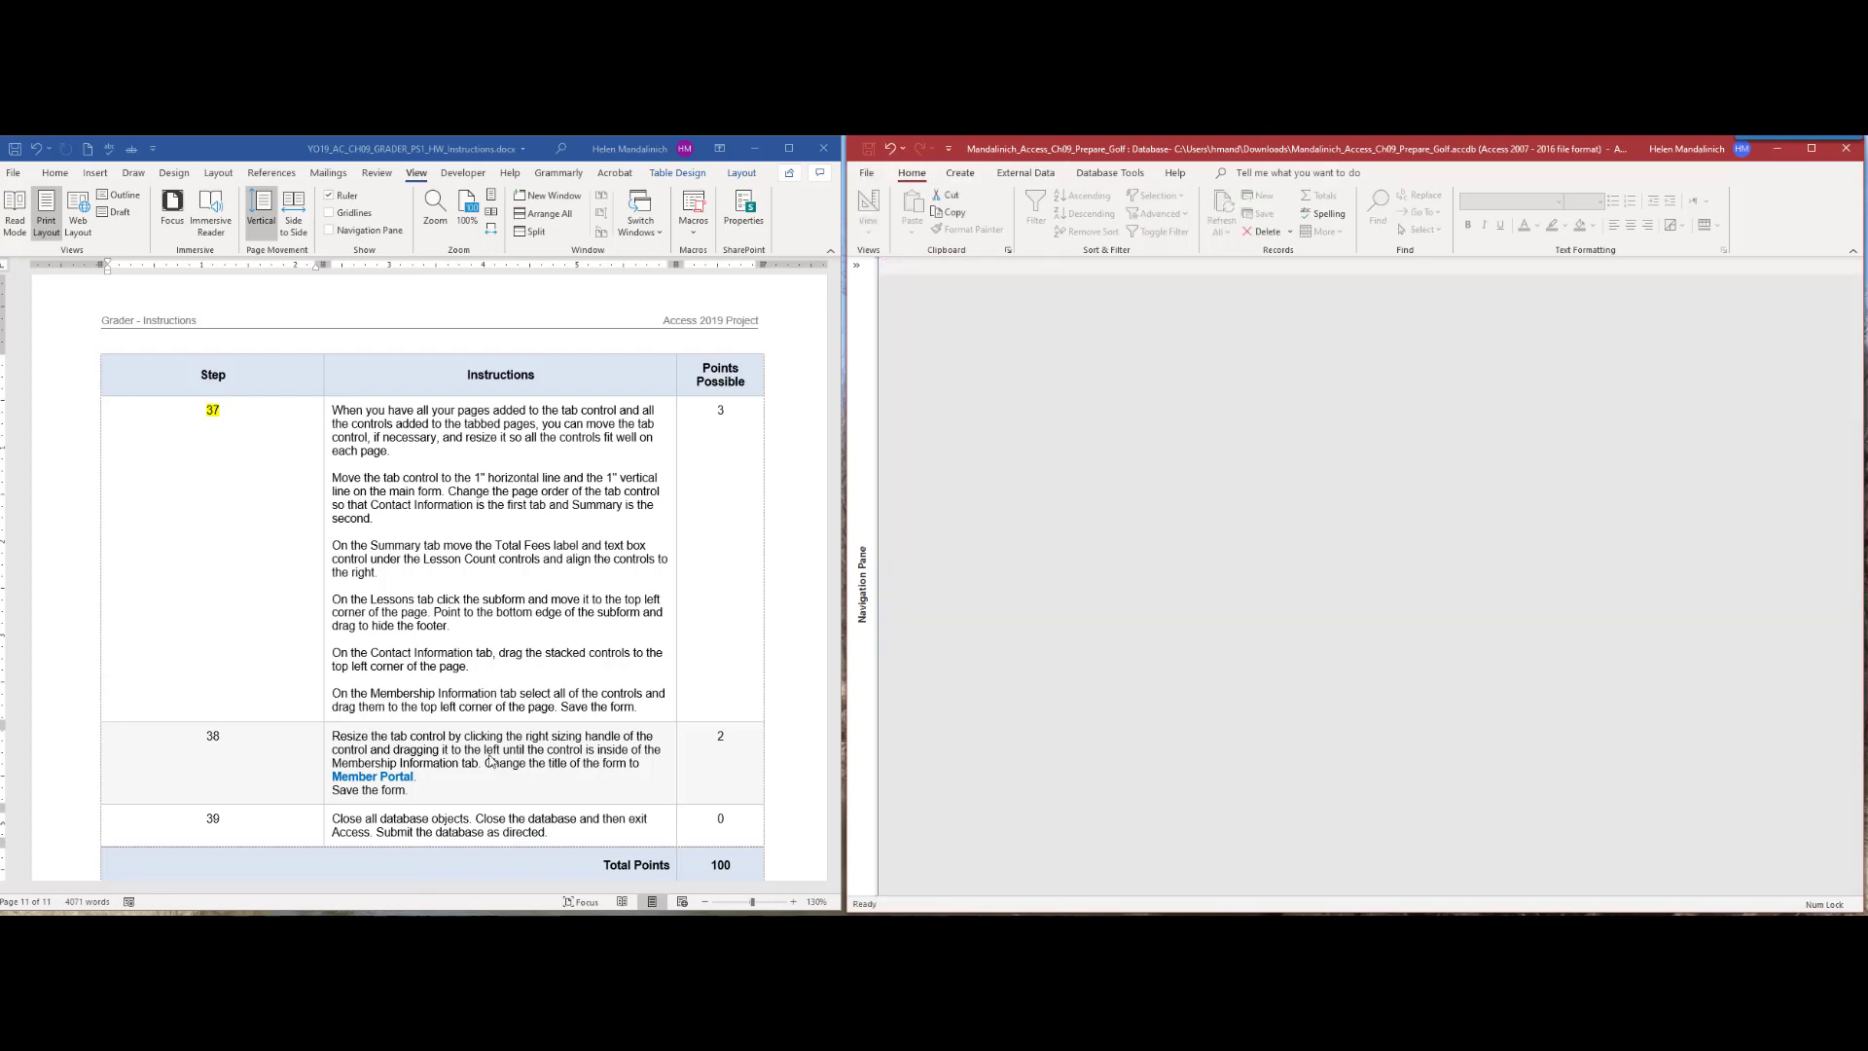
scroll(492, 759, down, 2)
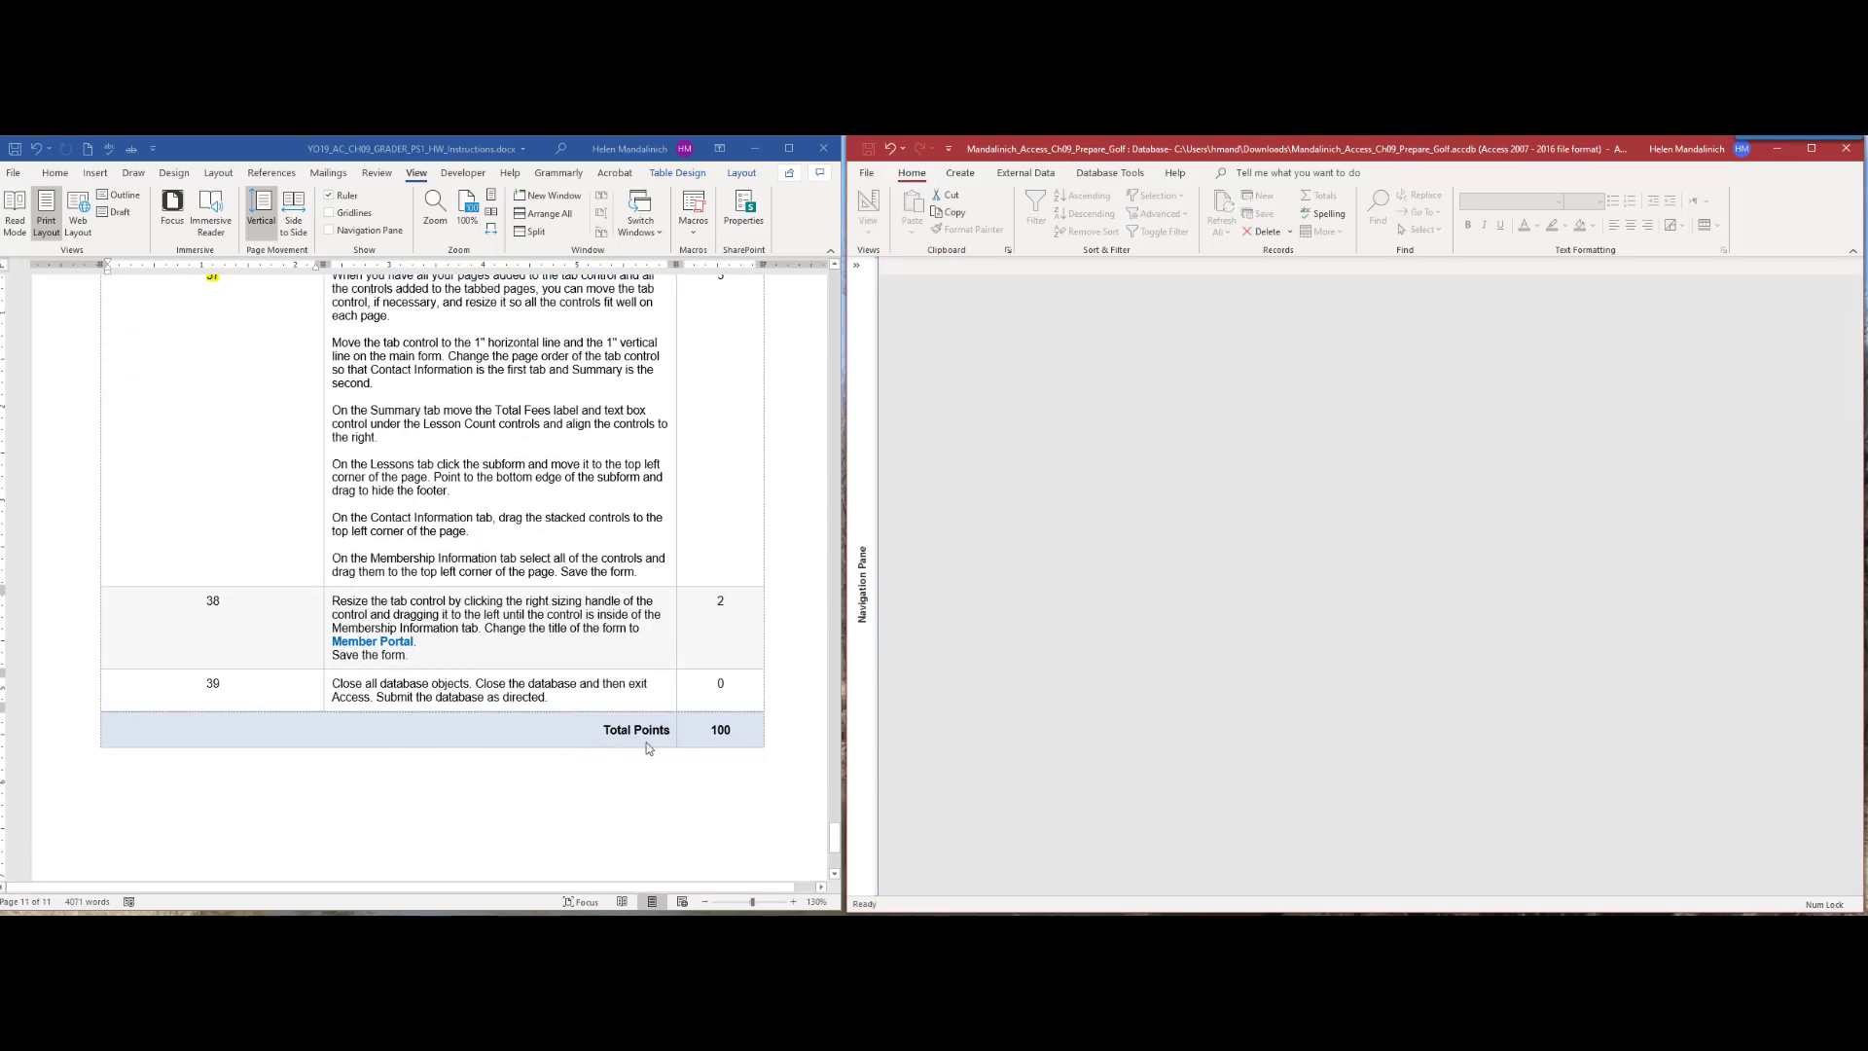